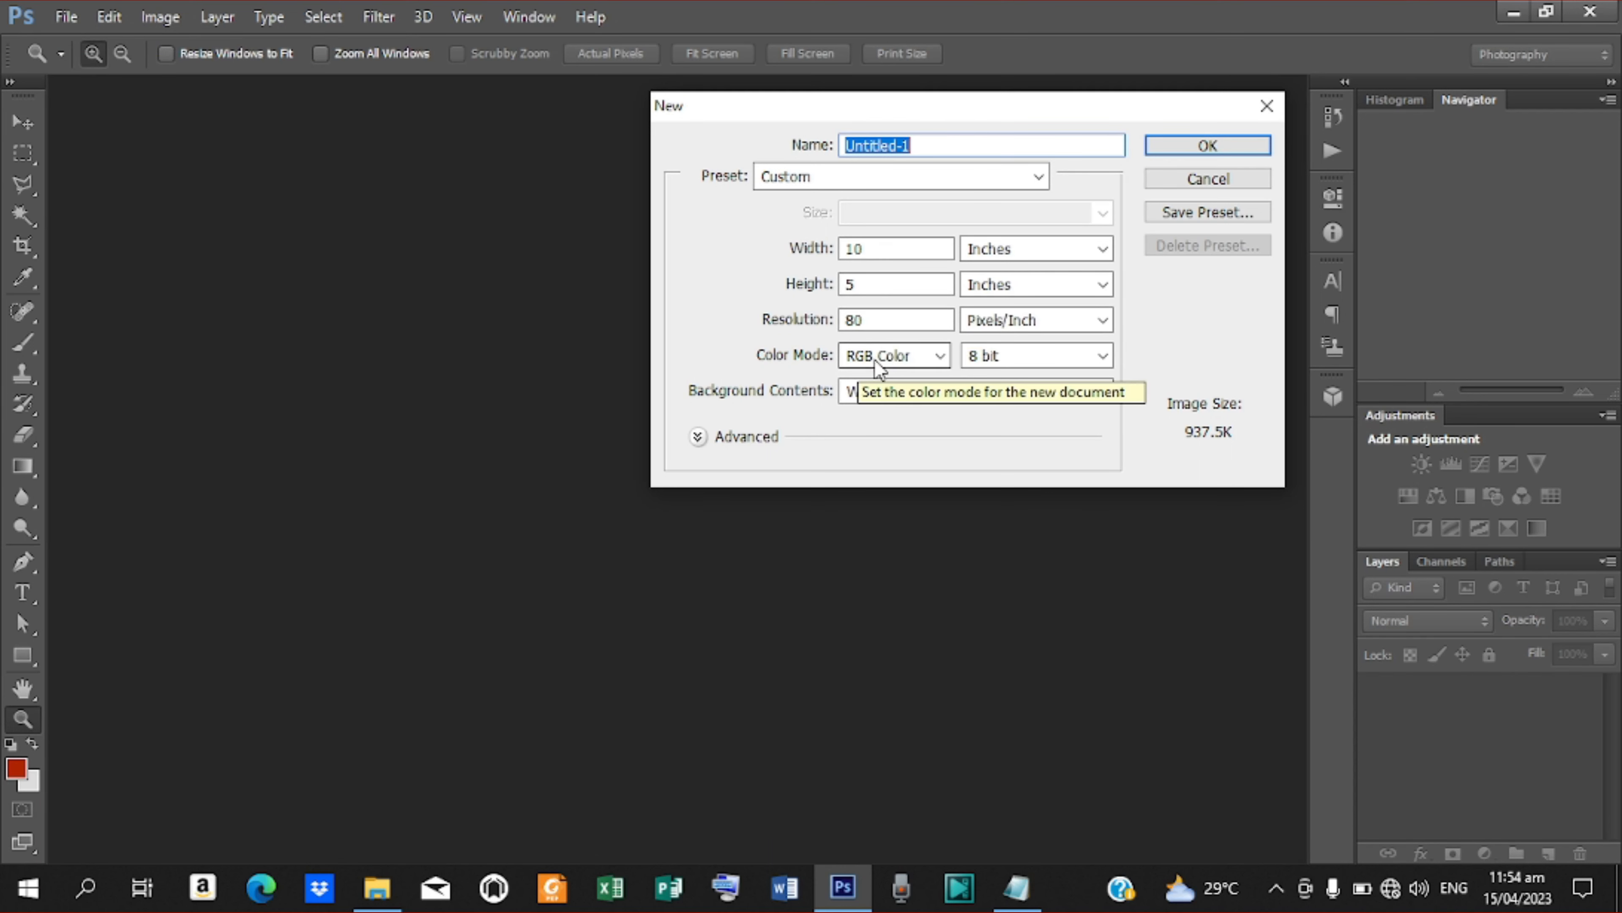
Create a 10 × 5 inch RGB document at 80 pixels/inch, fit it on screen and duplicate its Background layer
{"action": "left_click", "coordinate": [1194, 146]}
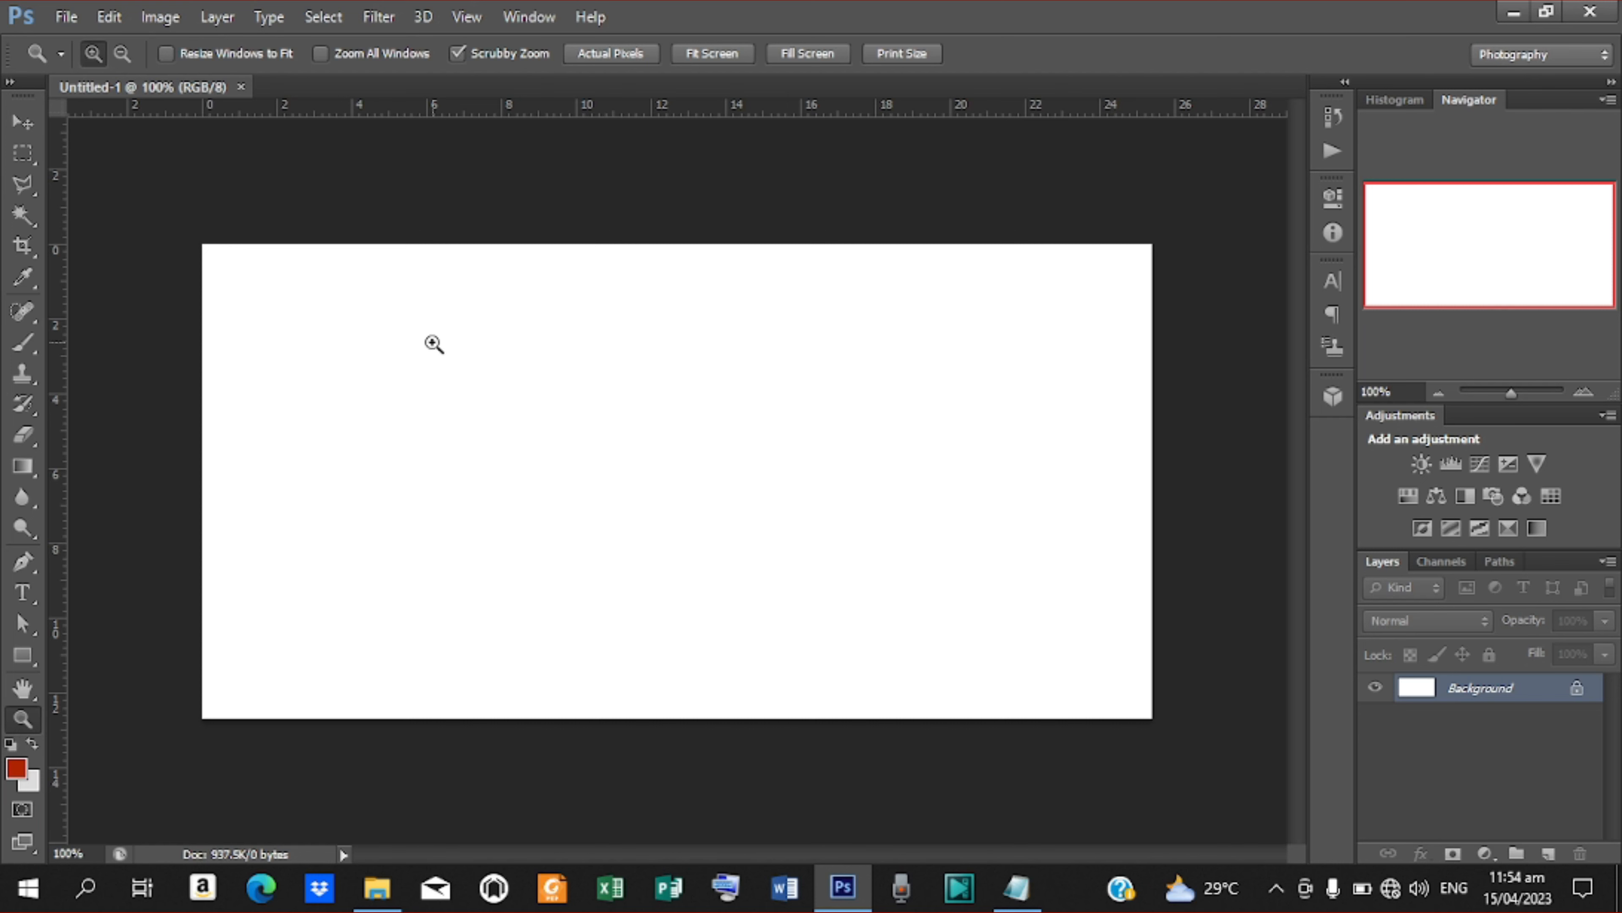
{"action": "left_click", "coordinate": [711, 51]}
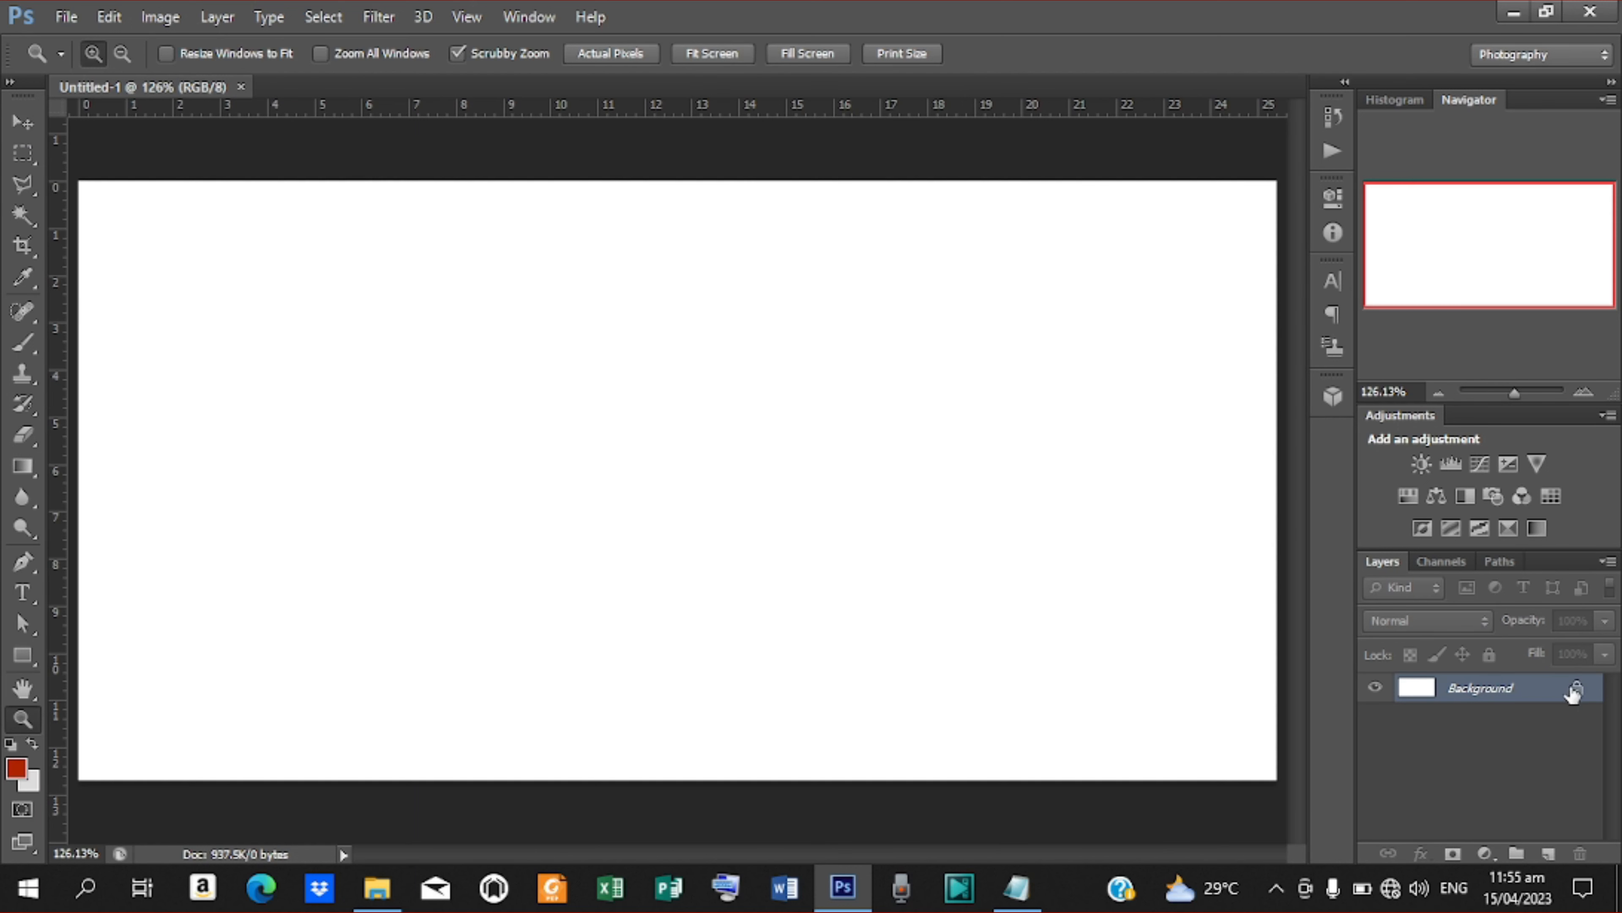
{"action": "left_click_drag", "start_coordinate": [1577, 689], "coordinate": [1550, 862]}
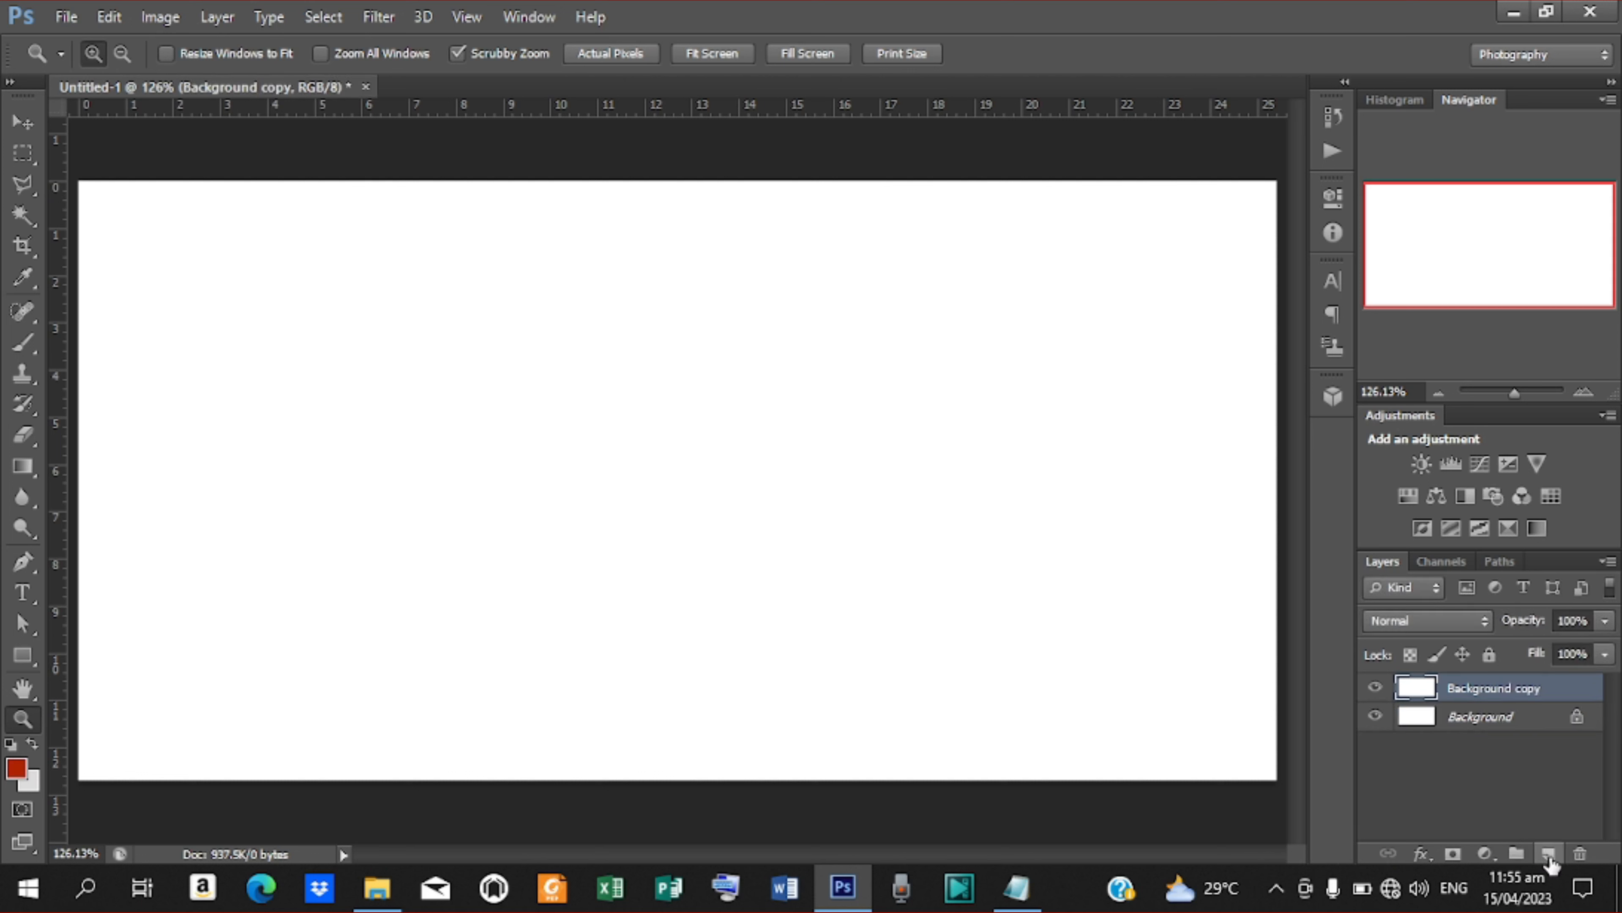
Add a Gradient Overlay to the Background copy layer and open its gradient for editing
{"action": "left_click", "coordinate": [1427, 857]}
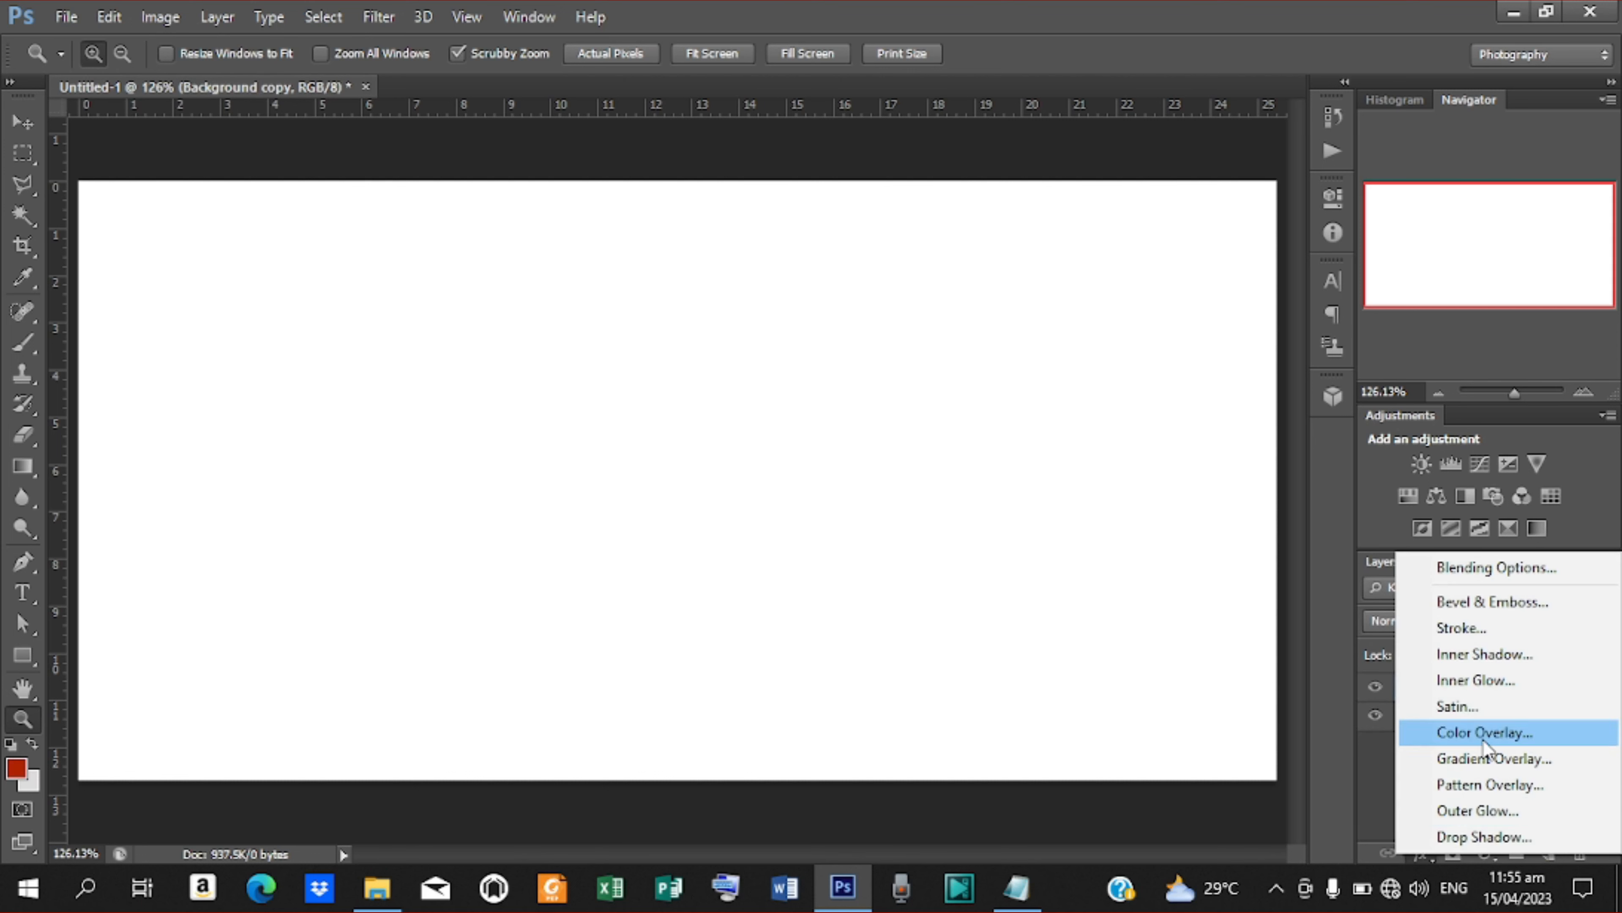
{"action": "left_click", "coordinate": [1478, 752]}
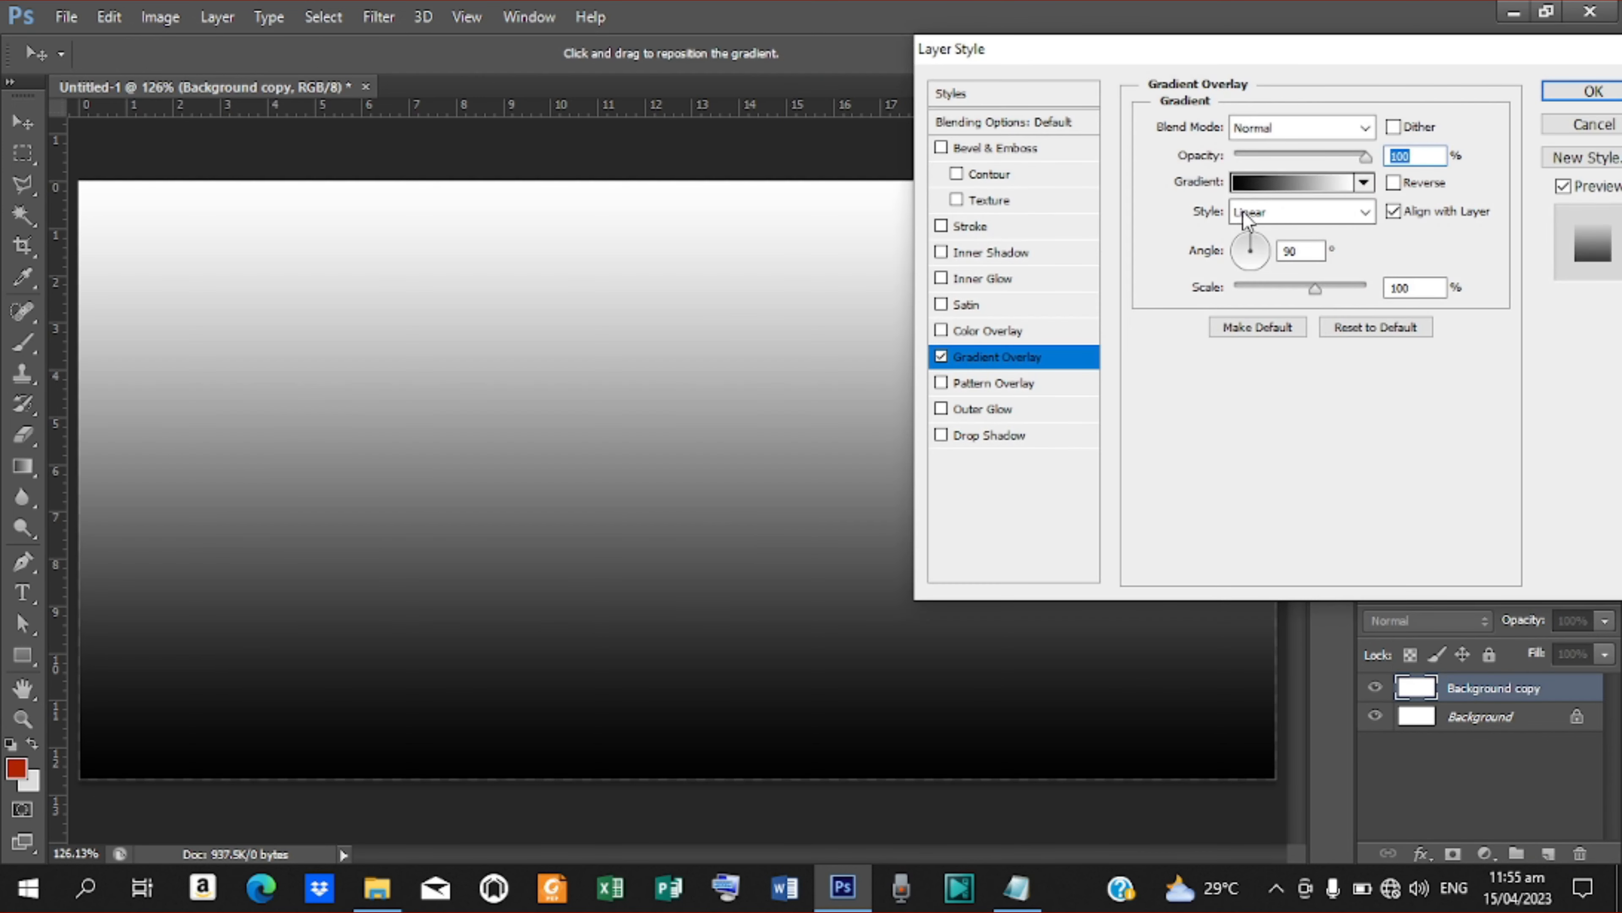
{"action": "left_click", "coordinate": [1241, 185]}
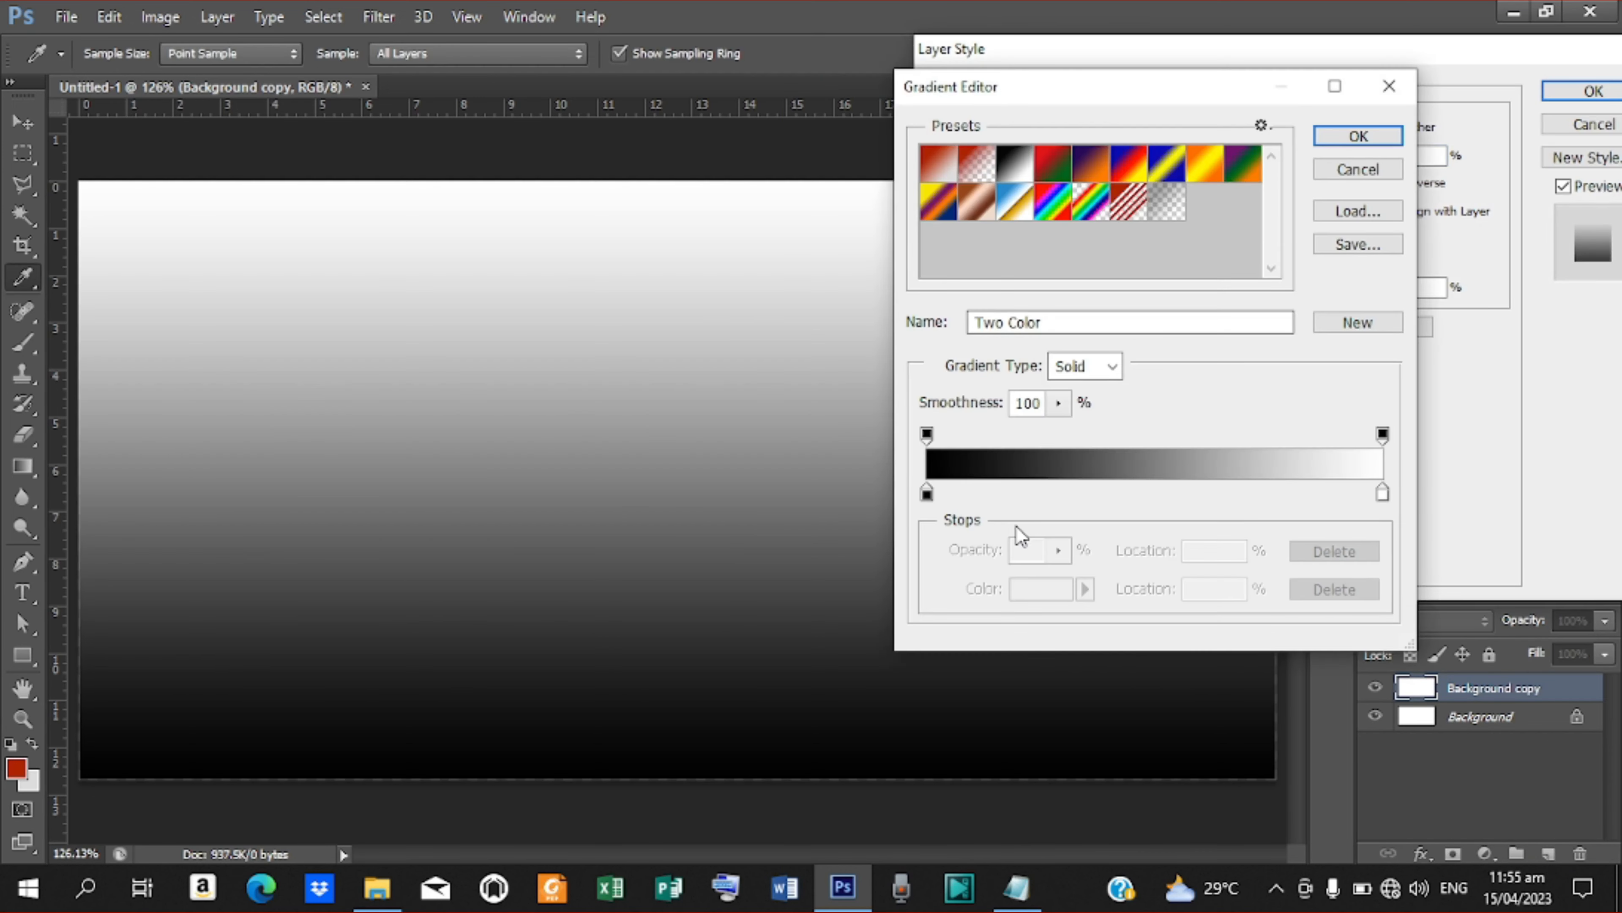
Set the gradient's black colour stop to 486ac8, copying the code from the Notepad text file
{"action": "left_click", "coordinate": [926, 494]}
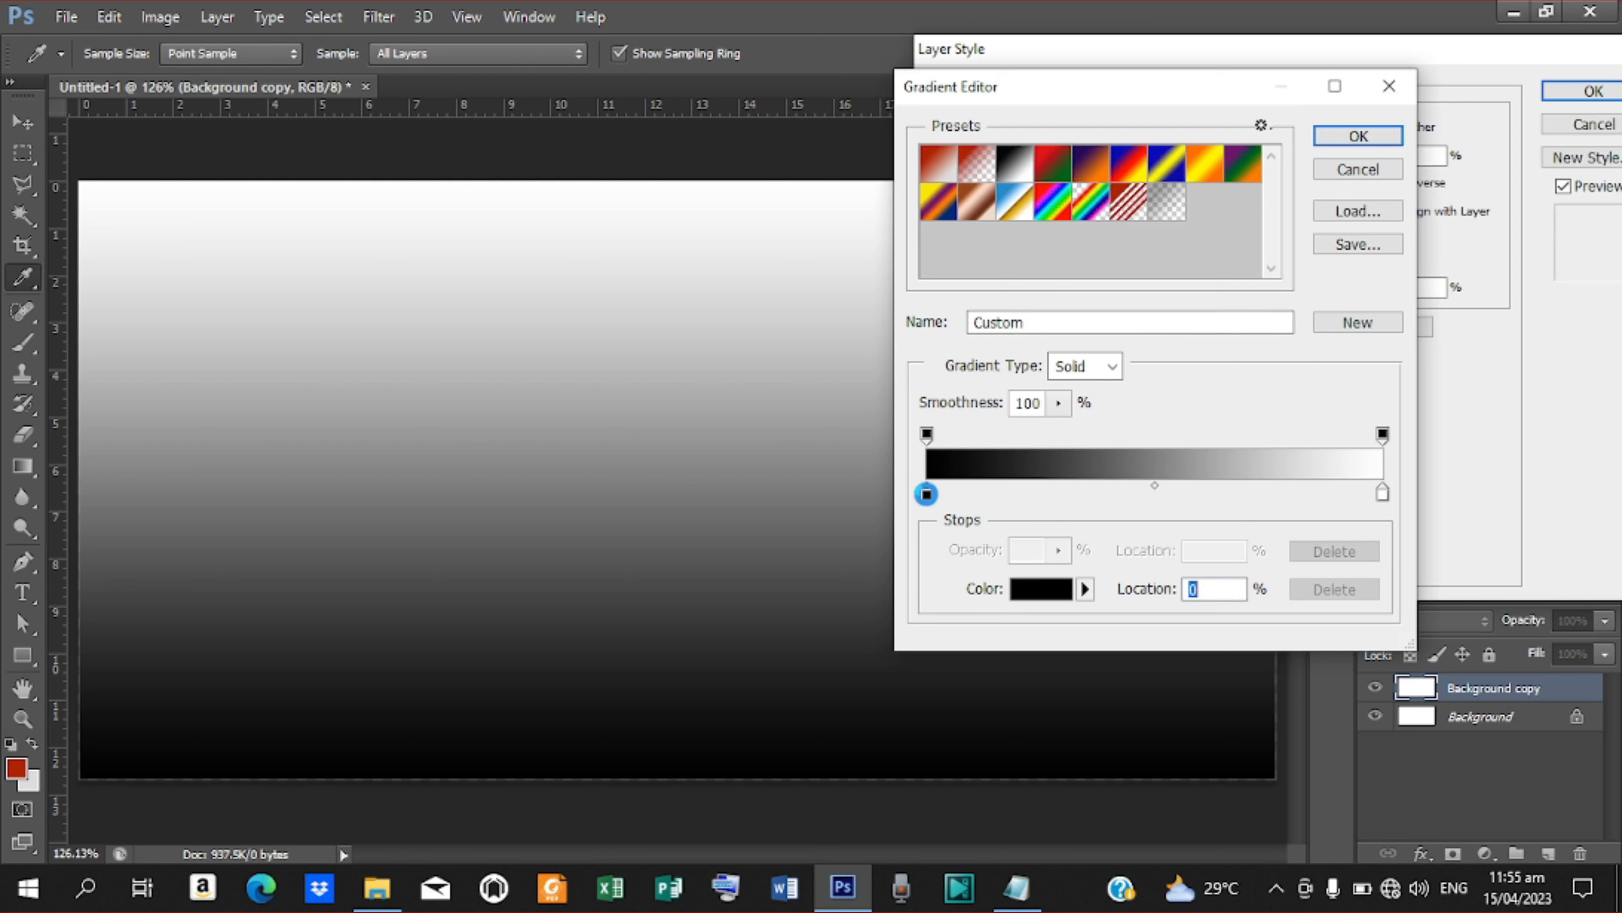
{"action": "double_click", "coordinate": [926, 494]}
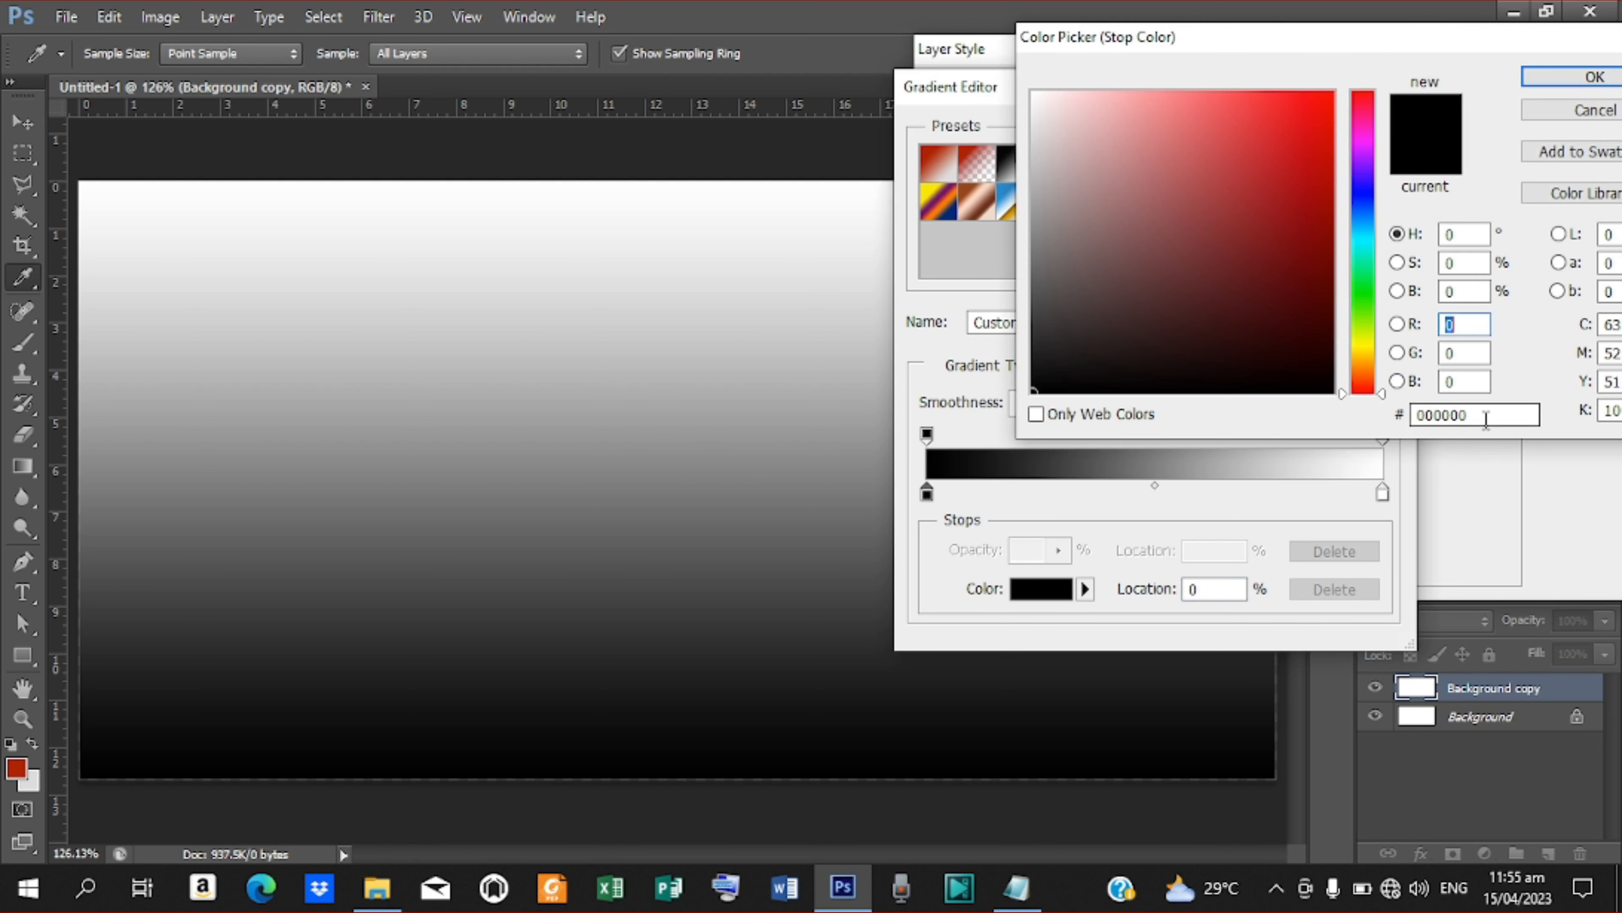
{"action": "left_click_drag", "start_coordinate": [1486, 420], "coordinate": [1431, 421]}
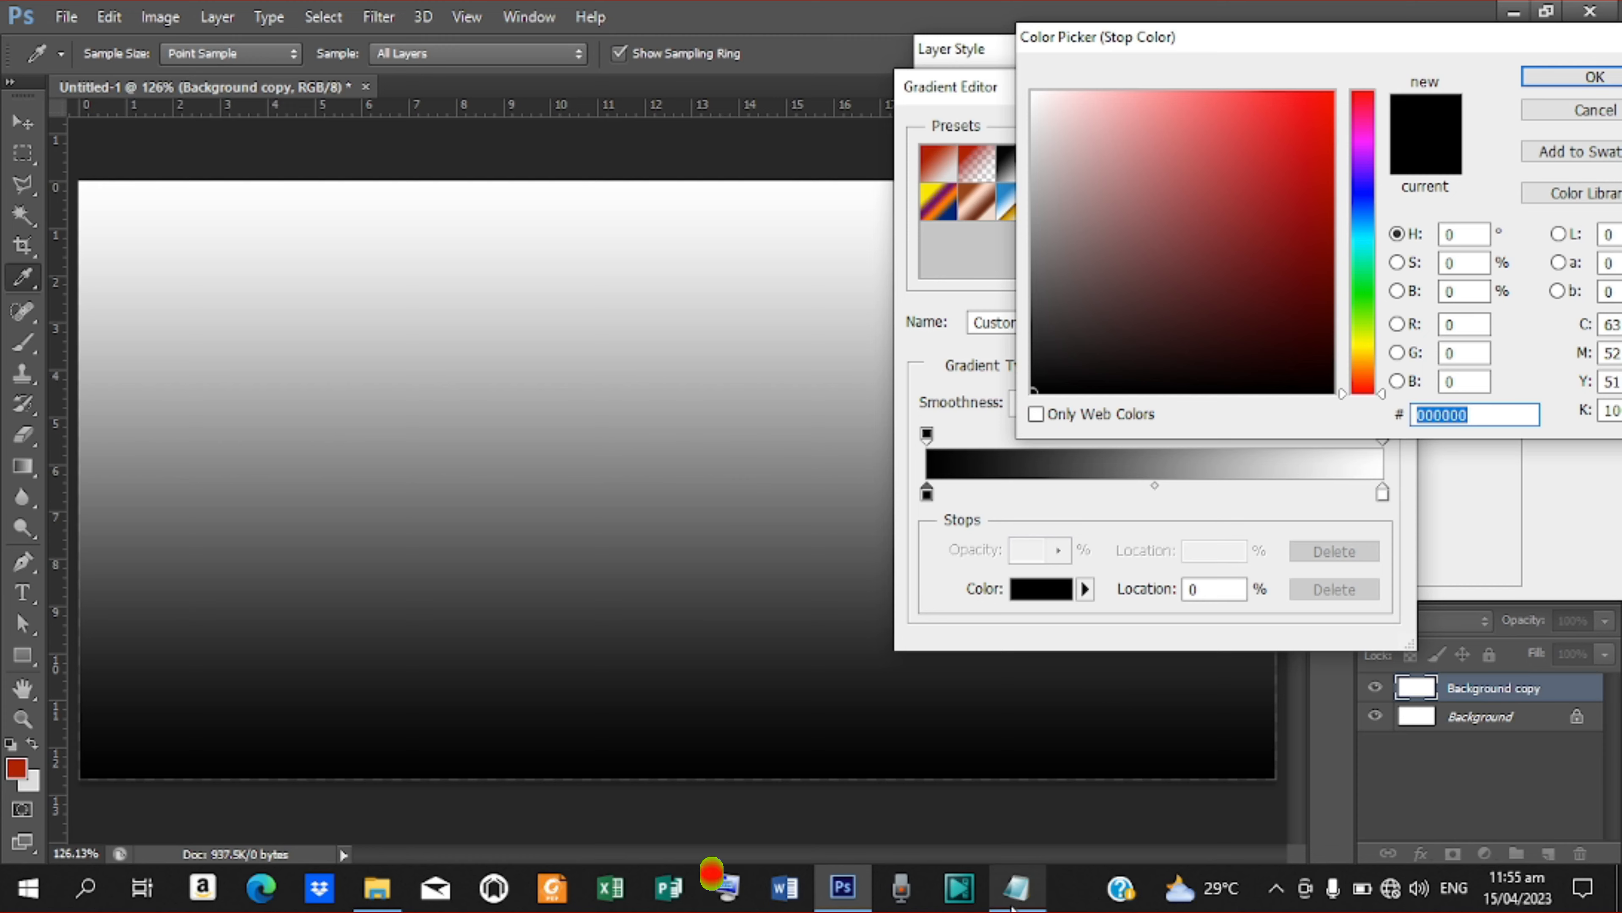
{"action": "left_click", "coordinate": [1017, 888]}
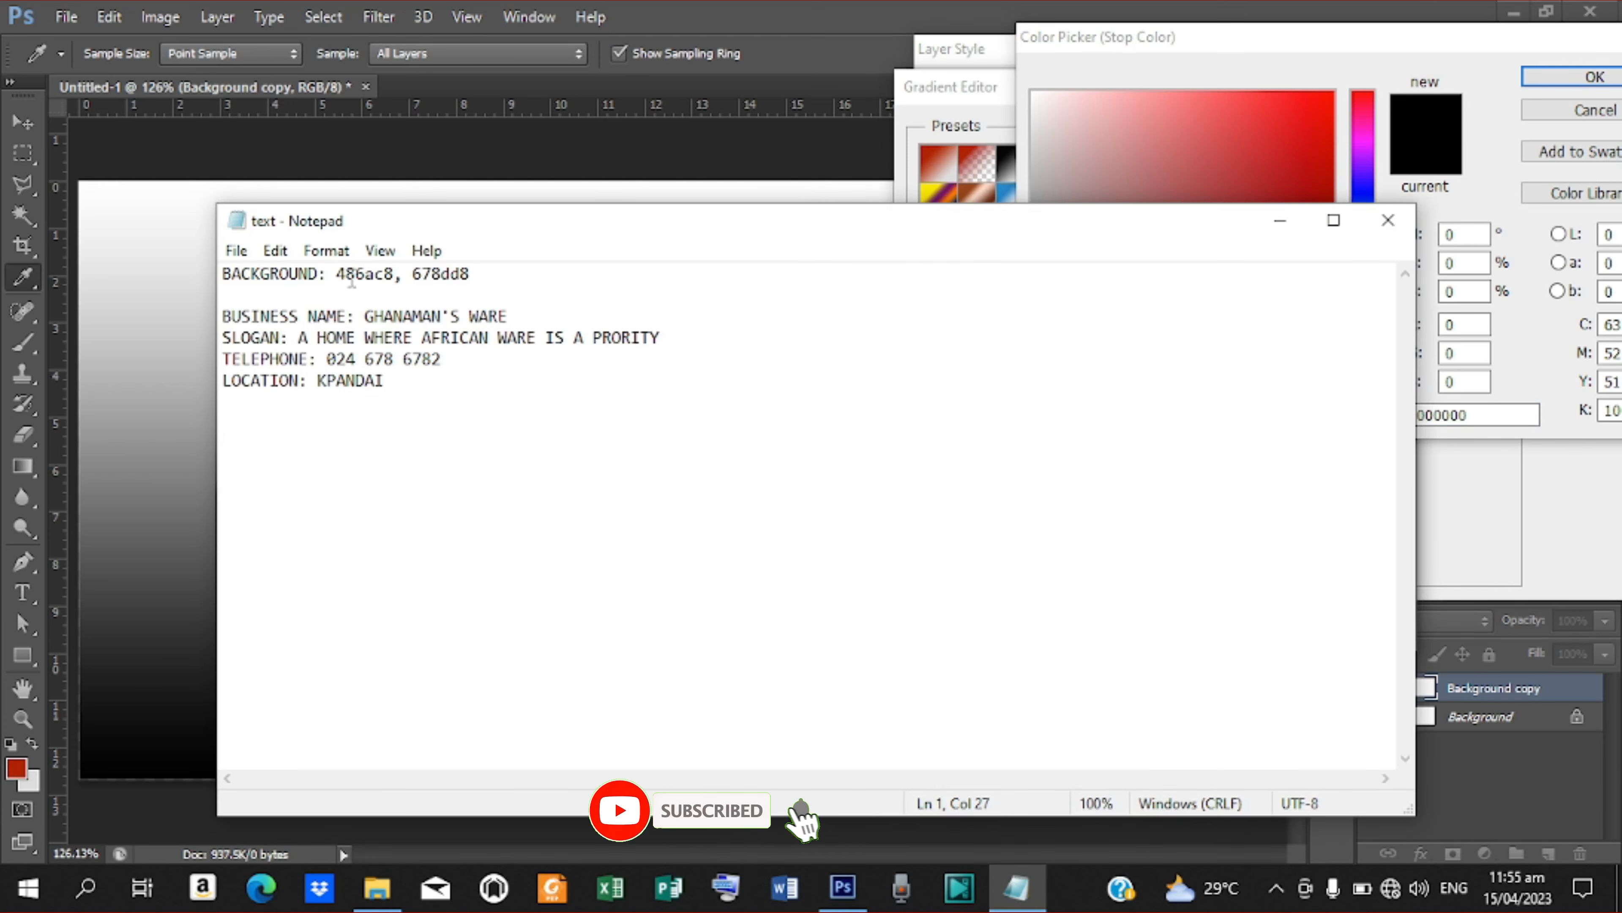
{"action": "left_click_drag", "start_coordinate": [394, 275], "coordinate": [340, 280]}
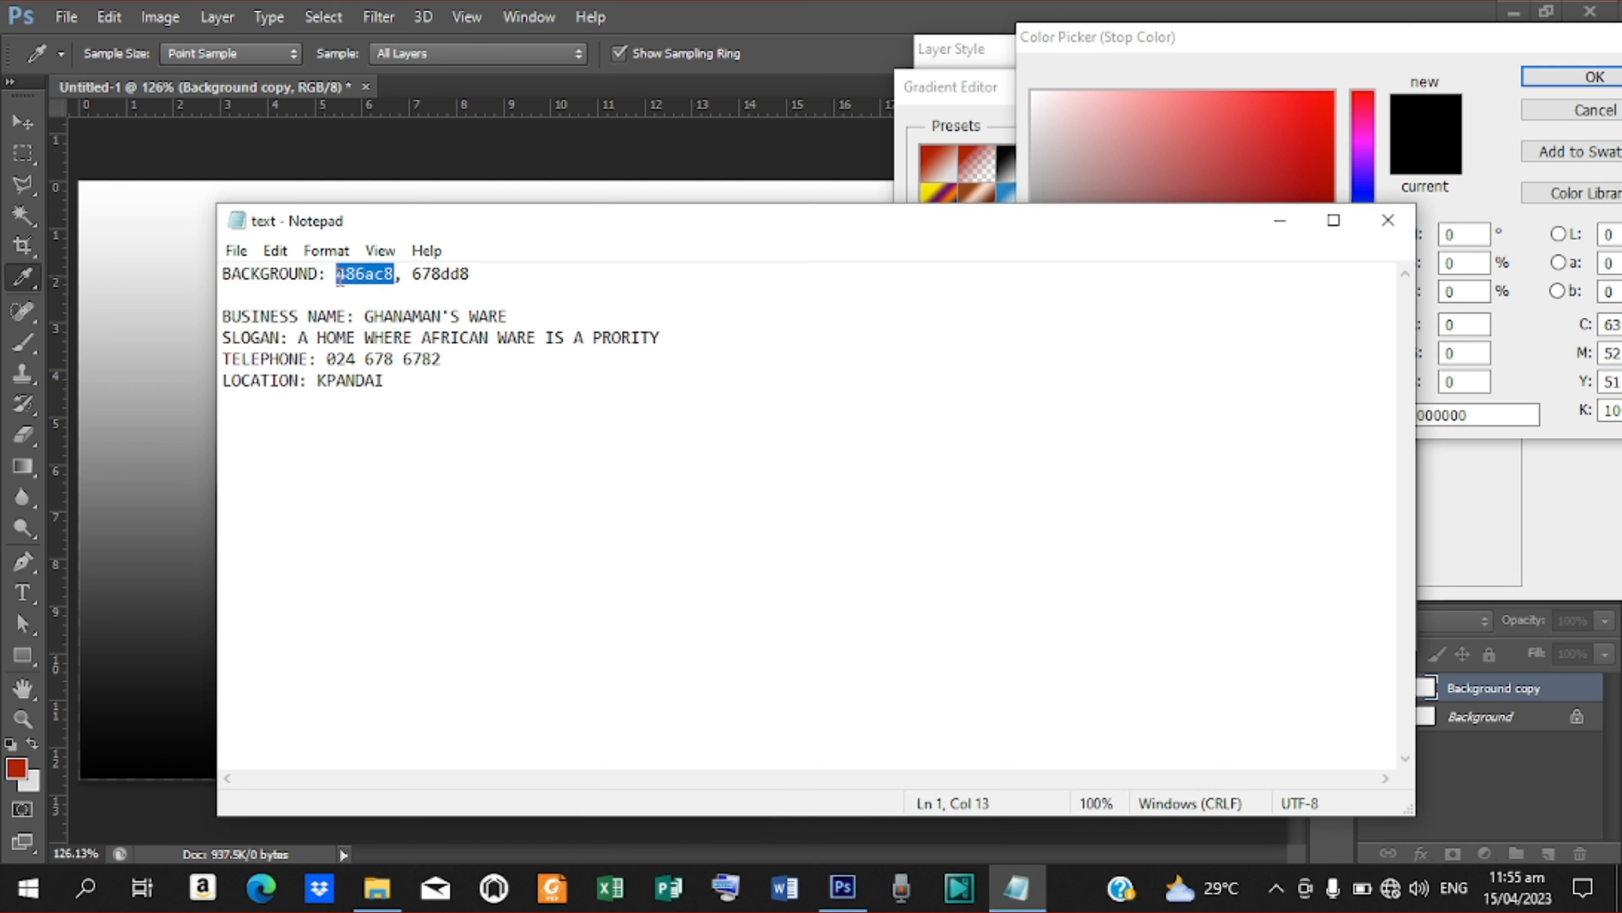
{"action": "right_click", "coordinate": [339, 281]}
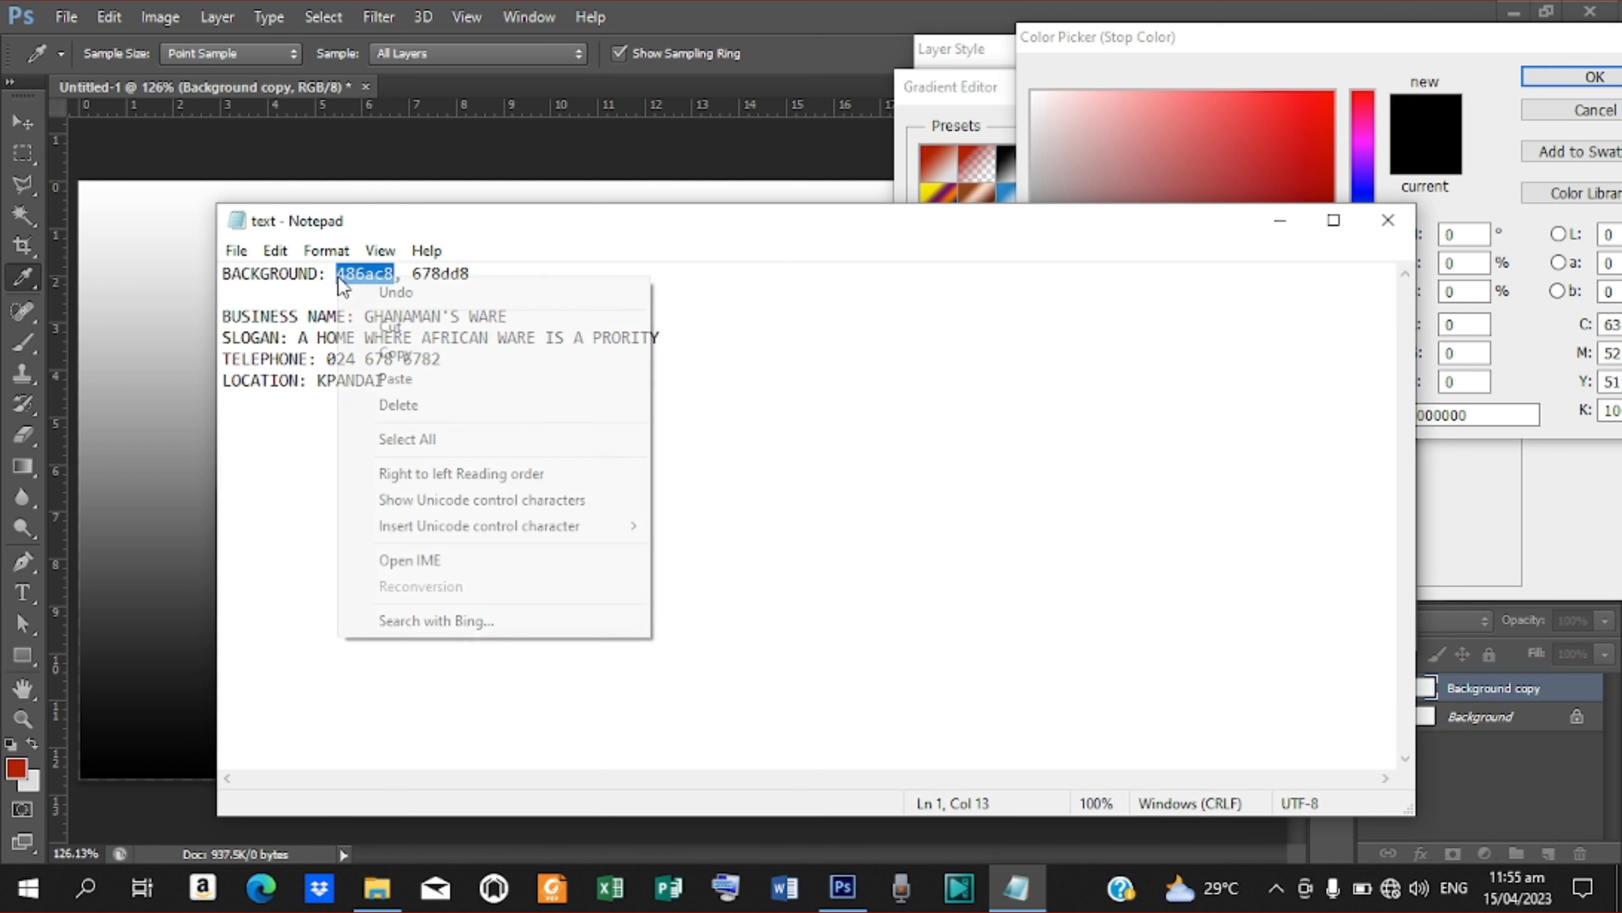
{"action": "left_click", "coordinate": [411, 352]}
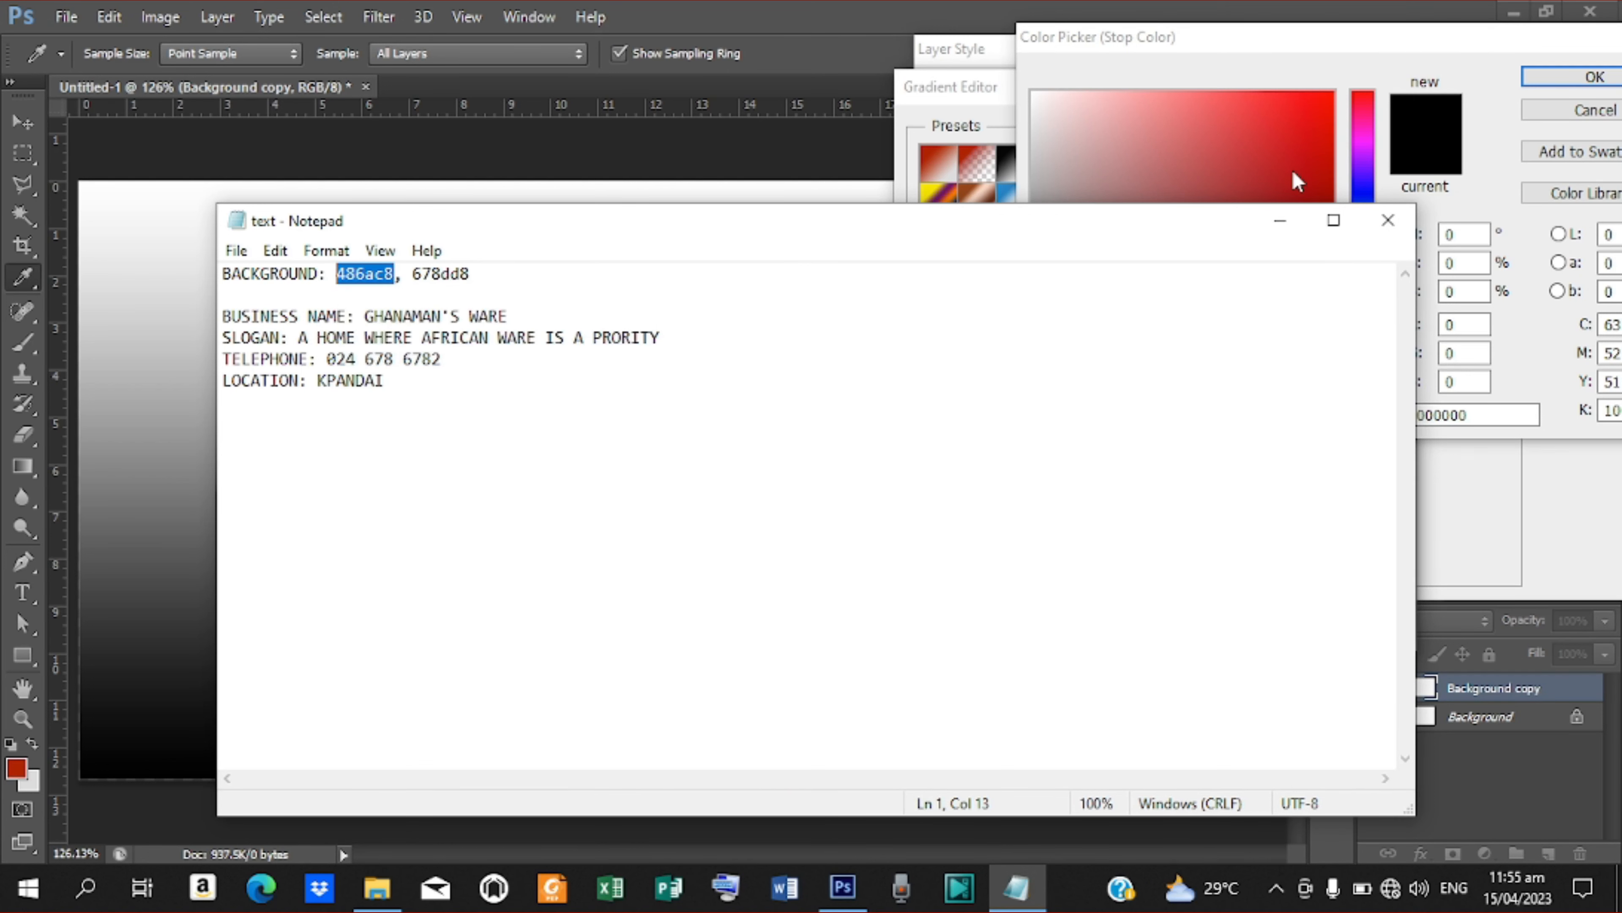
{"action": "left_click", "coordinate": [1290, 229]}
{"action": "left_click_drag", "start_coordinate": [1511, 415], "coordinate": [1397, 420]}
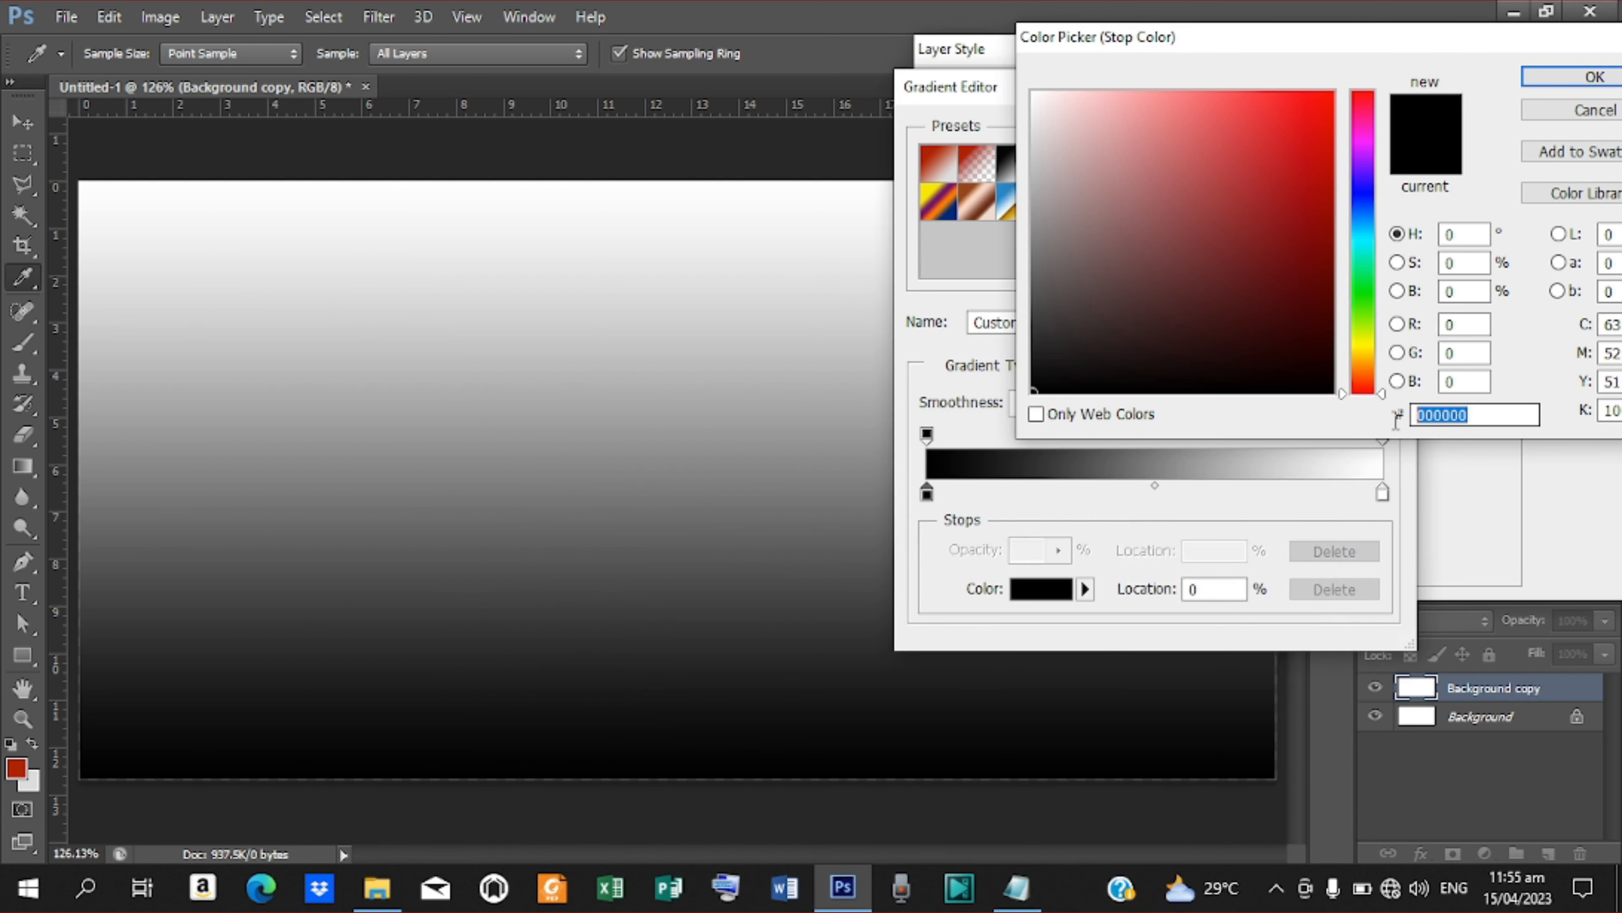
{"action": "right_click", "coordinate": [1420, 417]}
{"action": "left_click", "coordinate": [1354, 519]}
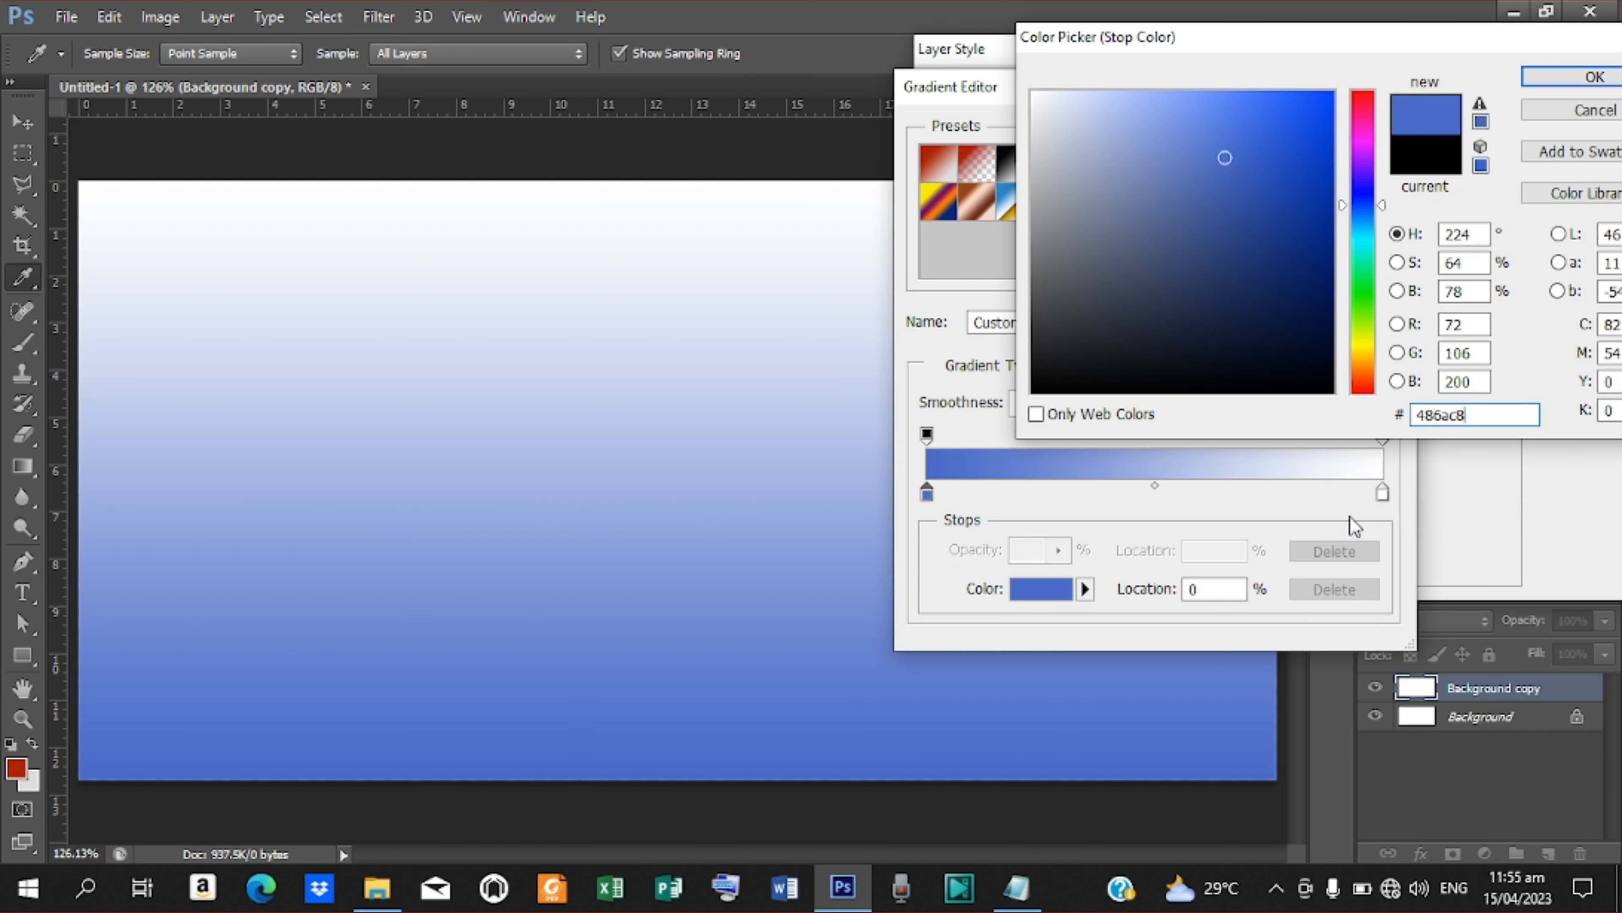
{"action": "left_click", "coordinate": [1585, 78]}
Set the gradient's white colour stop to 678dd8, copied from the Notepad text file, and apply the Gradient Overlay
{"action": "left_click", "coordinate": [1382, 494]}
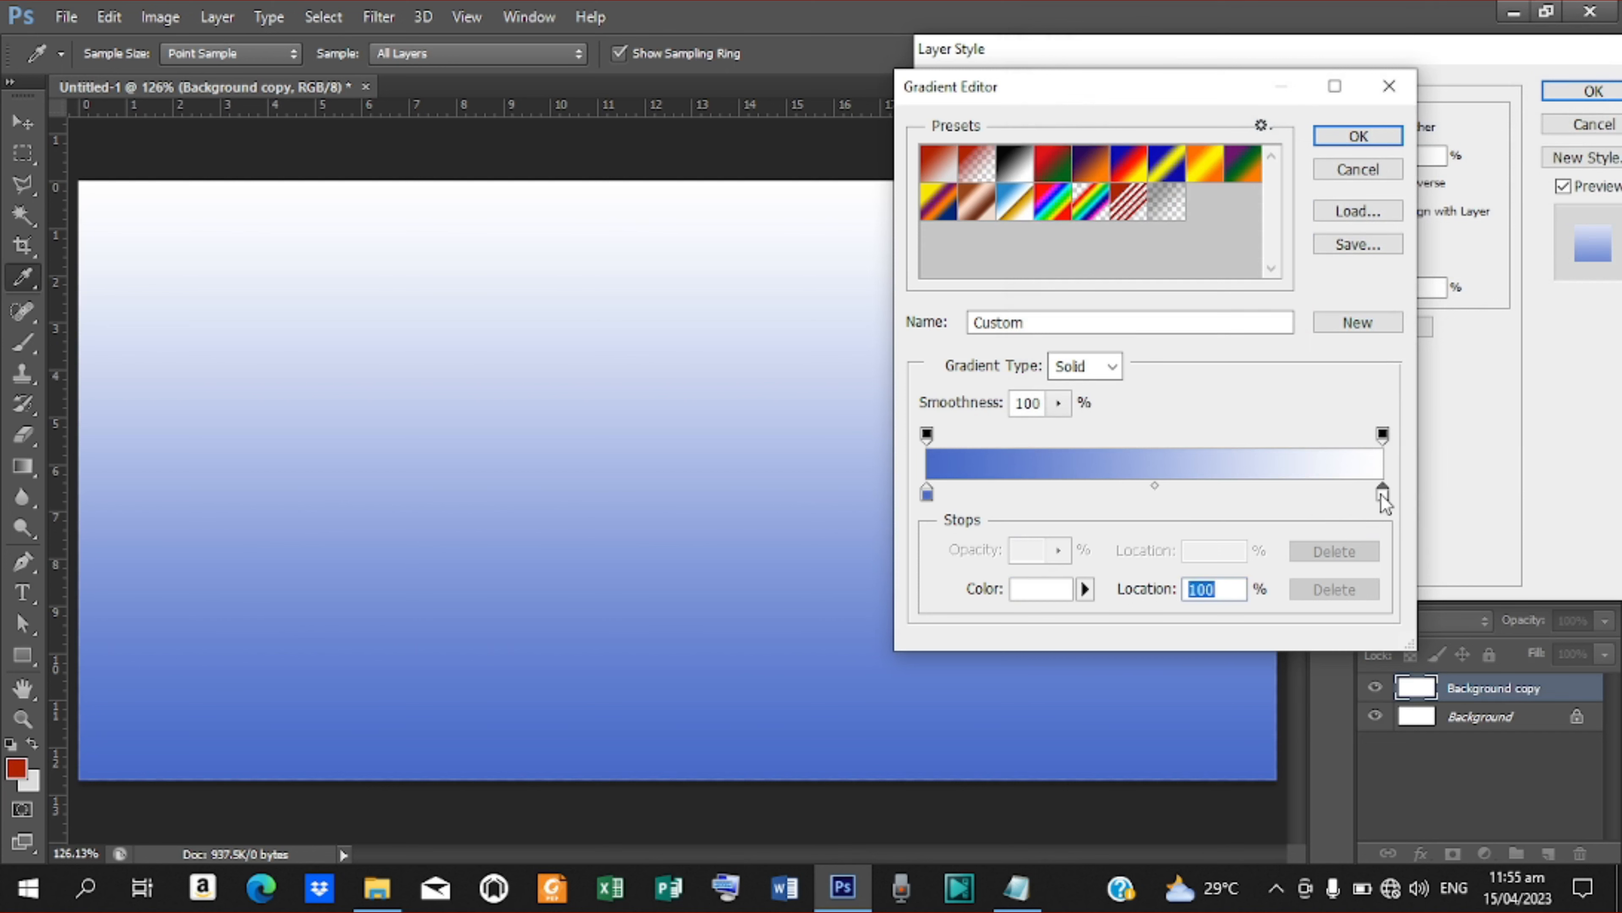
{"action": "double_click", "coordinate": [1383, 494]}
{"action": "double_click", "coordinate": [1449, 415]}
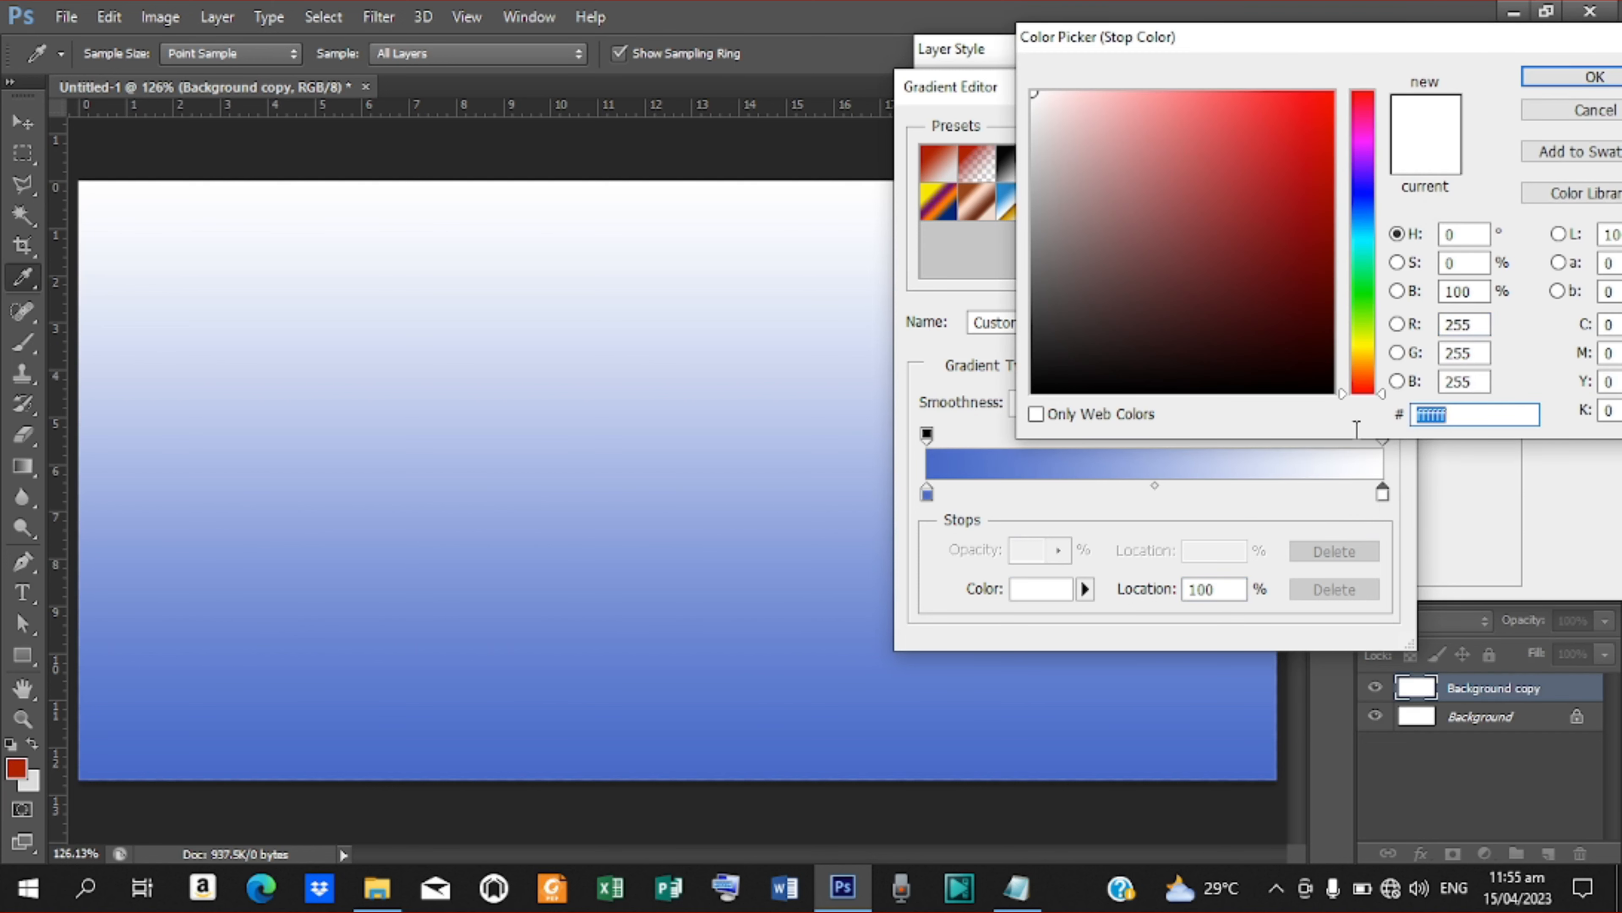
{"action": "left_click", "coordinate": [1014, 889]}
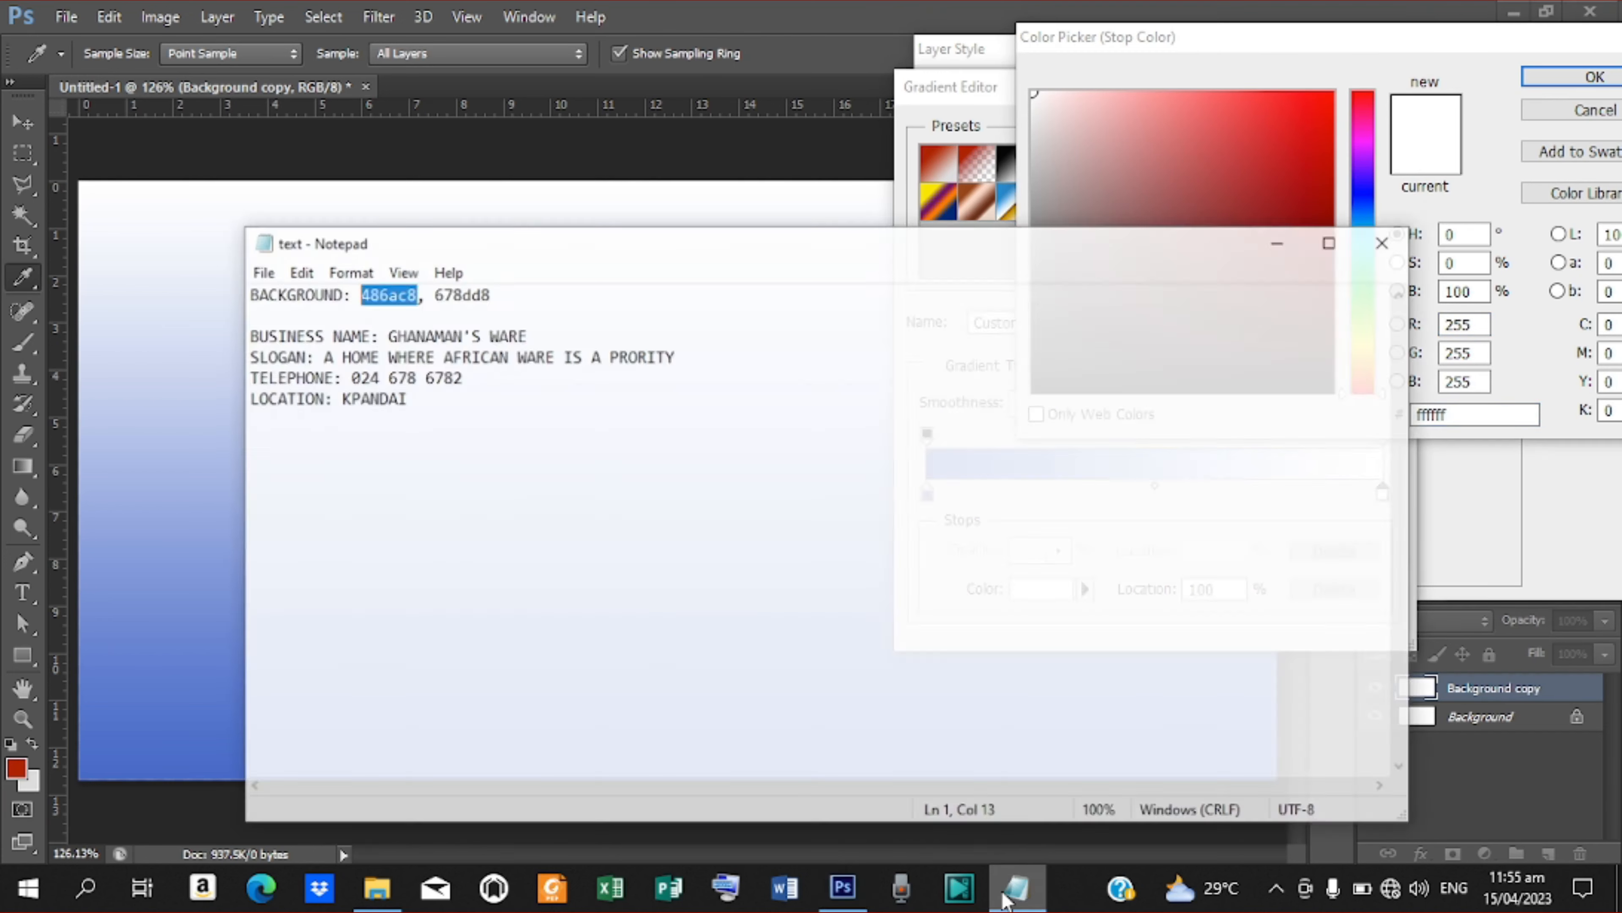
{"action": "left_click_drag", "start_coordinate": [468, 276], "coordinate": [417, 279]}
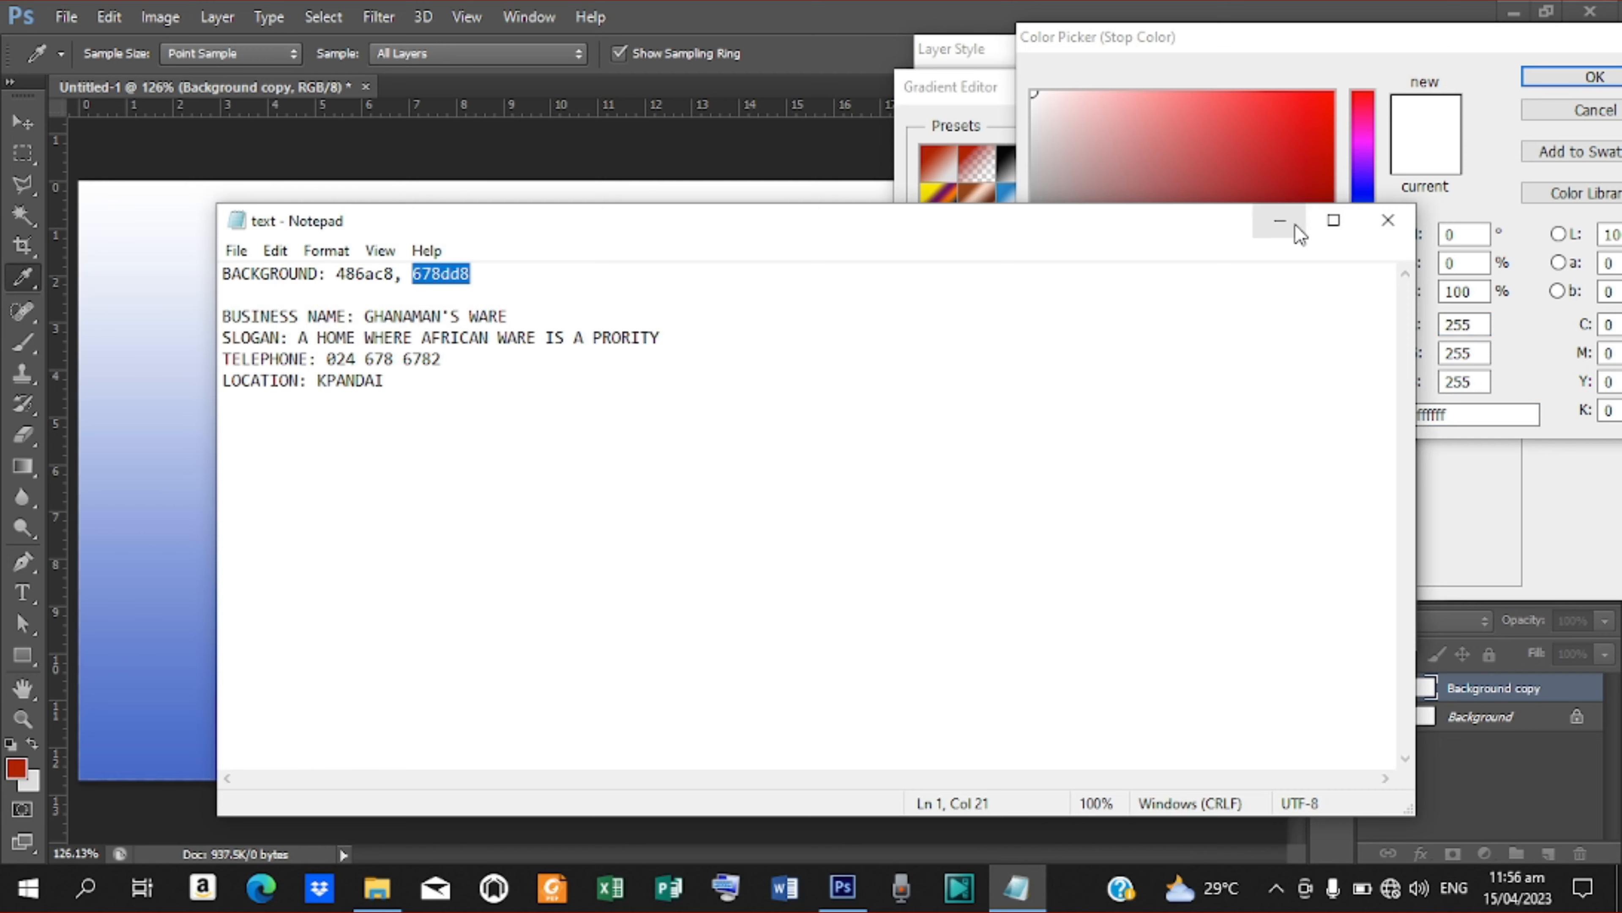
{"action": "left_click", "coordinate": [1279, 221]}
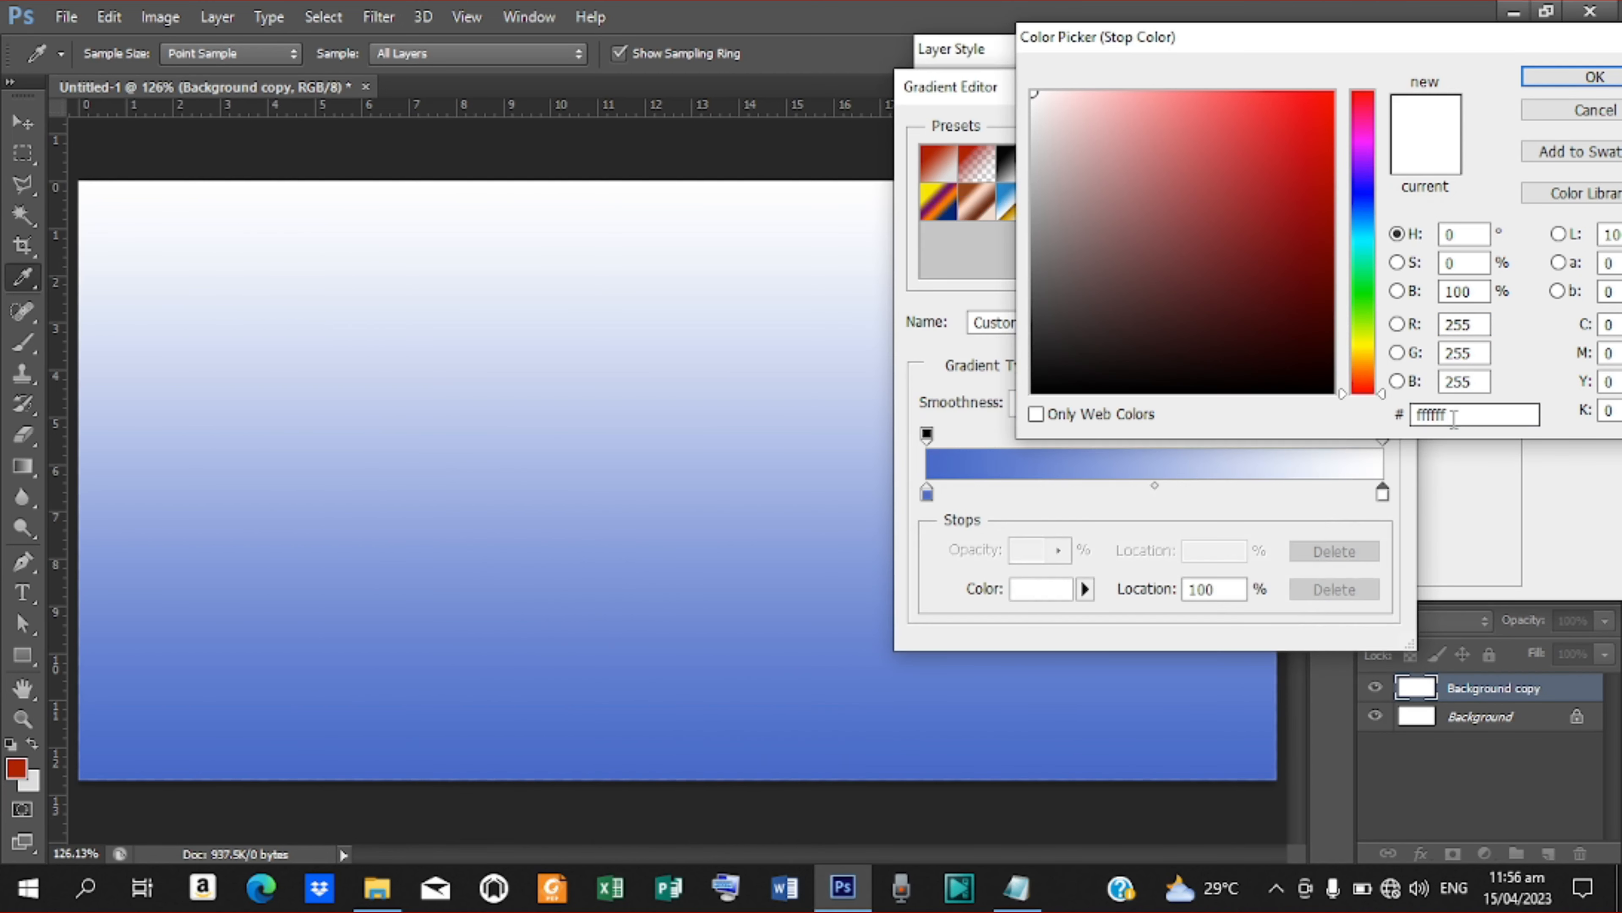
{"action": "left_click_drag", "start_coordinate": [1454, 420], "coordinate": [1416, 423]}
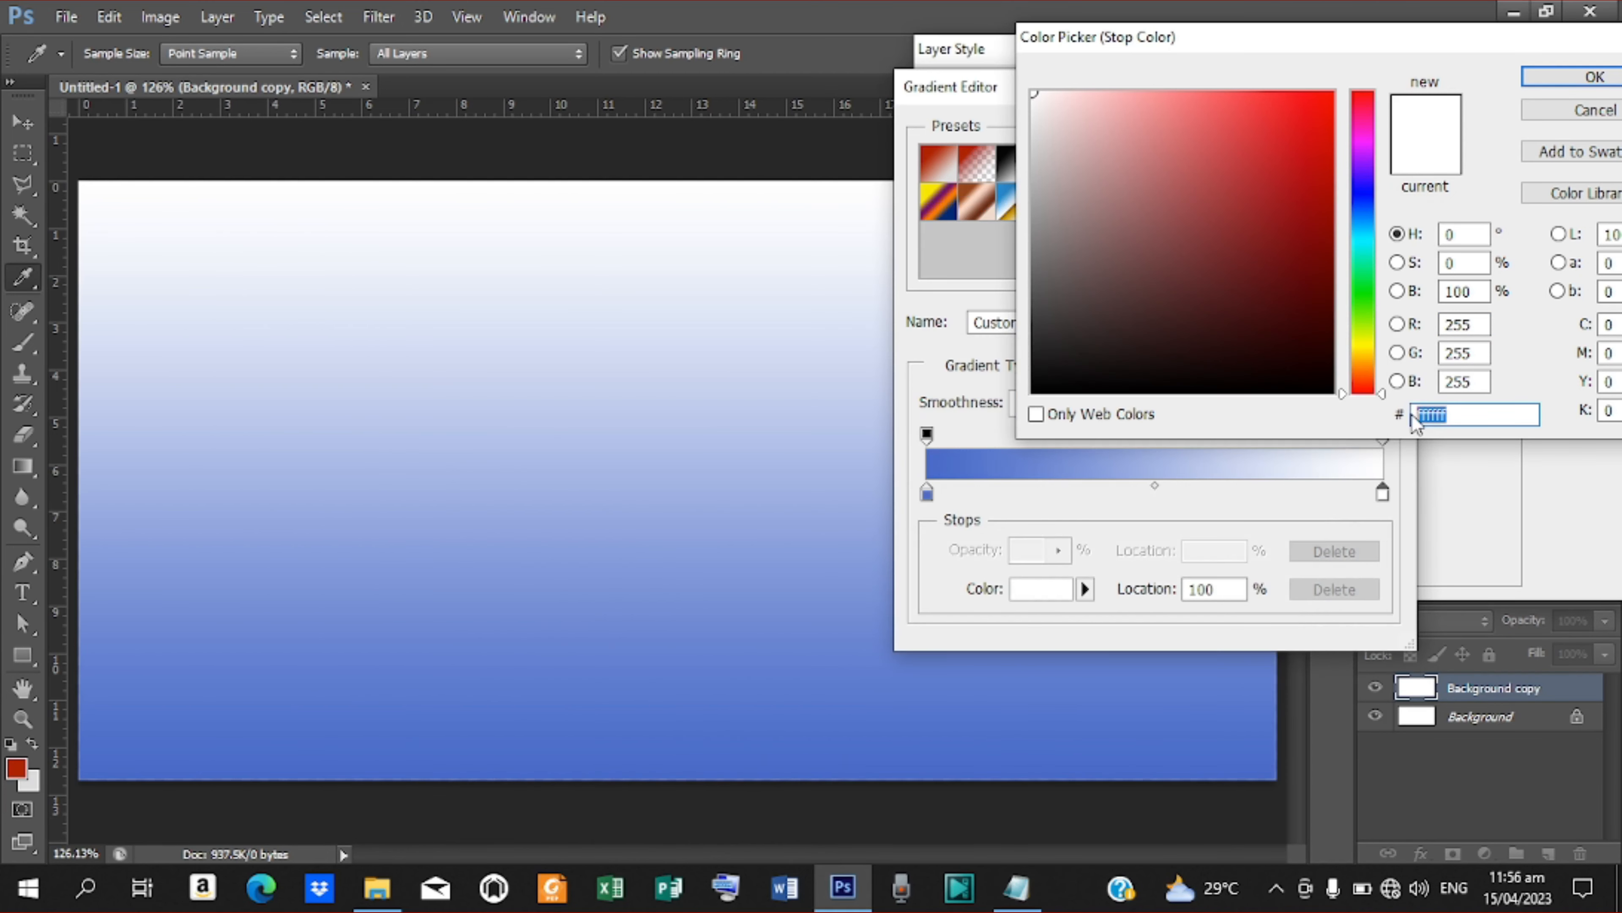
{"action": "key", "text": "ctrl+v"}
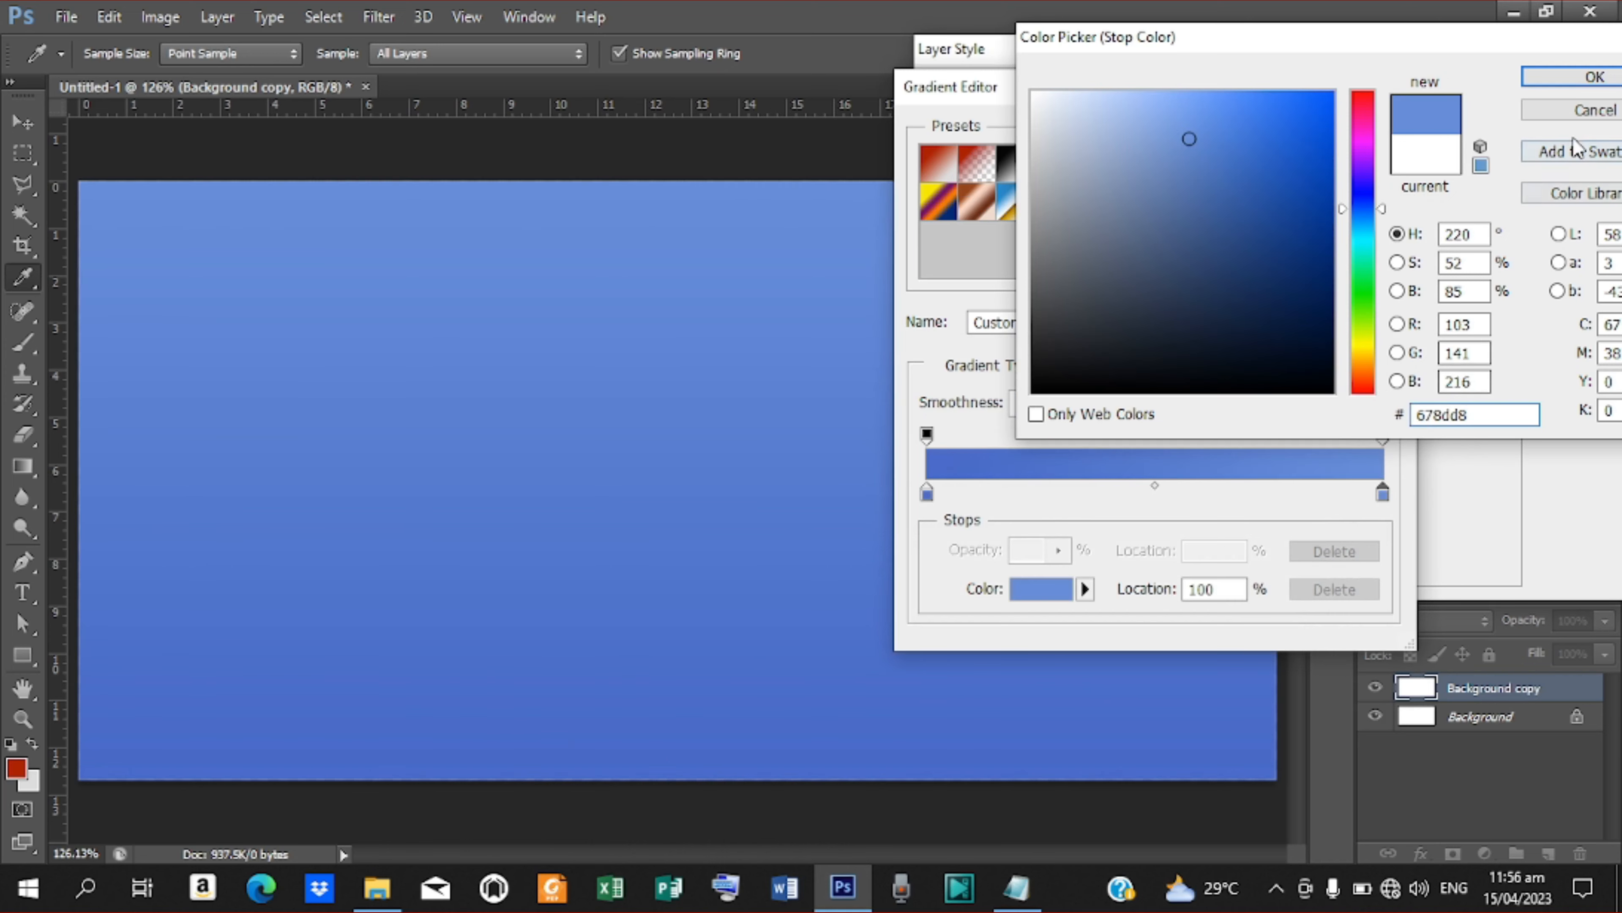
{"action": "left_click", "coordinate": [1594, 77]}
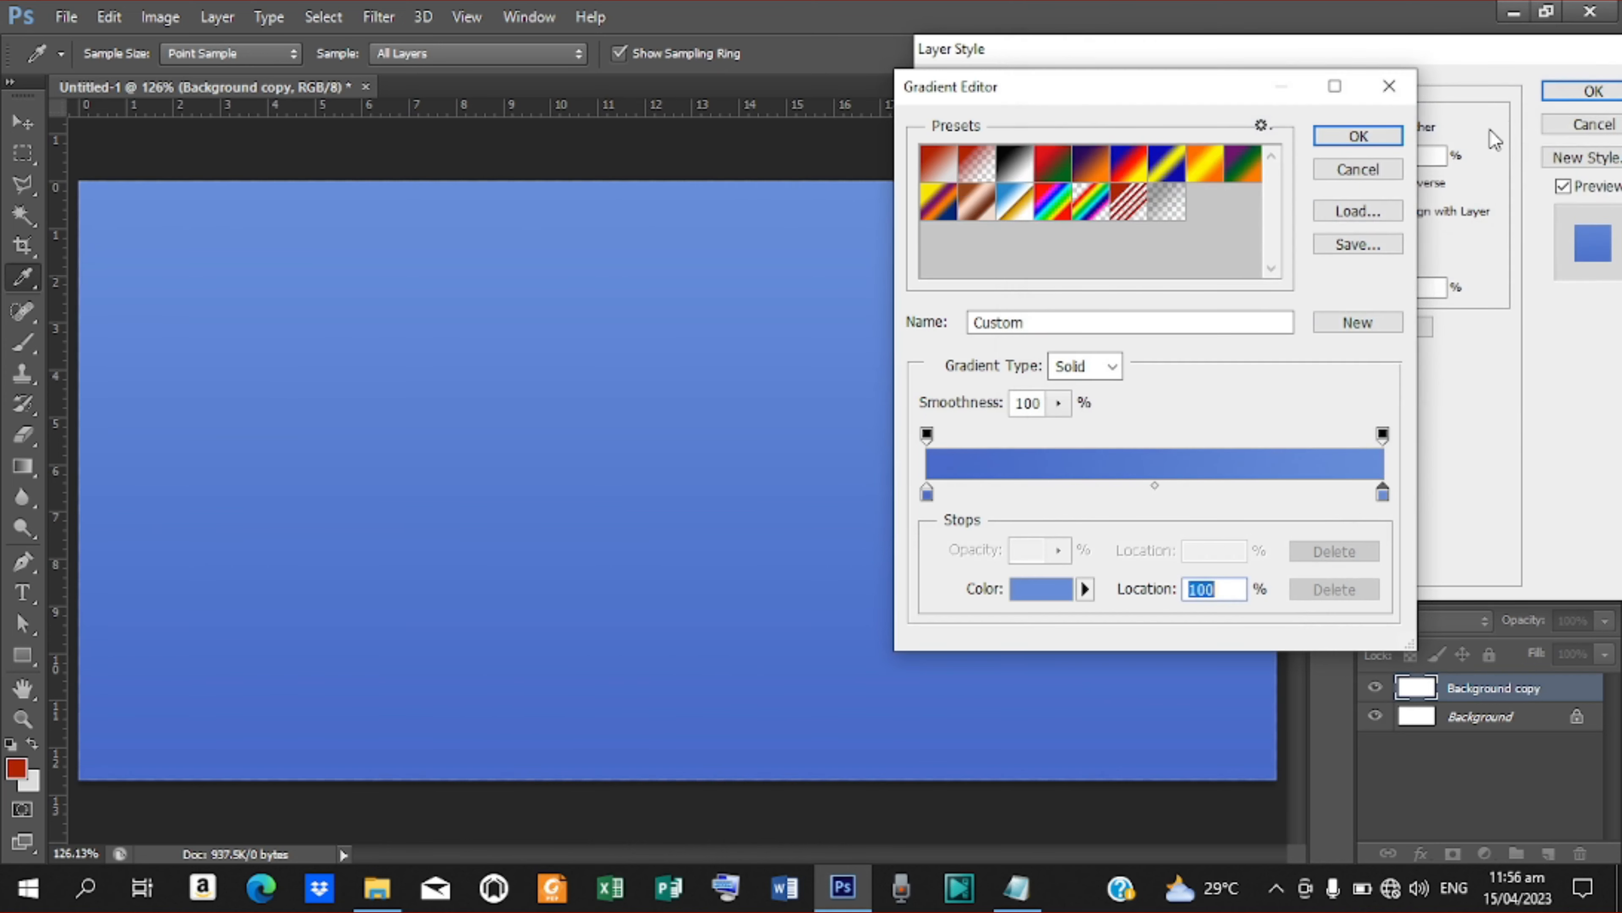
{"action": "left_click", "coordinate": [1376, 137]}
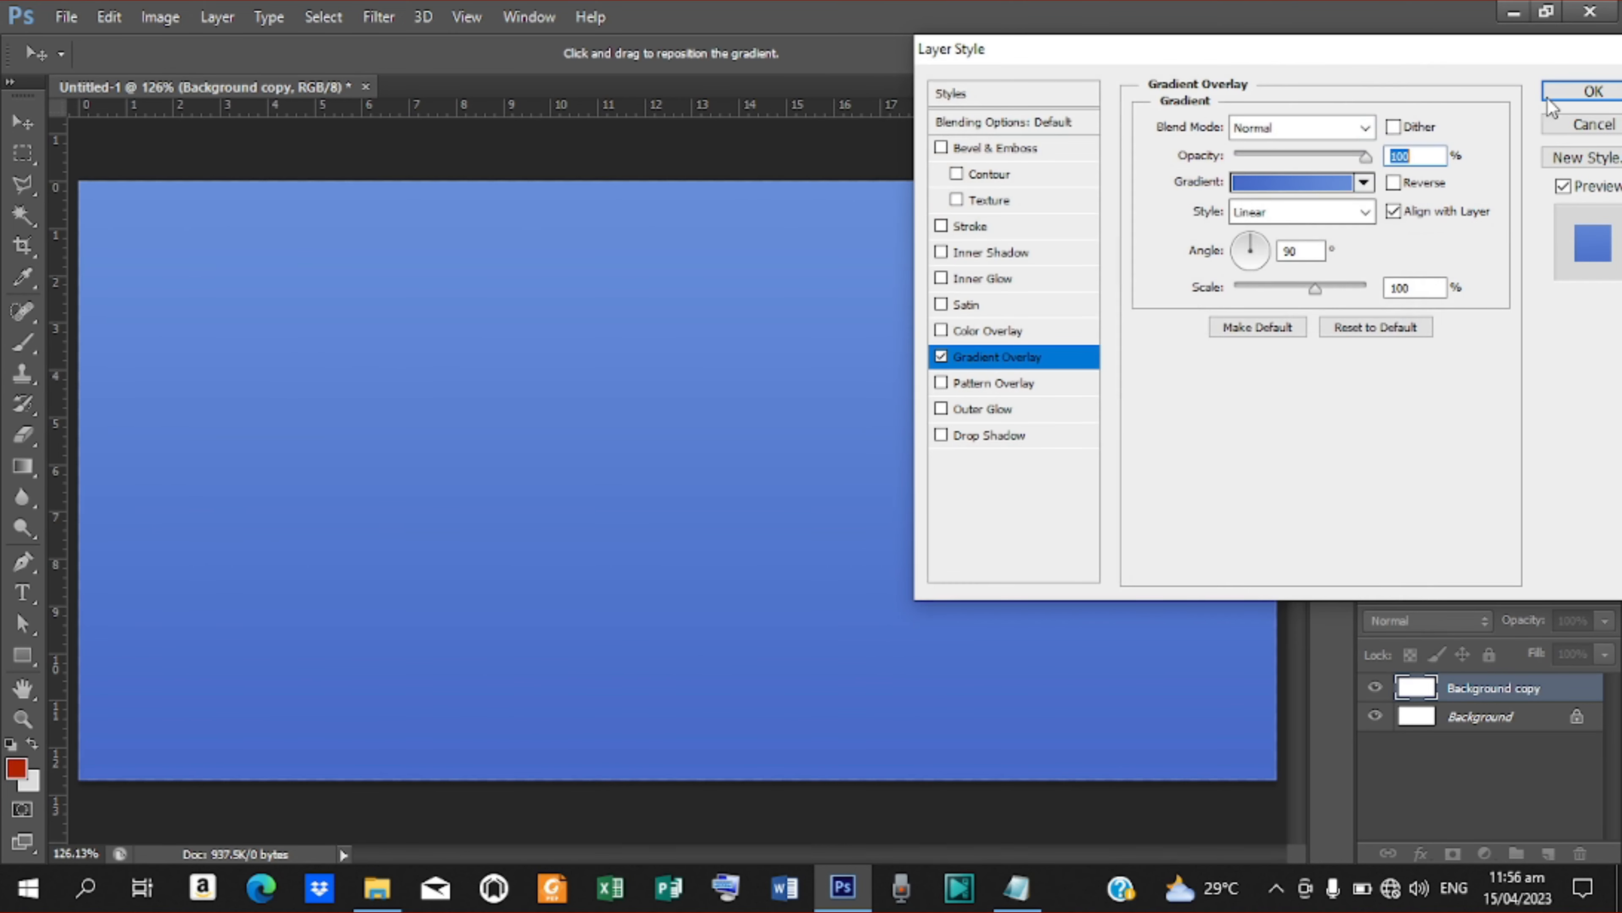
{"action": "left_click", "coordinate": [1560, 91]}
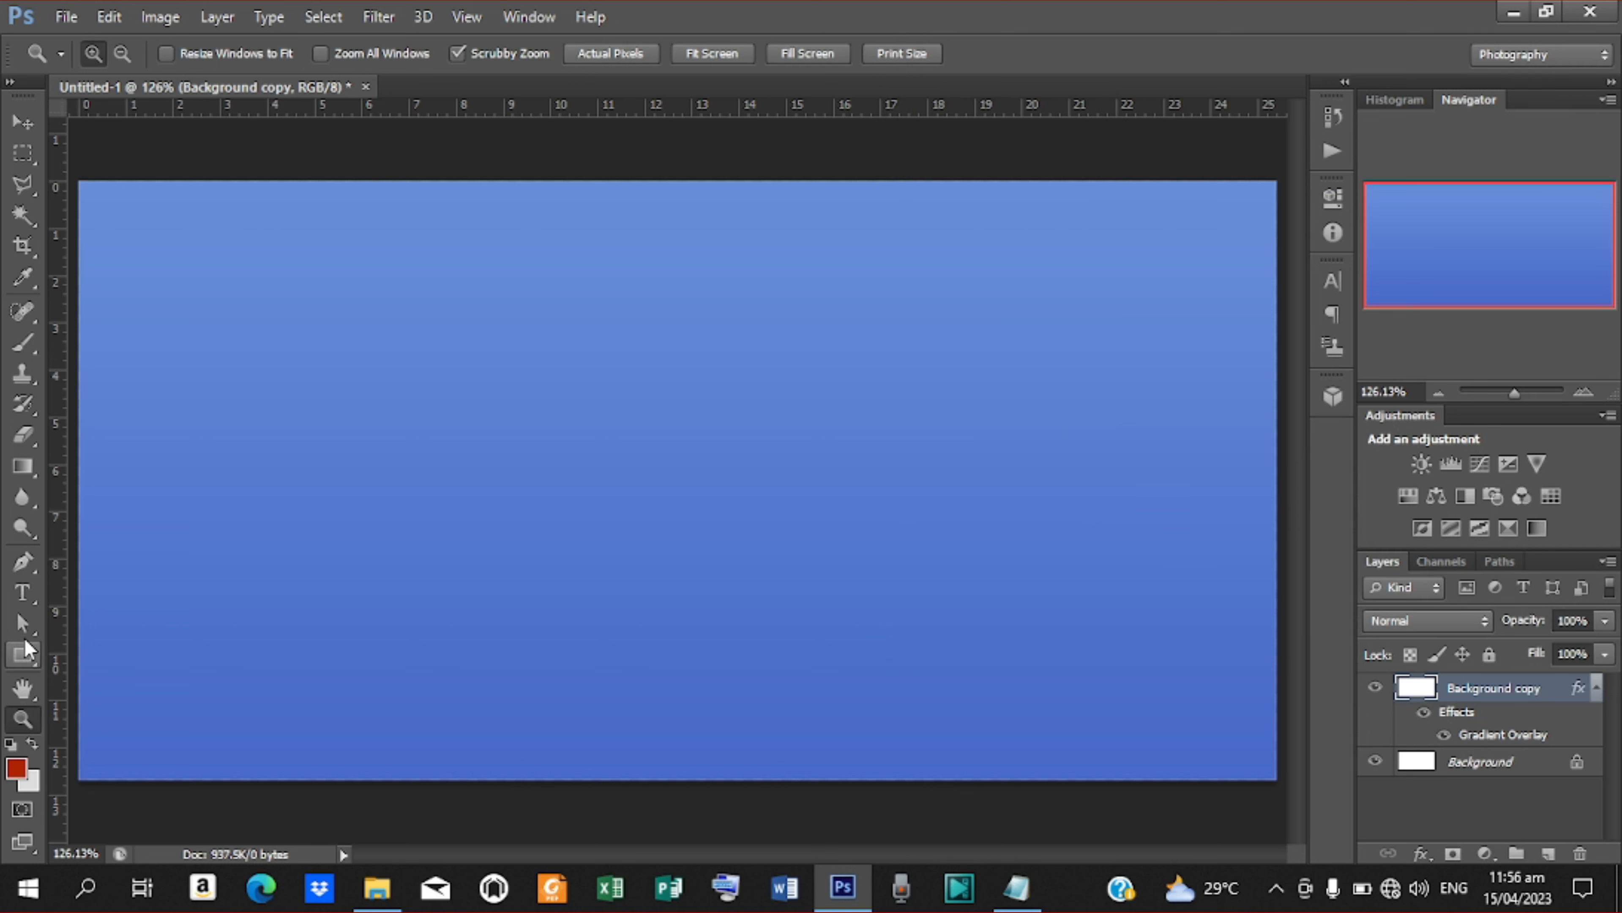
Place vertical guides at about 1 cm and 24.3 cm and a horizontal guide at about 8 cm
{"action": "left_click", "coordinate": [23, 561]}
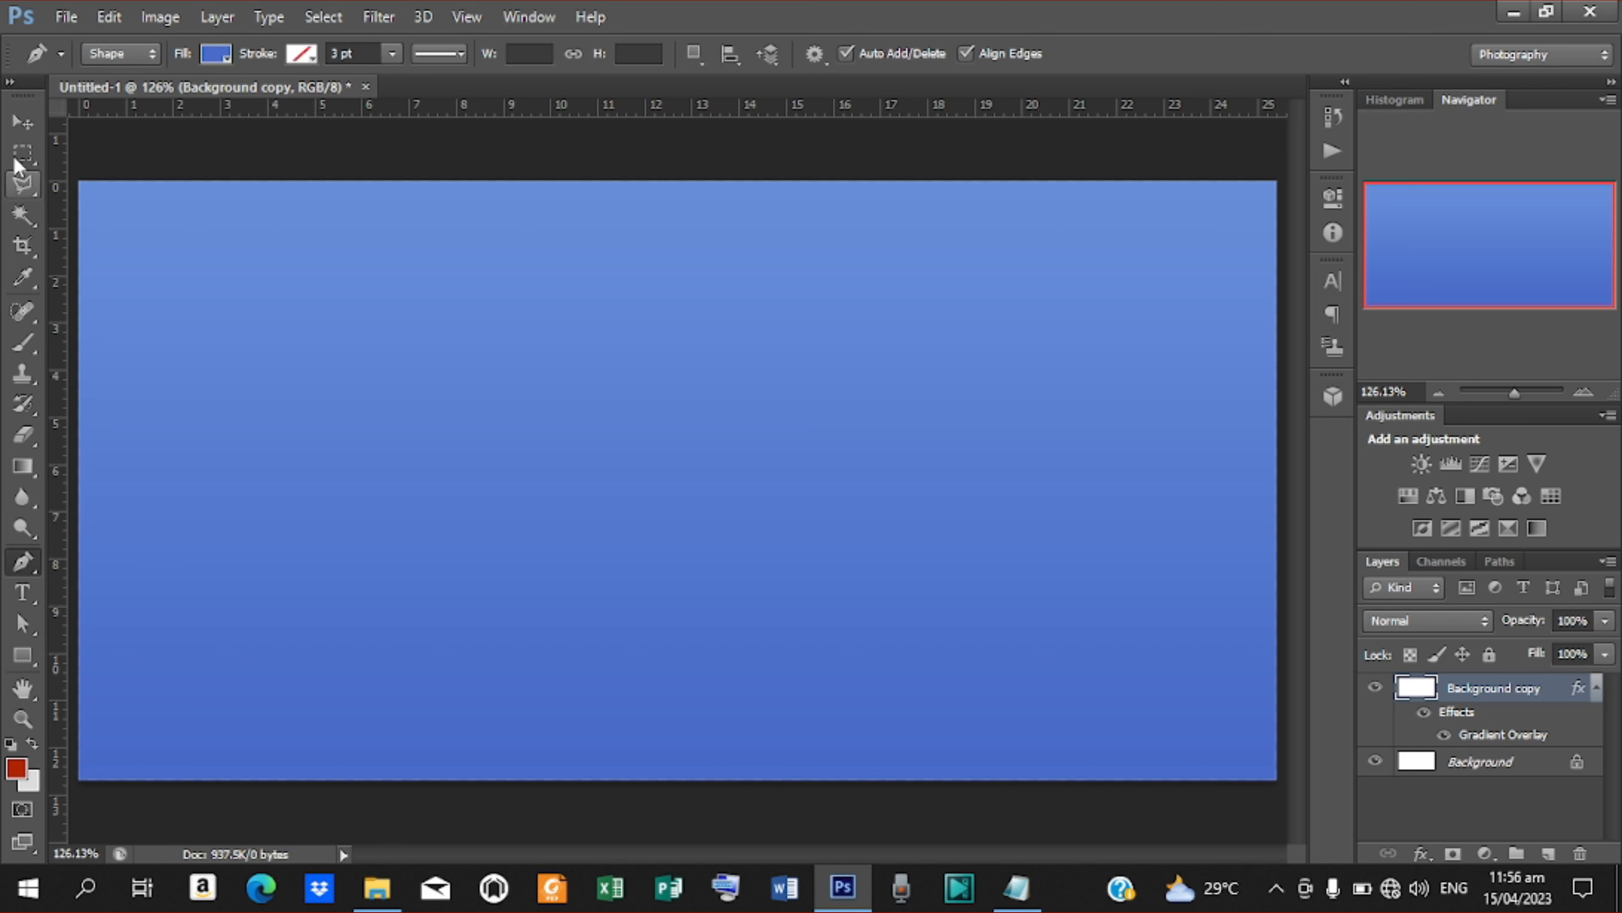
{"action": "left_click", "coordinate": [23, 119]}
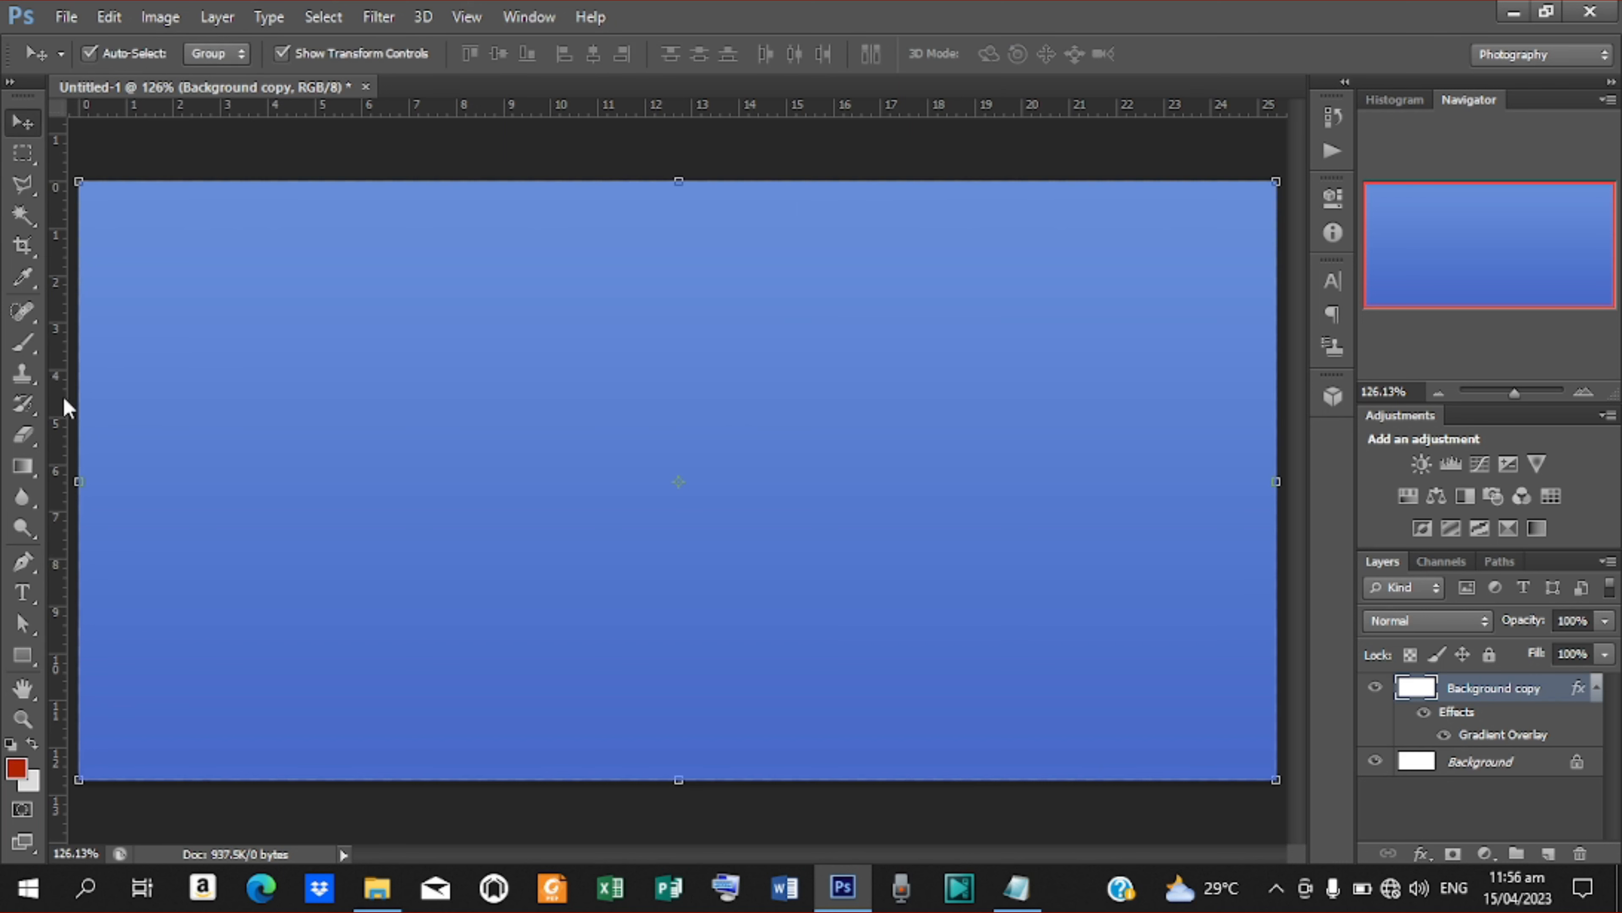
{"action": "left_click_drag", "start_coordinate": [66, 399], "coordinate": [1226, 439]}
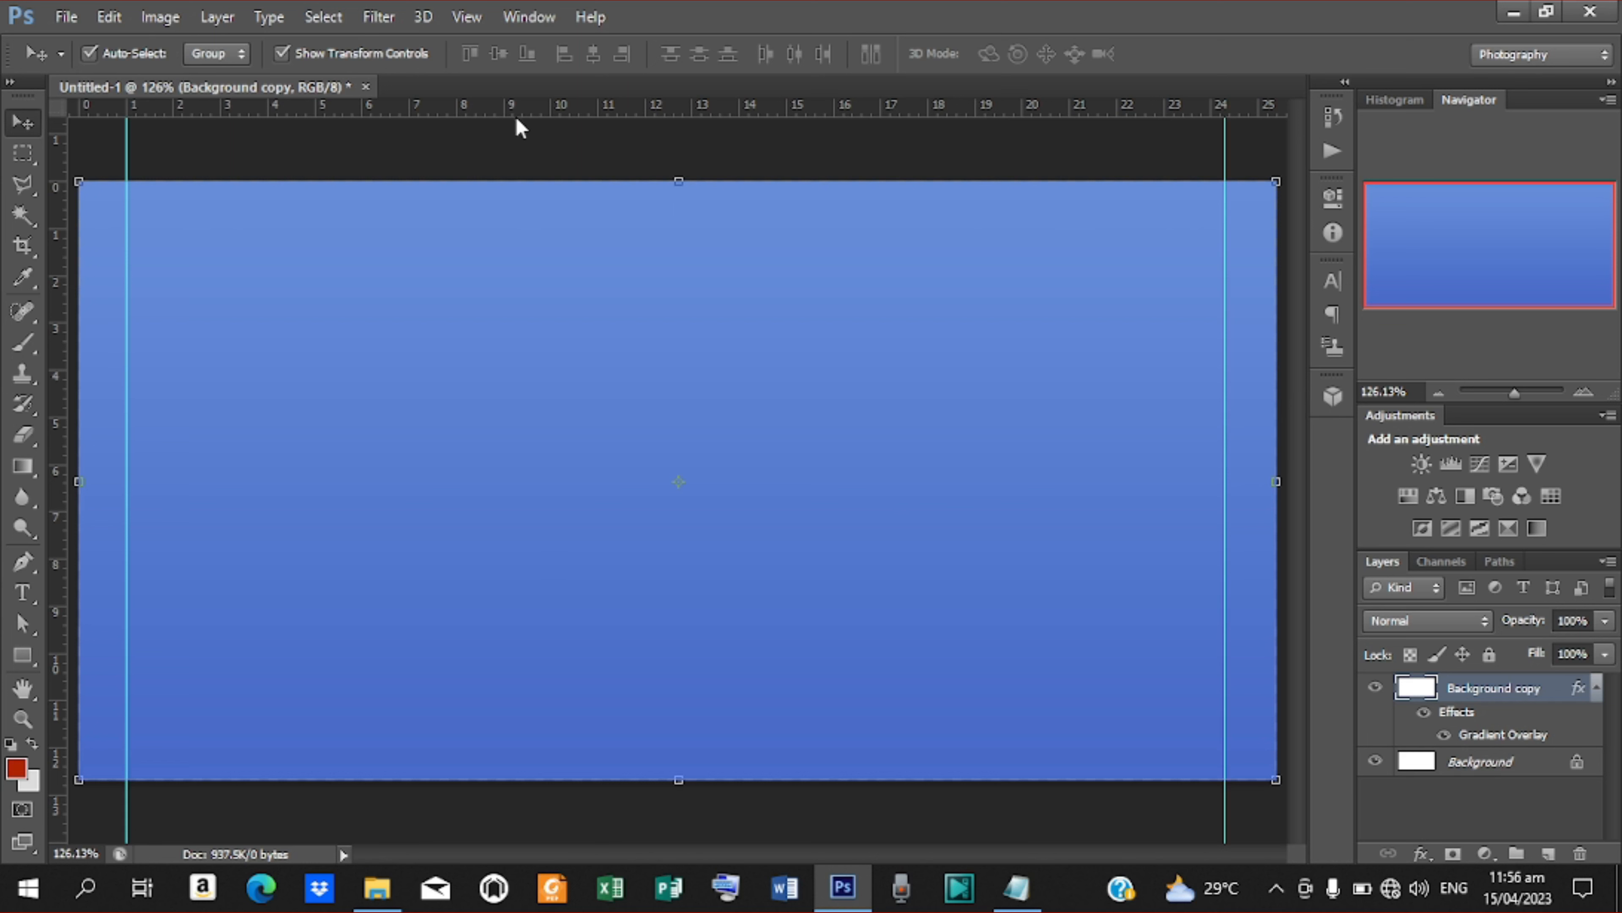
{"action": "left_click_drag", "start_coordinate": [517, 118], "coordinate": [529, 562]}
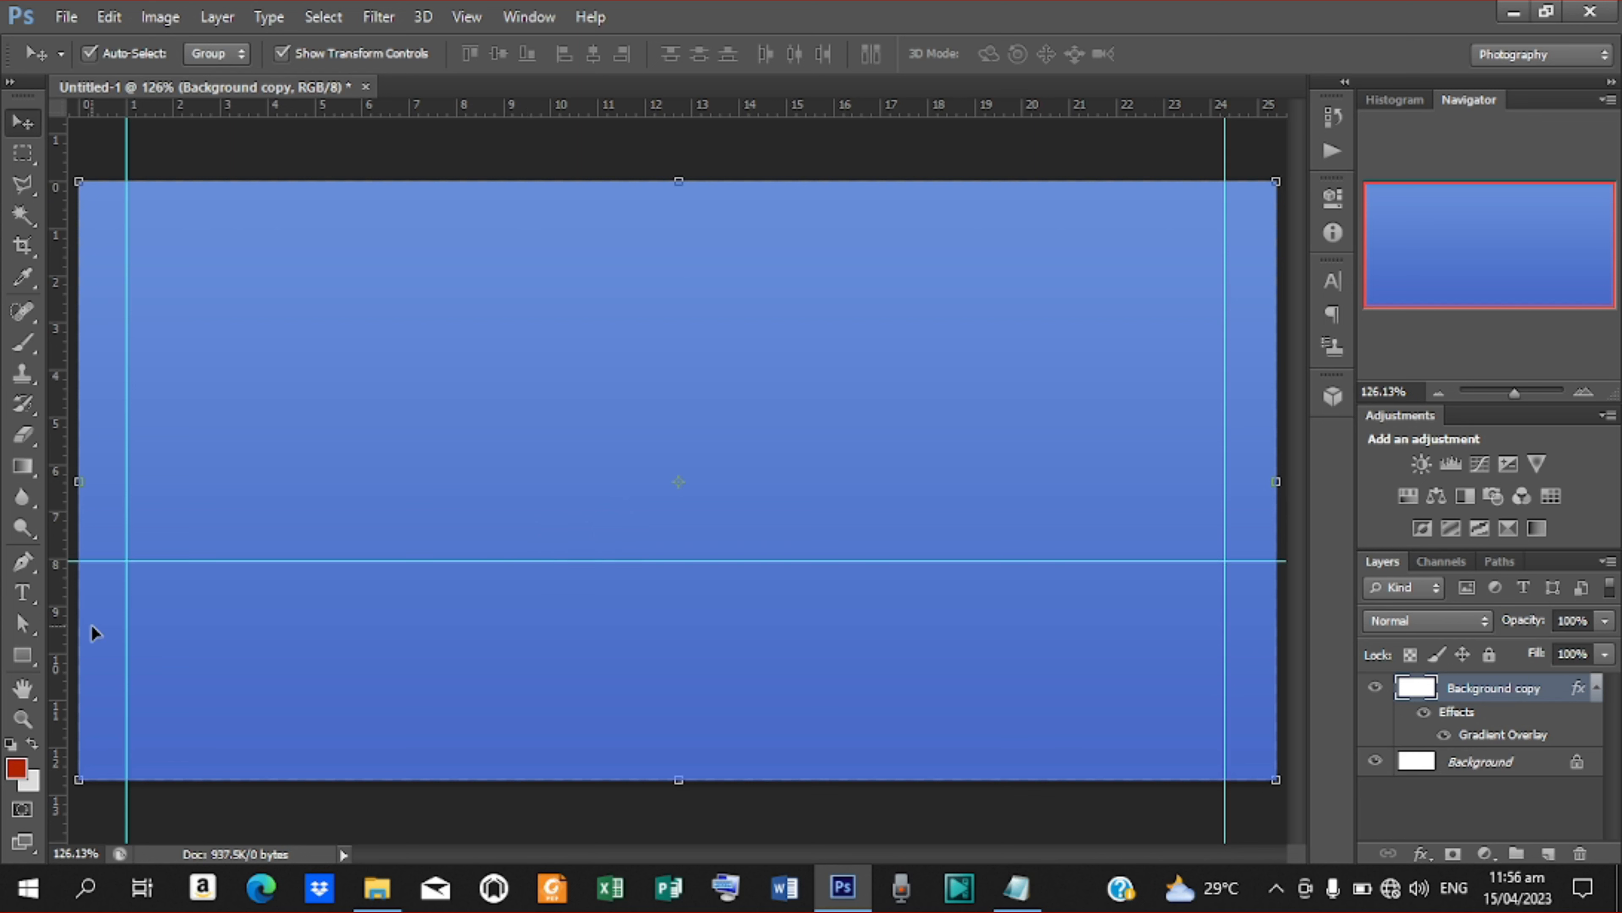
Draw a closed Pen shape about 811 × 216 px over the canvas's lower part, its upper edge arching above the horizontal guide
{"action": "left_click", "coordinate": [24, 564]}
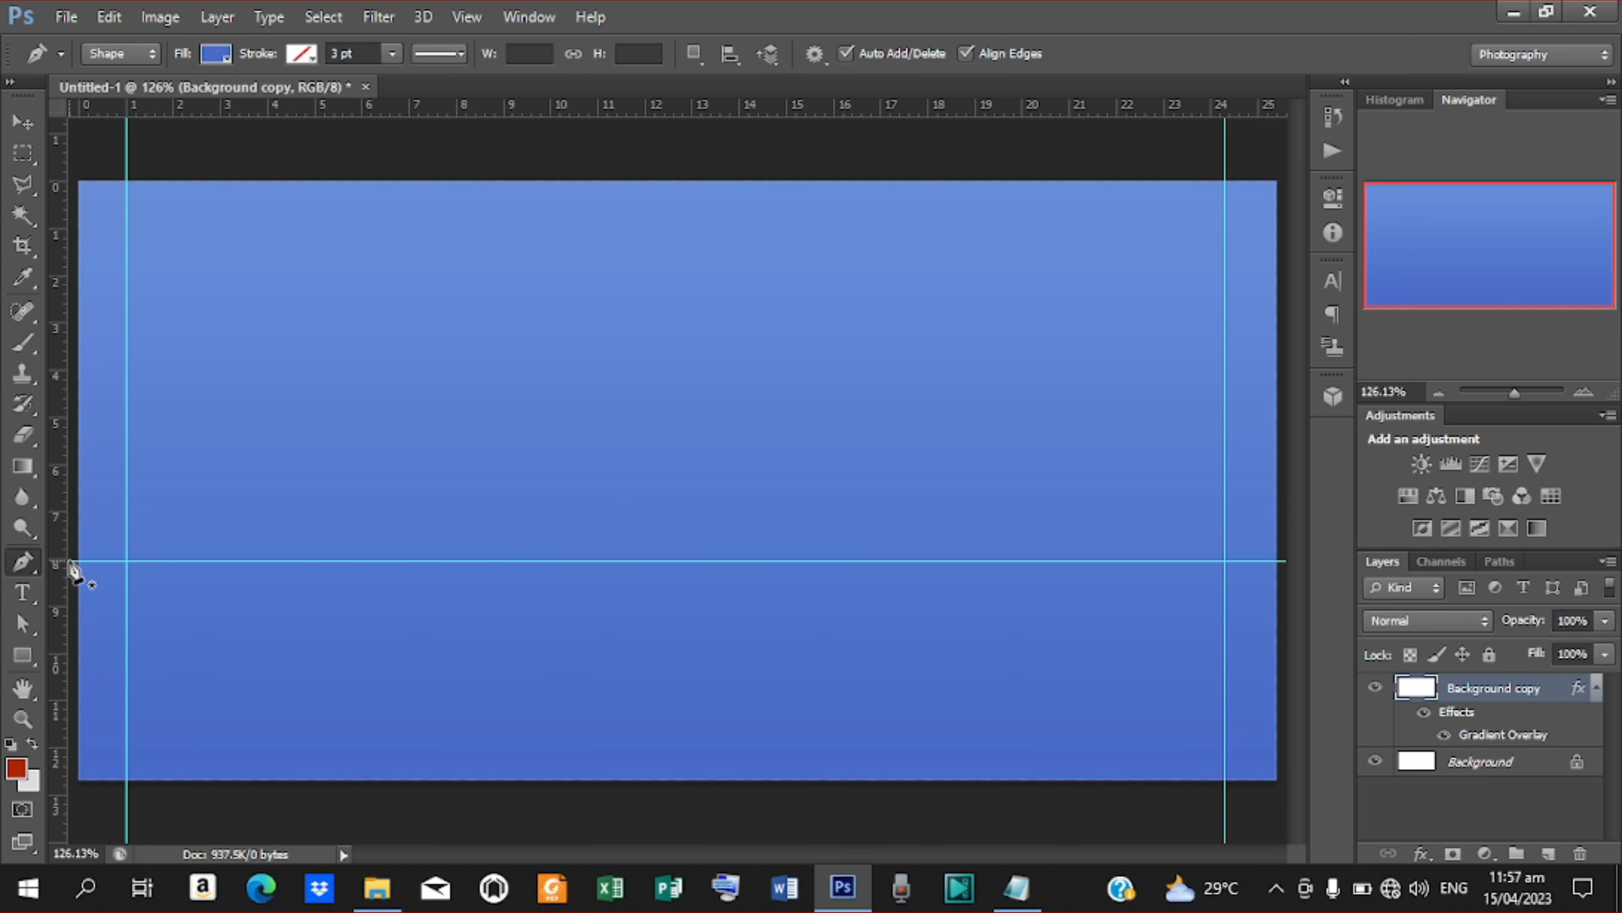
{"action": "left_click", "coordinate": [70, 563]}
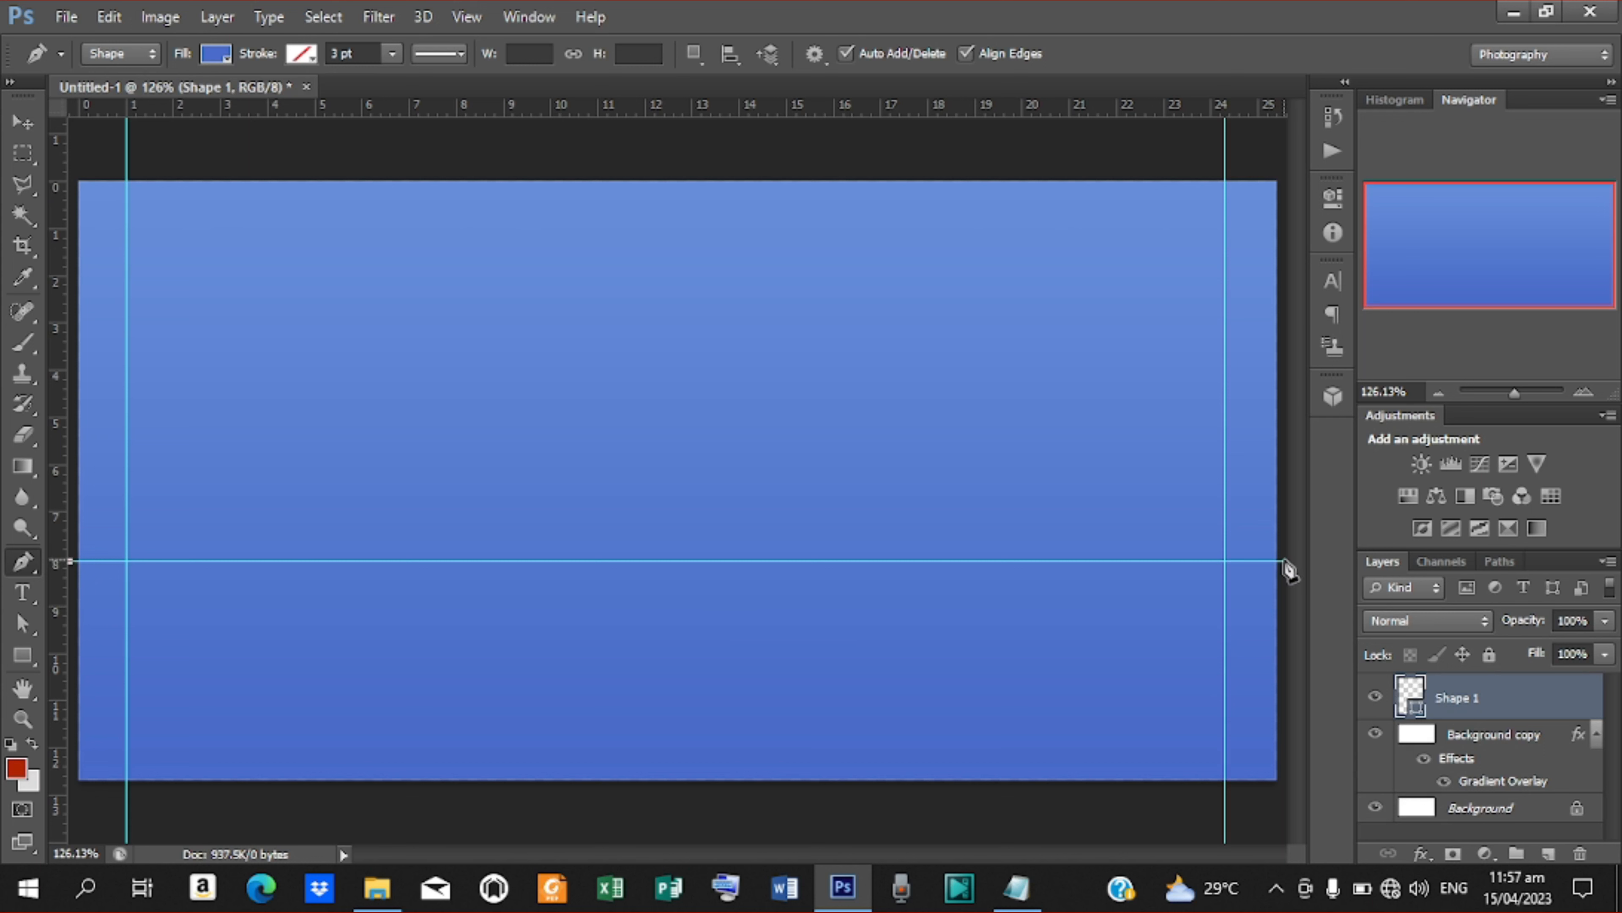
{"action": "left_click_drag", "start_coordinate": [1284, 561], "coordinate": [1349, 619]}
{"action": "left_click_drag", "start_coordinate": [1611, 693], "coordinate": [1584, 721]}
{"action": "mouse_move", "coordinate": [1527, 720]}
{"action": "left_mouse_down"}
{"action": "mouse_move", "coordinate": [1610, 713]}
{"action": "mouse_move", "coordinate": [1559, 718]}
{"action": "left_mouse_up"}
{"action": "left_click_drag", "start_coordinate": [1552, 734], "coordinate": [1552, 733]}
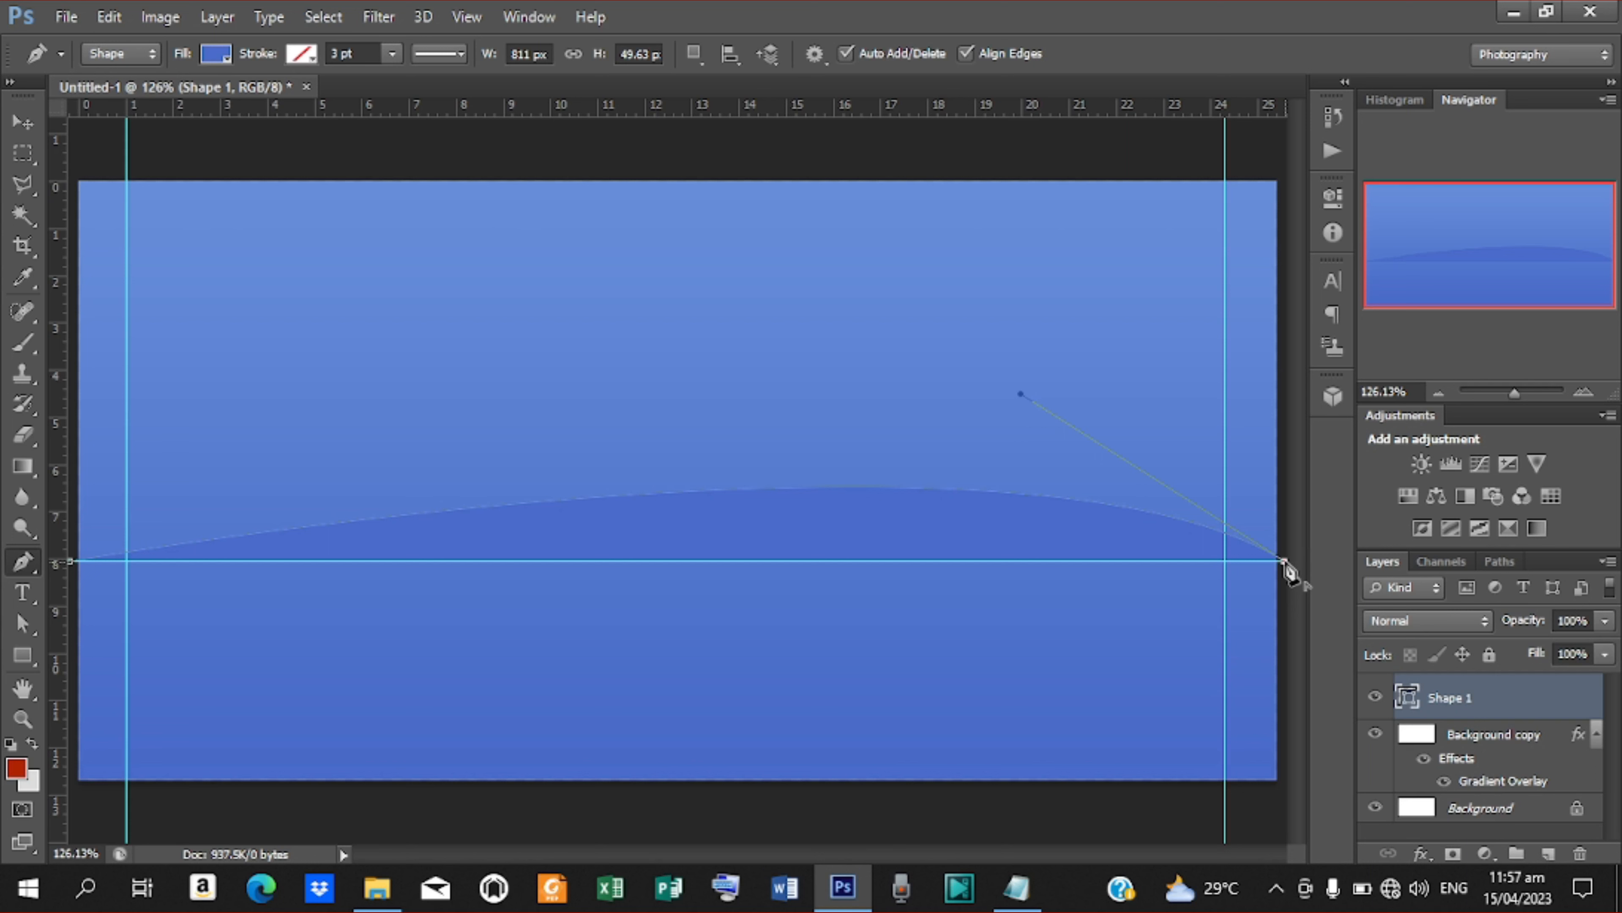
{"action": "left_click", "coordinate": [1280, 810]}
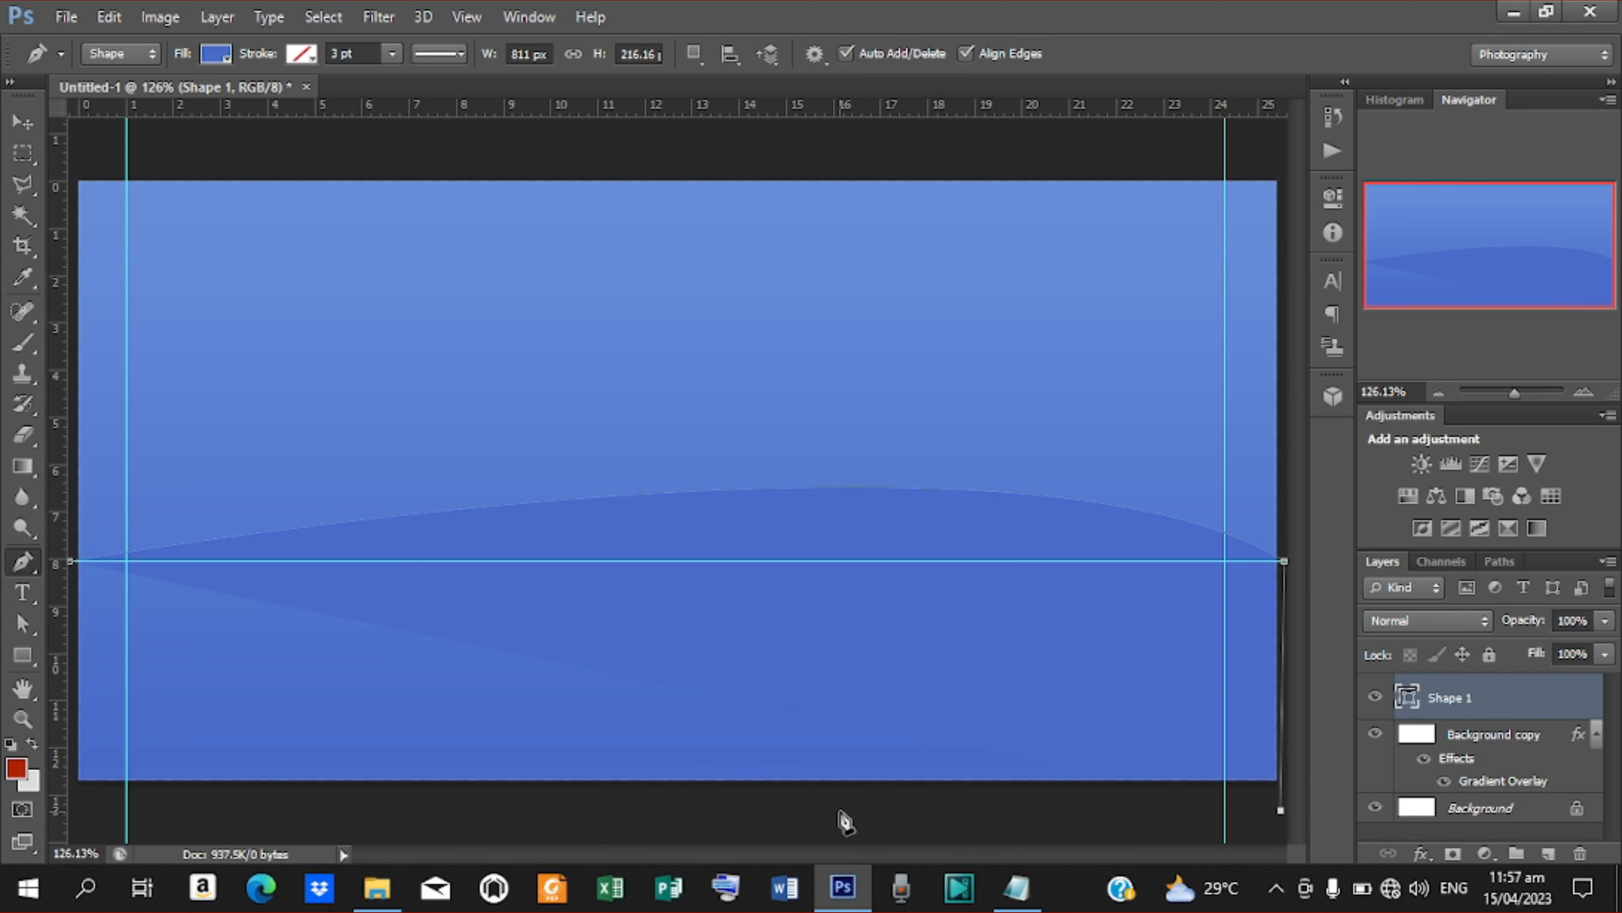
{"action": "left_click", "coordinate": [71, 799]}
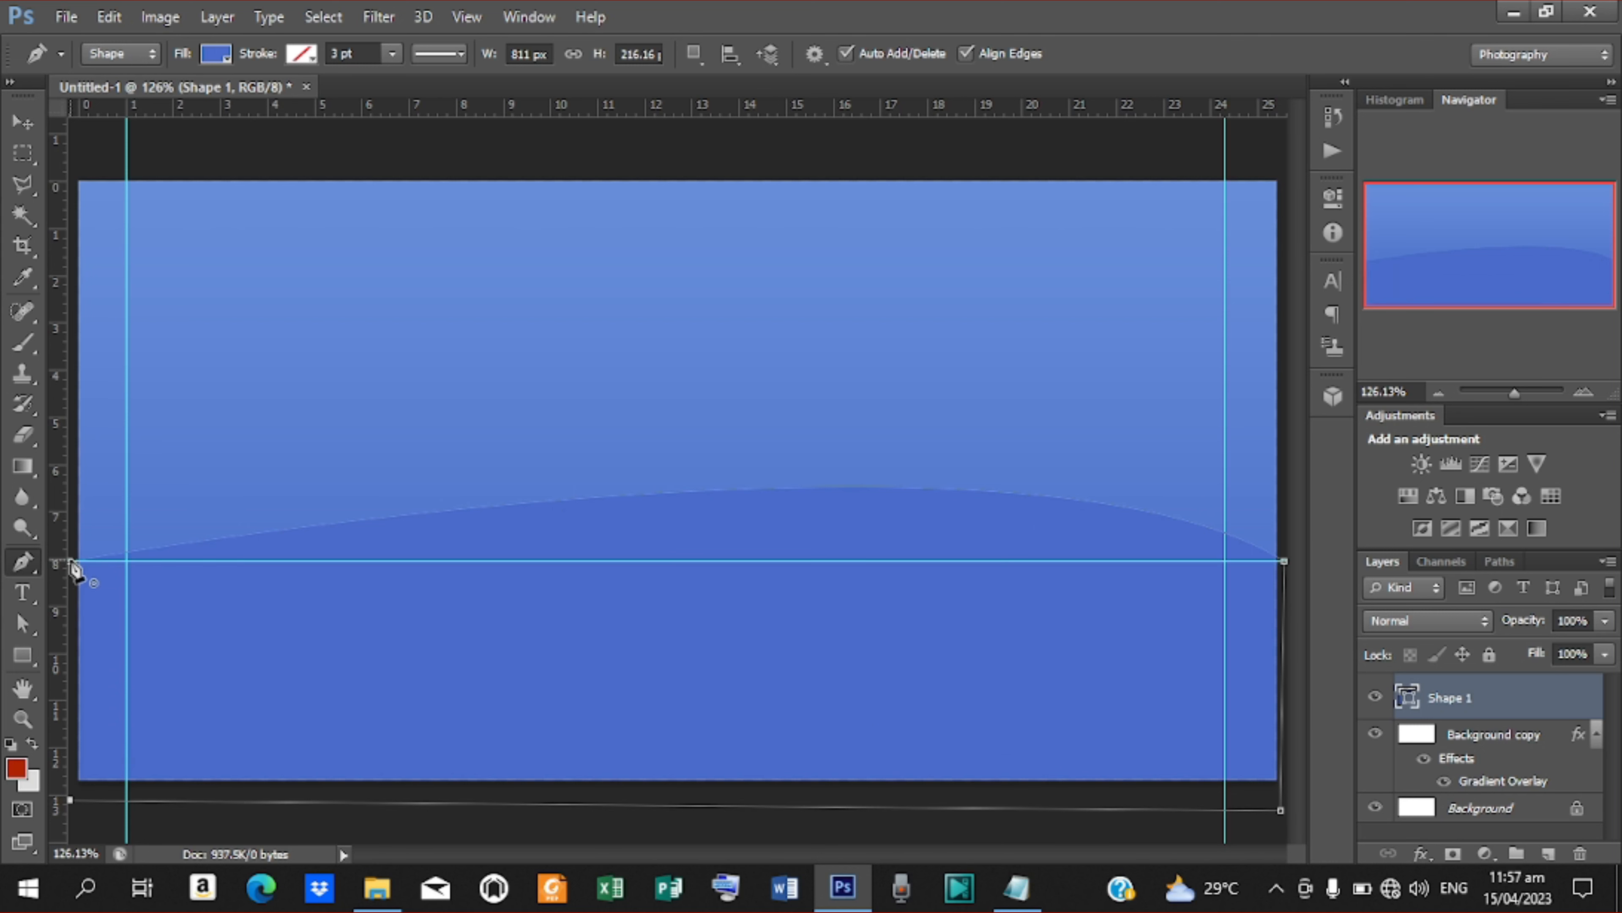
{"action": "left_click", "coordinate": [71, 562]}
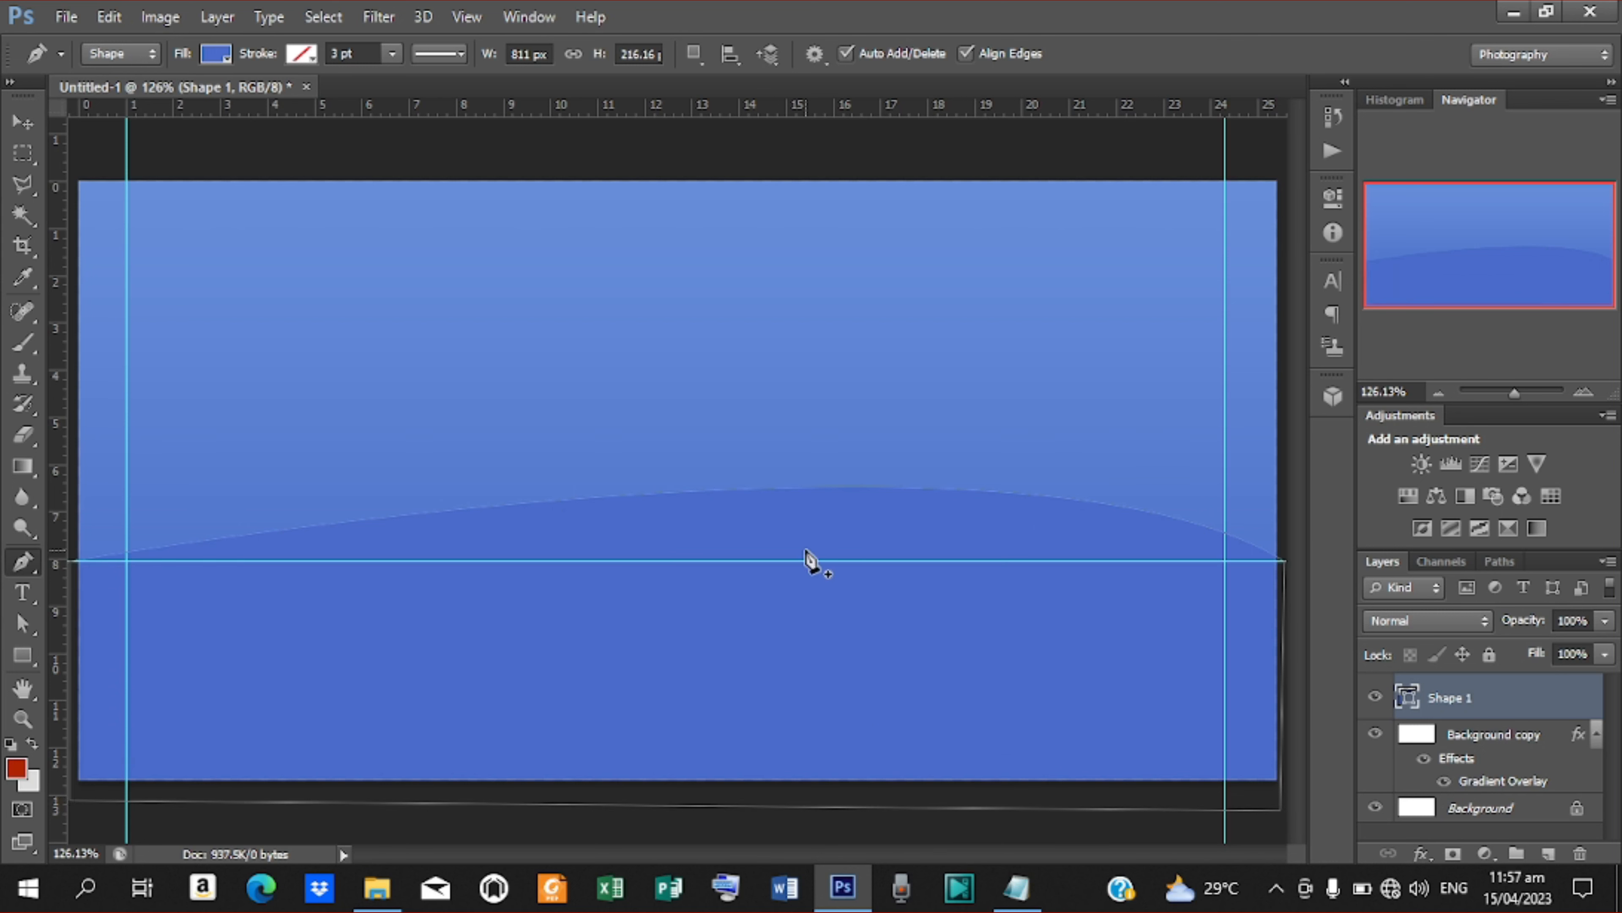
Change the arched shape's fill colour to ffce0a
{"action": "left_click", "coordinate": [225, 58]}
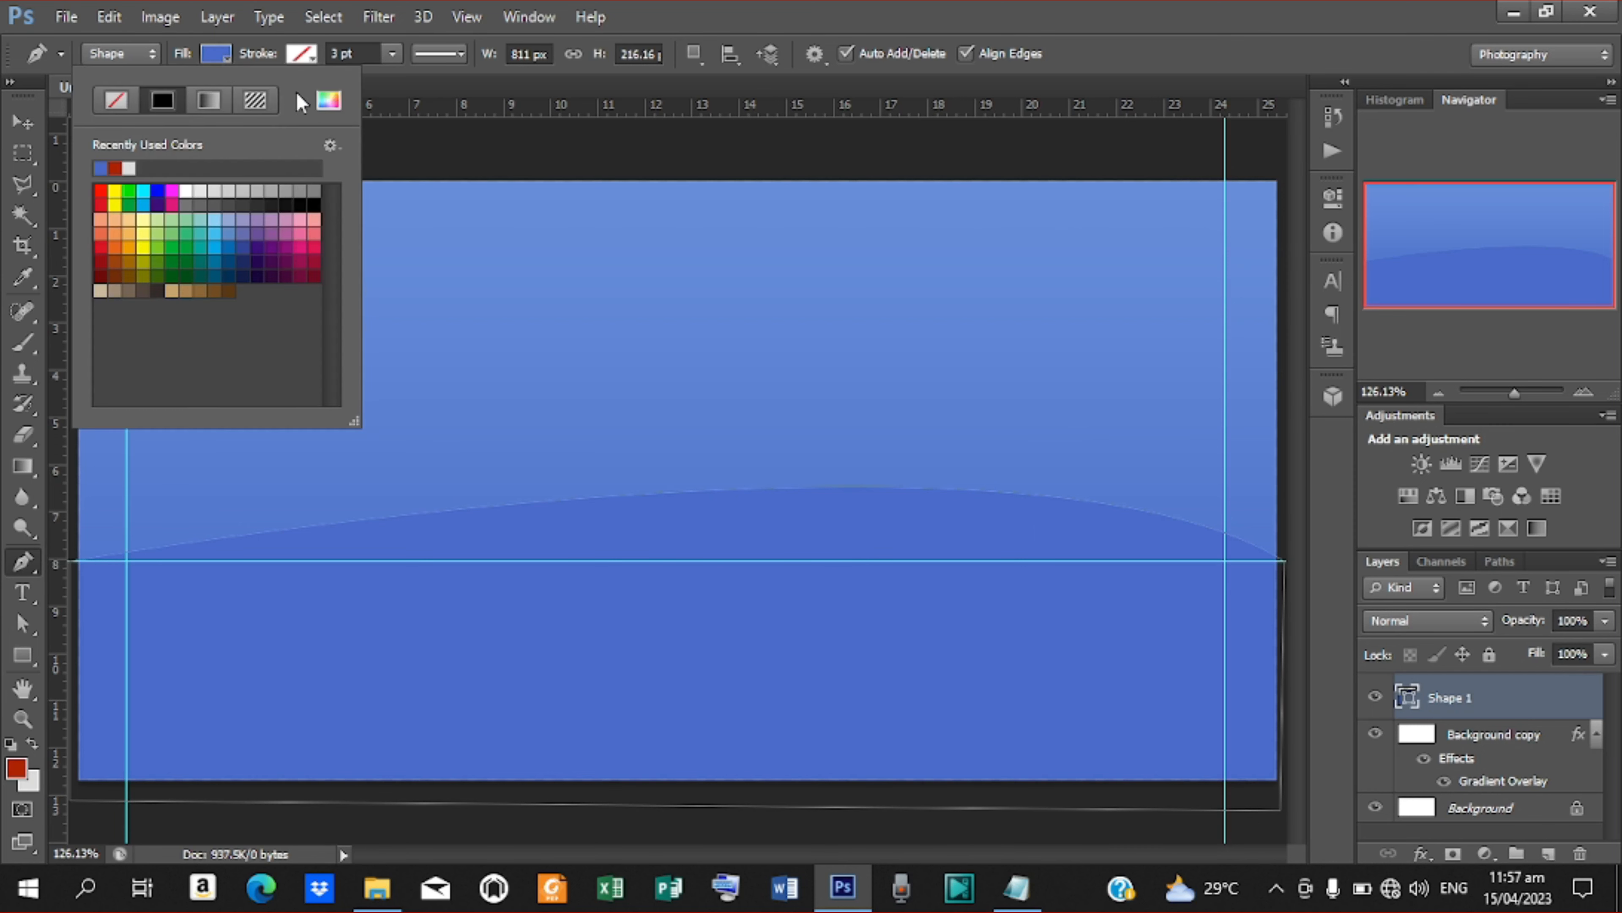
{"action": "left_click", "coordinate": [328, 102]}
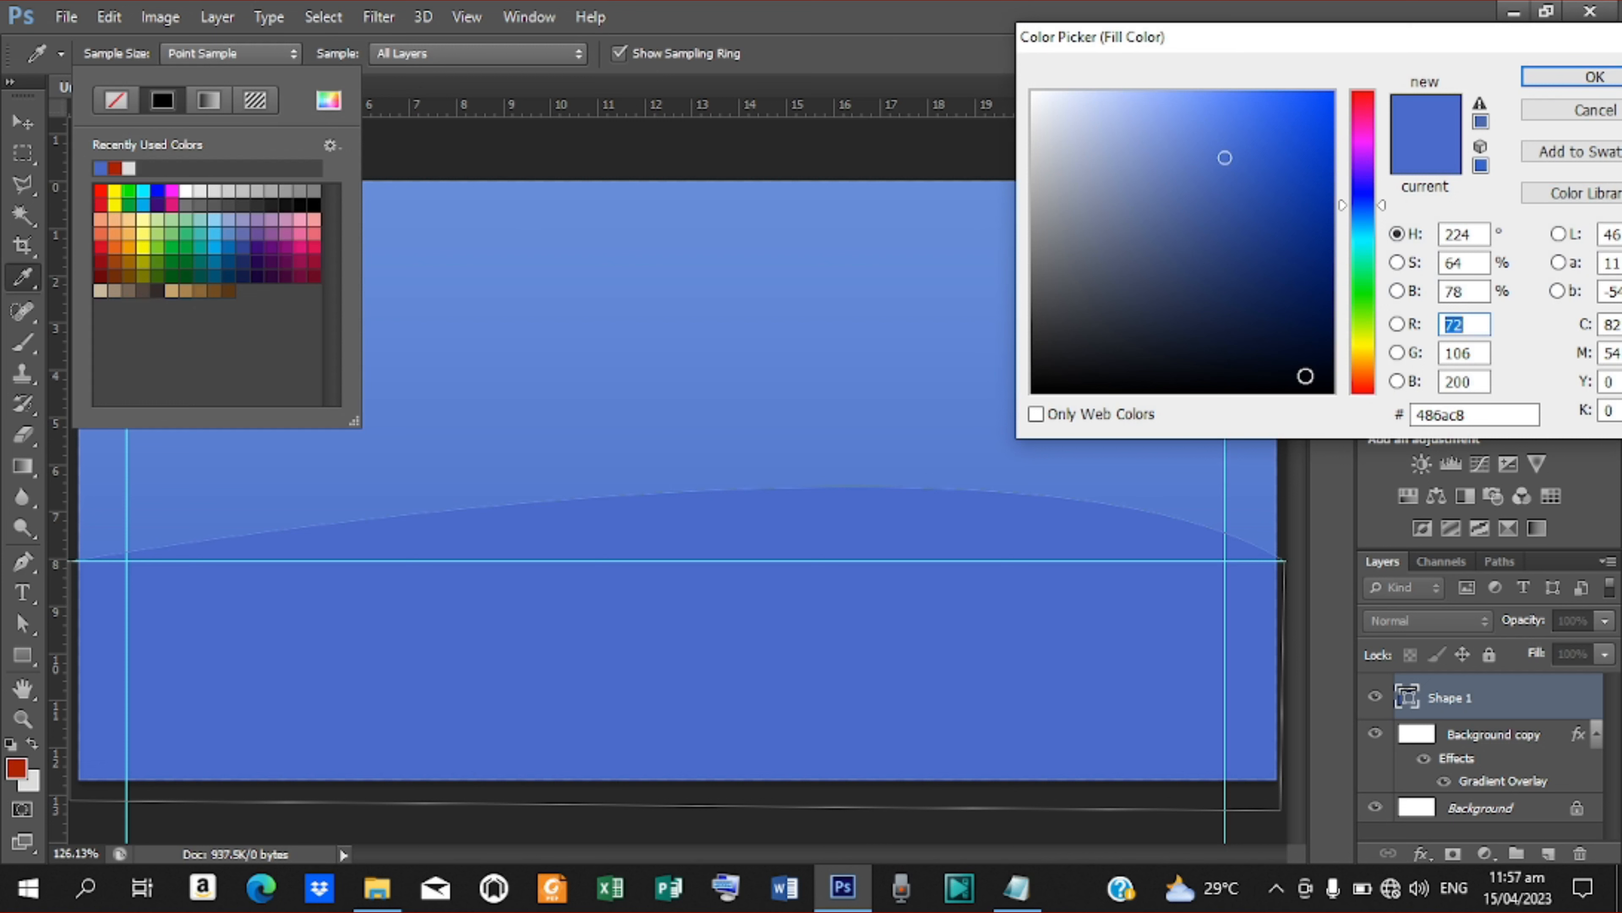
{"action": "left_click_drag", "start_coordinate": [1487, 416], "coordinate": [1377, 426]}
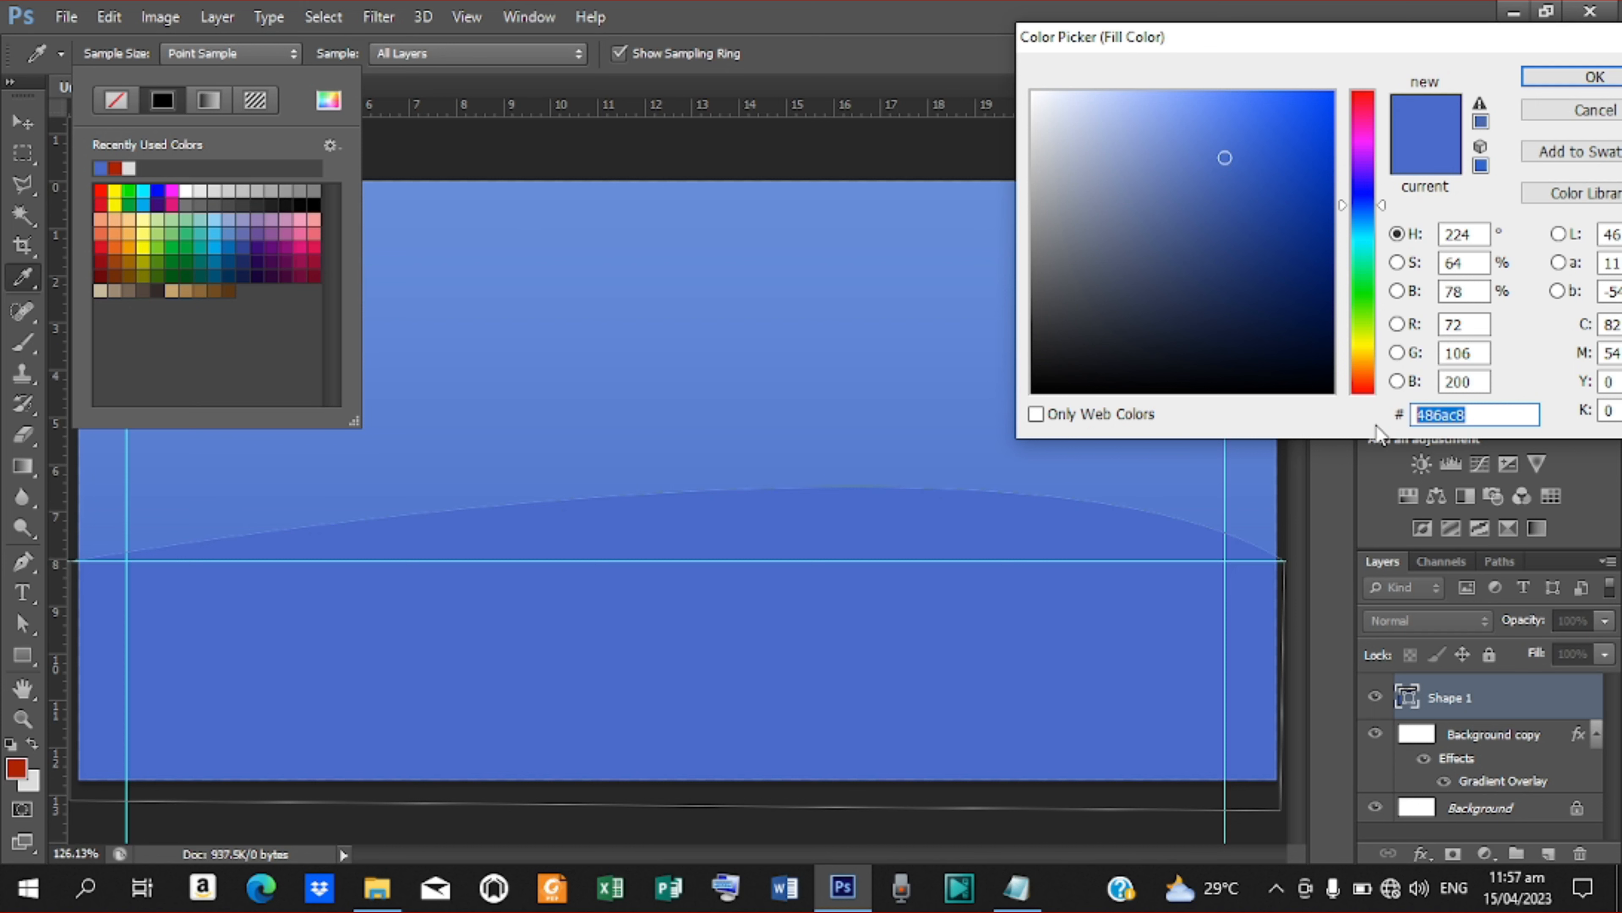
{"action": "type", "text": "ffce"}
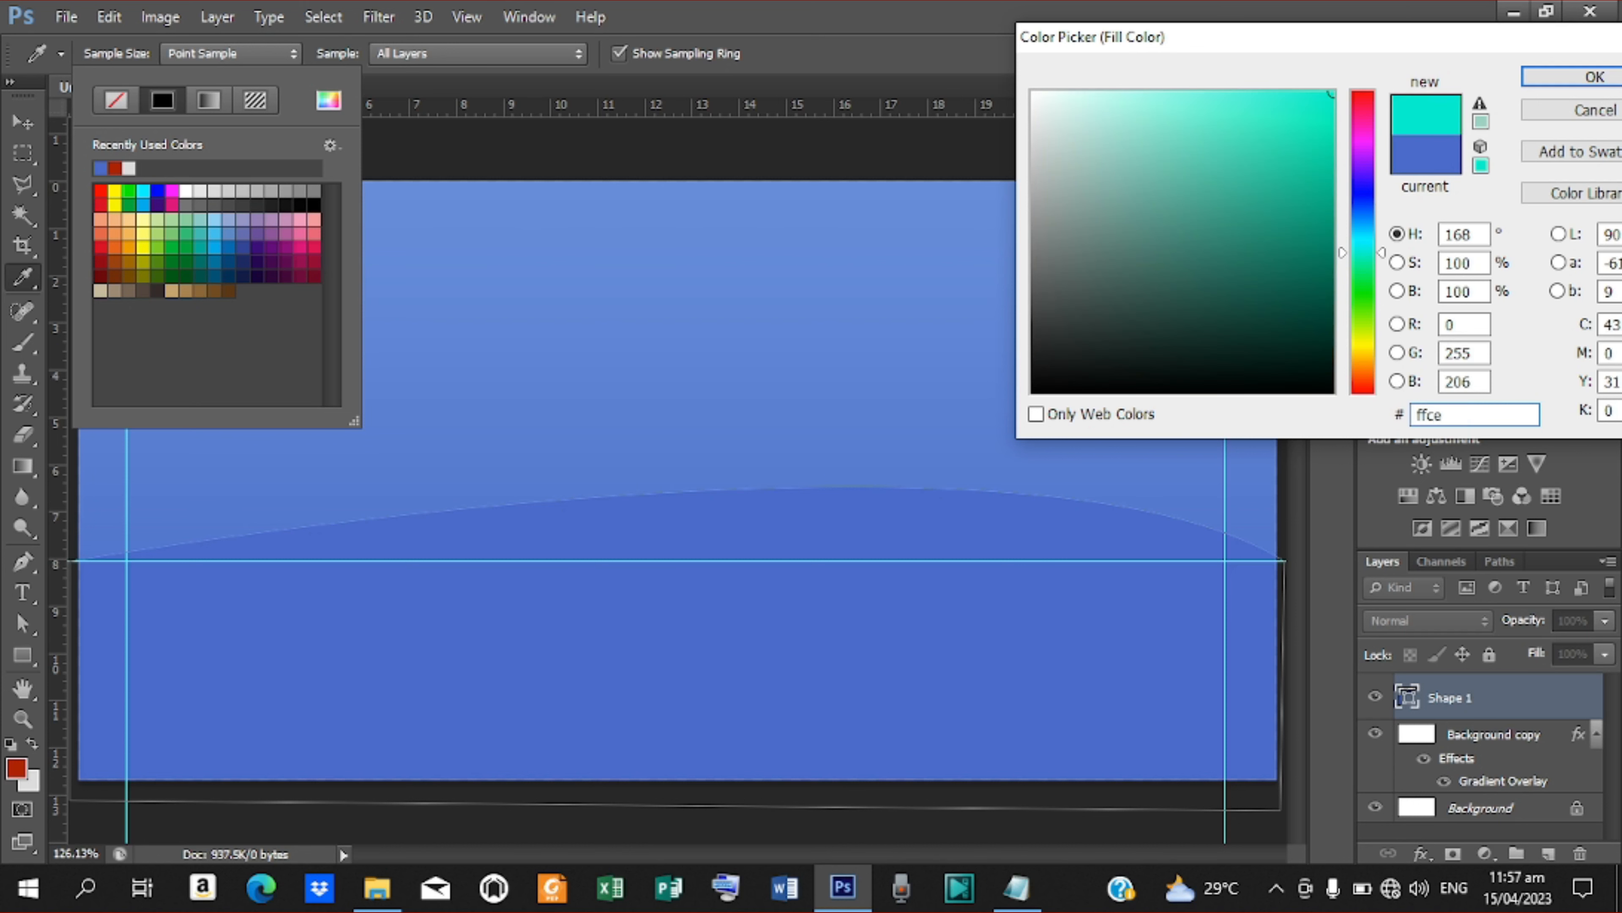
{"action": "type", "text": "0a"}
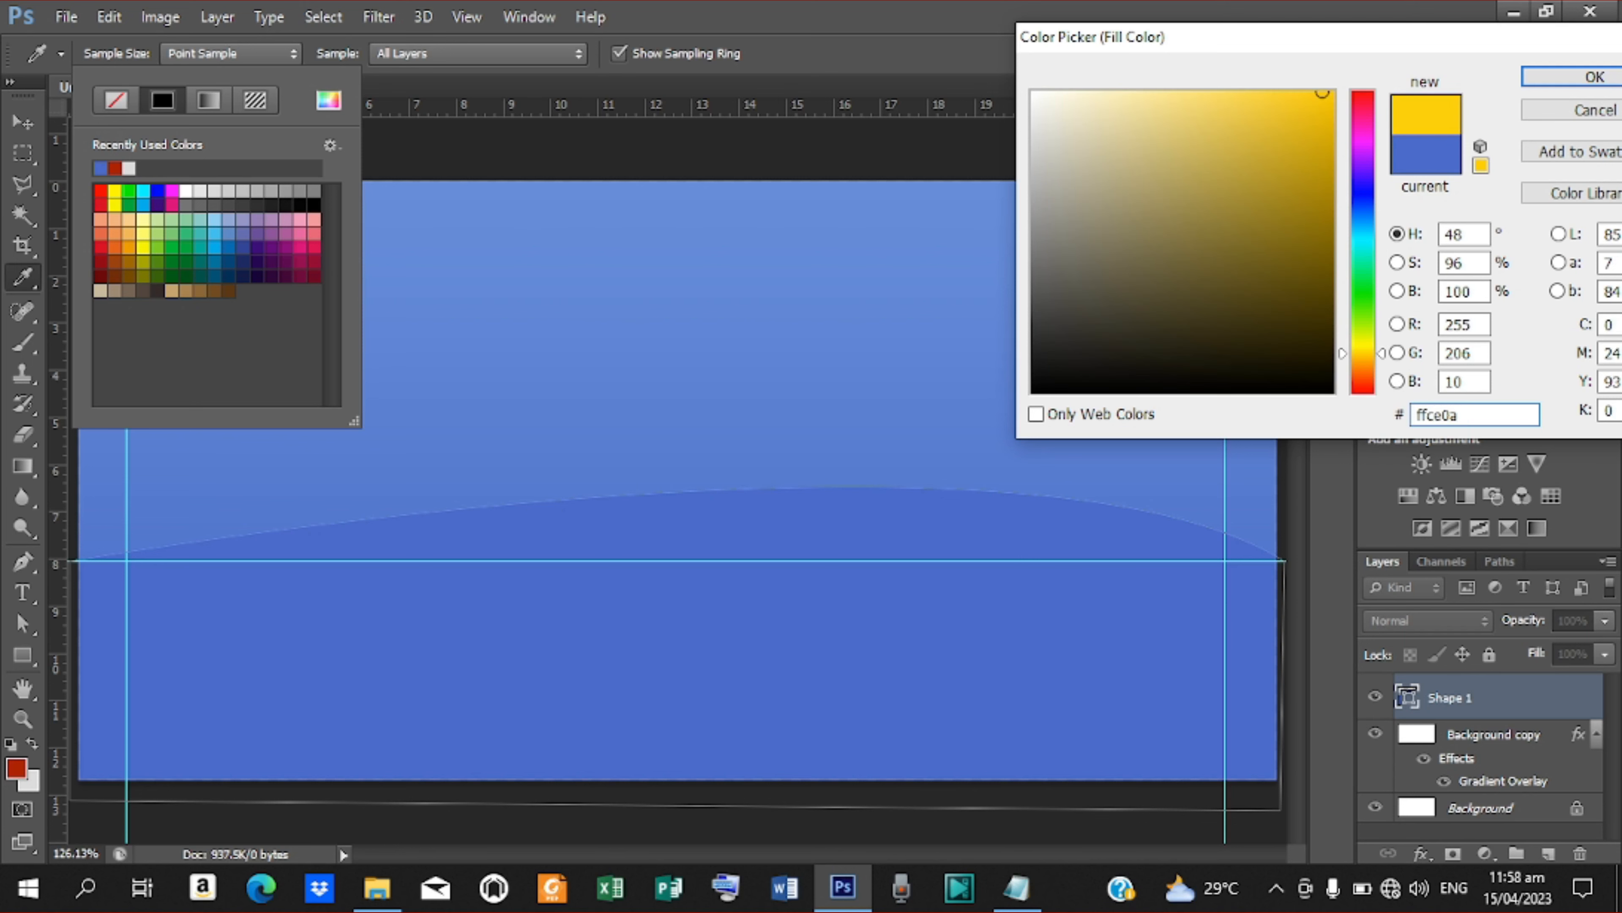
{"action": "key", "text": "Return"}
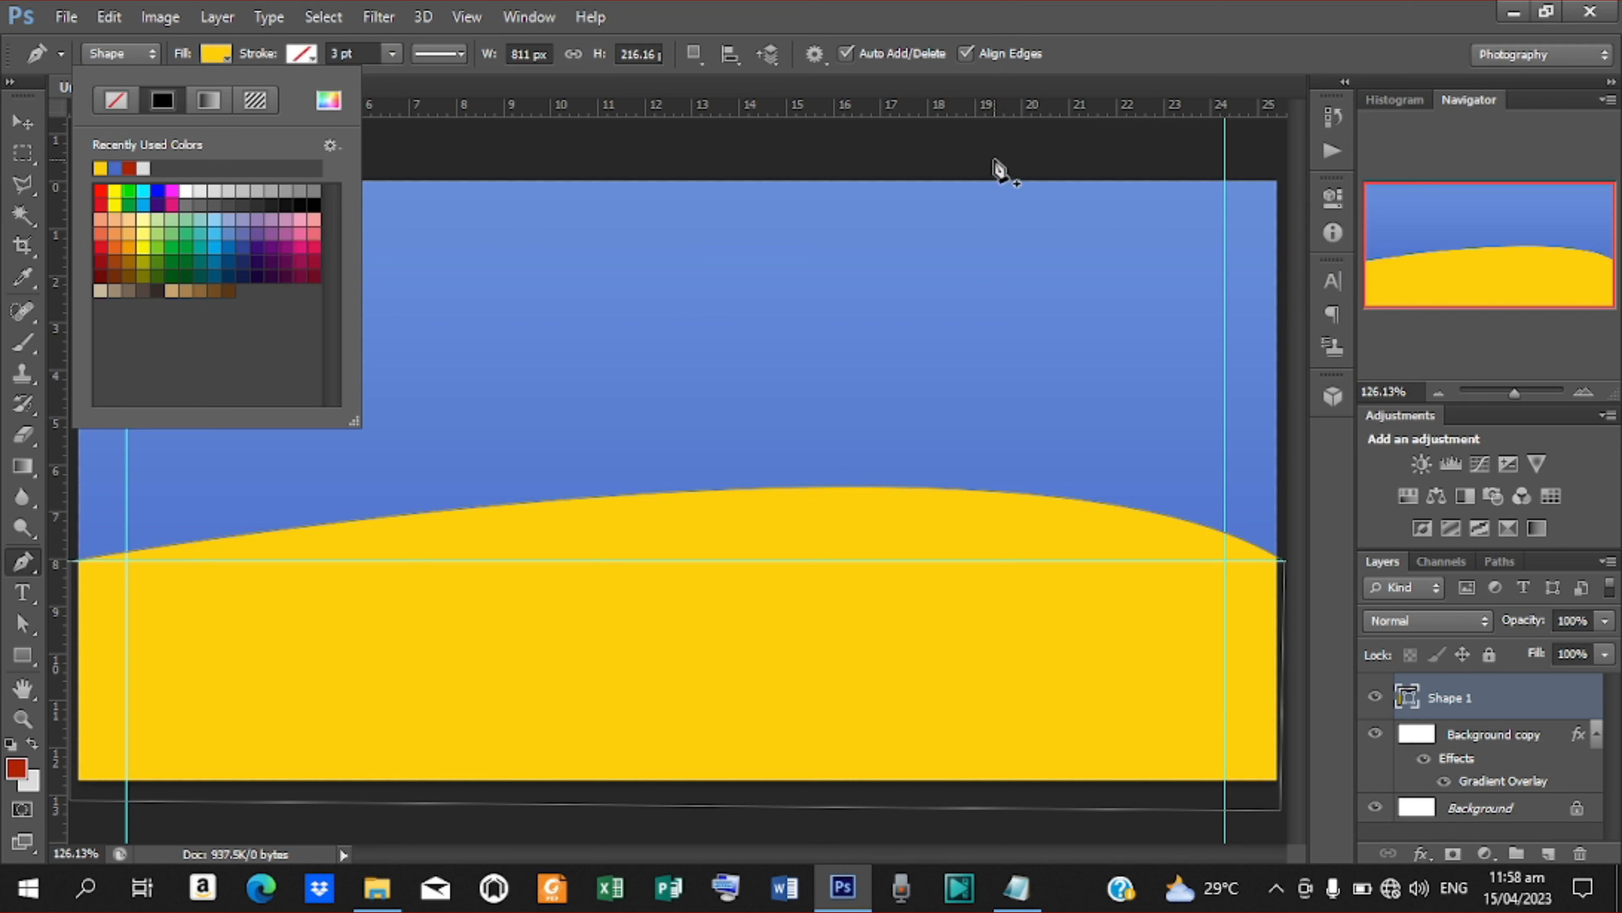
{"action": "left_click", "coordinate": [1086, 52]}
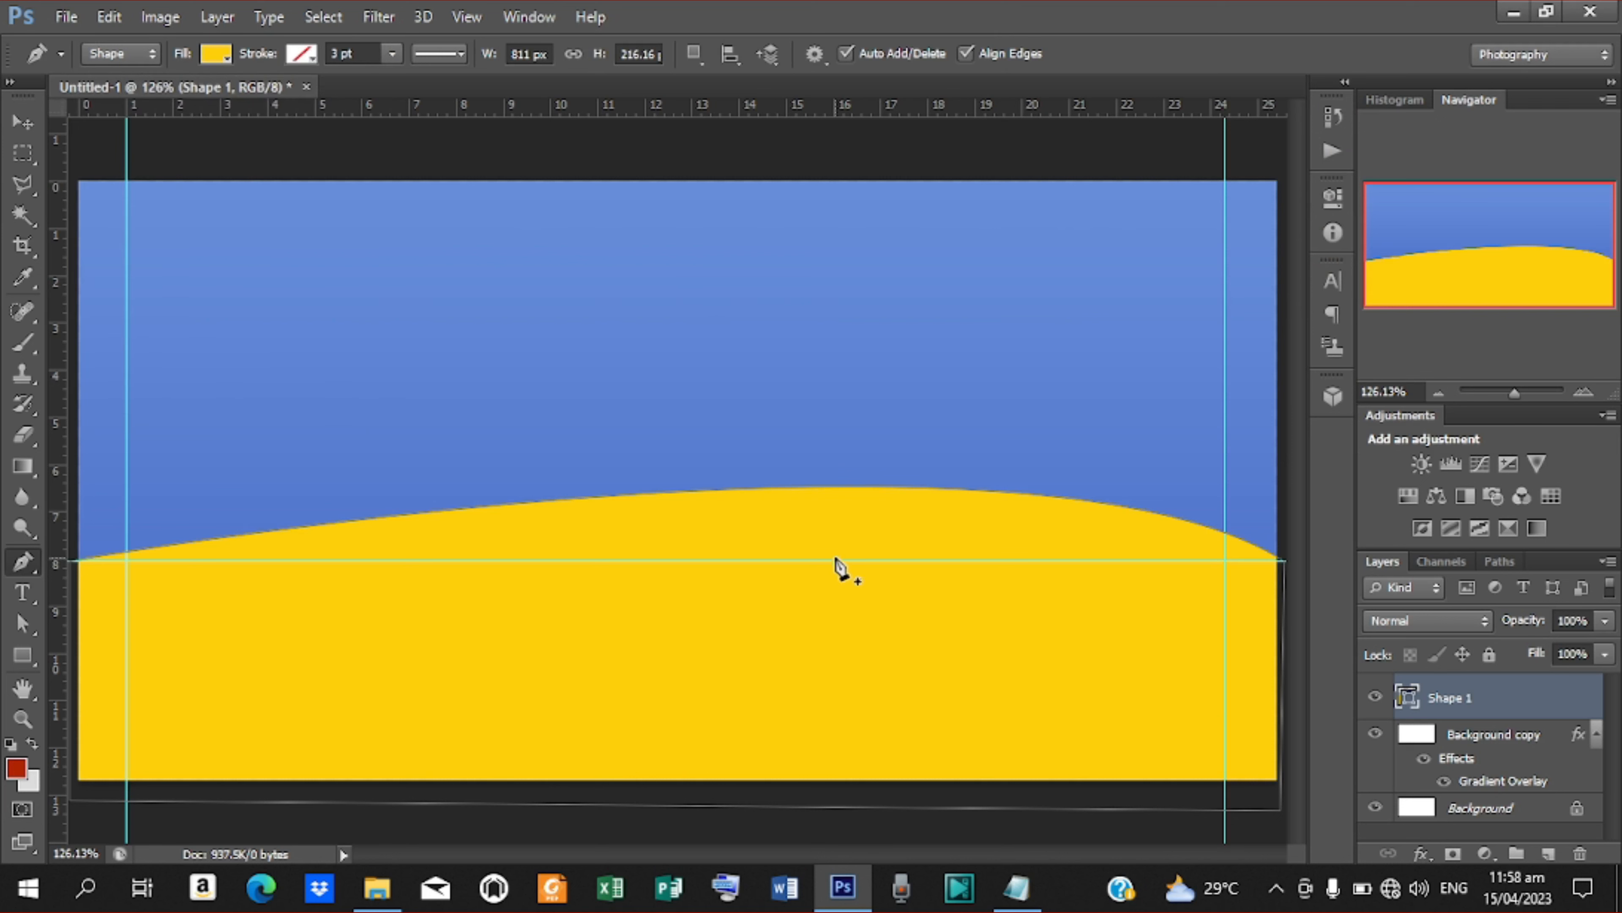
{"action": "left_click", "coordinate": [816, 607]}
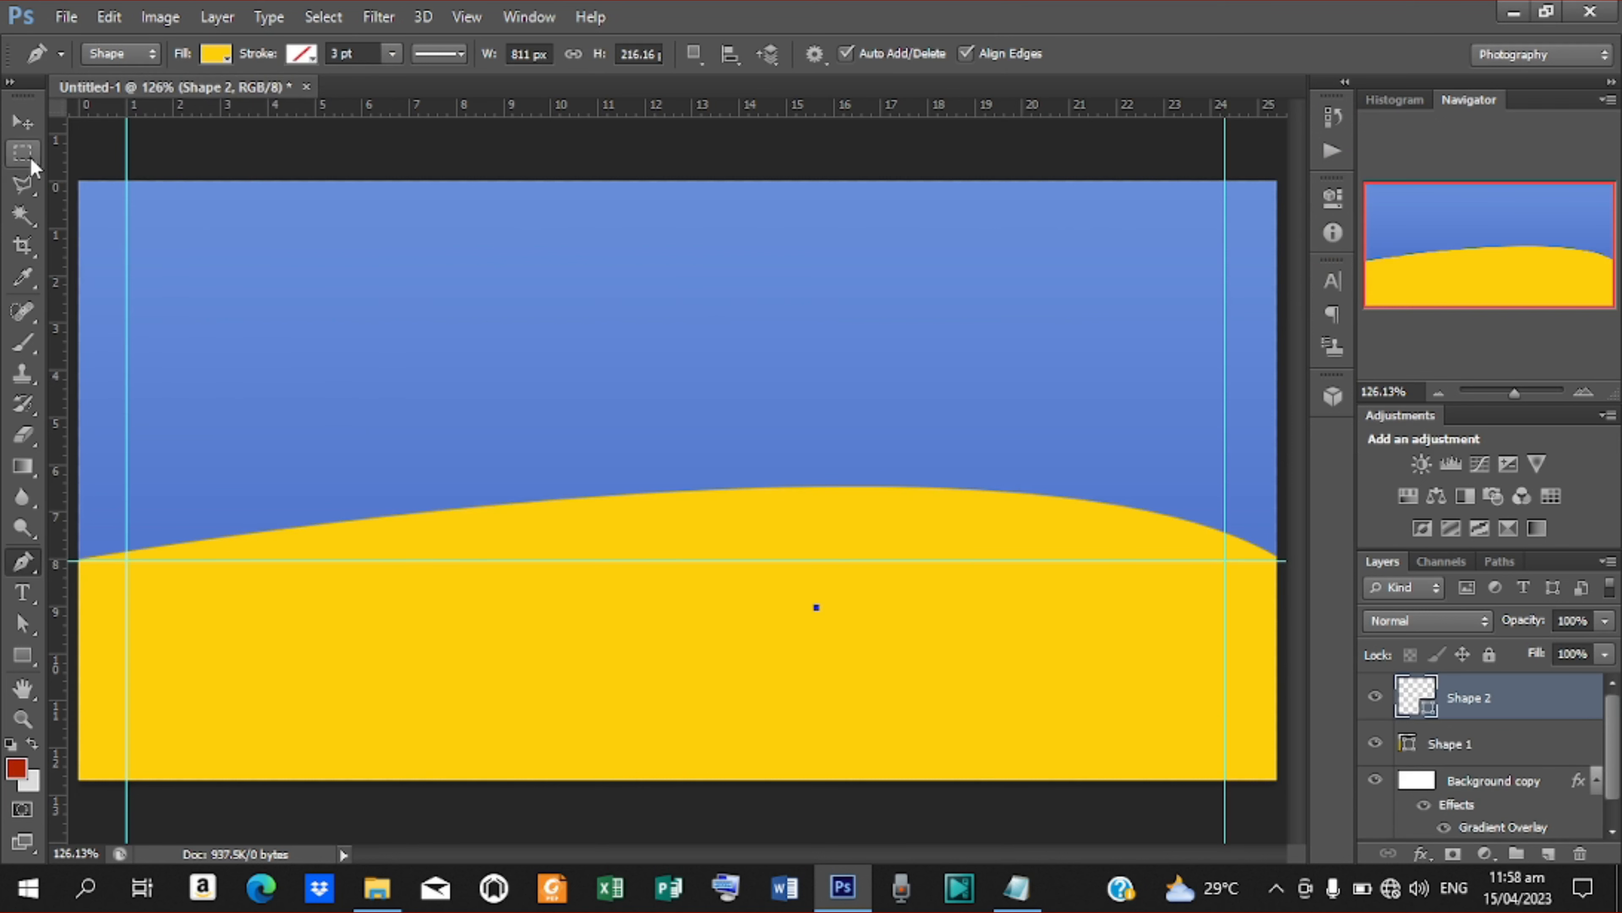
Rotate the yellow arched shape by about -1.4° so its upper edge rises towards the canvas's right side
{"action": "left_click", "coordinate": [22, 123]}
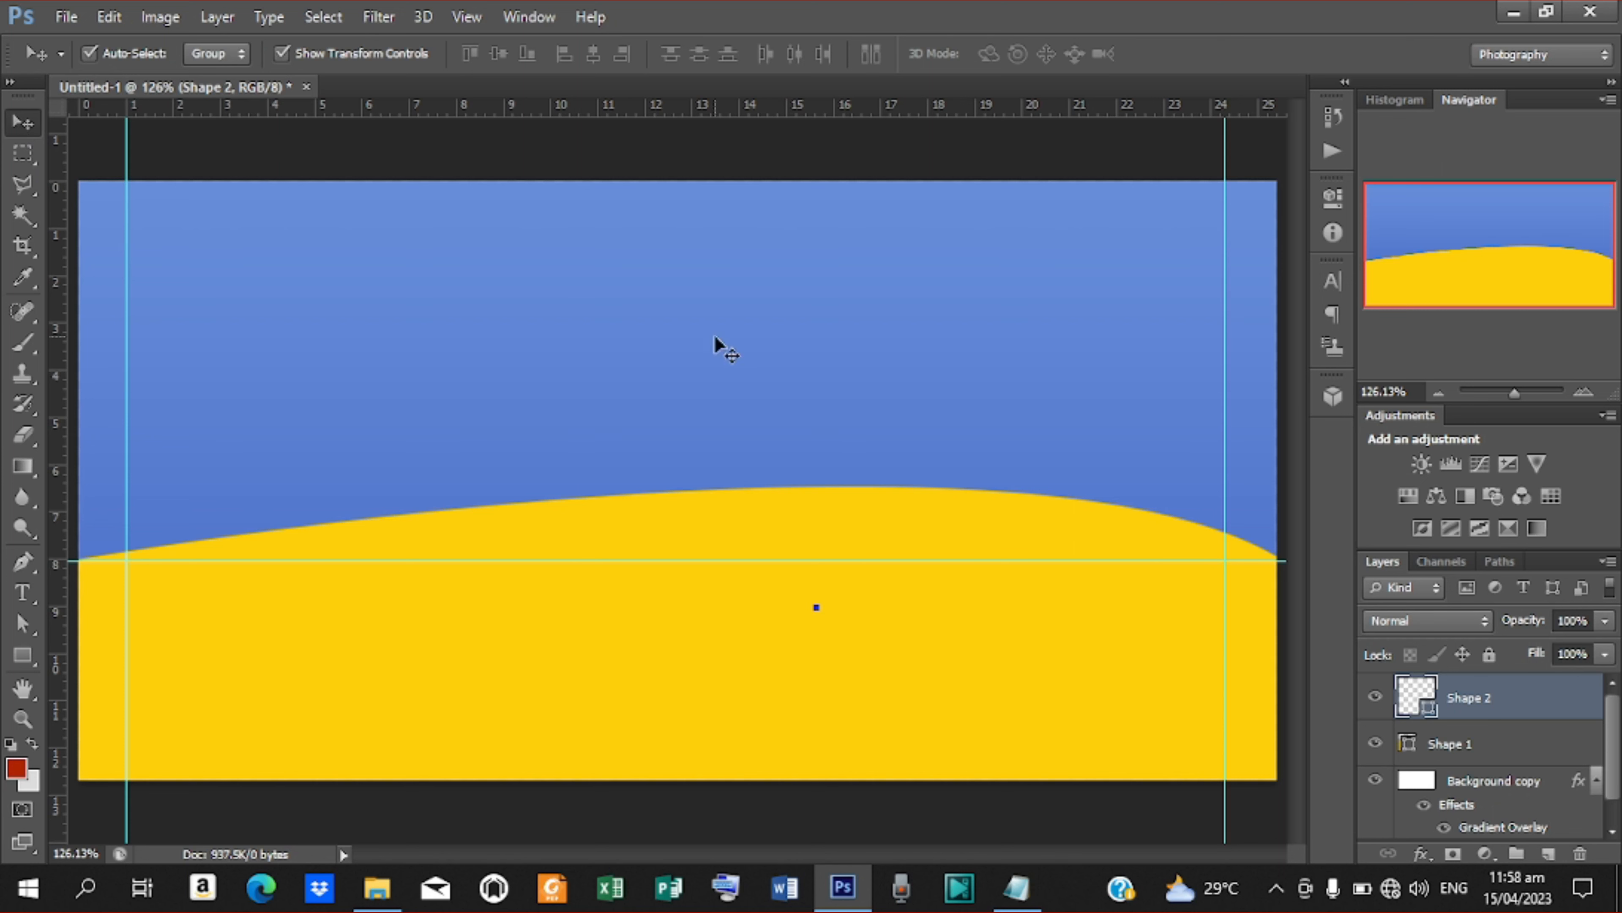
{"action": "key", "text": "ctrl+minus"}
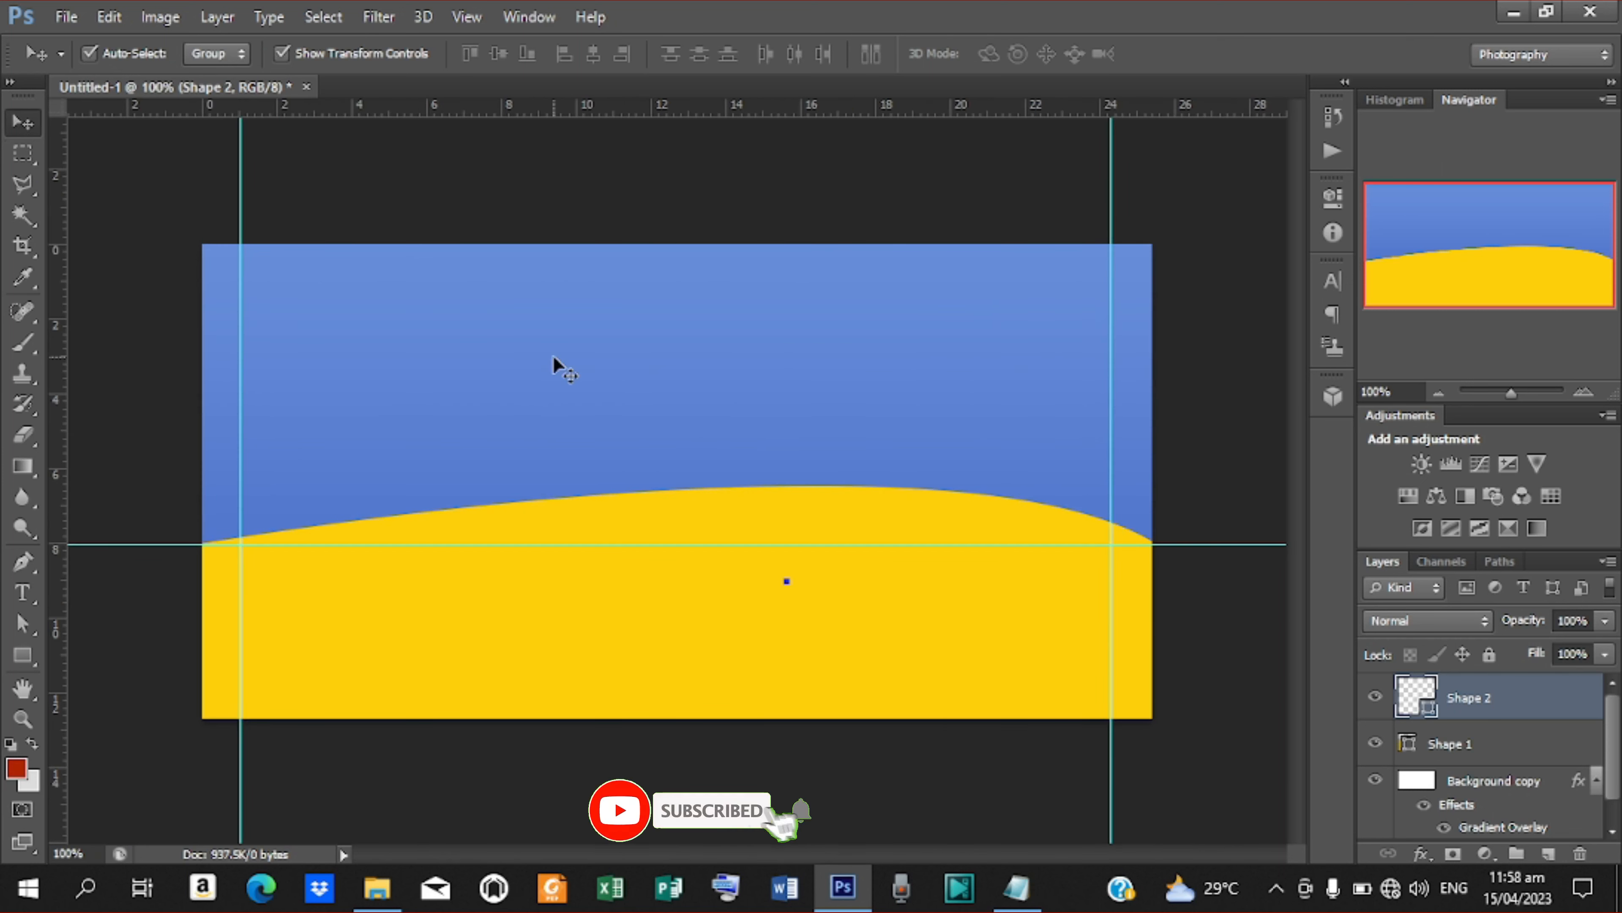
{"action": "left_click", "coordinate": [743, 518]}
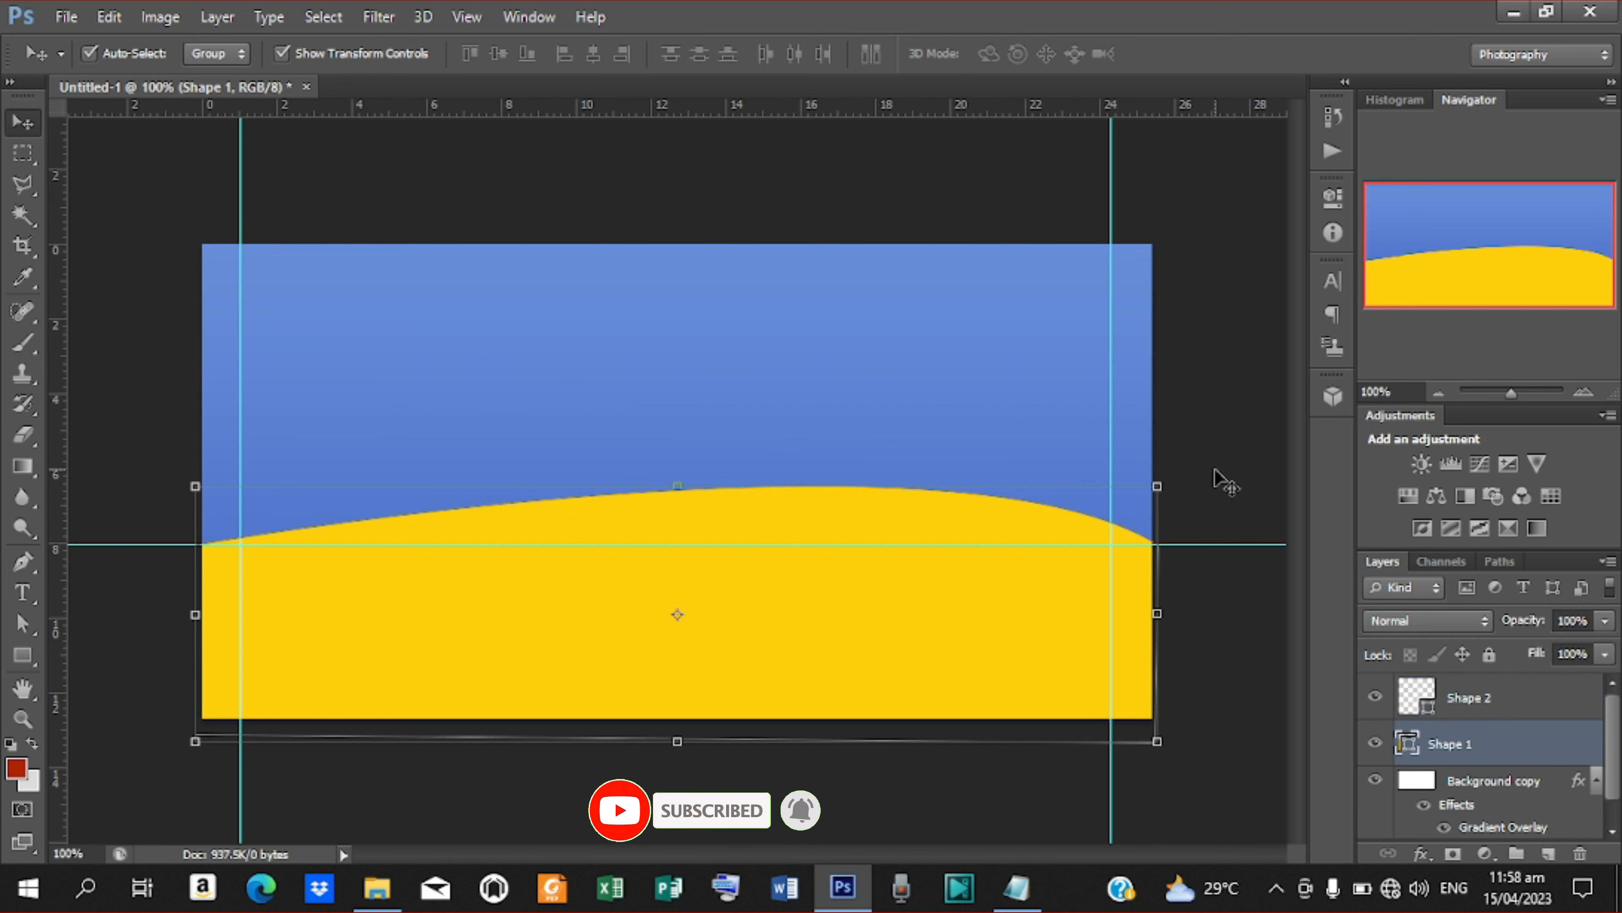
{"action": "left_click_drag", "start_coordinate": [1163, 482], "coordinate": [1170, 463]}
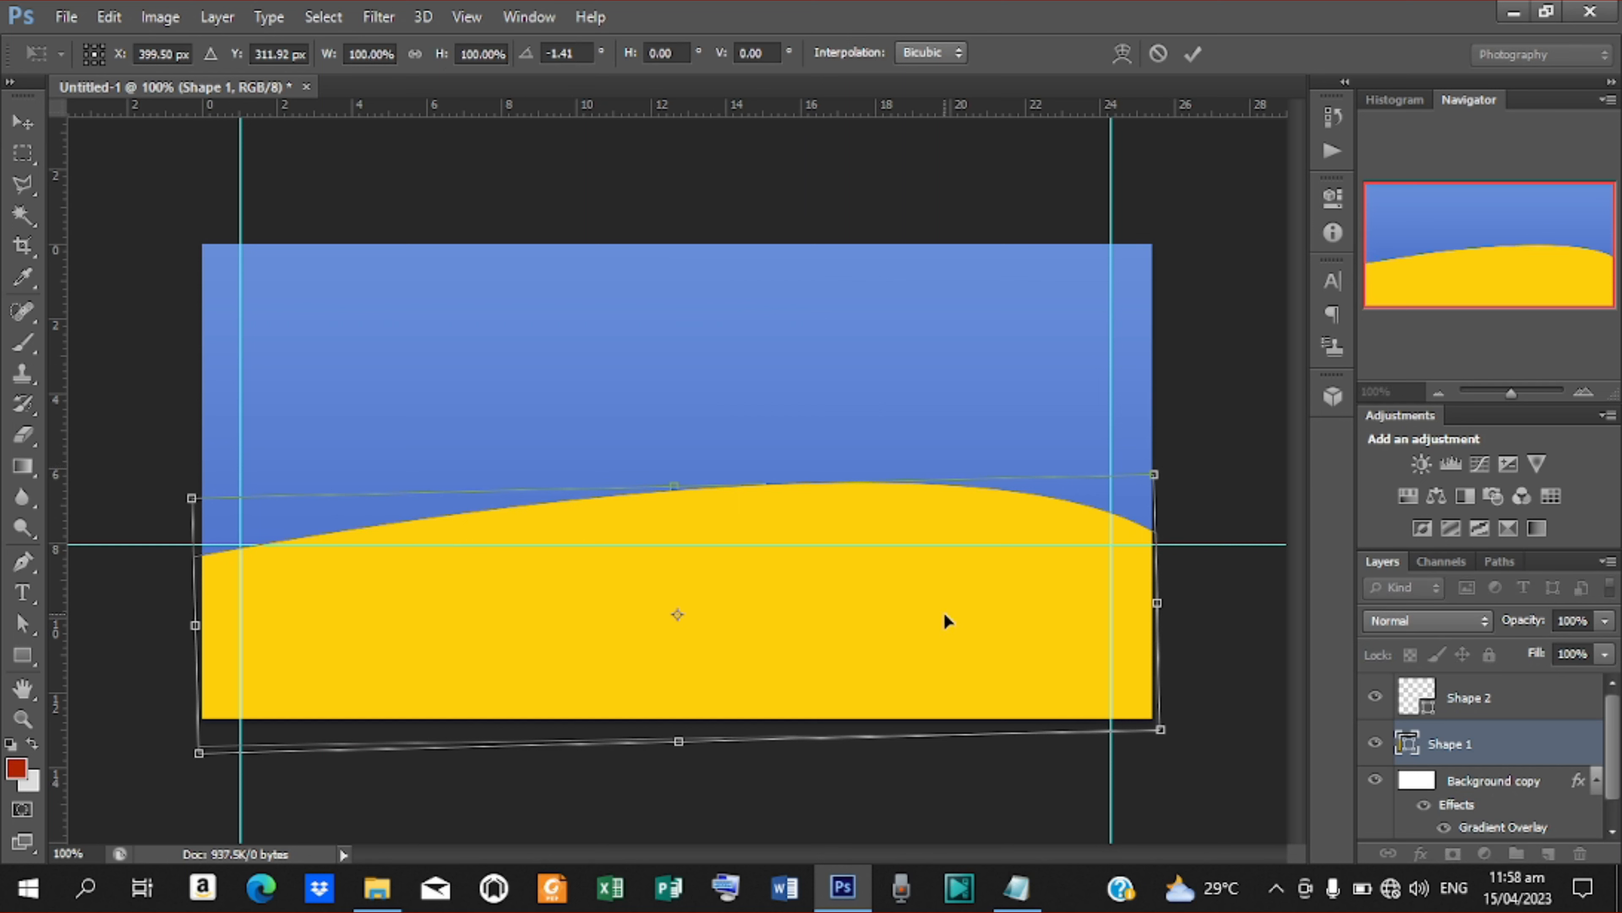
Move the rotated yellow shape down about 40 px so its crest sits just above the horizontal guide, and apply the transform
{"action": "left_click_drag", "start_coordinate": [933, 616], "coordinate": [929, 658]}
{"action": "key", "text": "Right"}
{"action": "key", "text": "Right"}
{"action": "key", "text": "Right"}
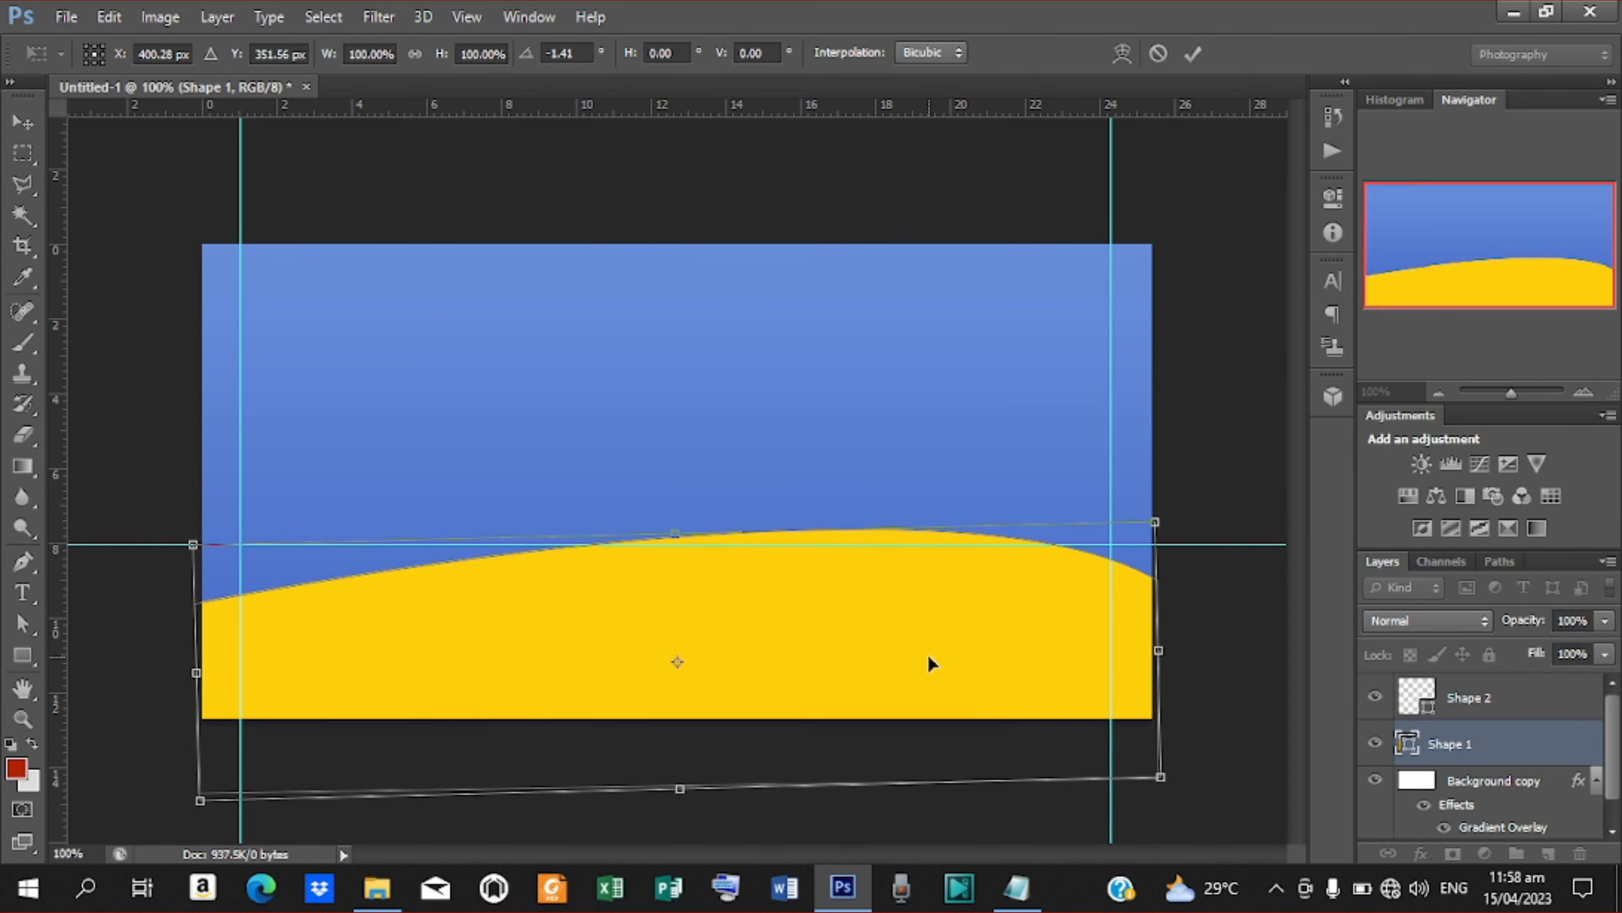
{"action": "key", "text": "Down"}
{"action": "key", "text": "Down"}
{"action": "key", "text": "Down"}
{"action": "key", "text": "Down"}
{"action": "key", "text": "Down"}
{"action": "key", "text": "Down"}
{"action": "key", "text": "Down"}
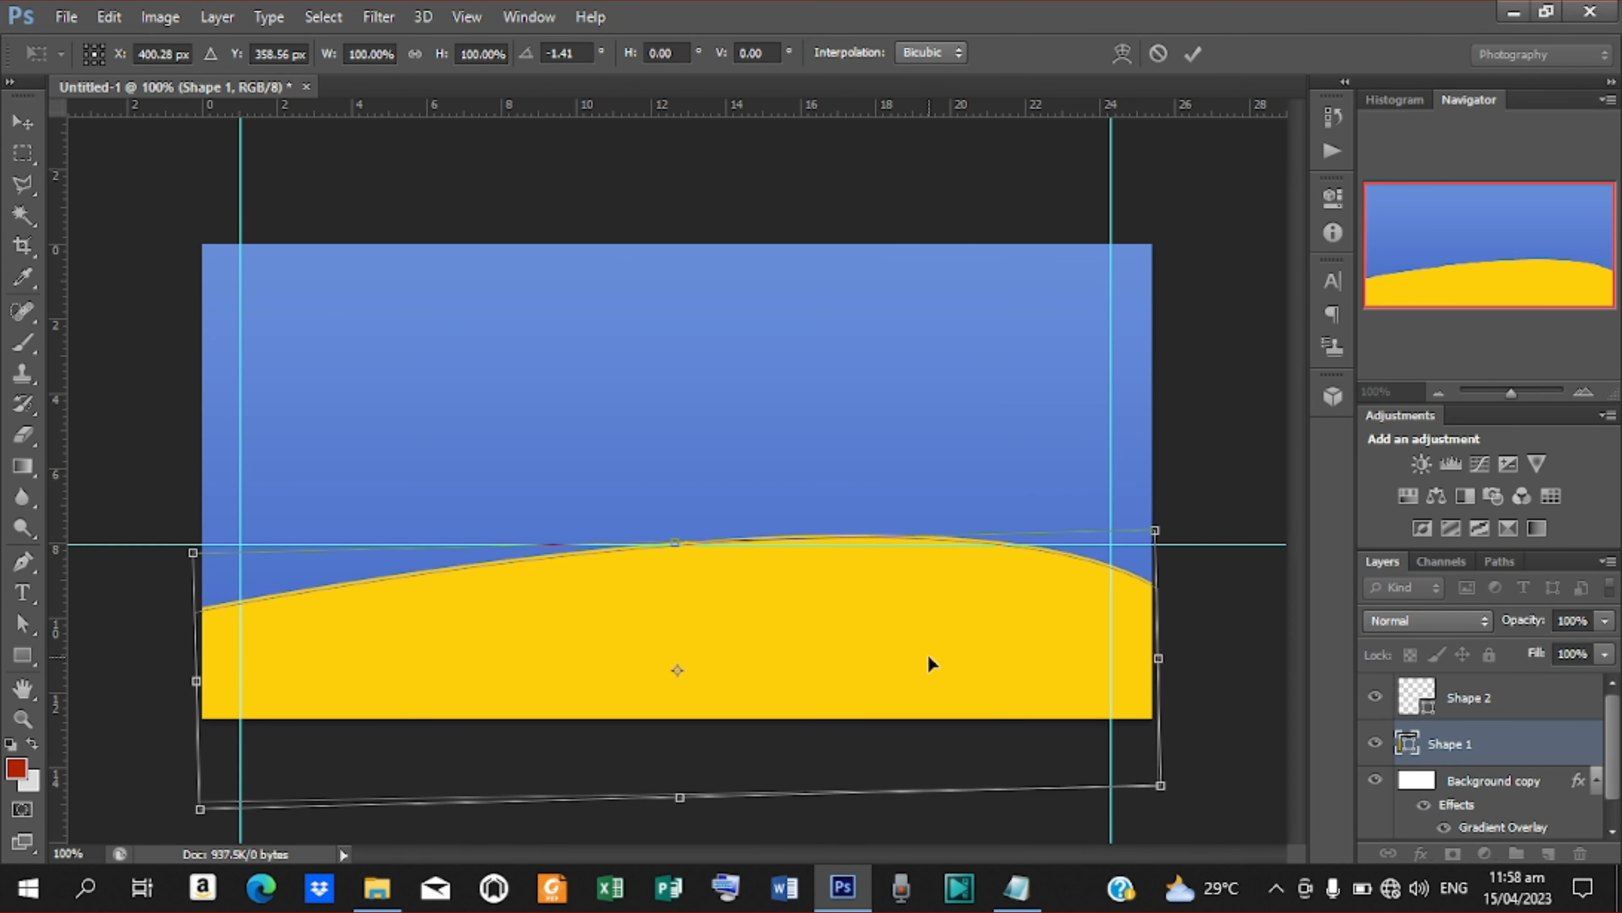
{"action": "key", "text": "Down"}
{"action": "key", "text": "Down"}
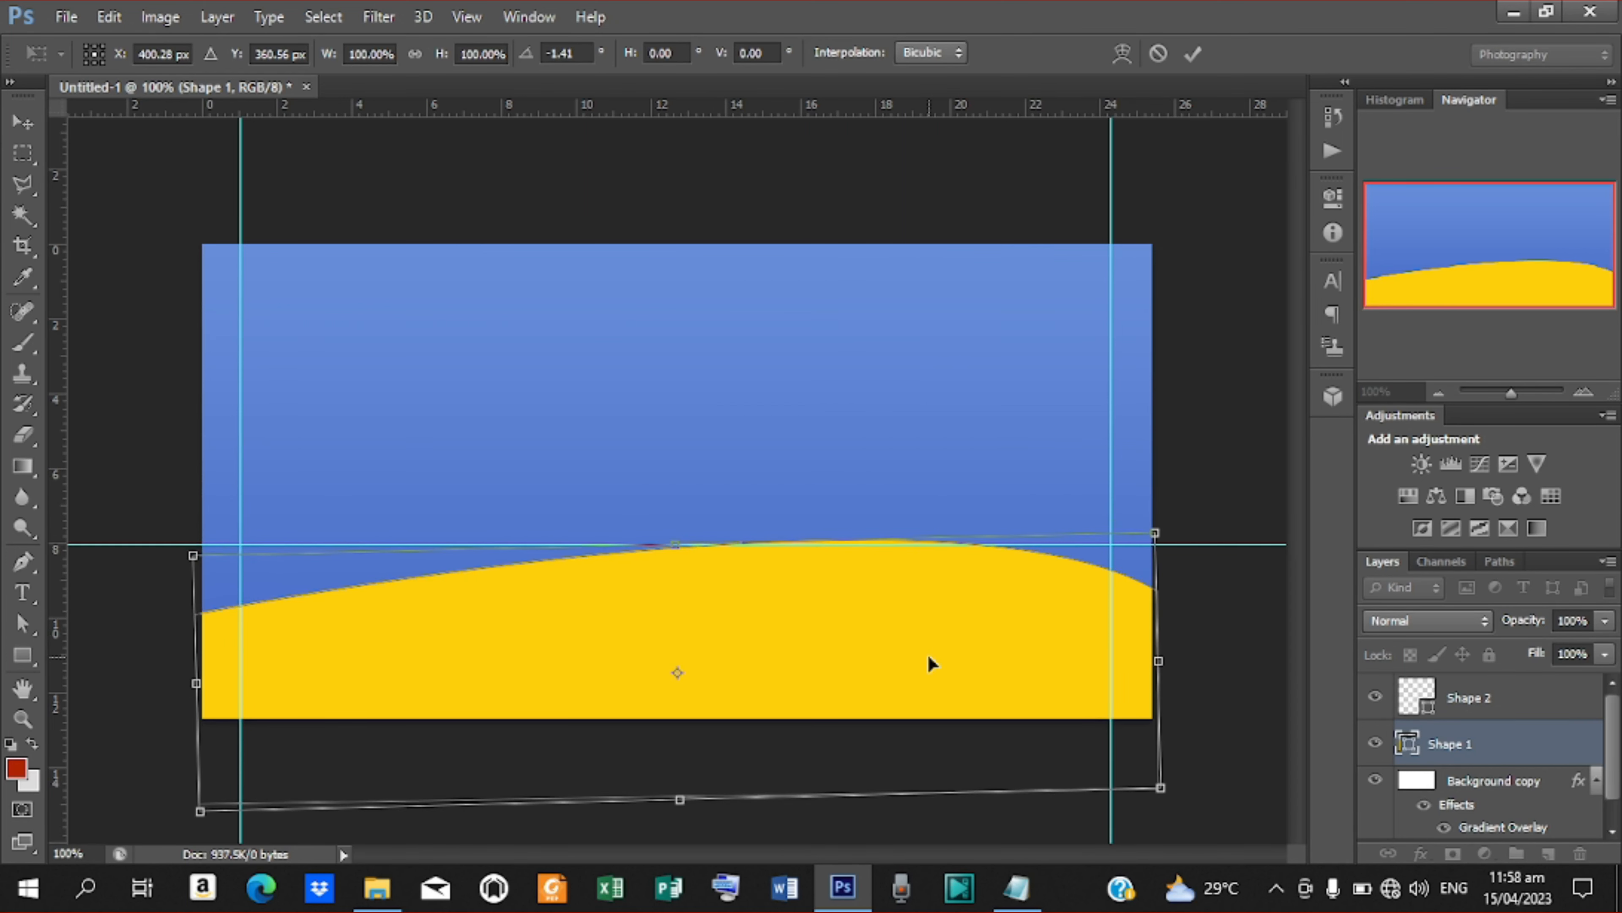
{"action": "key", "text": "Up"}
{"action": "key", "text": "Up"}
{"action": "key", "text": "Up"}
{"action": "key", "text": "Up"}
{"action": "key", "text": "Up"}
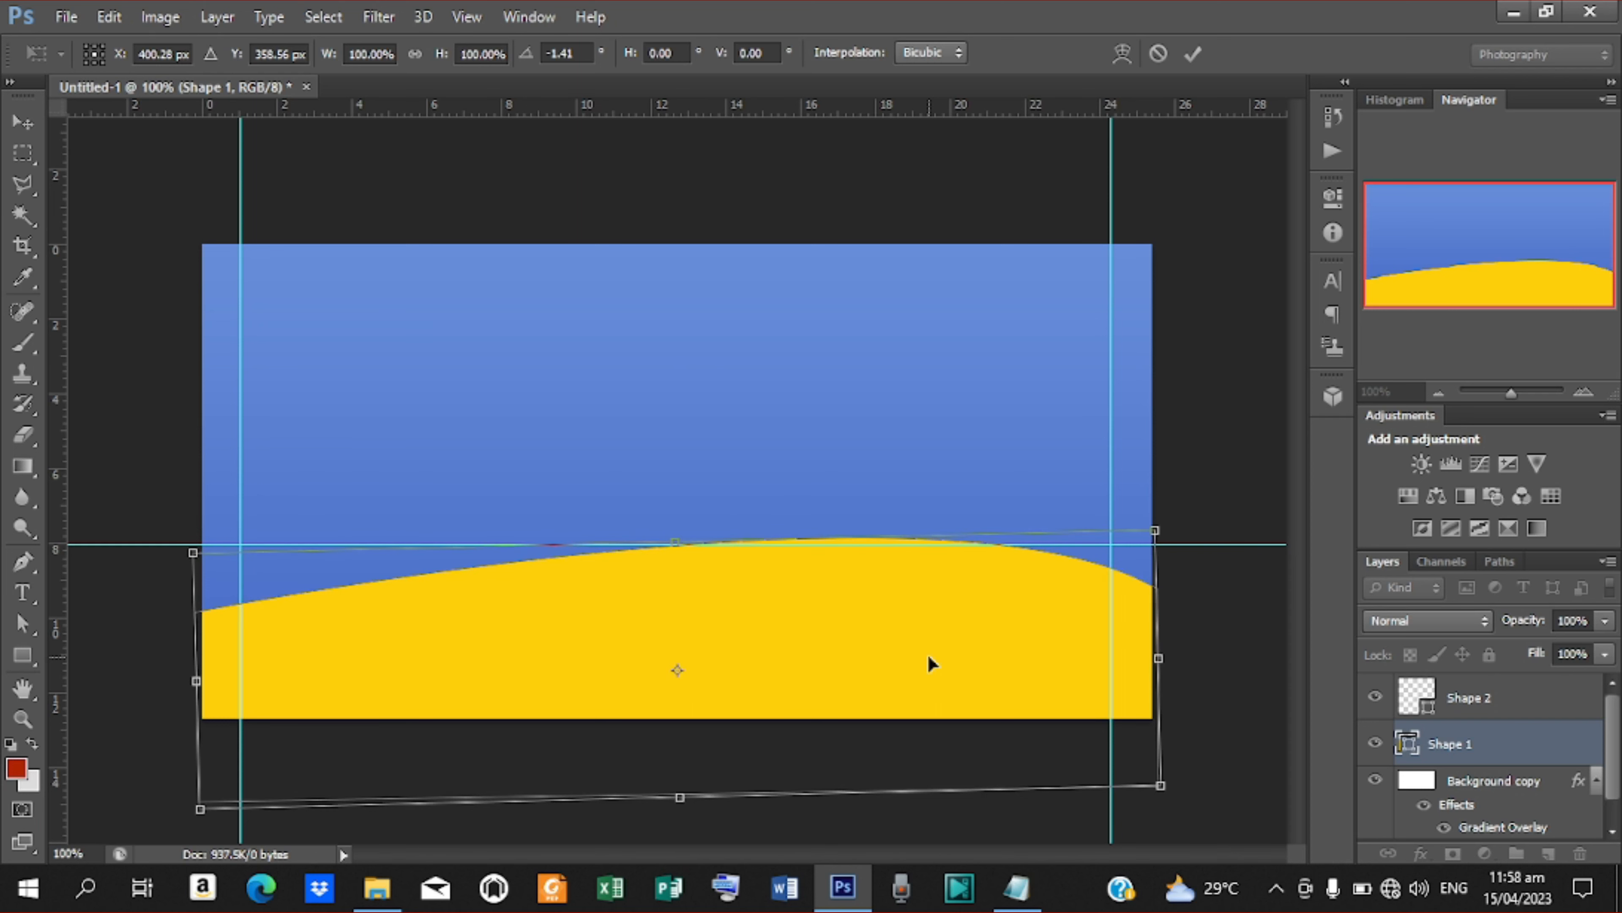
{"action": "key", "text": "Up"}
{"action": "key", "text": "Up"}
{"action": "key", "text": "Up"}
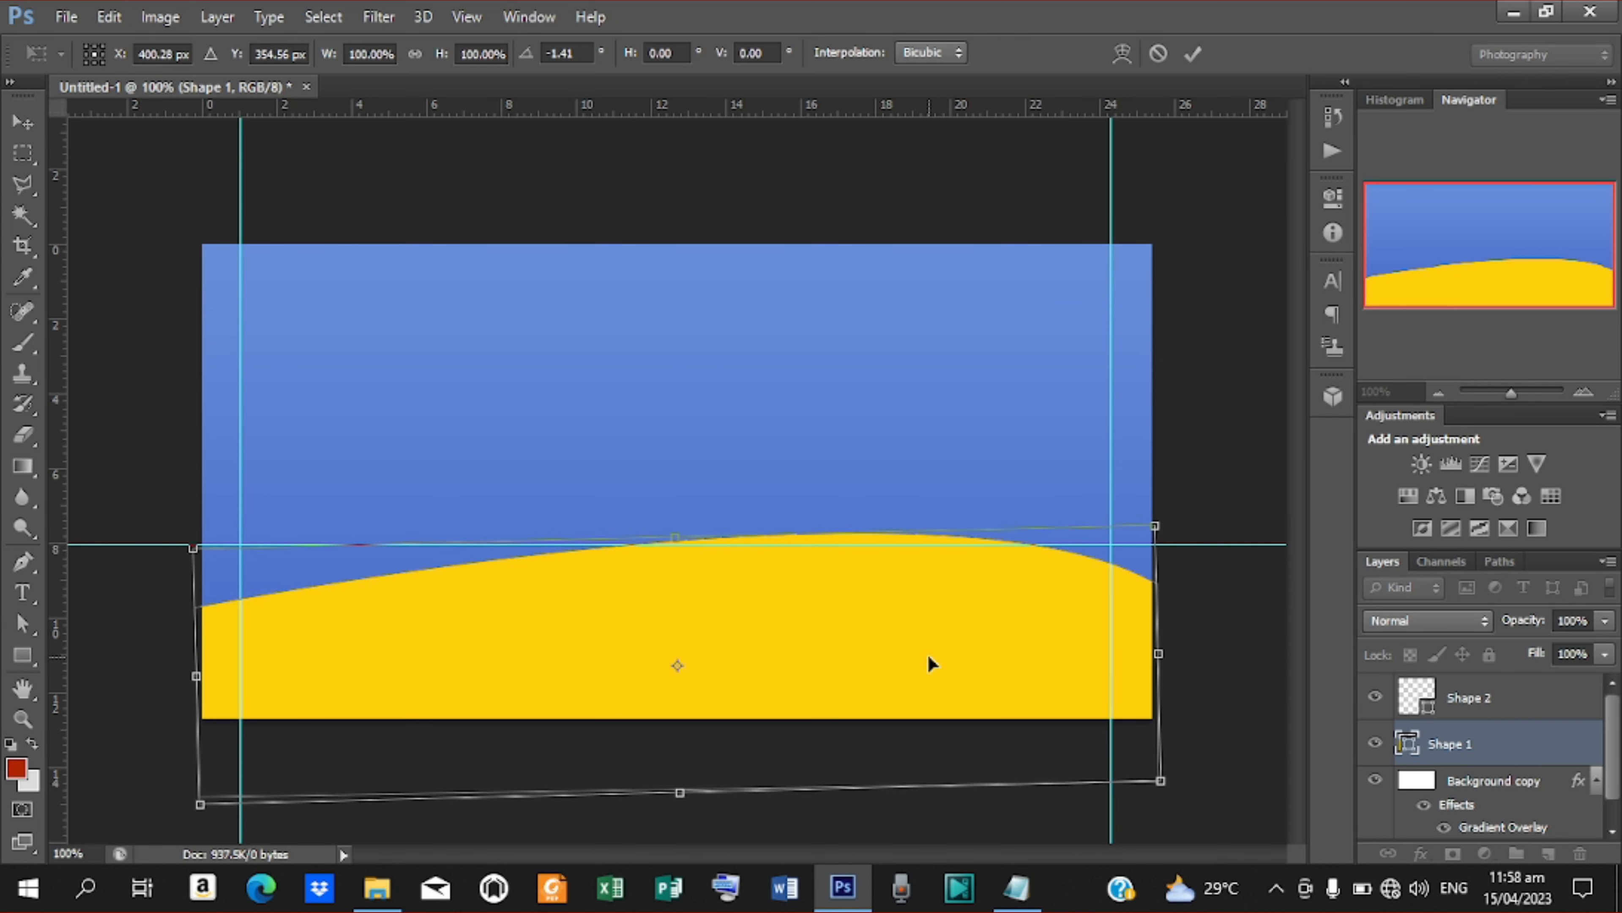
{"action": "left_click", "coordinate": [1193, 55]}
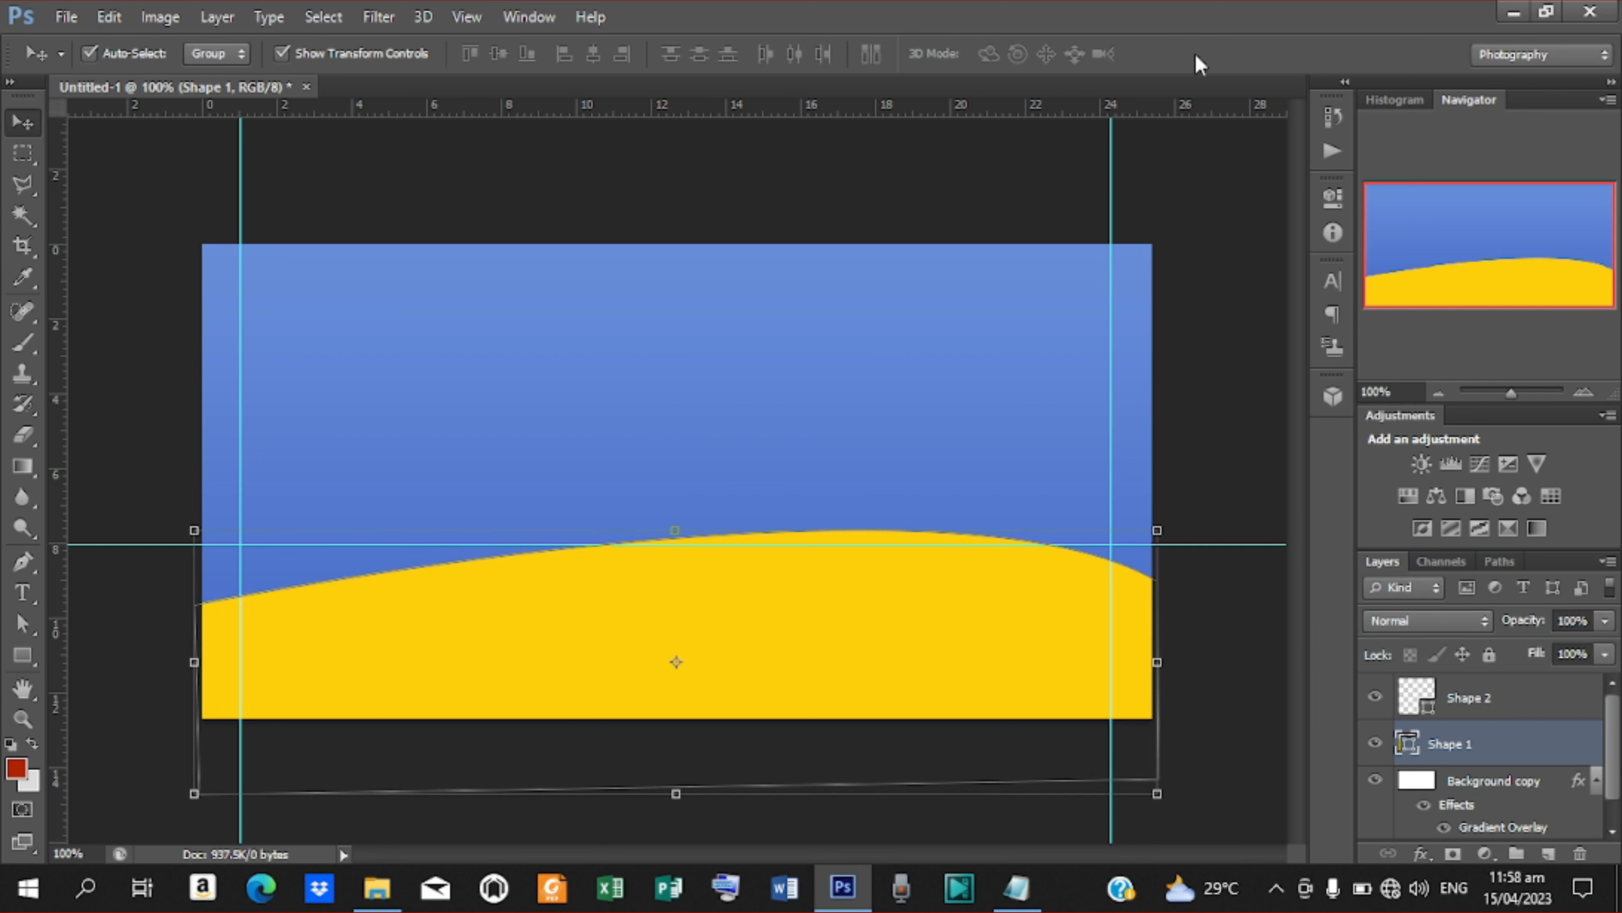
Duplicate the yellow shape and shift the copy down about 9 px
{"action": "key", "text": "ctrl+j"}
{"action": "key", "text": "Down"}
{"action": "key", "text": "Down"}
{"action": "key", "text": "Down"}
{"action": "key", "text": "Down"}
{"action": "key", "text": "Down"}
{"action": "key", "text": "Down"}
{"action": "key", "text": "Down"}
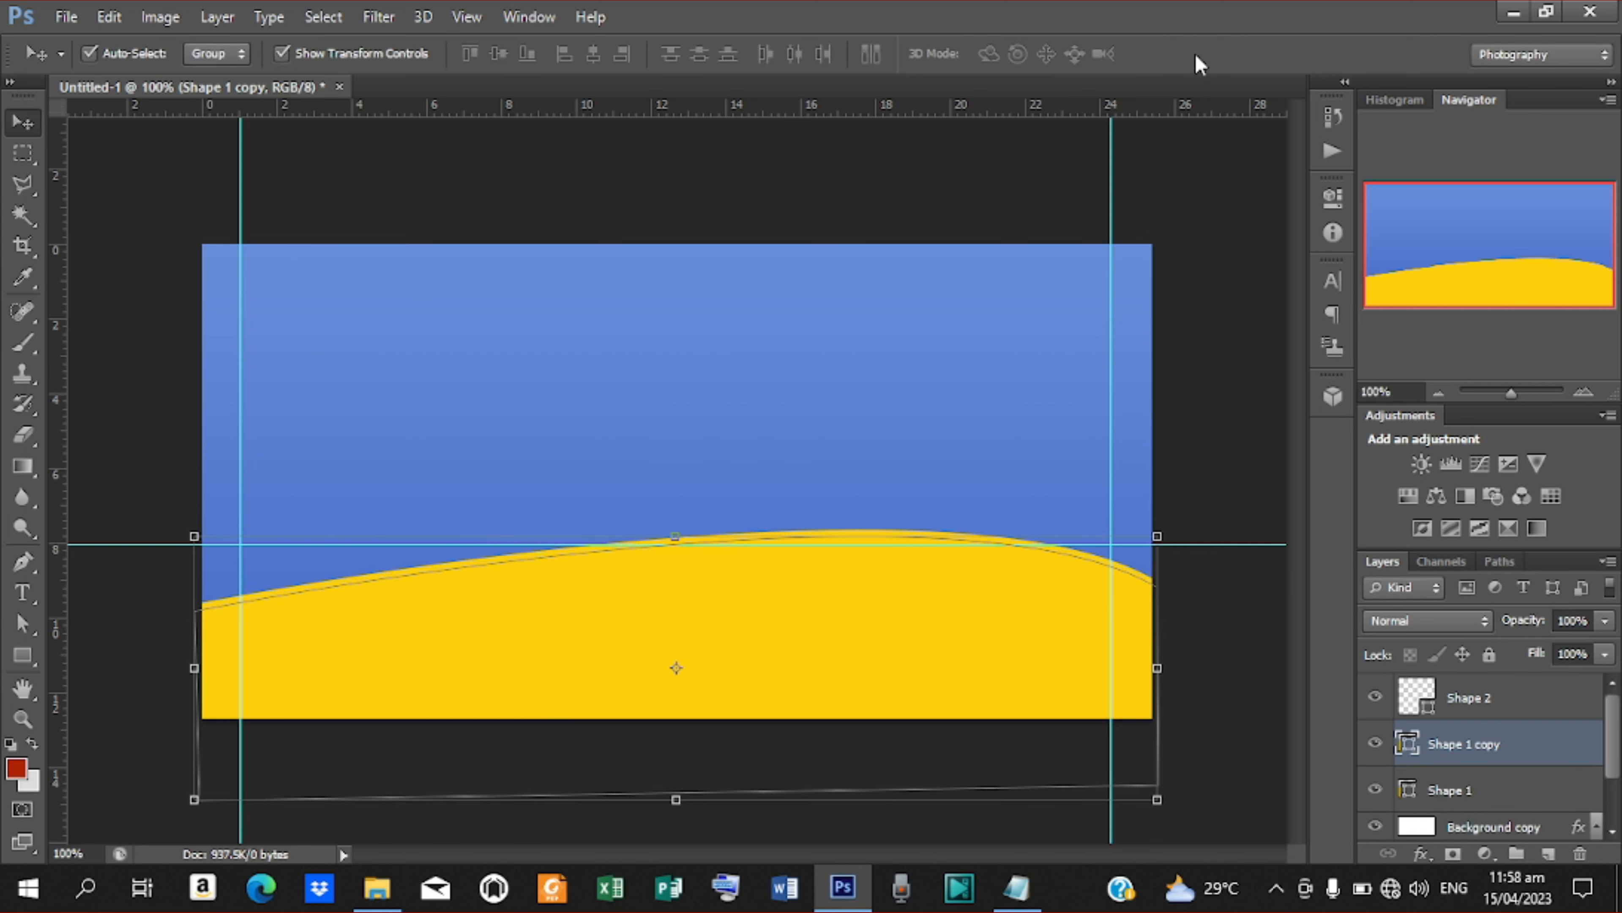
{"action": "key", "text": "Down"}
{"action": "key", "text": "Down"}
{"action": "key", "text": "Down"}
{"action": "key", "text": "Down"}
{"action": "key", "text": "Down"}
{"action": "key", "text": "Down"}
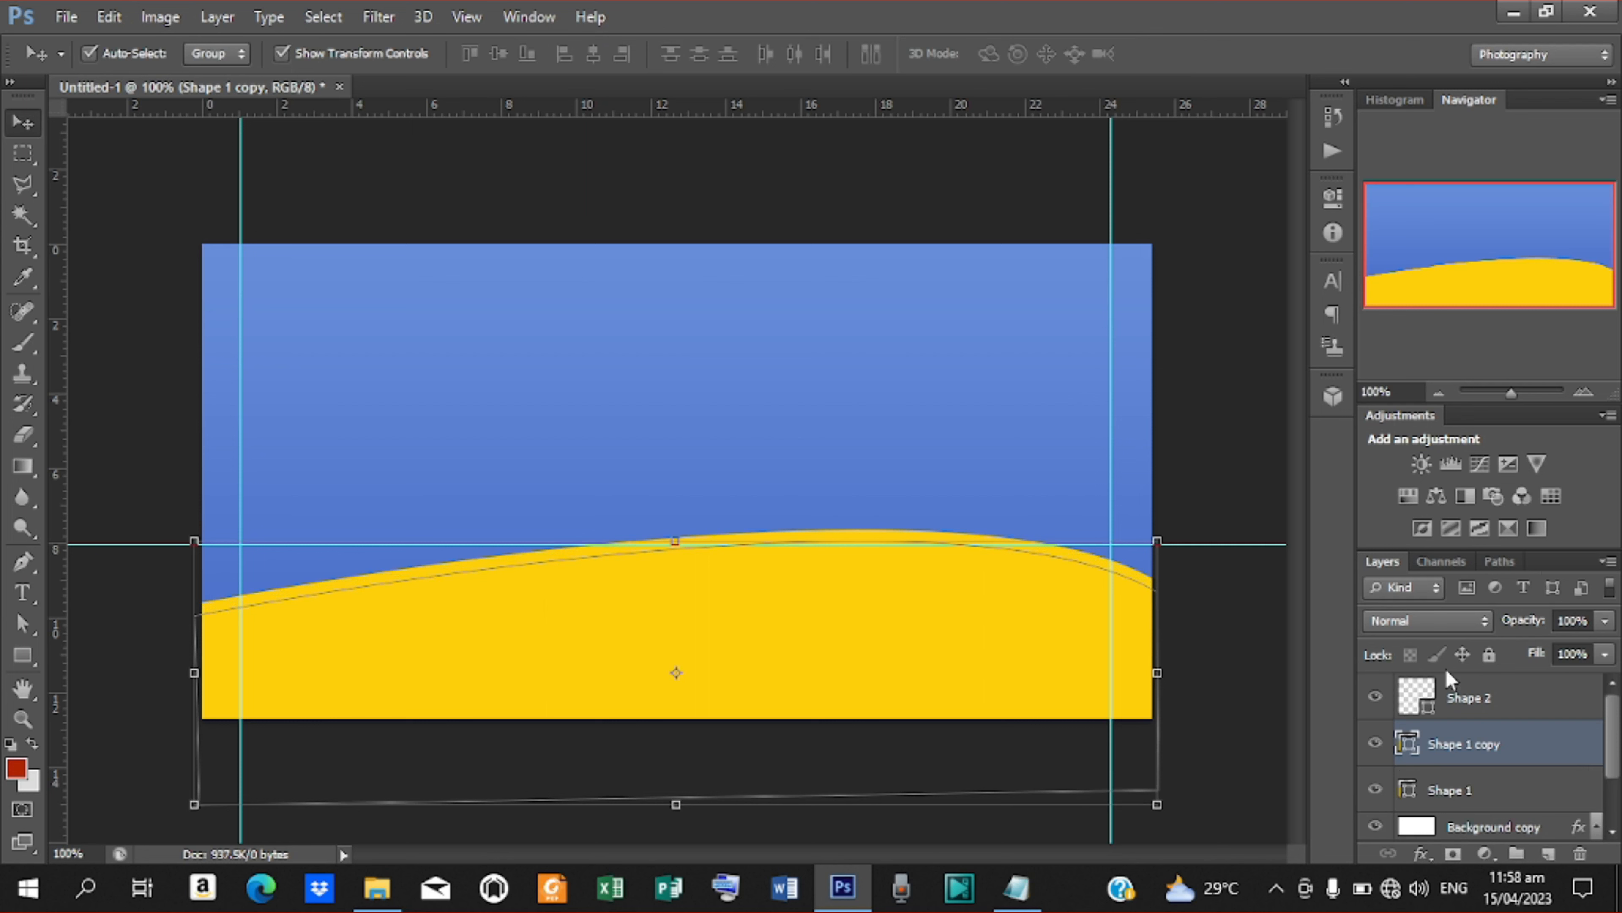
Recolour the duplicated shape to bright blue 155ffe and rotate it by about 2.4°, leaving a tapering yellow band above it
{"action": "double_click", "coordinate": [1410, 746]}
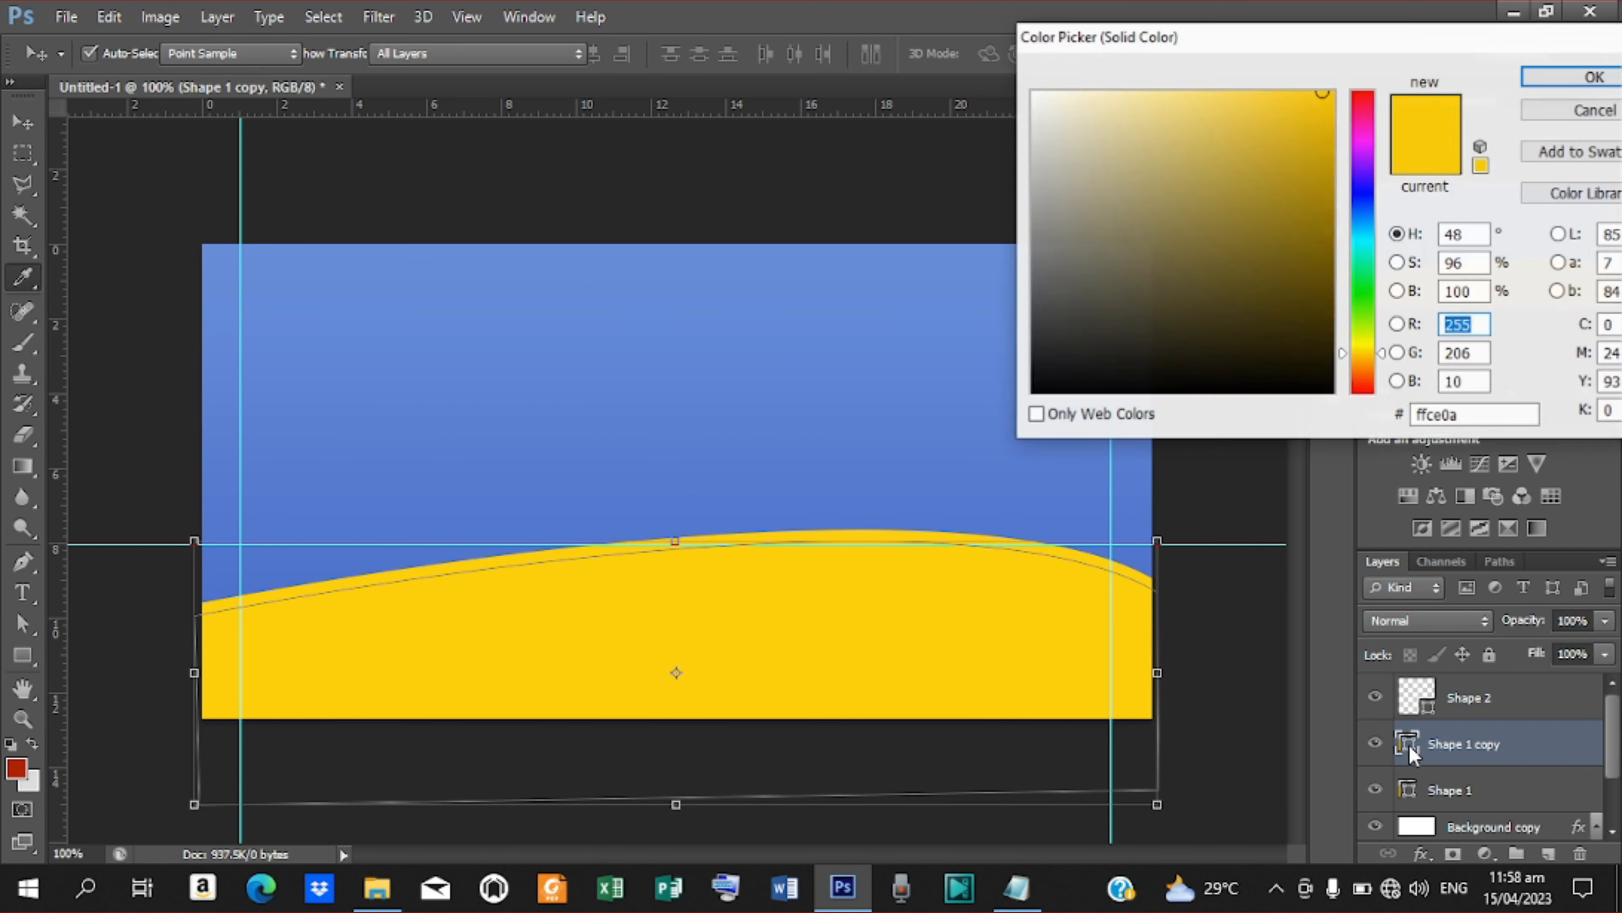
{"action": "left_click", "coordinate": [866, 370]}
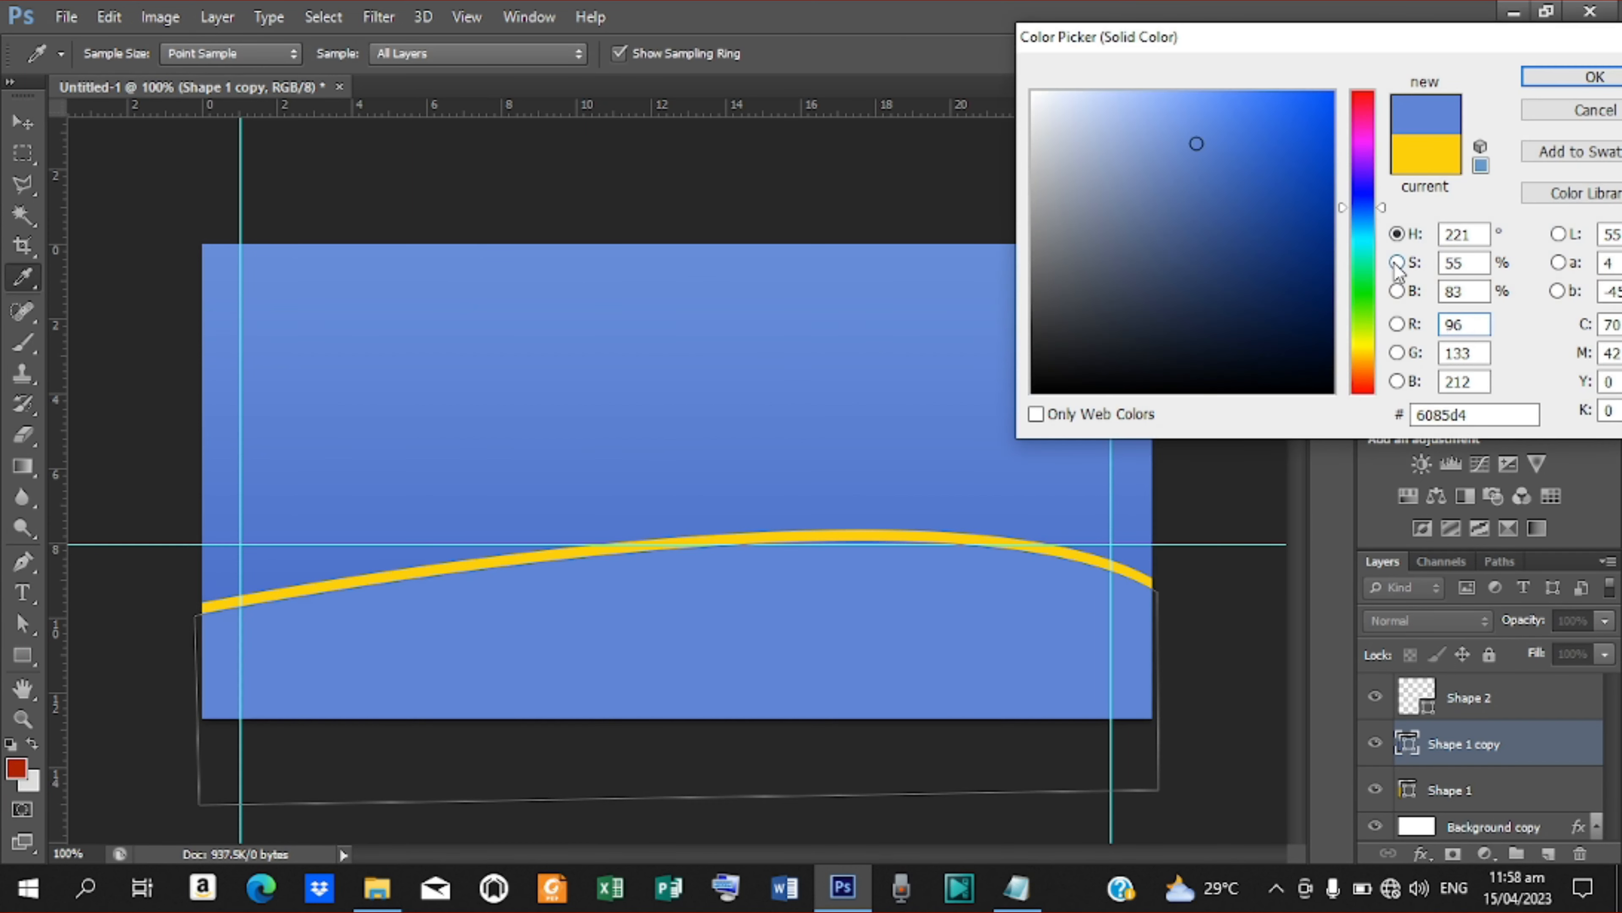
{"action": "left_click_drag", "start_coordinate": [1304, 214], "coordinate": [1340, 235]}
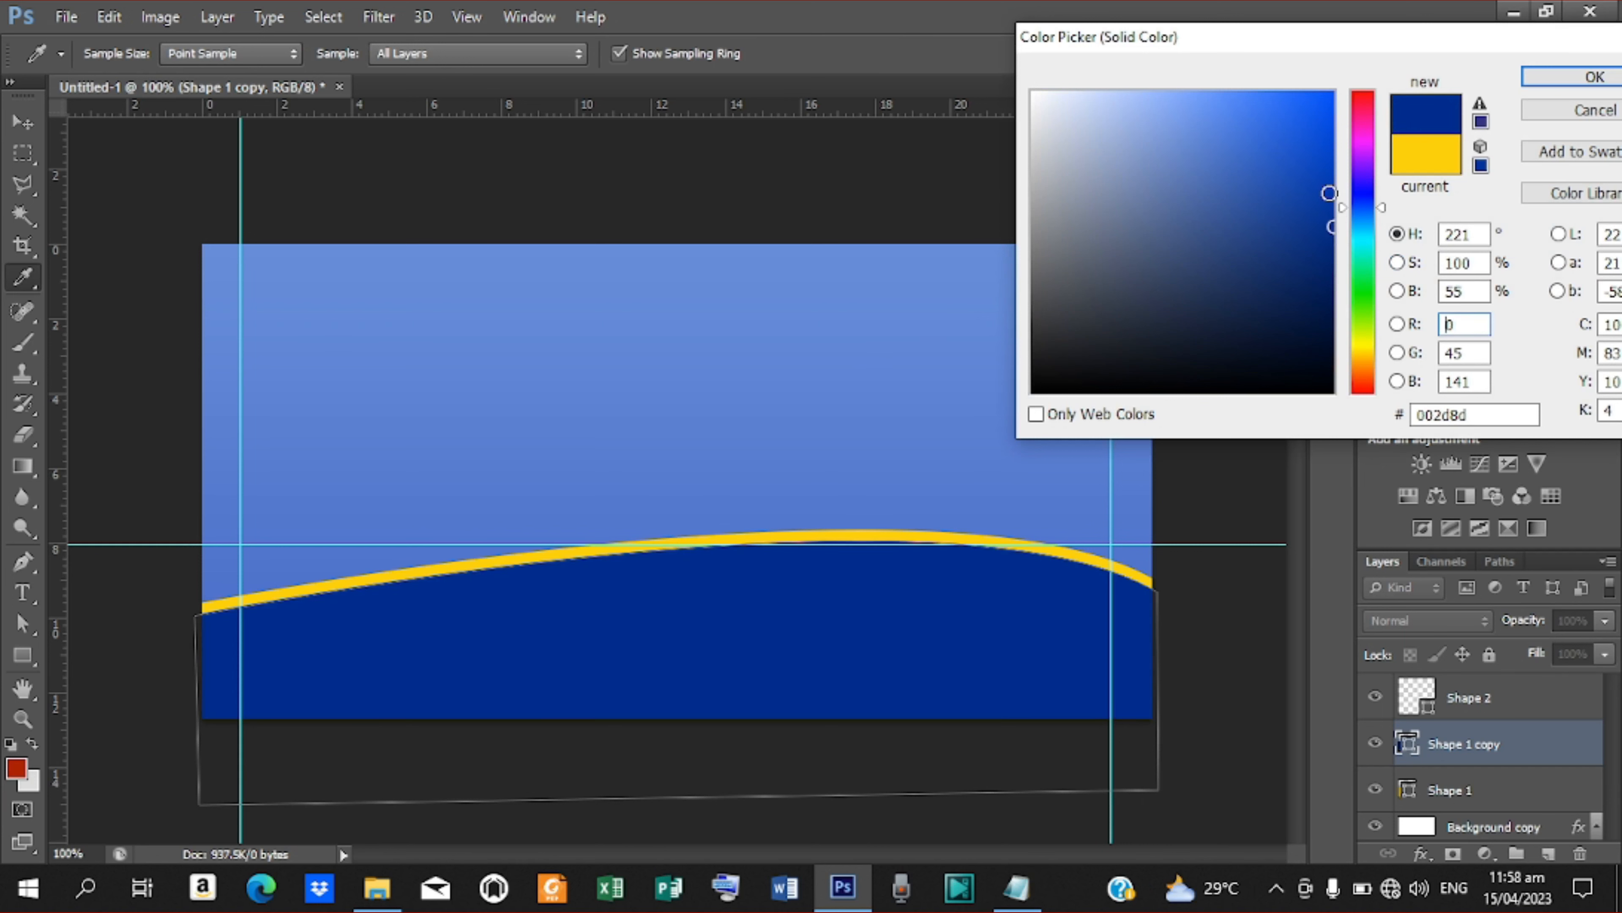
{"action": "left_click", "coordinate": [1329, 188]}
{"action": "mouse_move", "coordinate": [1329, 188]}
{"action": "left_mouse_down"}
{"action": "mouse_move", "coordinate": [1335, 168]}
{"action": "mouse_move", "coordinate": [1279, 65]}
{"action": "mouse_move", "coordinate": [1291, 97]}
{"action": "mouse_move", "coordinate": [1309, 93]}
{"action": "left_mouse_up"}
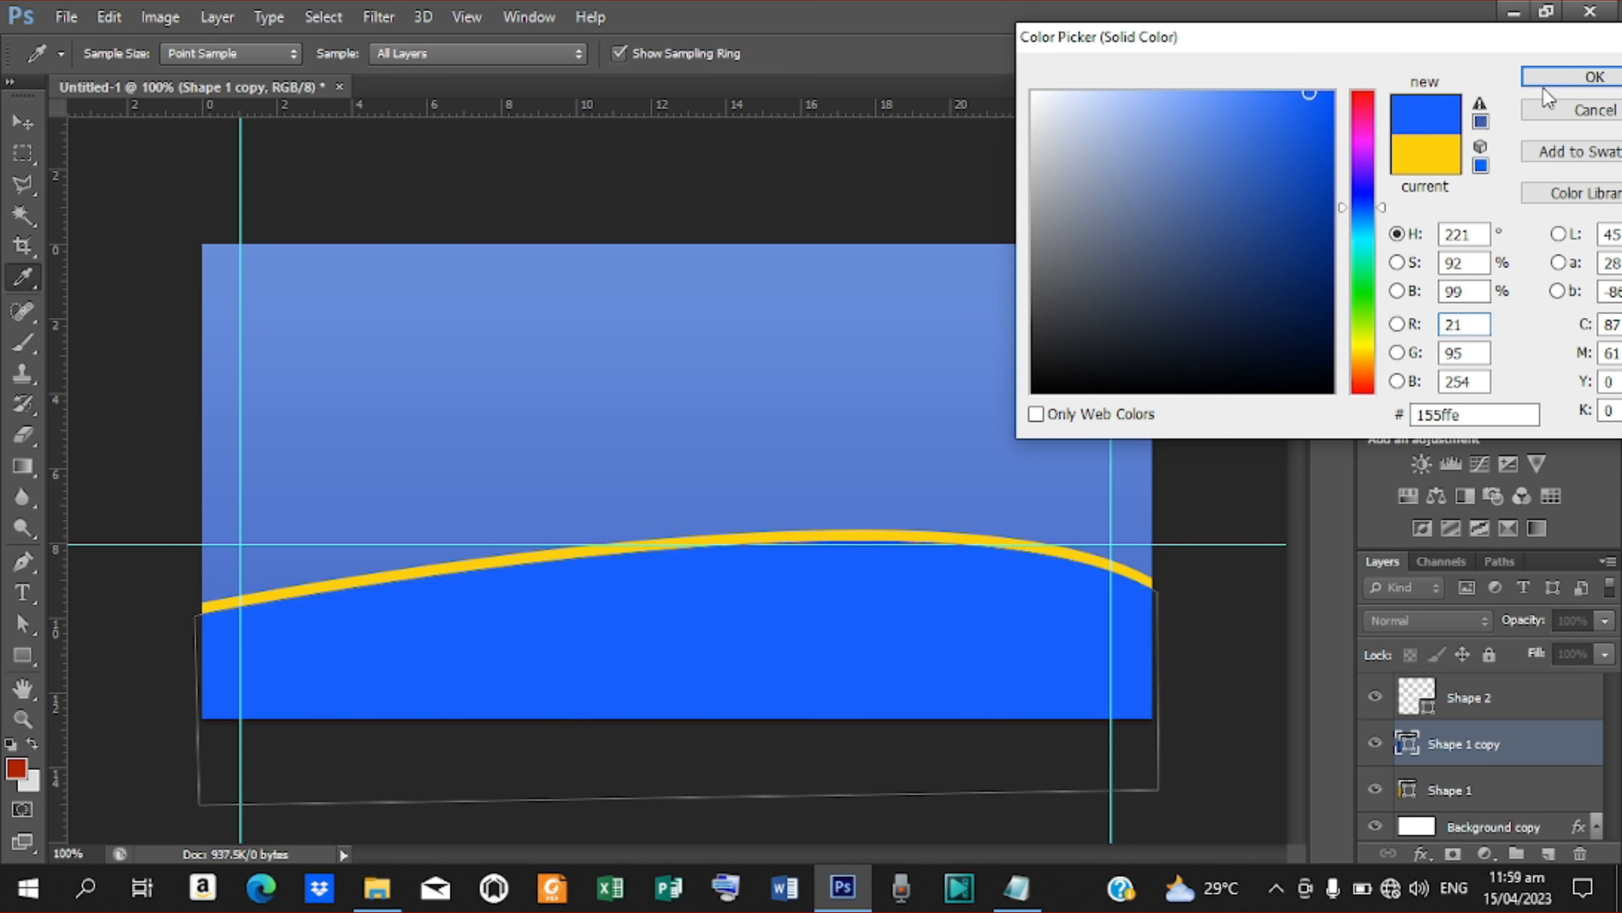
{"action": "left_click", "coordinate": [1580, 75]}
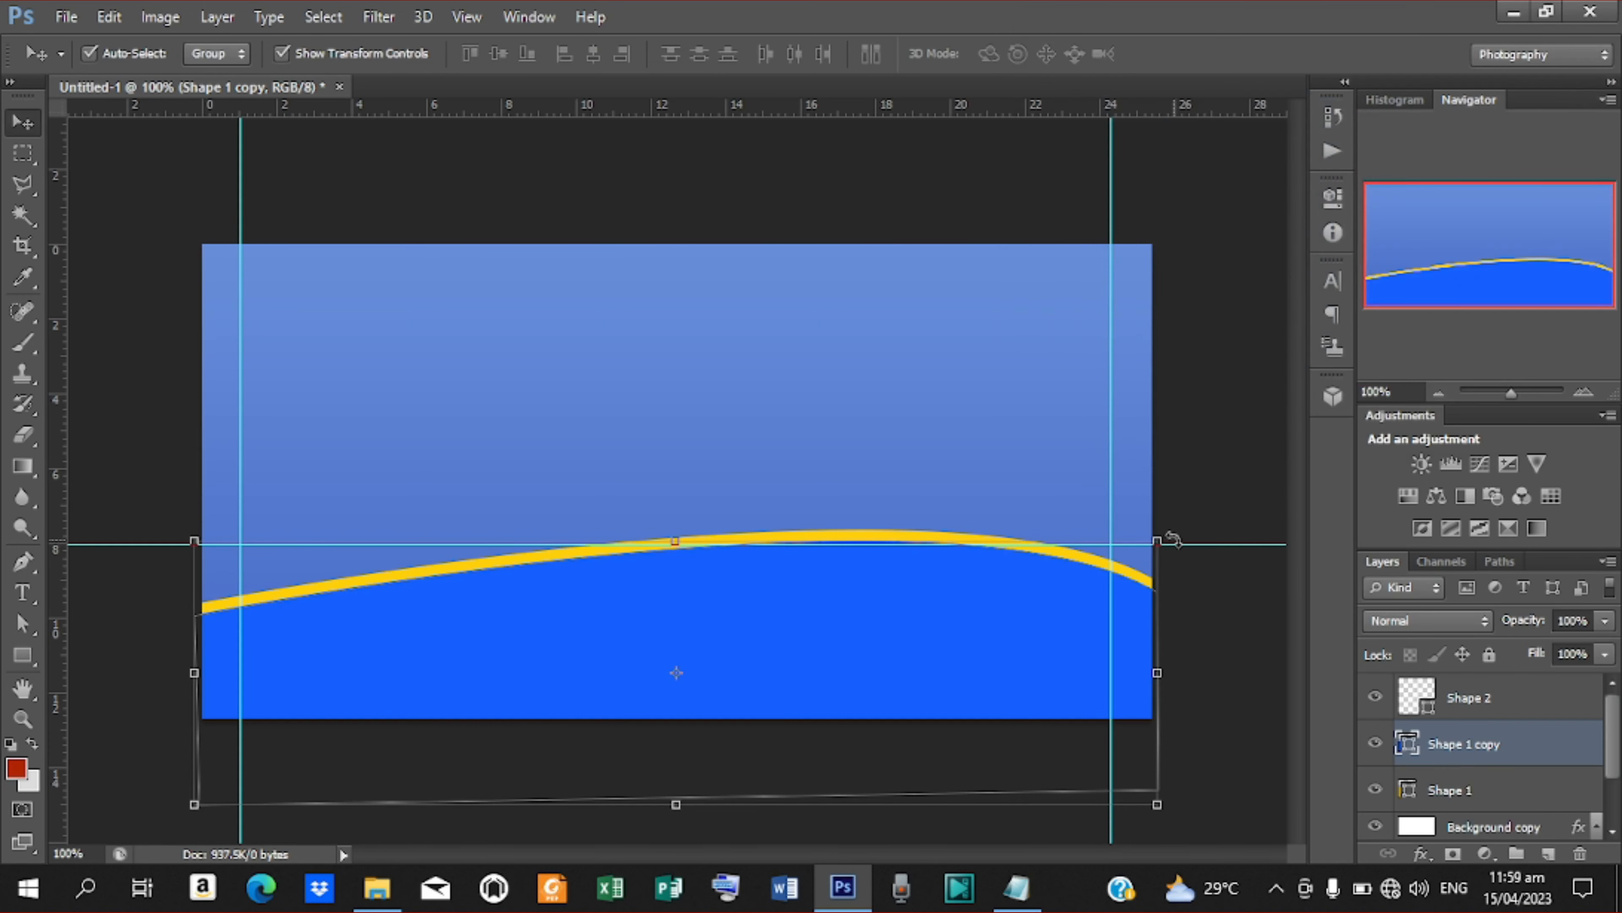
{"action": "left_click_drag", "start_coordinate": [1172, 544], "coordinate": [1184, 559]}
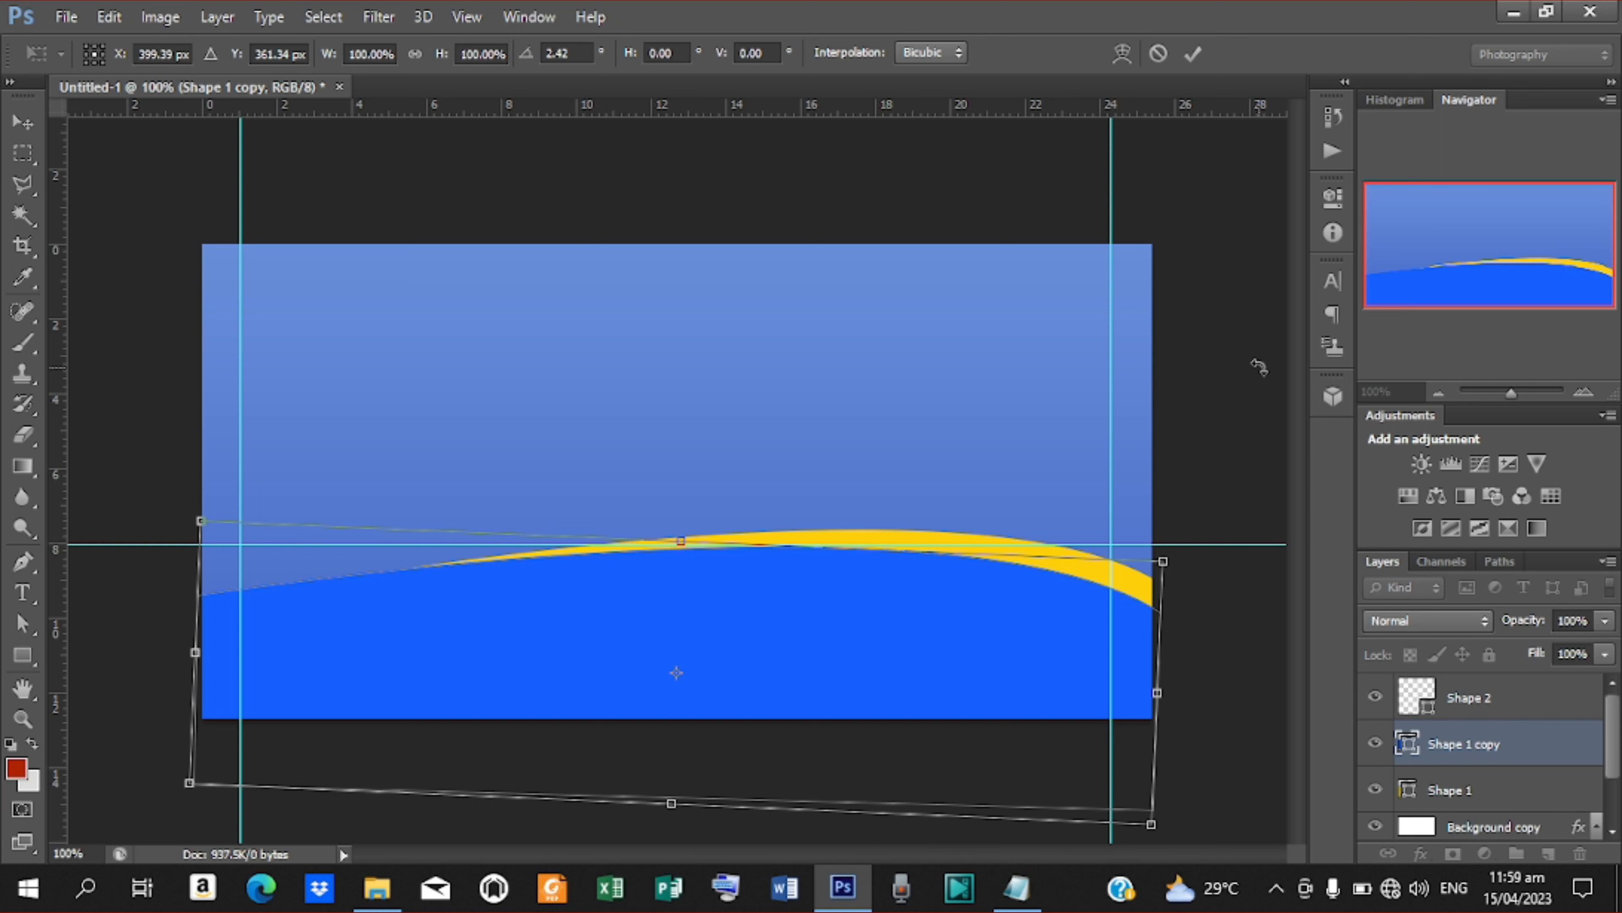
{"action": "key", "text": "Return"}
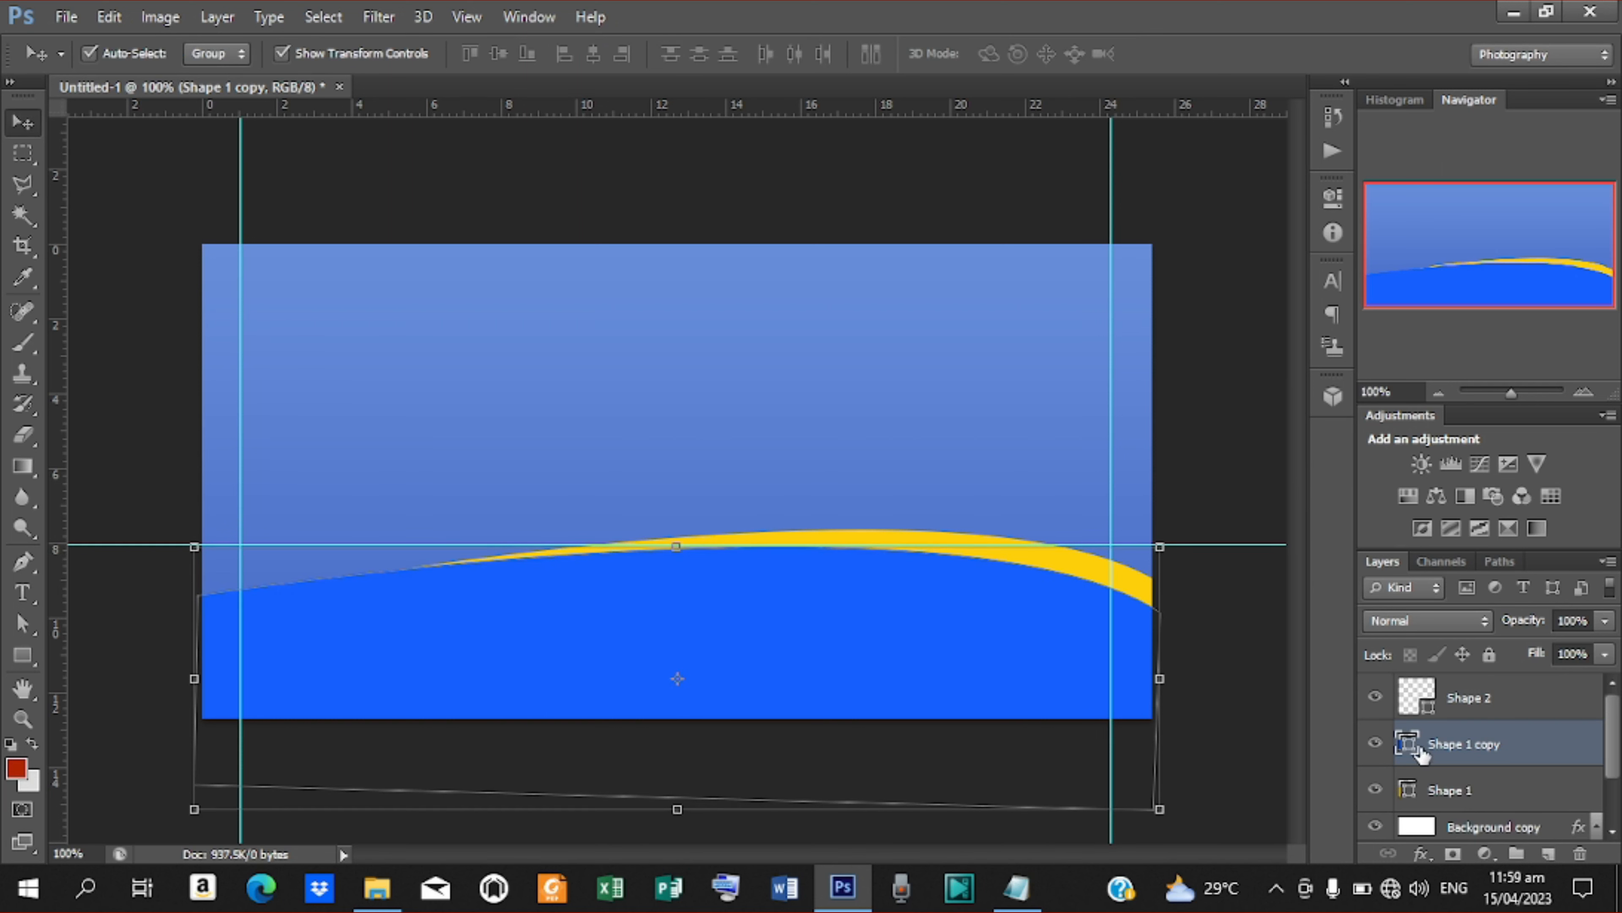
Move the original yellow shape down about 9 px to thin the yellow band above the blue shape
{"action": "left_click", "coordinate": [1452, 792]}
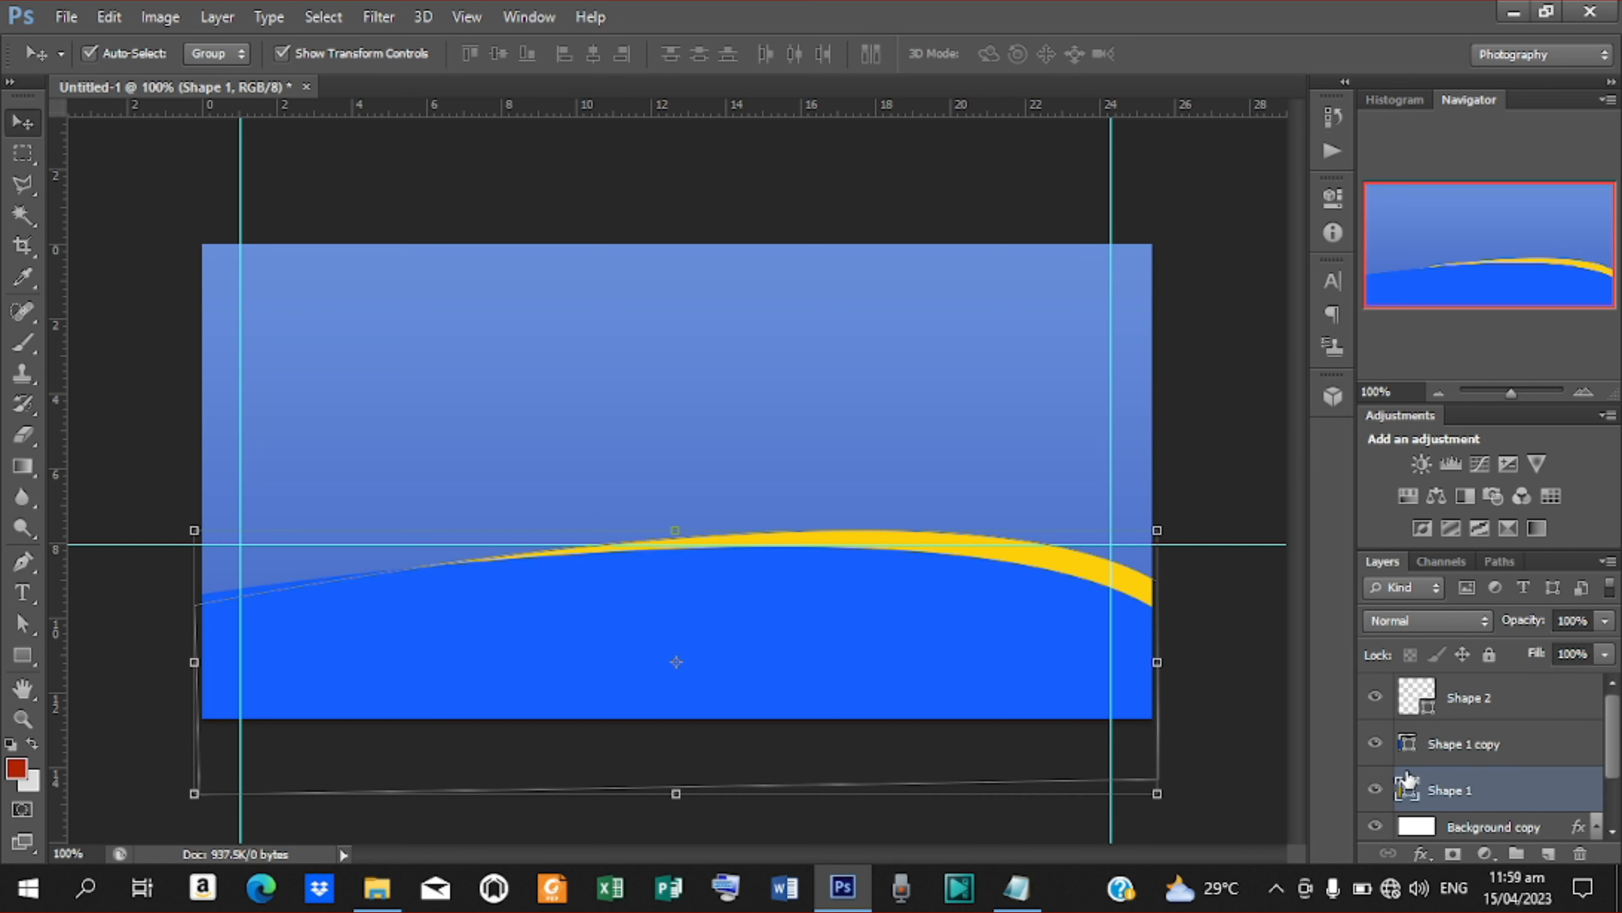
{"action": "key", "text": "Down"}
{"action": "key", "text": "Down"}
{"action": "key", "text": "Down"}
{"action": "key", "text": "Down"}
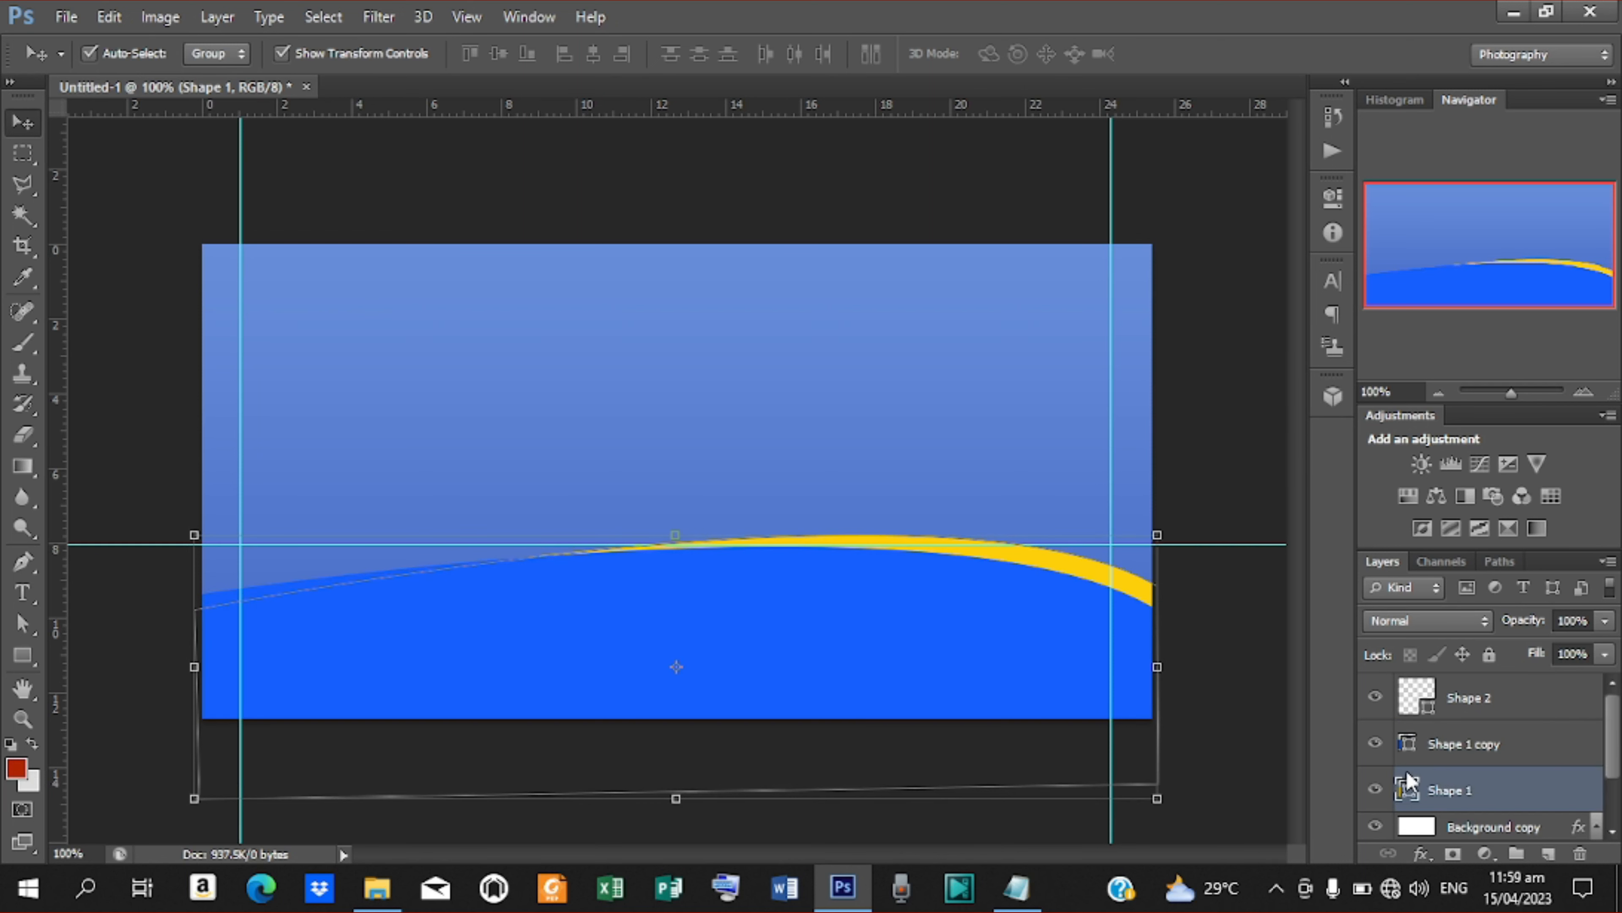
{"action": "key", "text": "Down"}
{"action": "key", "text": "Down"}
{"action": "key", "text": "Down"}
{"action": "key", "text": "Down"}
{"action": "key", "text": "Down"}
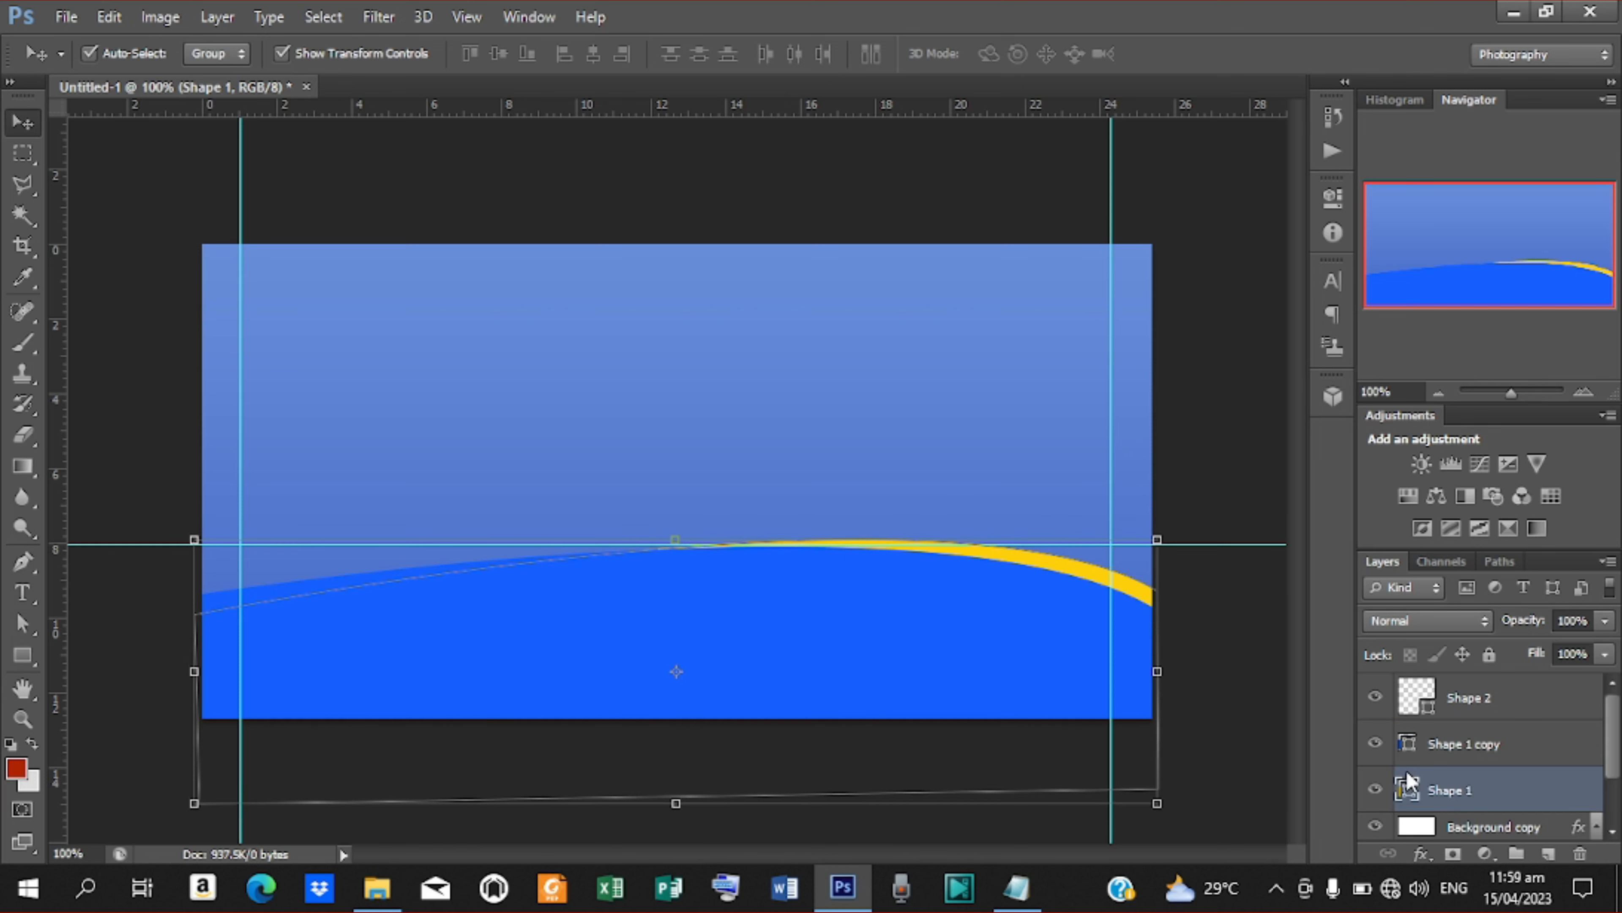
{"action": "key", "text": "Down"}
{"action": "key", "text": "Down"}
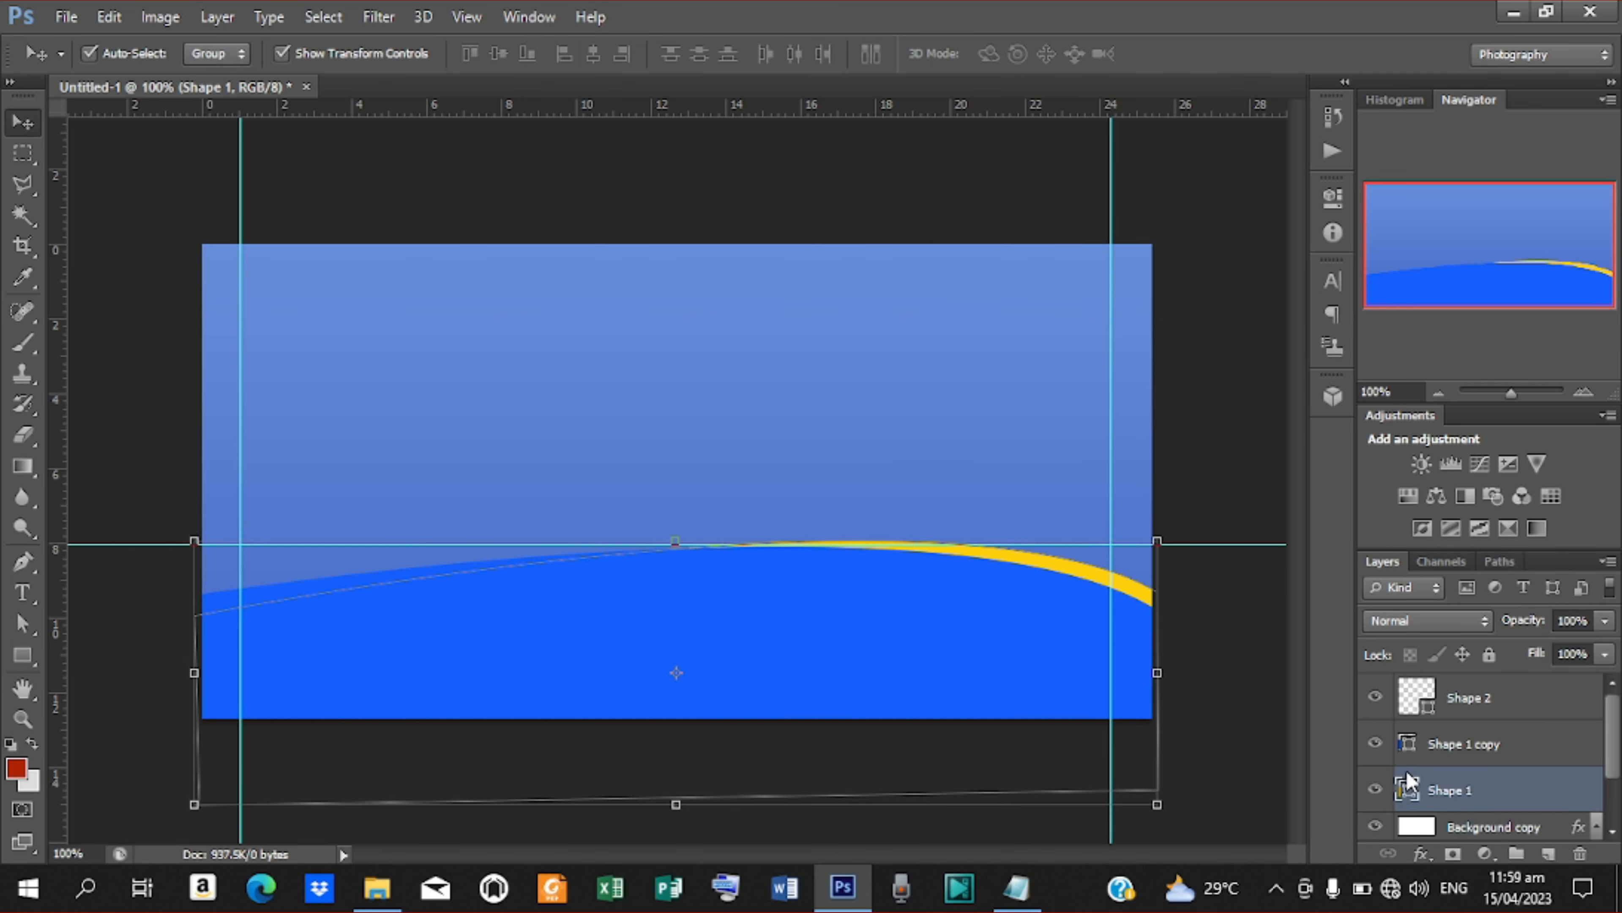
Duplicate the bright blue shape and transform the copy, rotating it about 7.6° clockwise and shifting it about 26 px left
{"action": "left_click", "coordinate": [981, 605]}
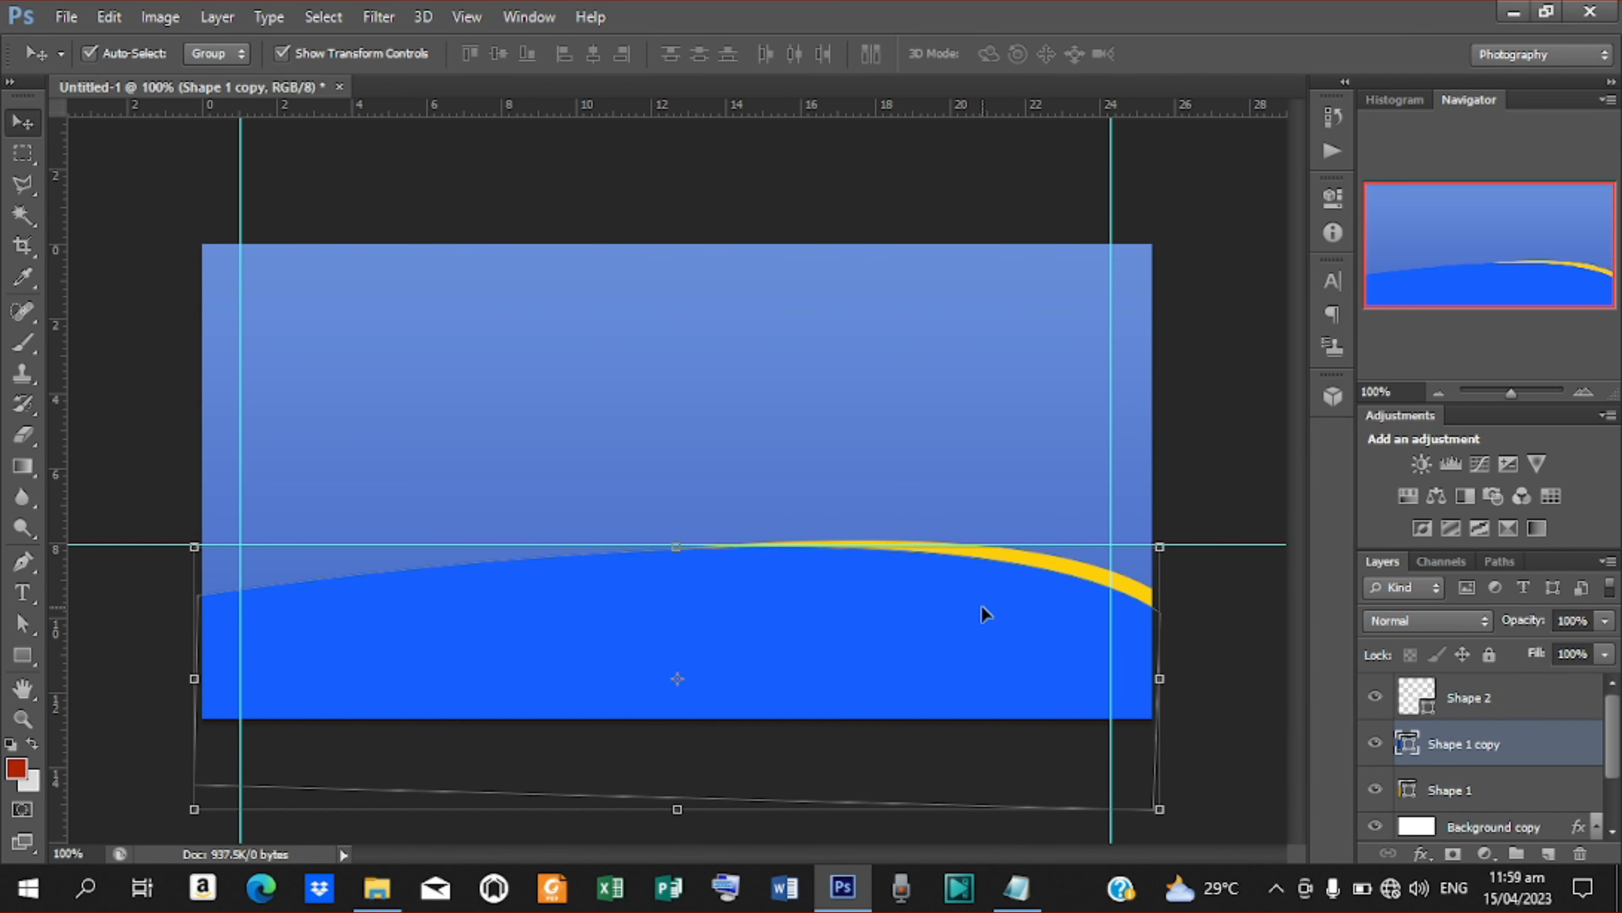
{"action": "key", "text": "ctrl+j"}
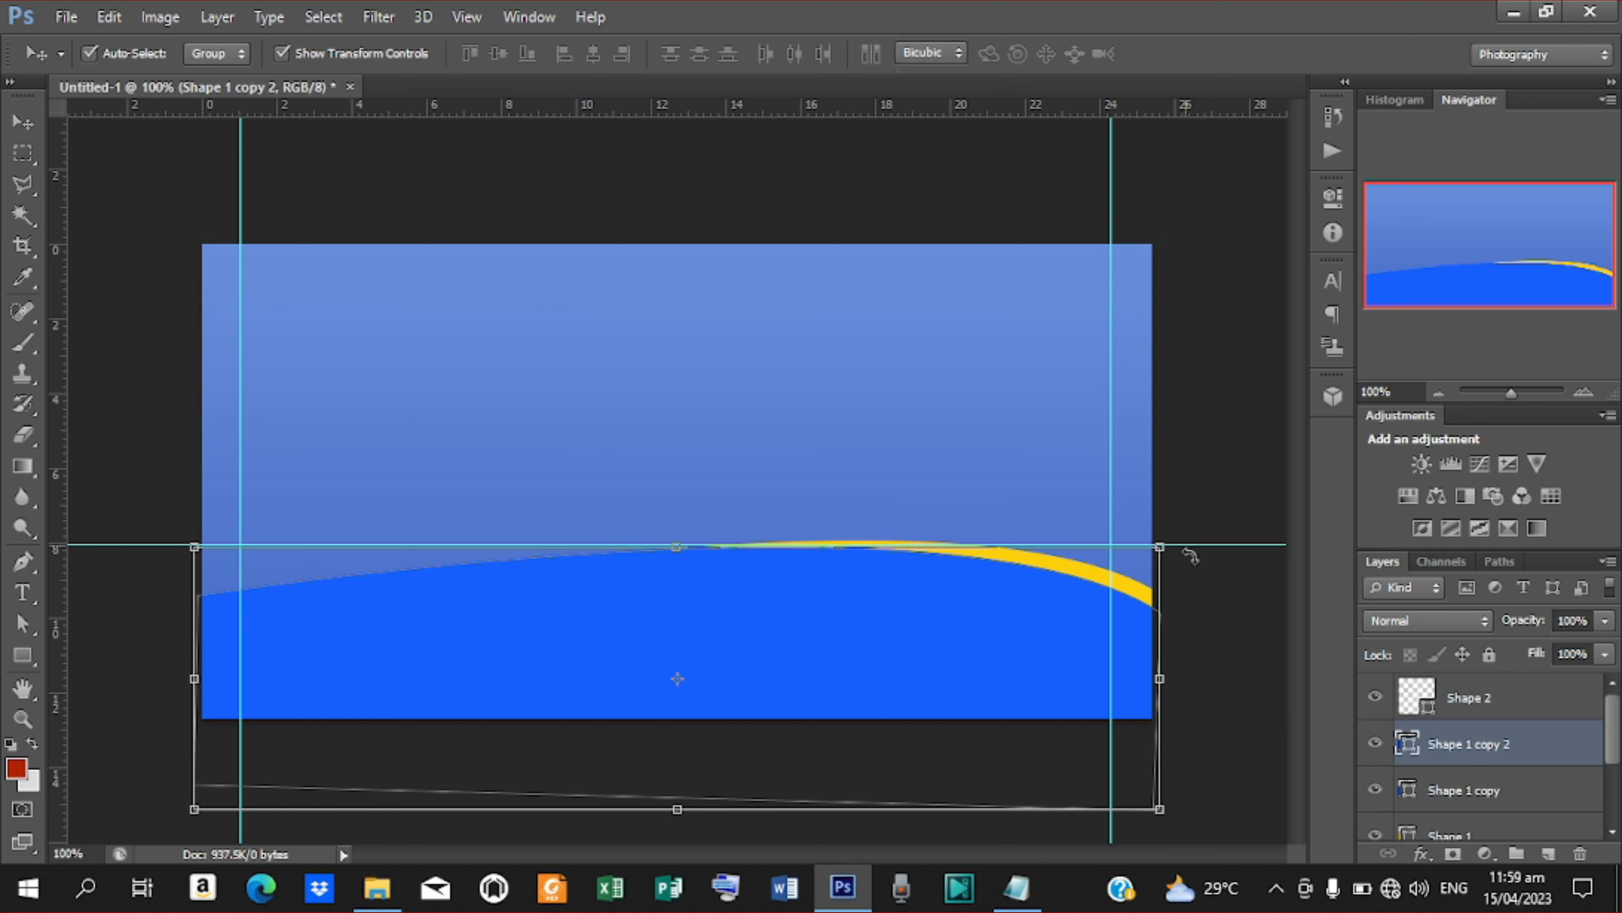
{"action": "left_click_drag", "start_coordinate": [1184, 544], "coordinate": [1212, 602]}
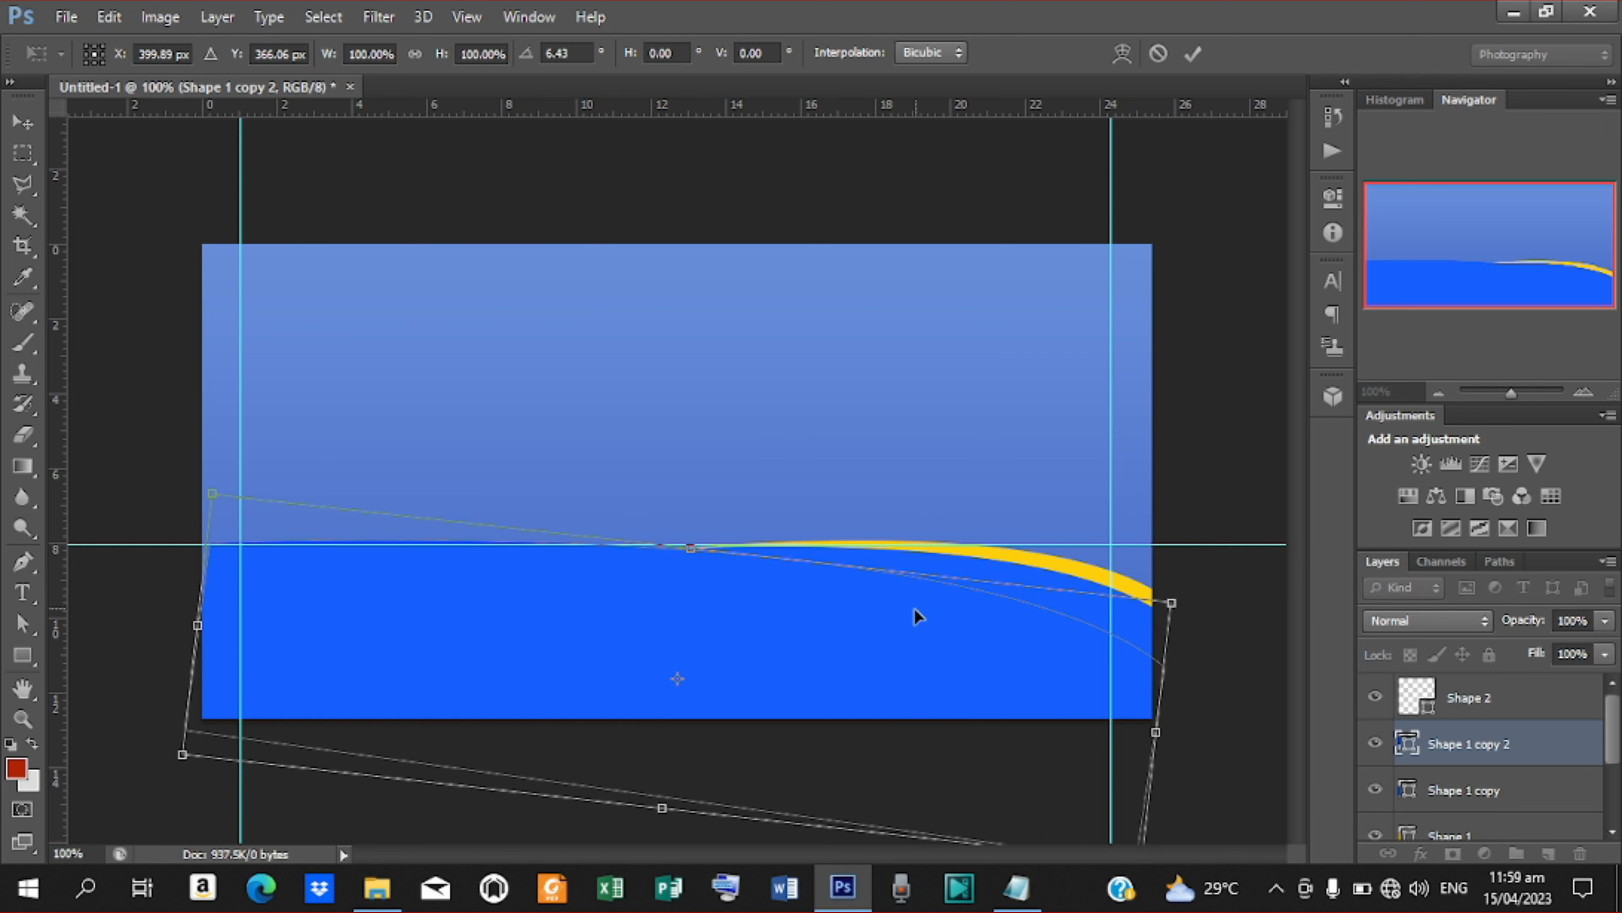
{"action": "left_click_drag", "start_coordinate": [899, 618], "coordinate": [871, 625]}
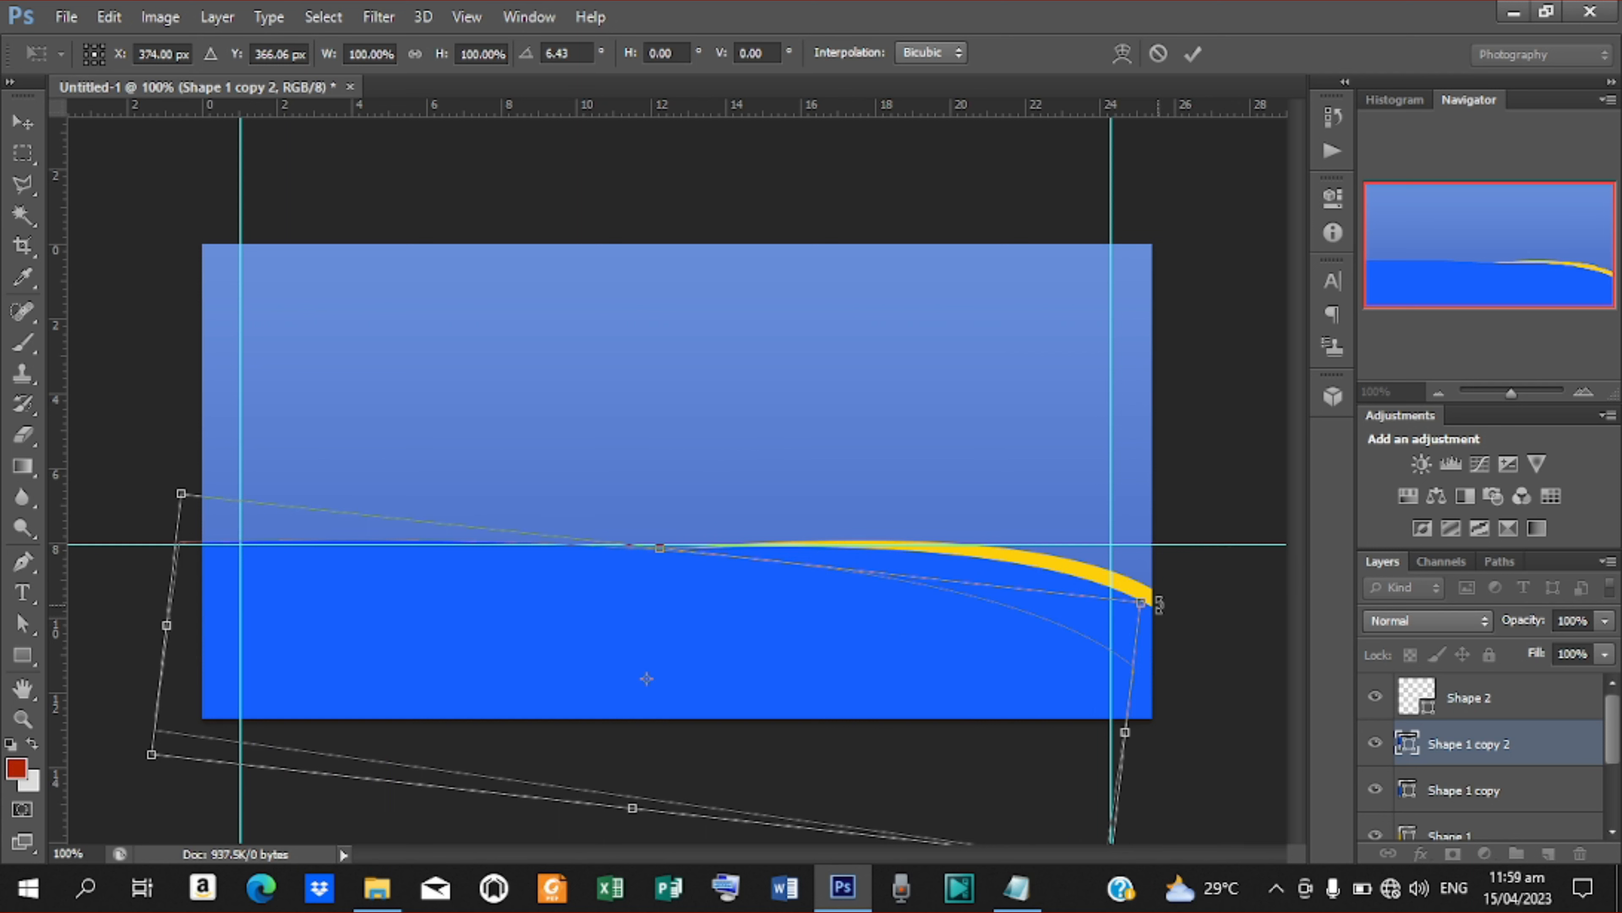
{"action": "left_click_drag", "start_coordinate": [1158, 611], "coordinate": [1161, 616]}
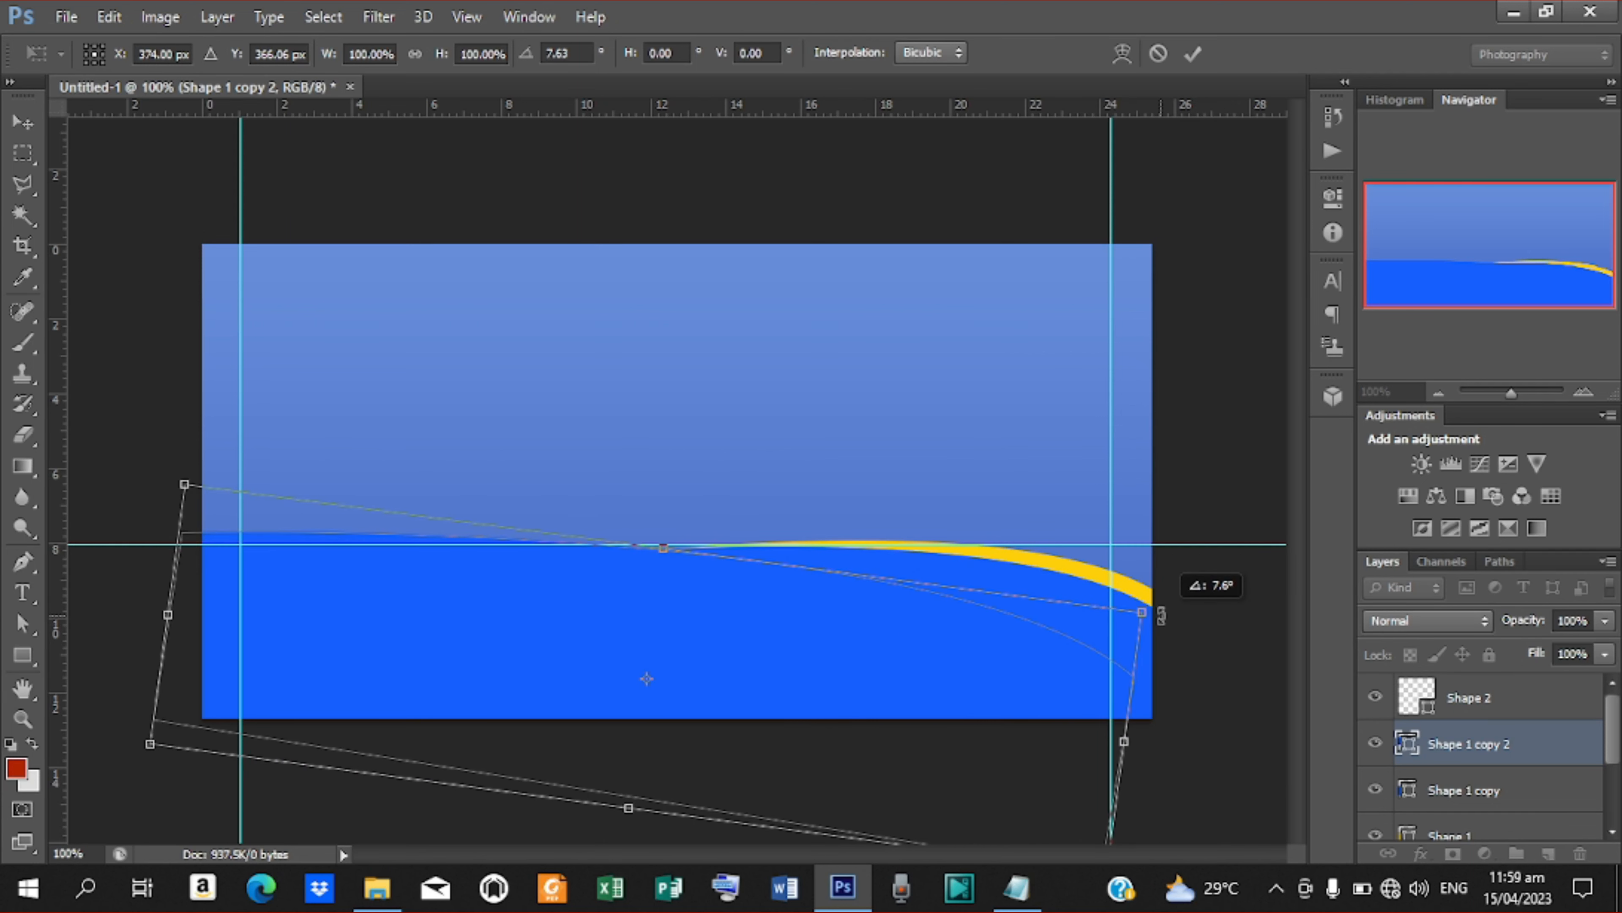
{"action": "left_click", "coordinate": [1193, 55]}
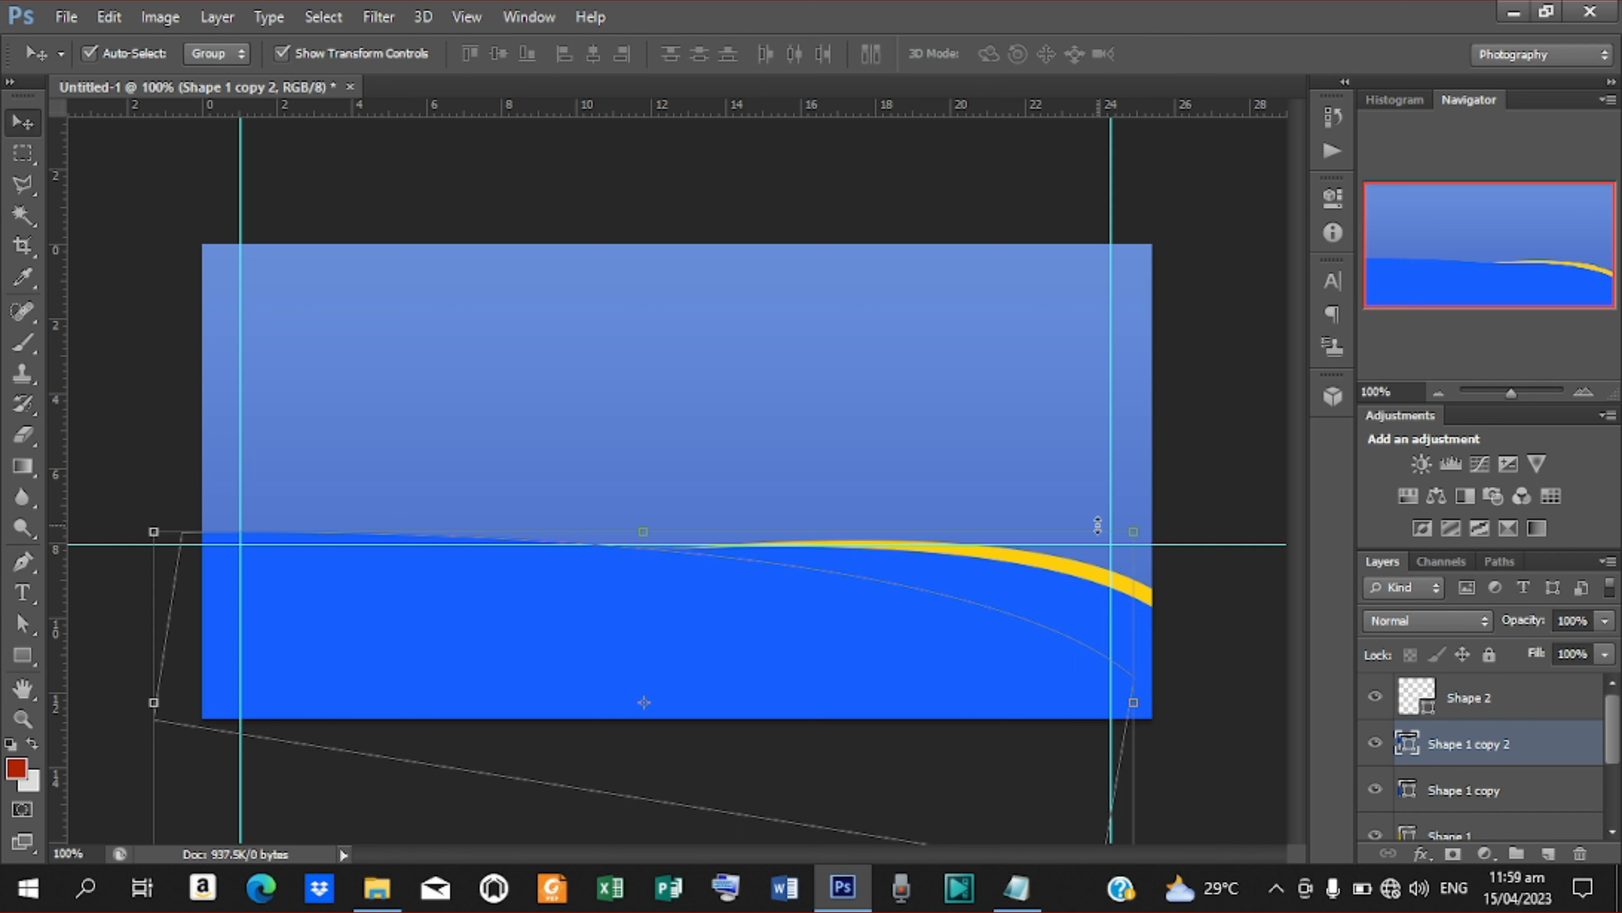
Recolour the rotated copy to light blue 5f92ff and place its layer beneath the bright blue shape
{"action": "double_click", "coordinate": [1412, 747]}
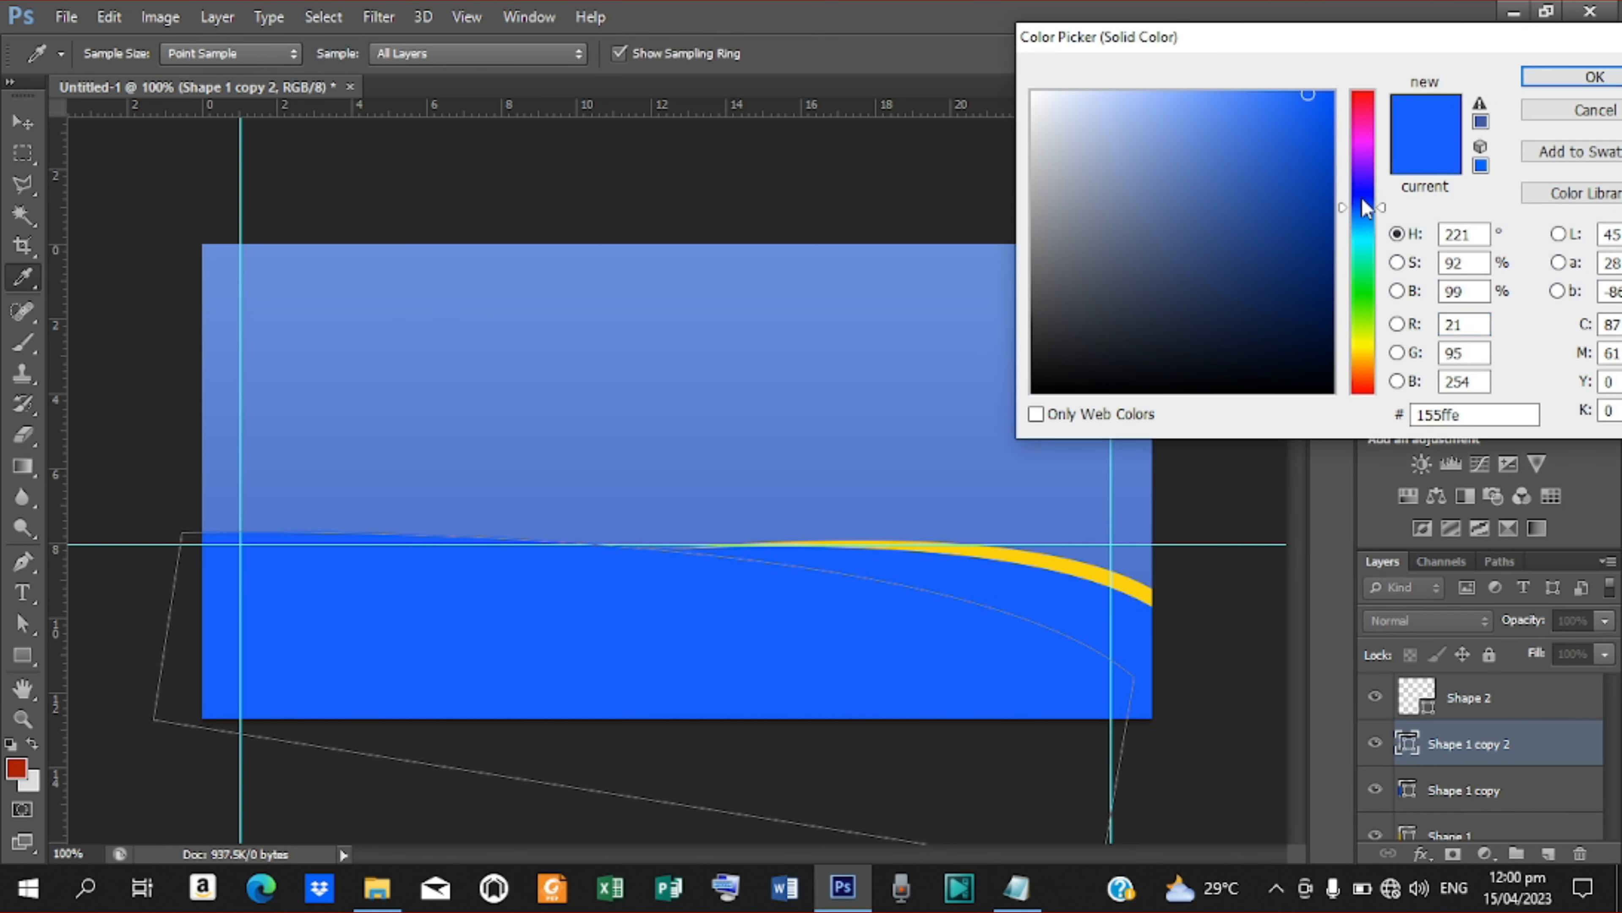
{"action": "left_click", "coordinate": [1255, 116]}
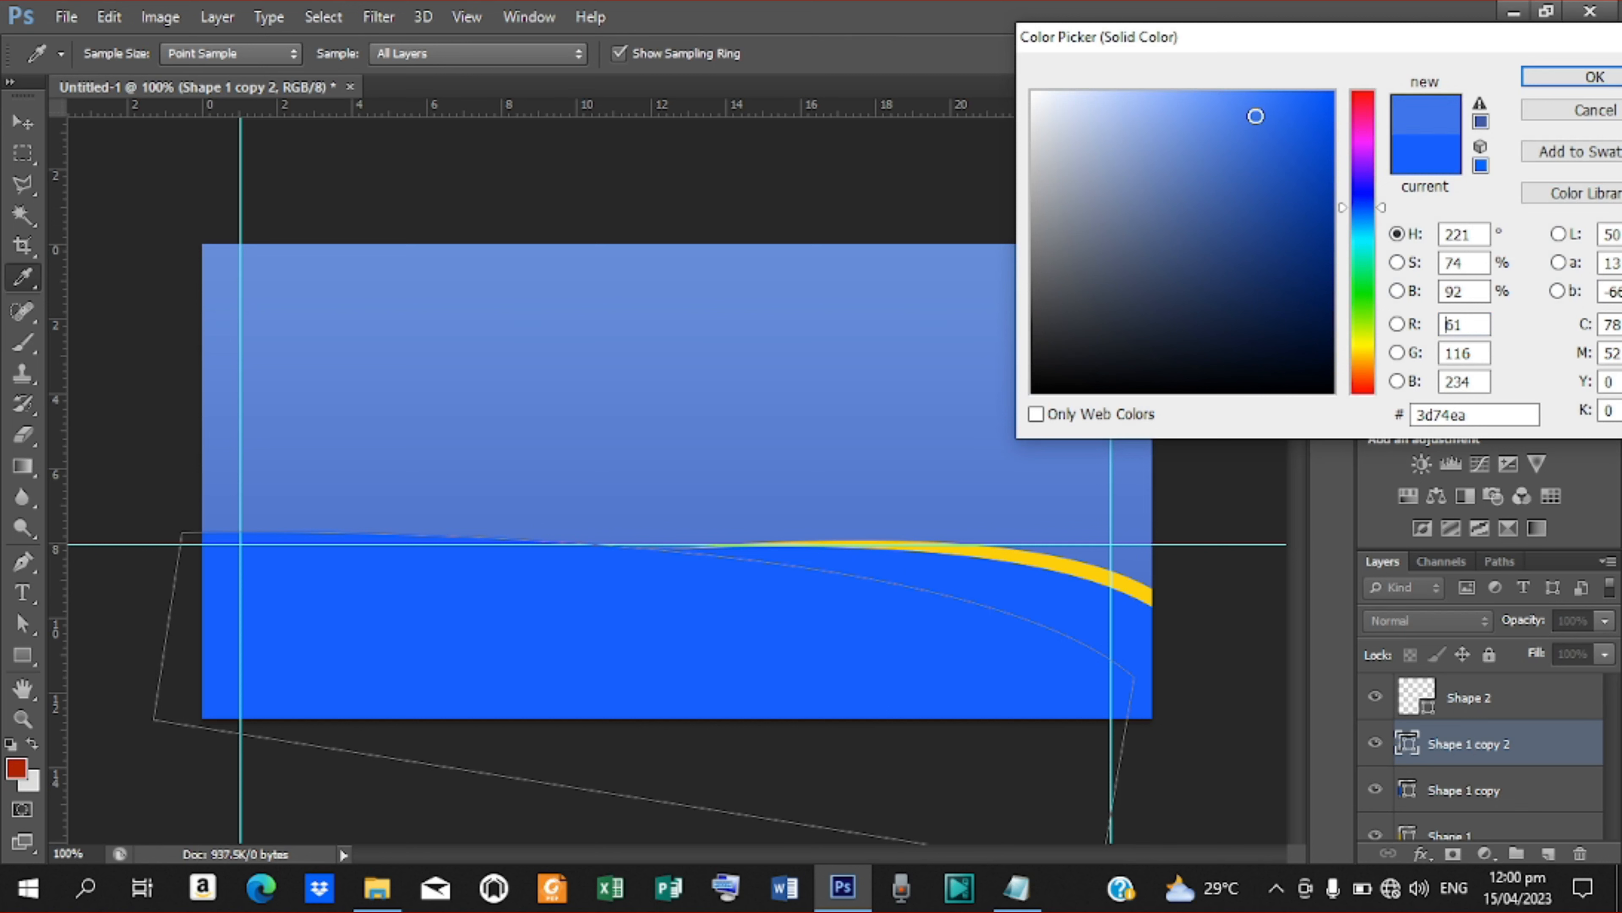
{"action": "left_click_drag", "start_coordinate": [1255, 116], "coordinate": [1219, 91]}
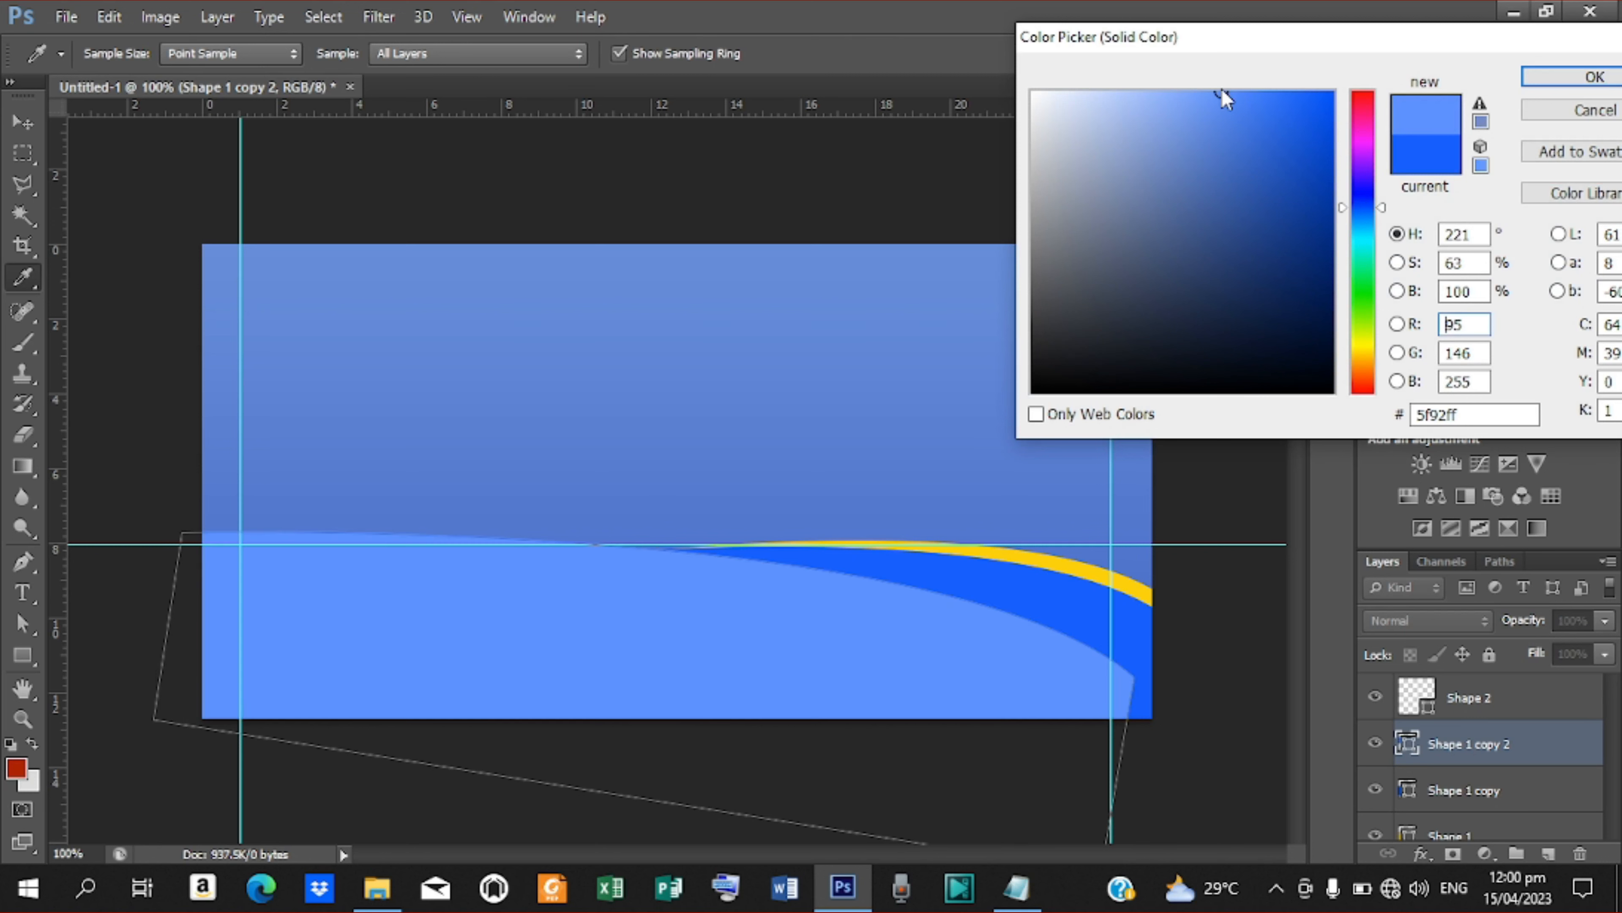
{"action": "left_click", "coordinate": [1579, 77]}
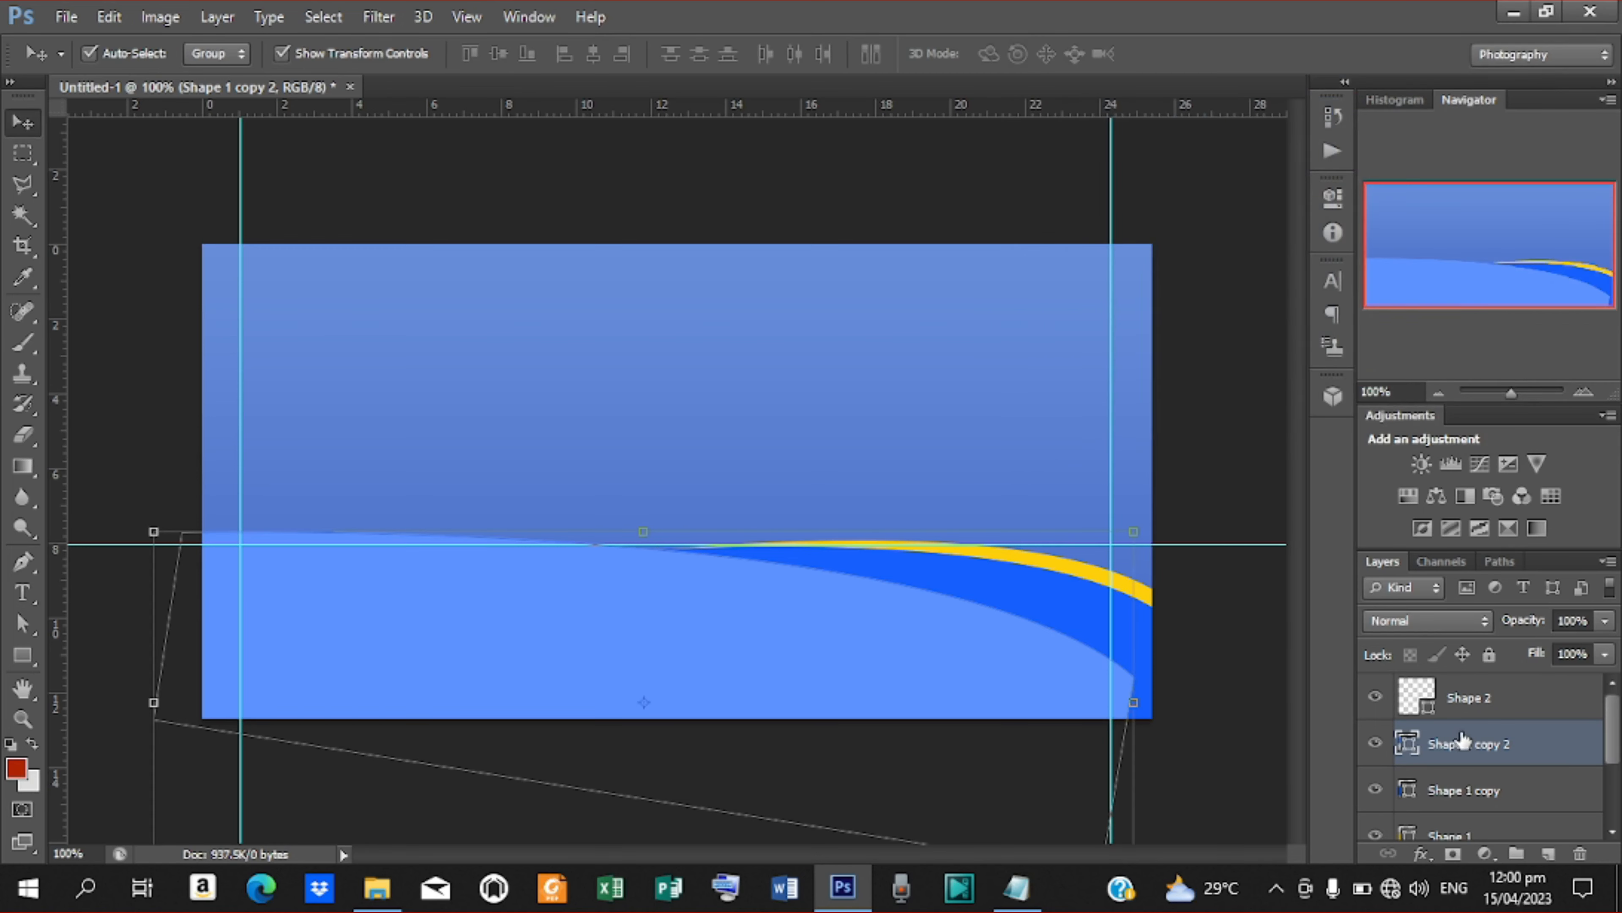
{"action": "left_click_drag", "start_coordinate": [1464, 742], "coordinate": [1477, 807]}
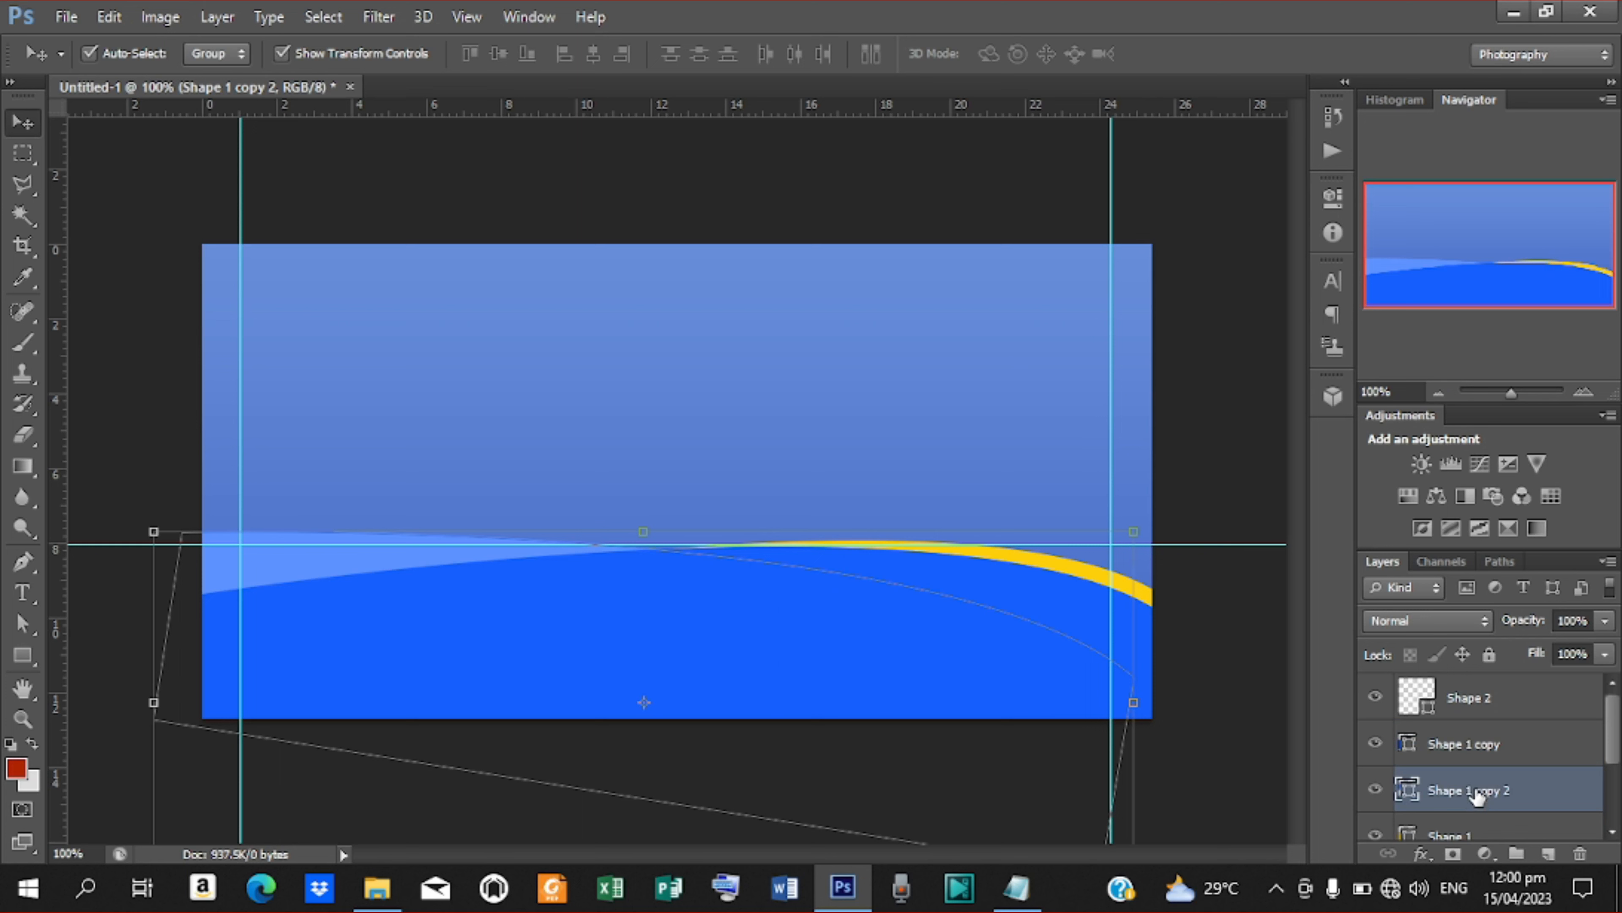
{"action": "left_click", "coordinate": [1199, 403]}
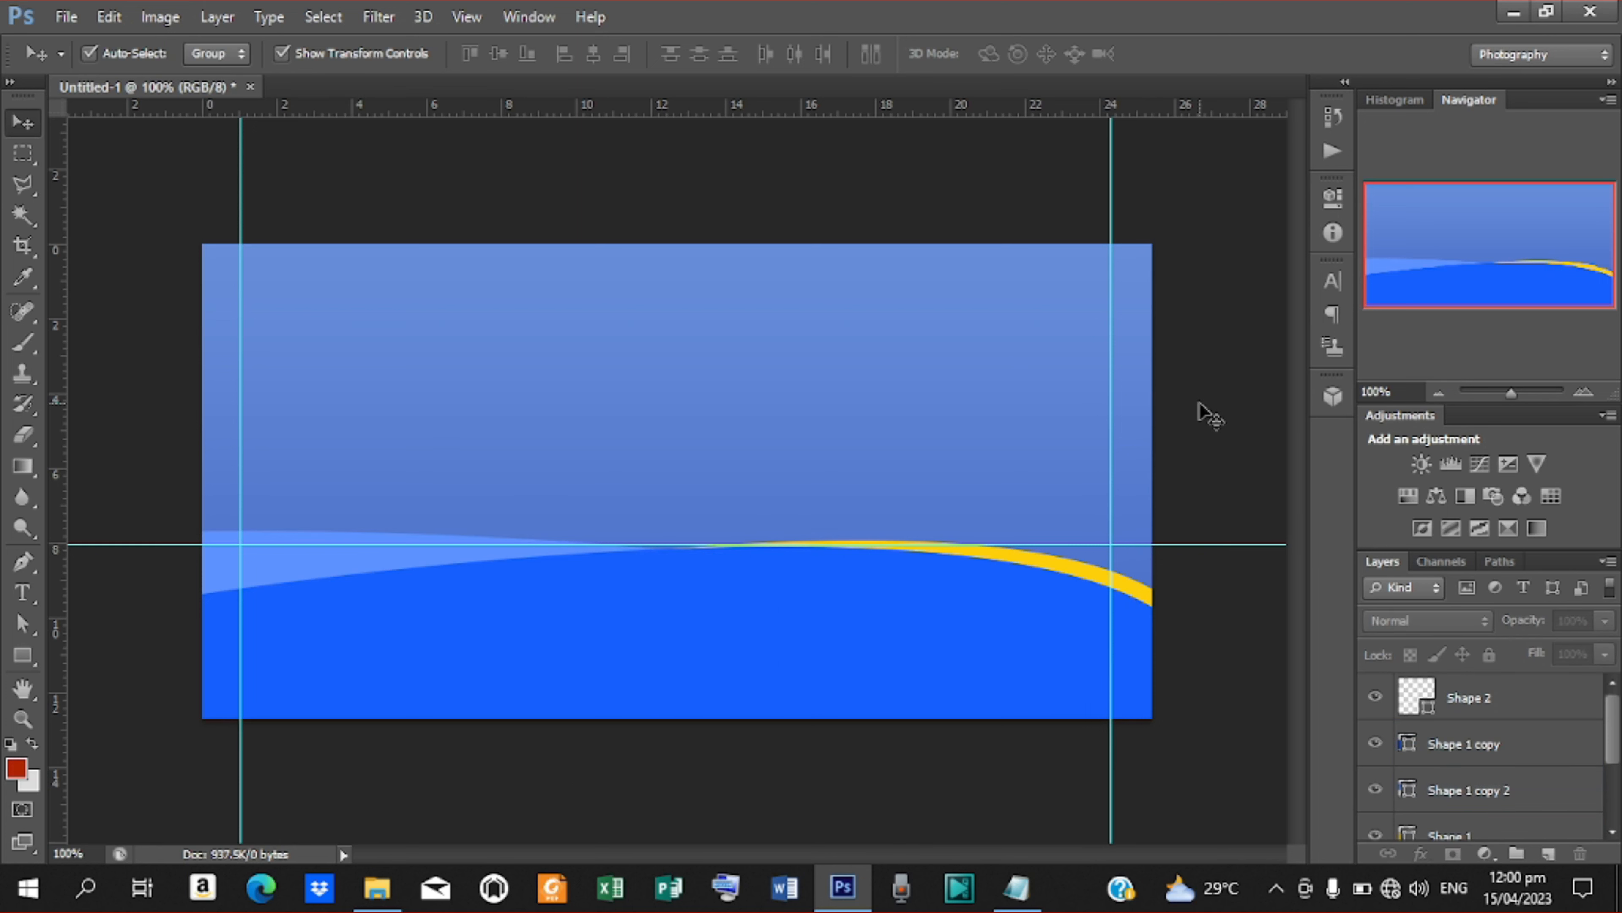
Rotate the light blue shape by 1.65° and move it down about 32 px, leaving a thin wedge at the banner's left edge
{"action": "left_click", "coordinate": [307, 553]}
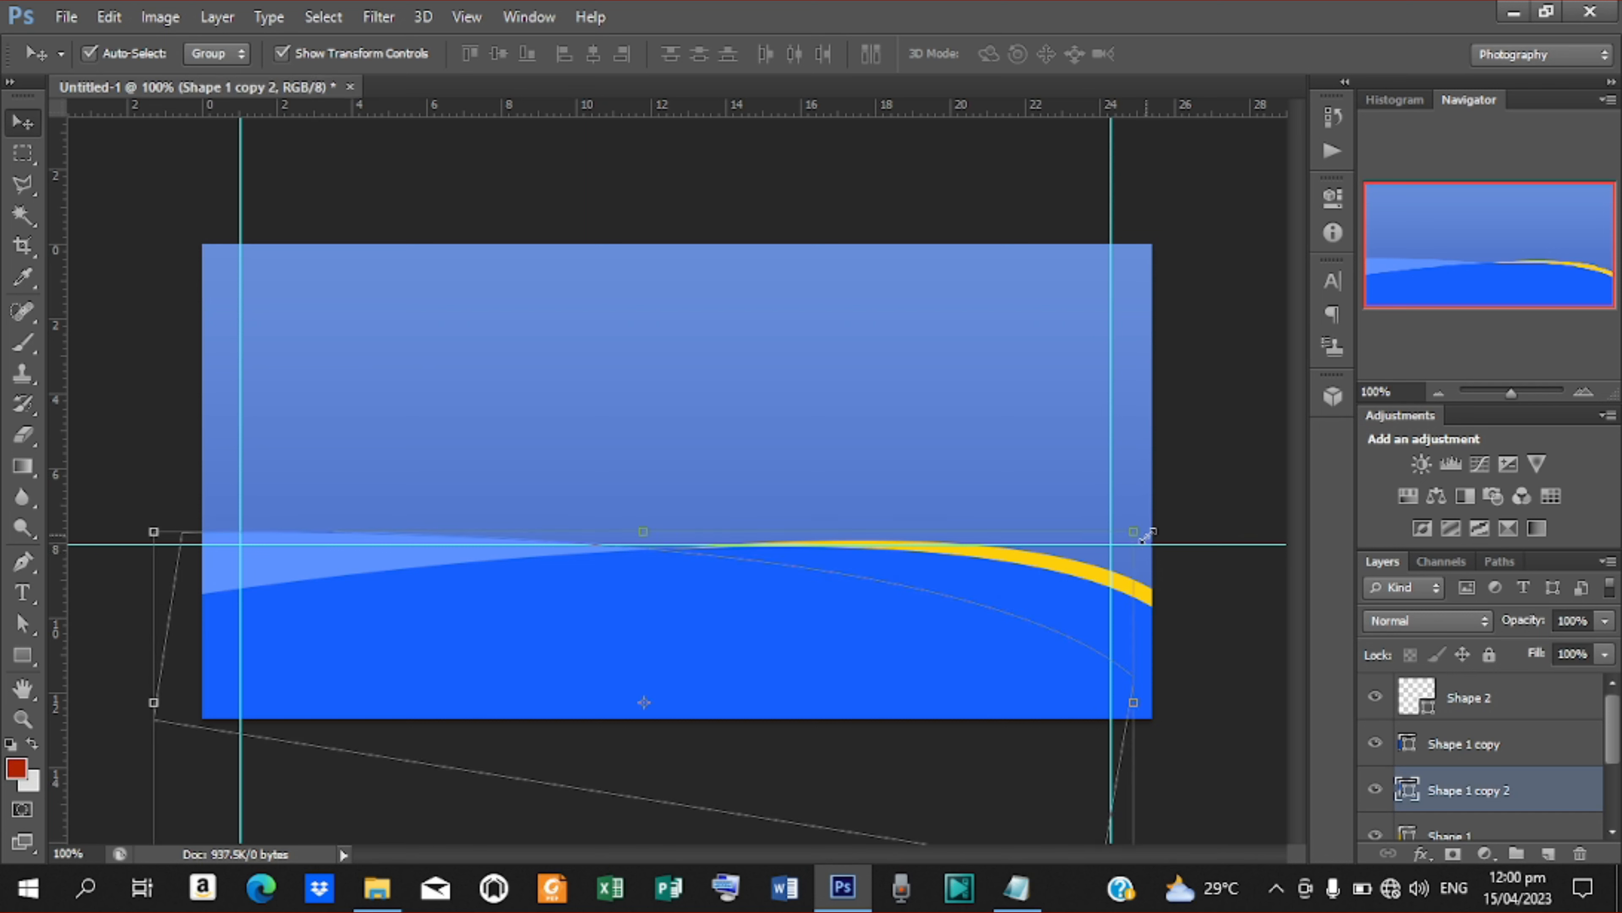
{"action": "left_click_drag", "start_coordinate": [1148, 528], "coordinate": [1153, 540]}
{"action": "key", "text": "Down"}
{"action": "key", "text": "Down"}
{"action": "key", "text": "Down"}
{"action": "key", "text": "Down"}
{"action": "key", "text": "Down"}
{"action": "key", "text": "Down"}
{"action": "key", "text": "Down"}
{"action": "key", "text": "Down"}
{"action": "key", "text": "Down"}
{"action": "key", "text": "Down"}
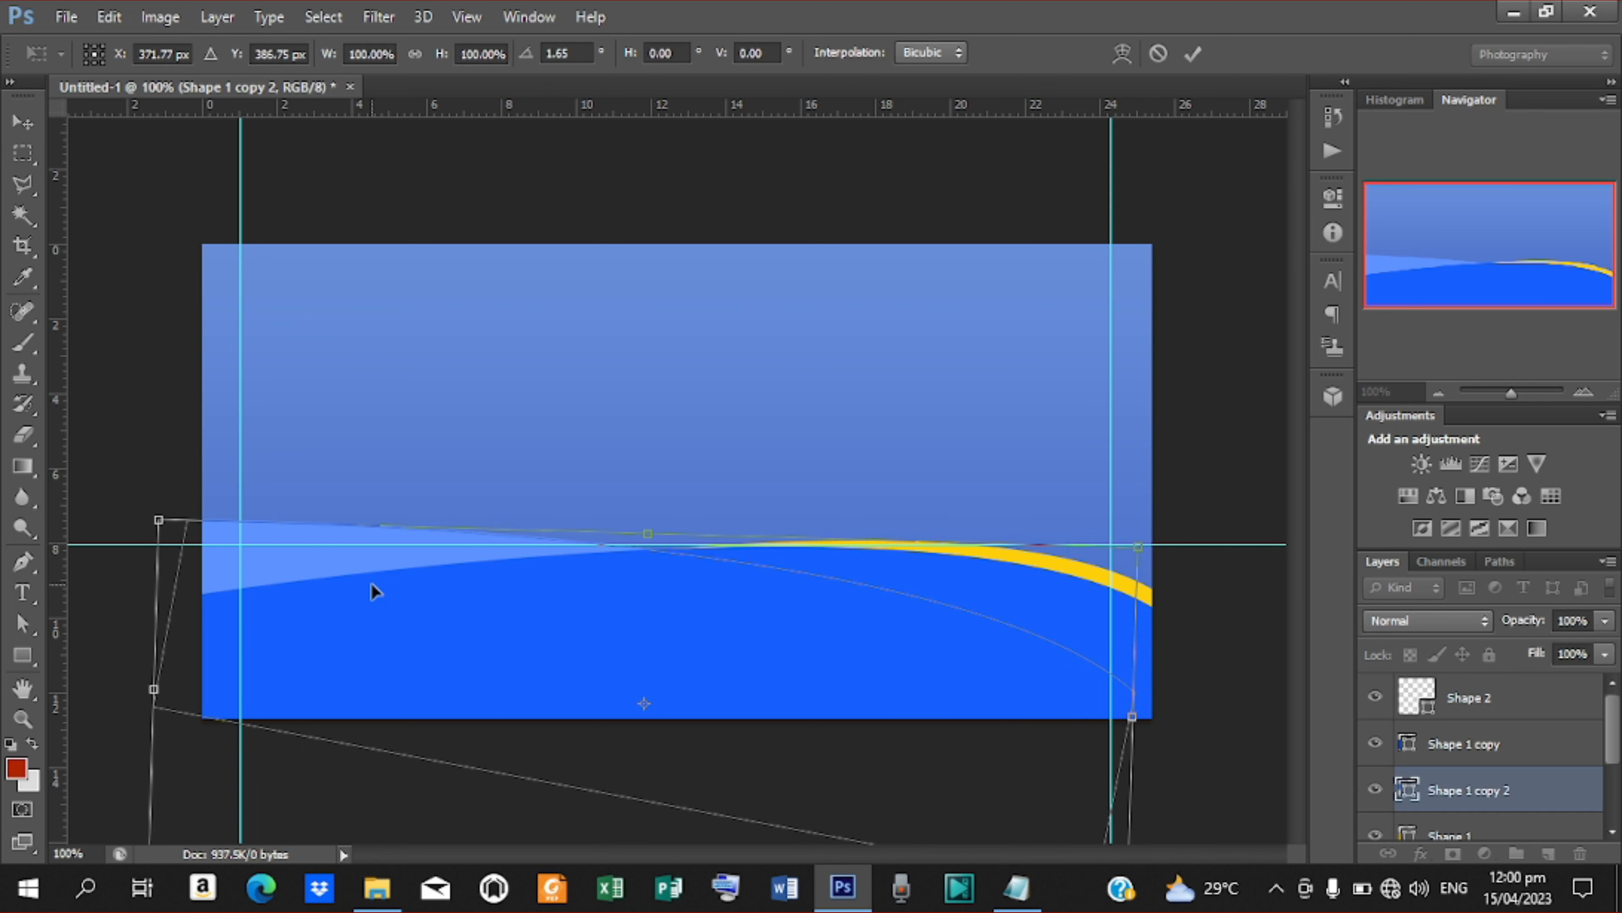
{"action": "key", "text": "Down"}
{"action": "key", "text": "Down"}
{"action": "key", "text": "Down"}
{"action": "key", "text": "Down"}
{"action": "key", "text": "Down"}
{"action": "key", "text": "Down"}
{"action": "key", "text": "Down"}
{"action": "key", "text": "Down"}
{"action": "key", "text": "Down"}
{"action": "key", "text": "Down"}
{"action": "key", "text": "Down"}
{"action": "key", "text": "Down"}
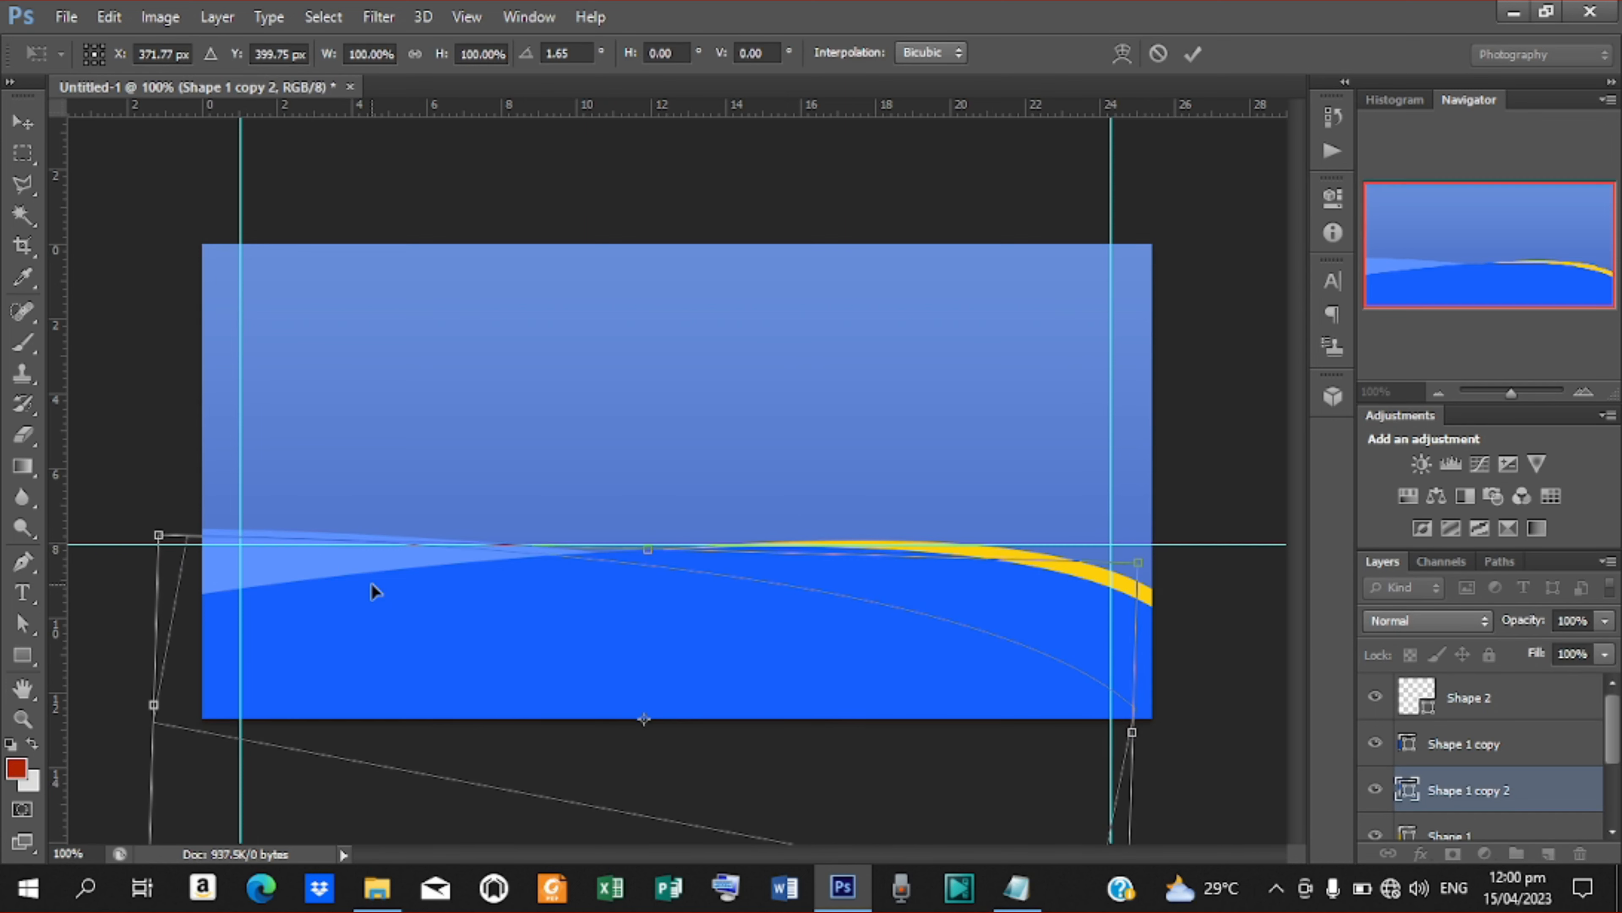
{"action": "key", "text": "Down"}
{"action": "key", "text": "Down"}
{"action": "key", "text": "Down"}
{"action": "key", "text": "Down"}
{"action": "key", "text": "Down"}
{"action": "key", "text": "Down"}
{"action": "key", "text": "Down"}
{"action": "key", "text": "Down"}
{"action": "key", "text": "Down"}
{"action": "key", "text": "Down"}
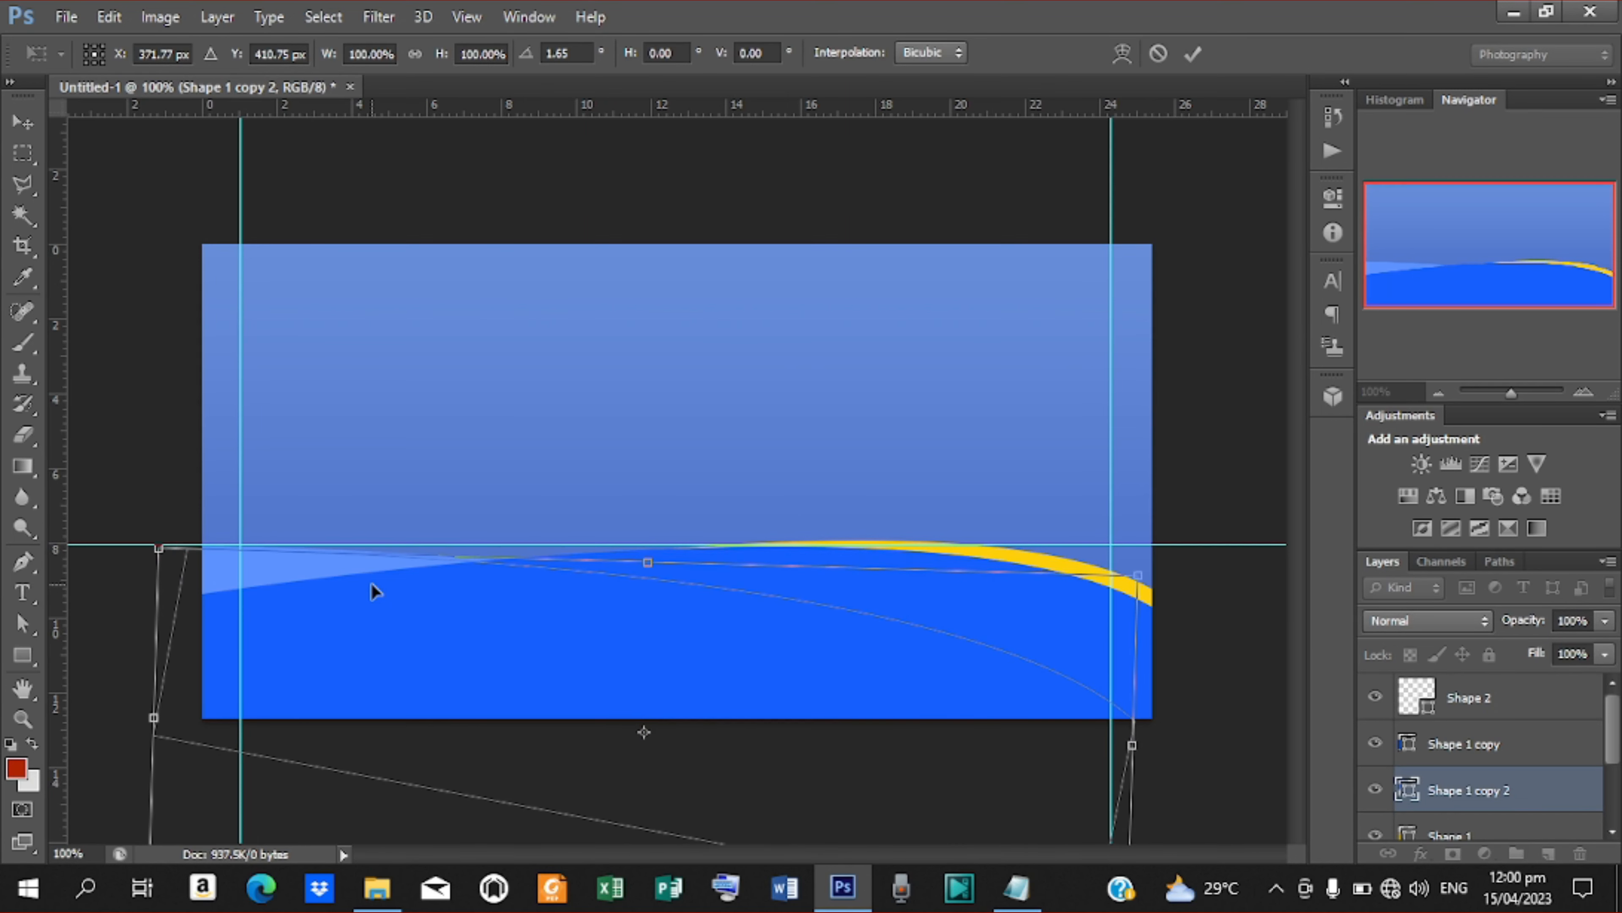
{"action": "key", "text": "Down"}
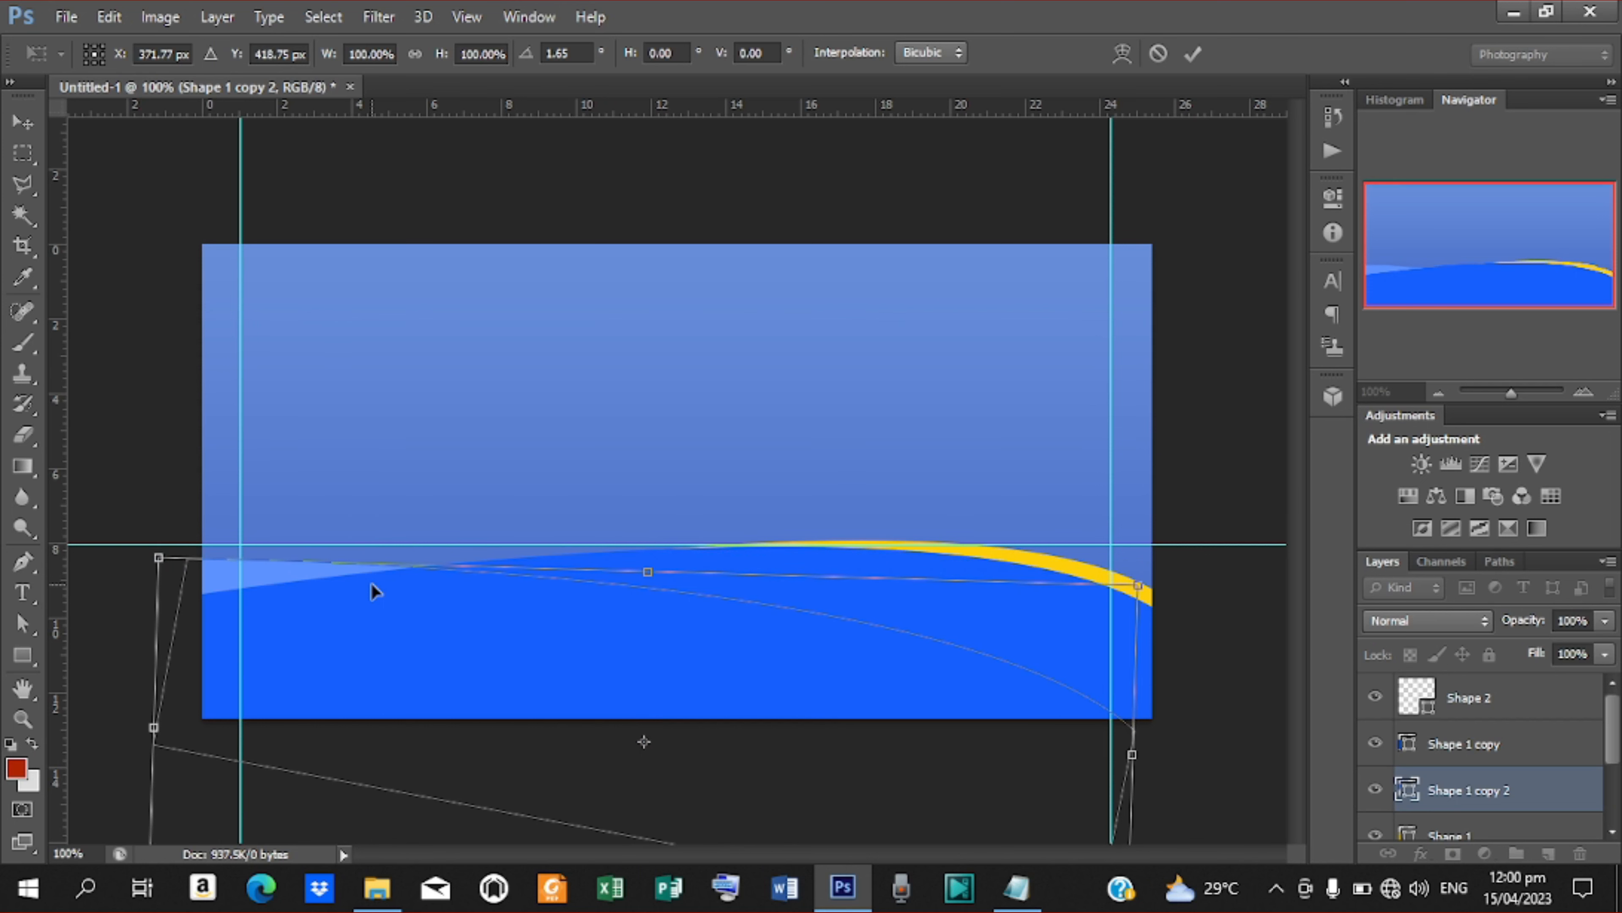
{"action": "left_click", "coordinate": [1192, 56]}
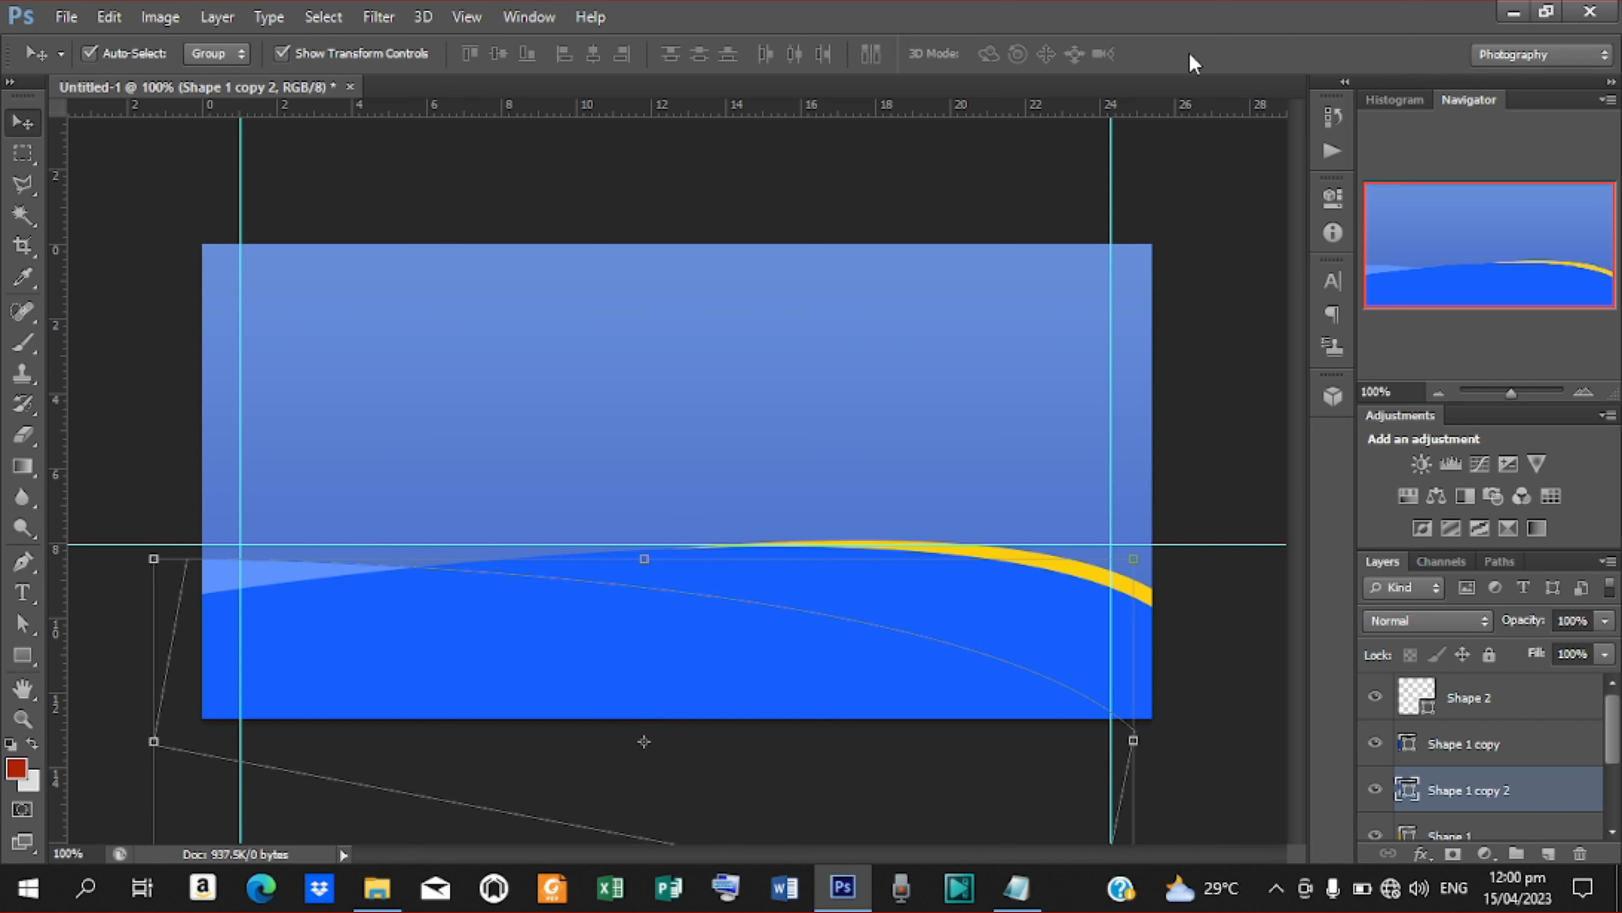
Deselect the light blue shape and clear all guides from the banner
{"action": "left_click", "coordinate": [1233, 461]}
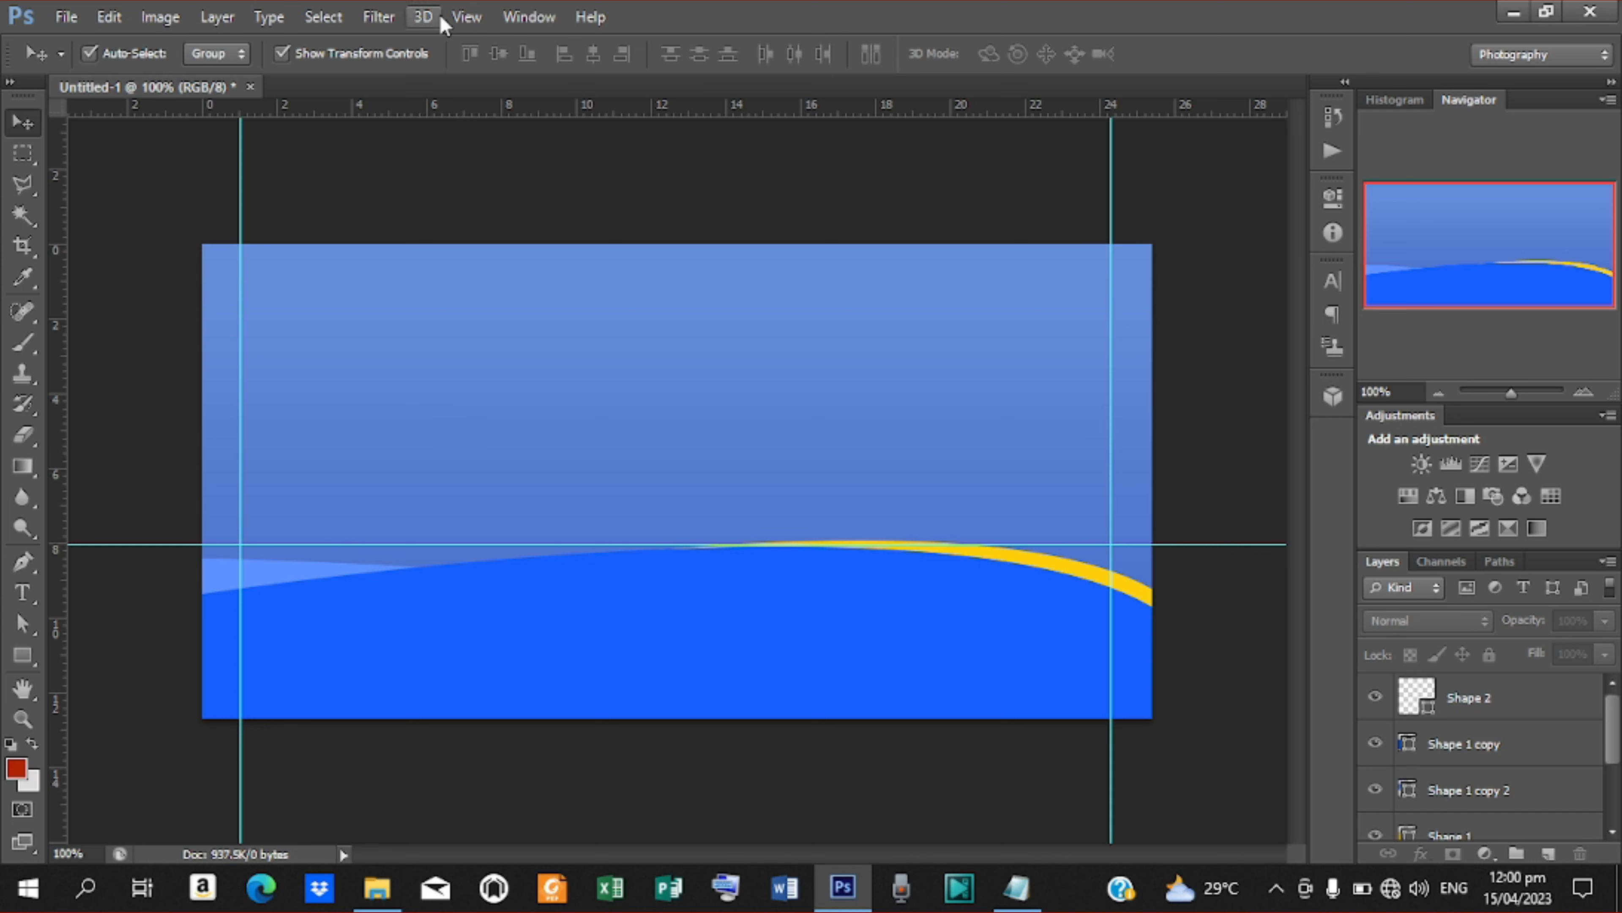
{"action": "left_click", "coordinate": [482, 24]}
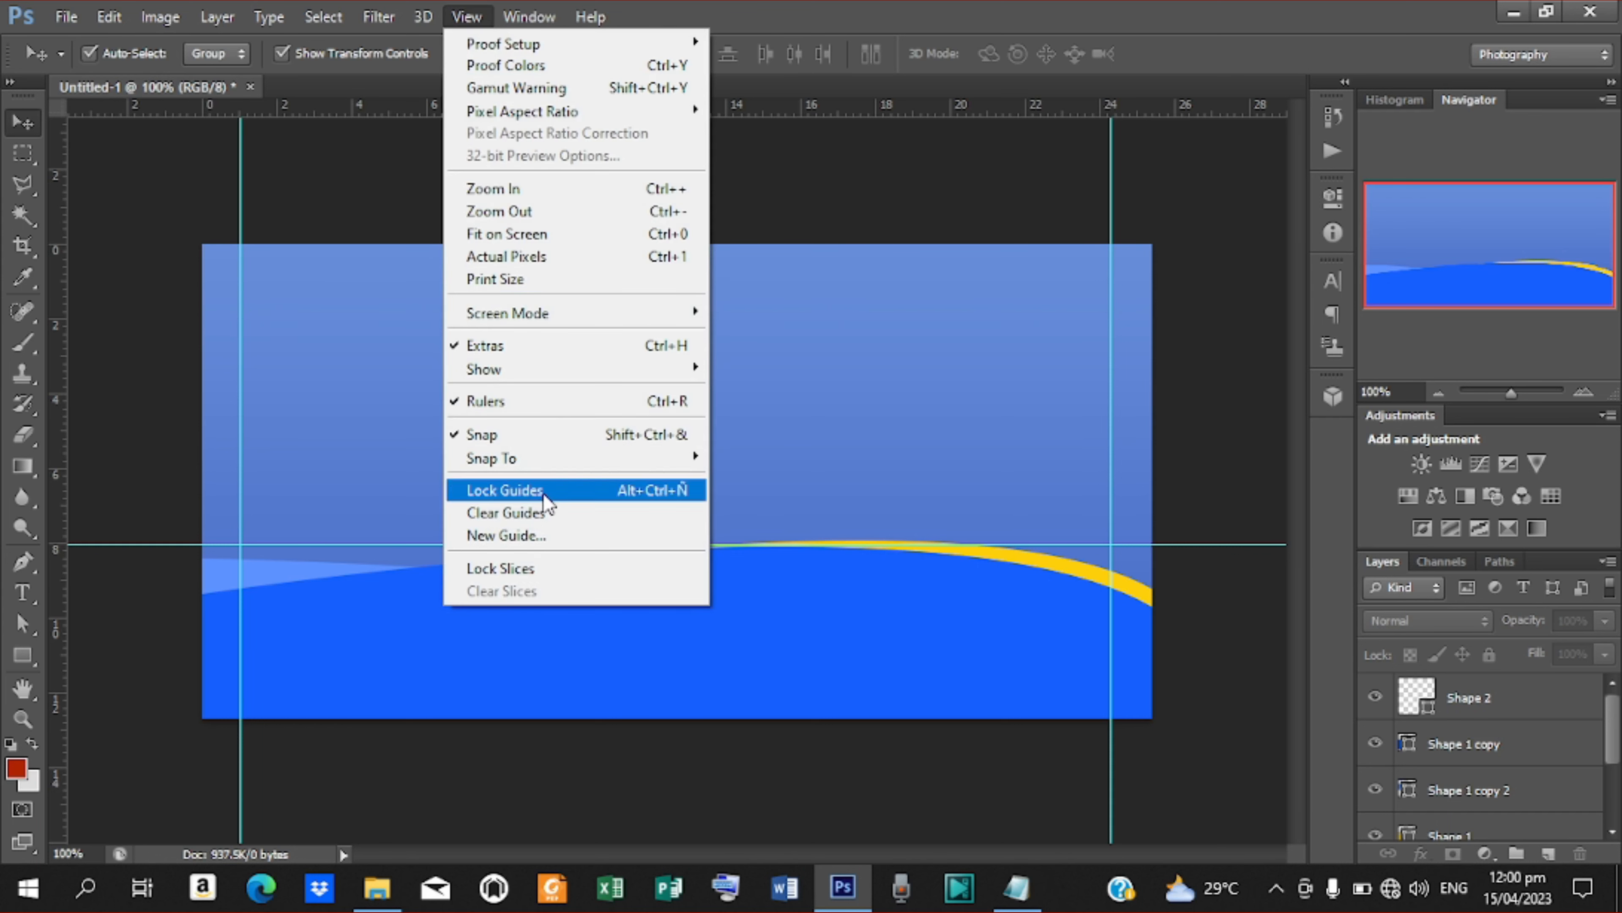
{"action": "left_click", "coordinate": [537, 515]}
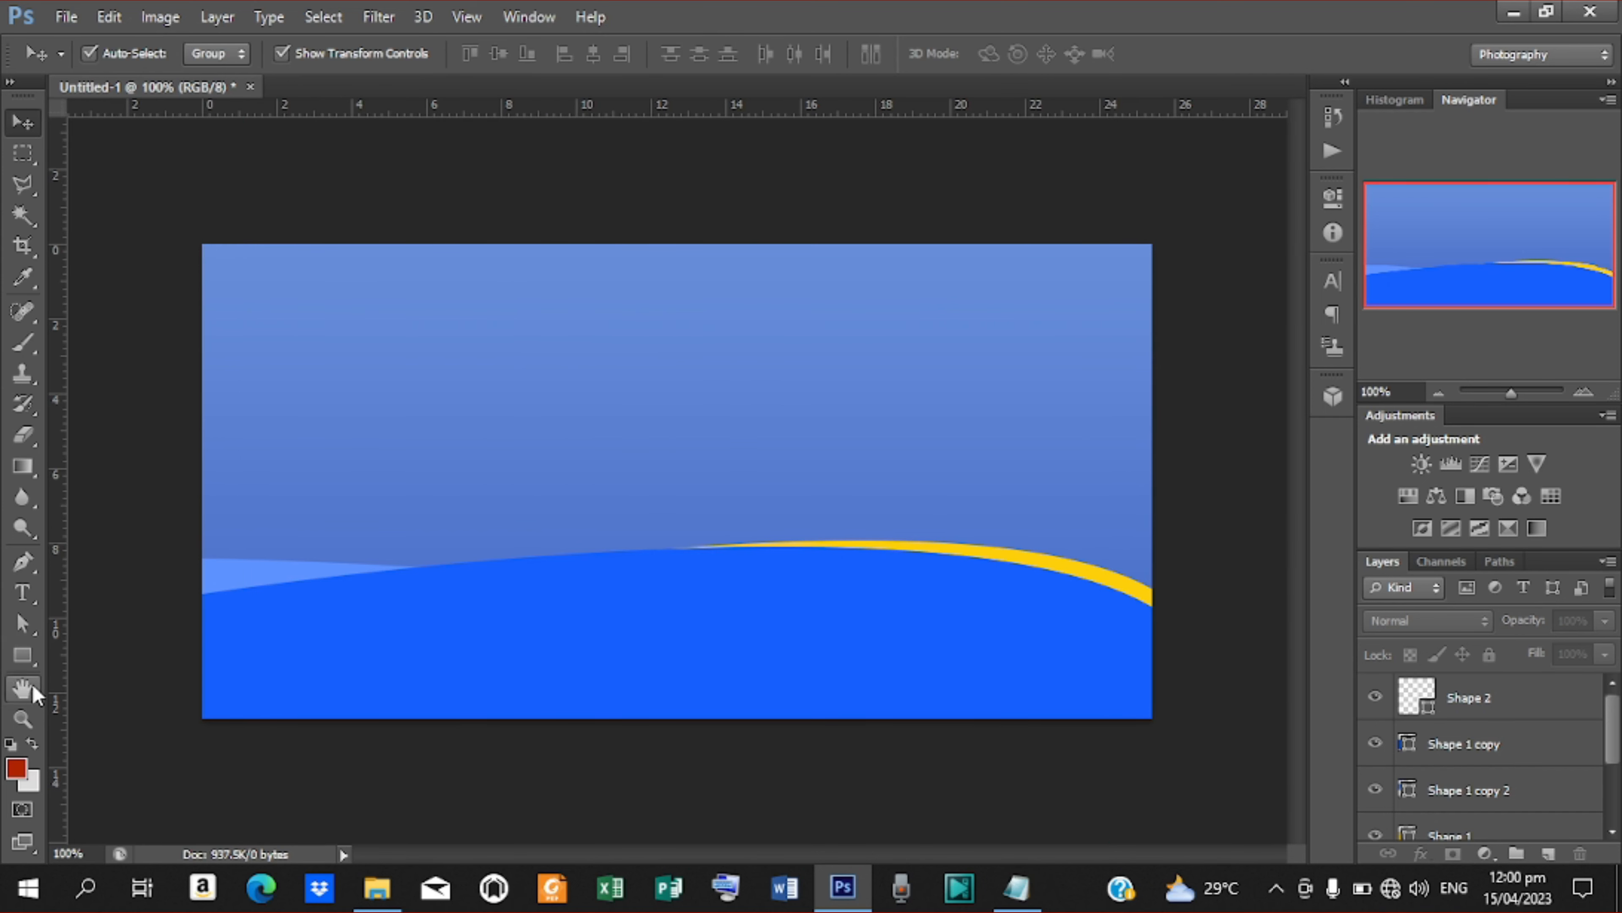
Draw a 304 px blue circle overlapping the banner's right edge and move it up and left over the gradient area
{"action": "left_click", "coordinate": [32, 665]}
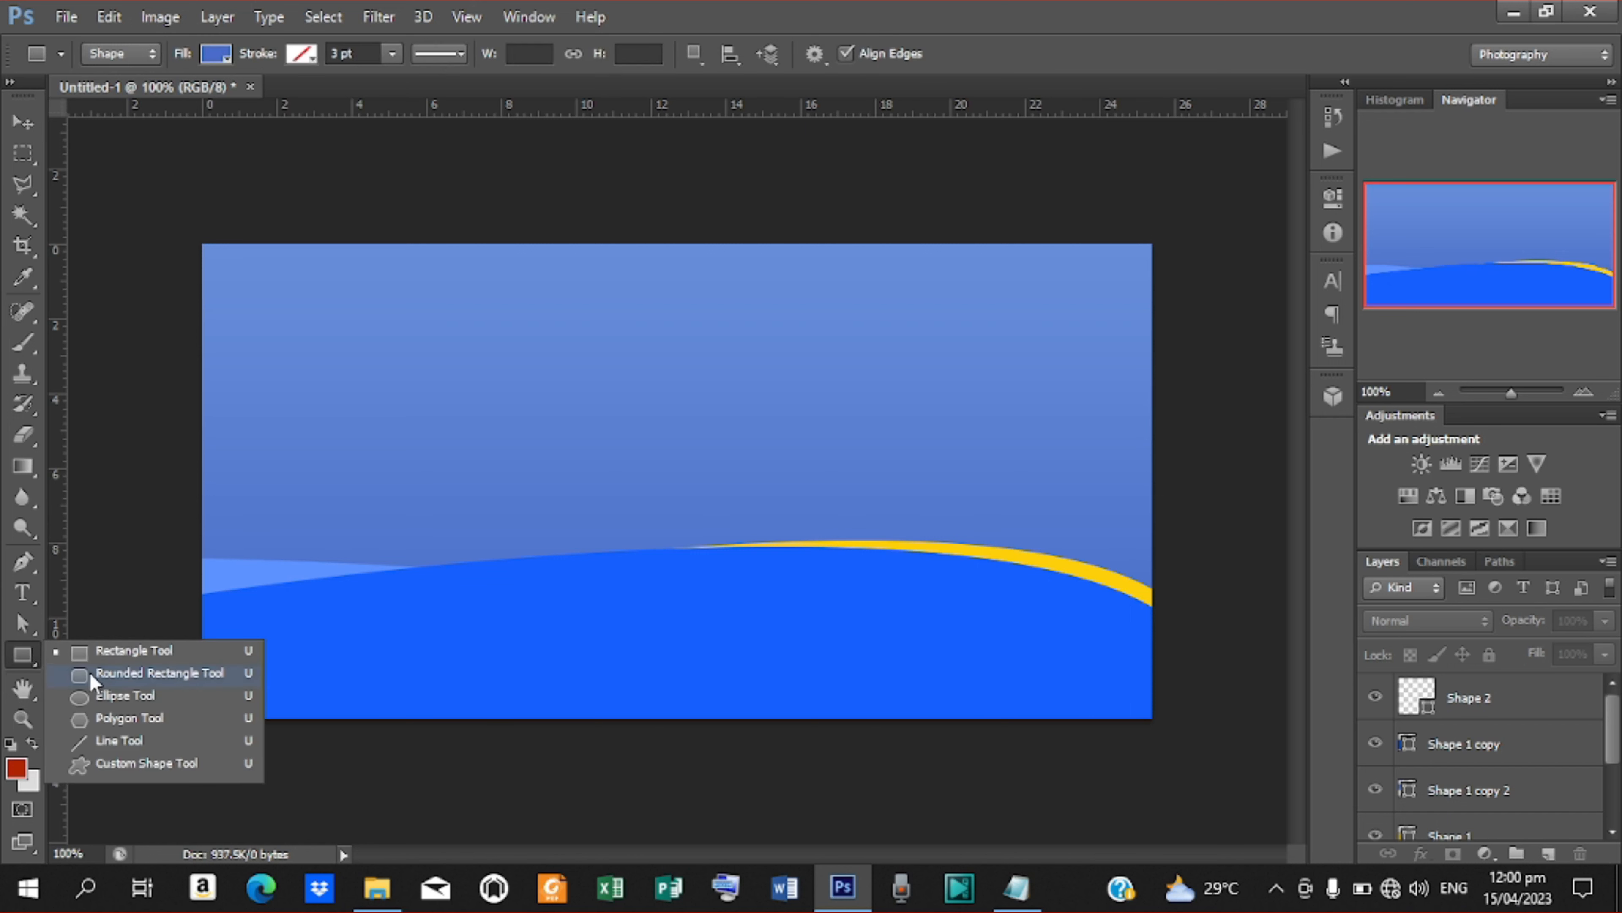
{"action": "left_click", "coordinate": [128, 698]}
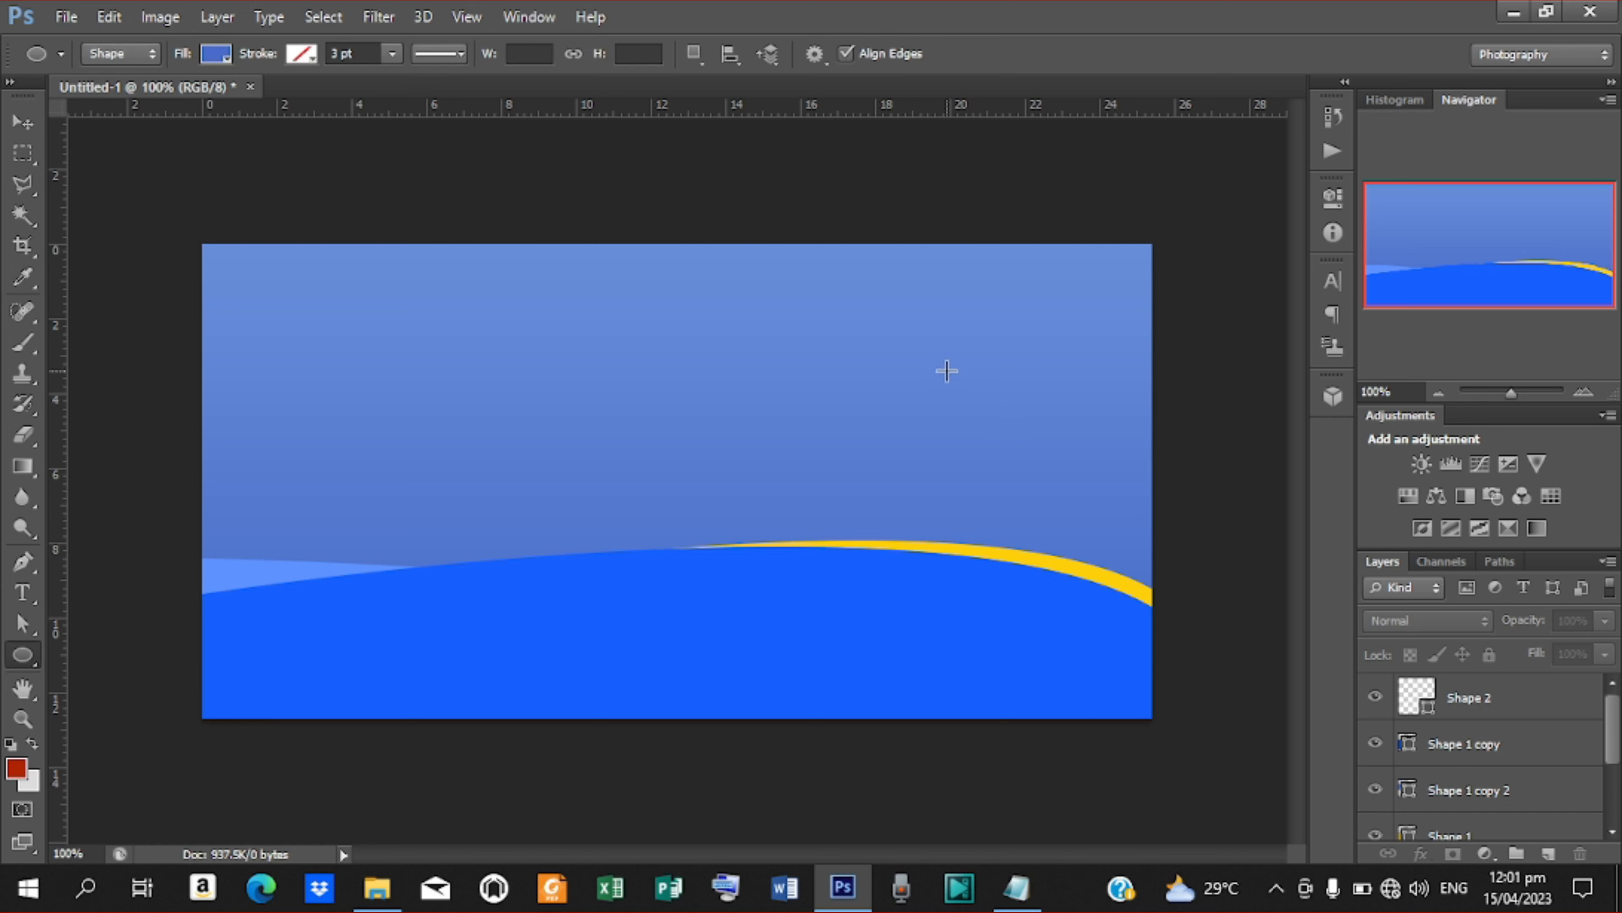
{"action": "left_click_drag", "start_coordinate": [947, 371], "coordinate": [1318, 732]}
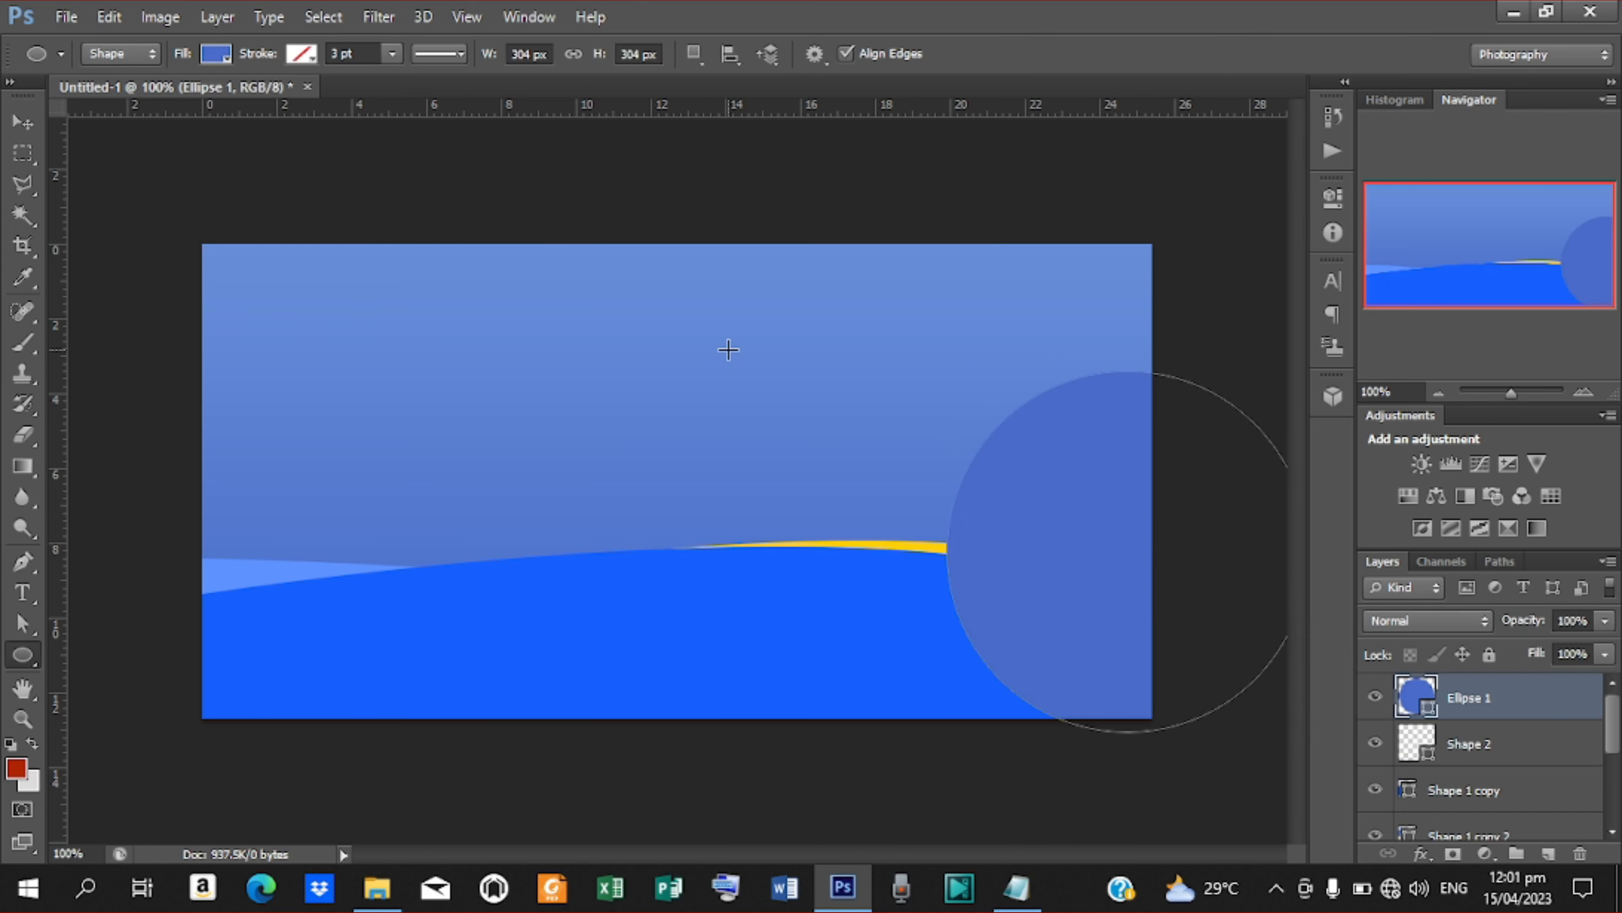
{"action": "left_click", "coordinate": [23, 121]}
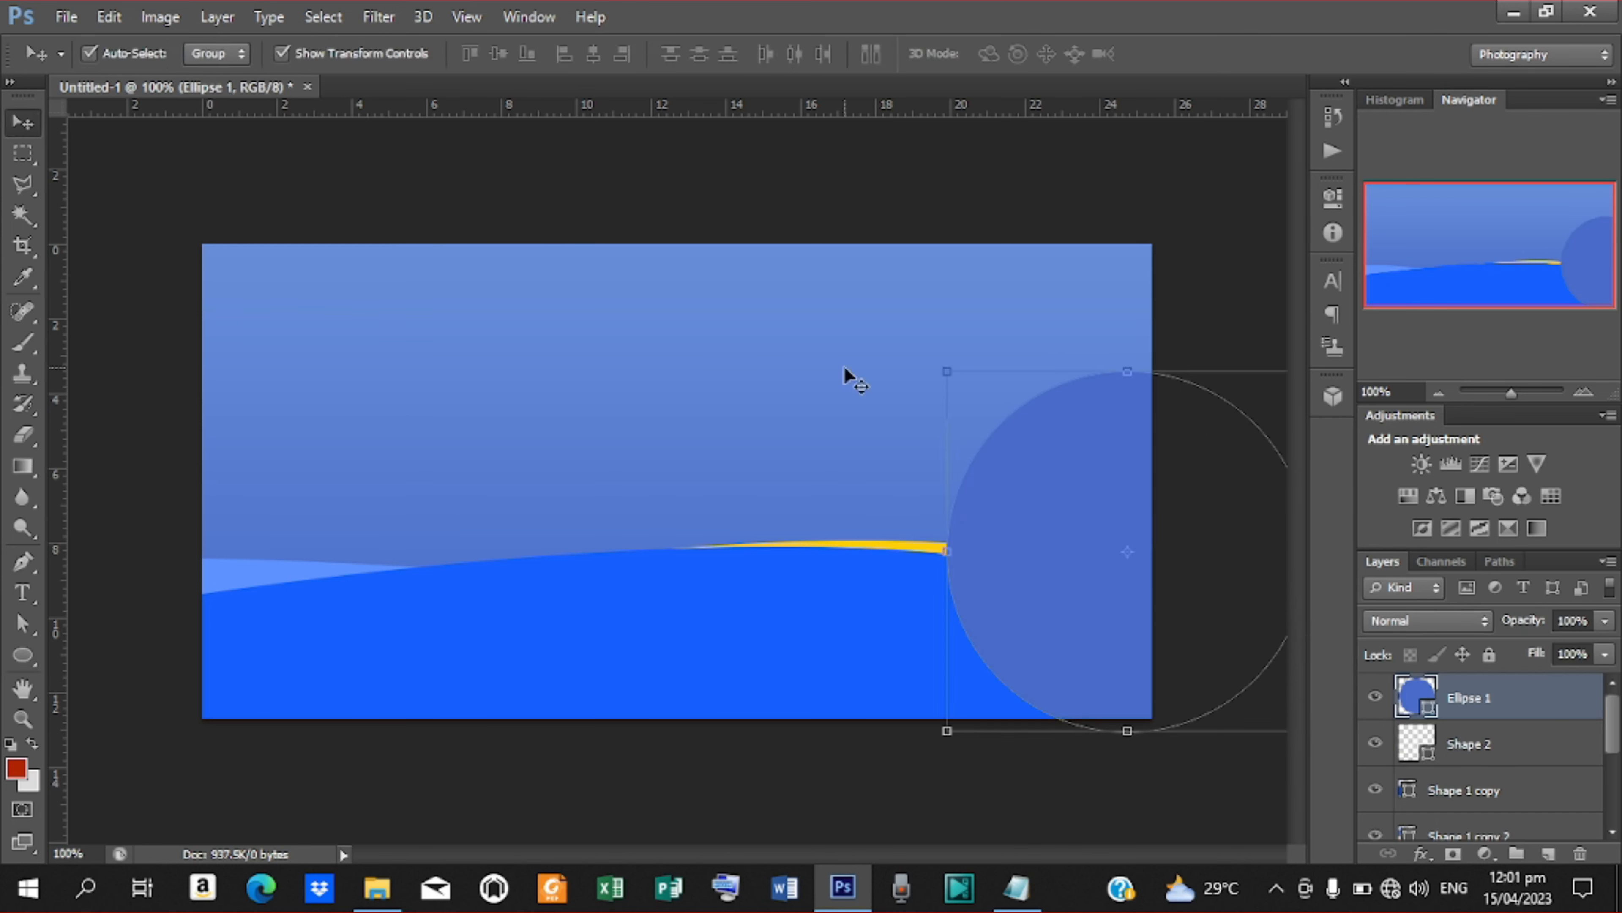
{"action": "left_click_drag", "start_coordinate": [1071, 501], "coordinate": [979, 389]}
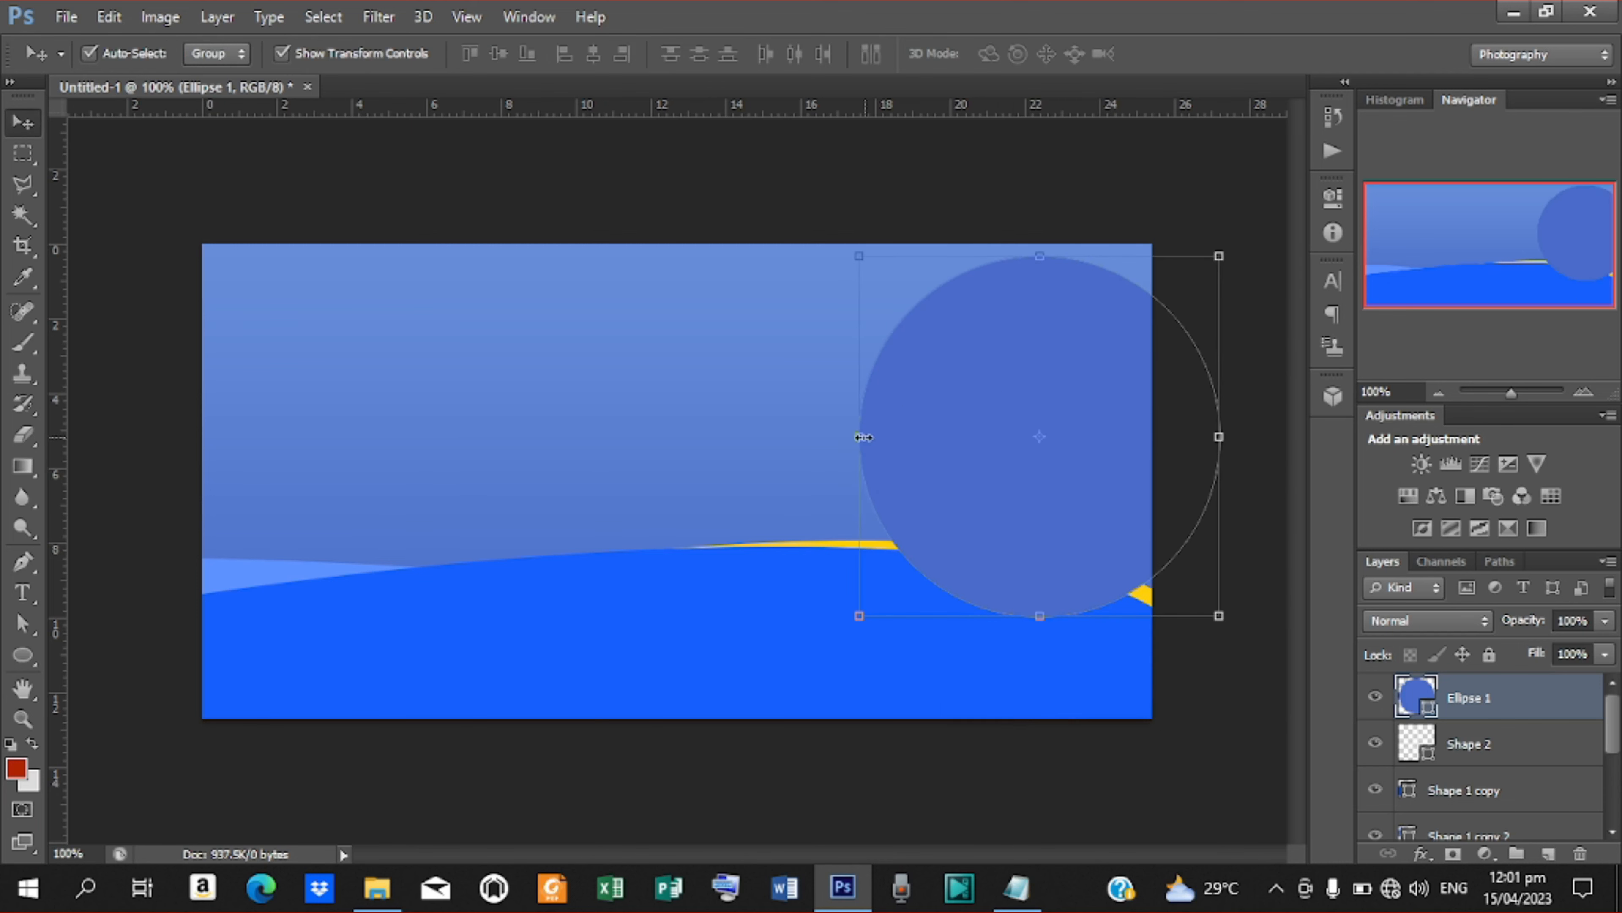
Narrow the circle to about 83% width, and shift the resulting ellipse slightly left and down
{"action": "left_click_drag", "start_coordinate": [859, 437], "coordinate": [919, 436]}
{"action": "left_click_drag", "start_coordinate": [1114, 495], "coordinate": [1084, 509]}
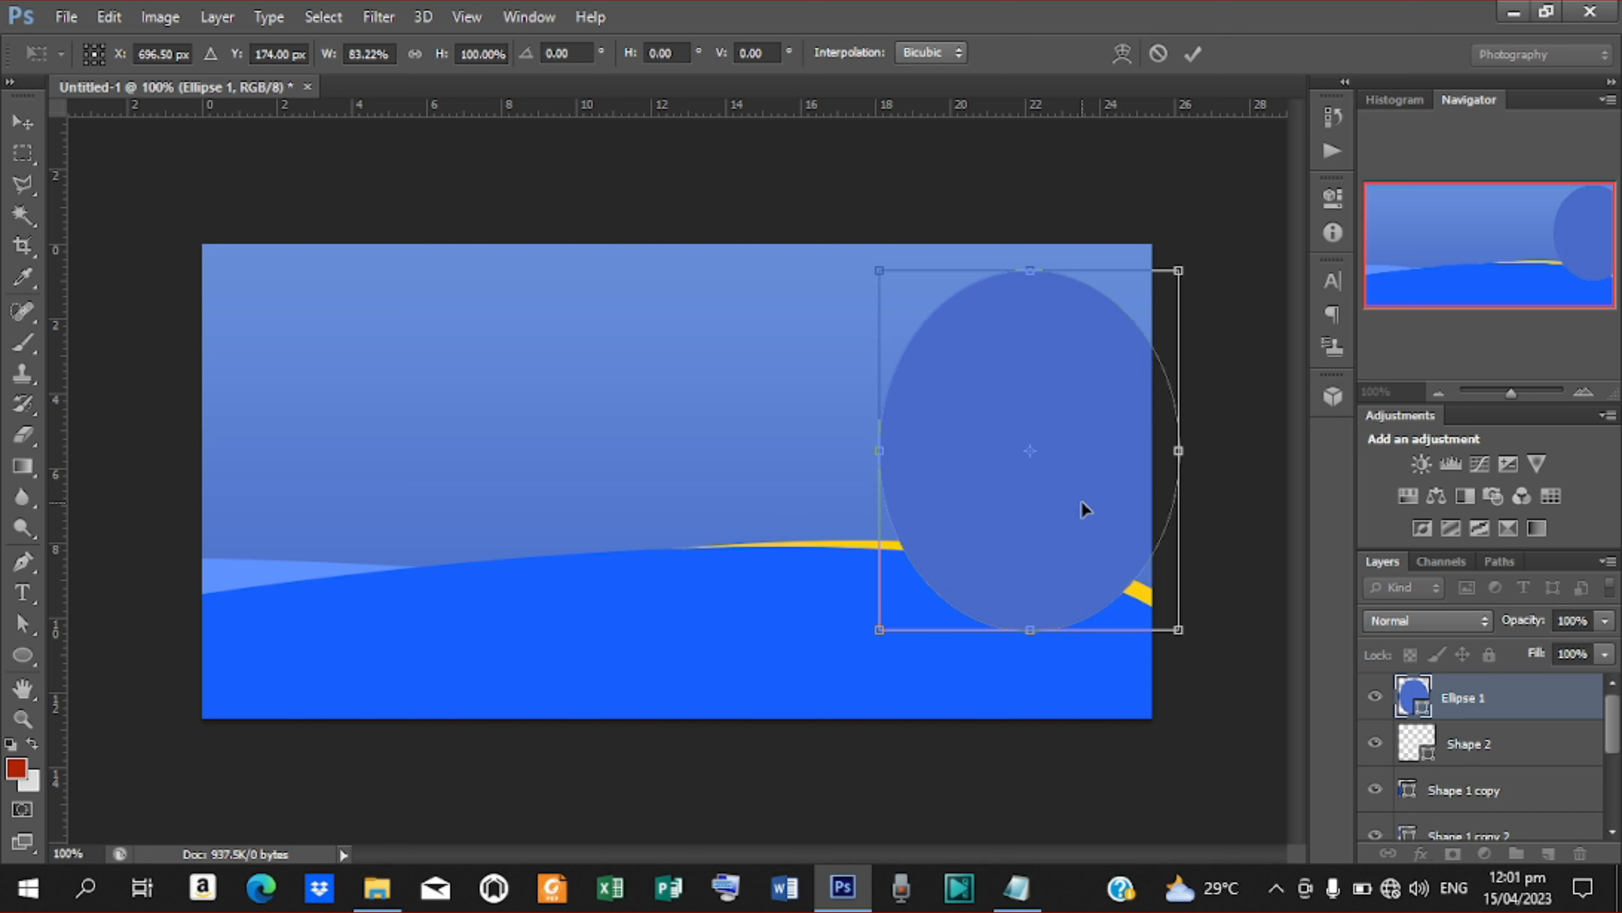
{"action": "left_click", "coordinate": [1193, 53]}
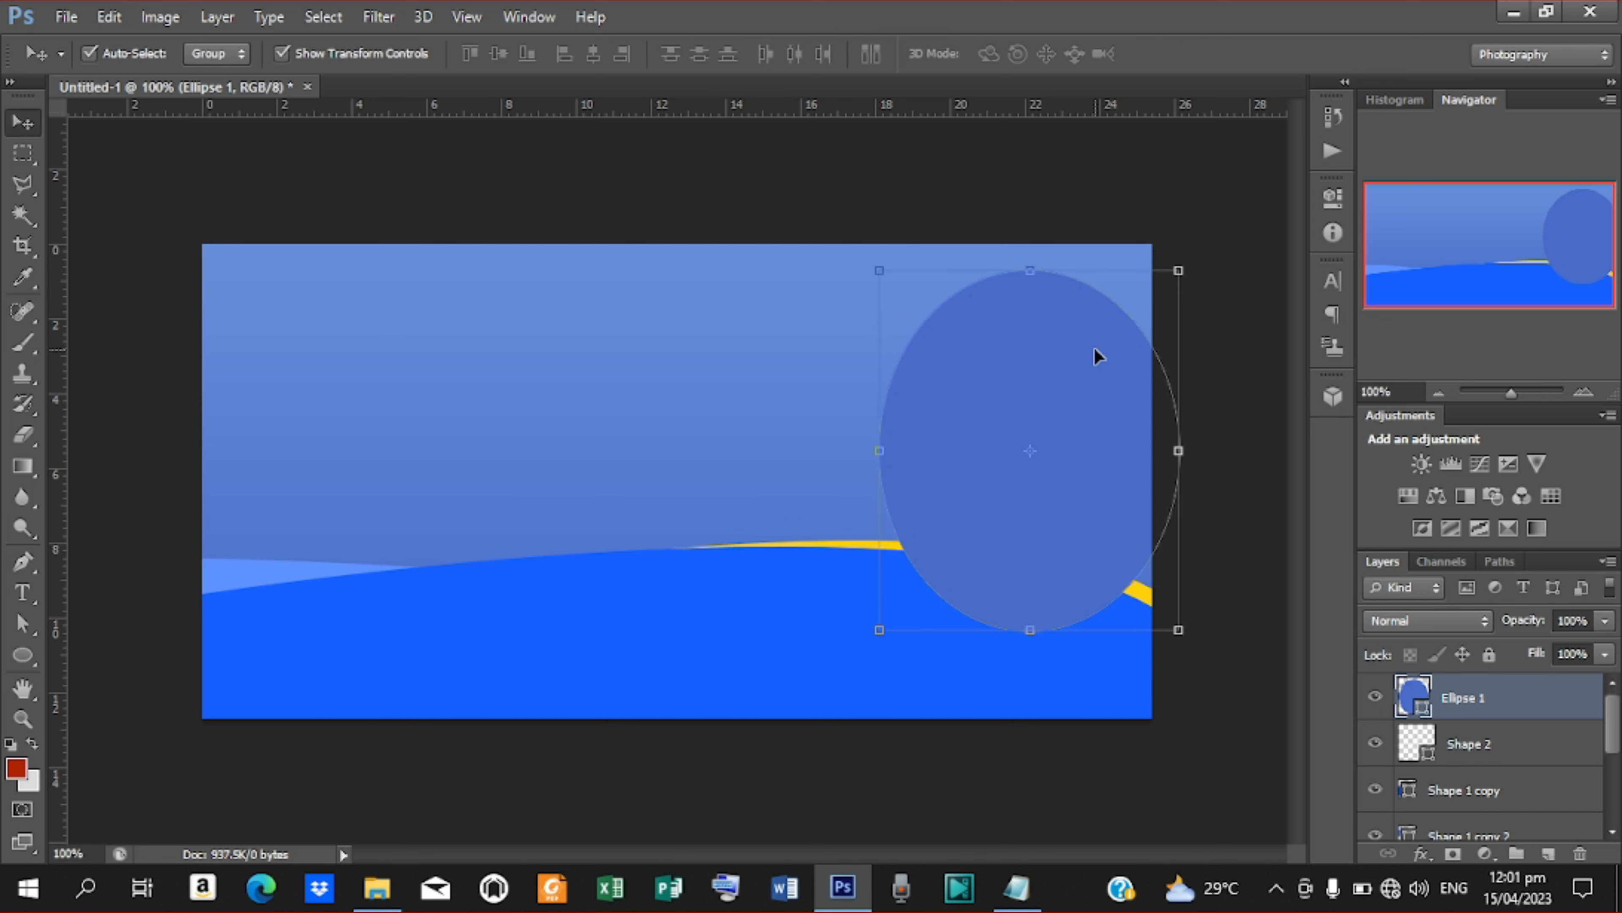
Duplicate the ellipse and move the copy across to overlap the banner's left edge
{"action": "key", "text": "ctrl+j"}
{"action": "left_click_drag", "start_coordinate": [1095, 350], "coordinate": [379, 369]}
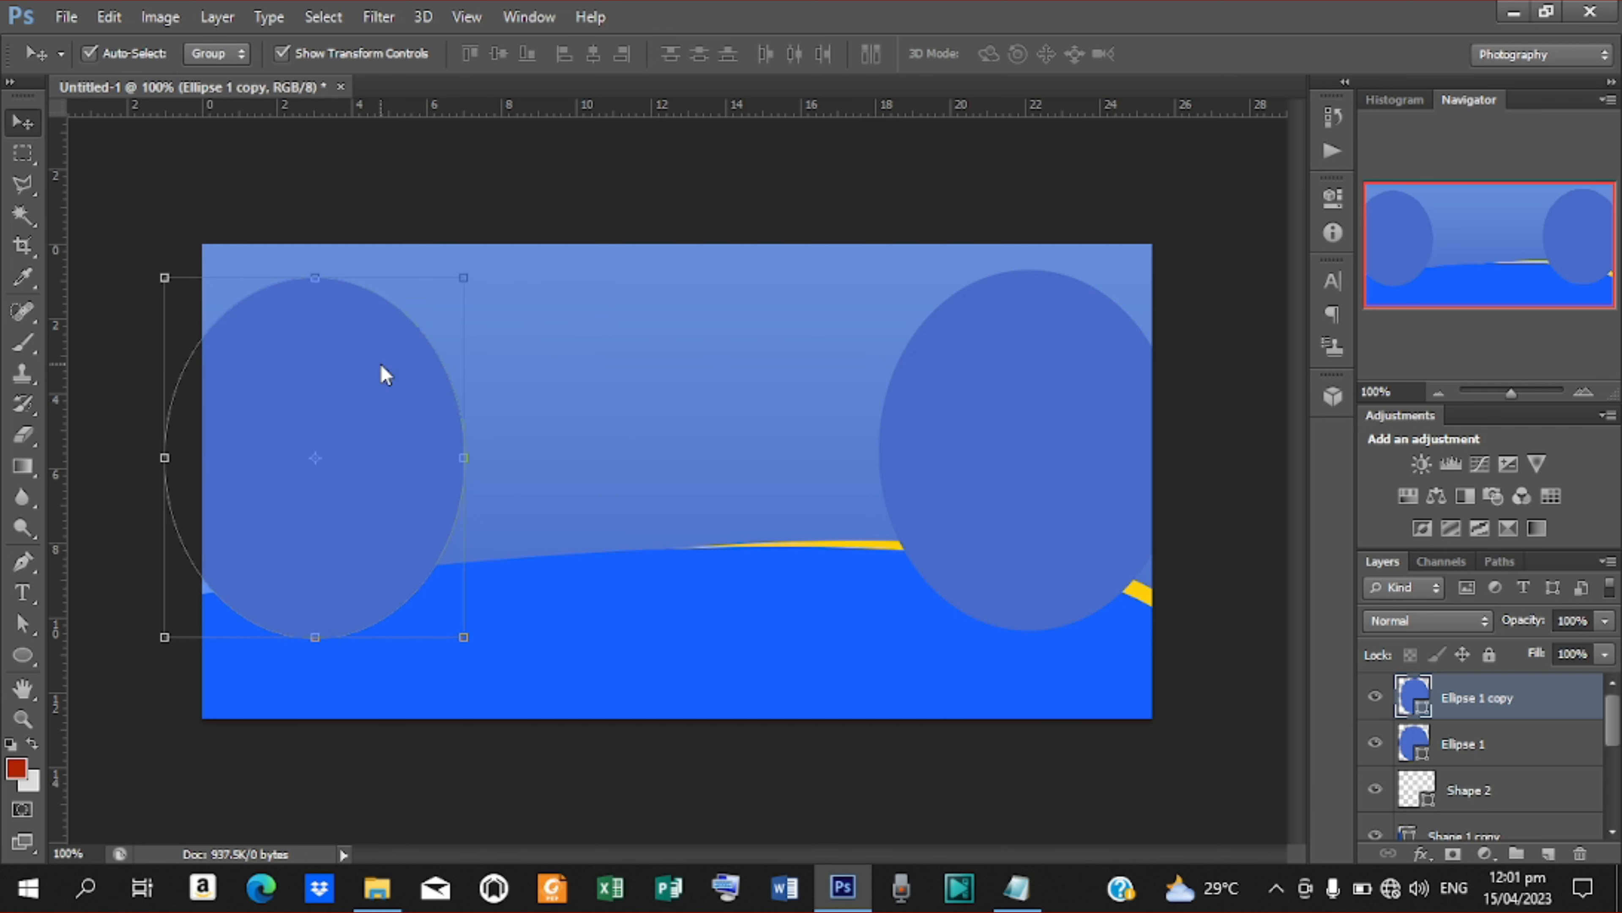
{"action": "left_click", "coordinate": [381, 394]}
{"action": "key", "text": "Return"}
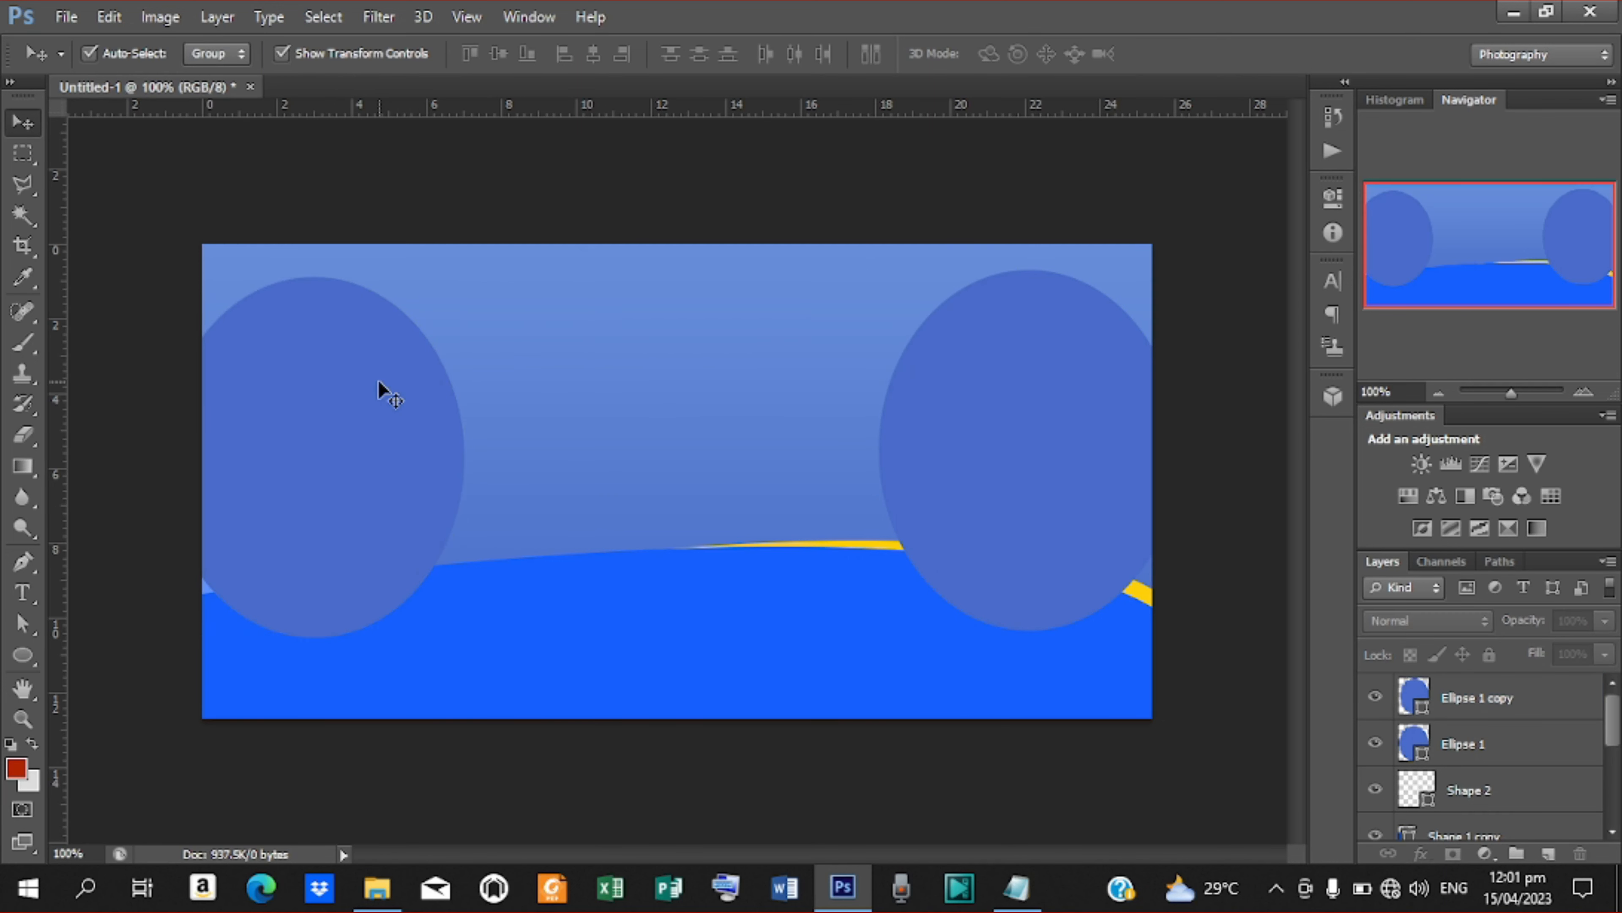
Nudge the copied ellipse a few pixels up and about 10 px right to balance it with the original ellipse
{"action": "left_click", "coordinate": [376, 402]}
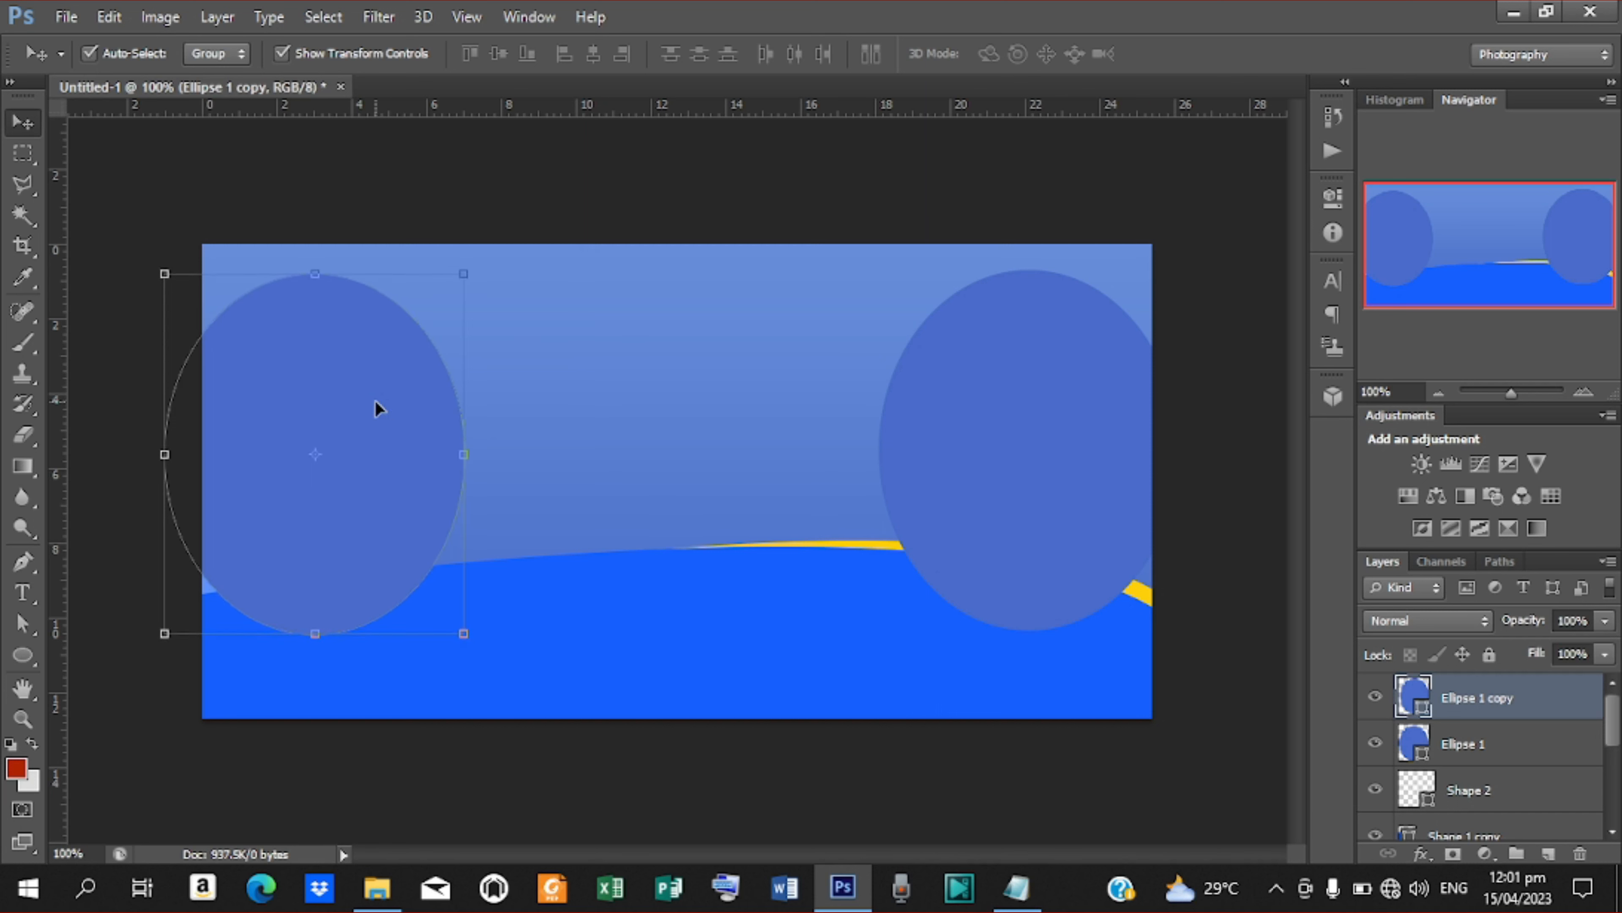
{"action": "key", "text": "Up"}
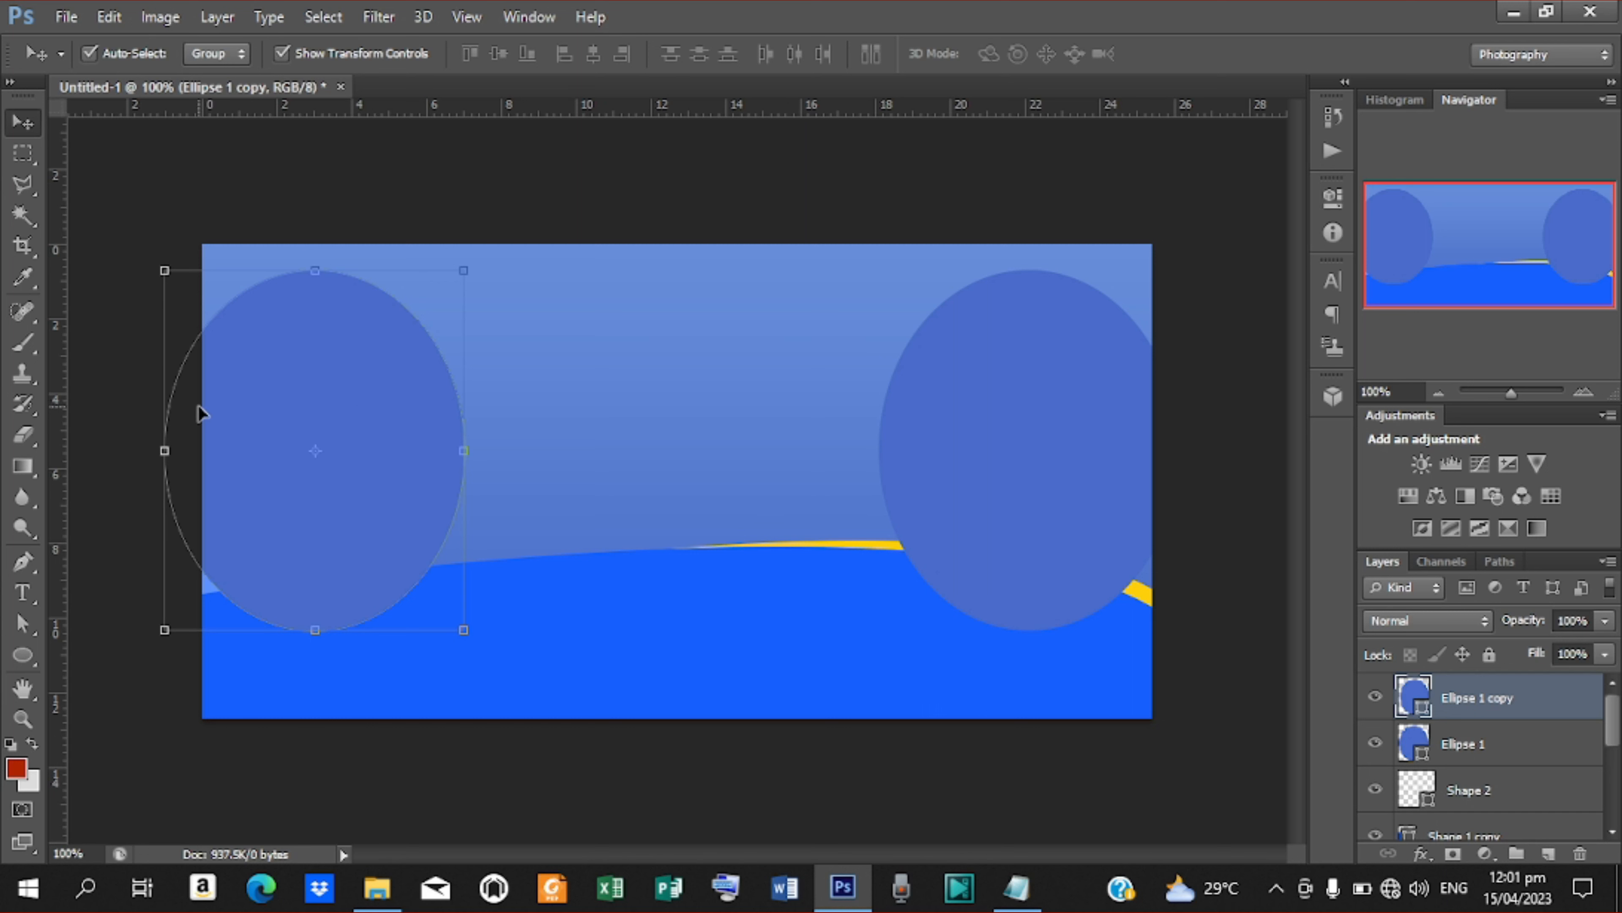
{"action": "key", "text": "Down"}
{"action": "key", "text": "Down"}
{"action": "key", "text": "Down"}
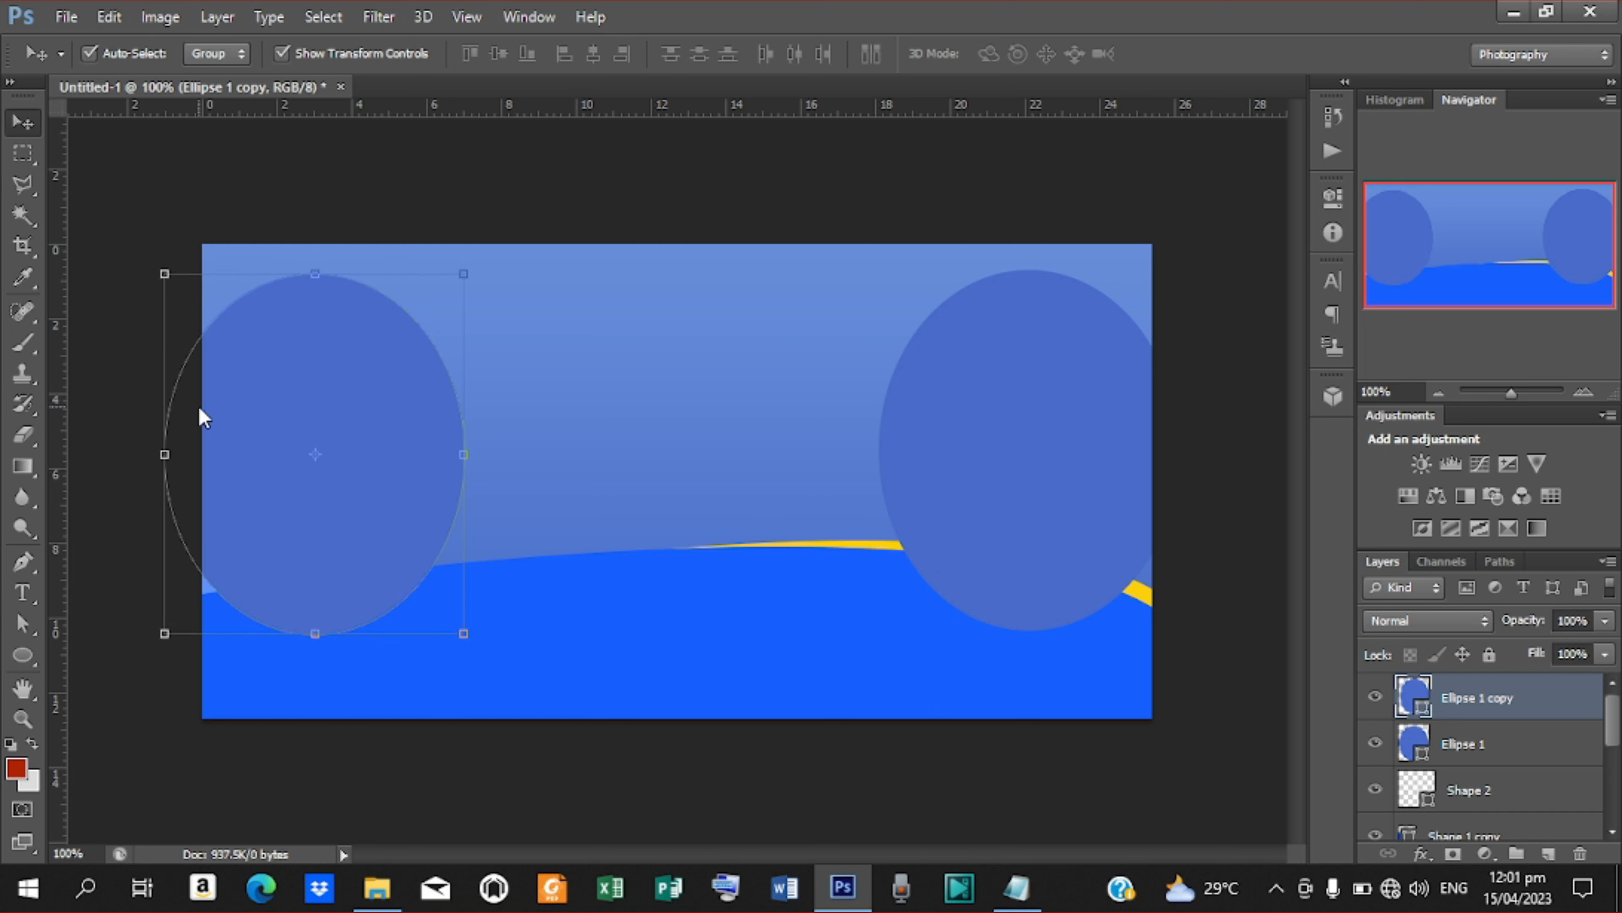
{"action": "key", "text": "Up"}
{"action": "key", "text": "Right"}
{"action": "key", "text": "Right"}
{"action": "key", "text": "Right"}
{"action": "key", "text": "Right"}
{"action": "key", "text": "Right"}
{"action": "key", "text": "Right"}
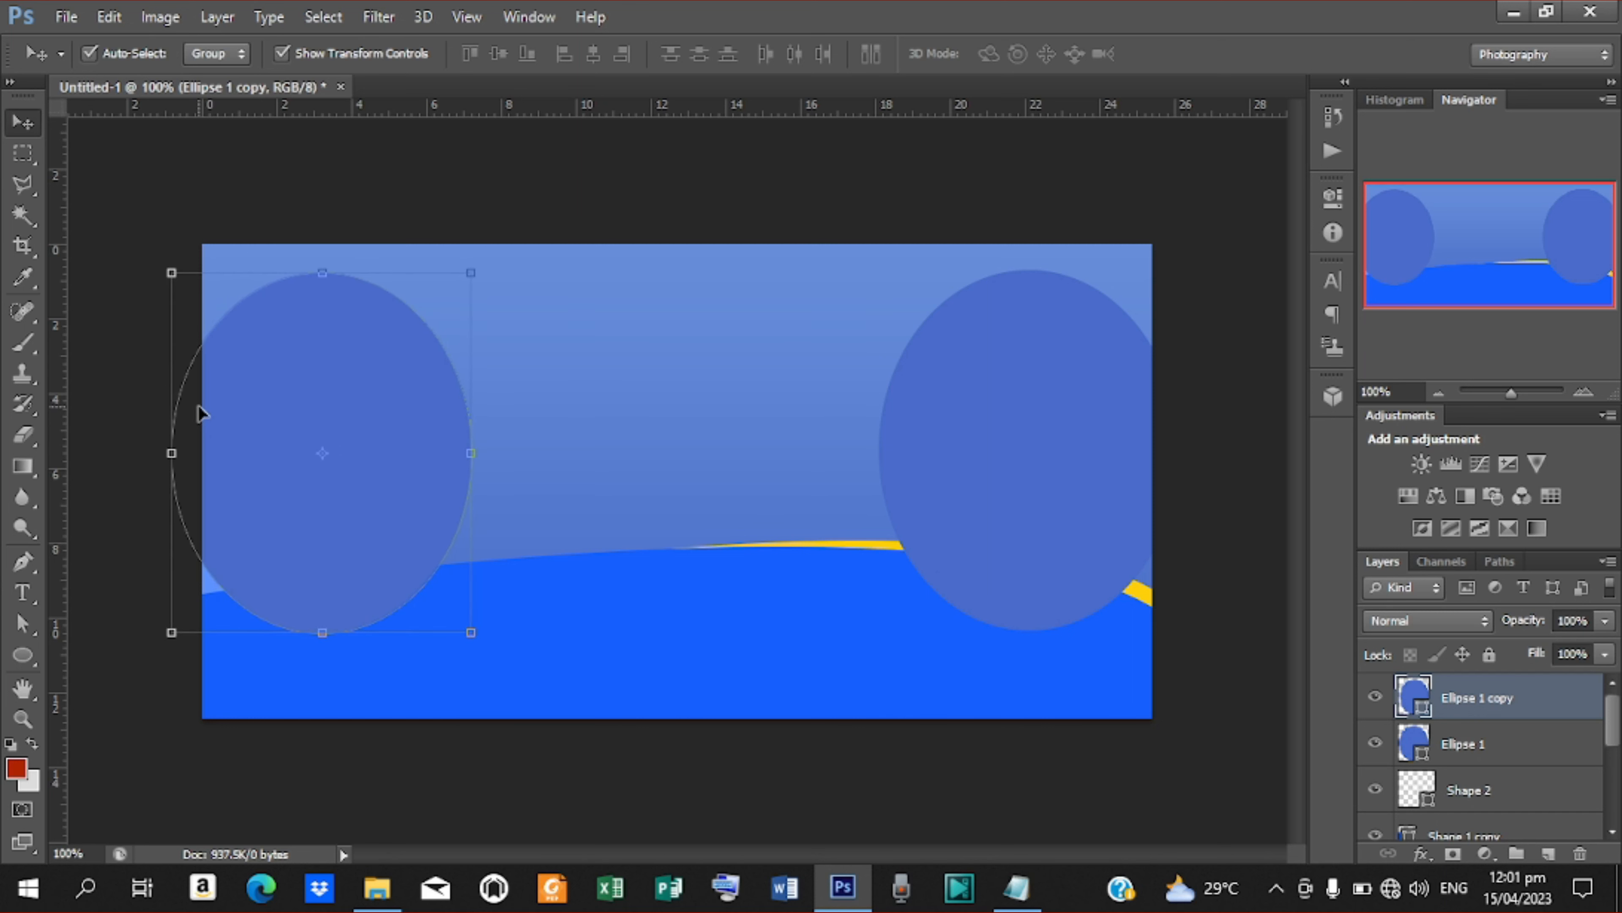
{"action": "key", "text": "Right"}
{"action": "key", "text": "Right"}
{"action": "key", "text": "Right"}
{"action": "key", "text": "Right"}
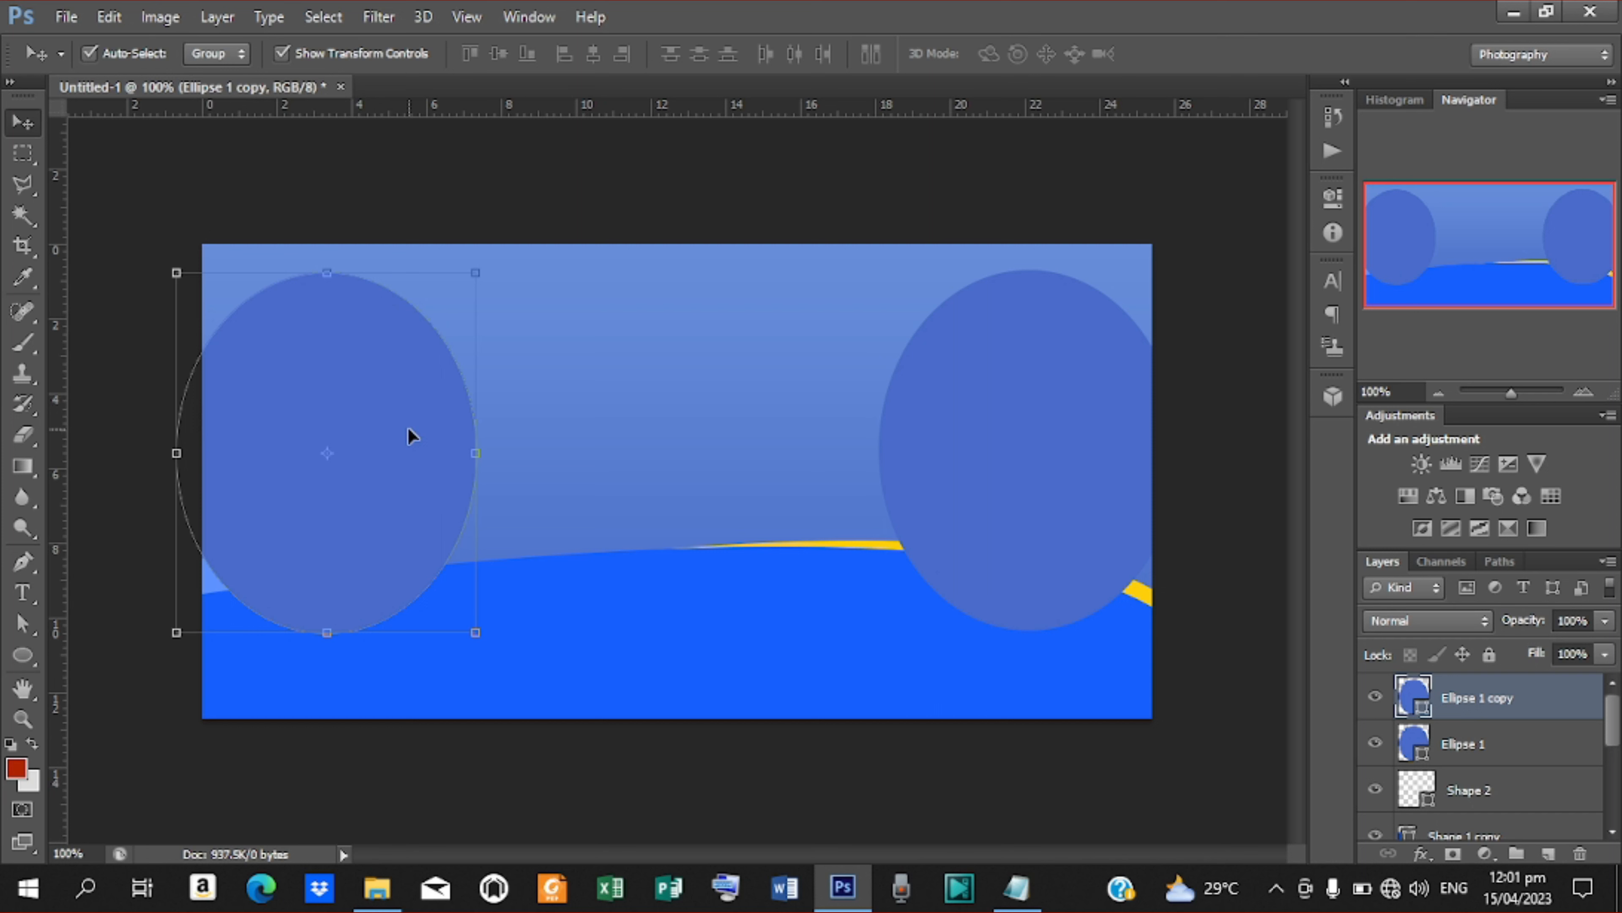
Duplicate the left ellipse and shrink the copy about its centre to roughly 92% in width and height
{"action": "key", "text": "ctrl+j"}
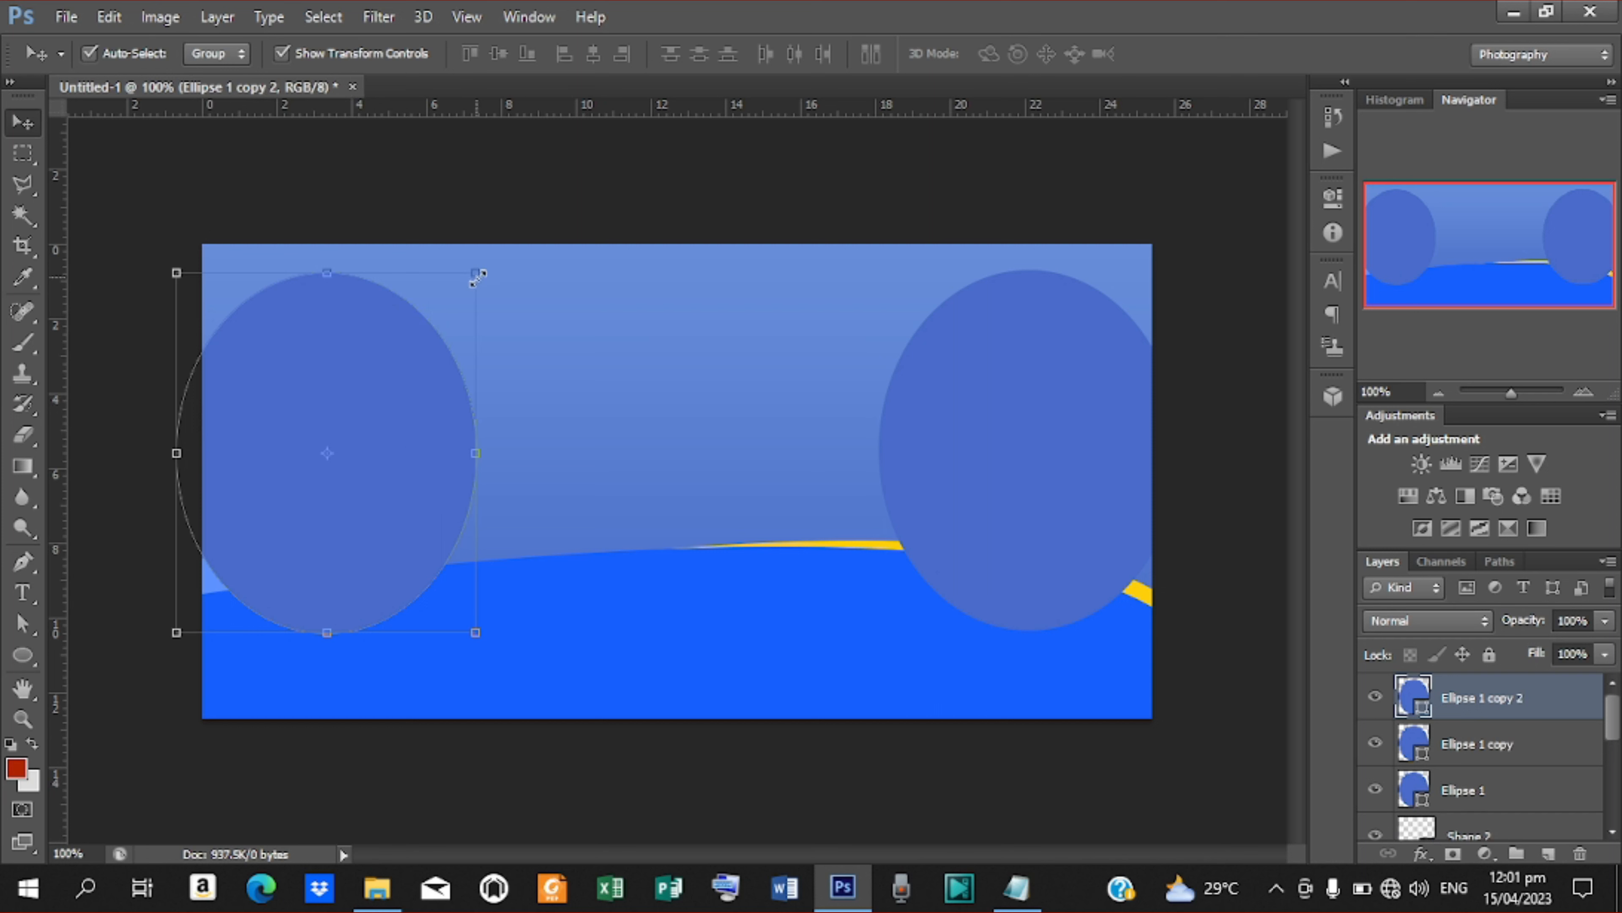
{"action": "left_click_drag", "start_coordinate": [478, 275], "coordinate": [465, 289]}
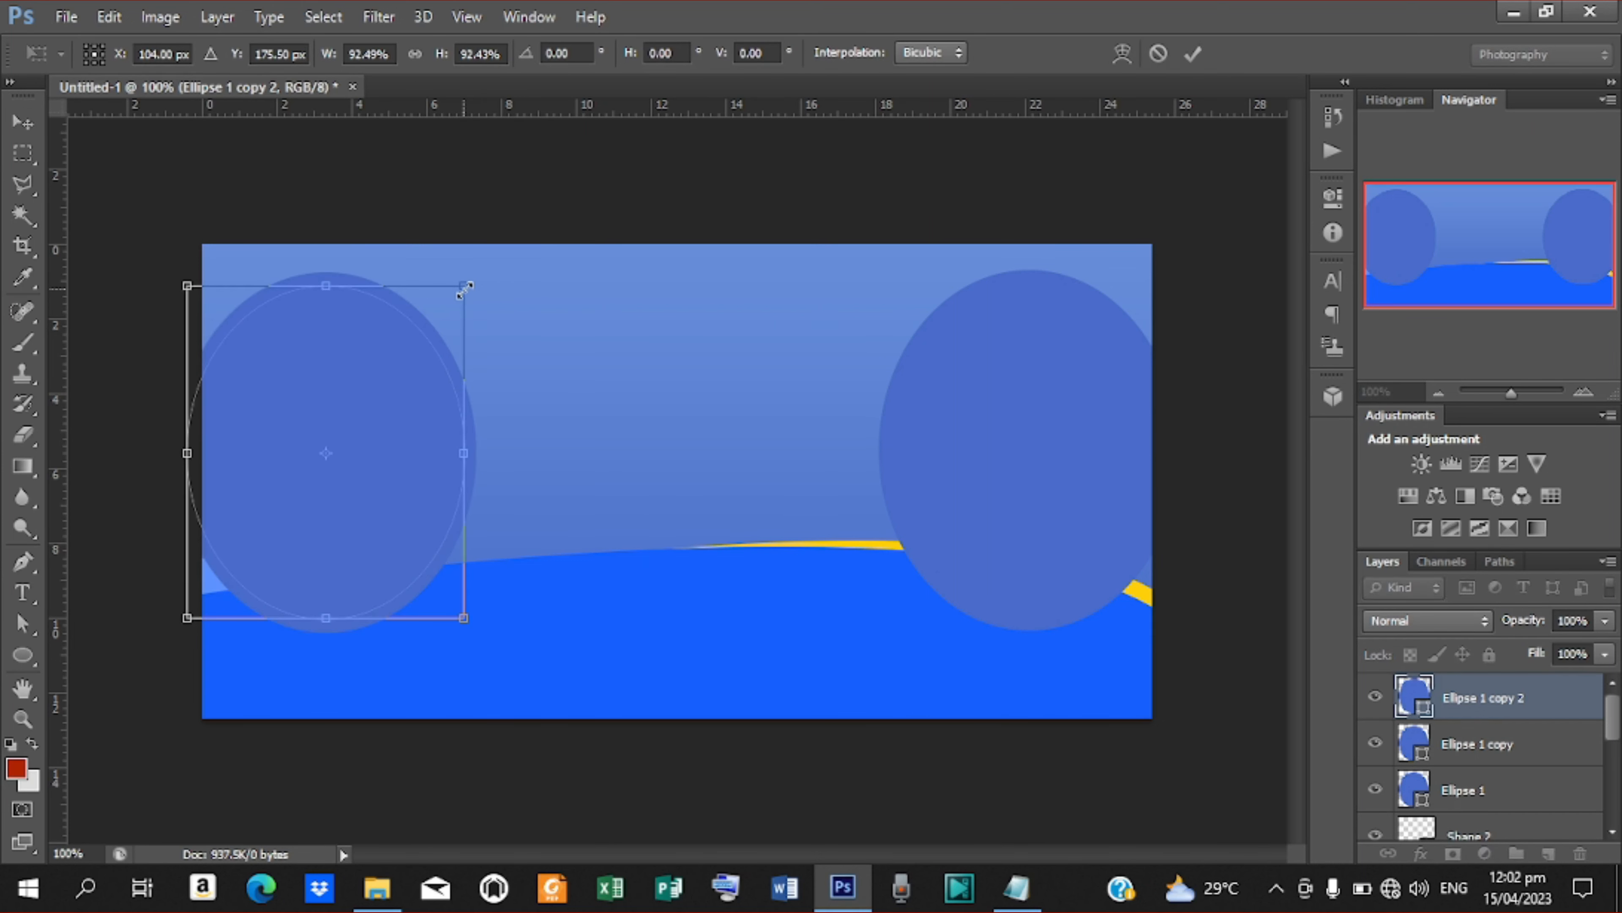
{"action": "left_click", "coordinate": [1195, 55]}
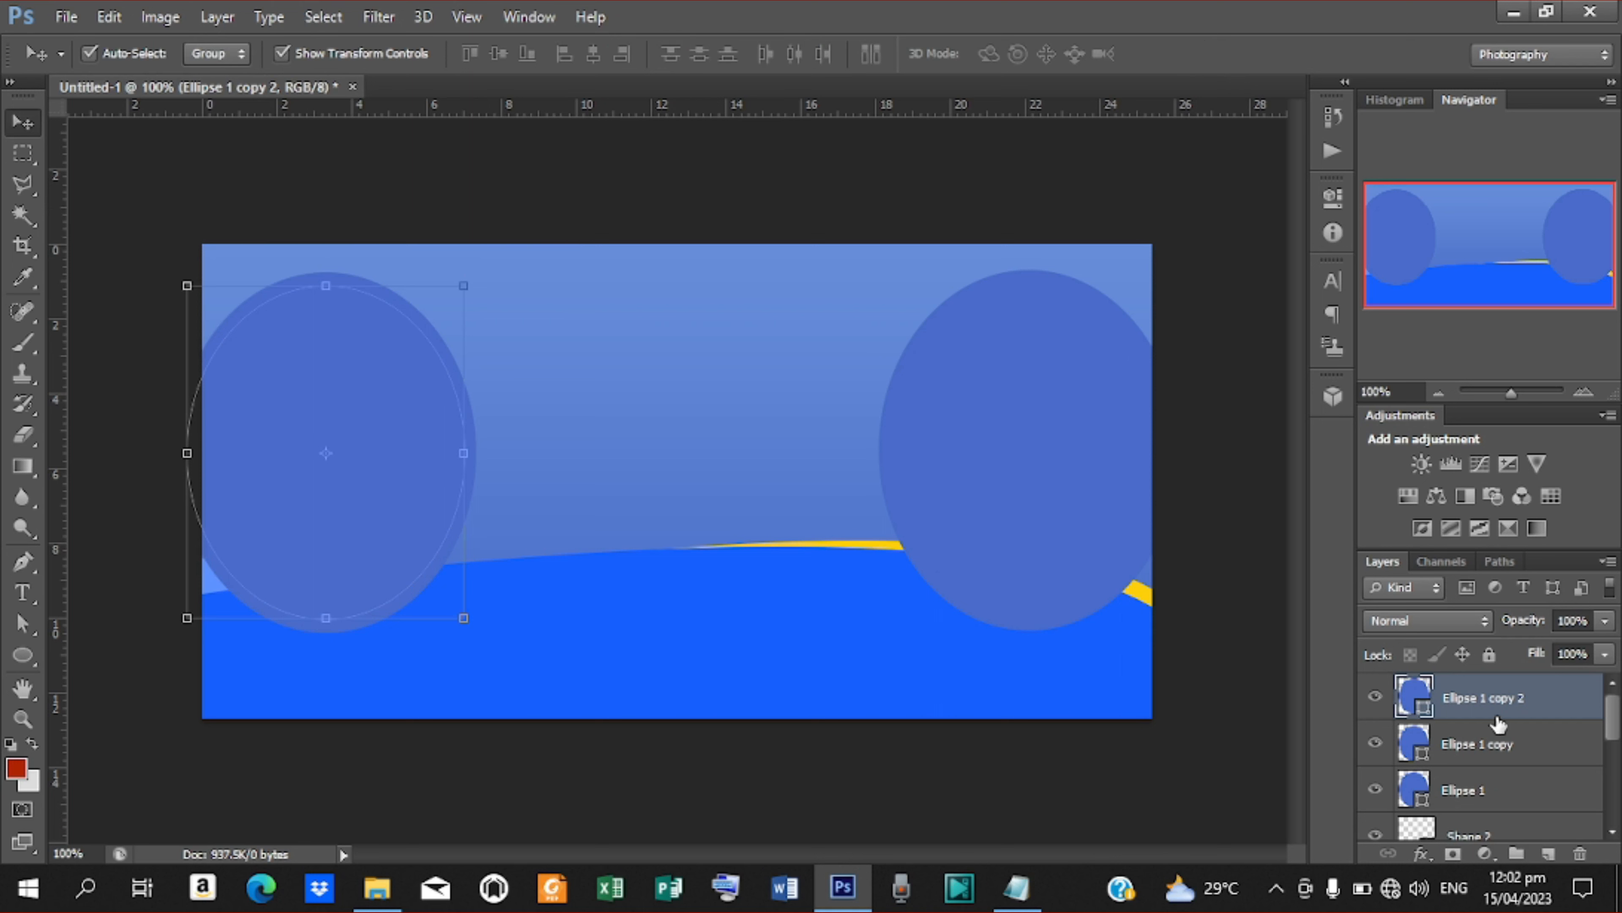
Fill the smaller left ellipse with dark brown 451a00
{"action": "double_click", "coordinate": [1419, 708]}
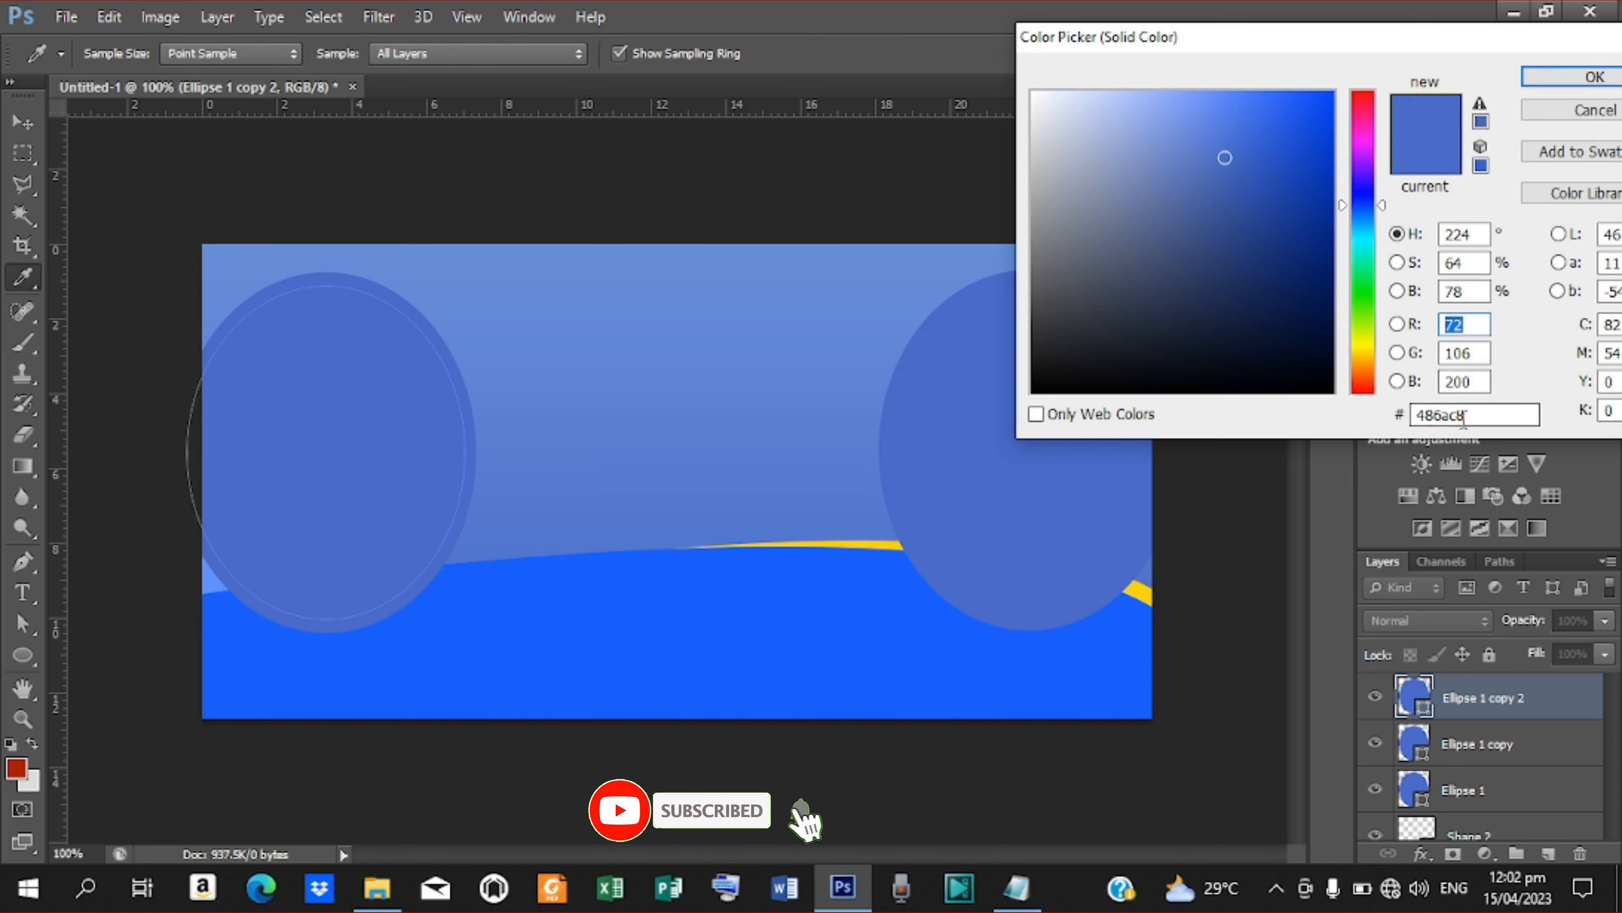
{"action": "left_click_drag", "start_coordinate": [1470, 416], "coordinate": [1374, 419]}
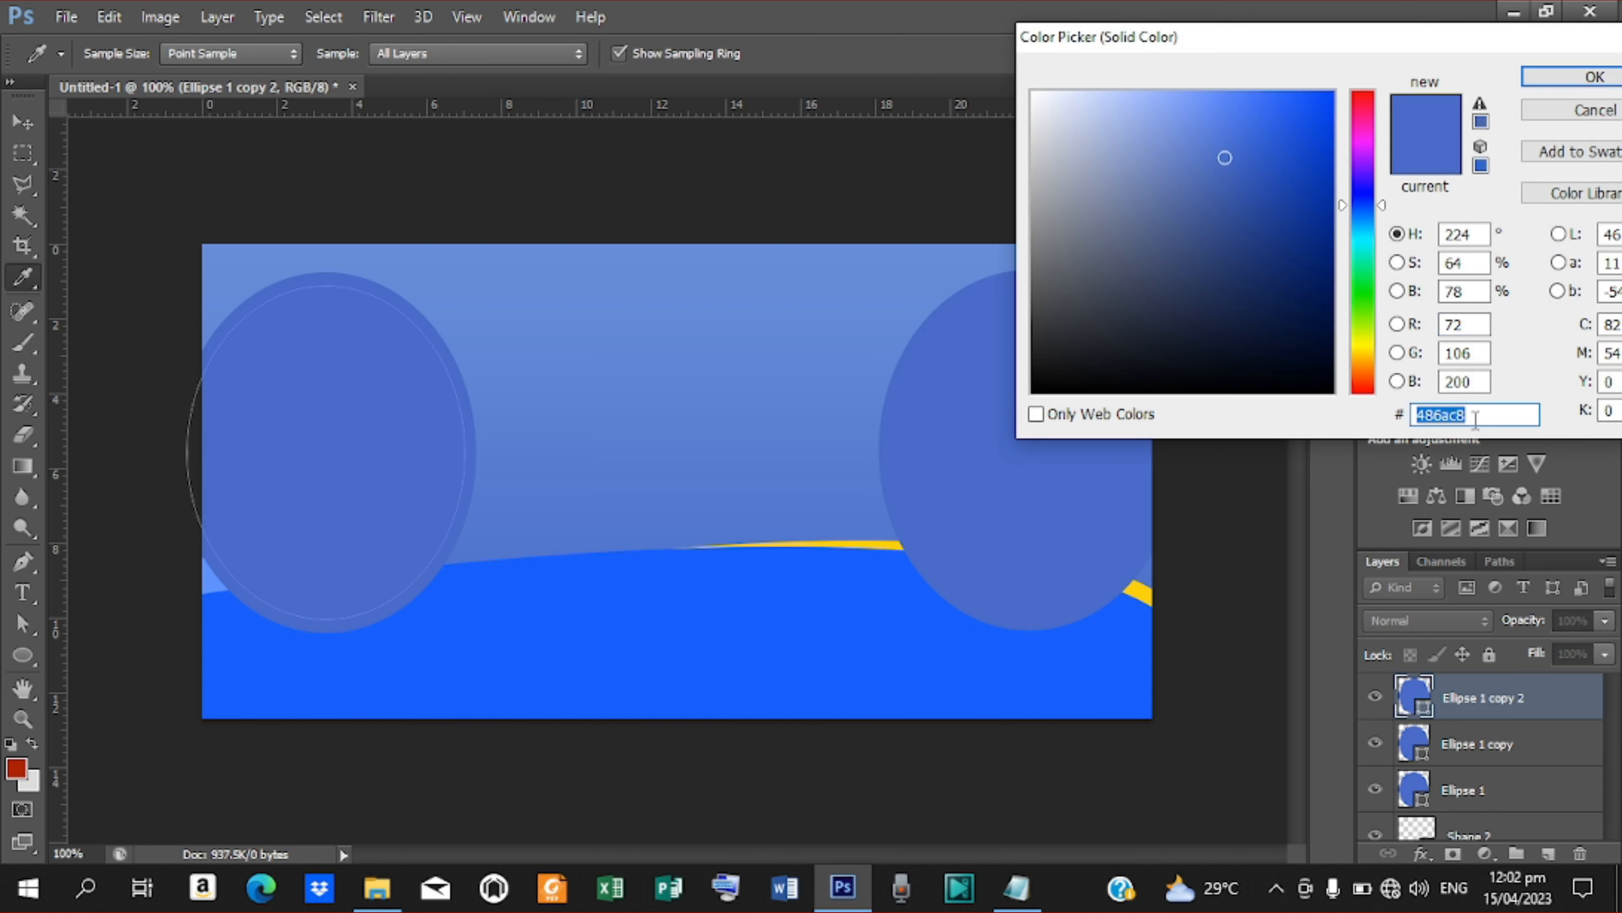
{"action": "type", "text": "45"}
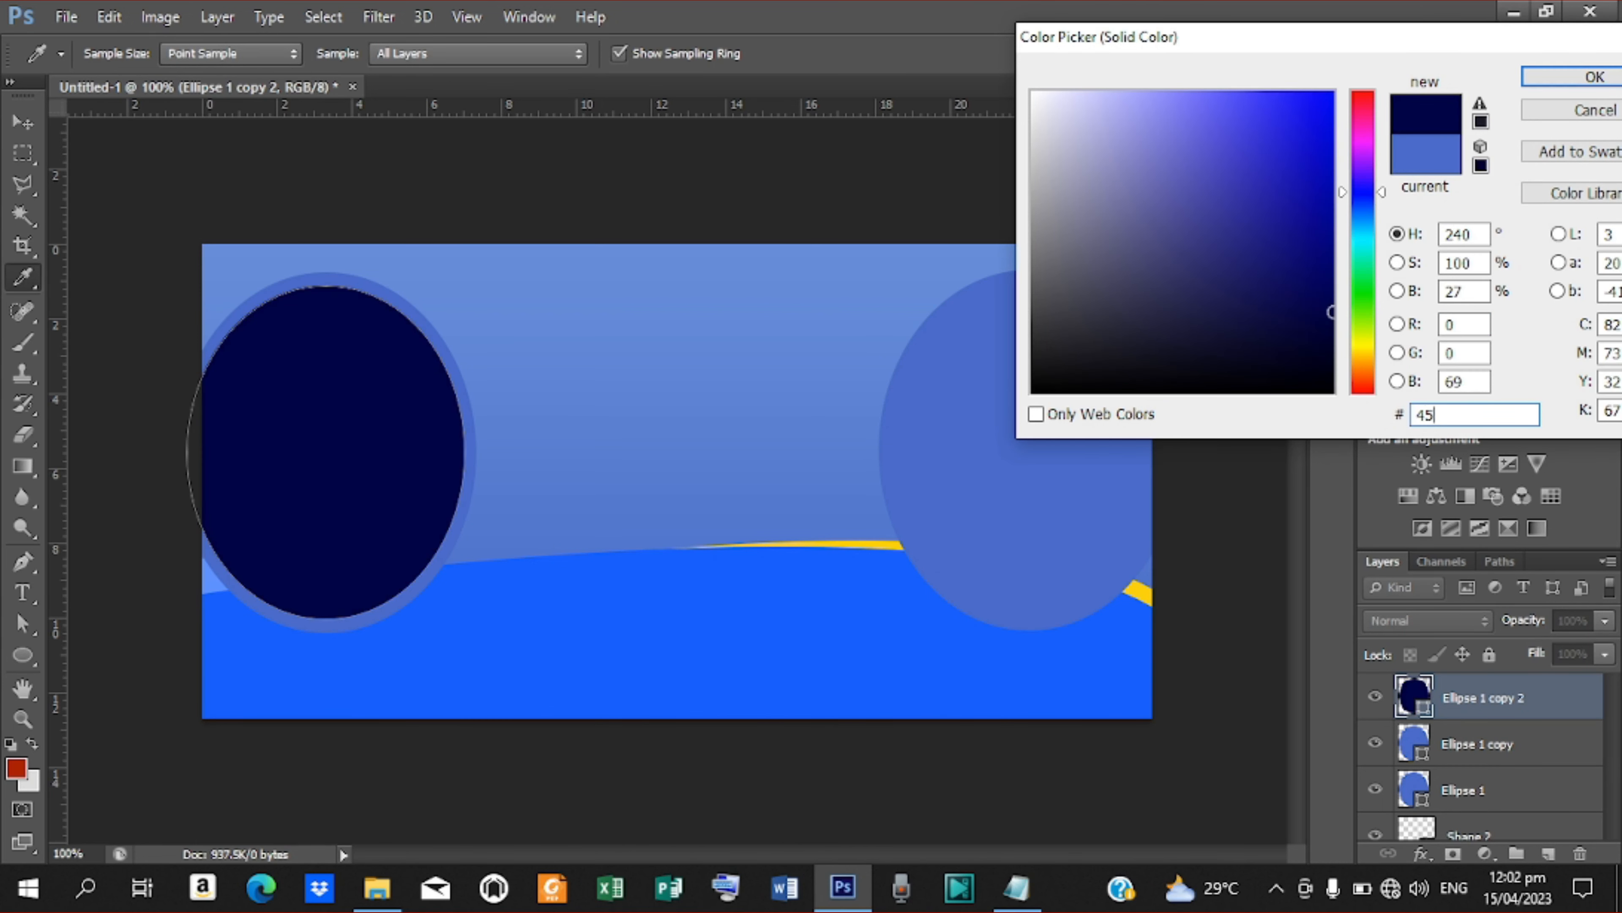
{"action": "type", "text": "1a"}
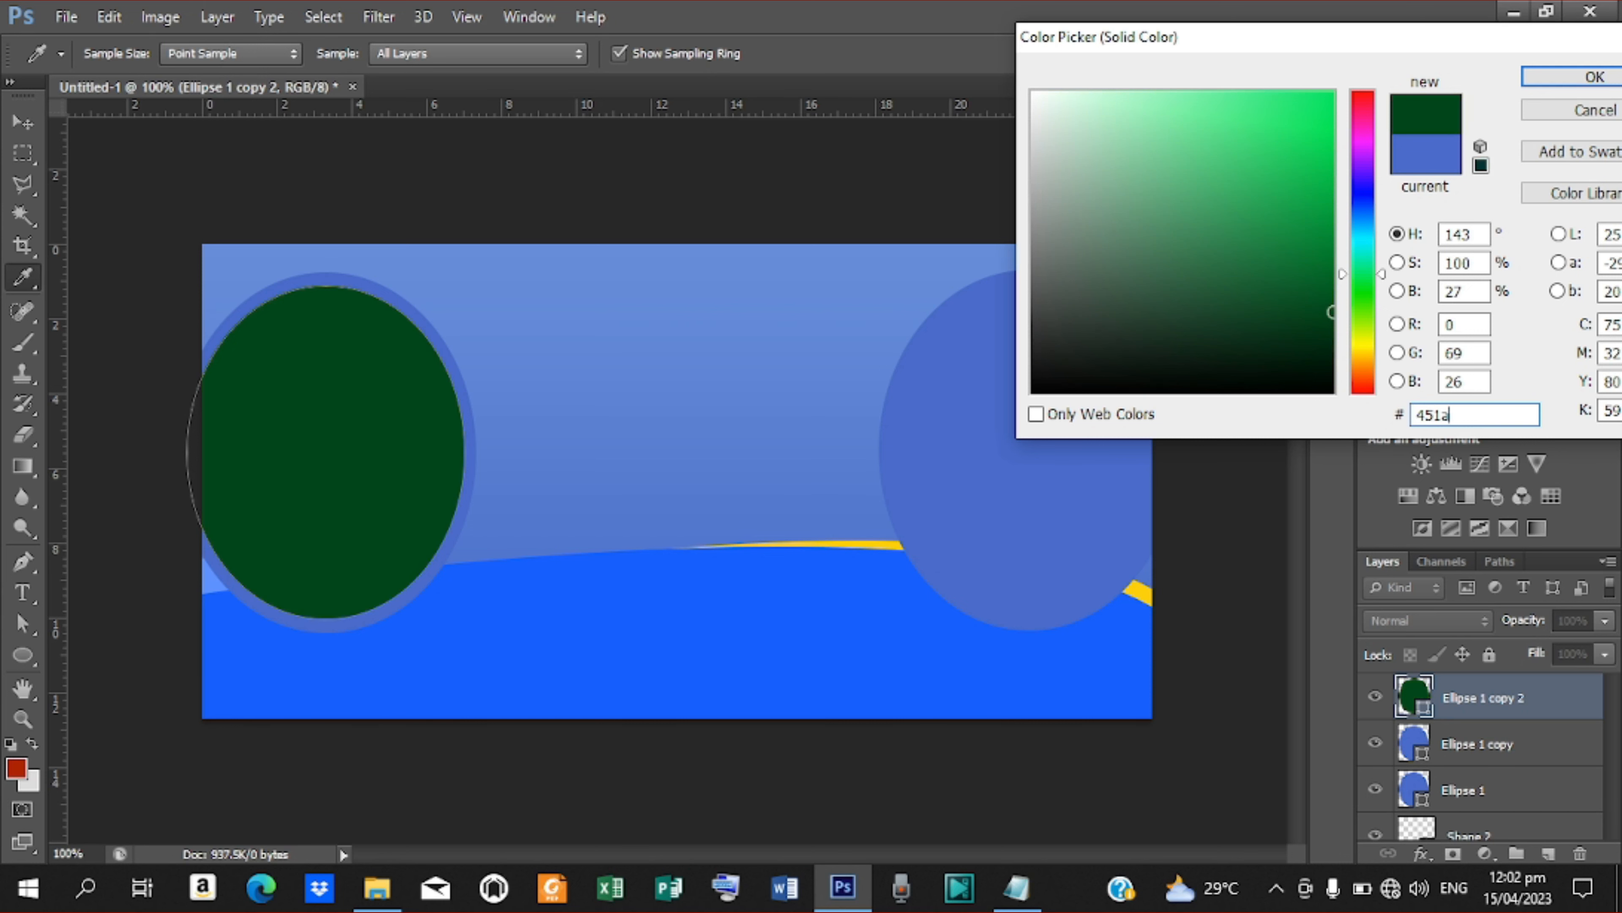
{"action": "type", "text": "00"}
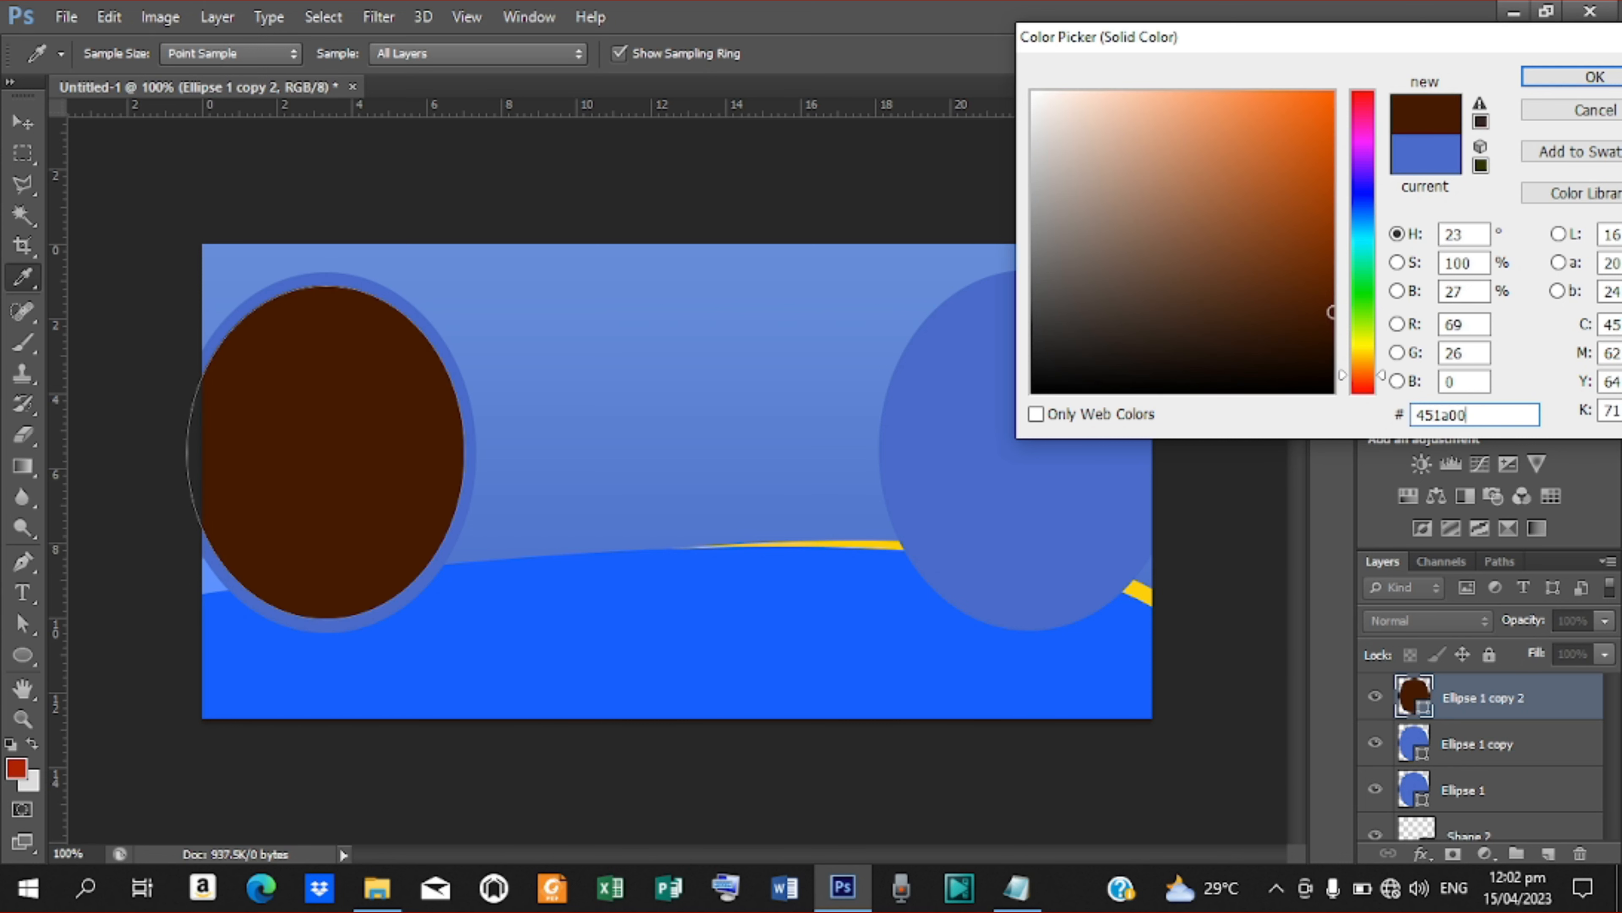
{"action": "key", "text": "Return"}
{"action": "key", "text": "v"}
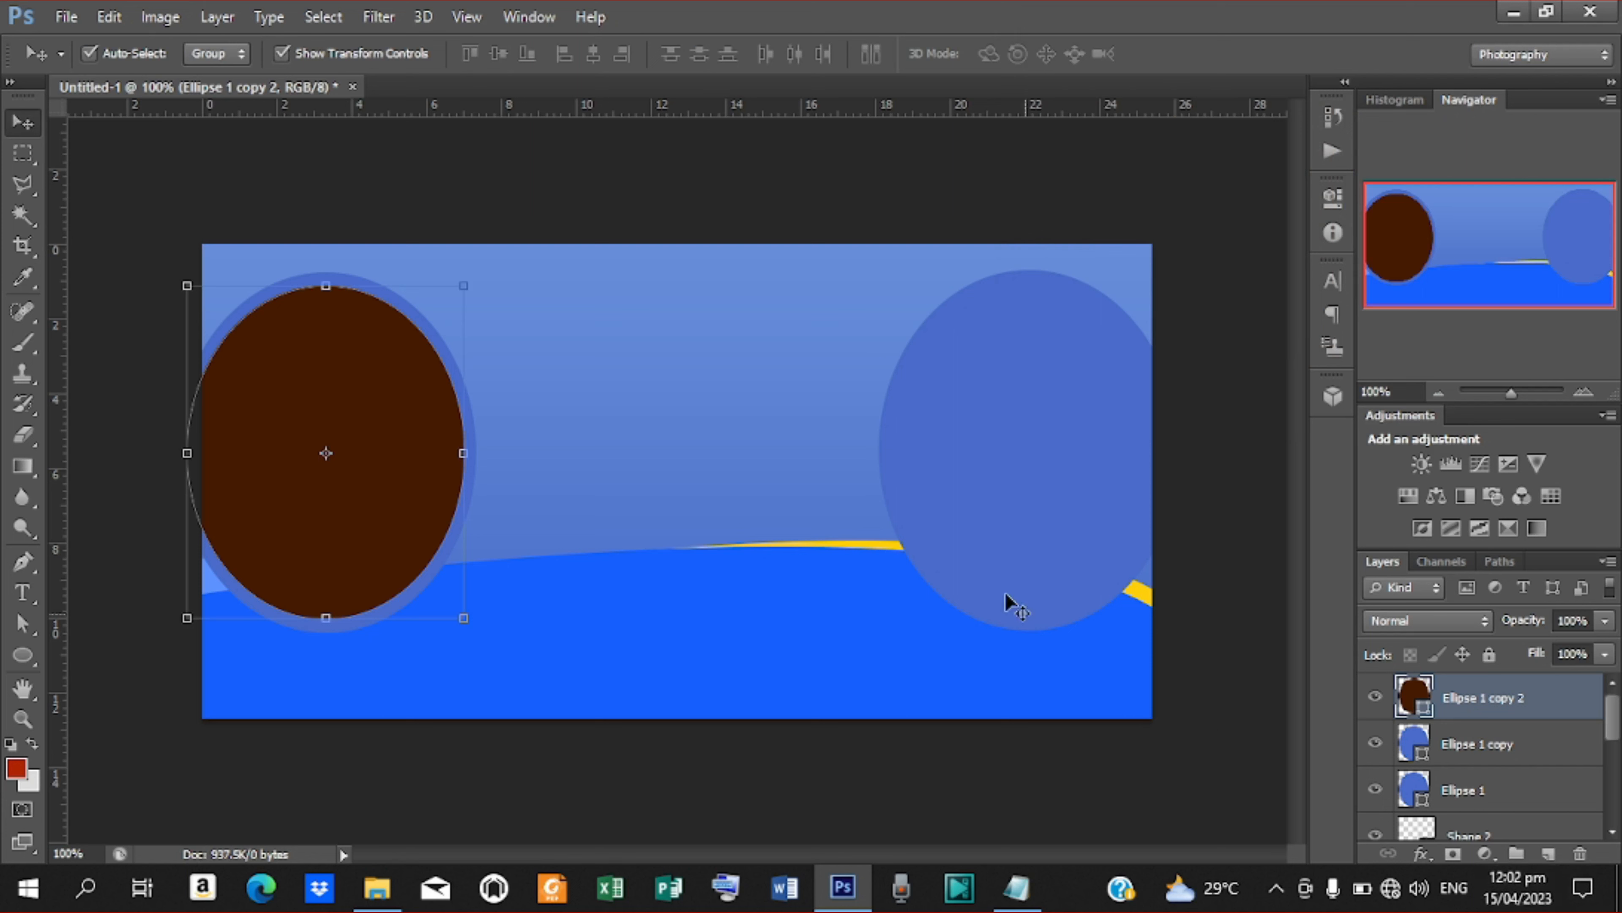
Duplicate the right ellipse and shrink the copy about its centre to about 234 × 282 px
{"action": "left_click", "coordinate": [1005, 471]}
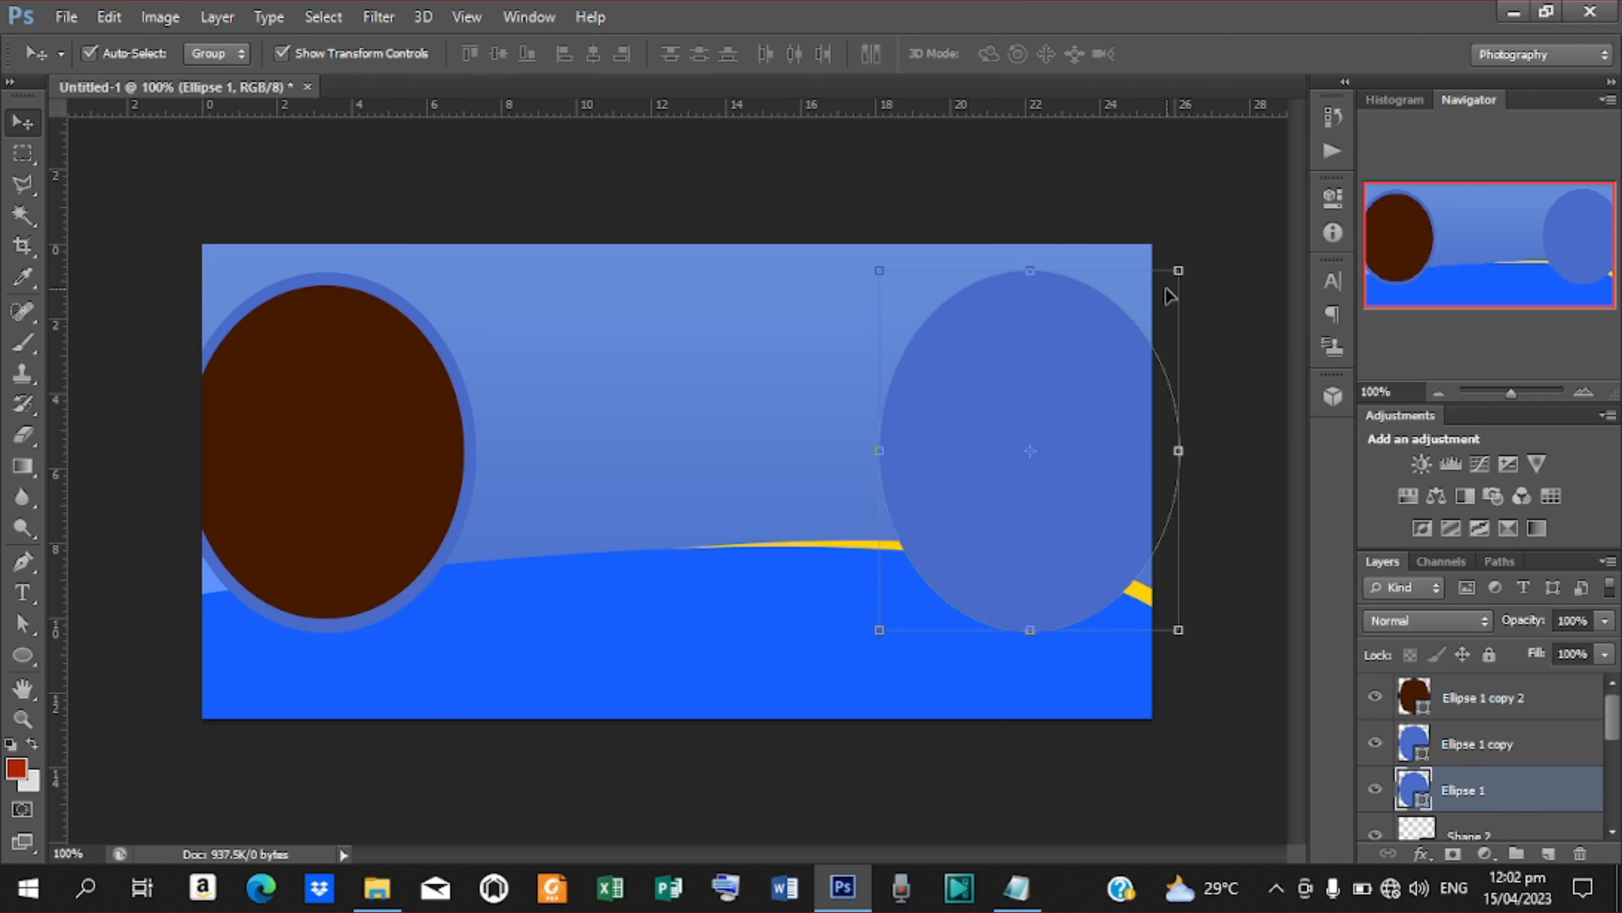
{"action": "key", "text": "ctrl+j"}
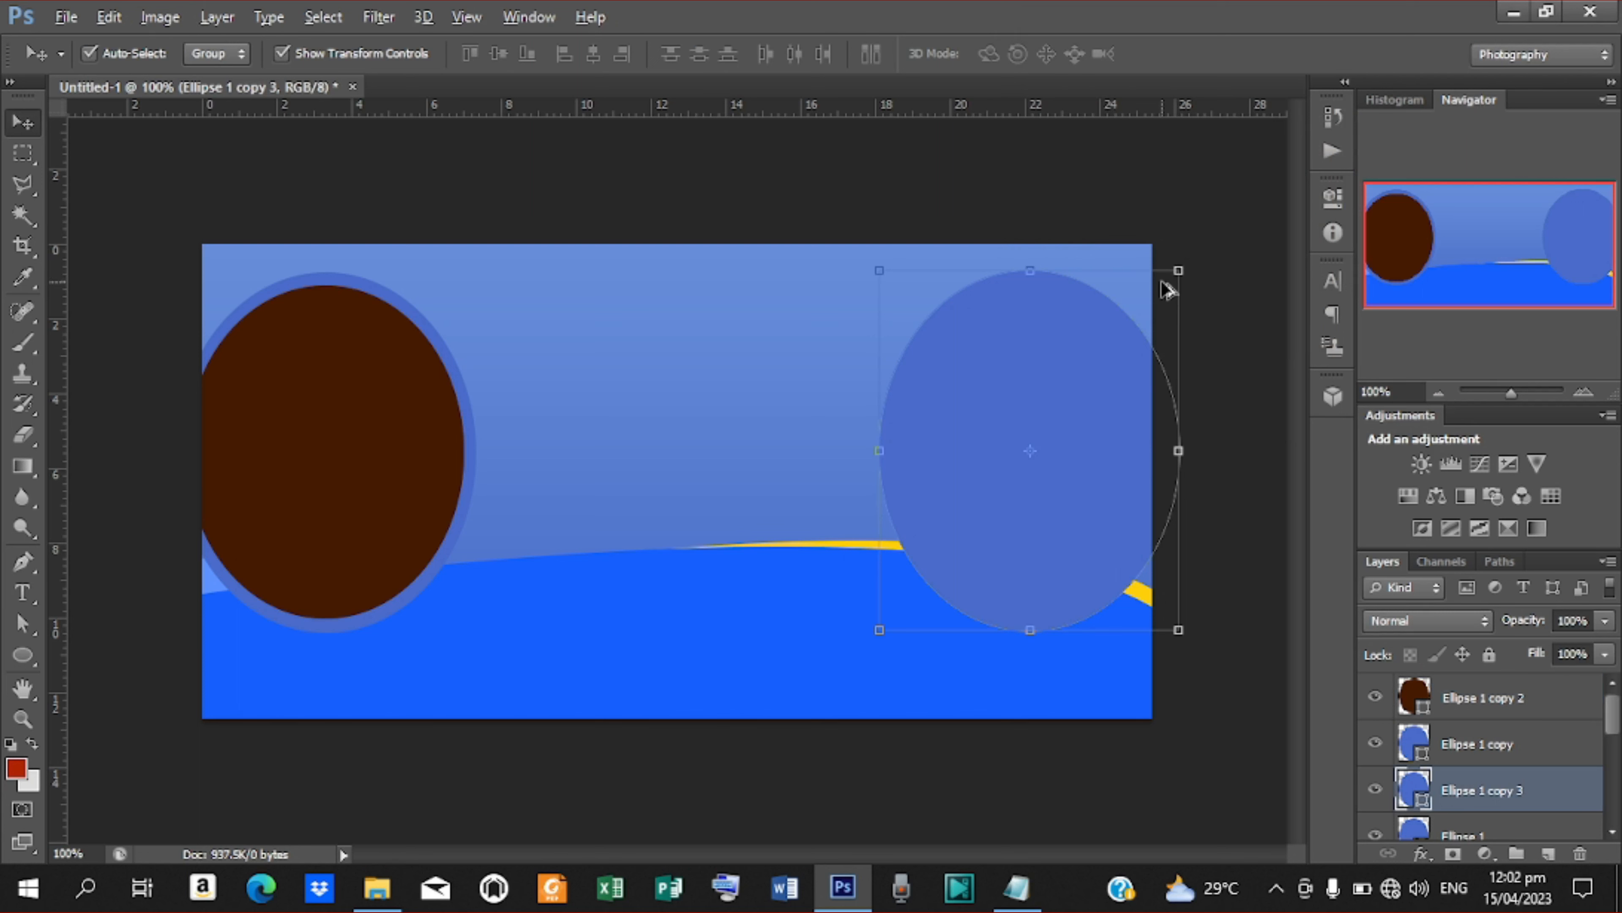
{"action": "left_click_drag", "start_coordinate": [1178, 271], "coordinate": [1167, 282]}
{"action": "left_click", "coordinate": [1193, 54]}
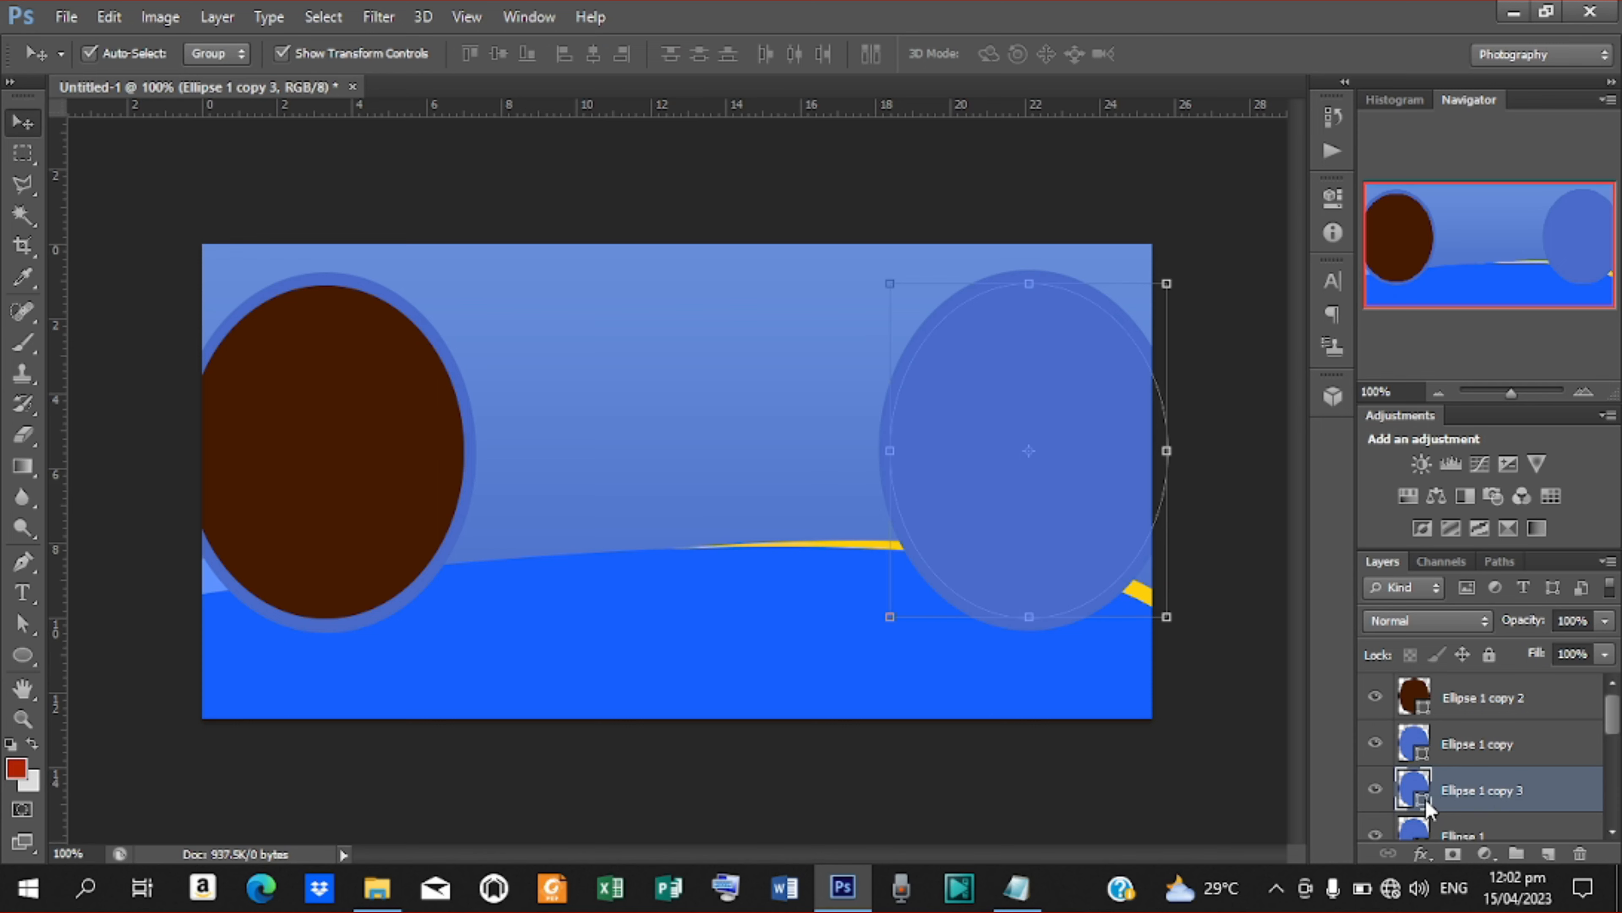
Fill the smaller right ellipse with the dark brown 451a00 sampled from the inner left ellipse
{"action": "double_click", "coordinate": [1414, 791]}
{"action": "left_click", "coordinate": [399, 483]}
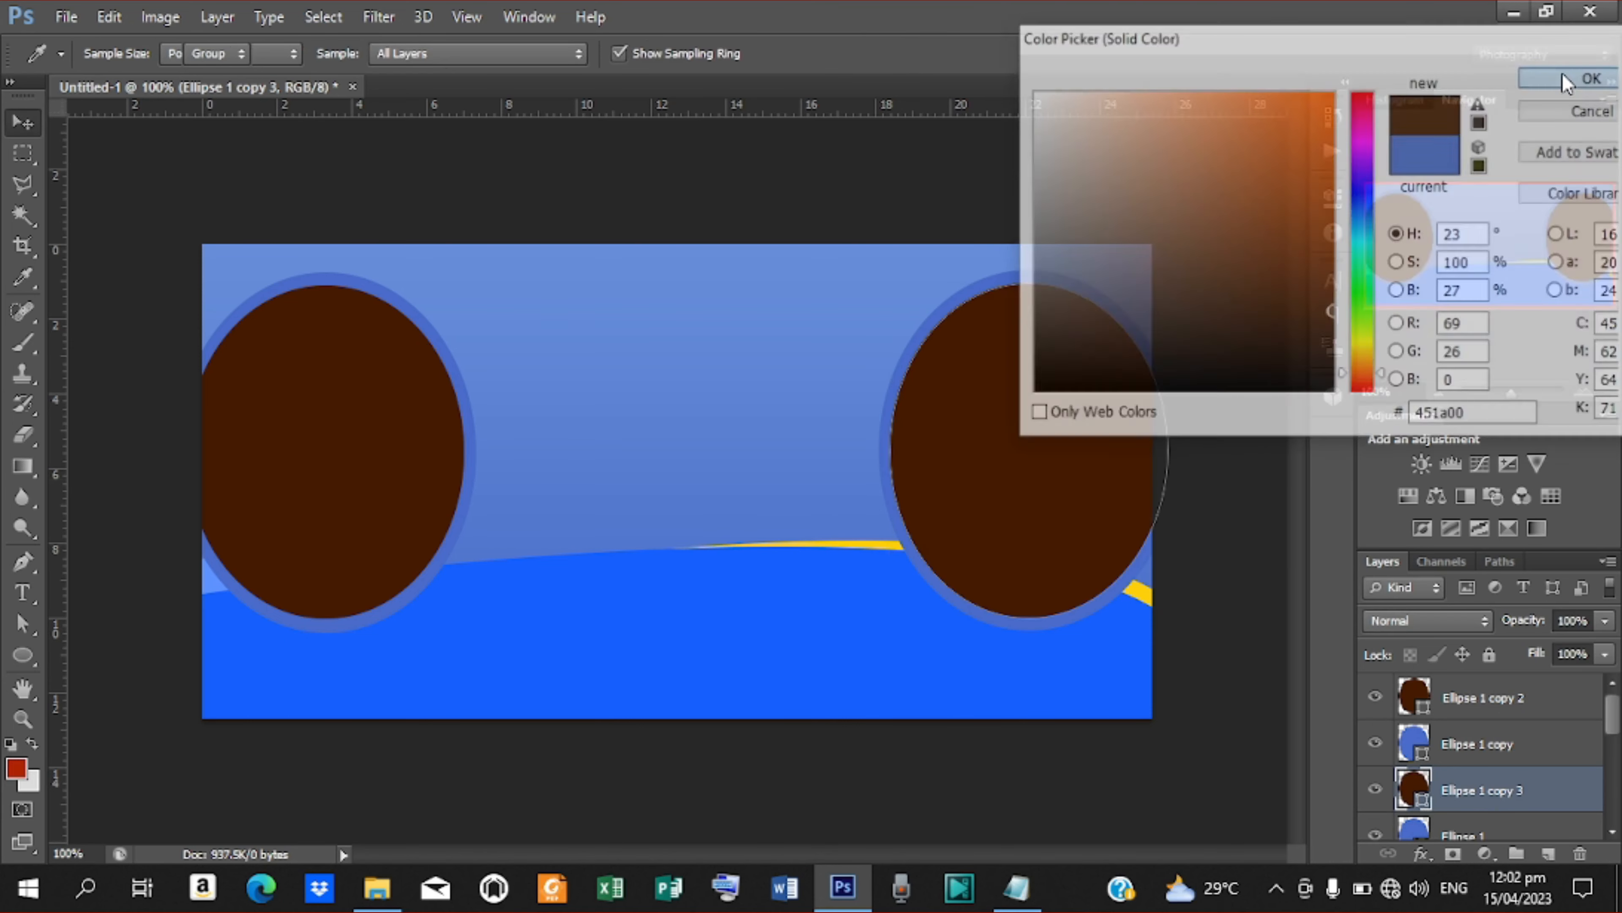
{"action": "left_click", "coordinate": [1562, 75]}
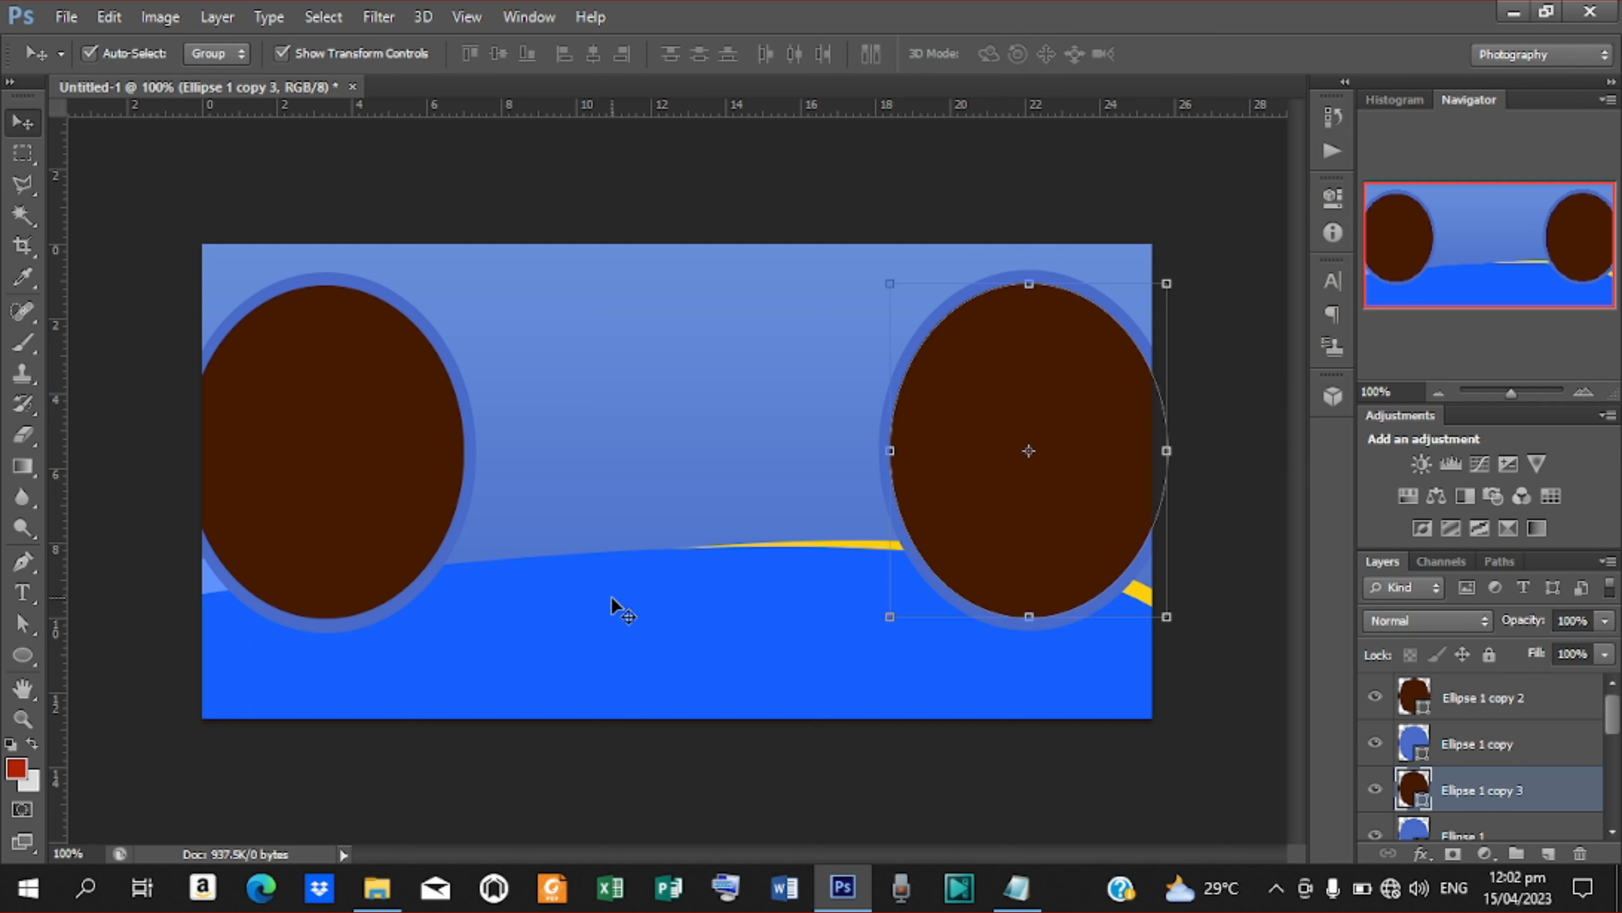
Draw a rounded rectangle of about 117 × 146 px with a 20 px radius between the ellipses, above the Ellipse 1 copy 2 layer
{"action": "left_click", "coordinate": [26, 655]}
{"action": "right_click", "coordinate": [28, 656]}
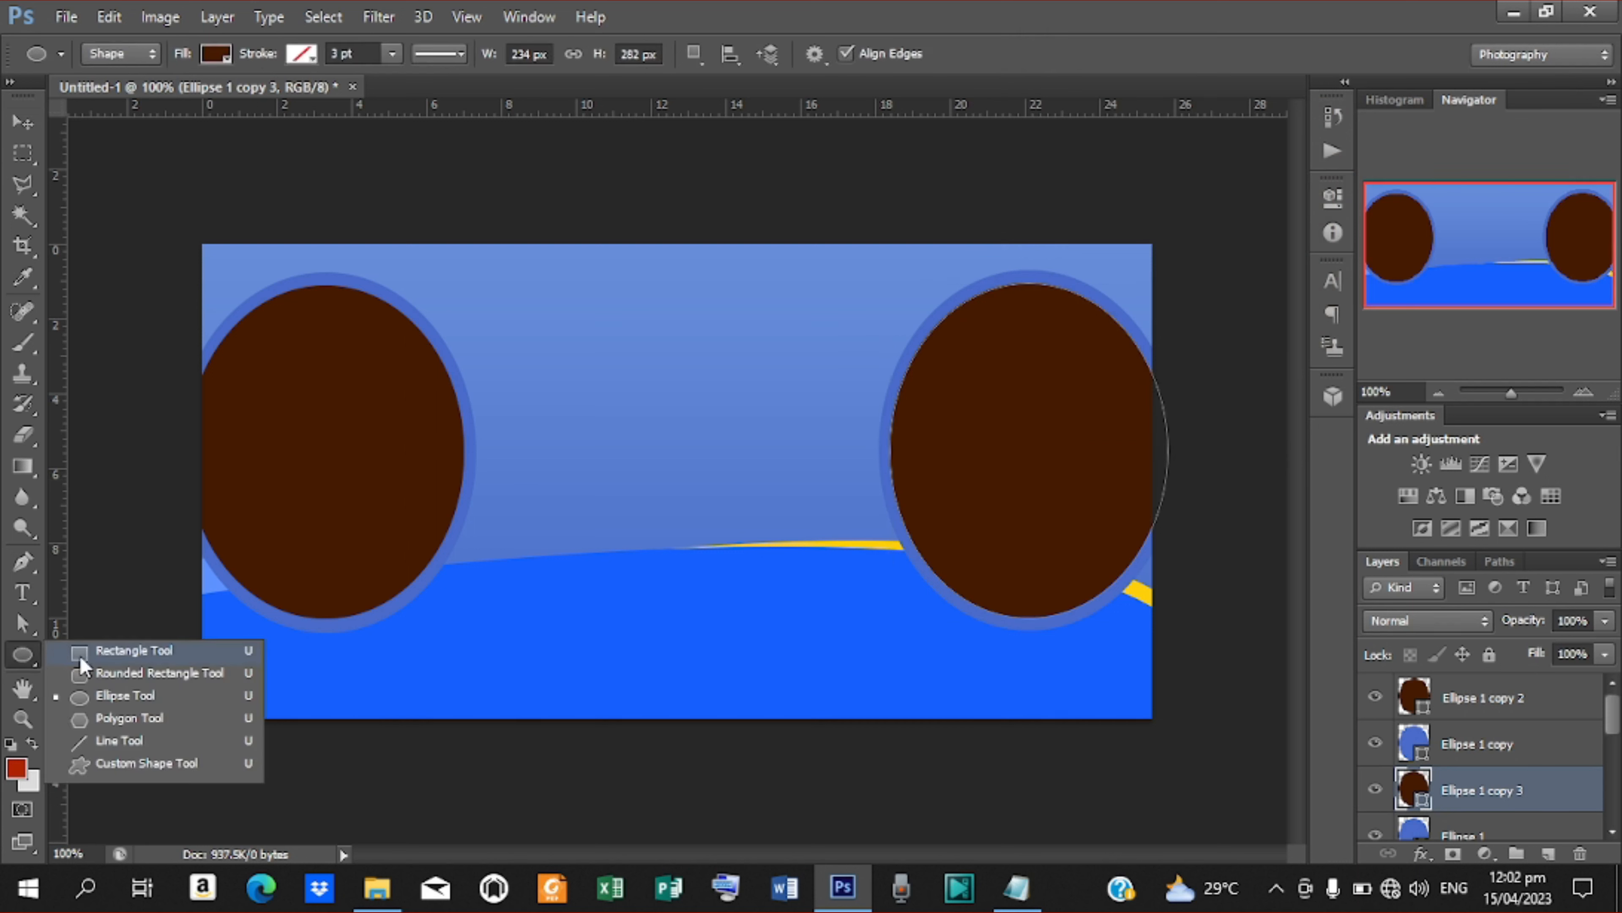
{"action": "left_click", "coordinate": [110, 675]}
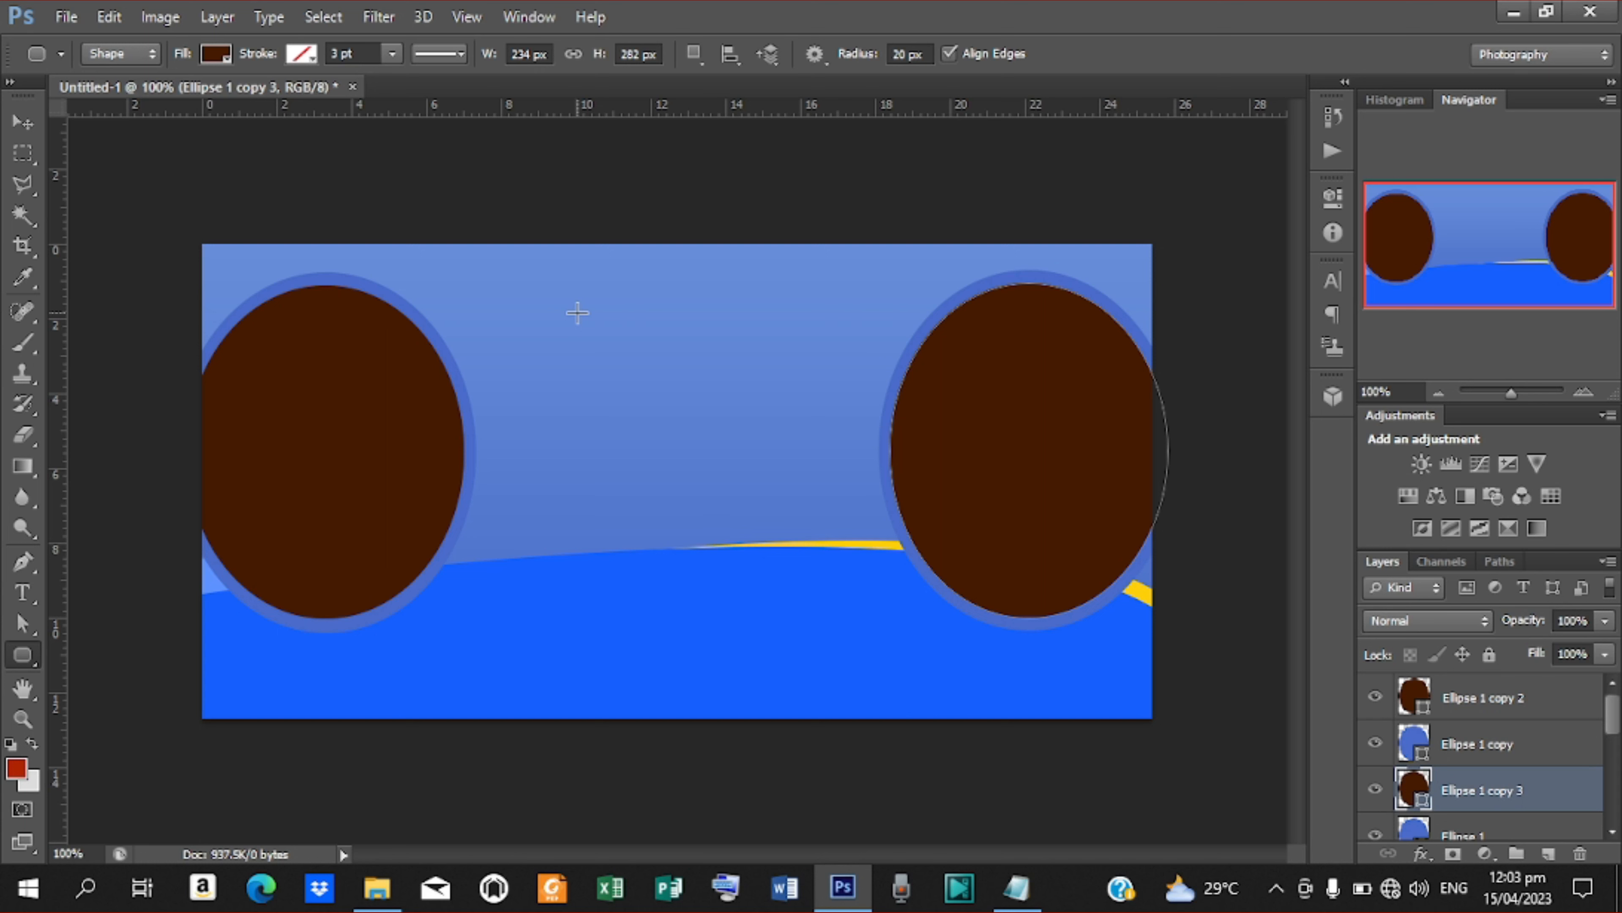
{"action": "left_click", "coordinate": [1502, 696]}
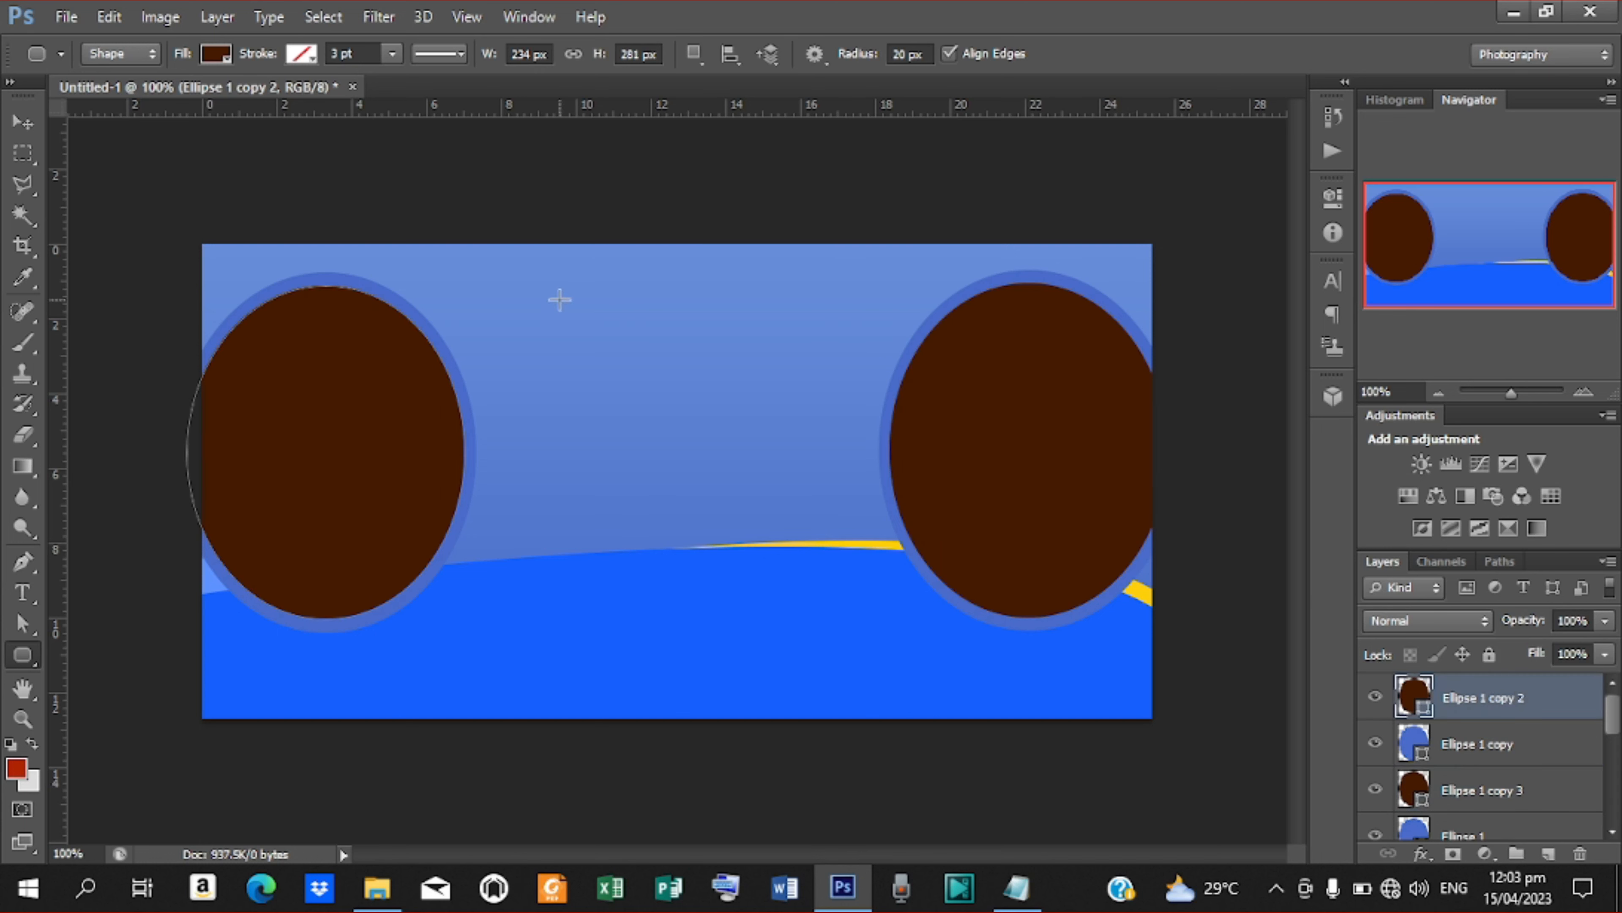
{"action": "left_click_drag", "start_coordinate": [559, 300], "coordinate": [698, 473]}
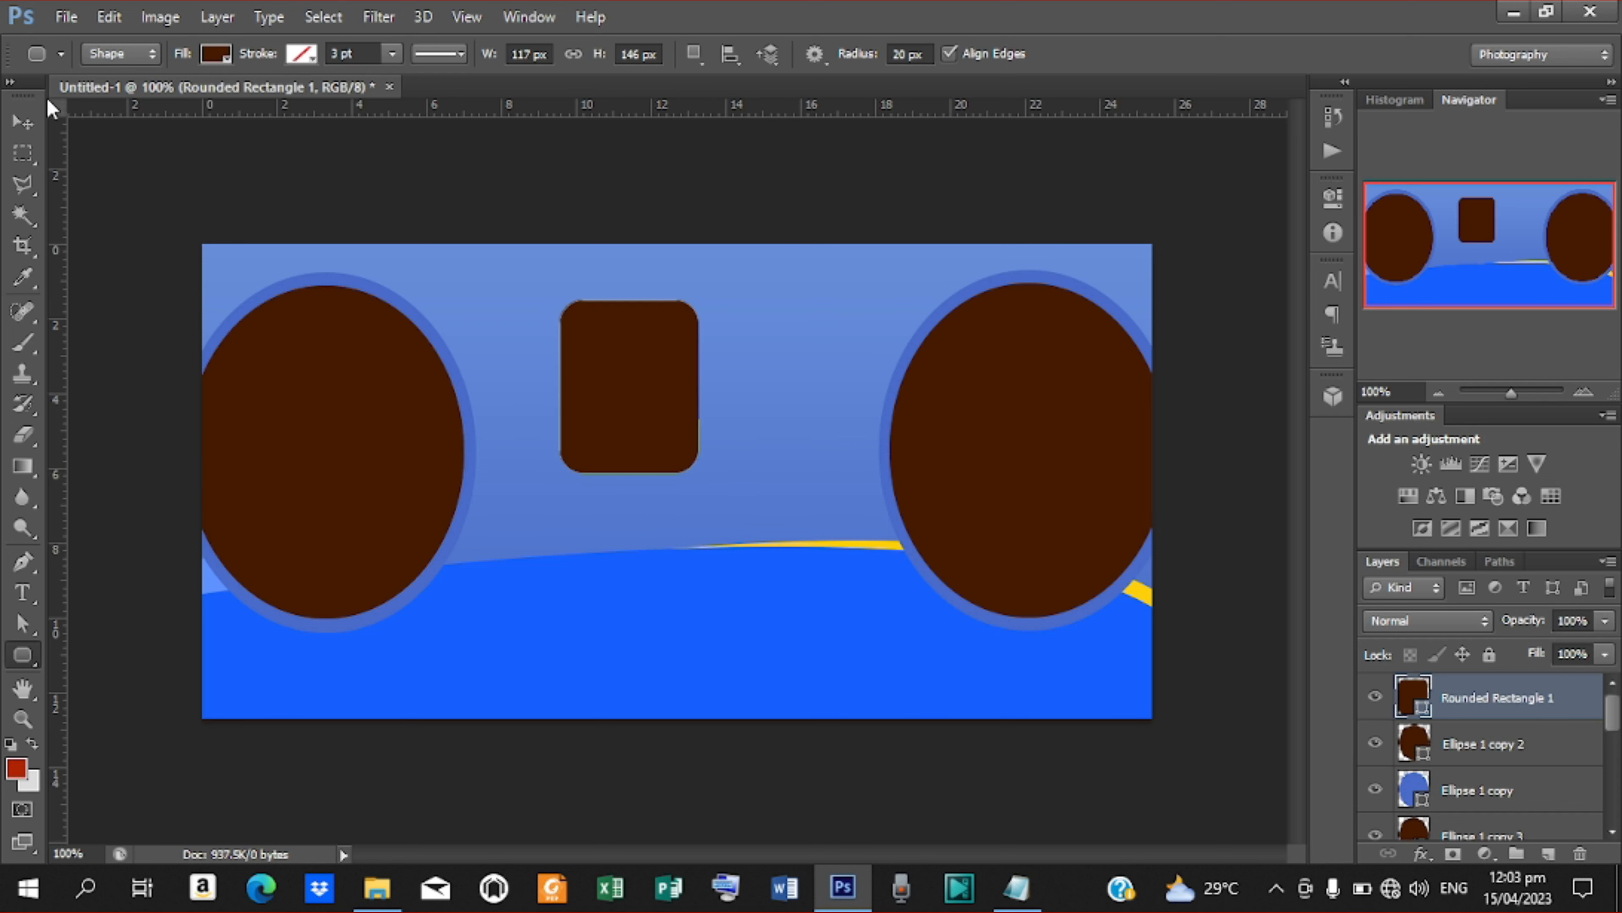
Move the rounded rectangle down beside the left ellipse, and delete the trial duplicate placed to its right
{"action": "left_click", "coordinate": [22, 121]}
{"action": "left_click_drag", "start_coordinate": [663, 351], "coordinate": [723, 512]}
{"action": "key", "text": "ctrl+j"}
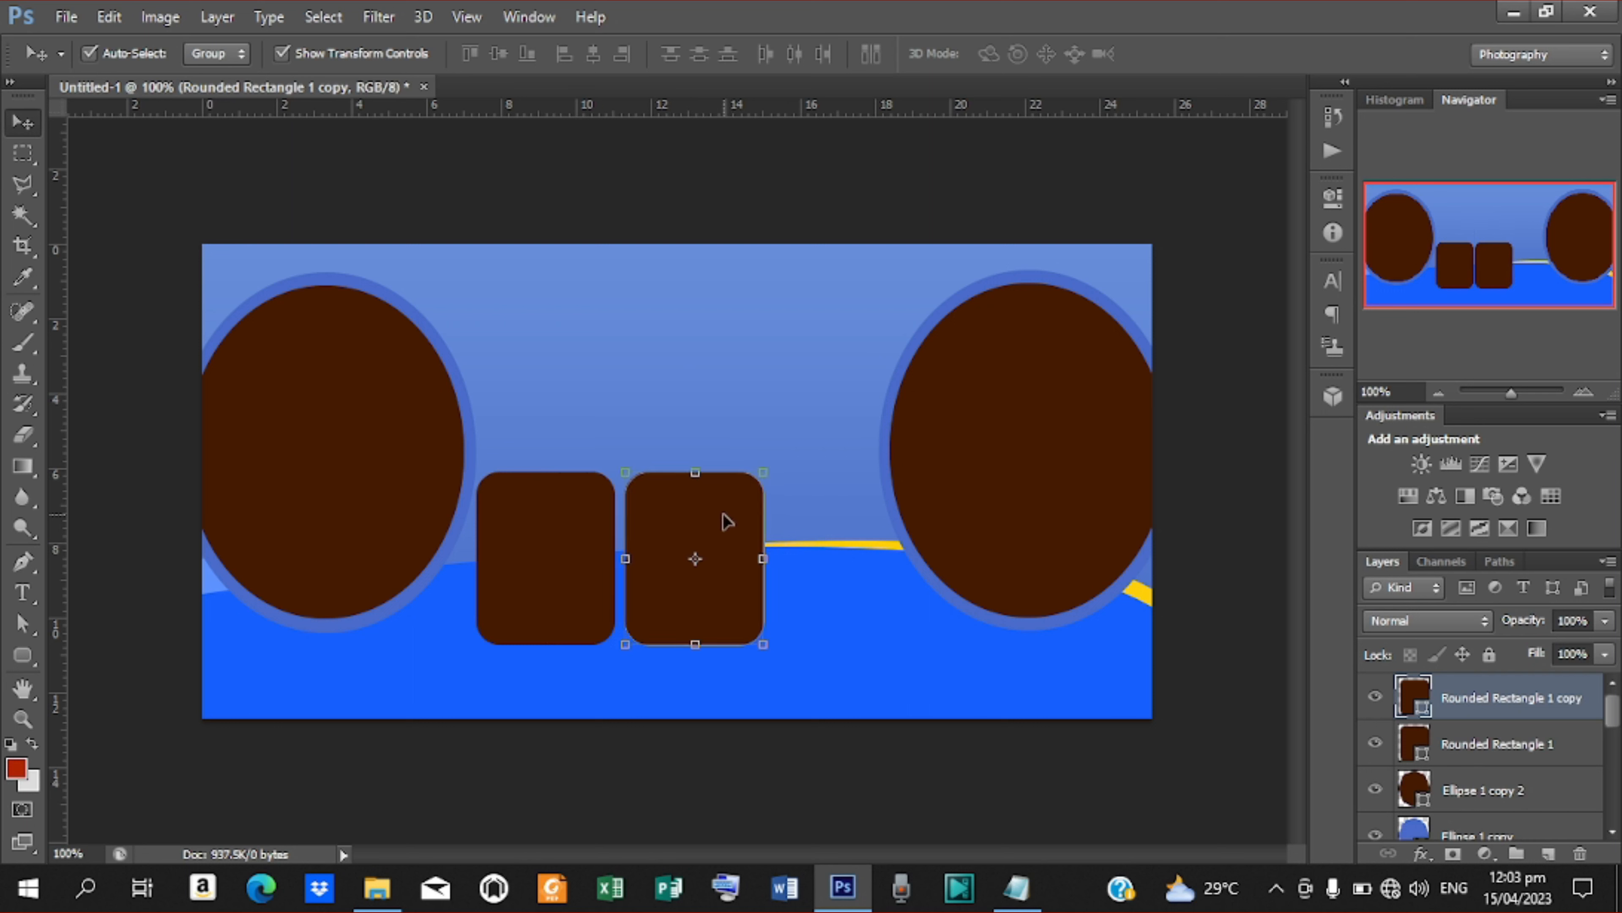
{"action": "key", "text": "Delete"}
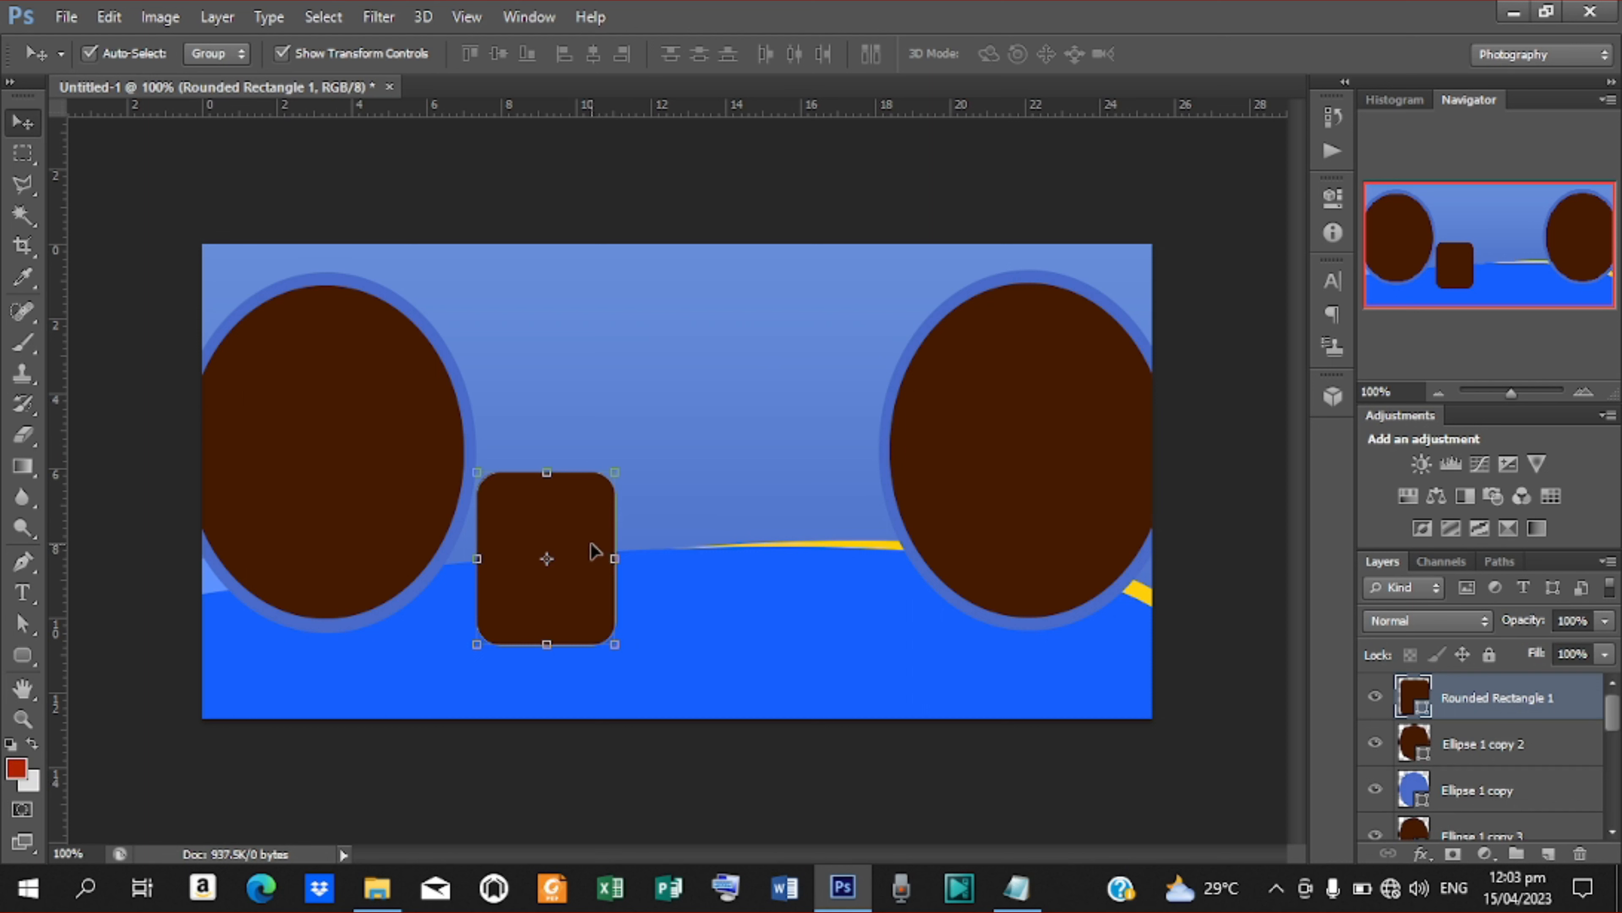
Duplicate the rounded rectangle and shrink the copy about its centre to roughly 90%
{"action": "key", "text": "ctrl+j"}
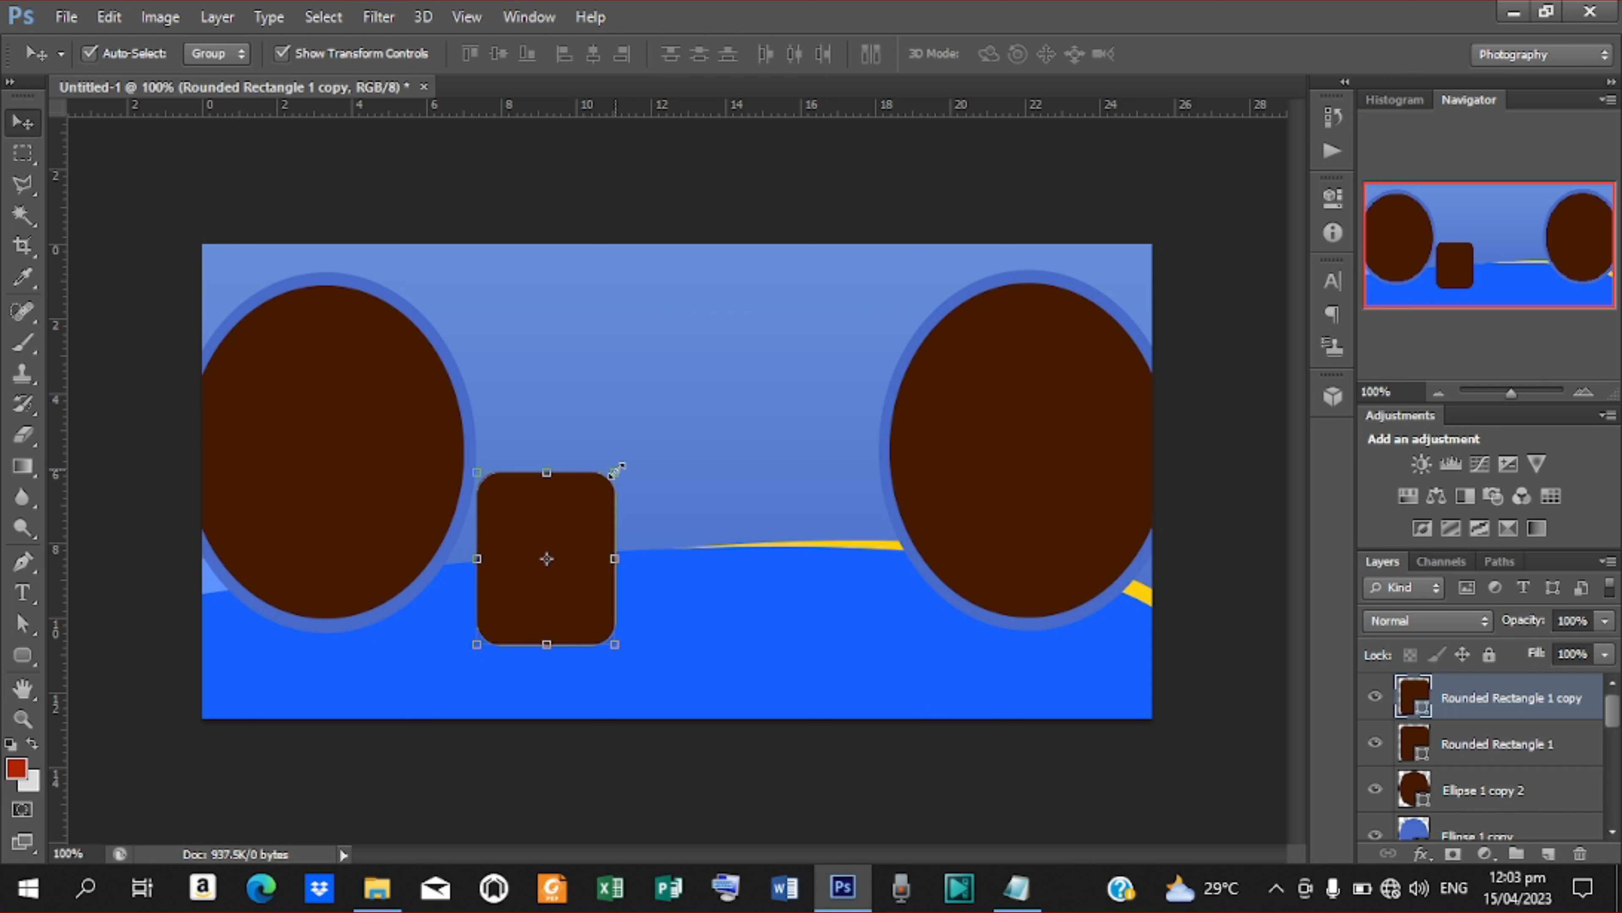
{"action": "left_click_drag", "start_coordinate": [619, 471], "coordinate": [607, 480]}
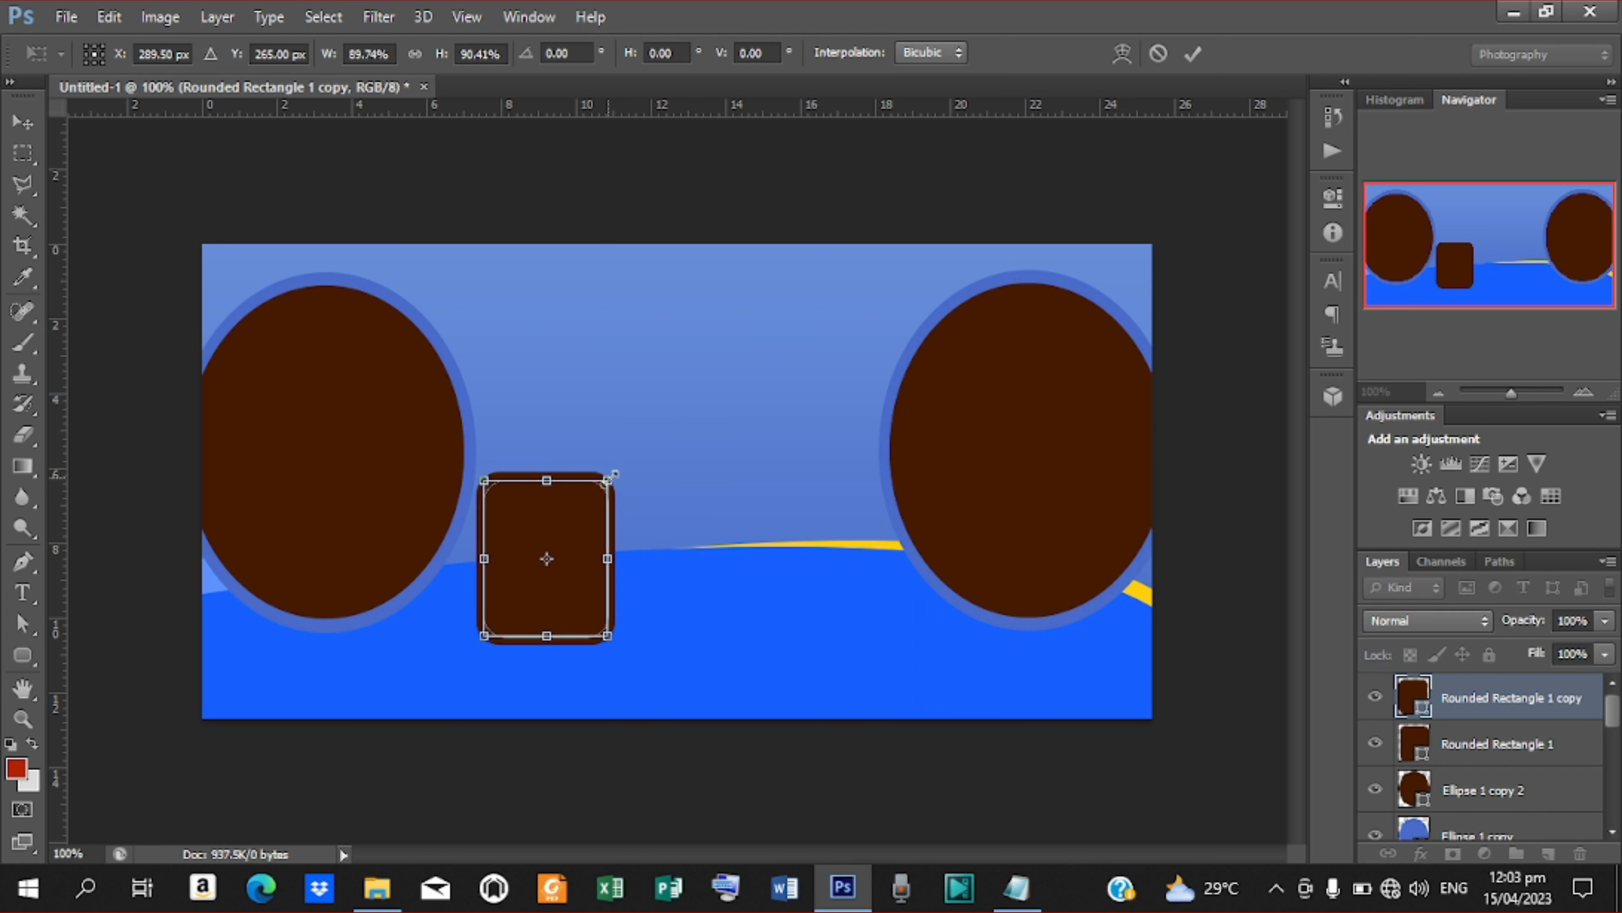
{"action": "left_click", "coordinate": [1193, 54]}
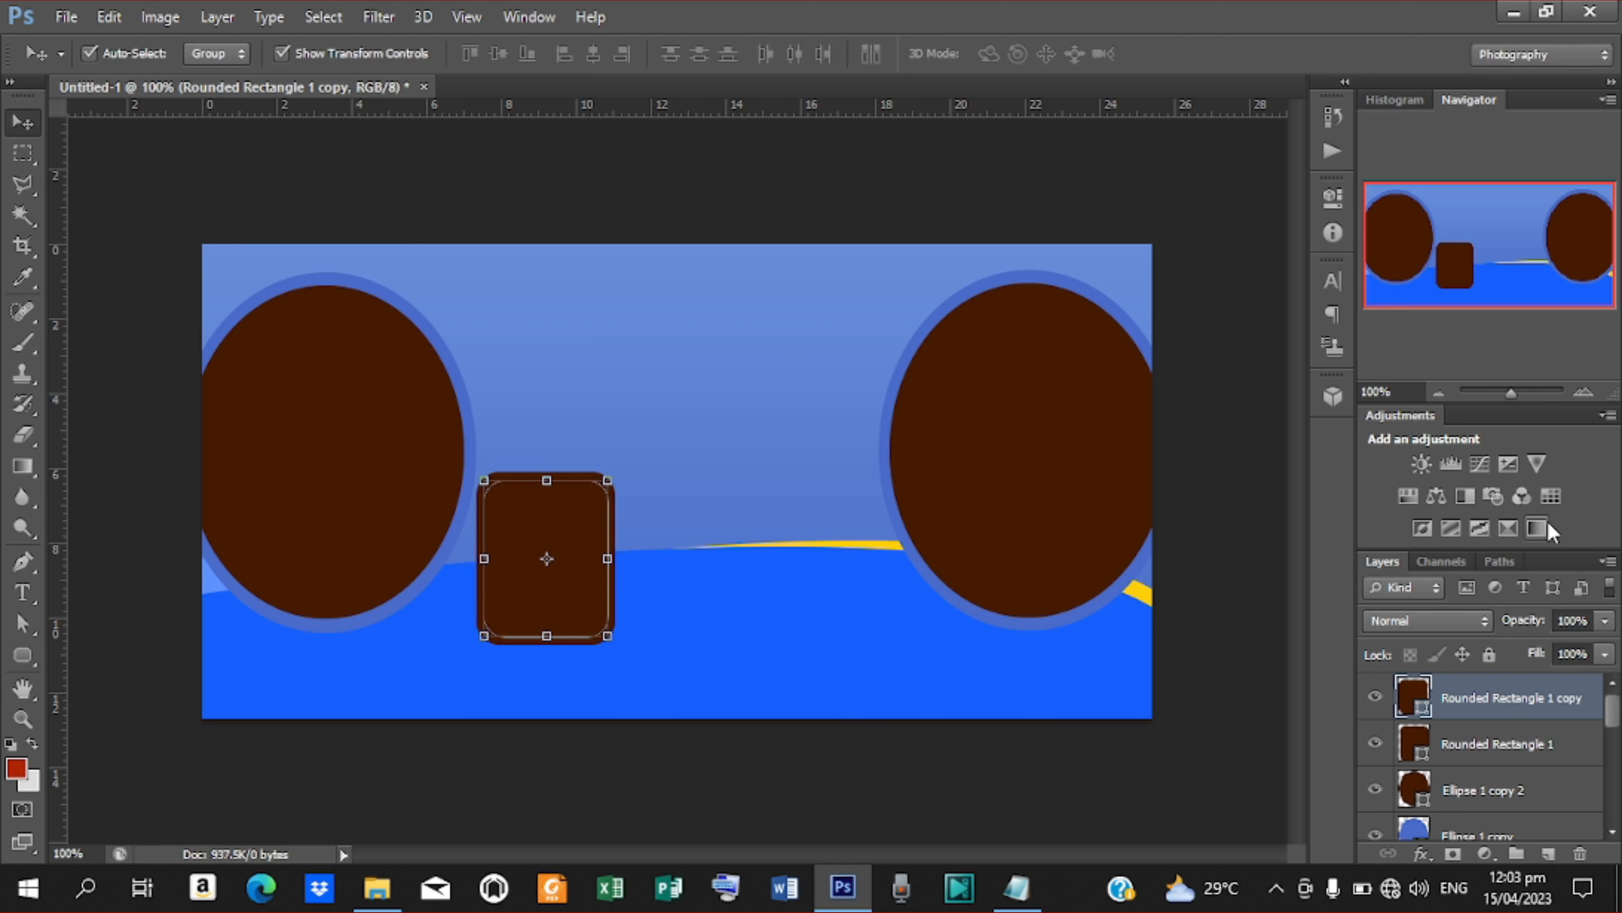
Fill the smaller rounded rectangle with white ffffff
{"action": "double_click", "coordinate": [1423, 706]}
{"action": "left_click_drag", "start_coordinate": [1034, 155], "coordinate": [1021, 75]}
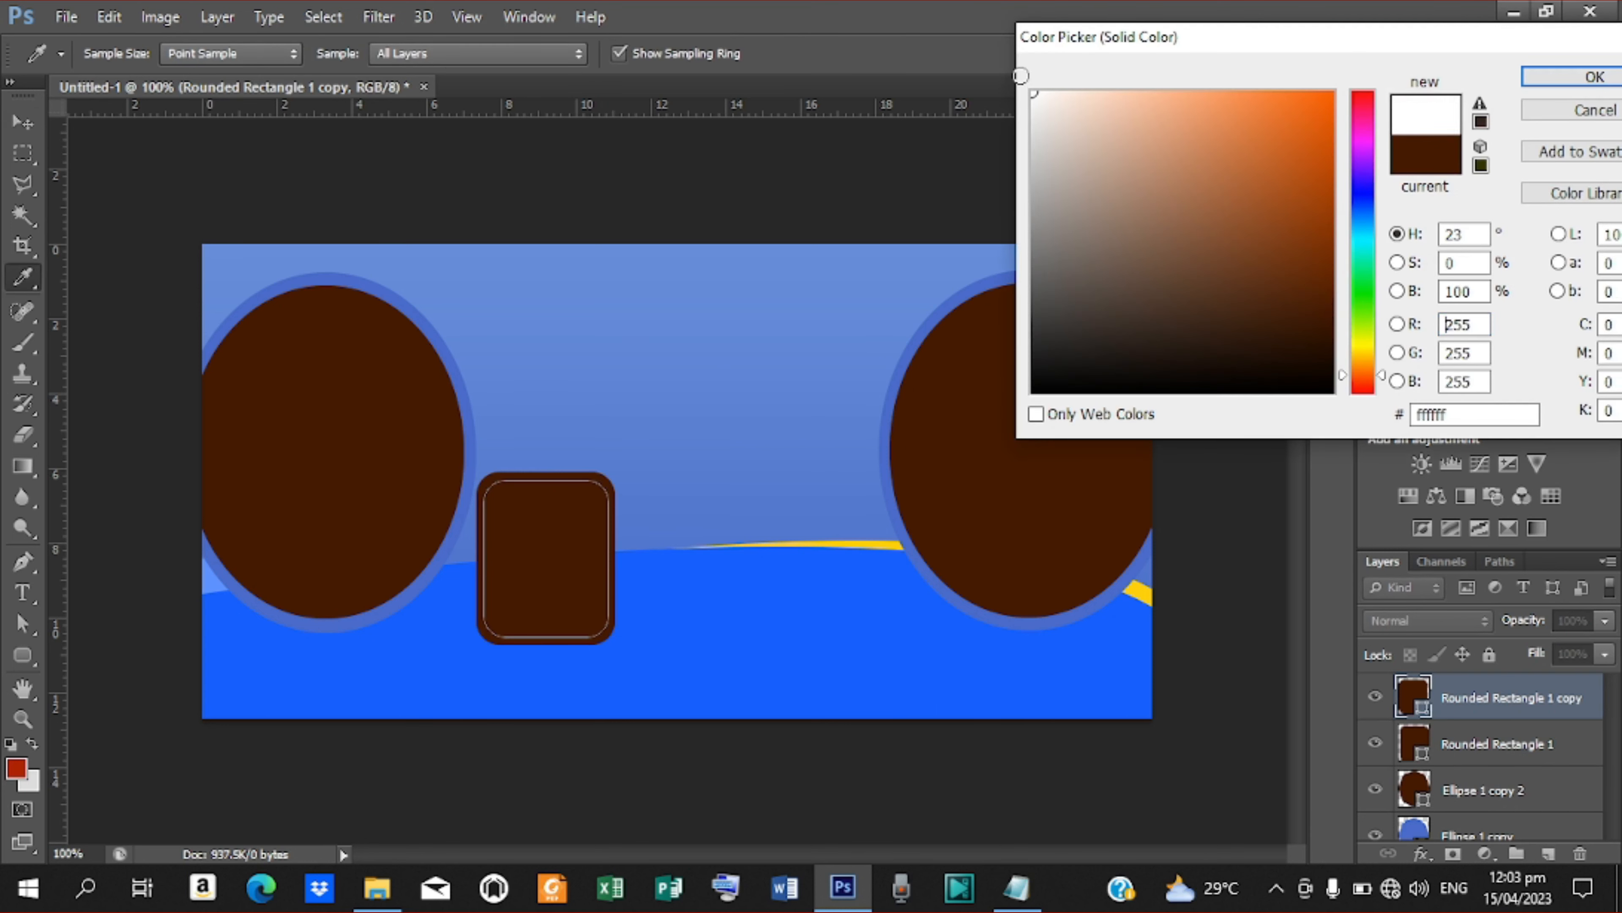
{"action": "left_click", "coordinate": [1588, 77]}
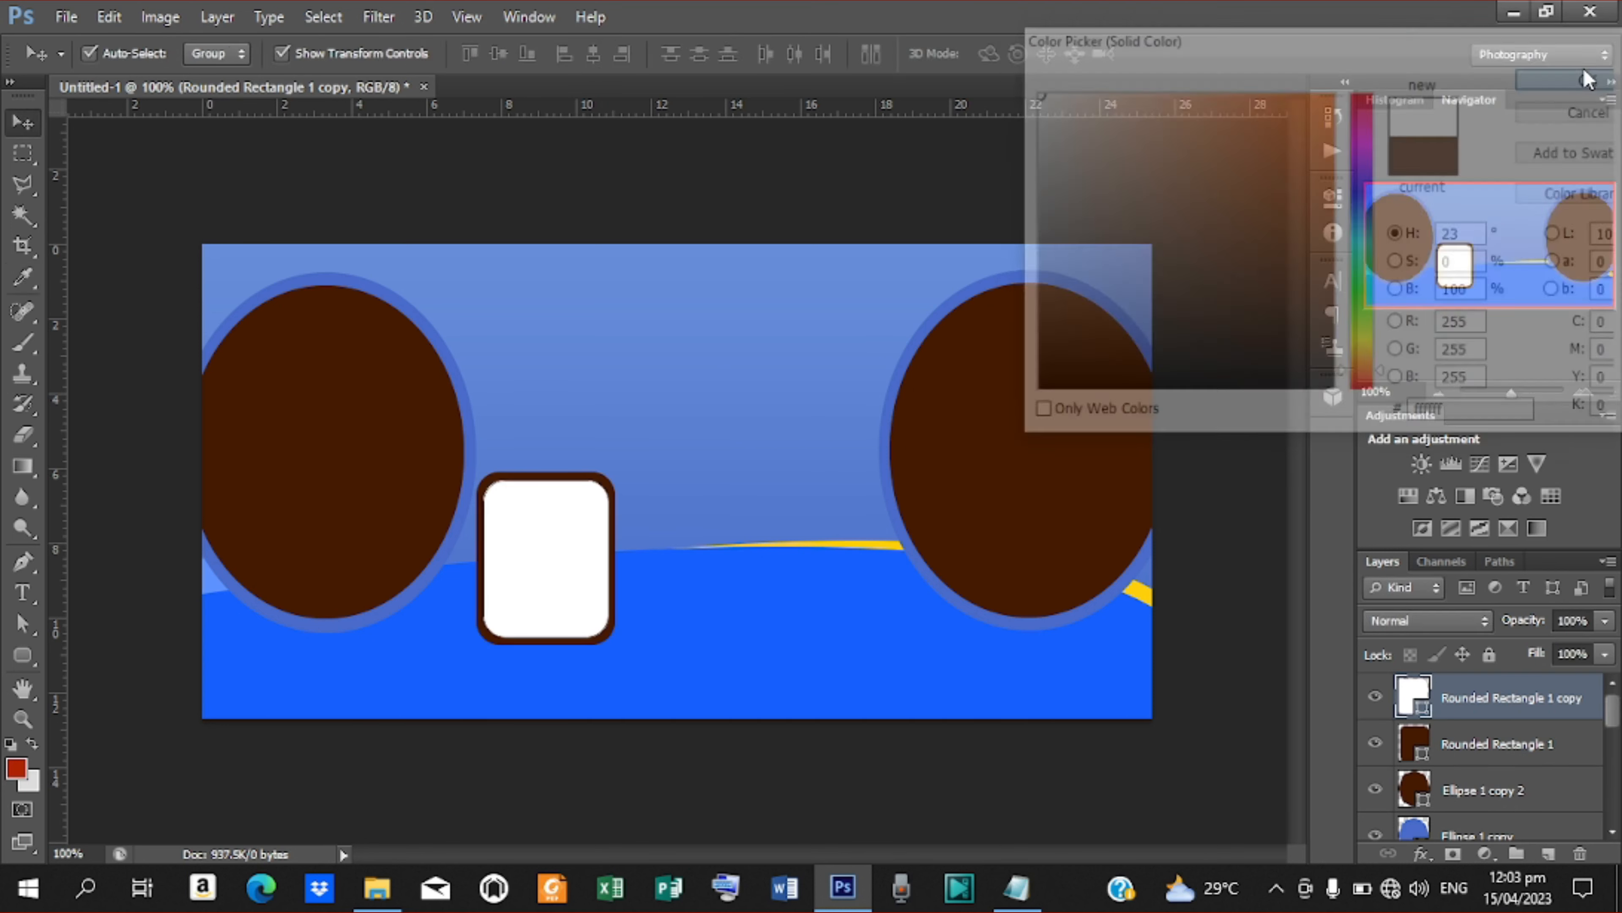
Duplicate the dark brown rounded rectangle beneath the white one and shrink the copy to about 95%
{"action": "left_click", "coordinate": [1494, 743]}
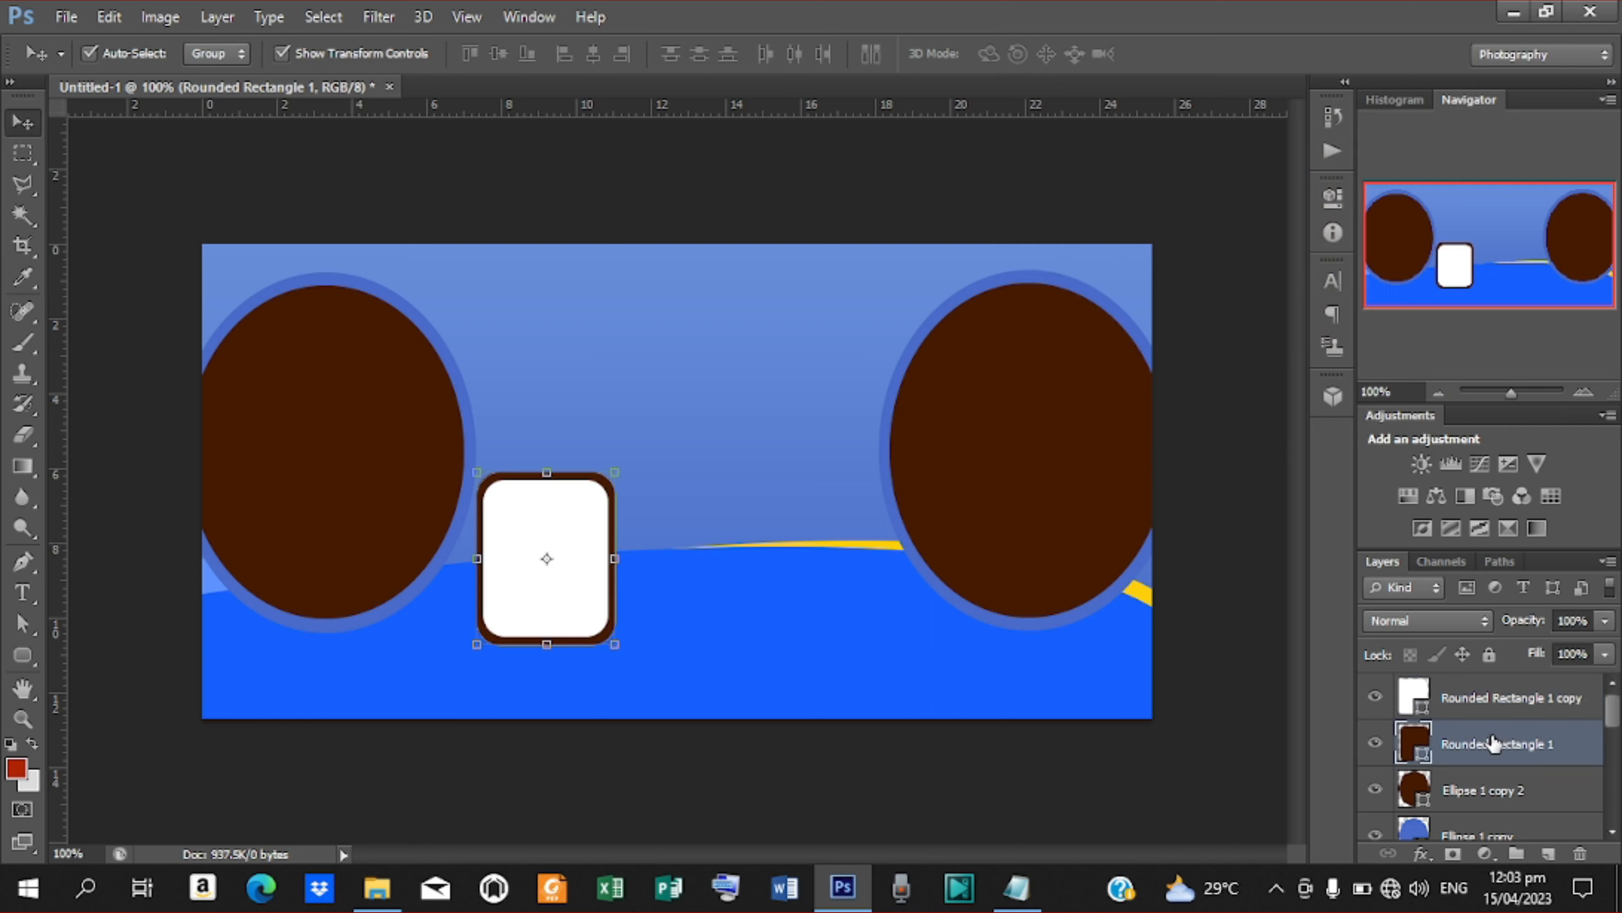
{"action": "key", "text": "ctrl+j"}
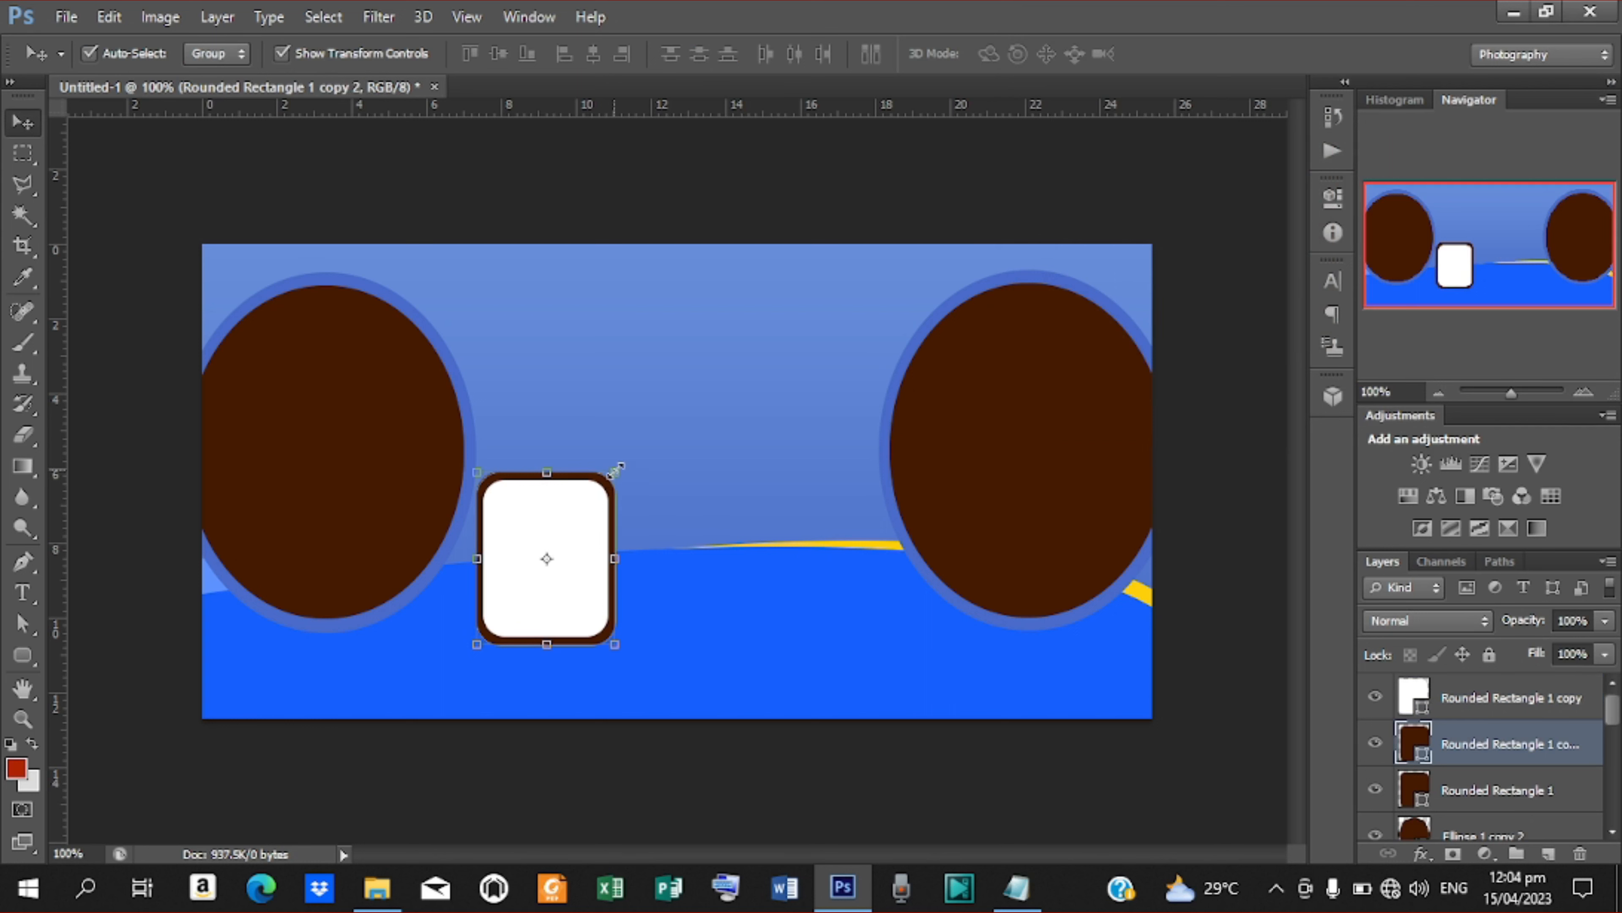
{"action": "left_click_drag", "start_coordinate": [616, 470], "coordinate": [613, 476]}
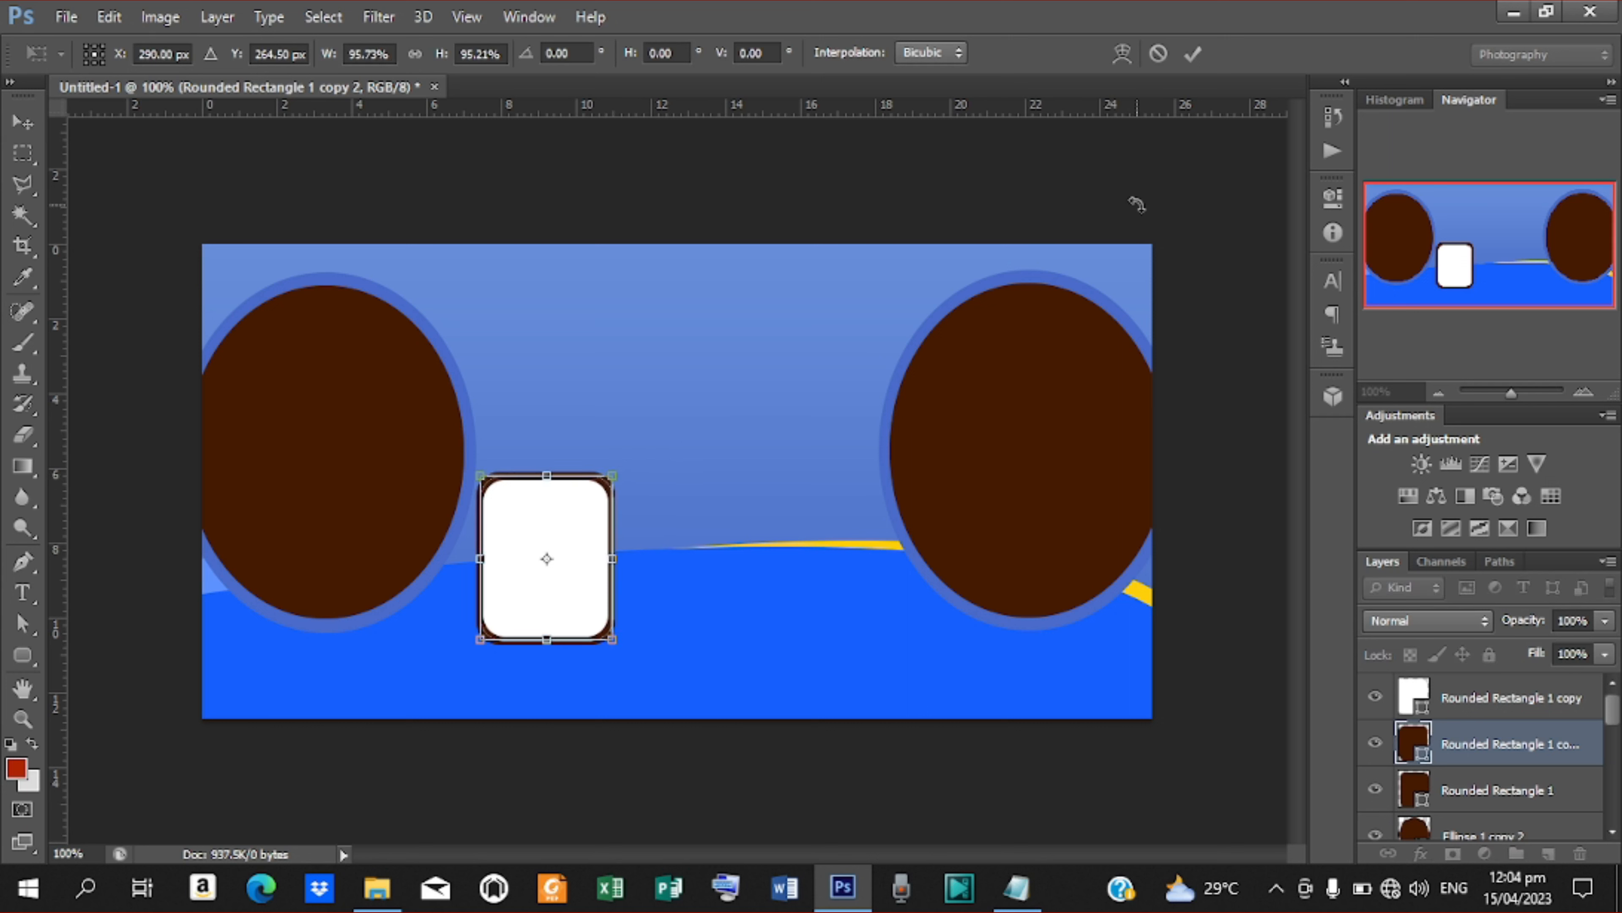
{"action": "left_click", "coordinate": [1189, 48]}
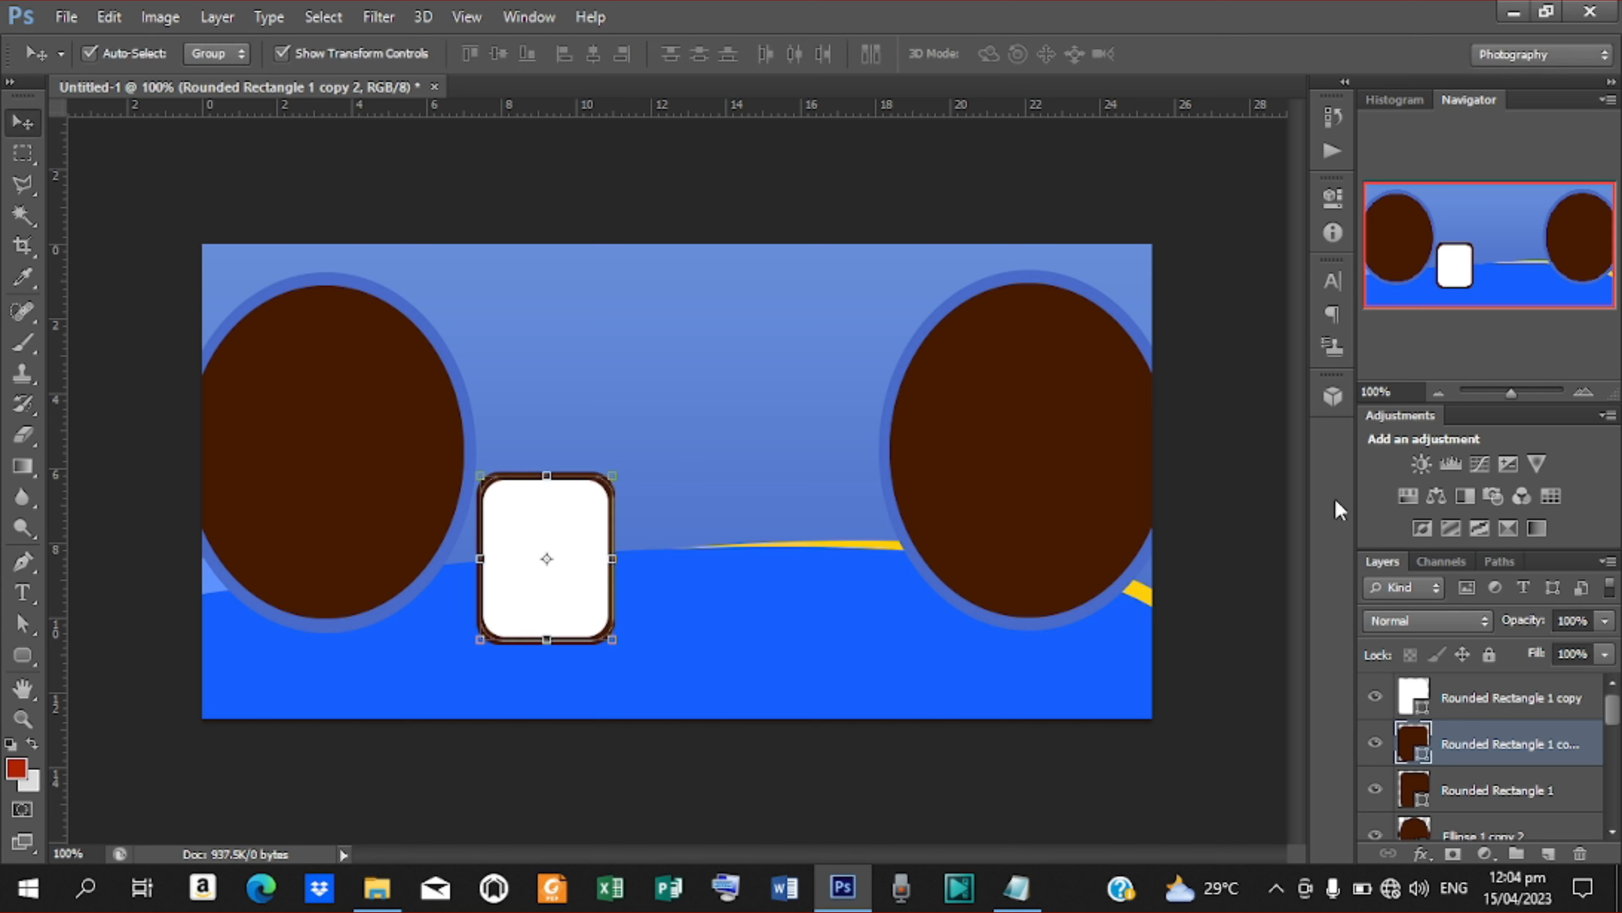
Fill the middle rounded rectangle with orange e96110
{"action": "double_click", "coordinate": [1421, 754]}
{"action": "left_click", "coordinate": [1314, 117]}
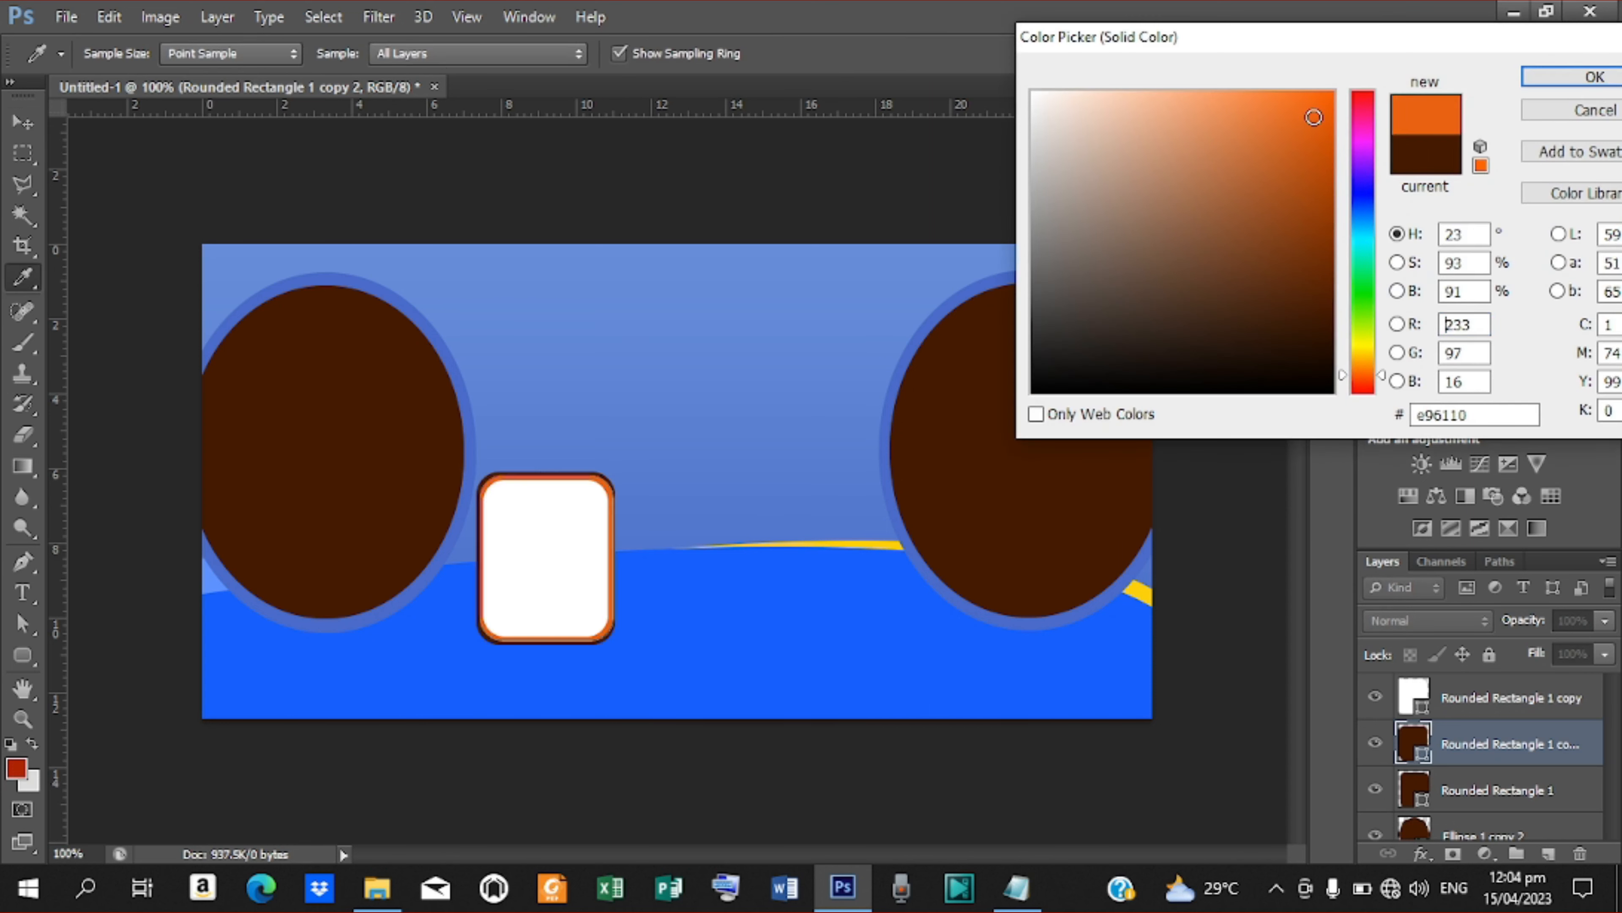
{"action": "left_click", "coordinate": [1552, 80]}
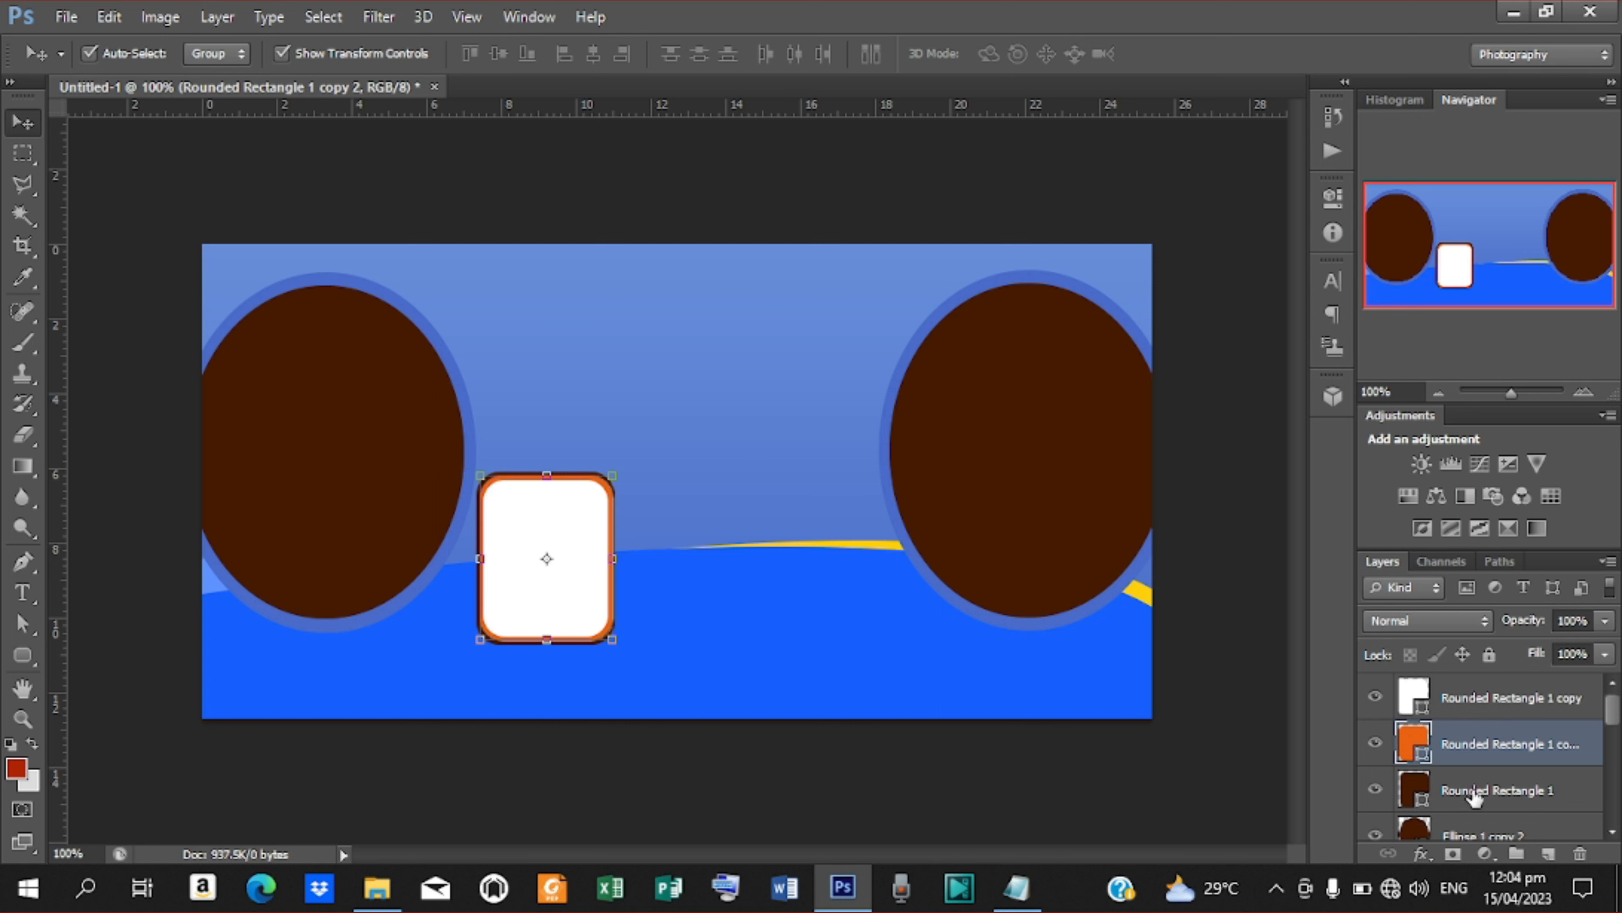
Duplicate the white, orange and dark brown rounded rectangles together and place the copied card just to the right of the original
{"action": "left_click", "coordinate": [1479, 696]}
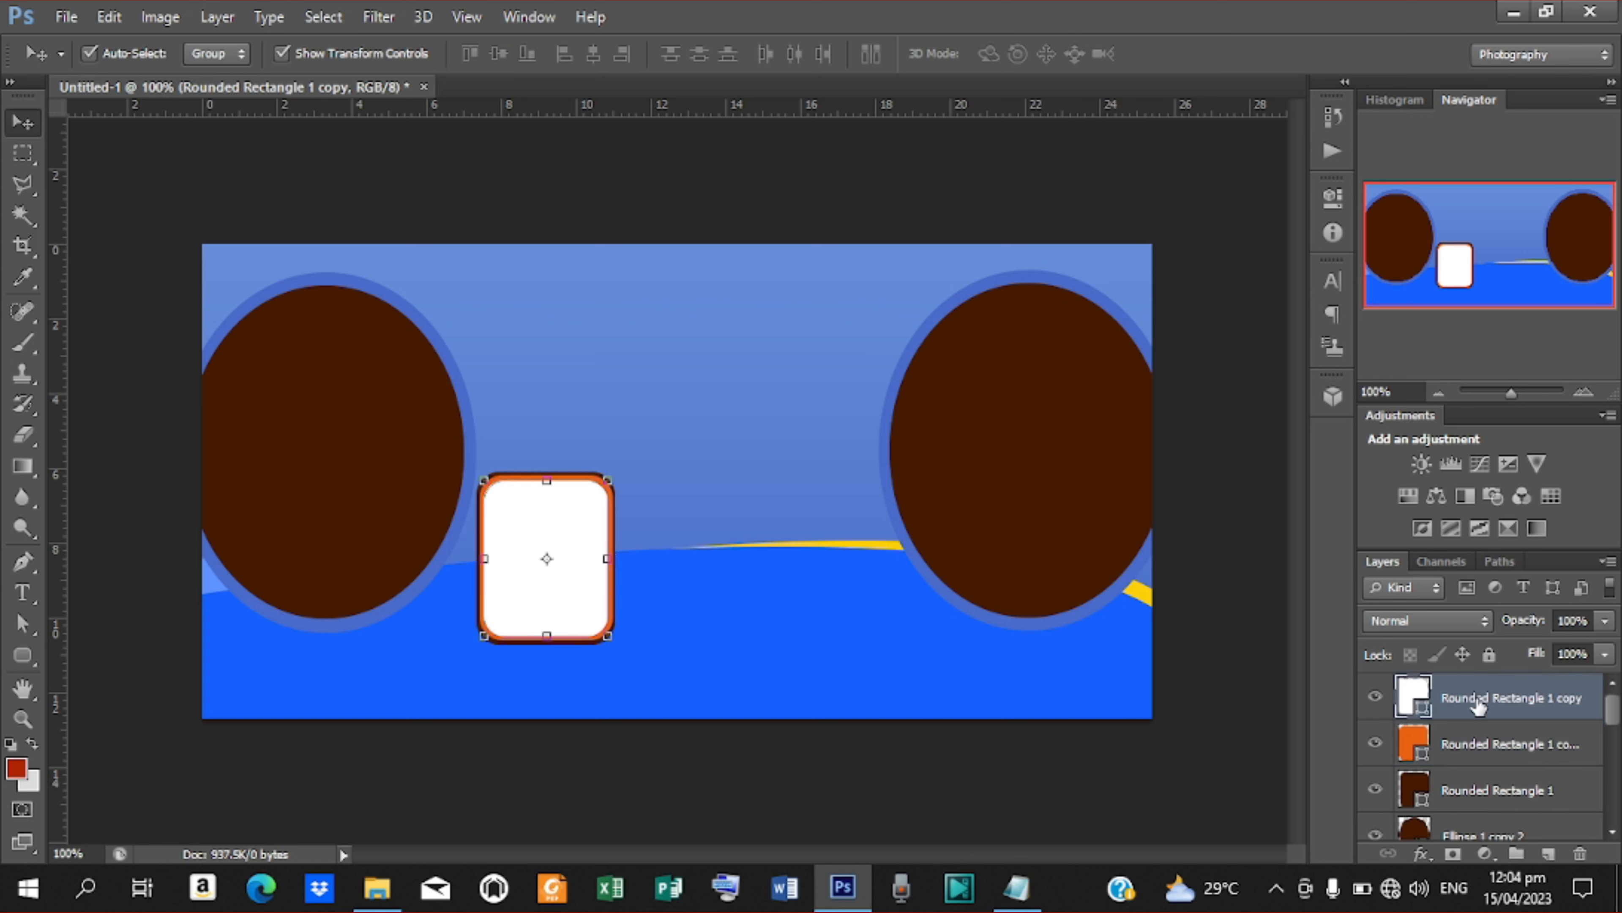
{"action": "left_click", "coordinate": [1470, 792], "text": "shift"}
{"action": "key", "text": "ctrl+j"}
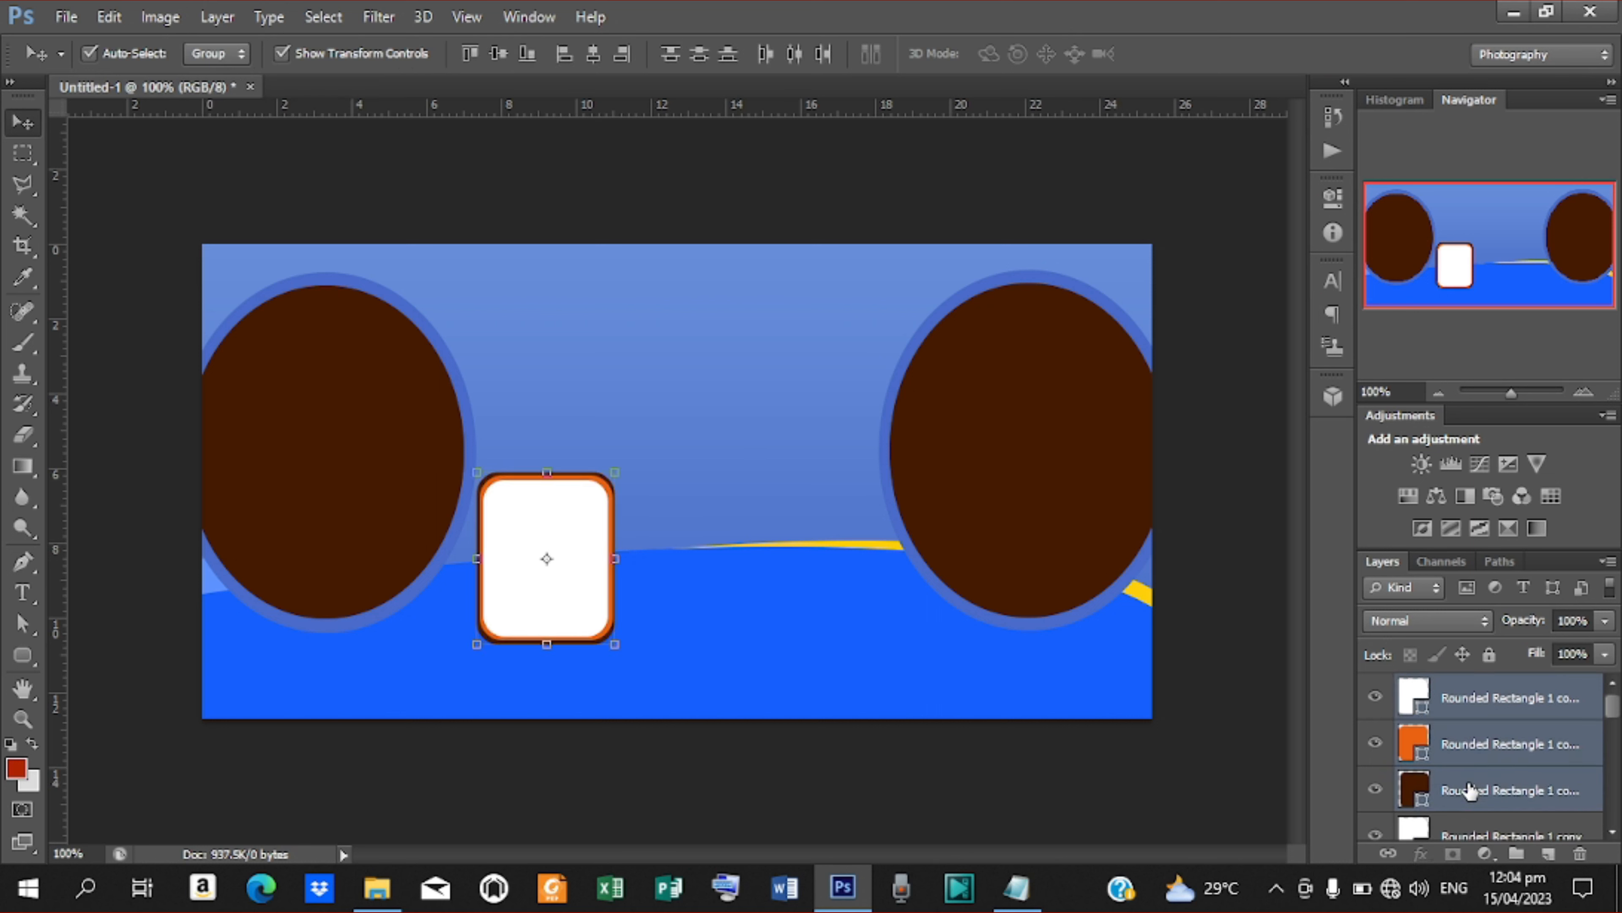
{"action": "left_click_drag", "start_coordinate": [571, 551], "coordinate": [718, 545]}
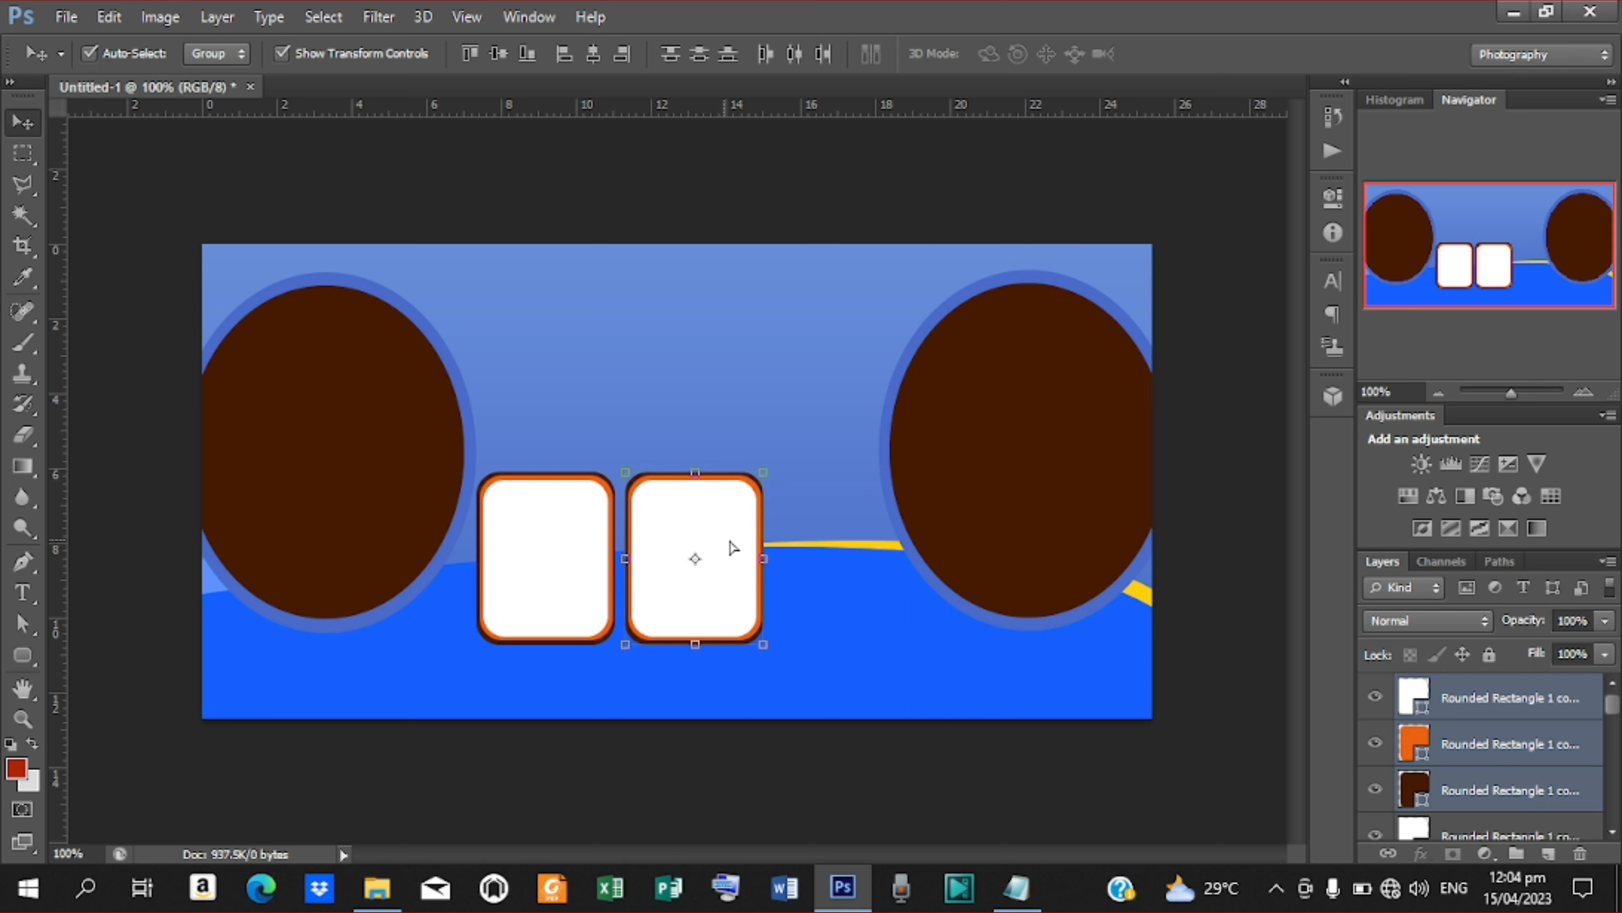
Undo the duplicated cards back to the single original rounded card
{"action": "left_click_drag", "start_coordinate": [734, 548], "coordinate": [778, 546]}
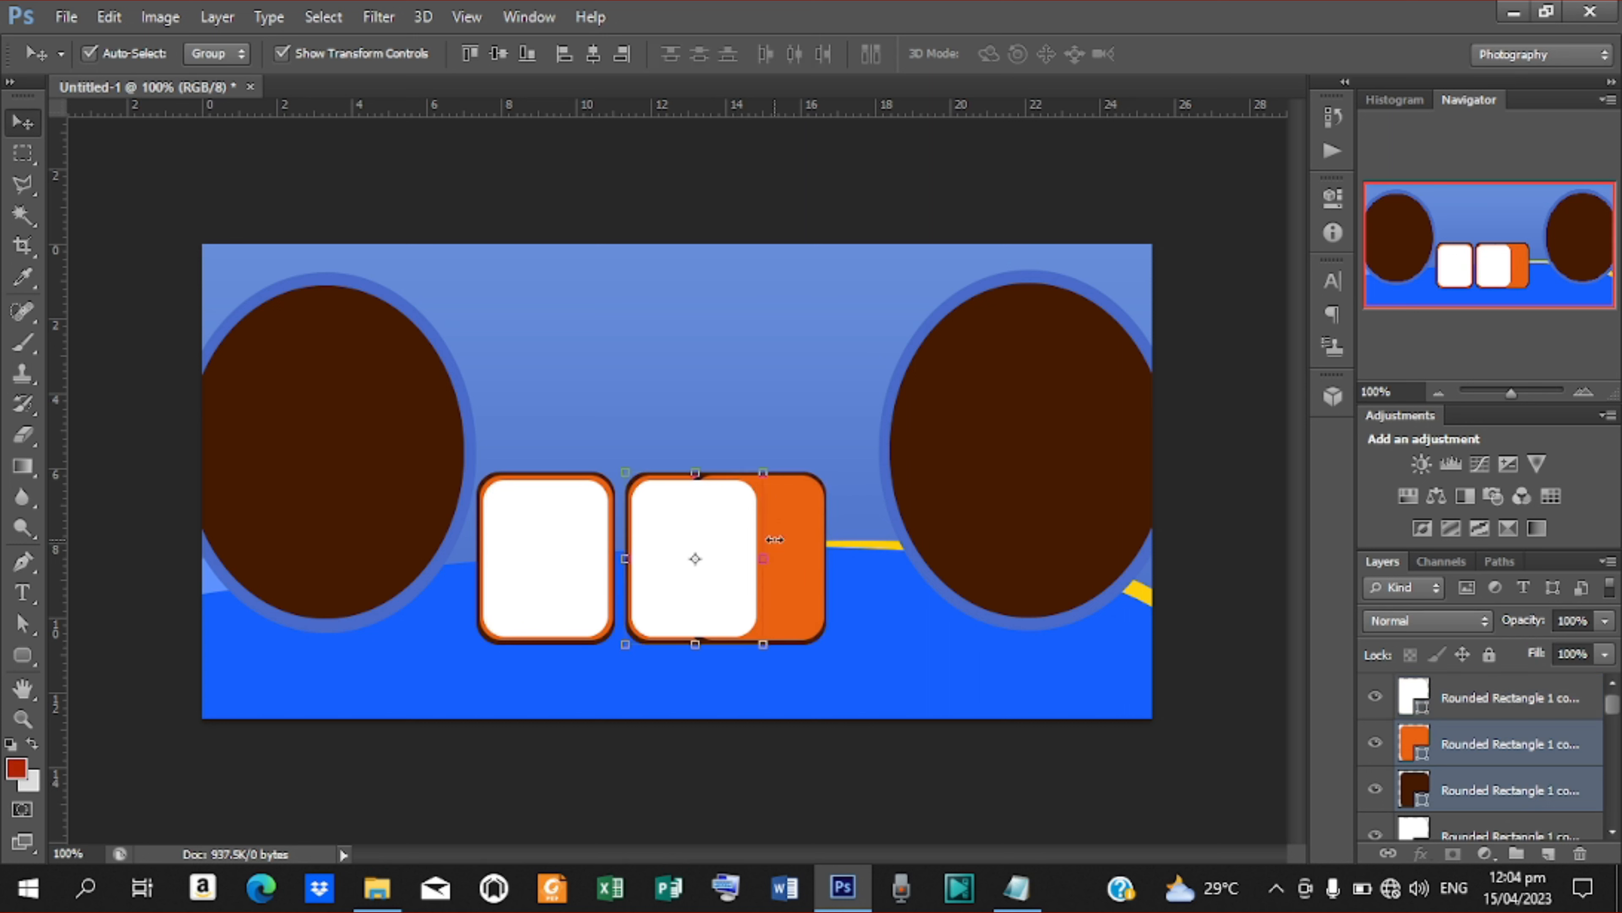
{"action": "key", "text": "ctrl+z"}
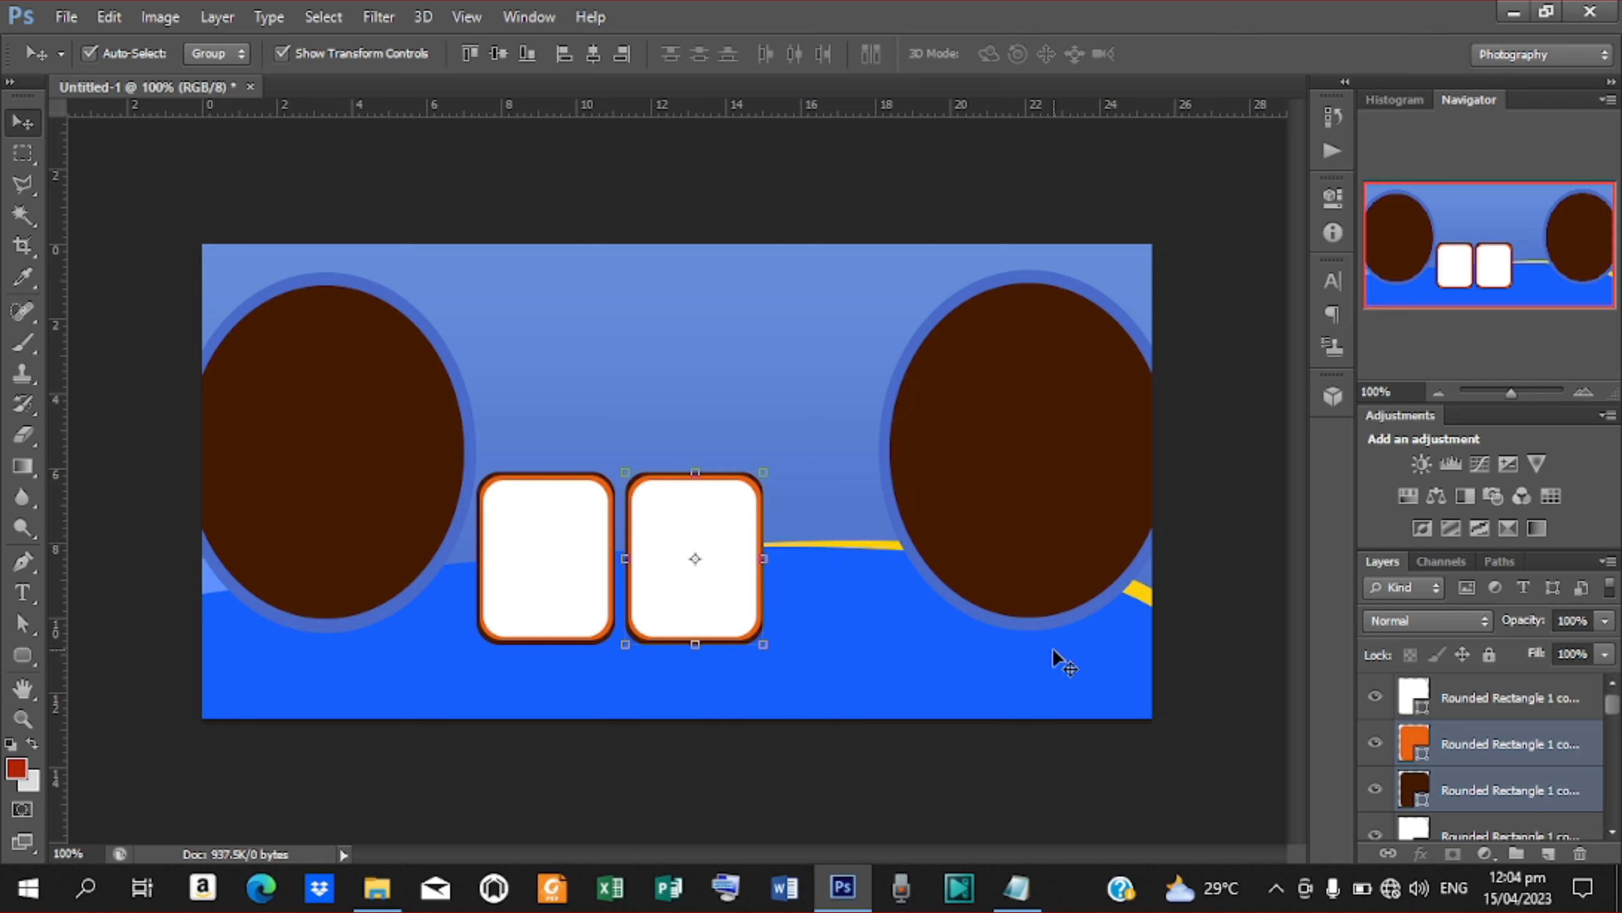
{"action": "left_click", "coordinate": [1492, 693]}
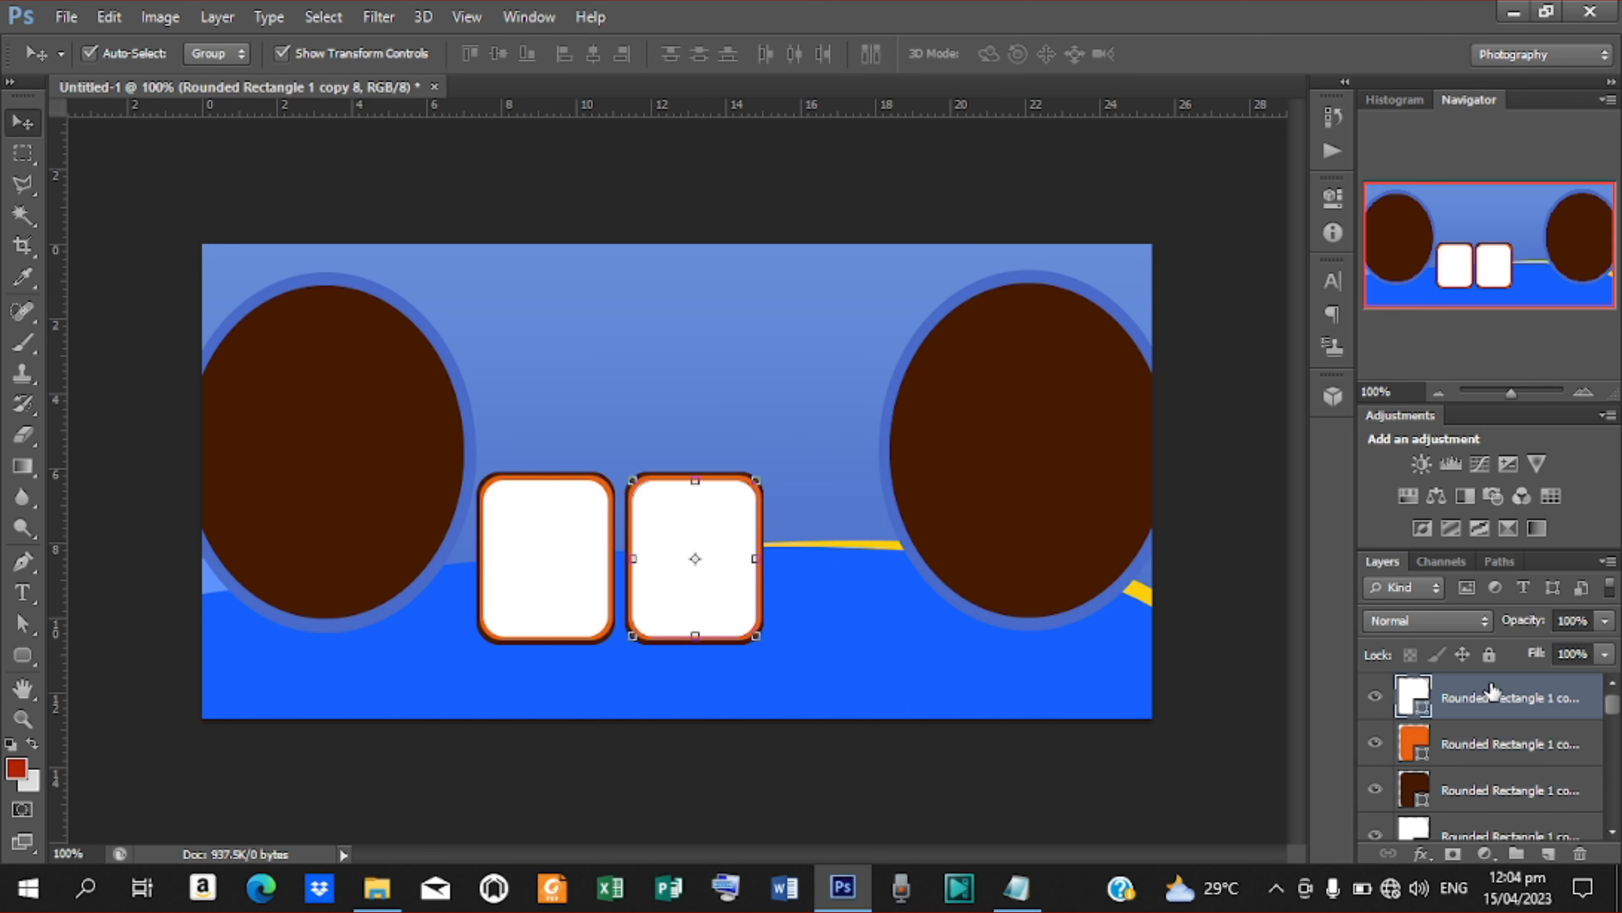
{"action": "key", "text": "ctrl+alt+z"}
{"action": "key", "text": "ctrl+alt+z"}
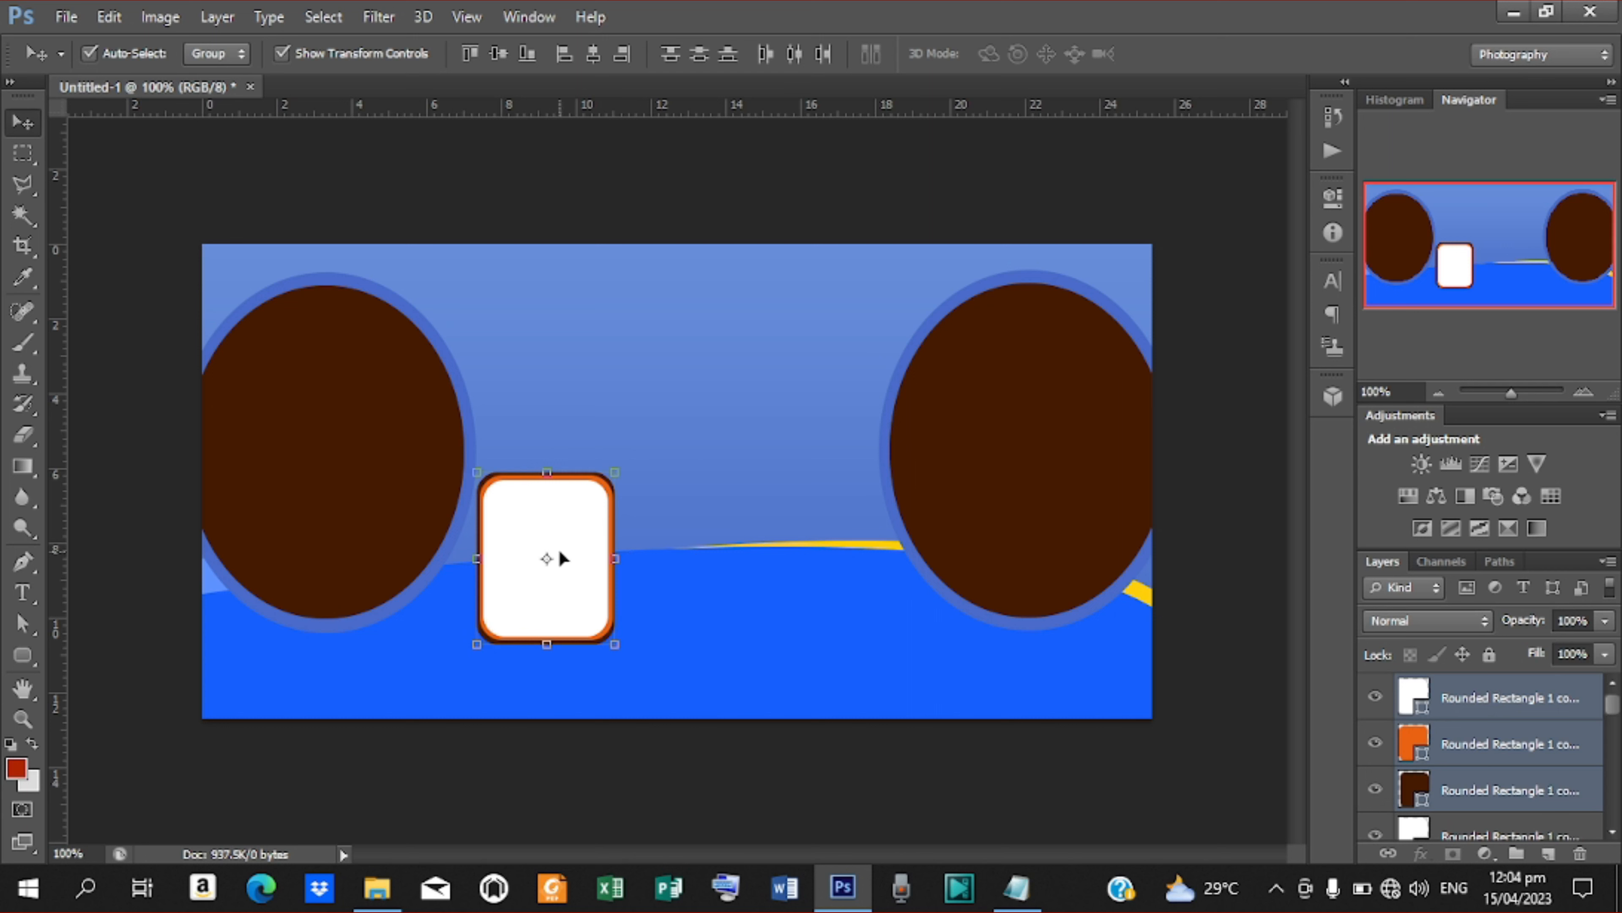
Duplicate the three-layer rounded card three times to the right, forming an evenly spaced row of four cards
{"action": "left_click_drag", "start_coordinate": [557, 546], "coordinate": [710, 580]}
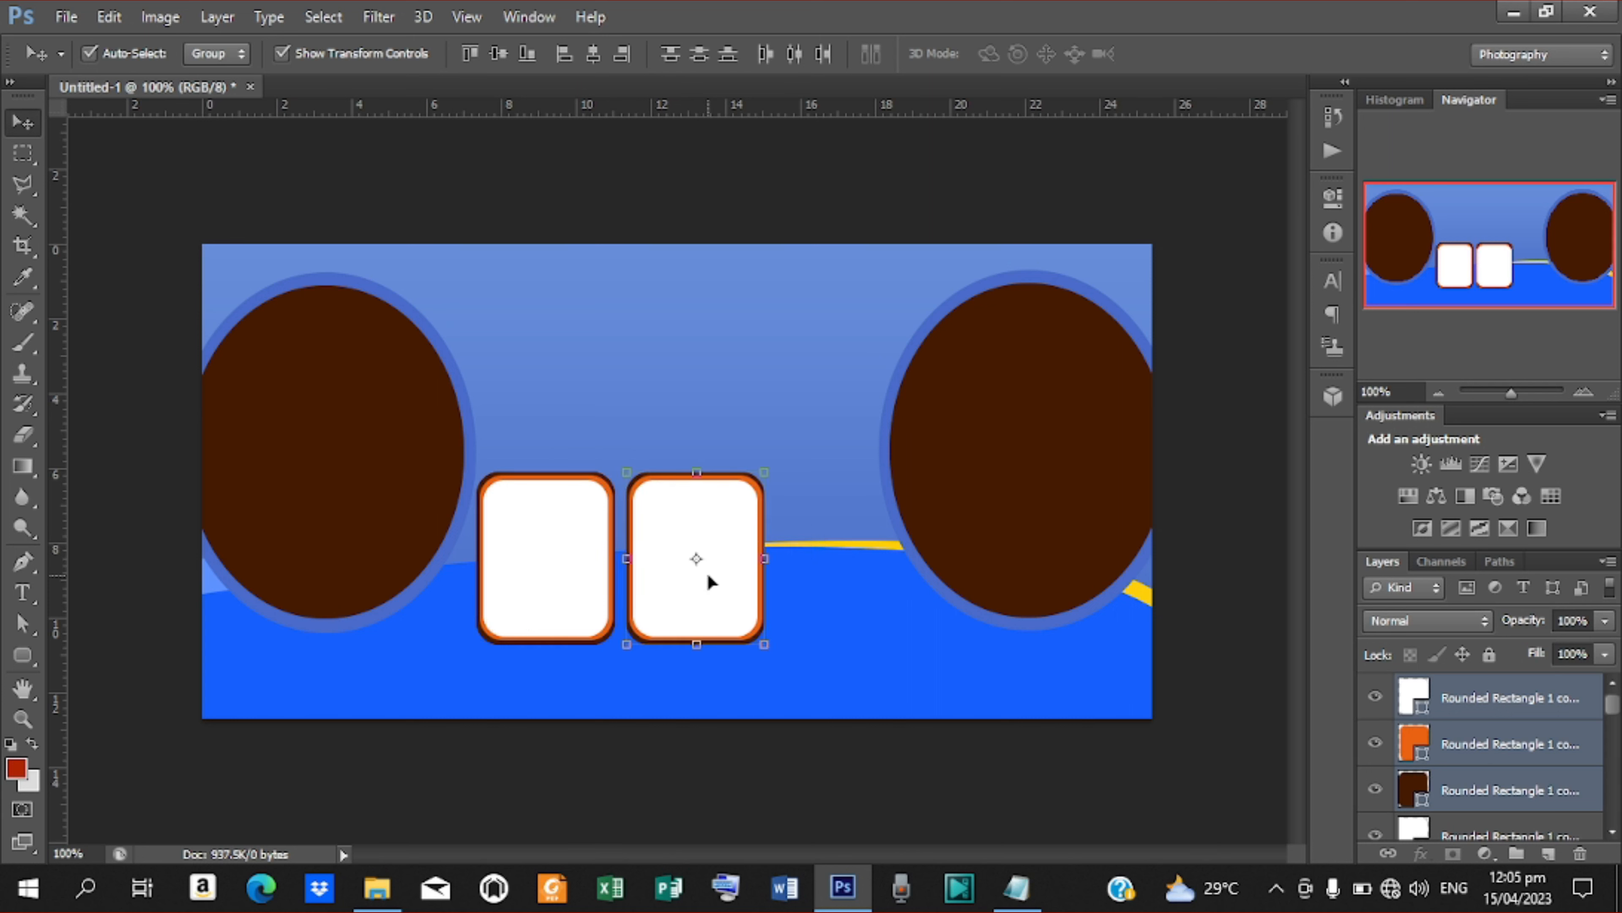
{"action": "left_click_drag", "start_coordinate": [710, 581], "coordinate": [1013, 567]}
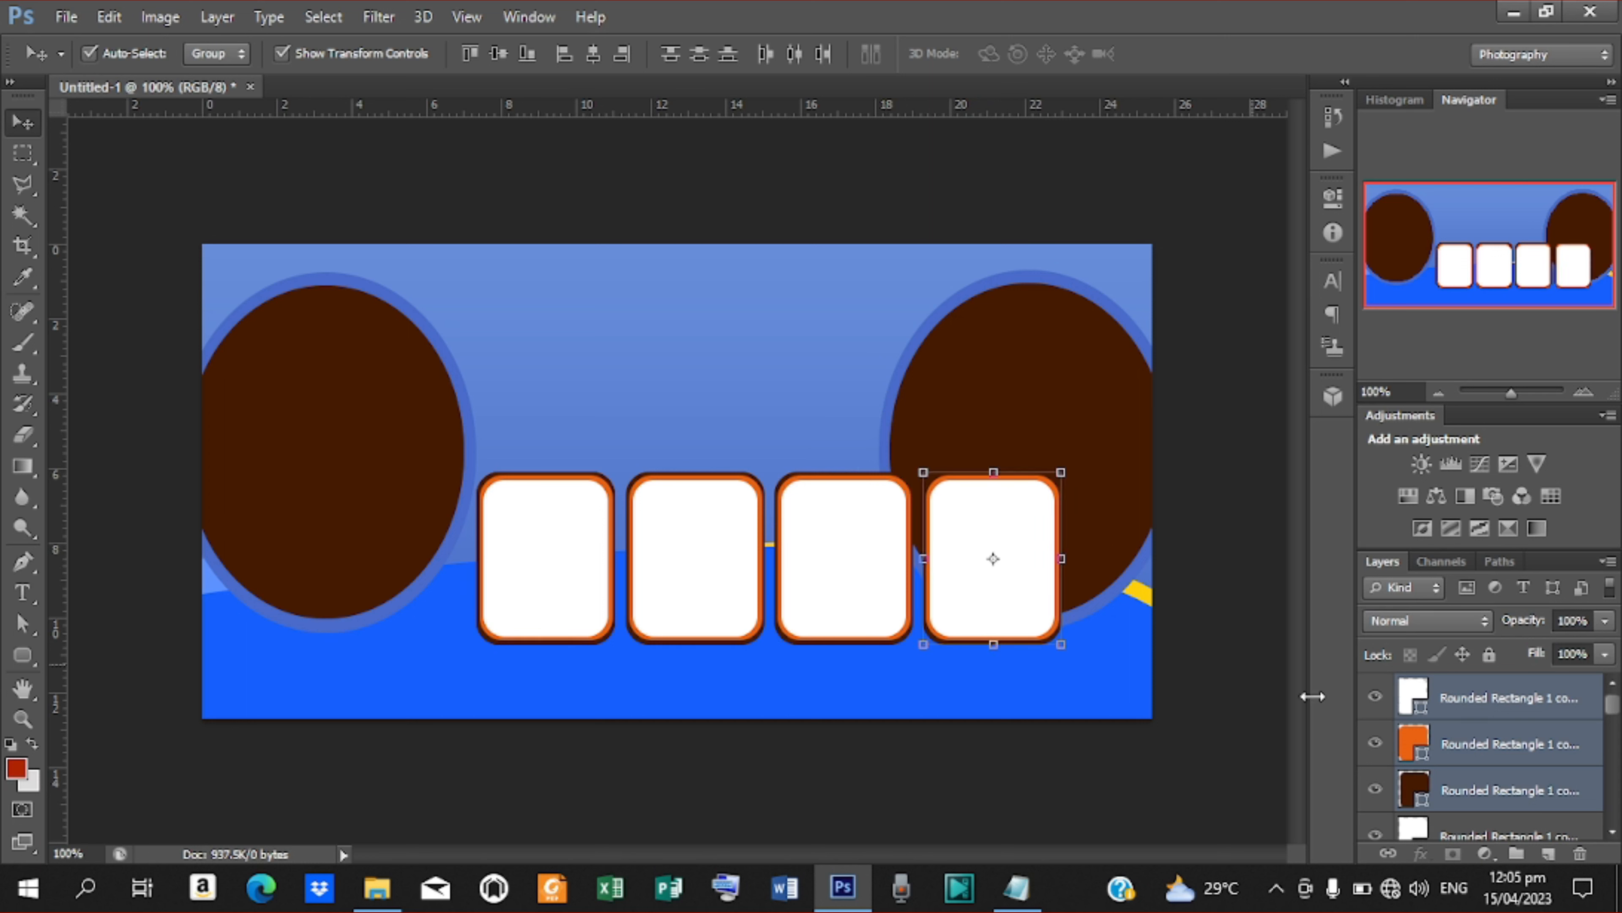
Scale all four cards together to about 72% and centre the row between the two side ellipses
{"action": "left_click", "coordinate": [1558, 696]}
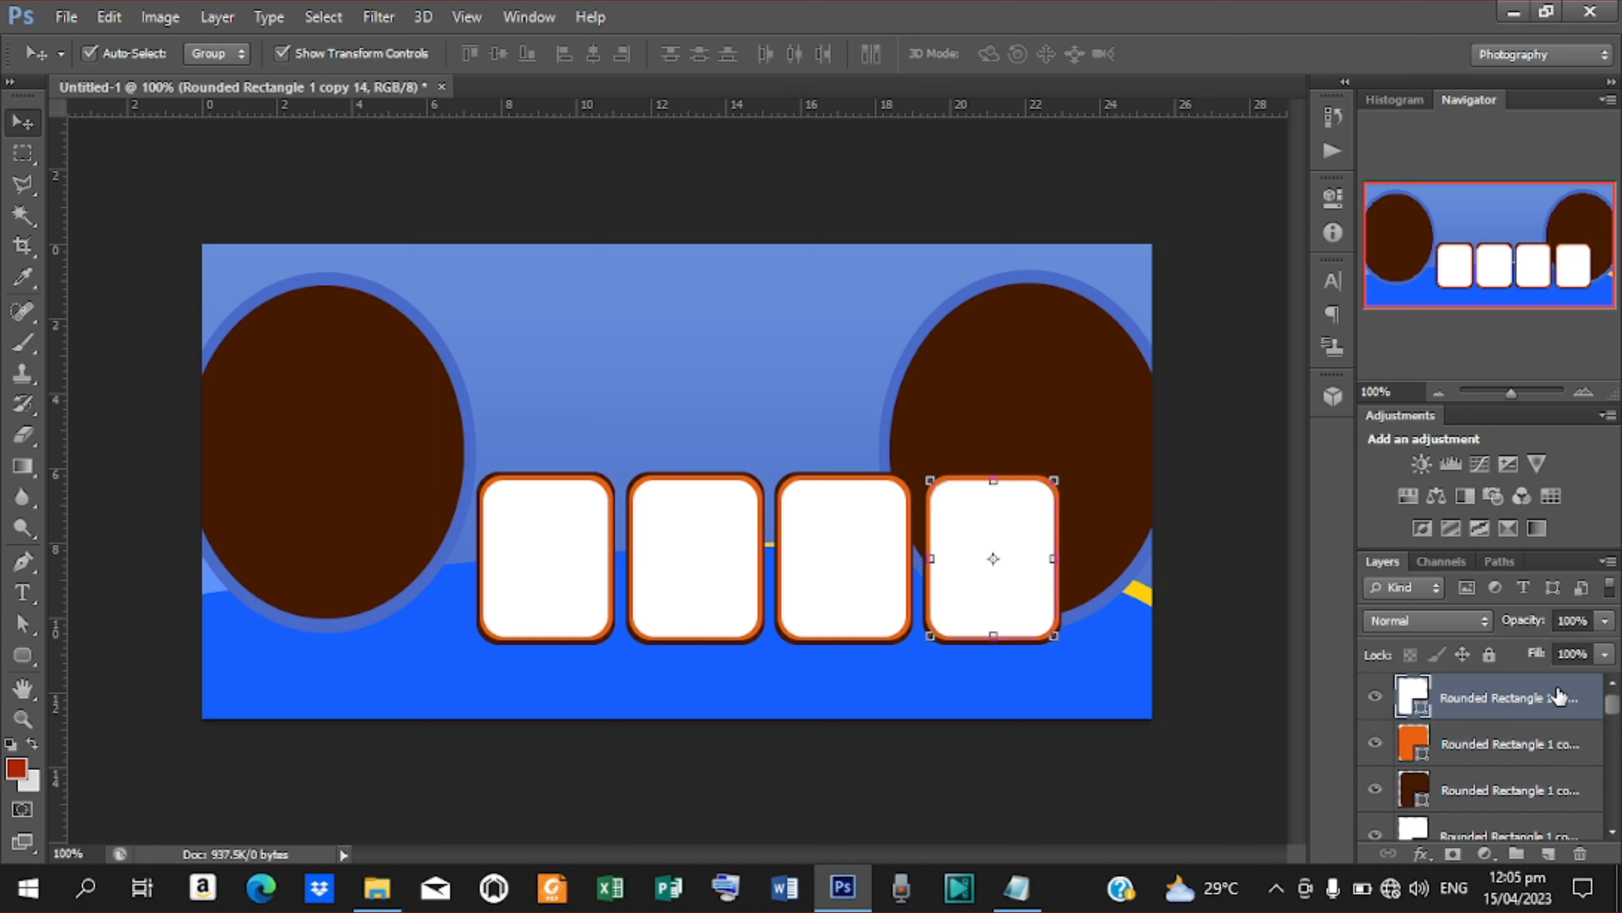
{"action": "left_click_drag", "start_coordinate": [1618, 711], "coordinate": [1618, 777]}
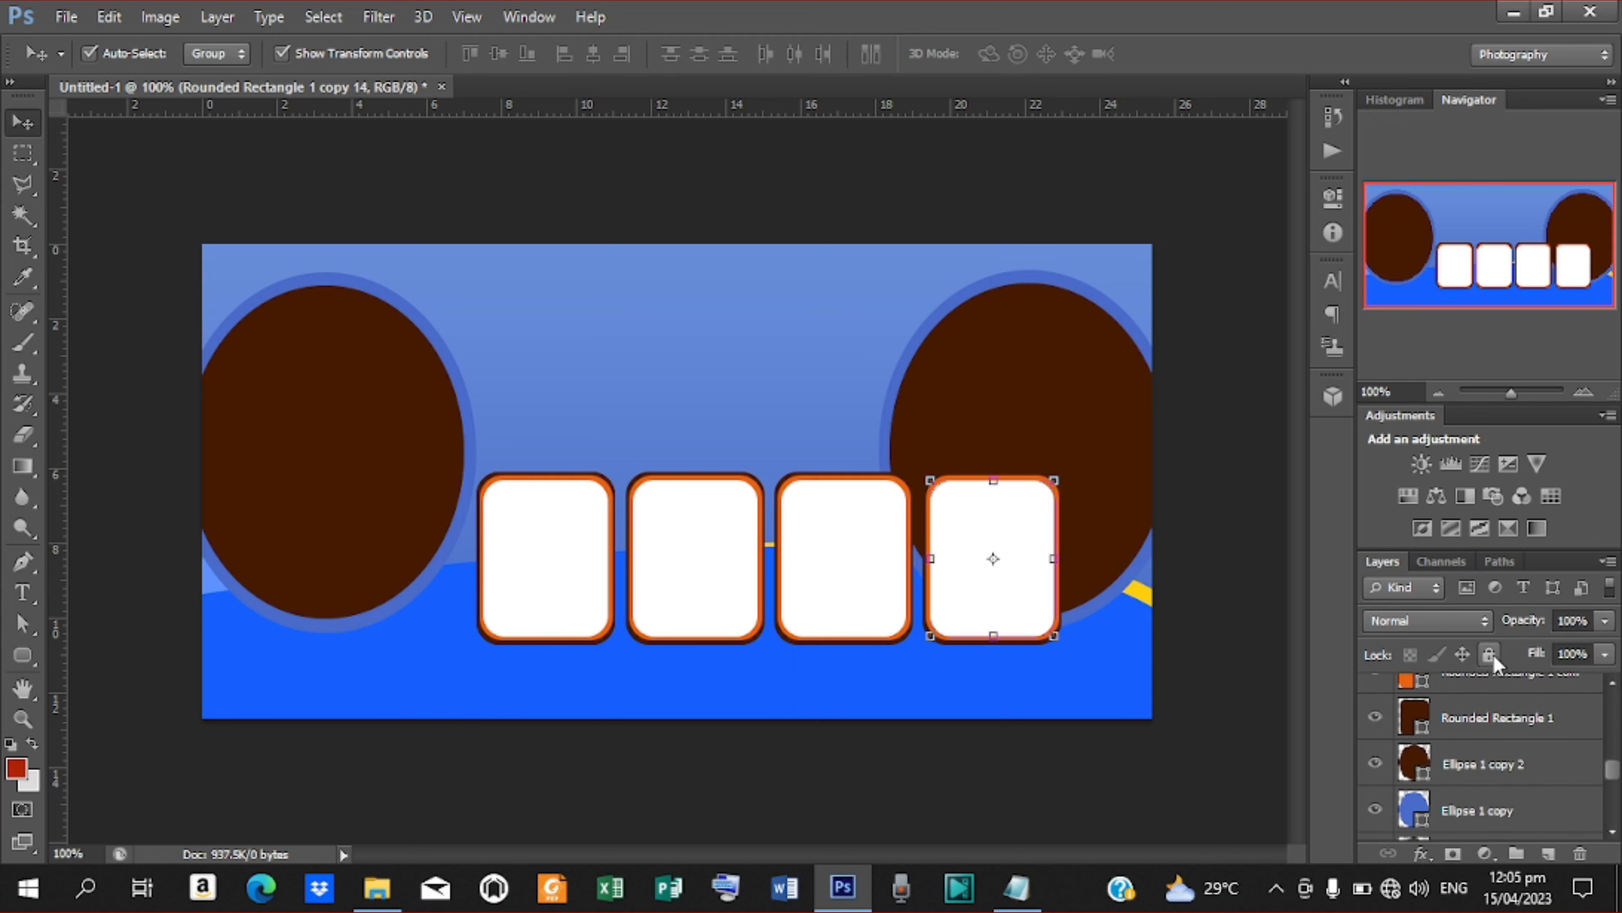
{"action": "left_click", "coordinate": [1468, 720], "text": "shift"}
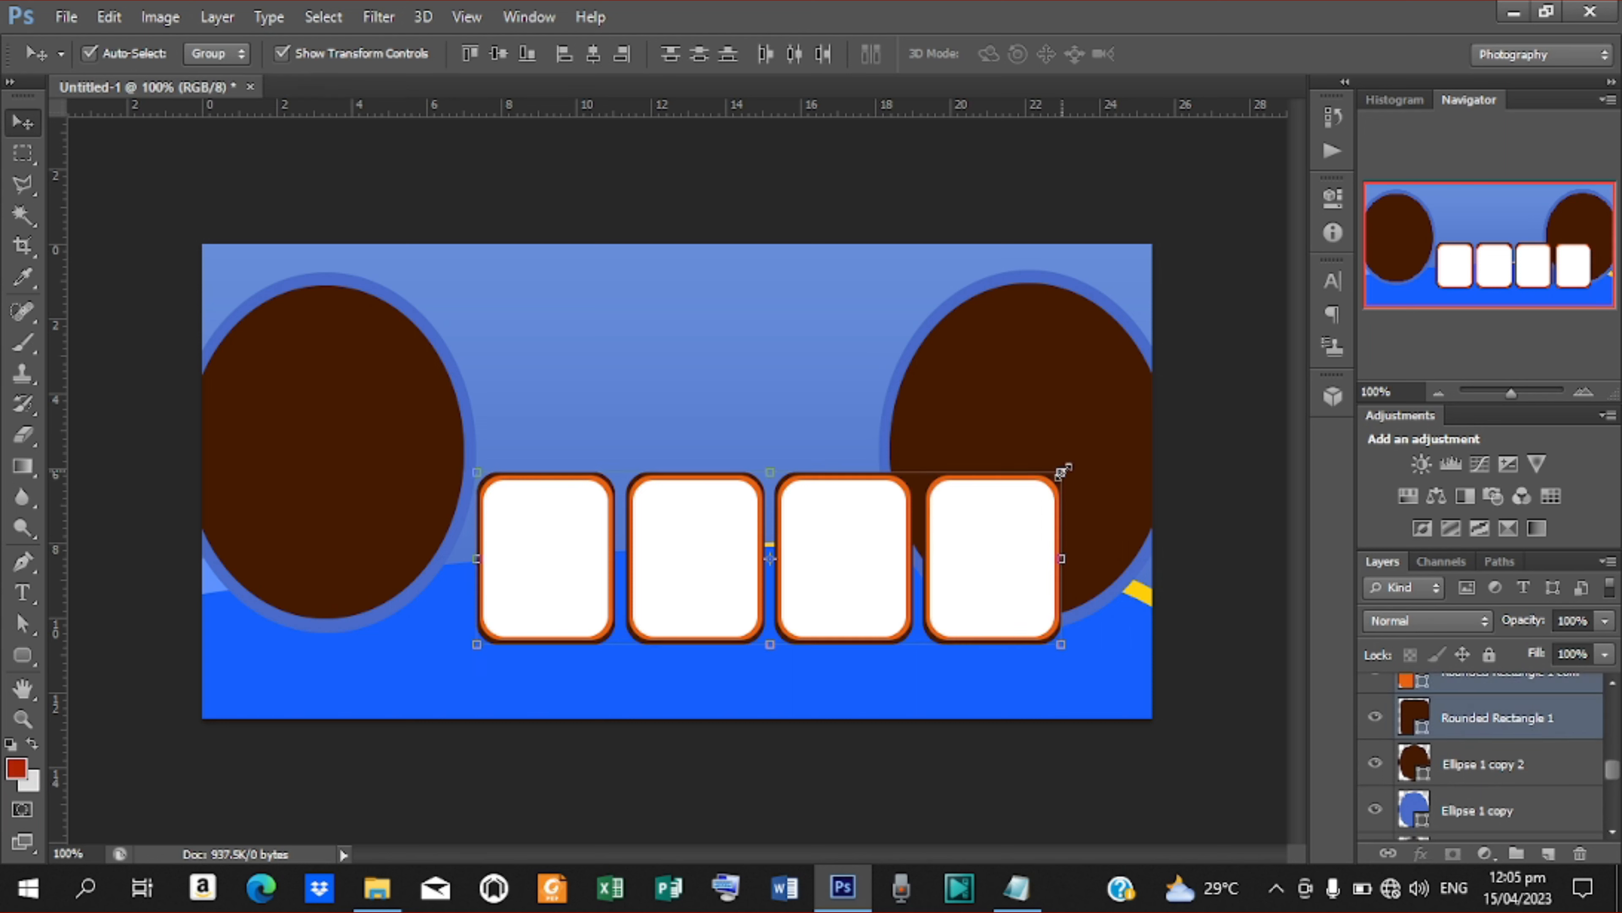
{"action": "left_click_drag", "start_coordinate": [1062, 471], "coordinate": [992, 492]}
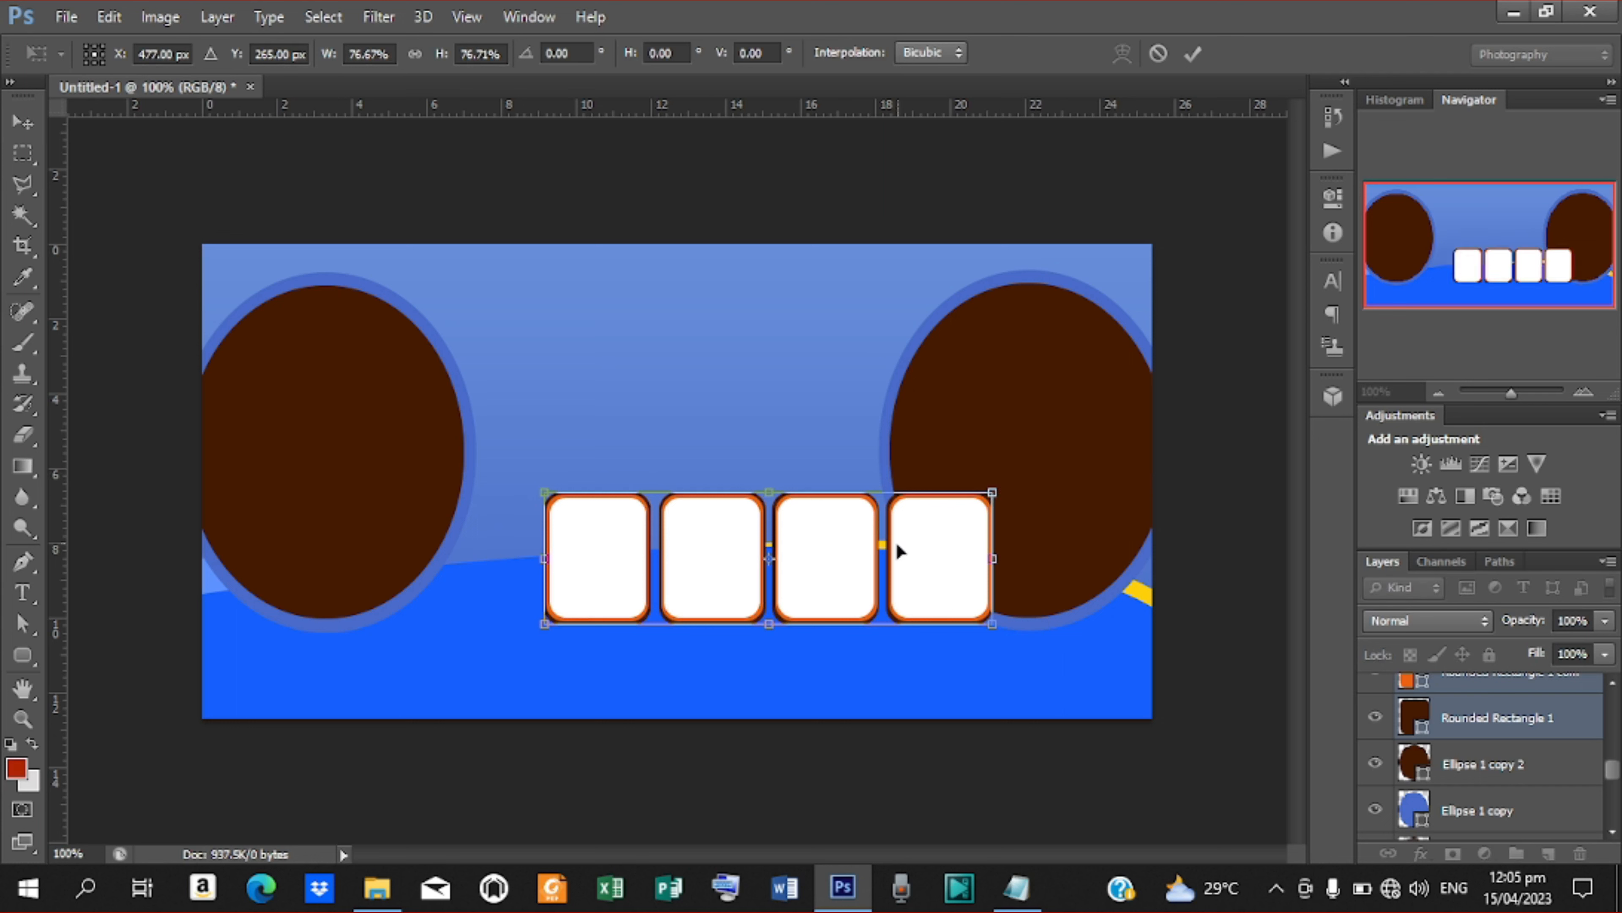
{"action": "left_click_drag", "start_coordinate": [877, 549], "coordinate": [791, 575]}
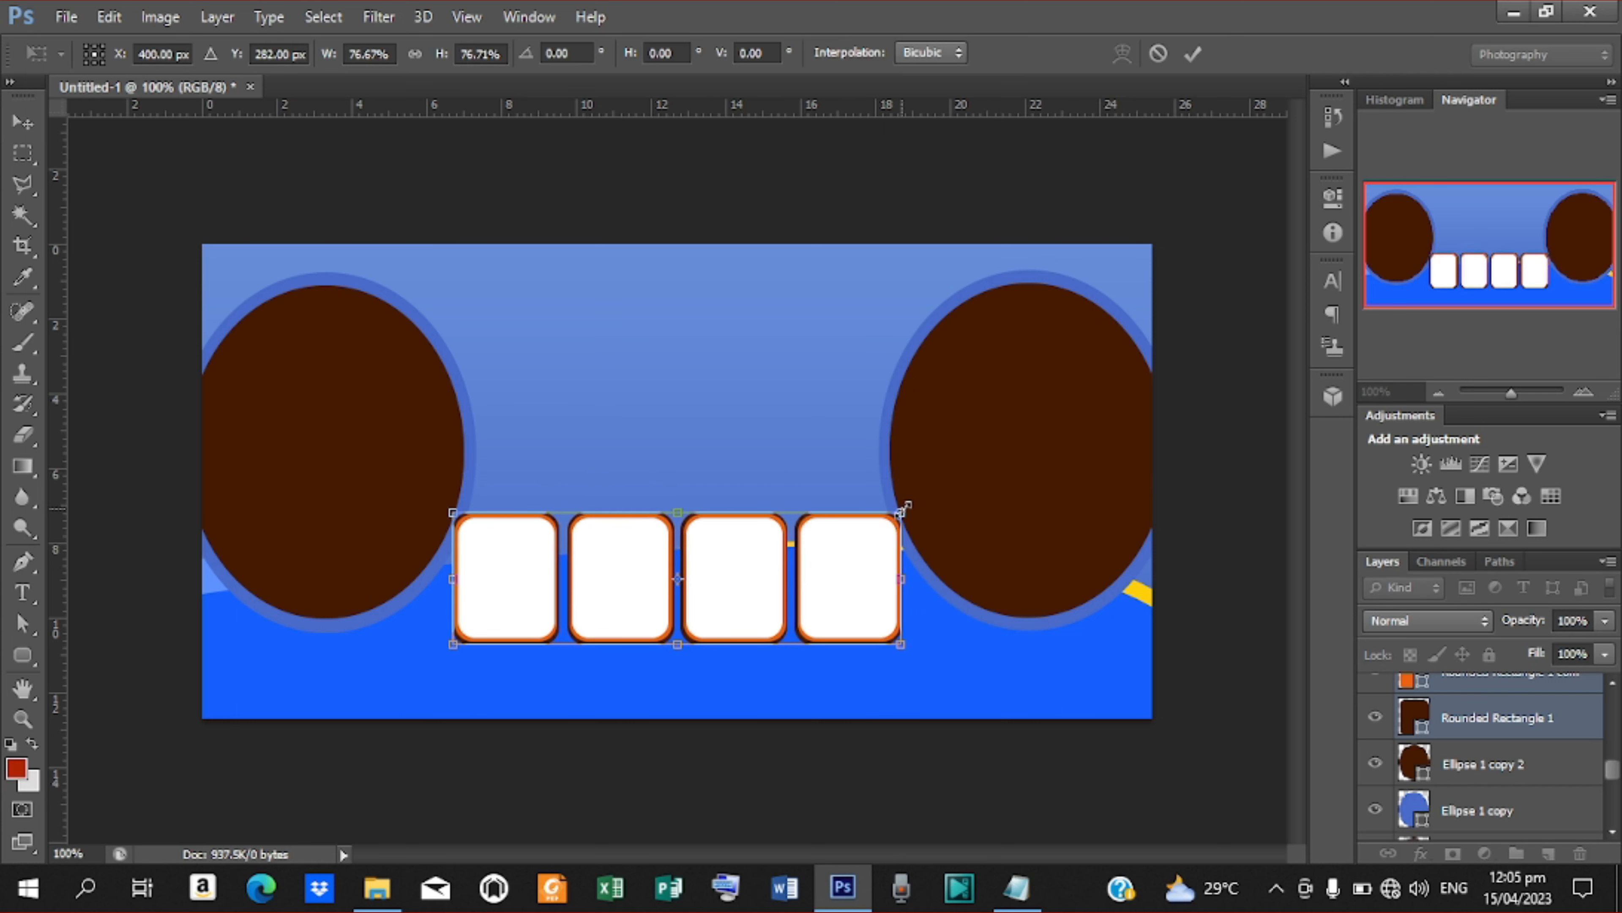
{"action": "left_click_drag", "start_coordinate": [900, 512], "coordinate": [891, 514]}
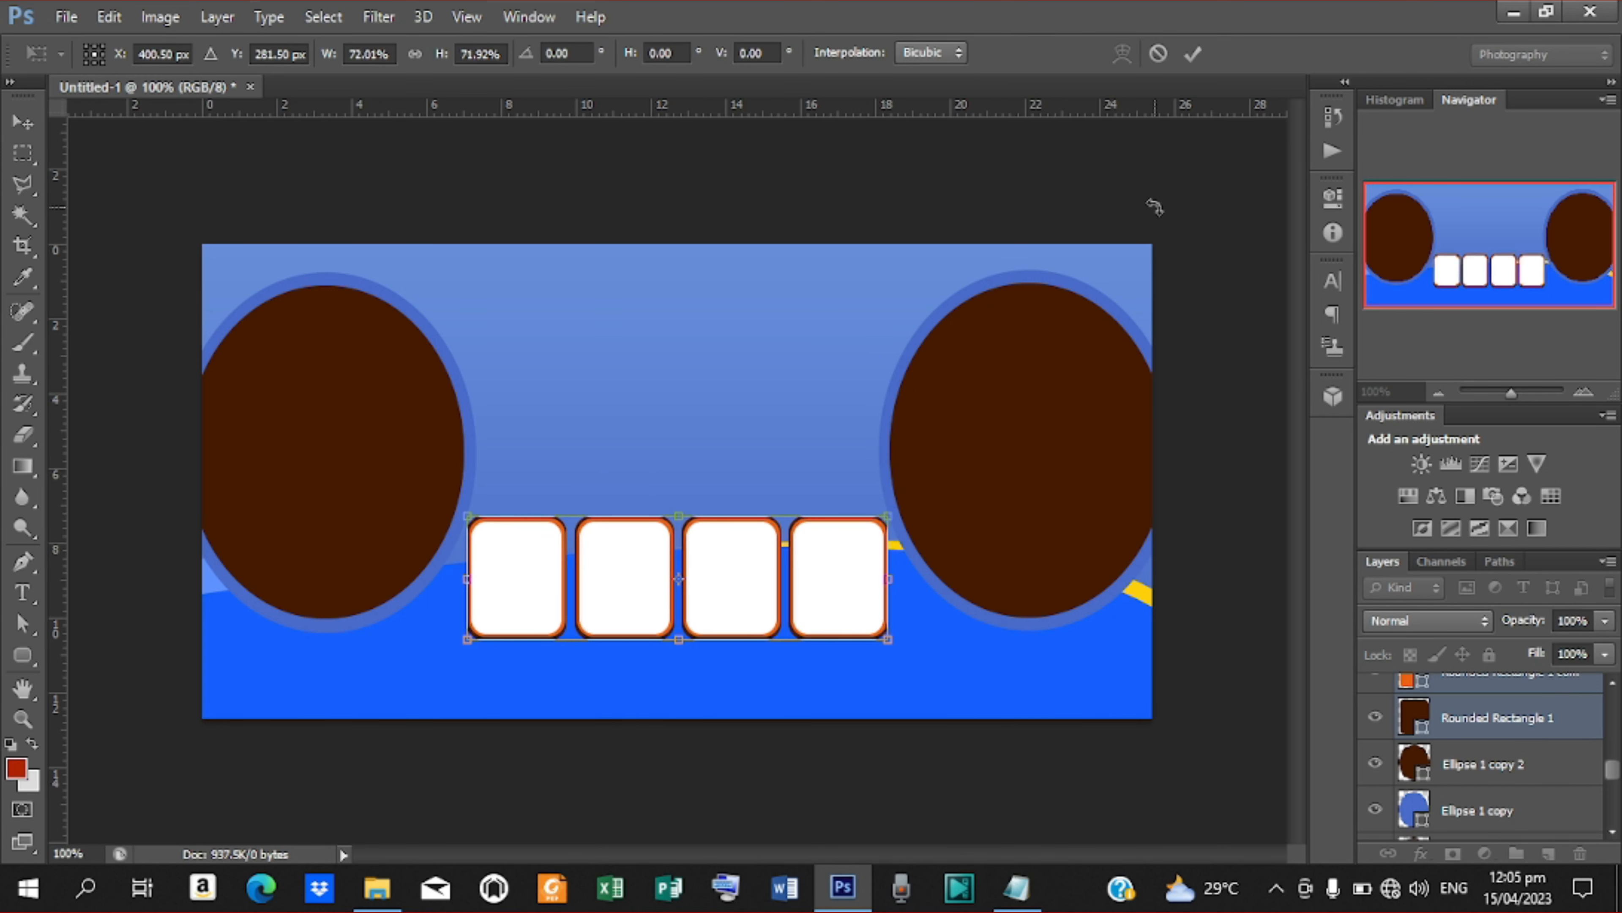
{"action": "left_click", "coordinate": [1190, 54]}
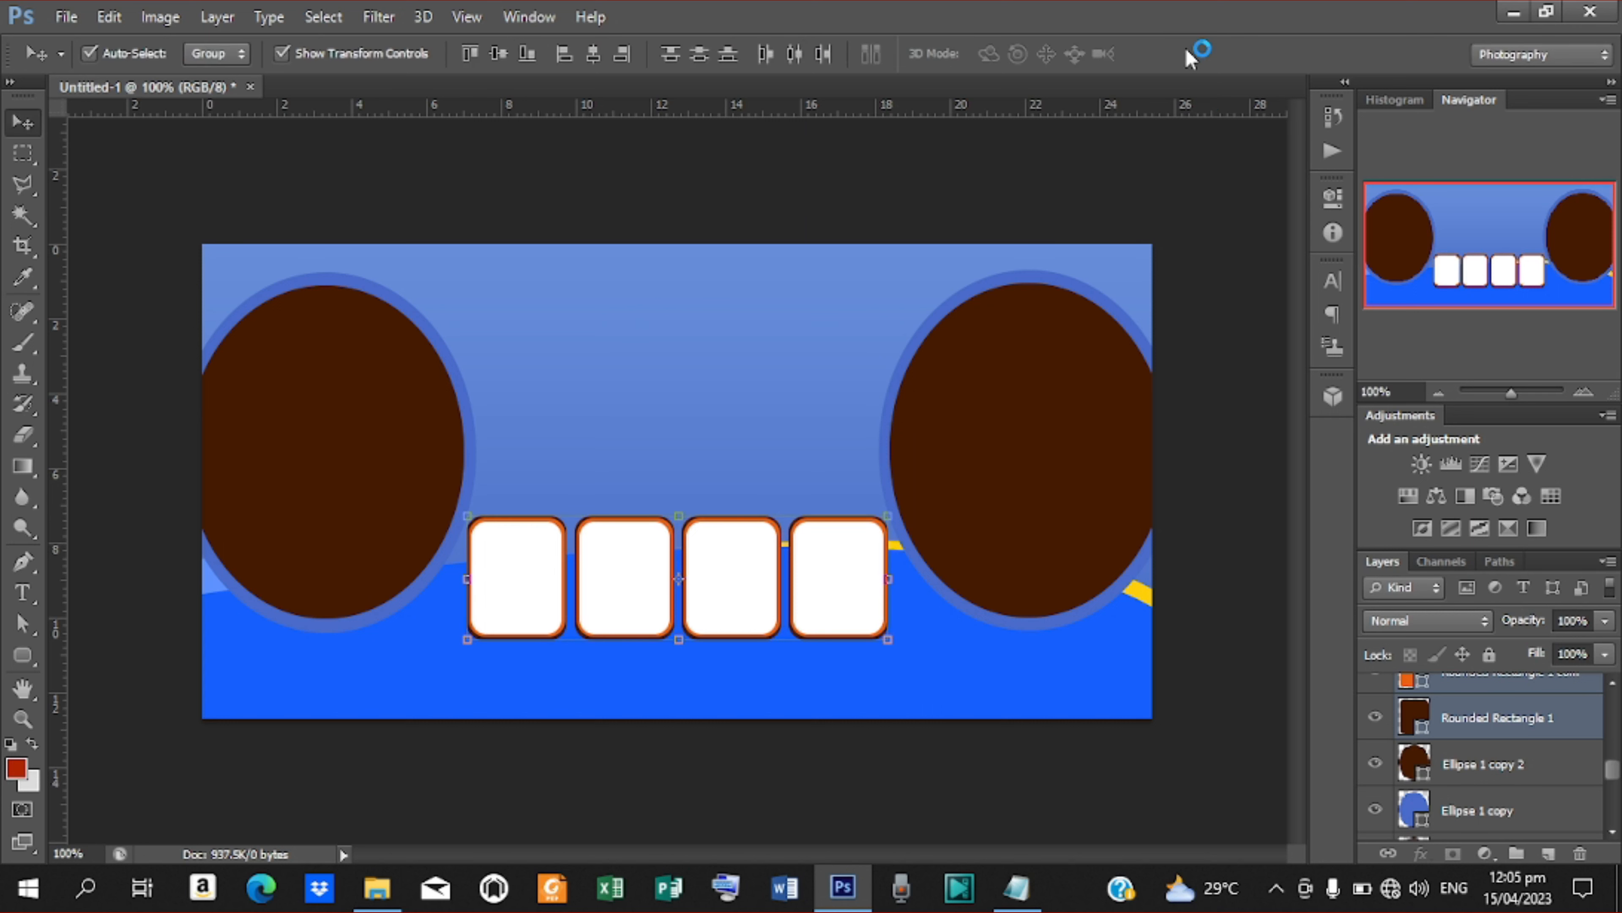
Place the image 4dfbb807a6d8b42b350259b704de2d71 from the MENS WARE folder directly above the left brown ellipse's layer
{"action": "left_click", "coordinate": [404, 425]}
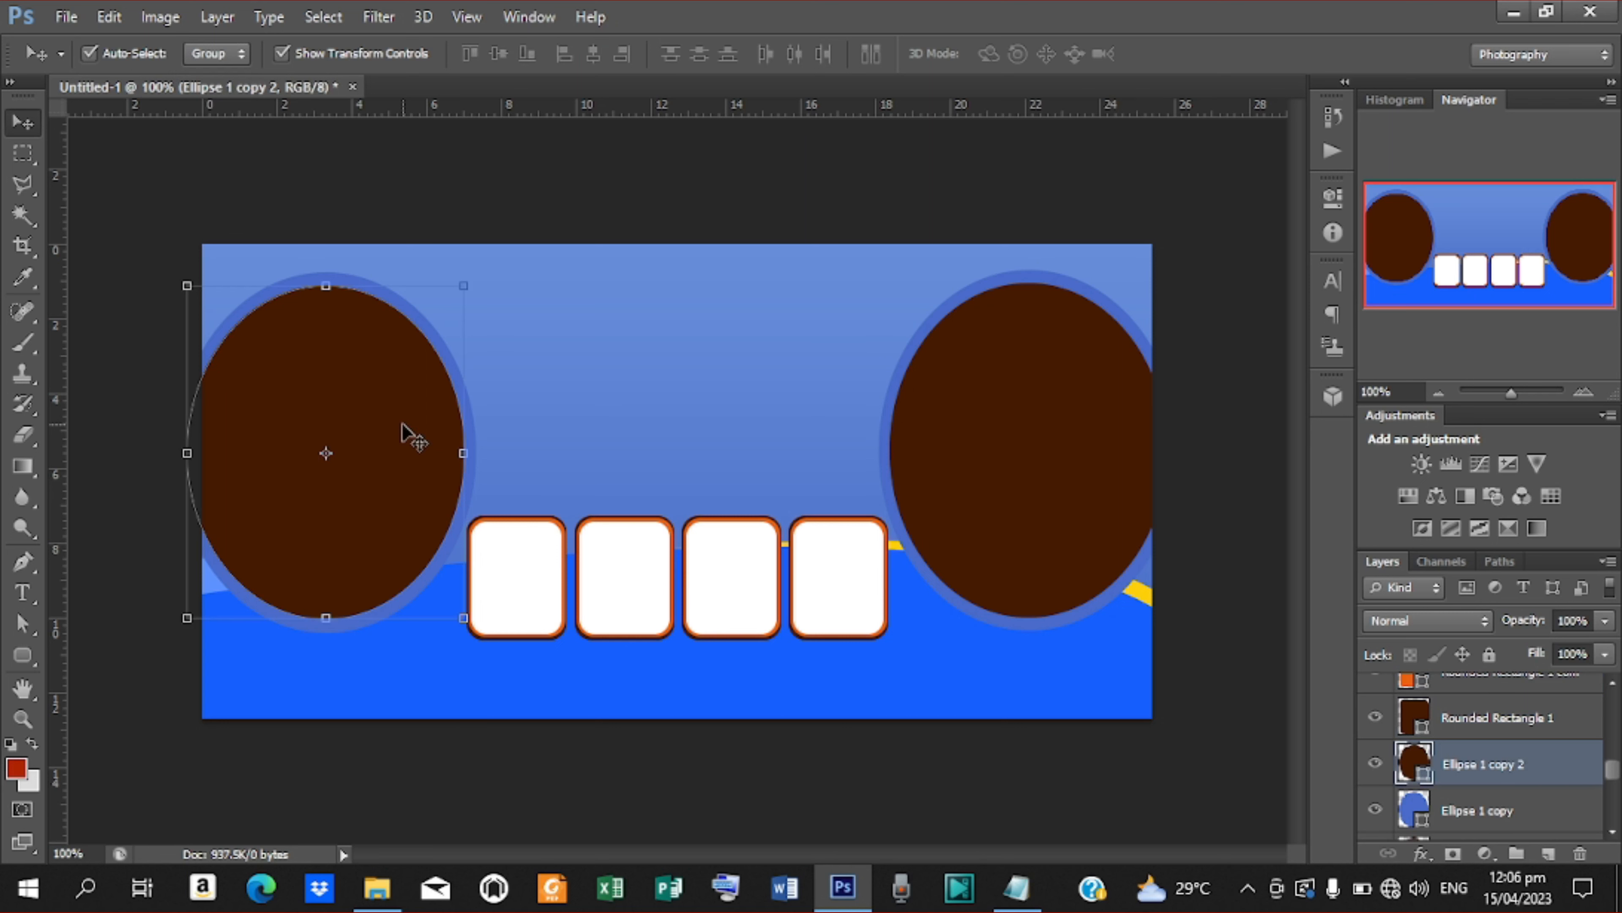
{"action": "left_click", "coordinate": [65, 17]}
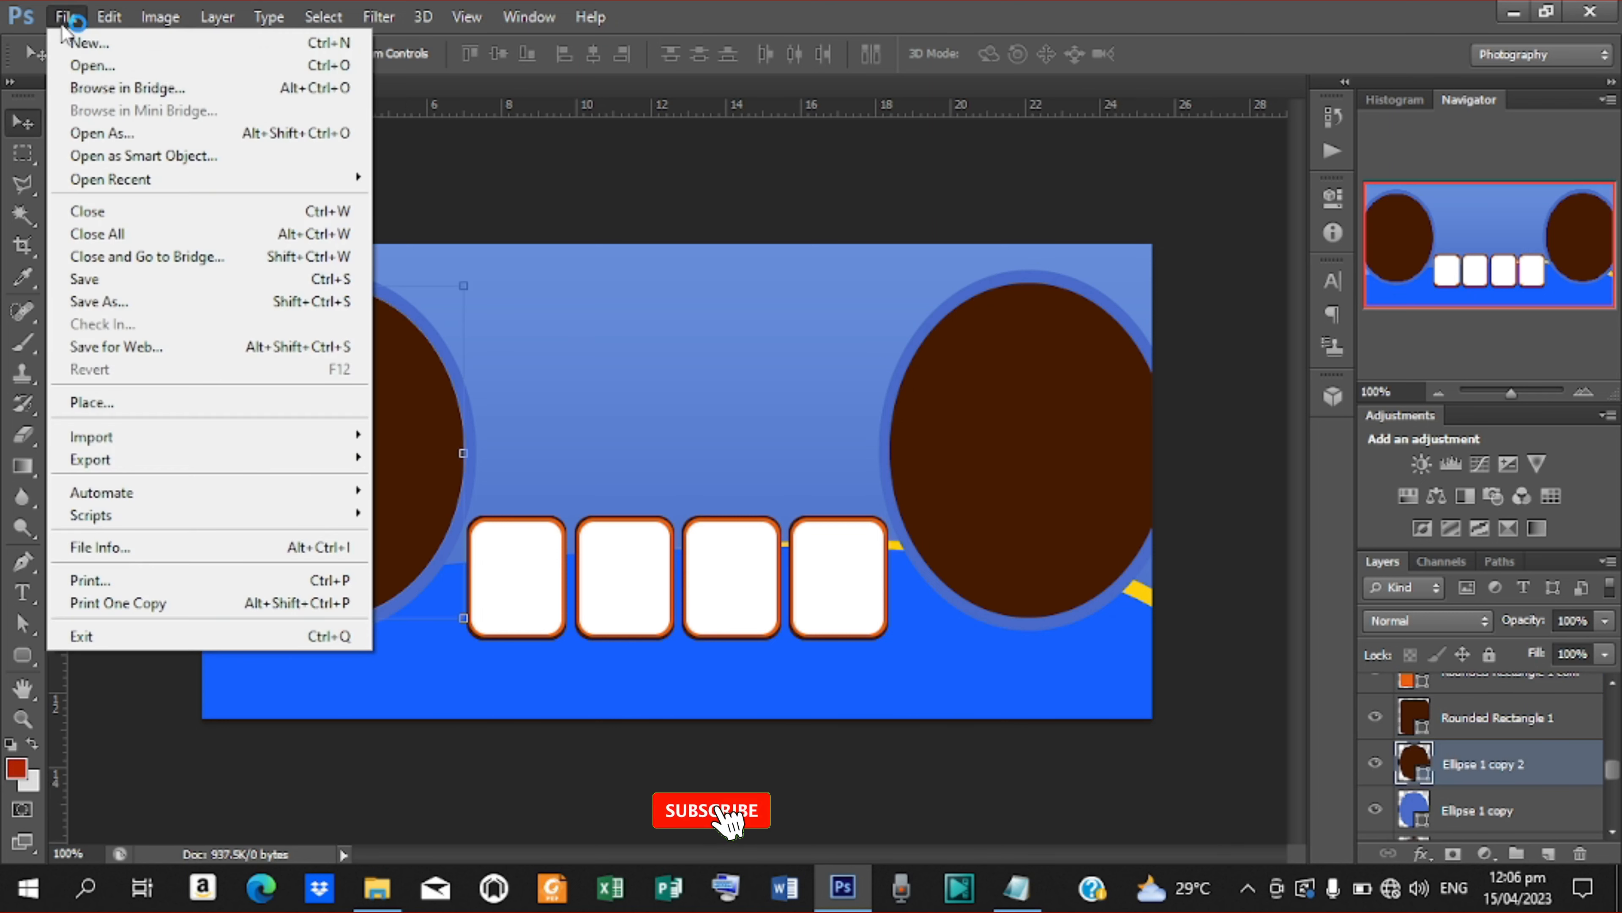
{"action": "left_click", "coordinate": [119, 401]}
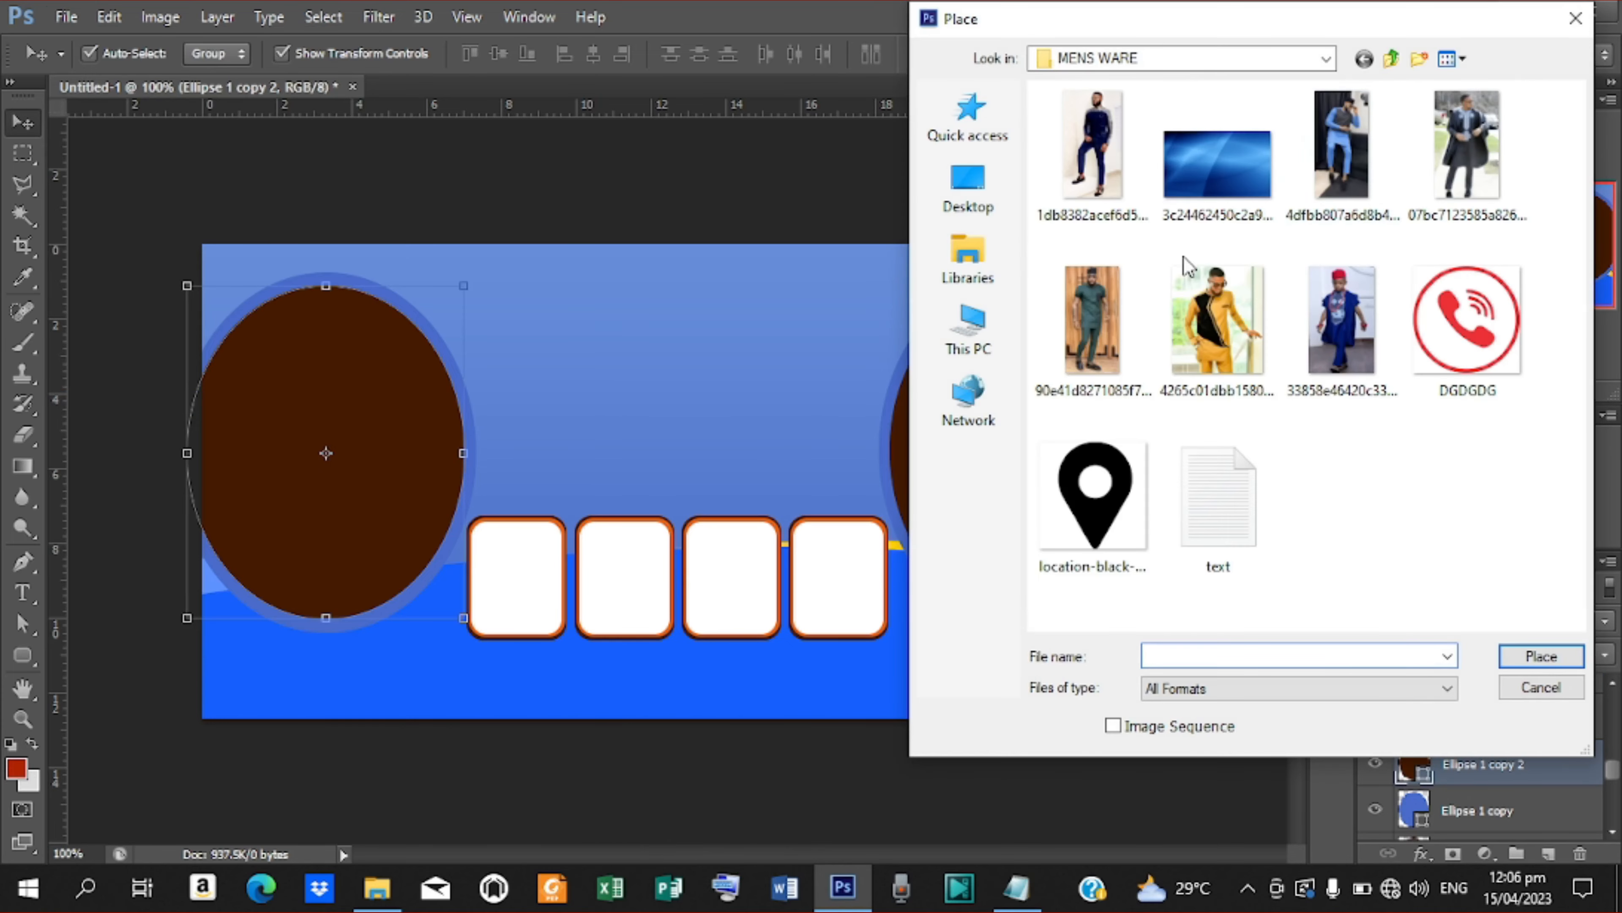
{"action": "left_click", "coordinate": [1381, 160]}
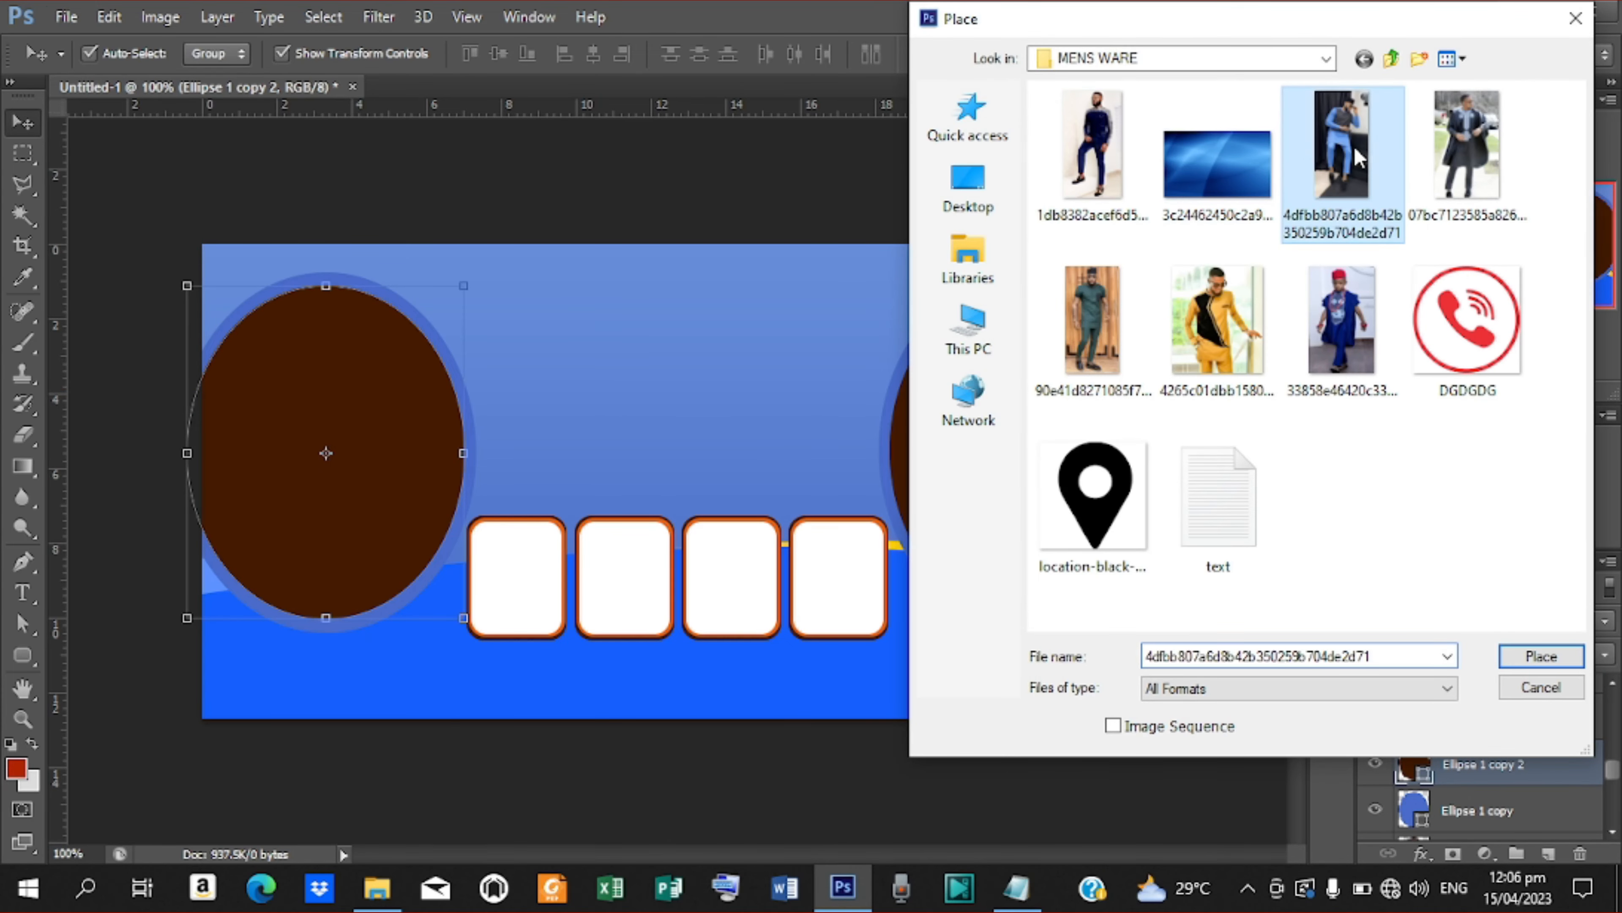
{"action": "left_click", "coordinate": [1529, 651]}
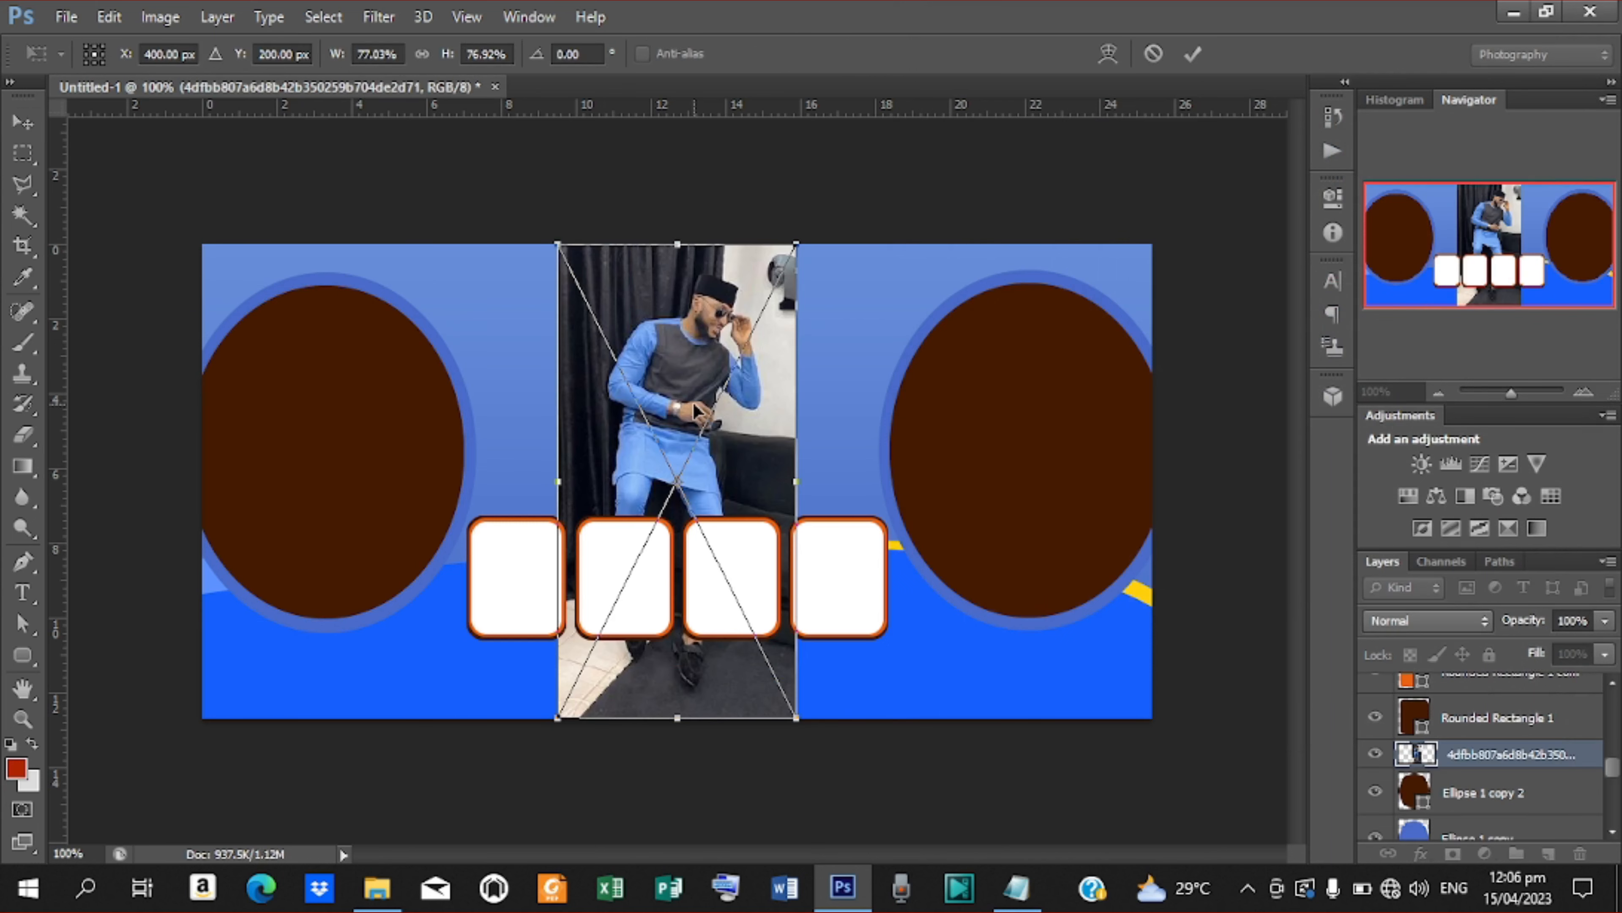
Move and widen the placed photo to cover the left brown ellipse, then clip it to that ellipse
{"action": "left_click_drag", "start_coordinate": [695, 409], "coordinate": [343, 390]}
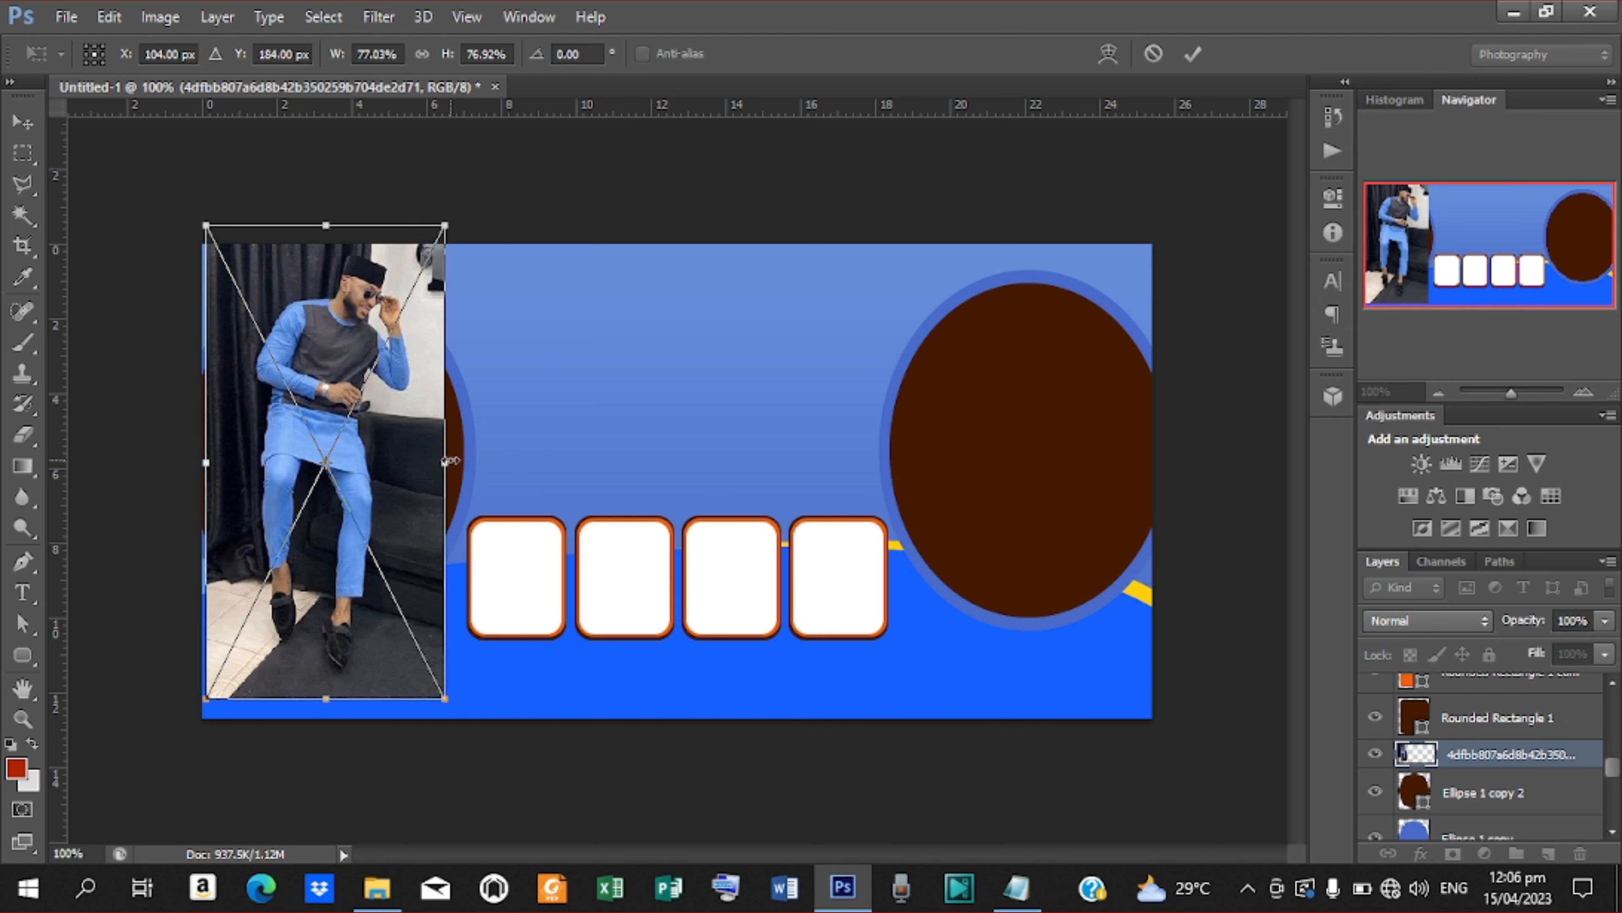
{"action": "left_click_drag", "start_coordinate": [451, 461], "coordinate": [469, 461]}
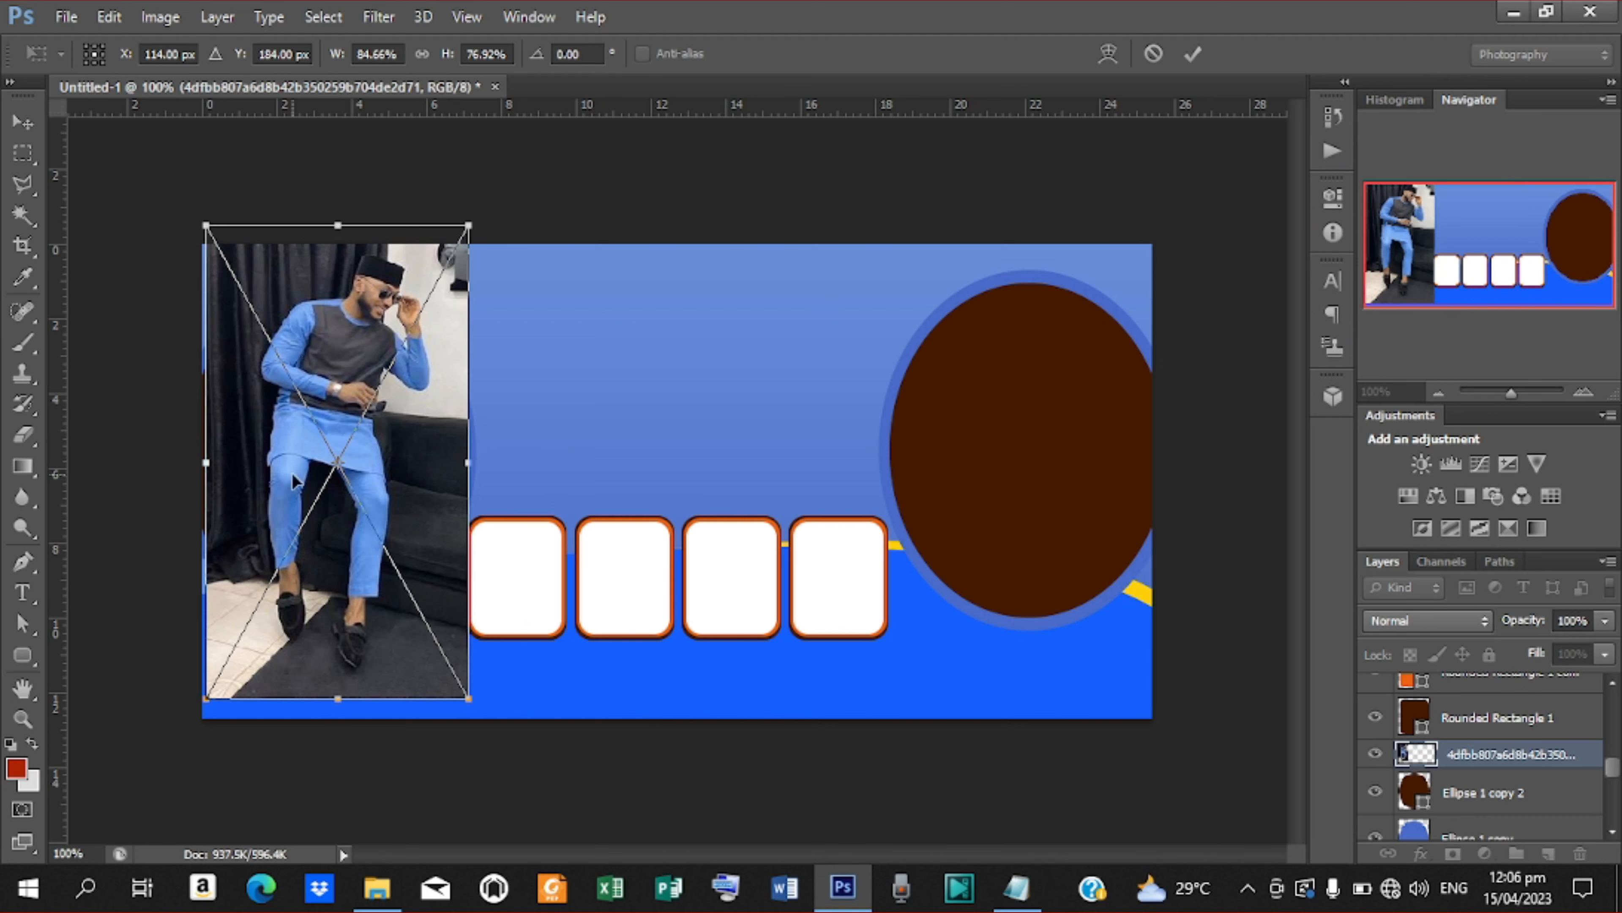
{"action": "left_click_drag", "start_coordinate": [205, 462], "coordinate": [177, 462]}
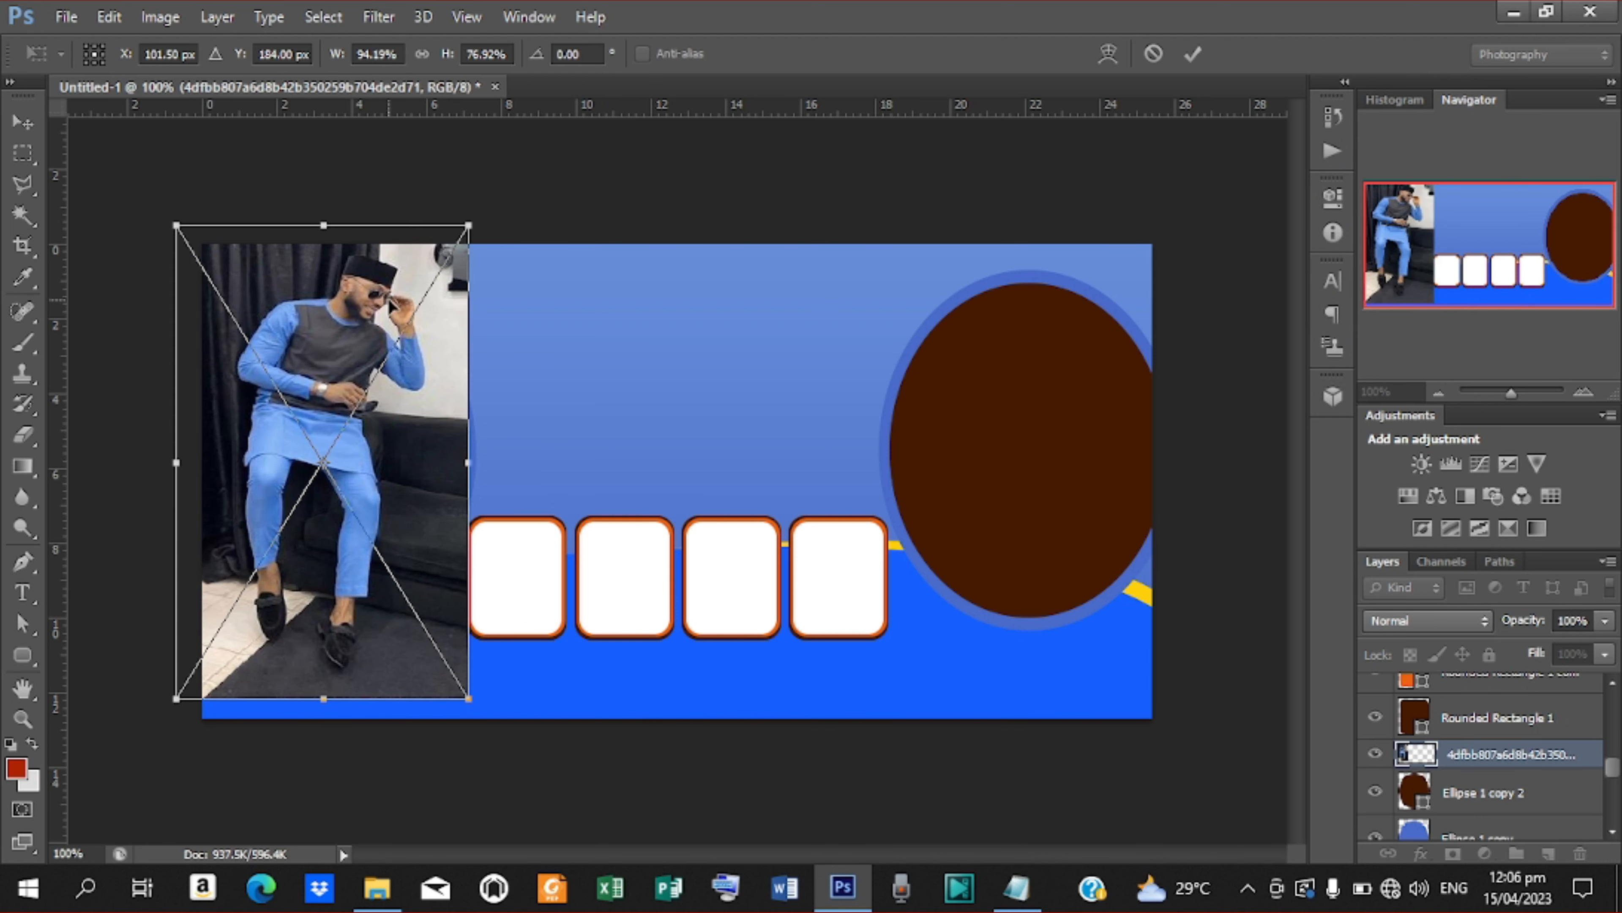
{"action": "left_click", "coordinate": [1193, 53]}
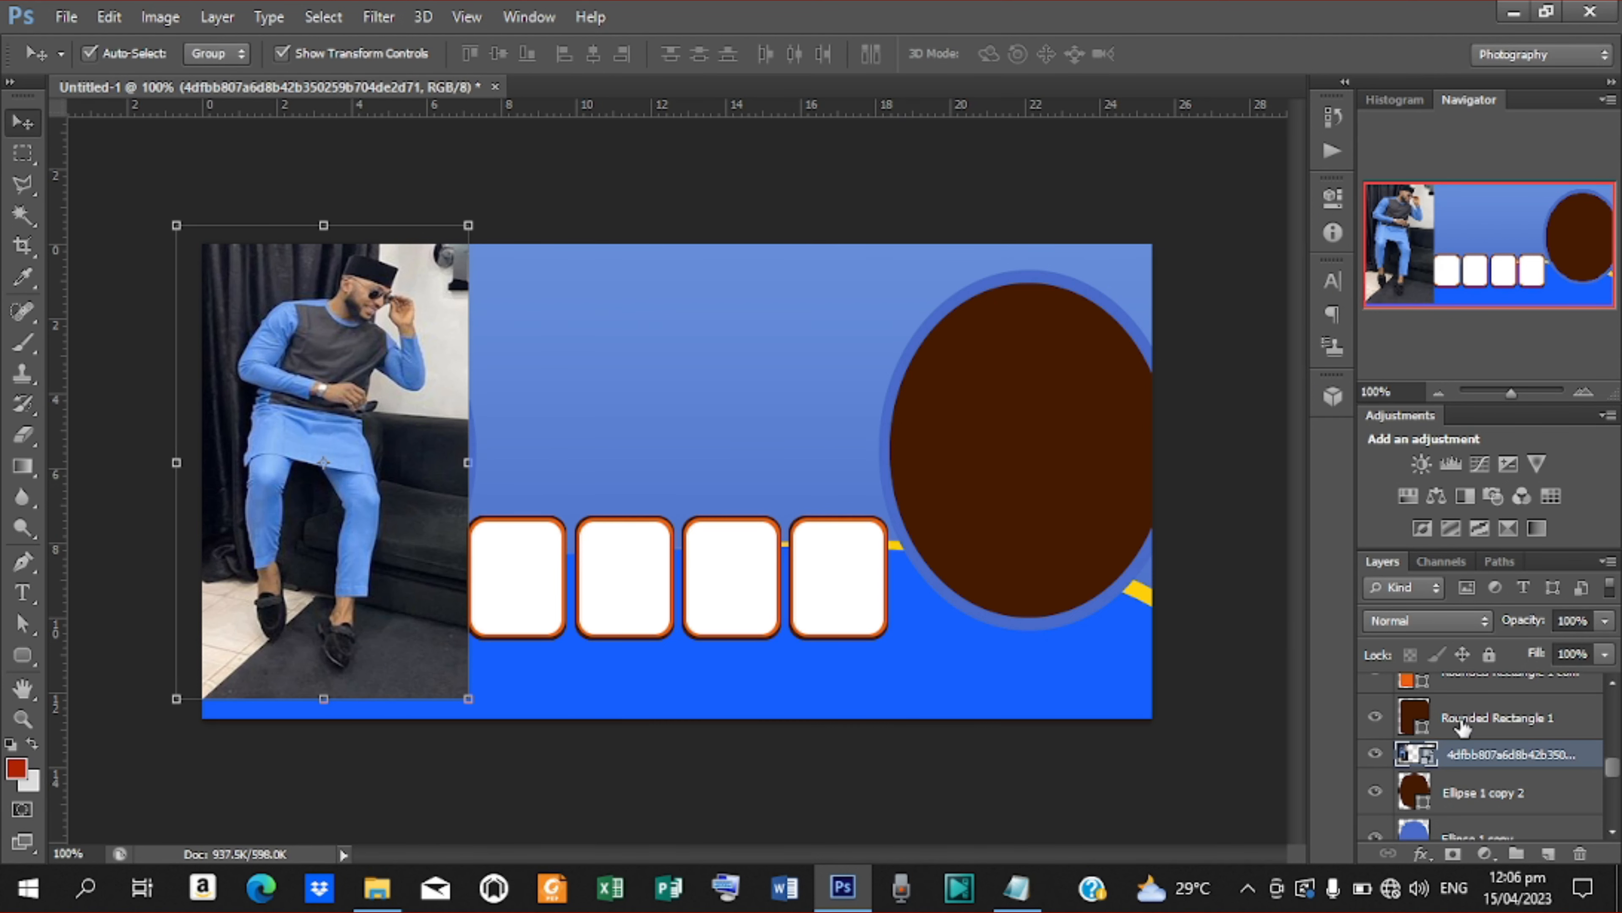
{"action": "right_click", "coordinate": [1454, 754]}
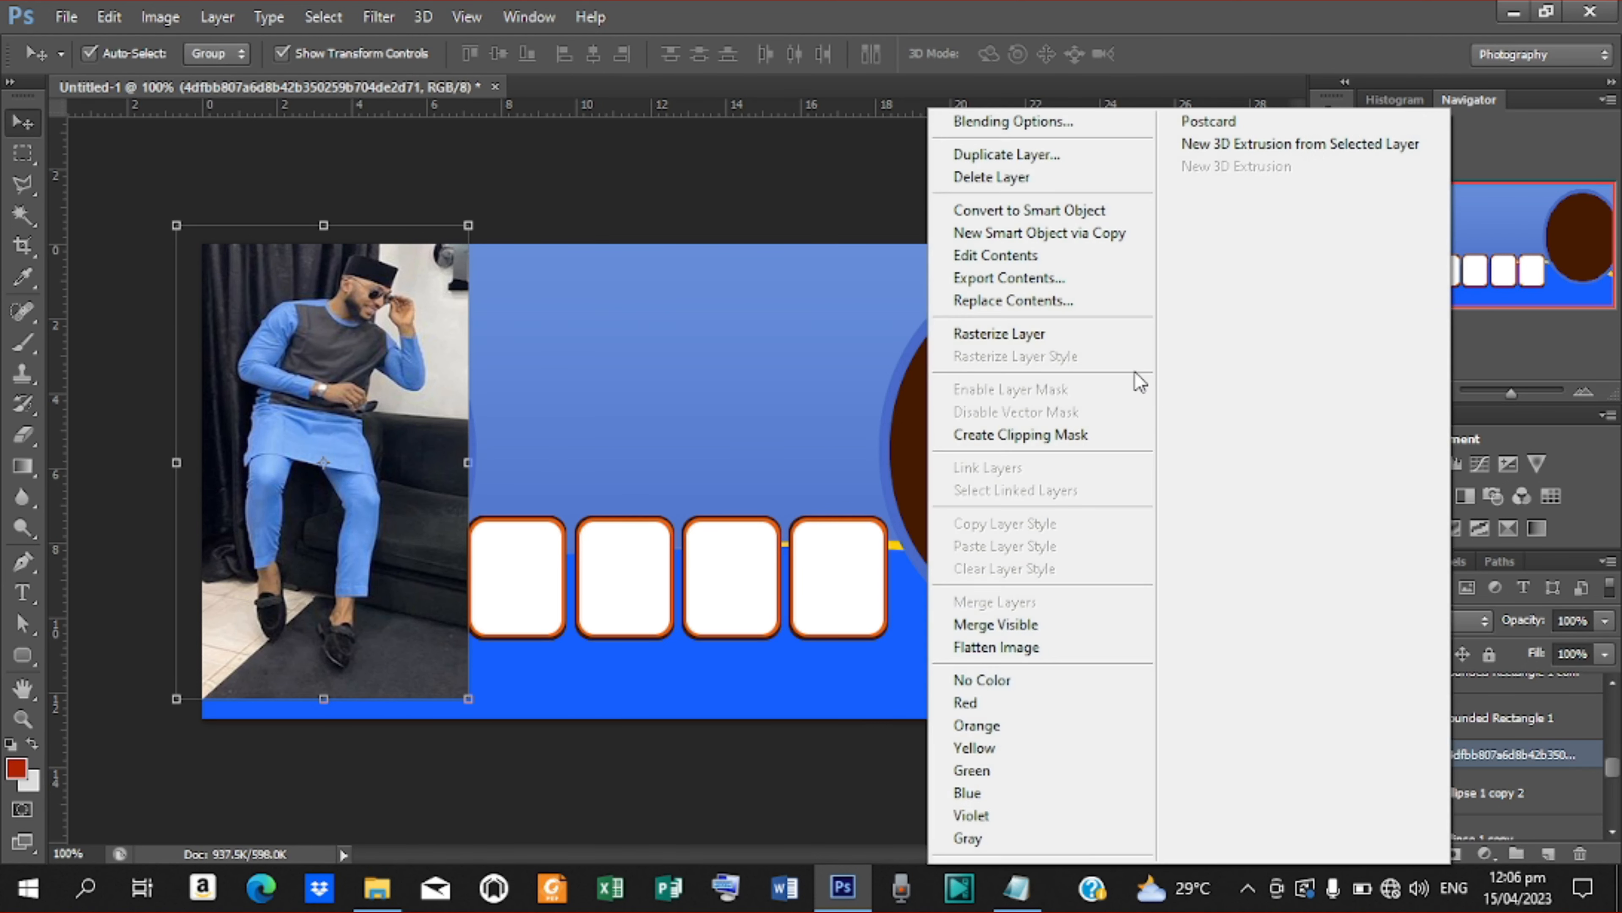
{"action": "left_click", "coordinate": [1043, 445]}
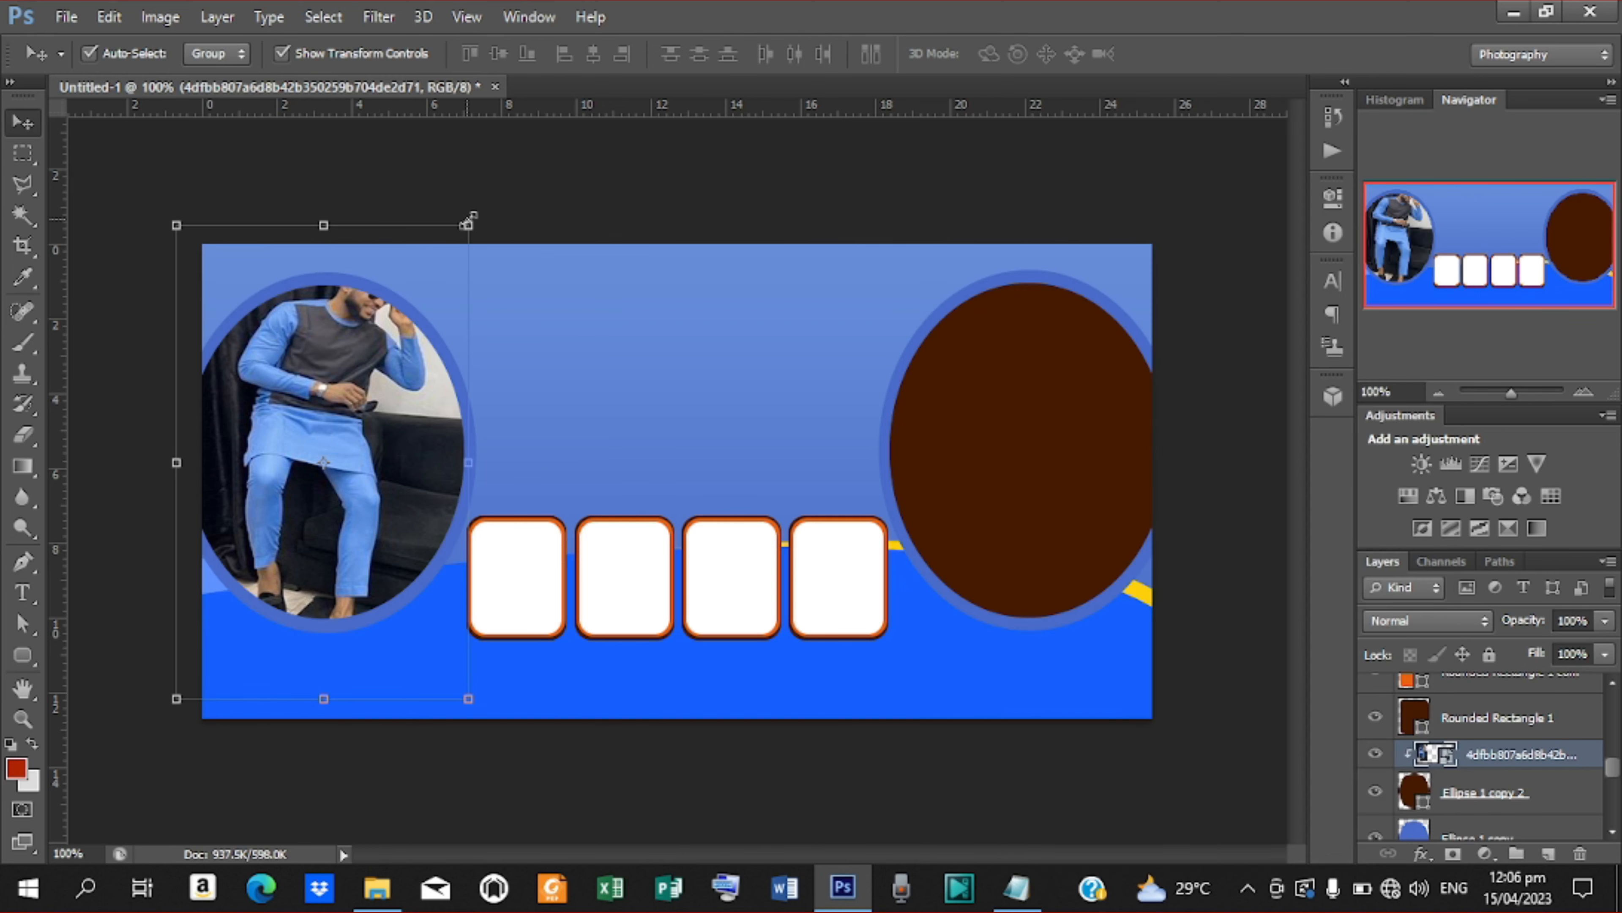
Resize the clipped photo to about 87% wide by 66% high and reposition it so the man's head and body fit inside the ellipse
{"action": "left_click_drag", "start_coordinate": [468, 223], "coordinate": [468, 266]}
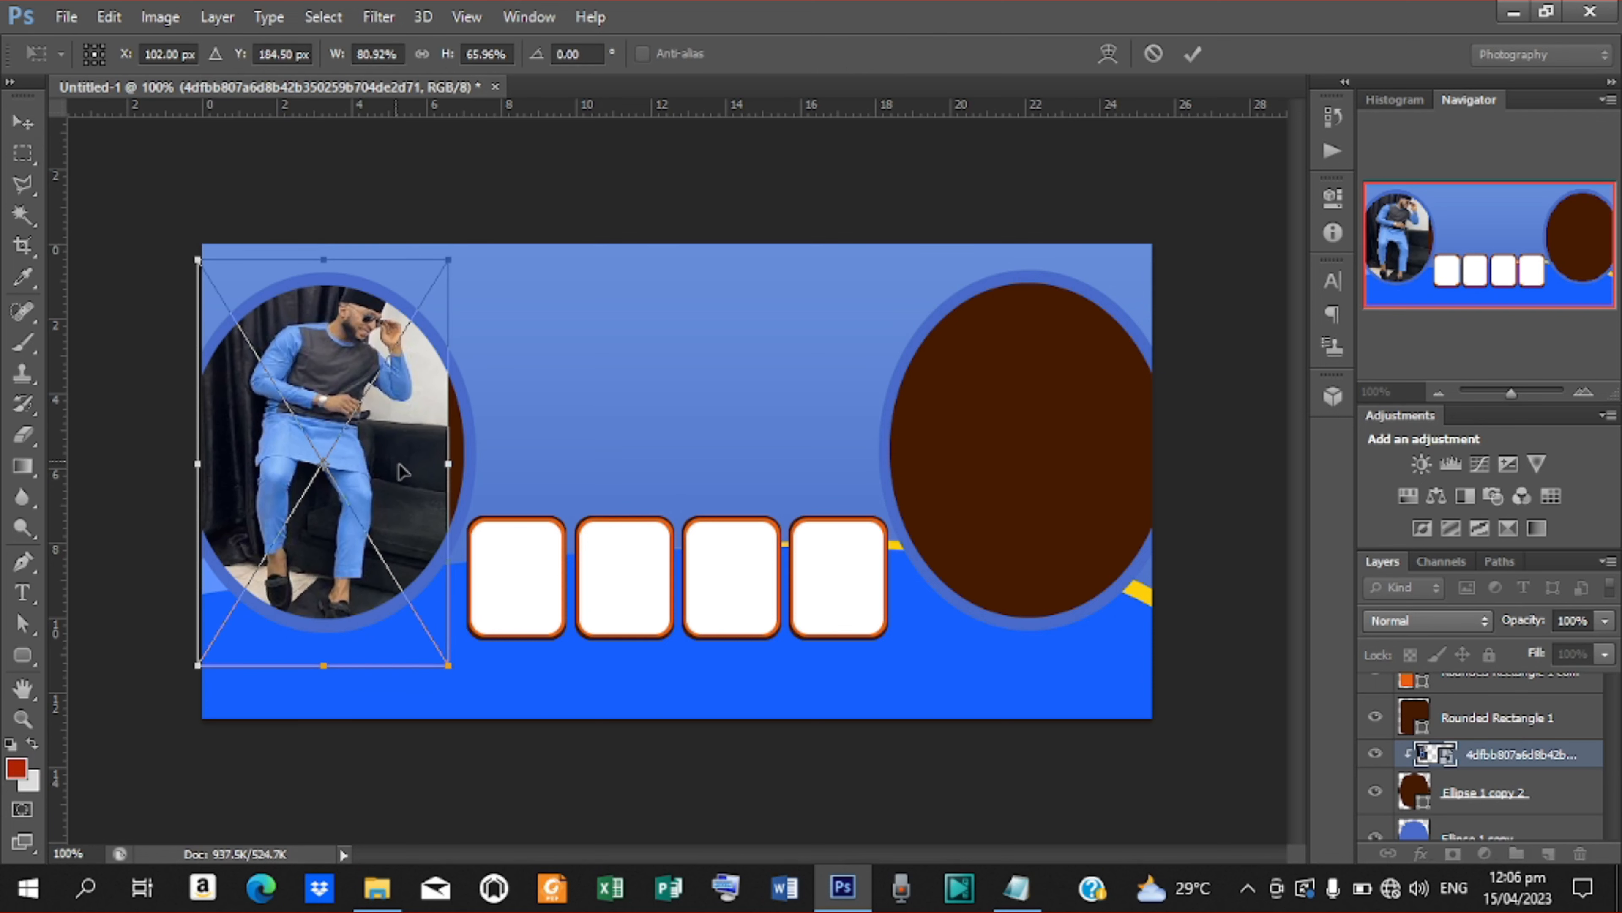
{"action": "left_click_drag", "start_coordinate": [402, 471], "coordinate": [417, 484]}
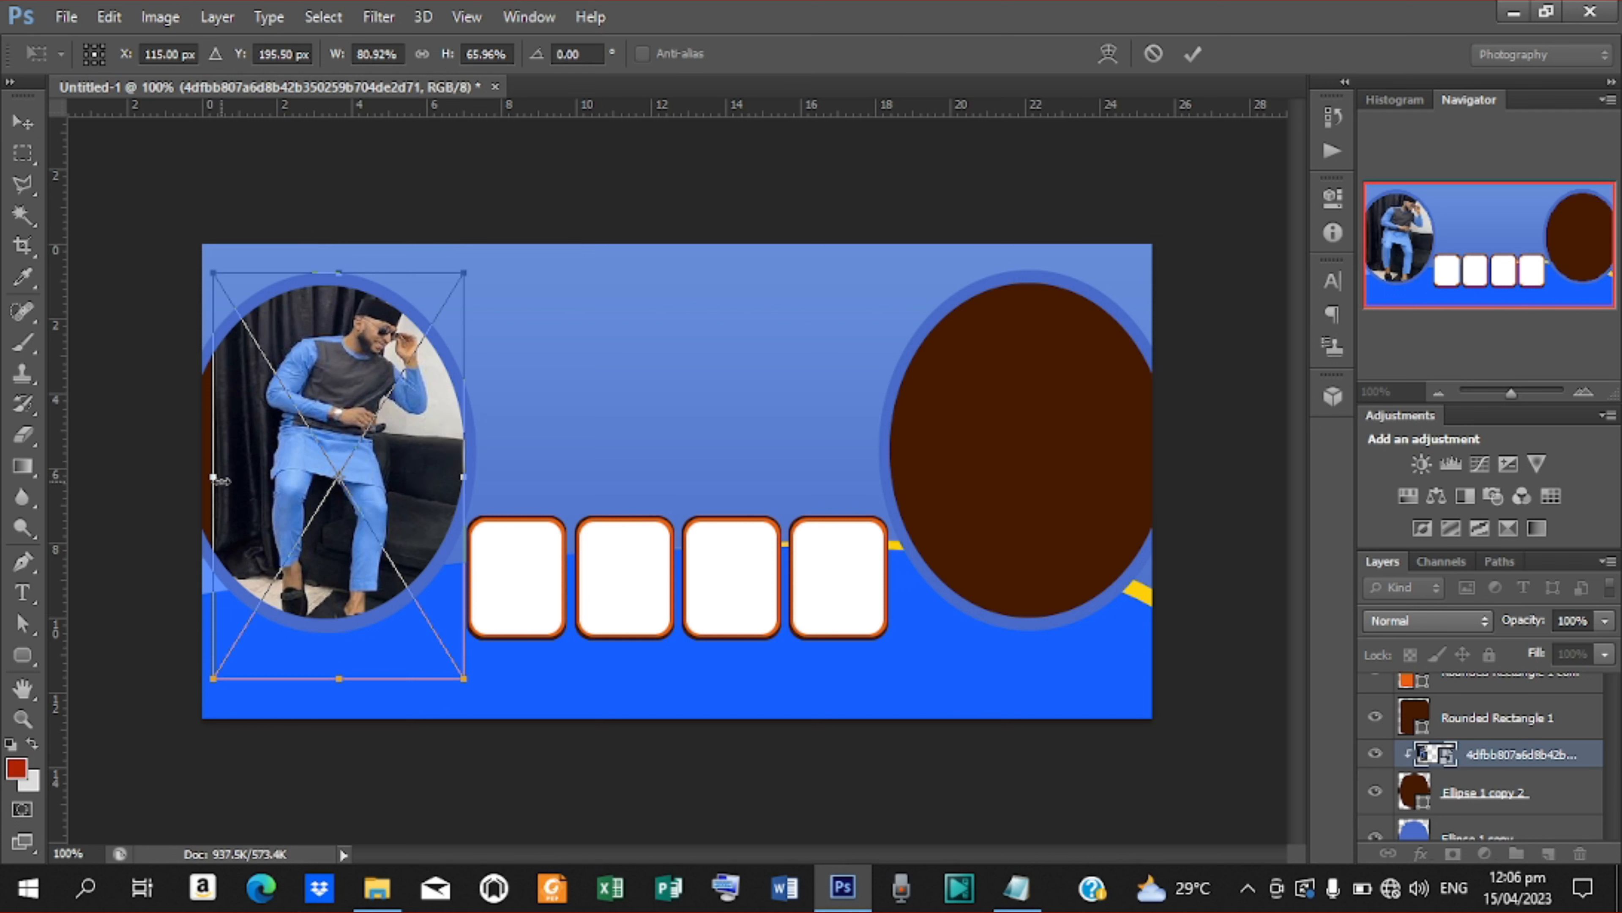
{"action": "left_click_drag", "start_coordinate": [216, 478], "coordinate": [196, 478]}
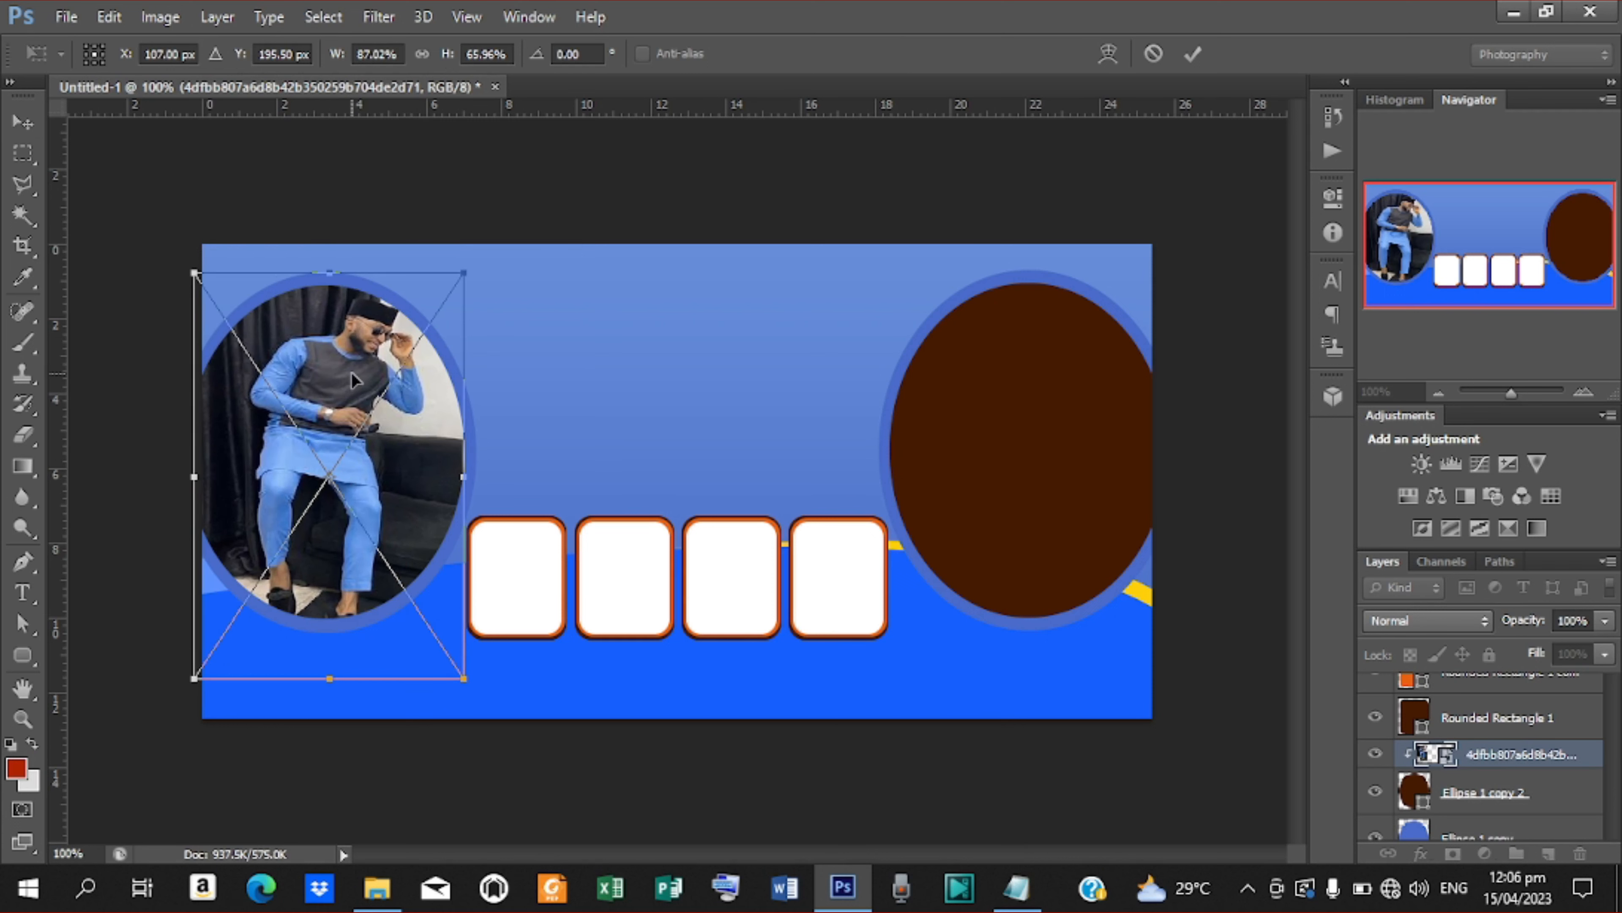
{"action": "key", "text": "Down"}
{"action": "key", "text": "Down"}
{"action": "key", "text": "Down"}
{"action": "key", "text": "Down"}
{"action": "key", "text": "Down"}
{"action": "key", "text": "Down"}
{"action": "key", "text": "Down"}
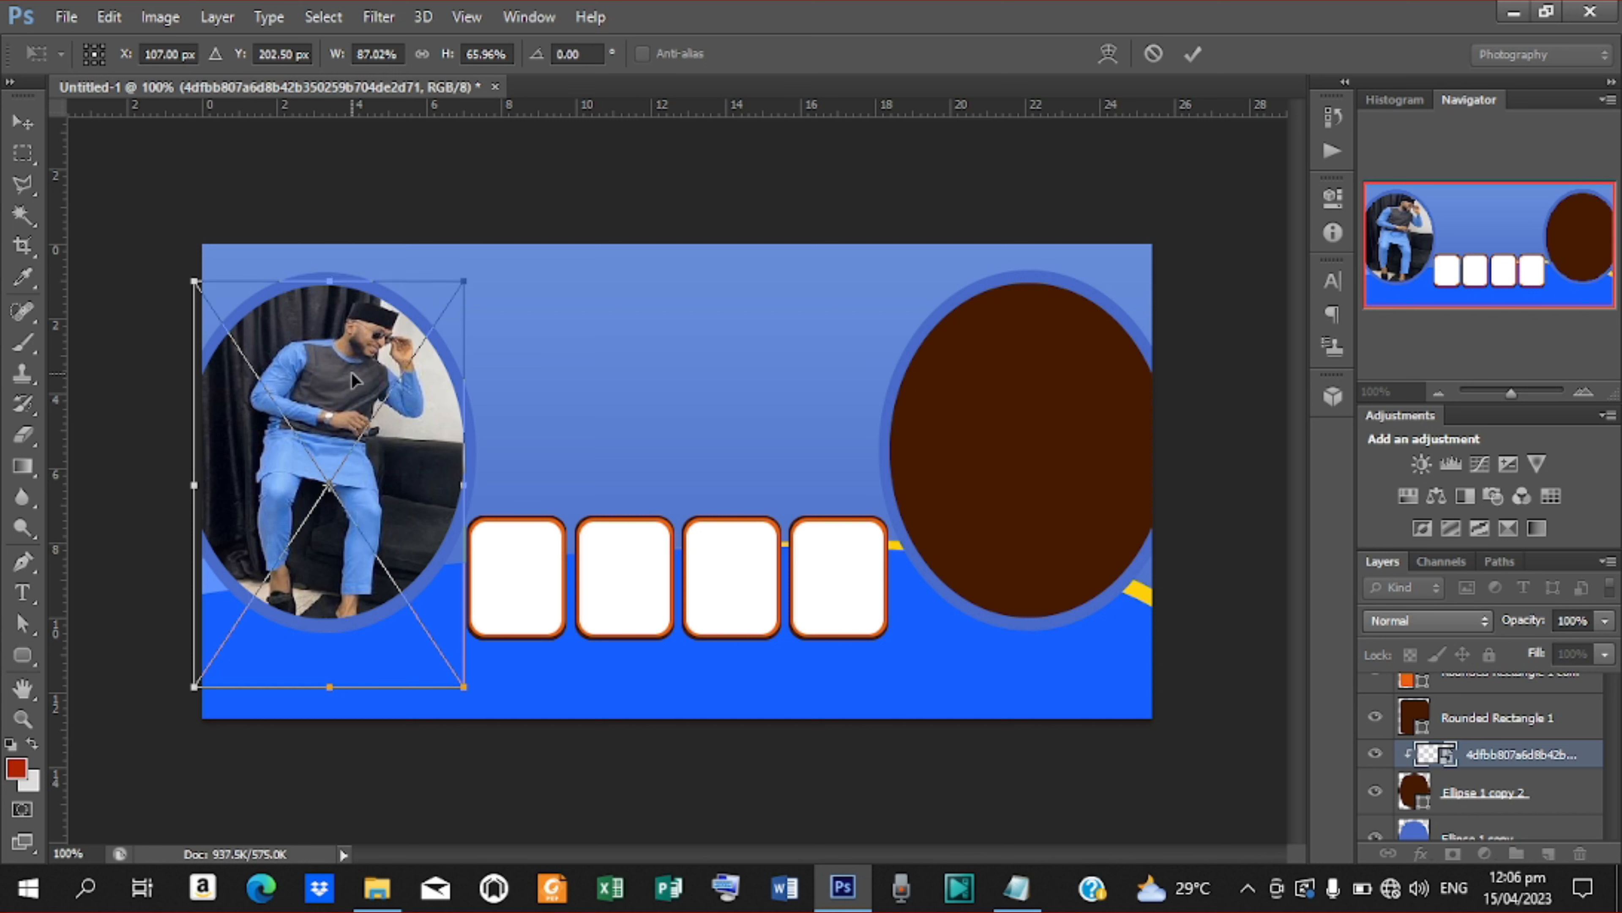
{"action": "key", "text": "Right"}
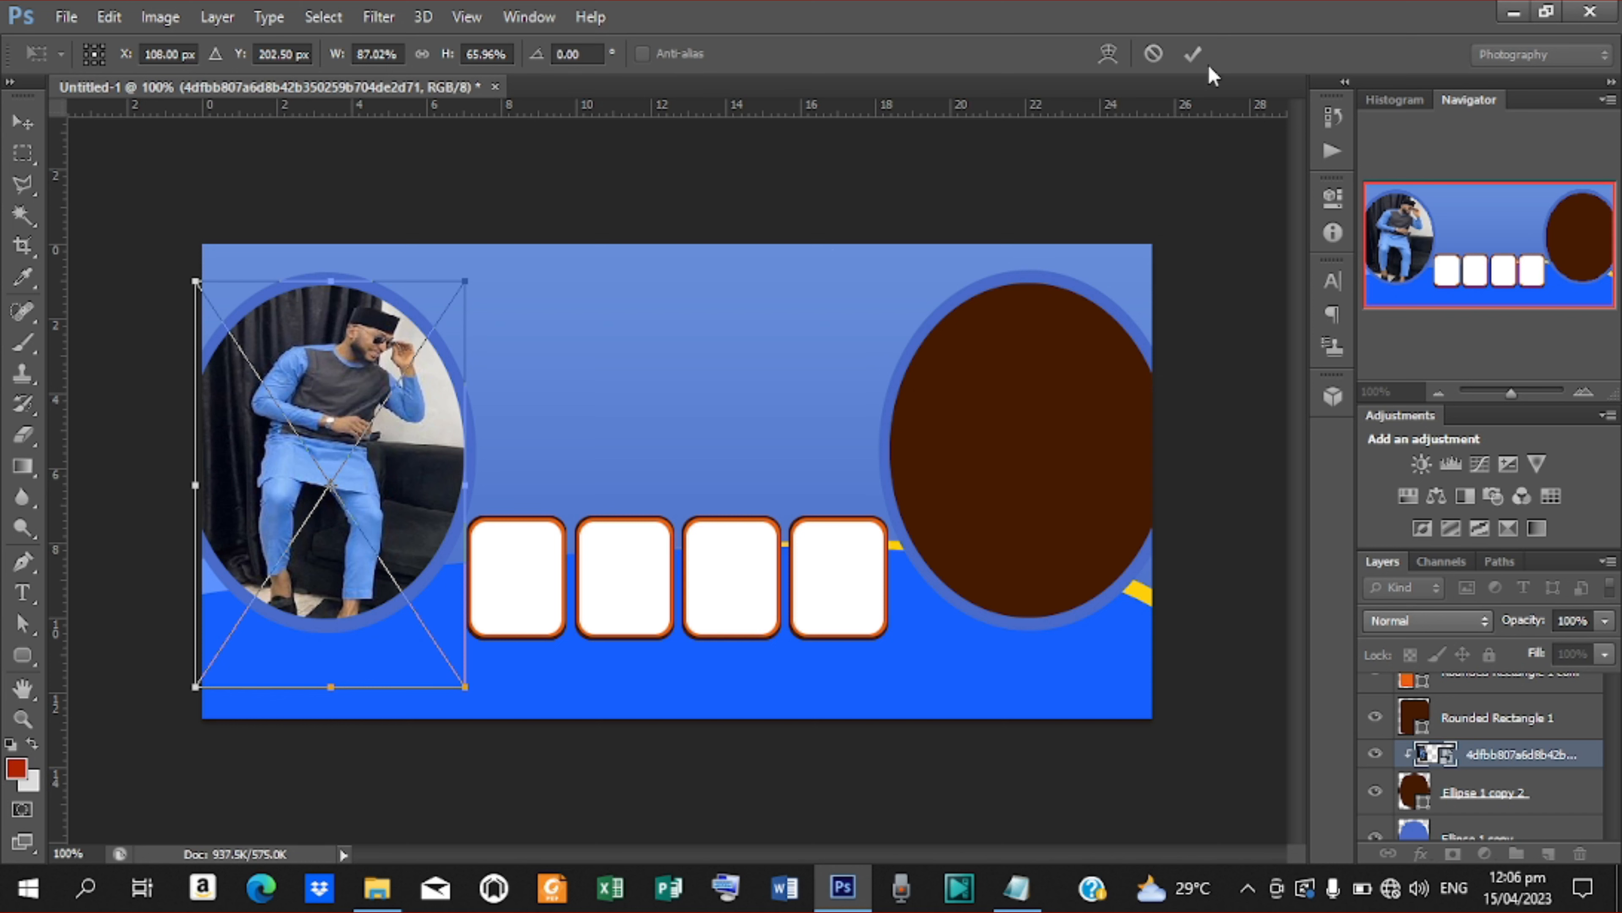
{"action": "left_click", "coordinate": [1193, 54]}
Place the image 1db8382acef6d5215b6256bd4a82d5fd from the MENS WARE folder directly above the right brown ellipse's layer
{"action": "left_click", "coordinate": [1083, 456]}
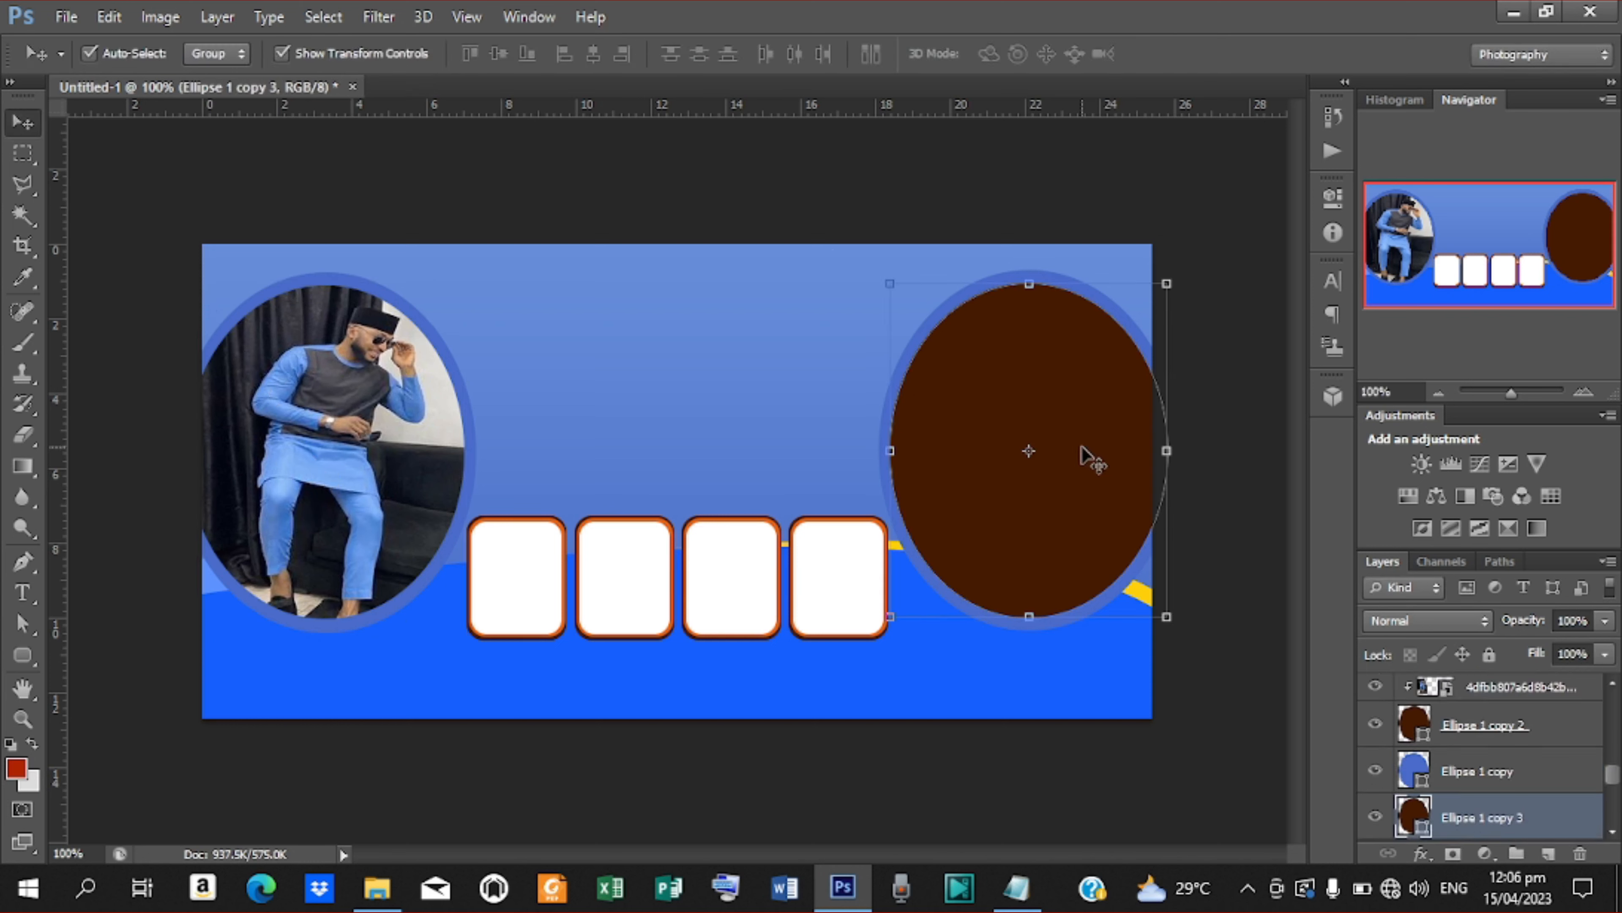
{"action": "left_click", "coordinate": [66, 17]}
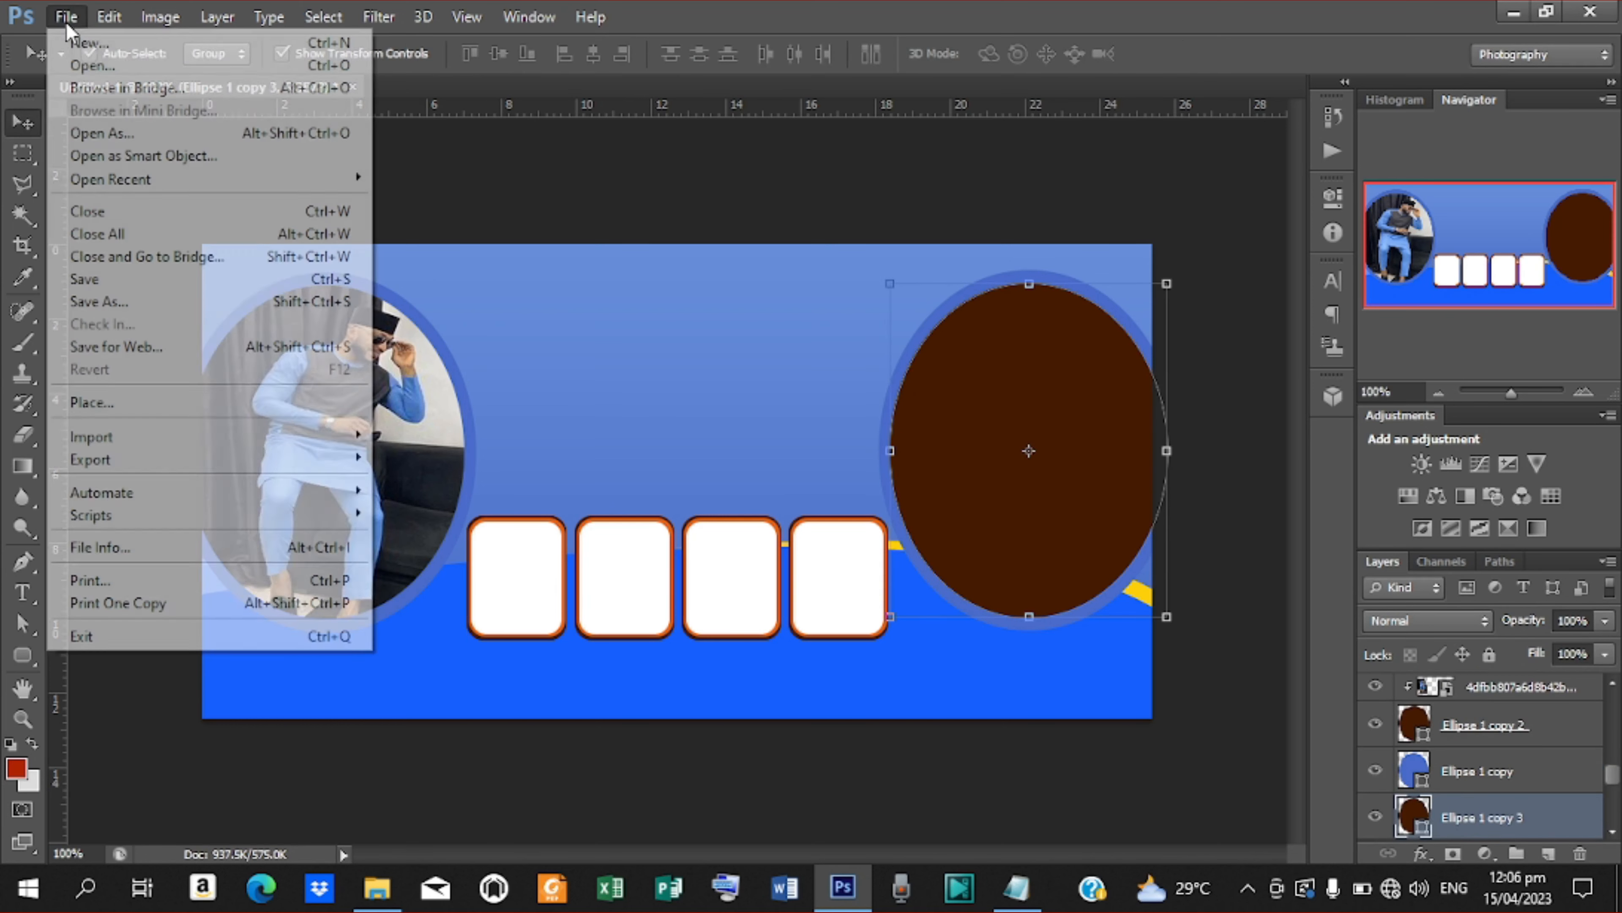
{"action": "left_click", "coordinate": [211, 402]}
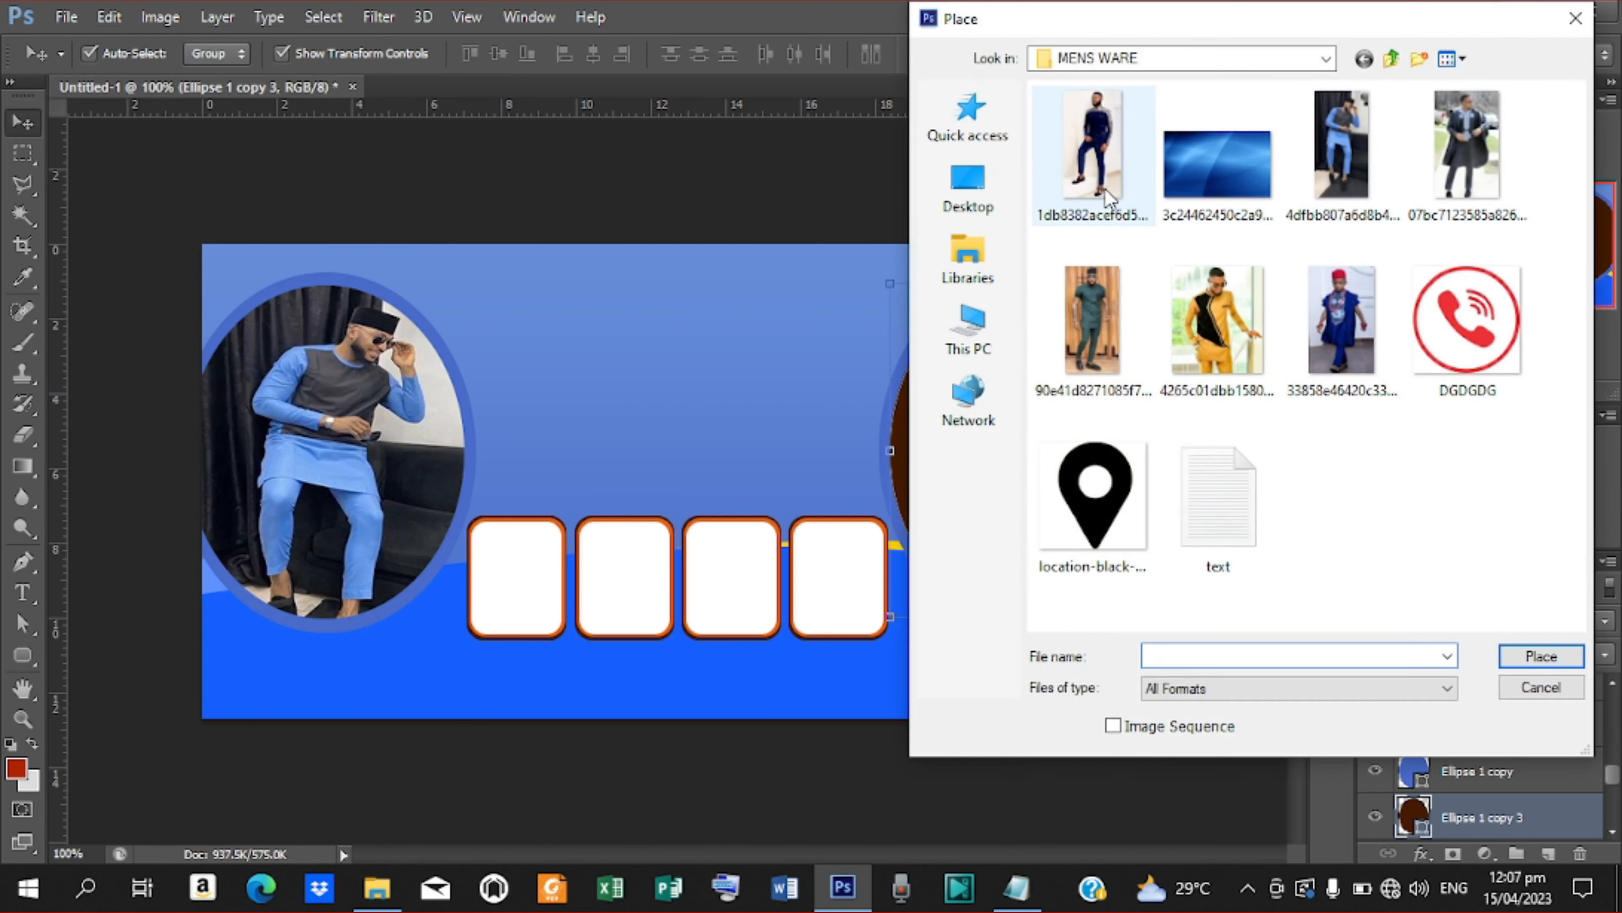
{"action": "left_click", "coordinate": [1110, 197]}
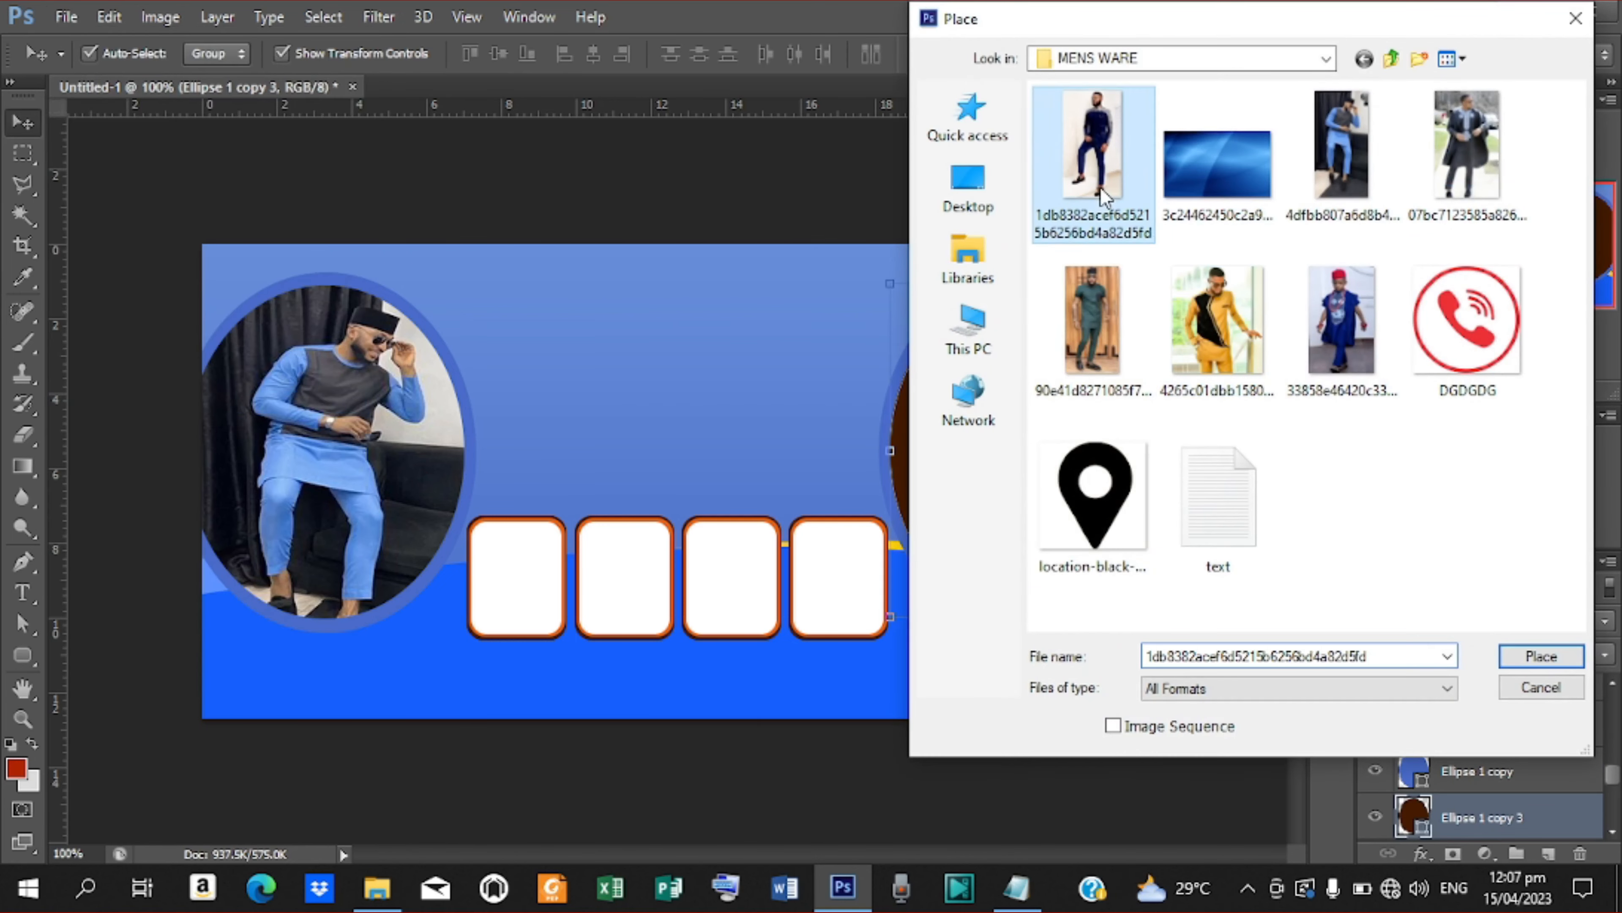
{"action": "left_click", "coordinate": [1514, 659]}
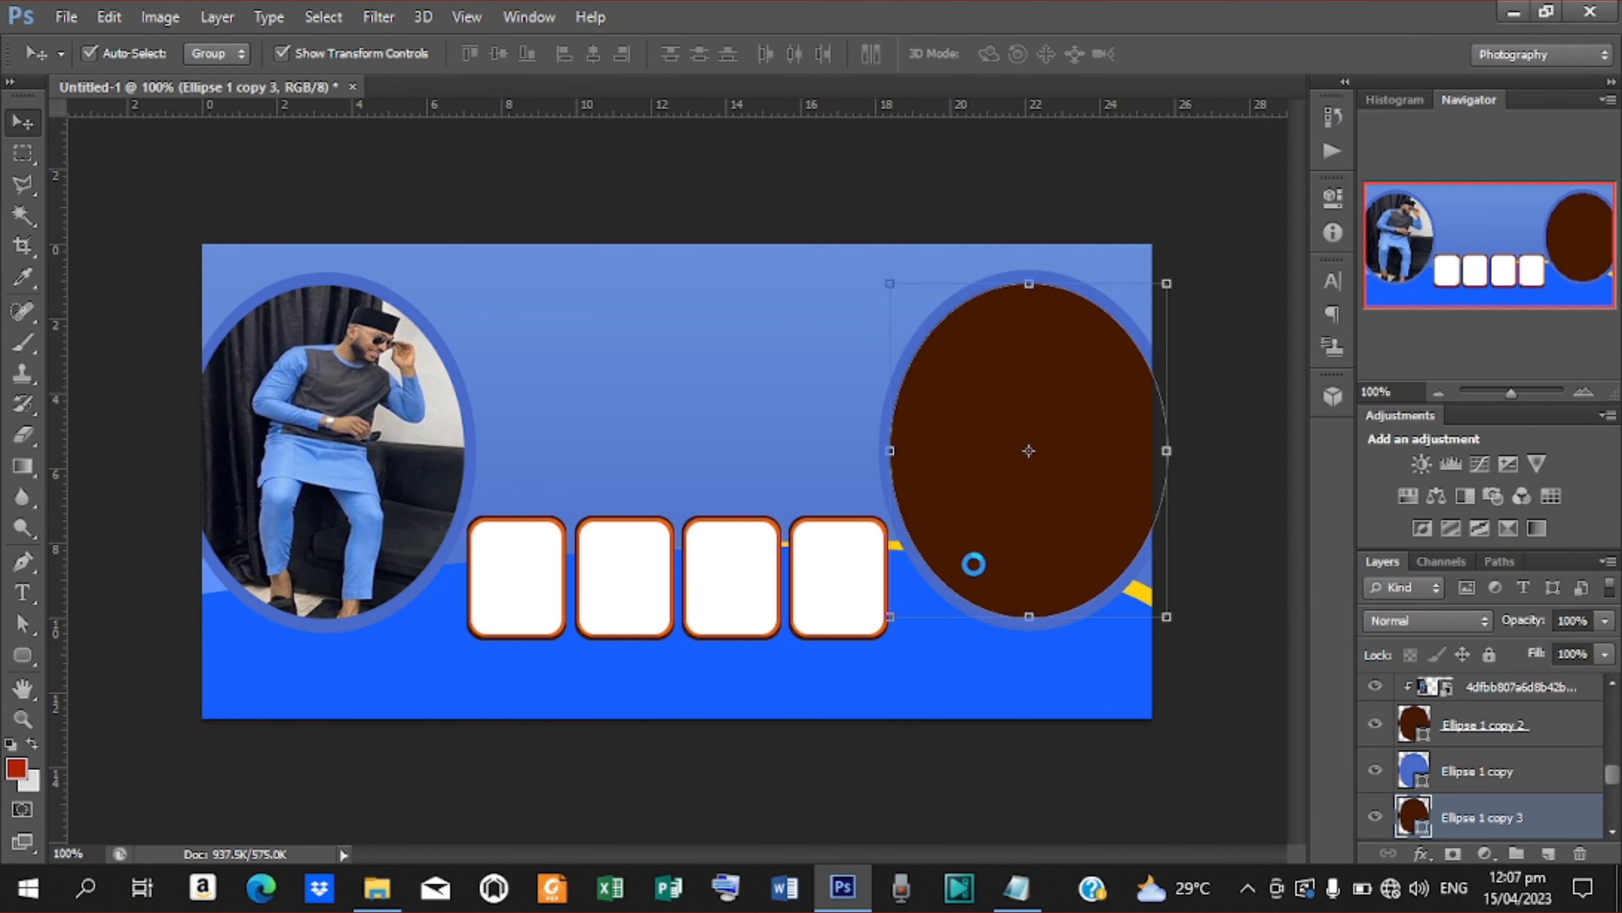
Move and resize the placed photo to about 45% wide by 36% high over the right brown ellipse, then clip it to that ellipse
{"action": "left_click_drag", "start_coordinate": [739, 426], "coordinate": [1078, 455]}
{"action": "left_click_drag", "start_coordinate": [903, 509], "coordinate": [840, 508]}
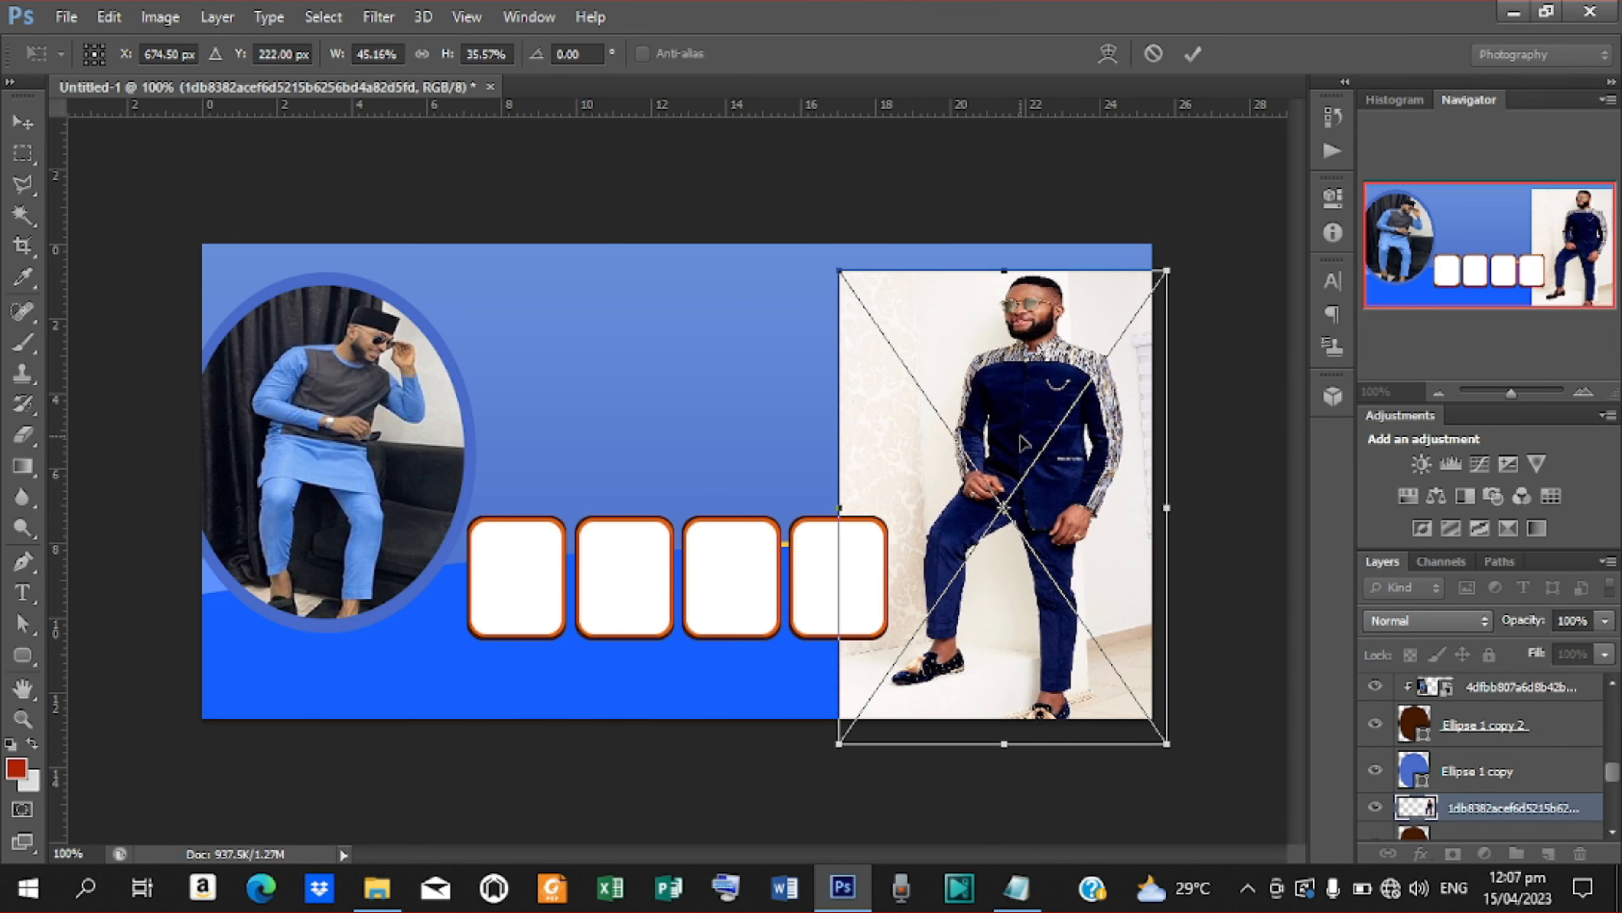
{"action": "left_click", "coordinate": [1192, 54]}
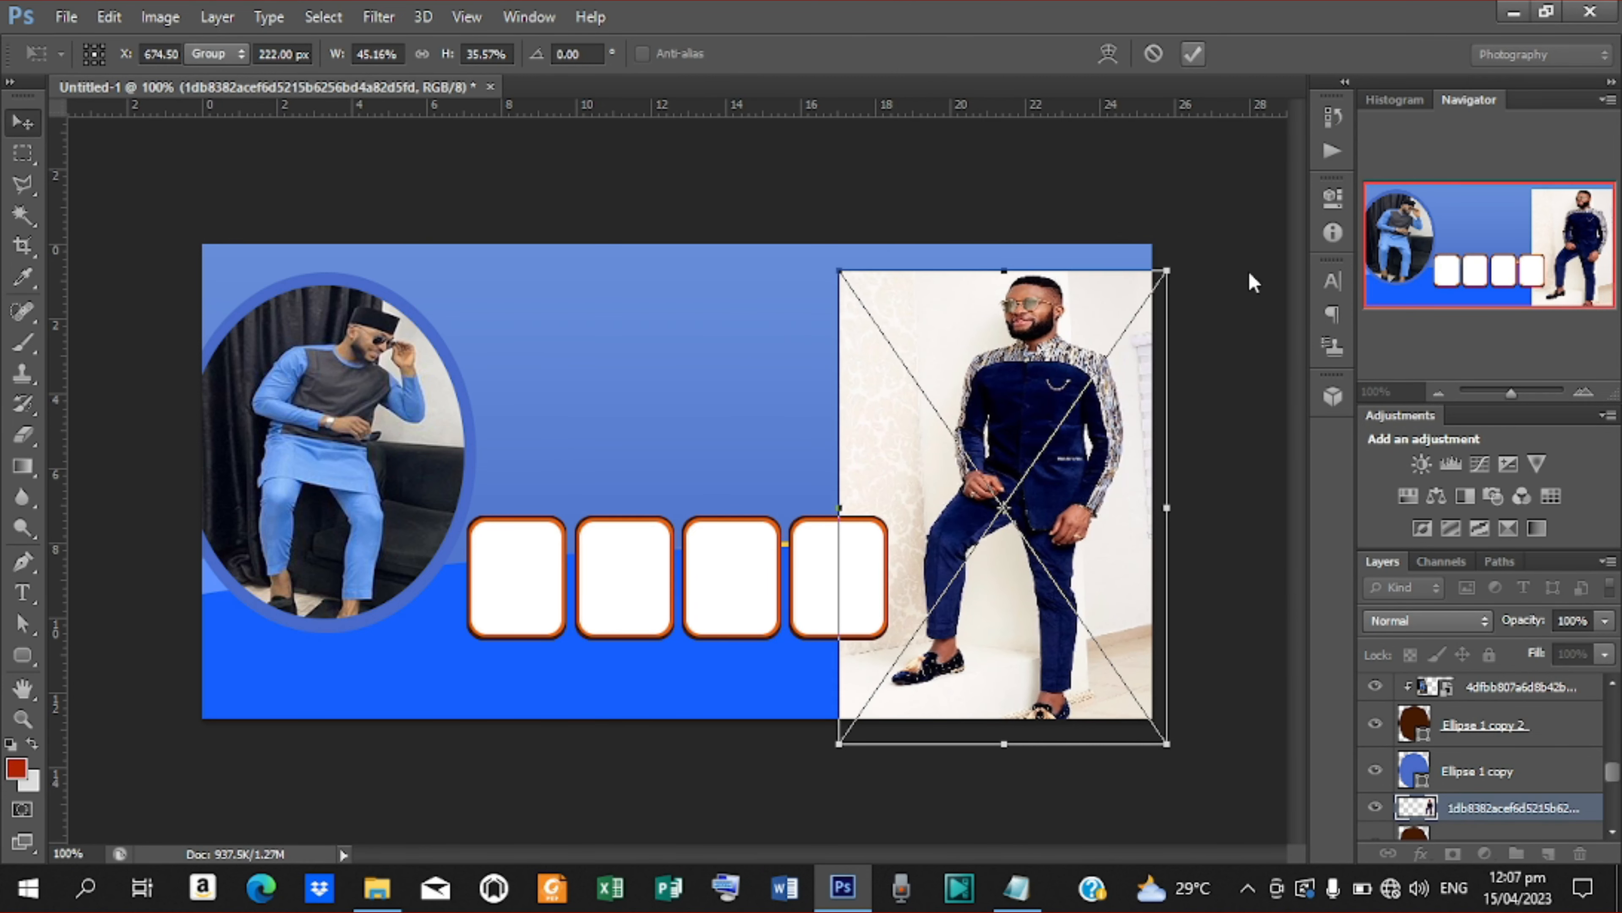
{"action": "right_click", "coordinate": [1483, 808]}
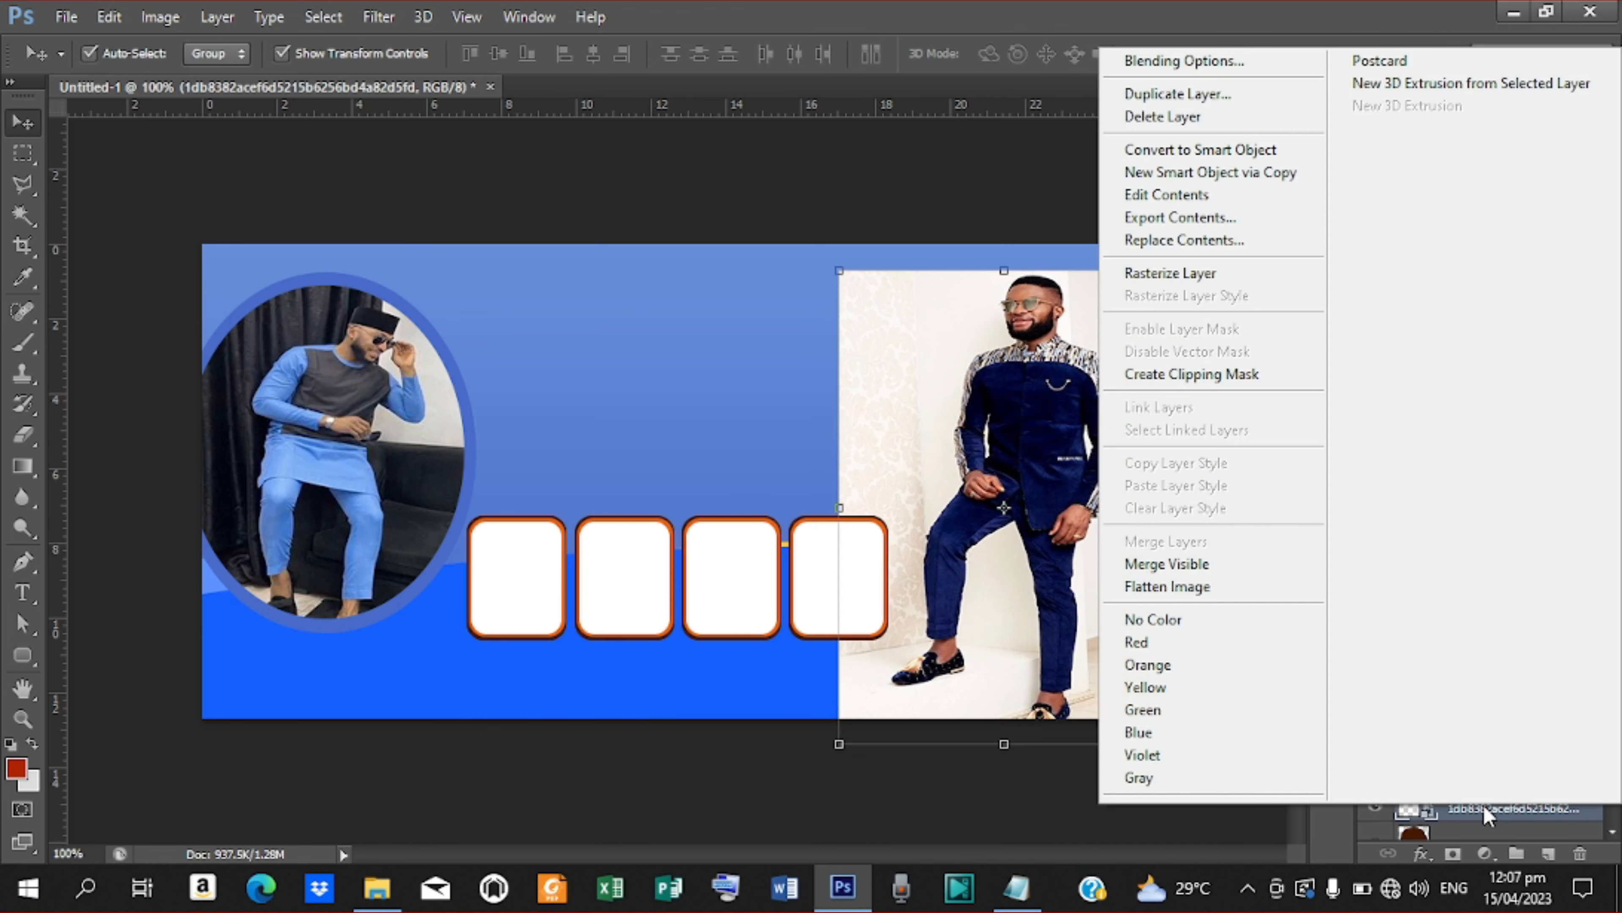
{"action": "left_click", "coordinate": [1234, 372]}
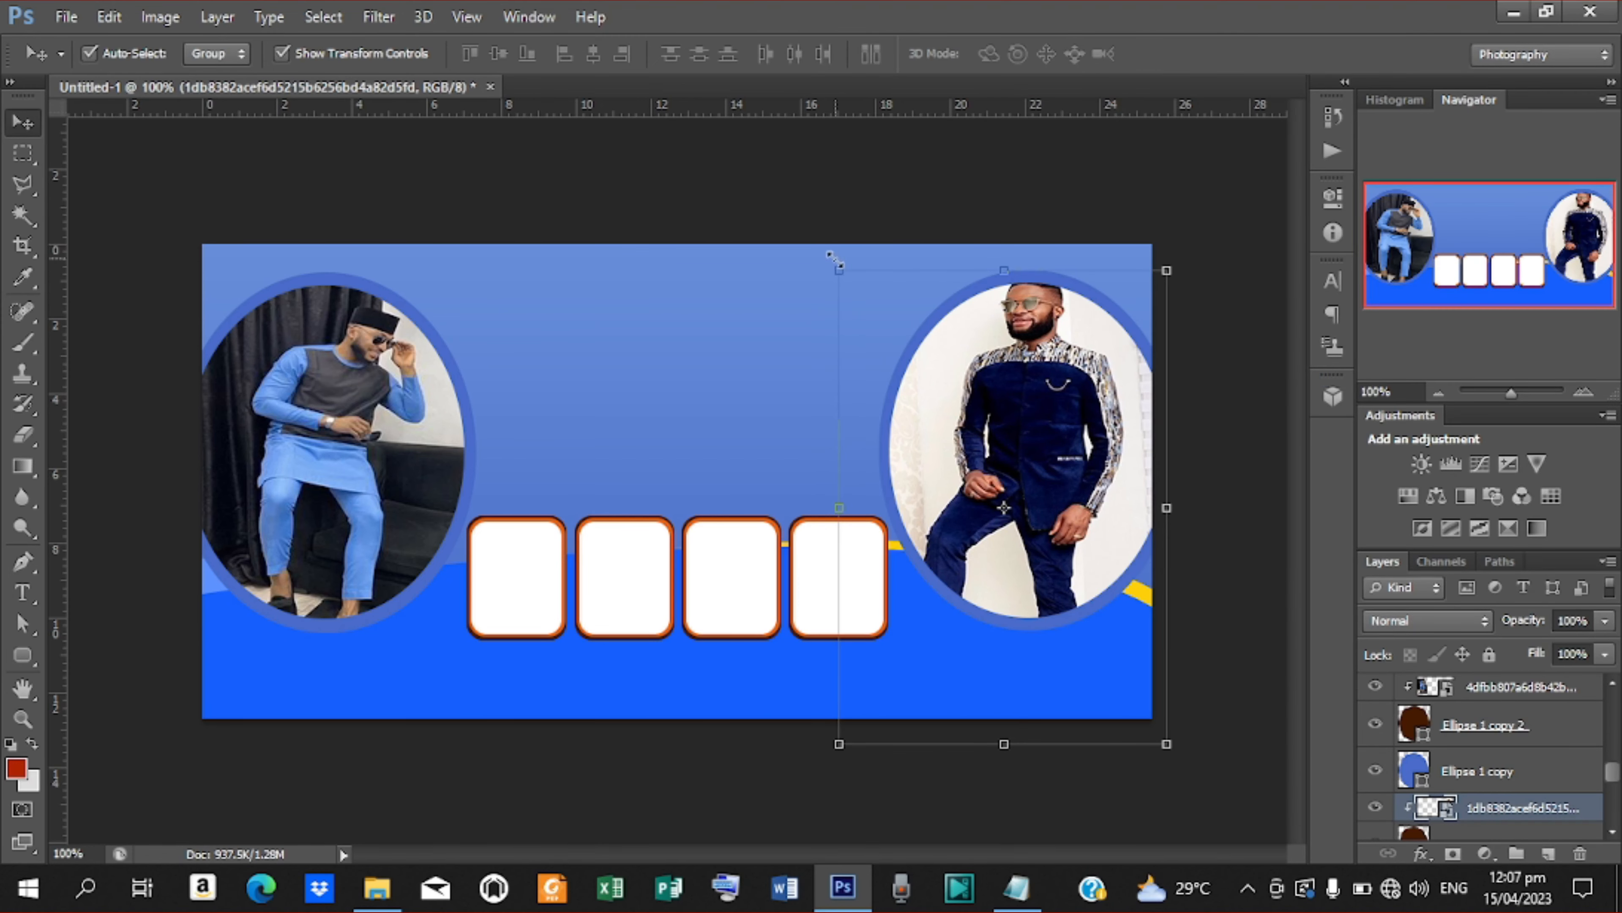
Resize the clipped photo to about 37.5% wide by 29% high and reposition it so the man's head and body fit inside the right ellipse
{"action": "left_click_drag", "start_coordinate": [839, 268], "coordinate": [896, 294]}
{"action": "left_click_drag", "start_coordinate": [1014, 409], "coordinate": [1032, 375]}
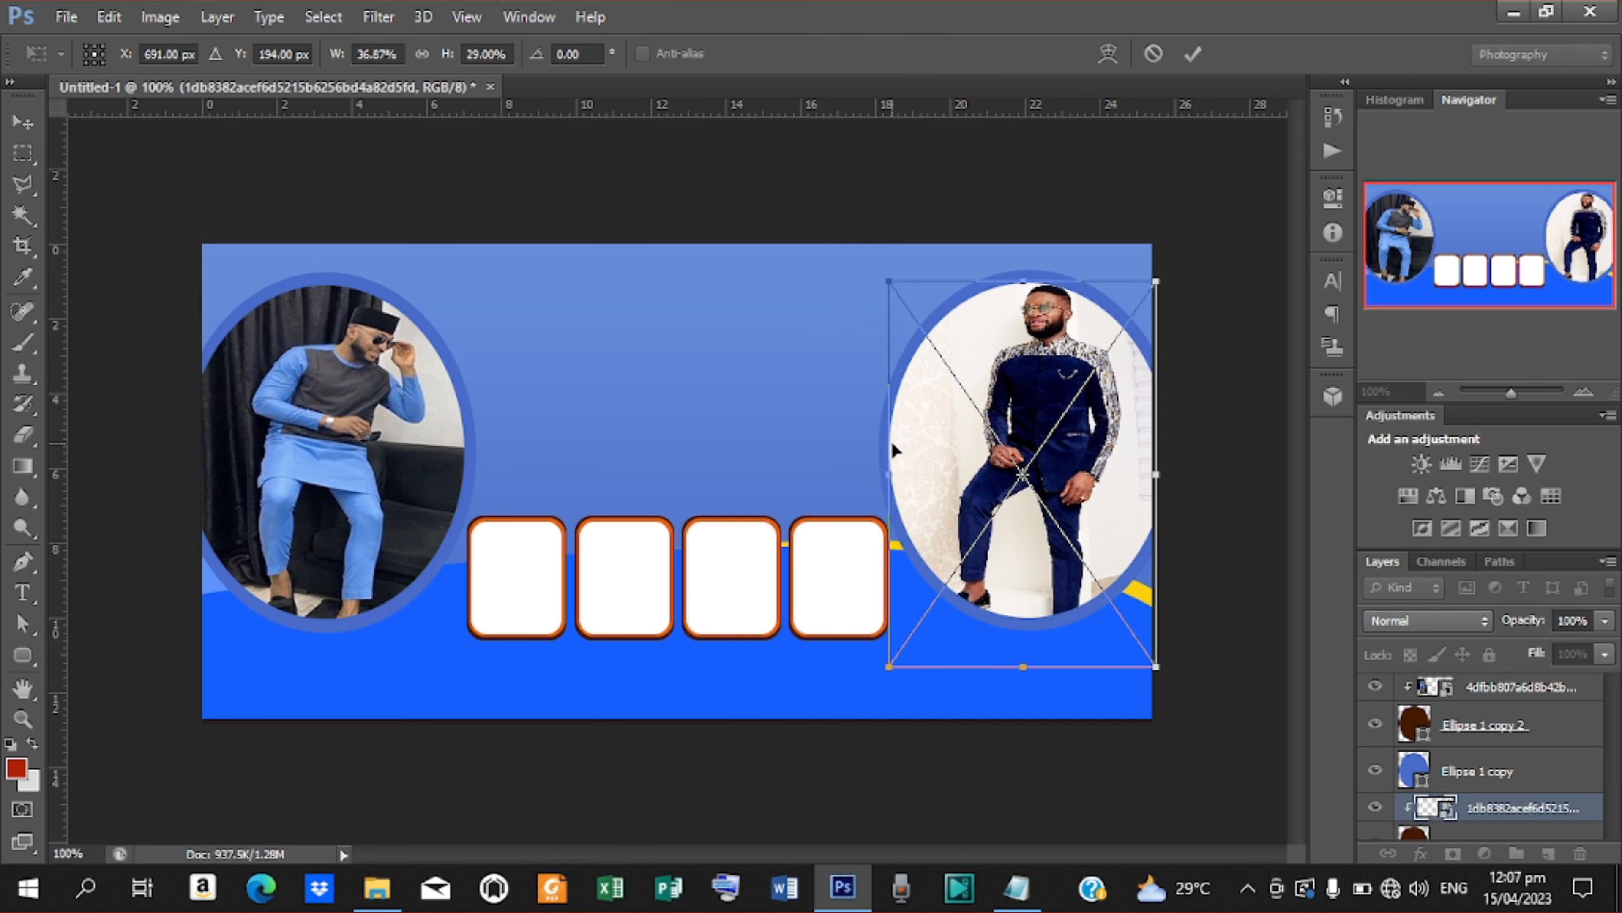
{"action": "left_click_drag", "start_coordinate": [888, 478], "coordinate": [884, 477]}
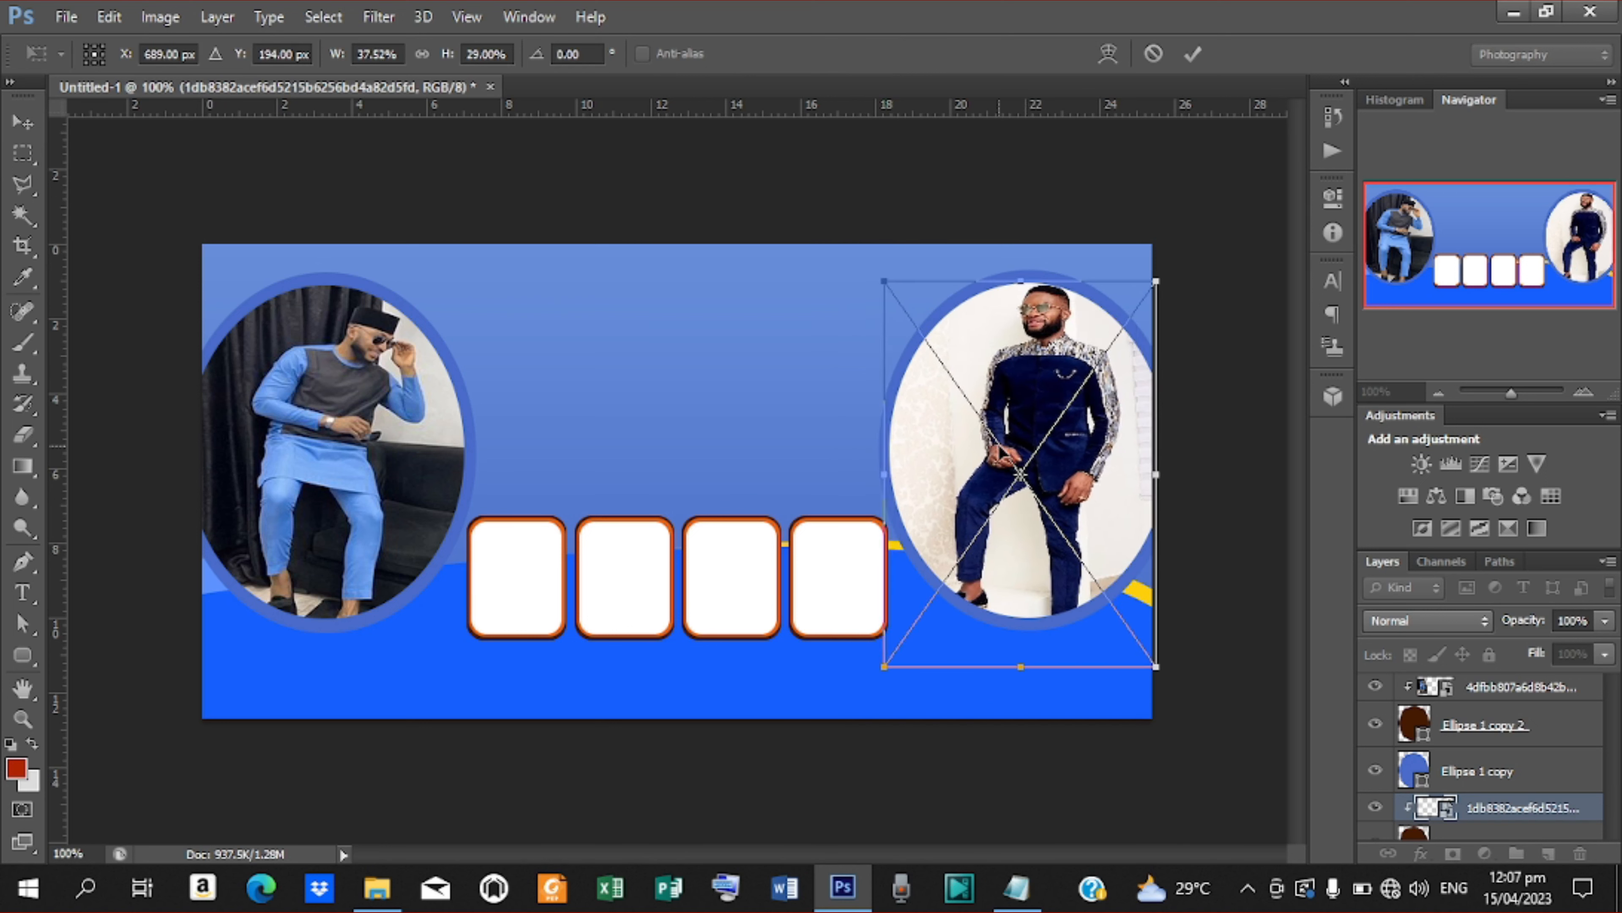
{"action": "key", "text": "Down"}
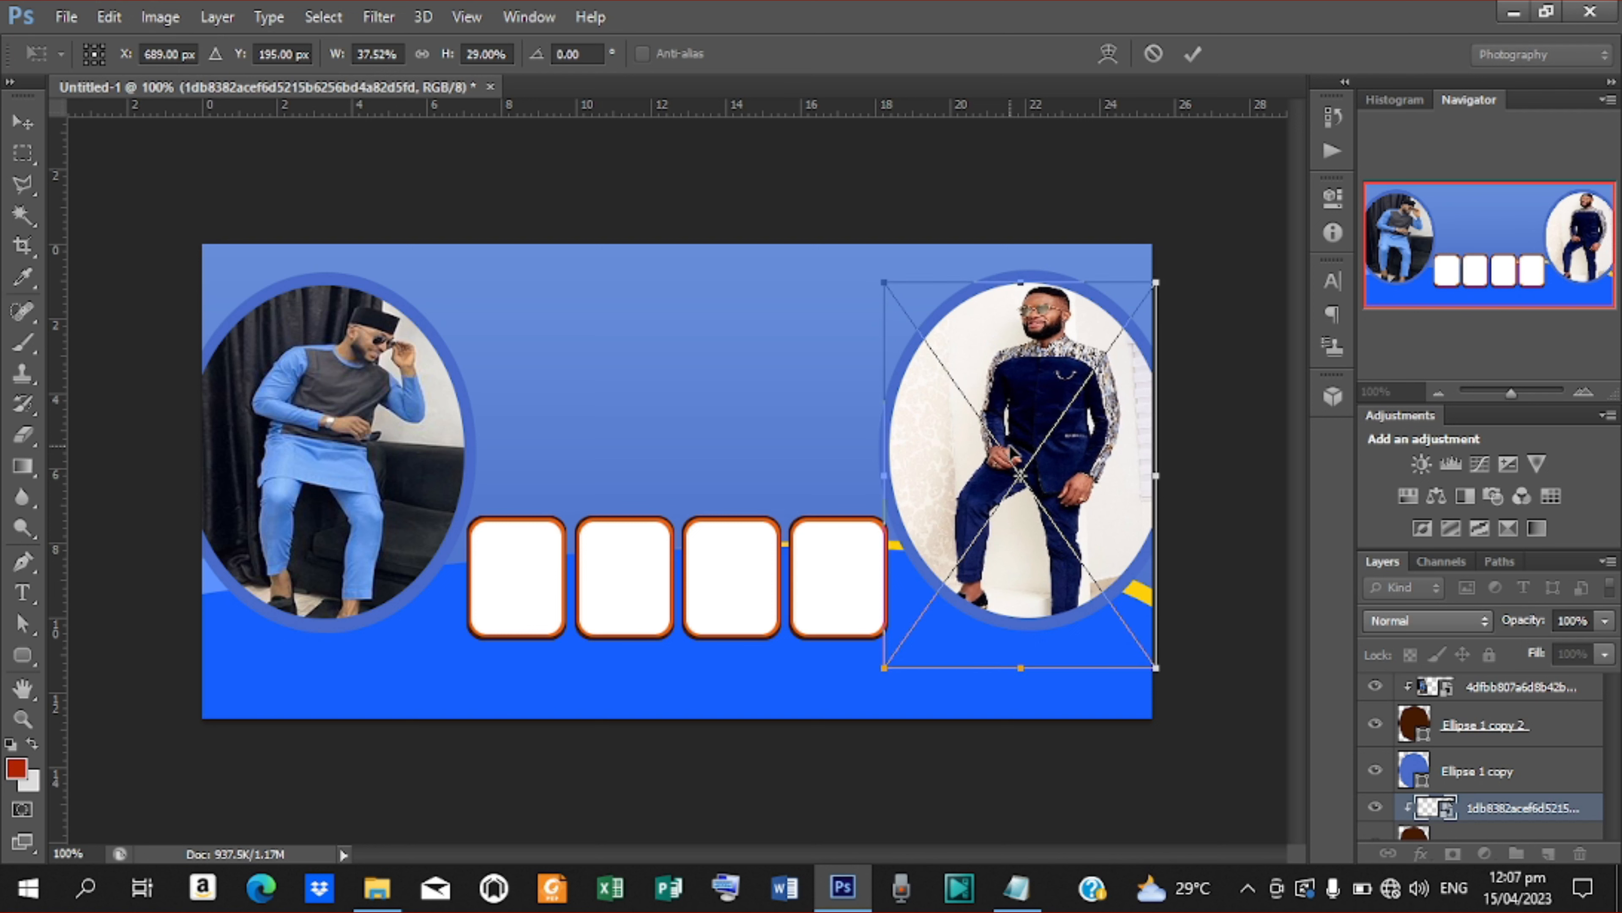
{"action": "left_click", "coordinate": [1200, 49]}
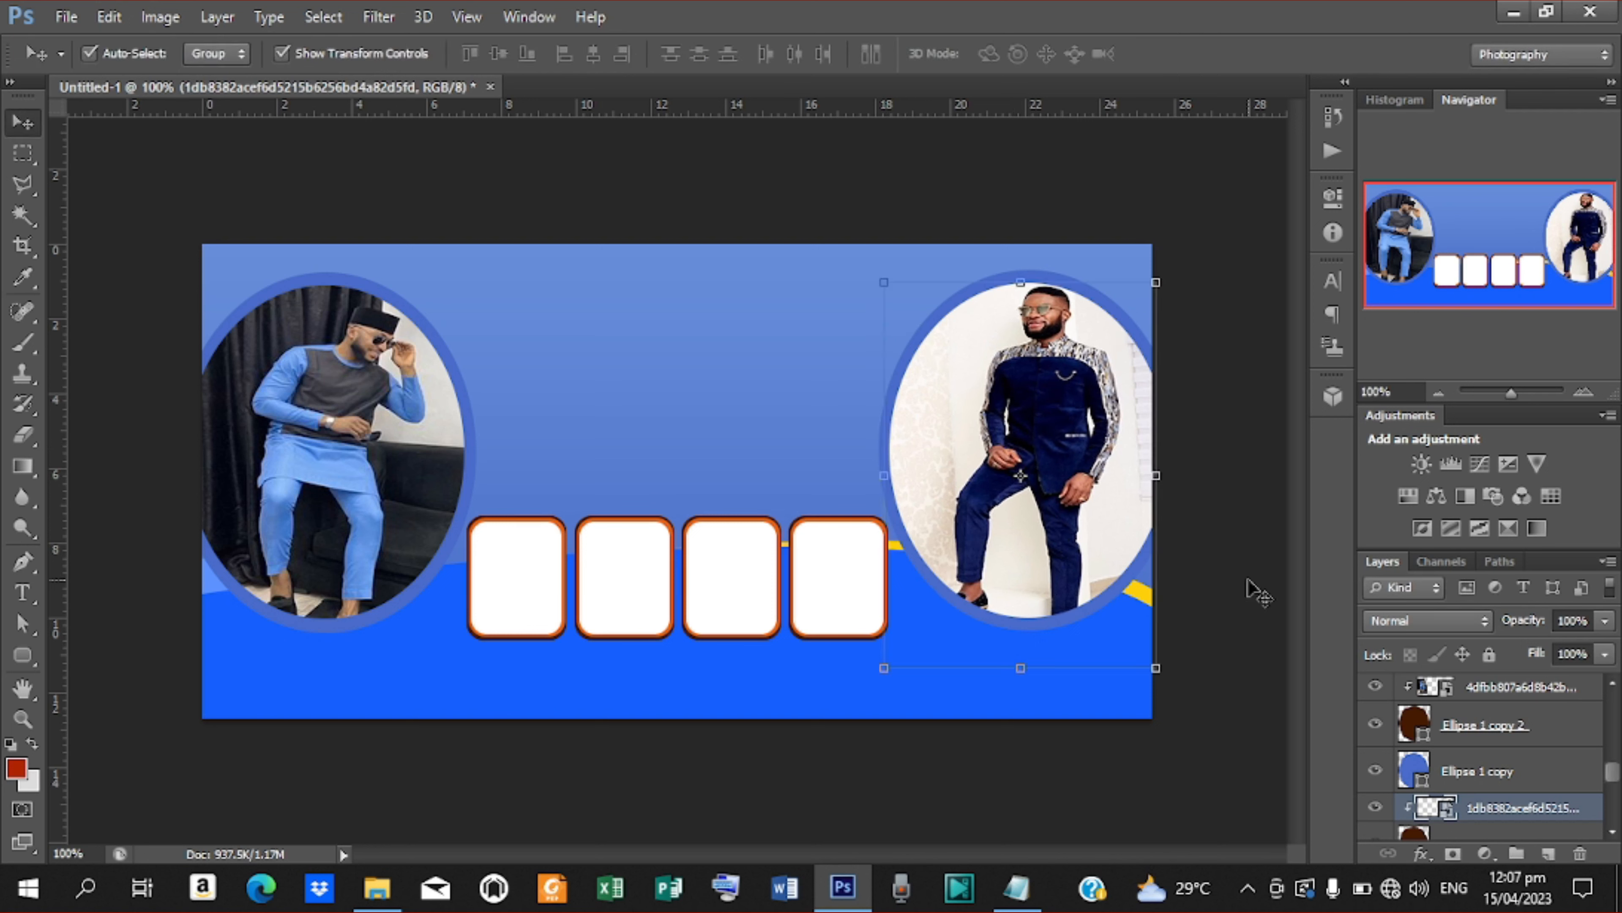
{"action": "left_click", "coordinate": [1237, 541]}
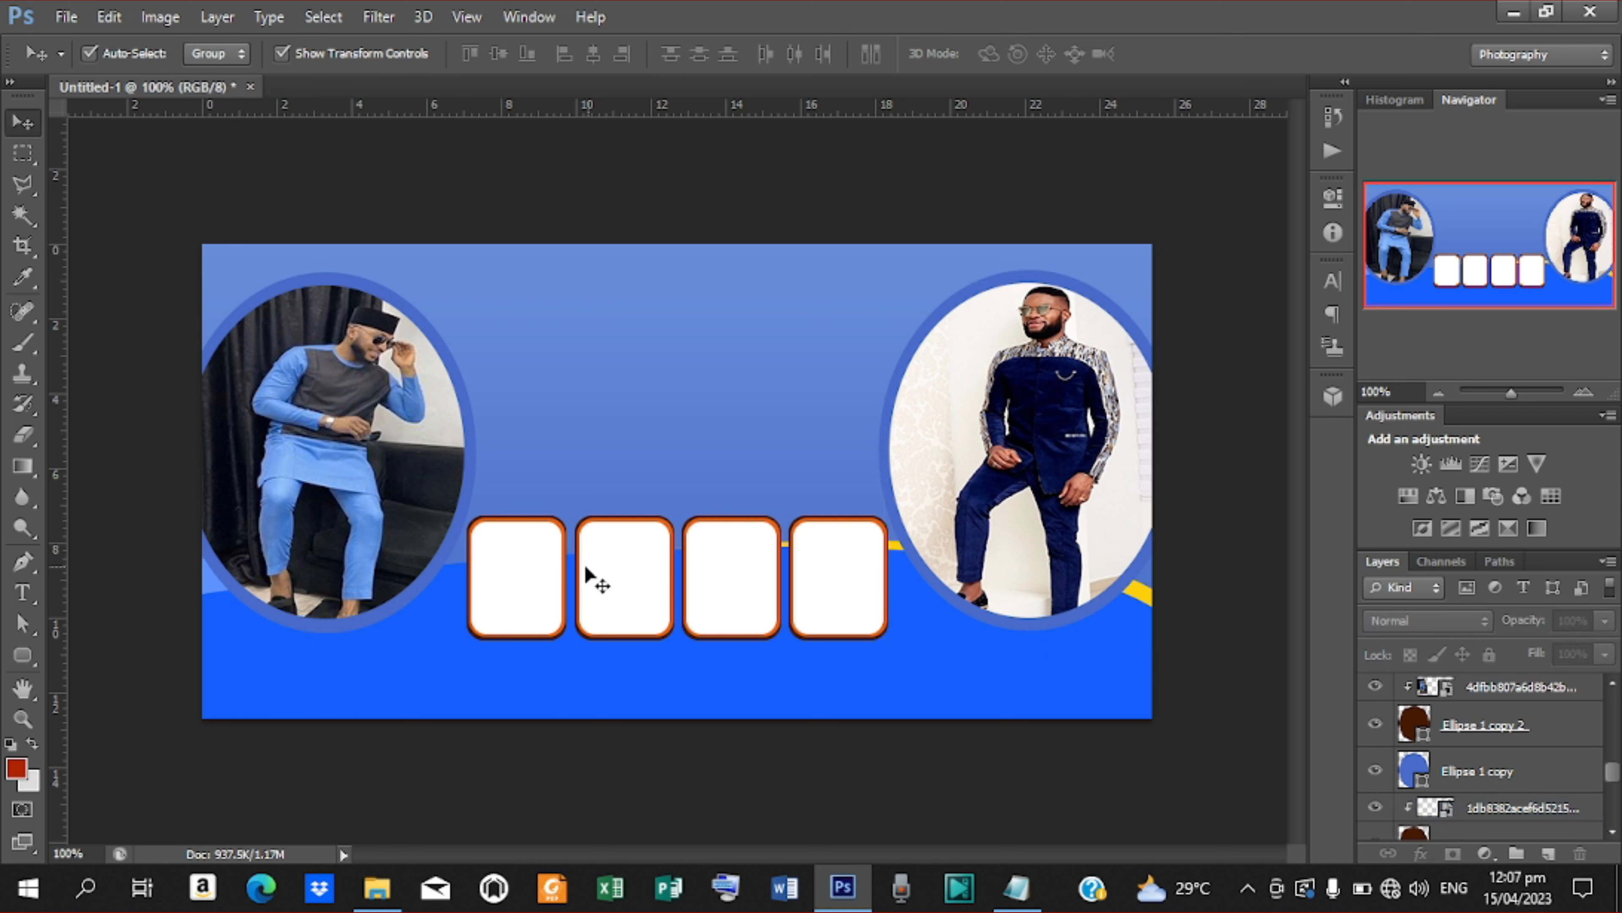
Place the image 07bc7123585a826f0a06cc8bec31c9f9 directly above the white shape of the first card in the row
{"action": "left_click", "coordinate": [528, 570]}
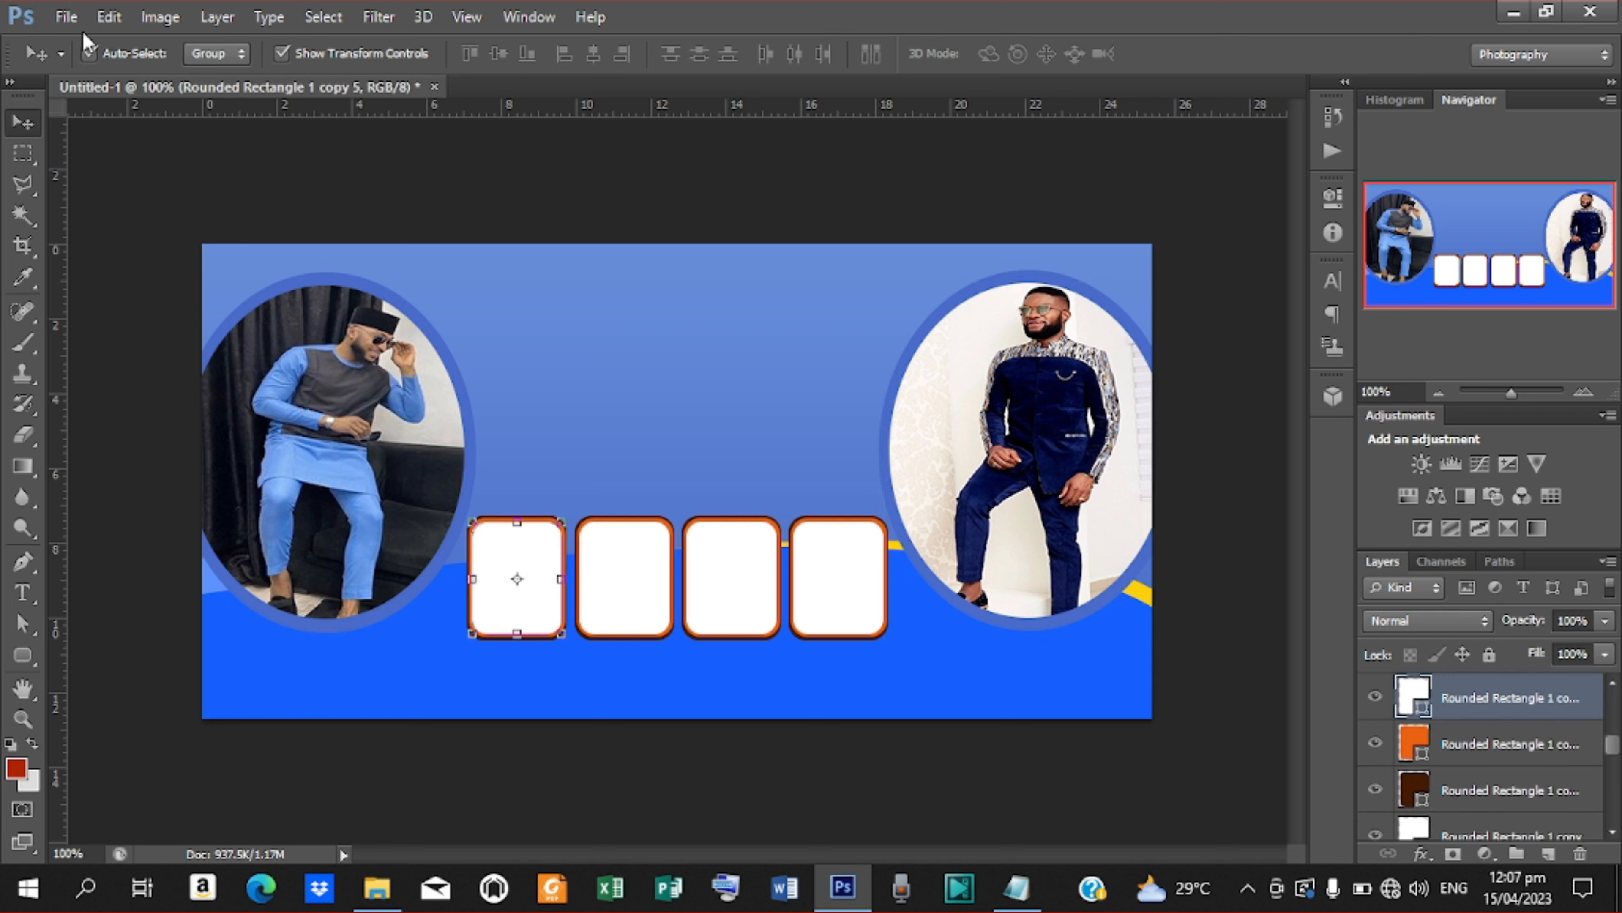
{"action": "left_click", "coordinate": [74, 19]}
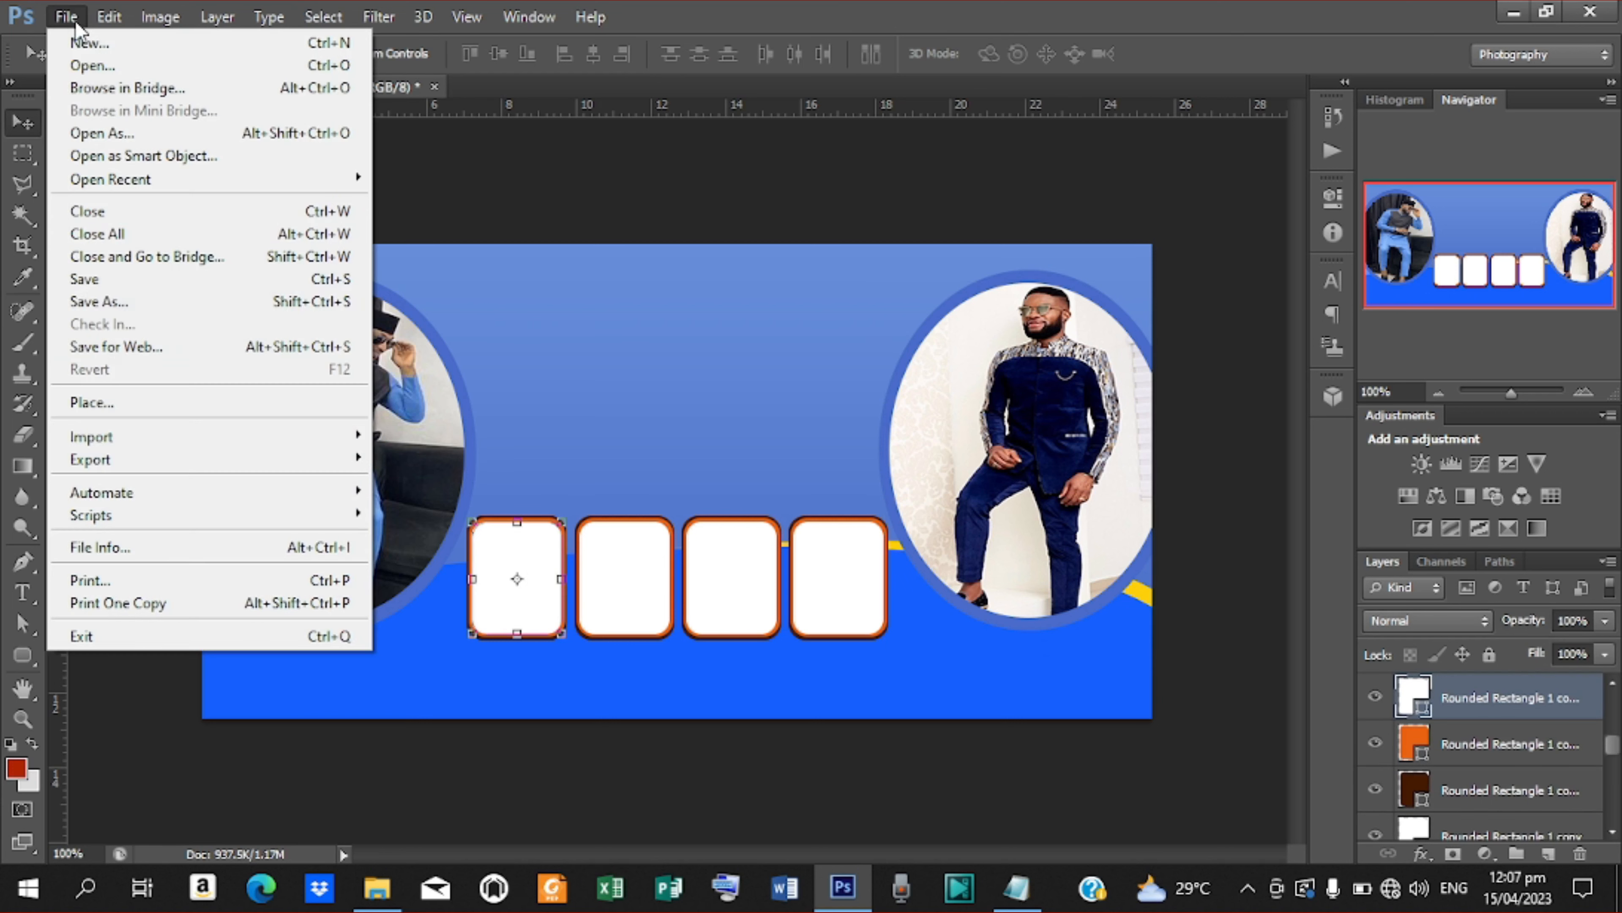
{"action": "left_click", "coordinate": [114, 404]}
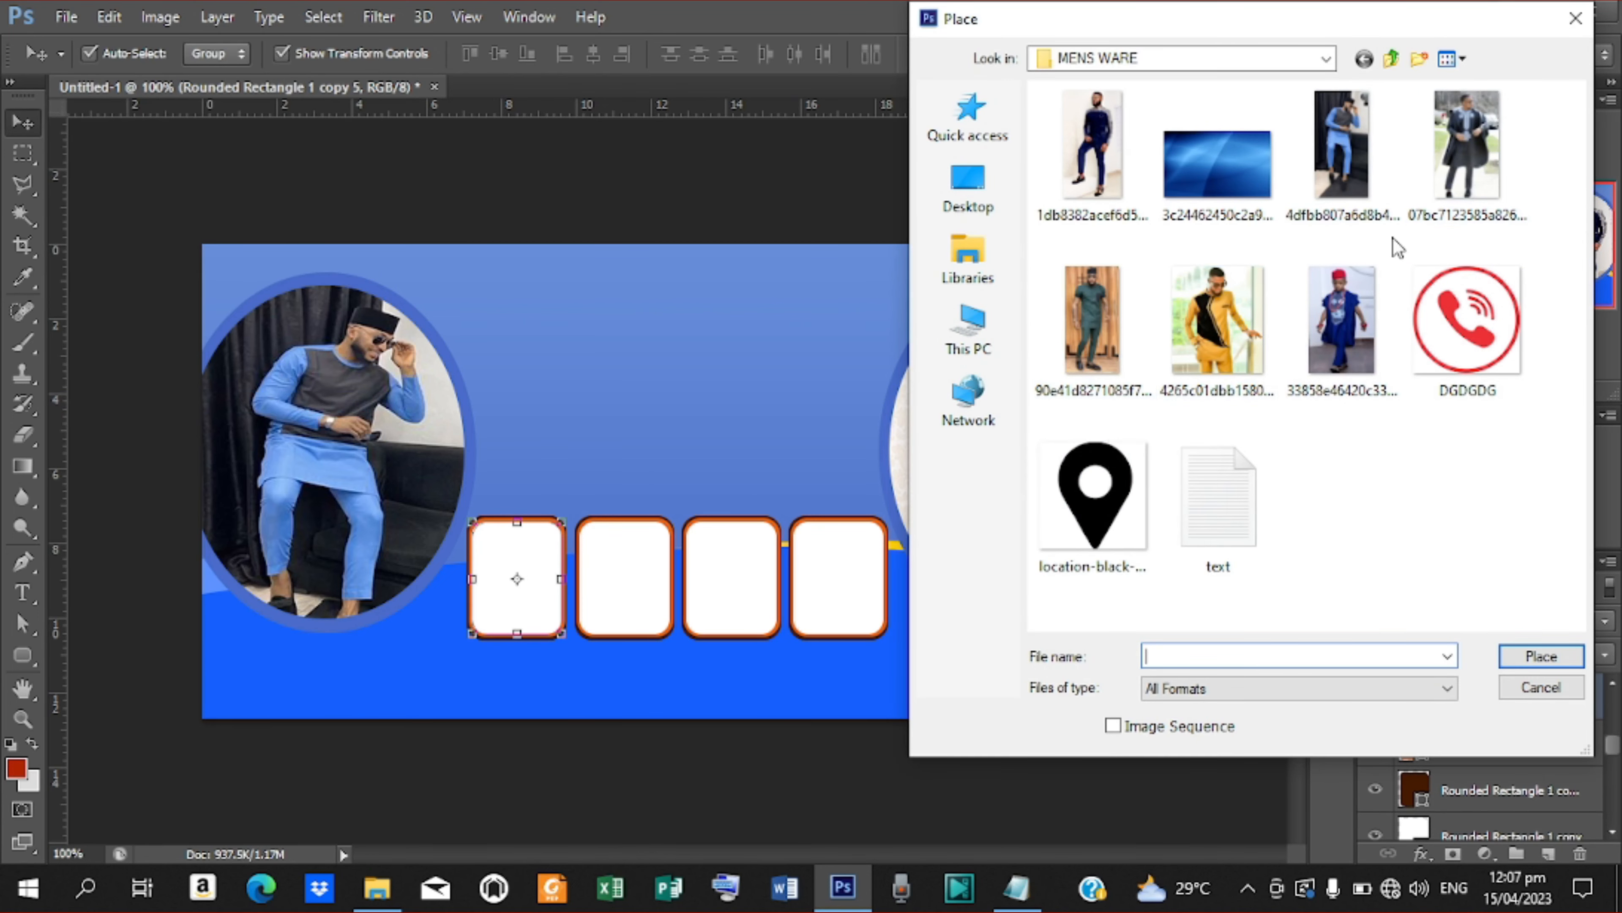
{"action": "left_click", "coordinate": [1481, 146]}
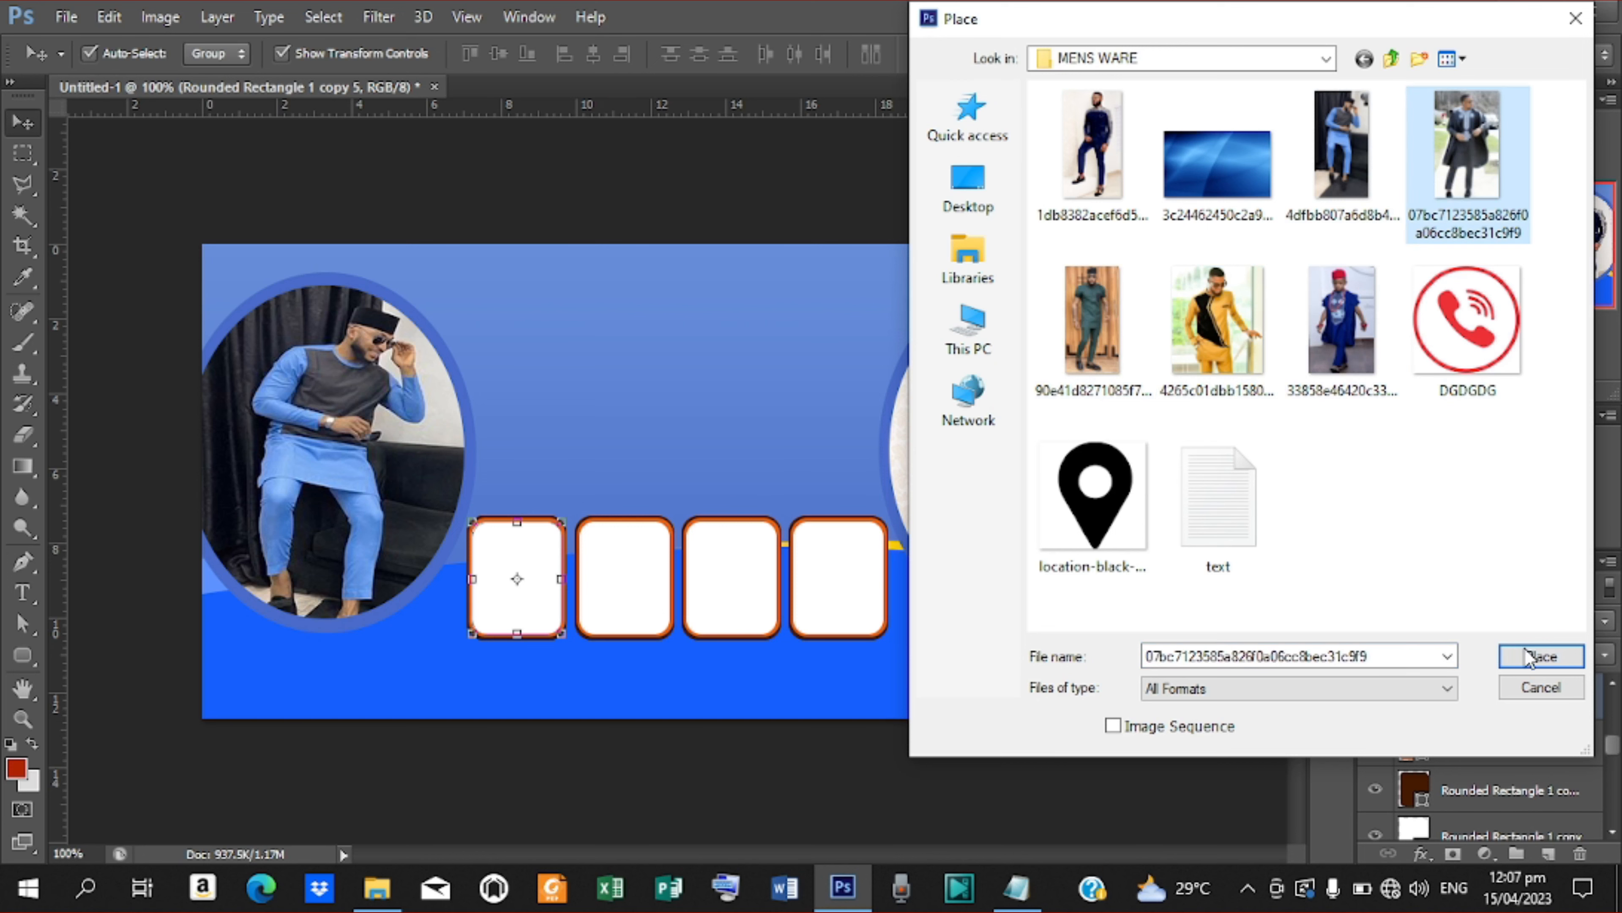
{"action": "left_click", "coordinate": [1541, 656]}
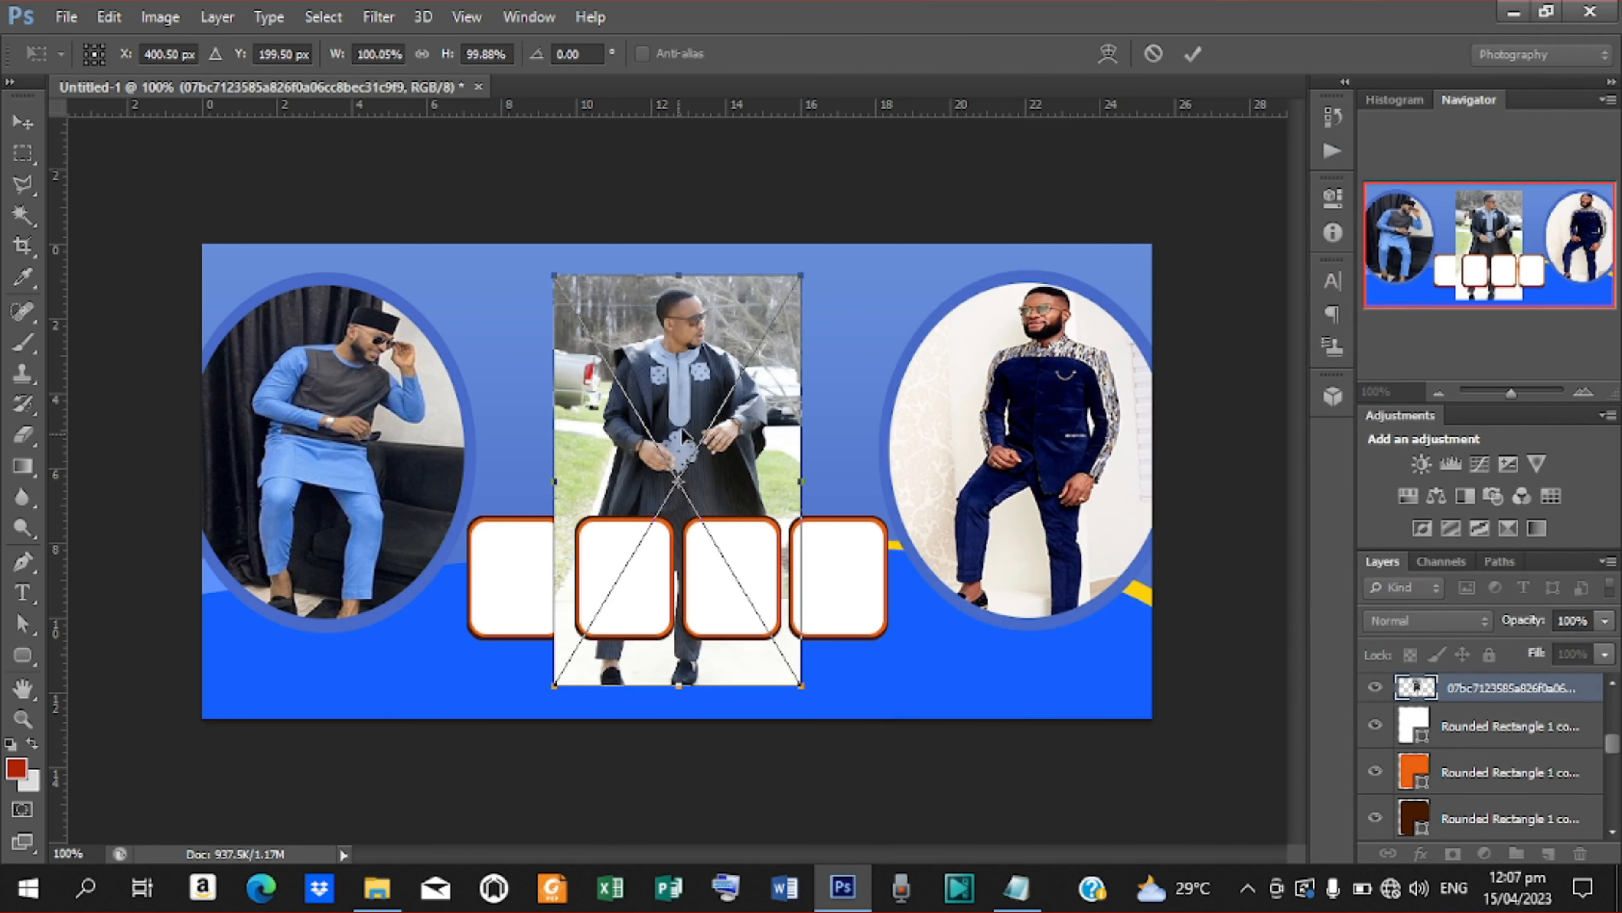
Shrink the placed photo to about 41% wide by 32% high over the first card and clip it to the card's white shape
{"action": "left_click_drag", "start_coordinate": [682, 435], "coordinate": [534, 494]}
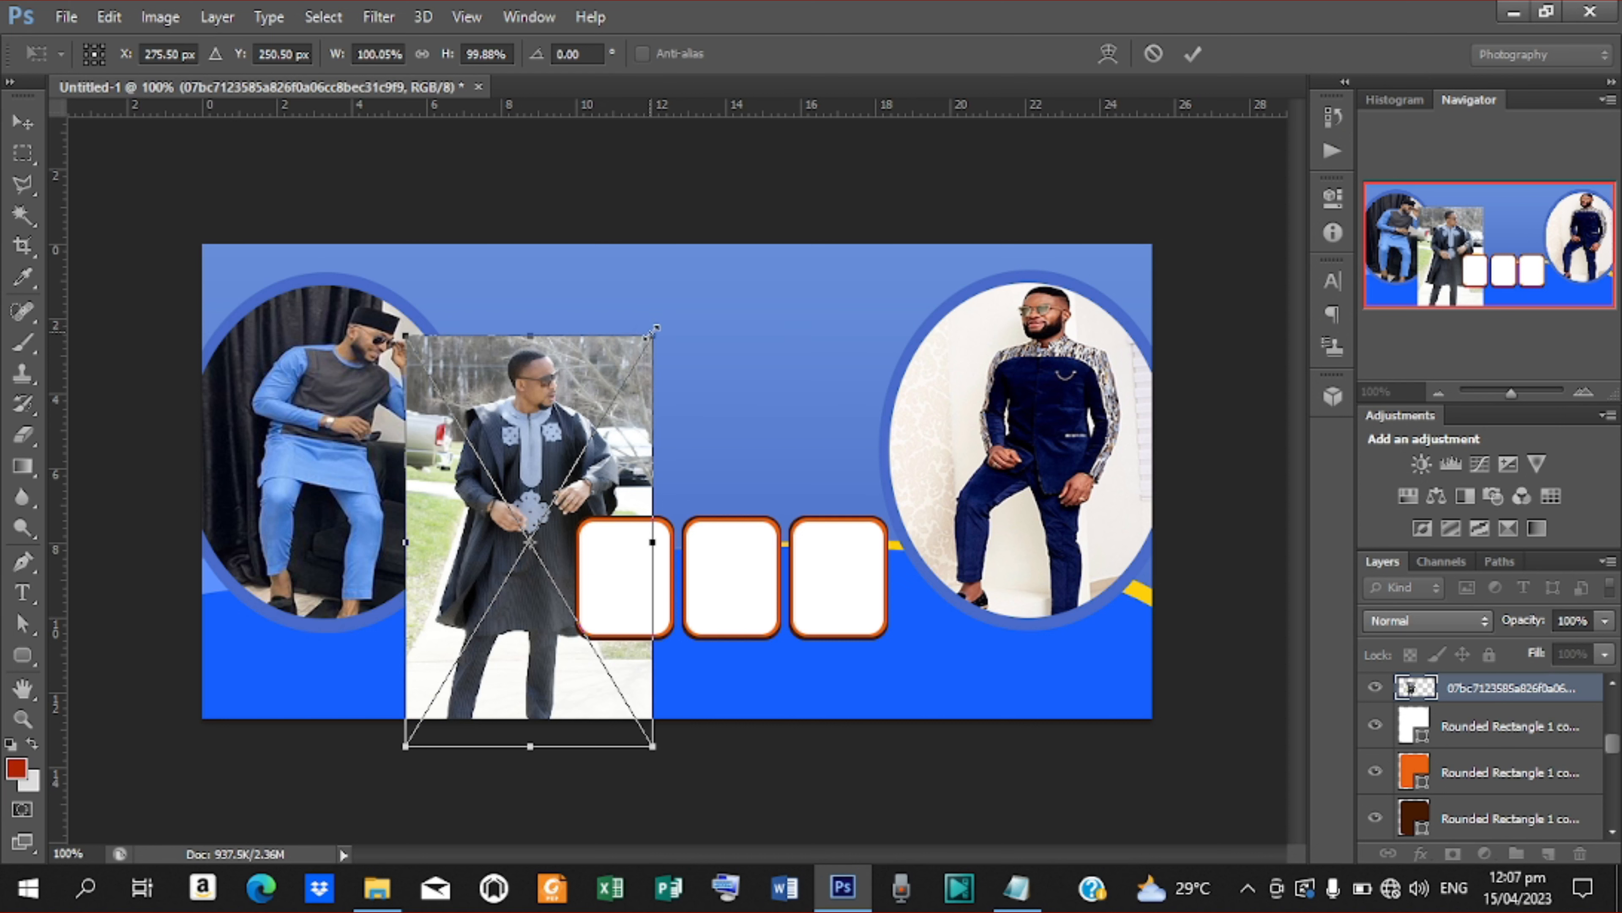
{"action": "left_click_drag", "start_coordinate": [653, 331], "coordinate": [465, 580]}
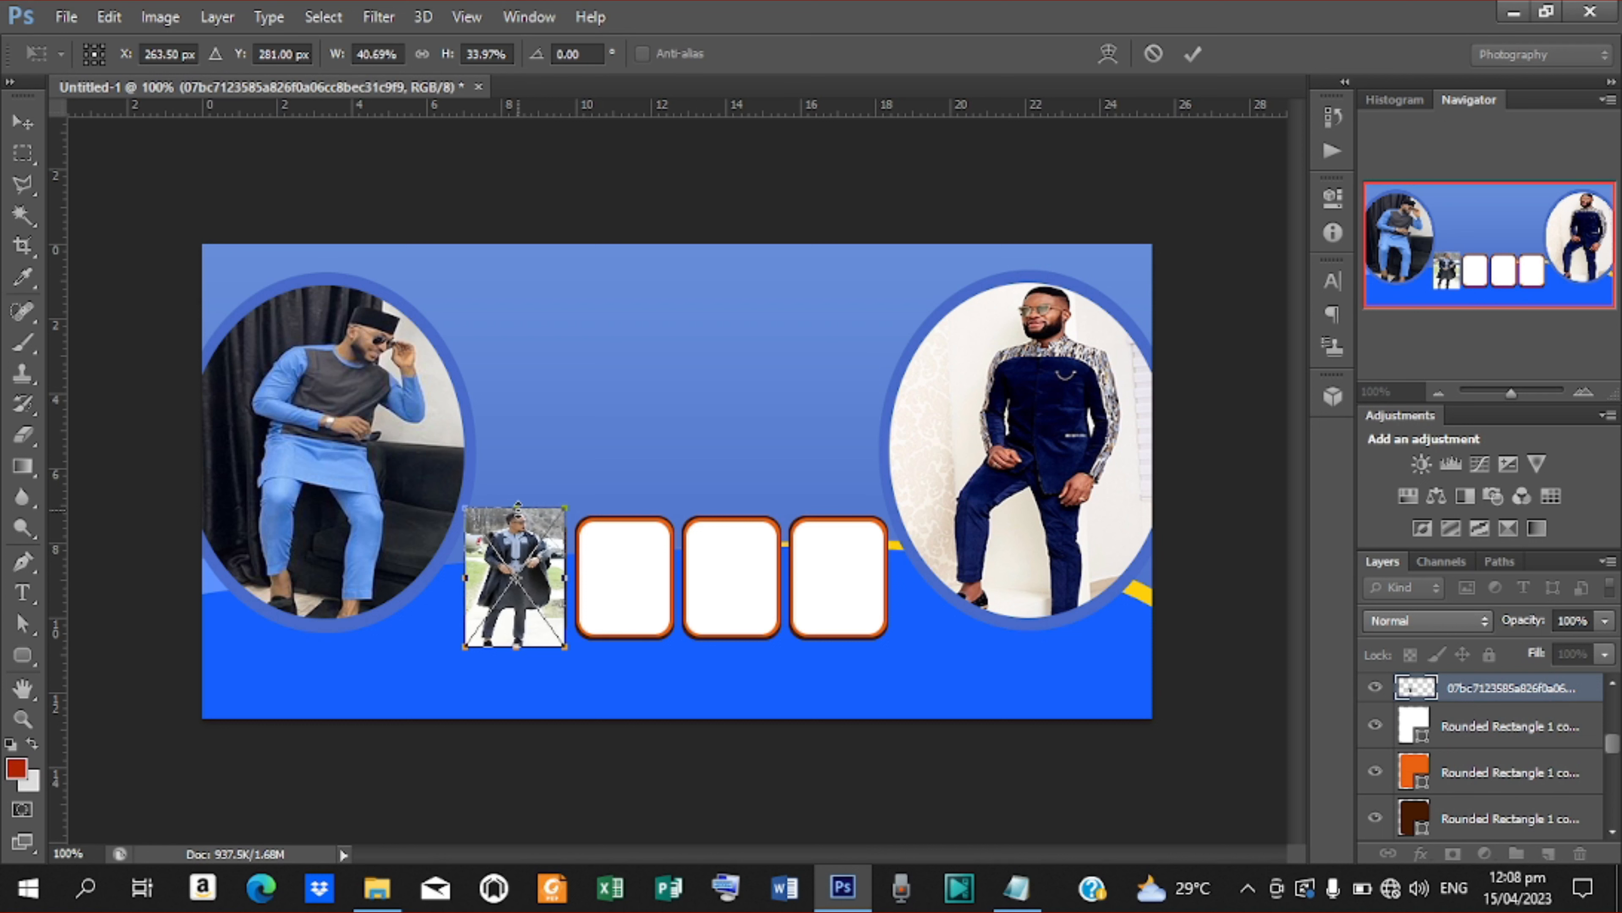
{"action": "left_click_drag", "start_coordinate": [518, 505], "coordinate": [518, 515]}
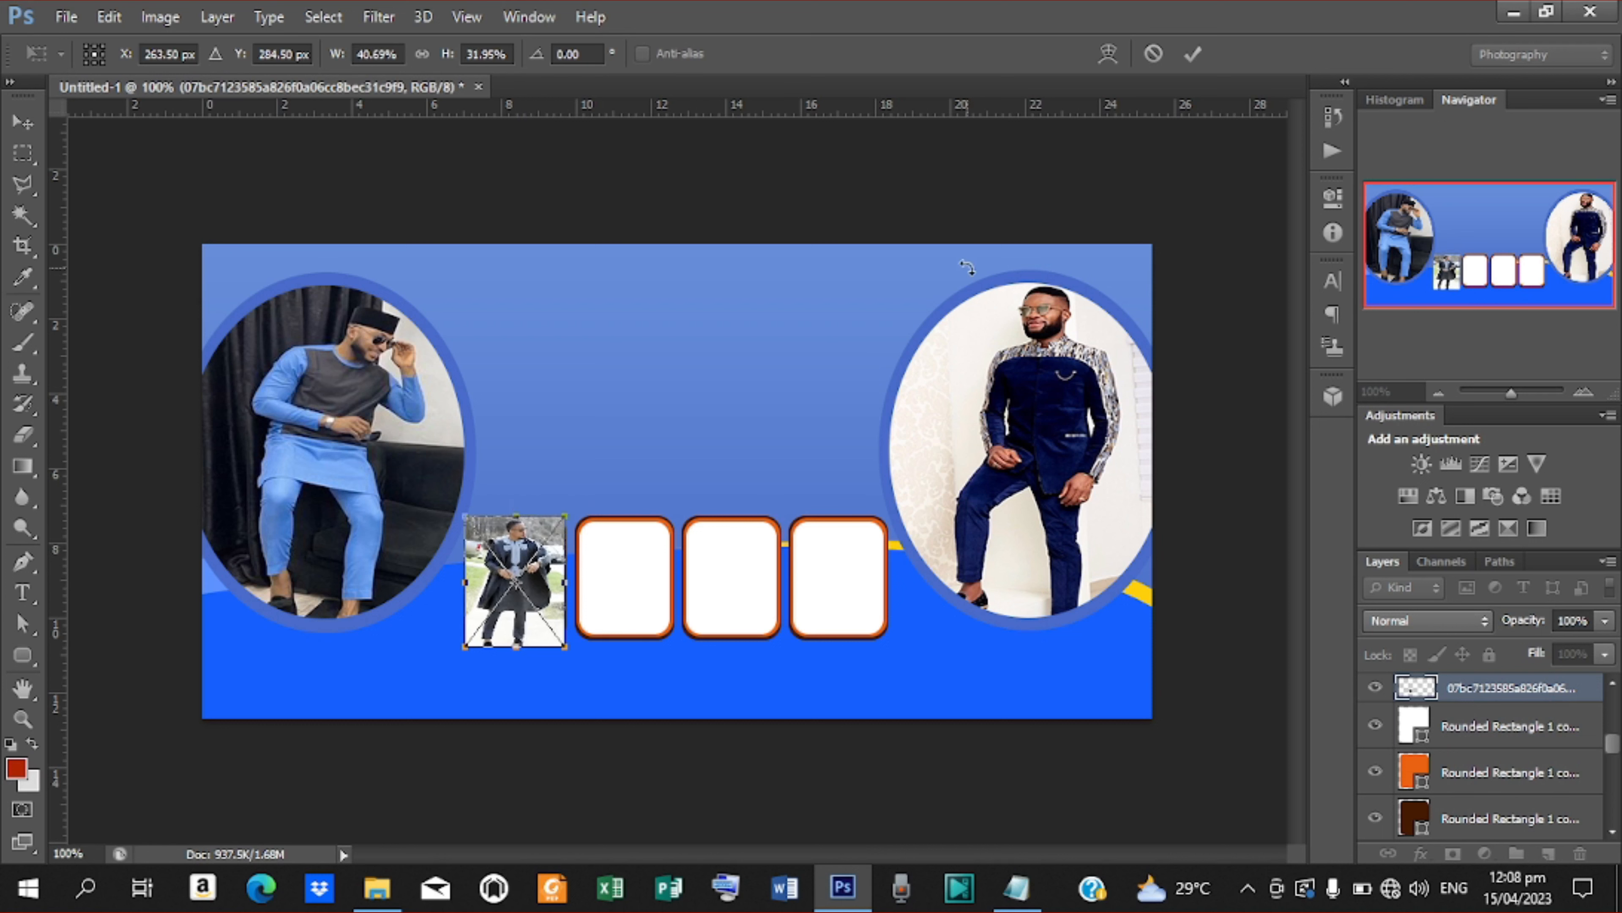
{"action": "left_click", "coordinate": [1192, 53]}
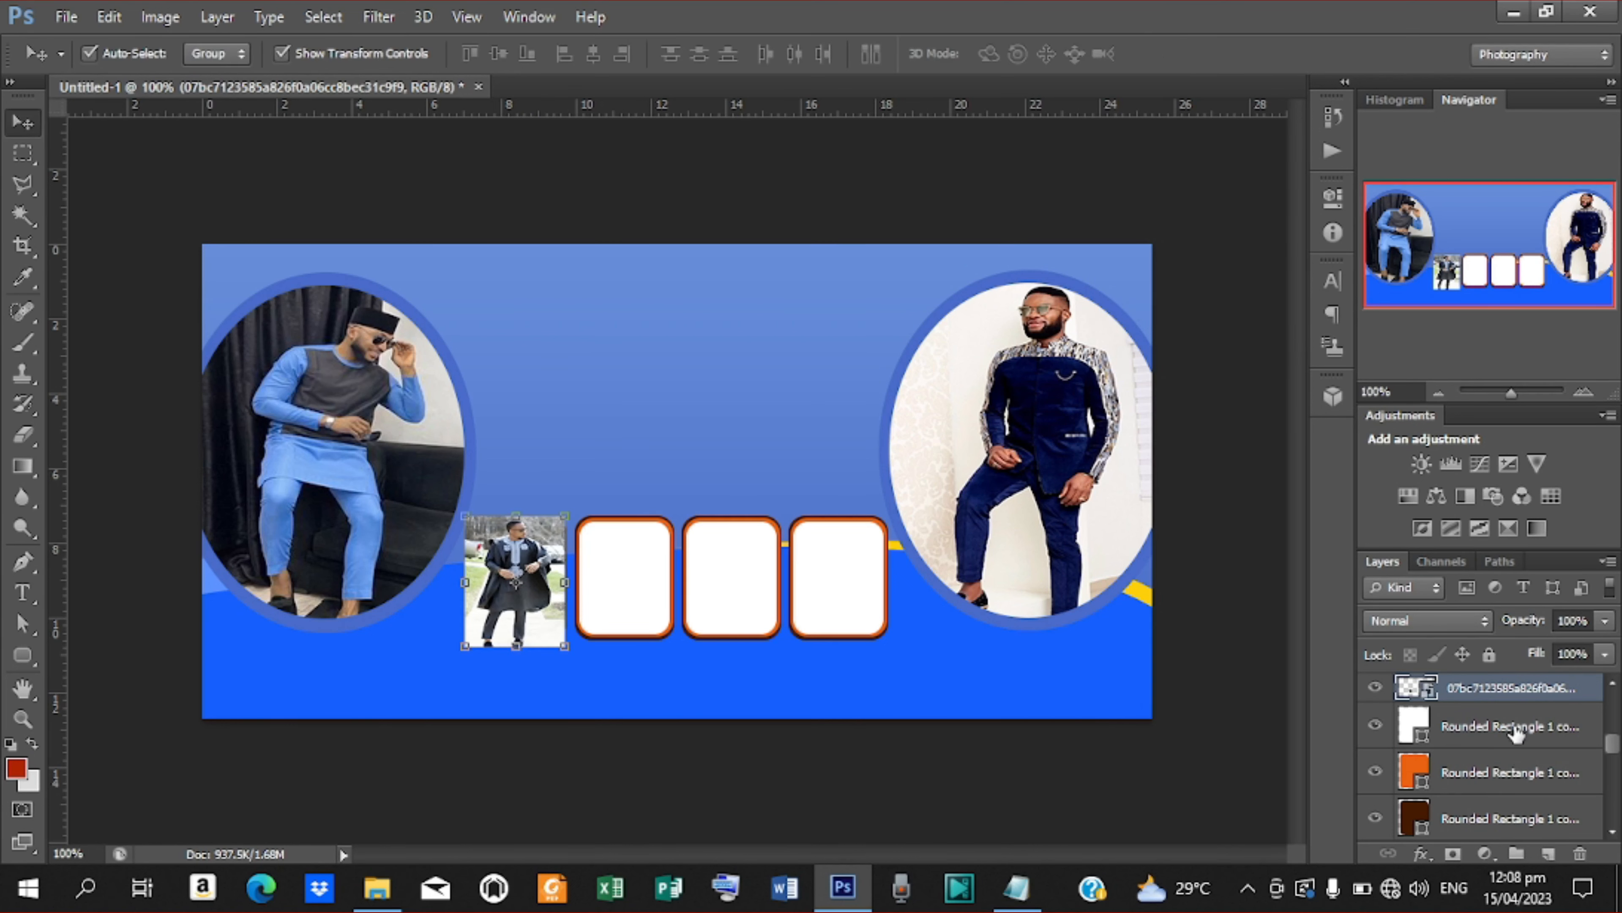
{"action": "right_click", "coordinate": [1502, 693]}
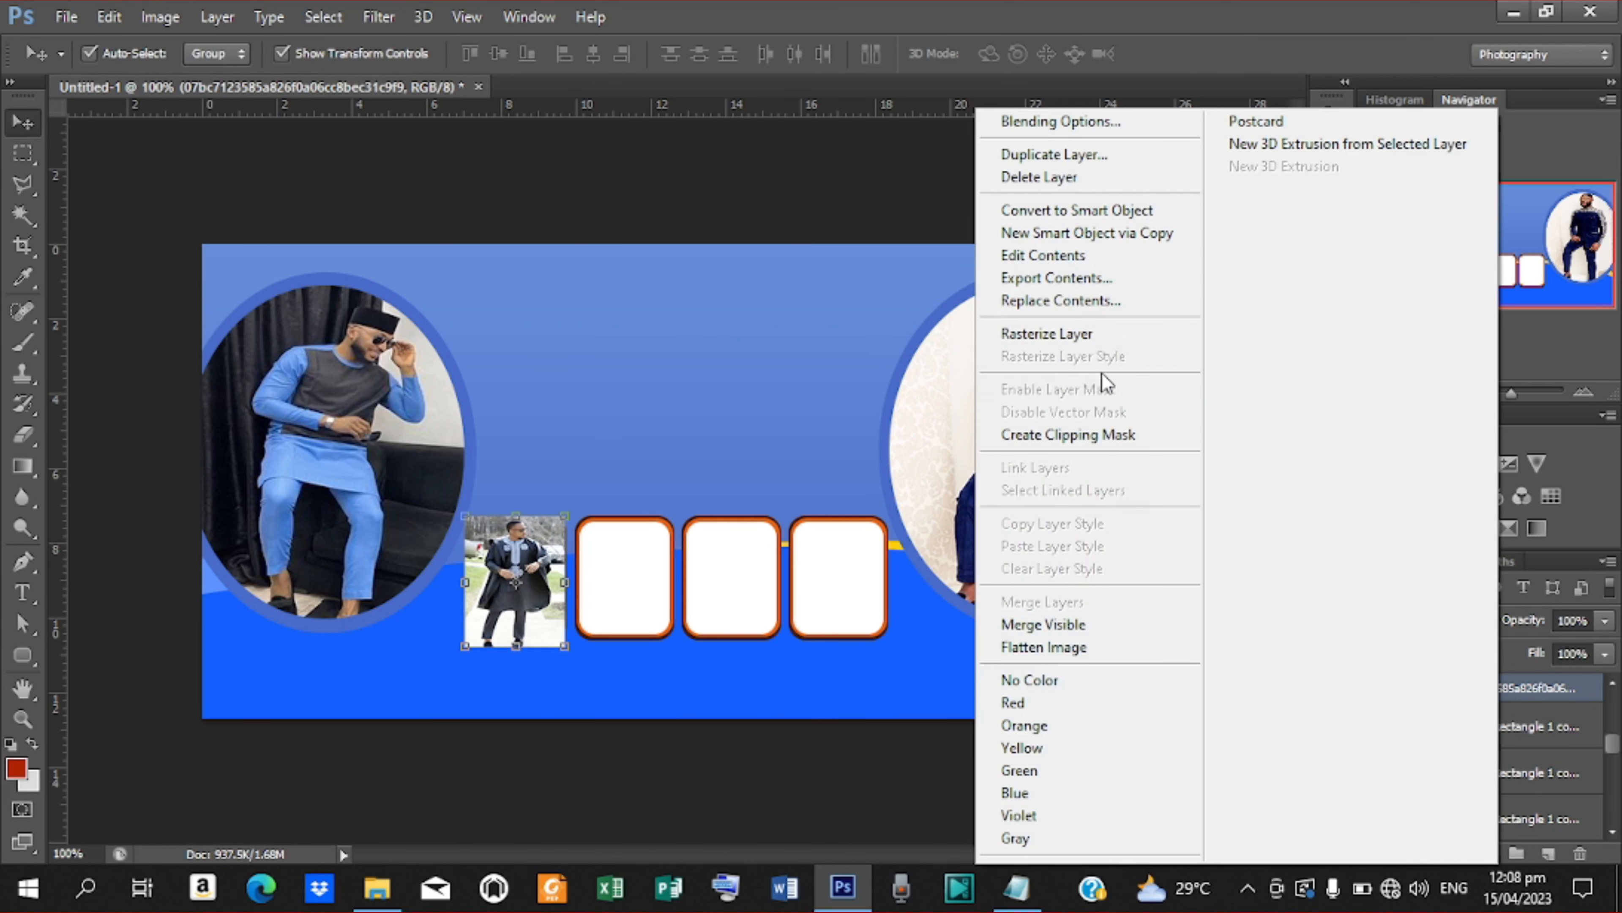
{"action": "left_click", "coordinate": [1071, 437]}
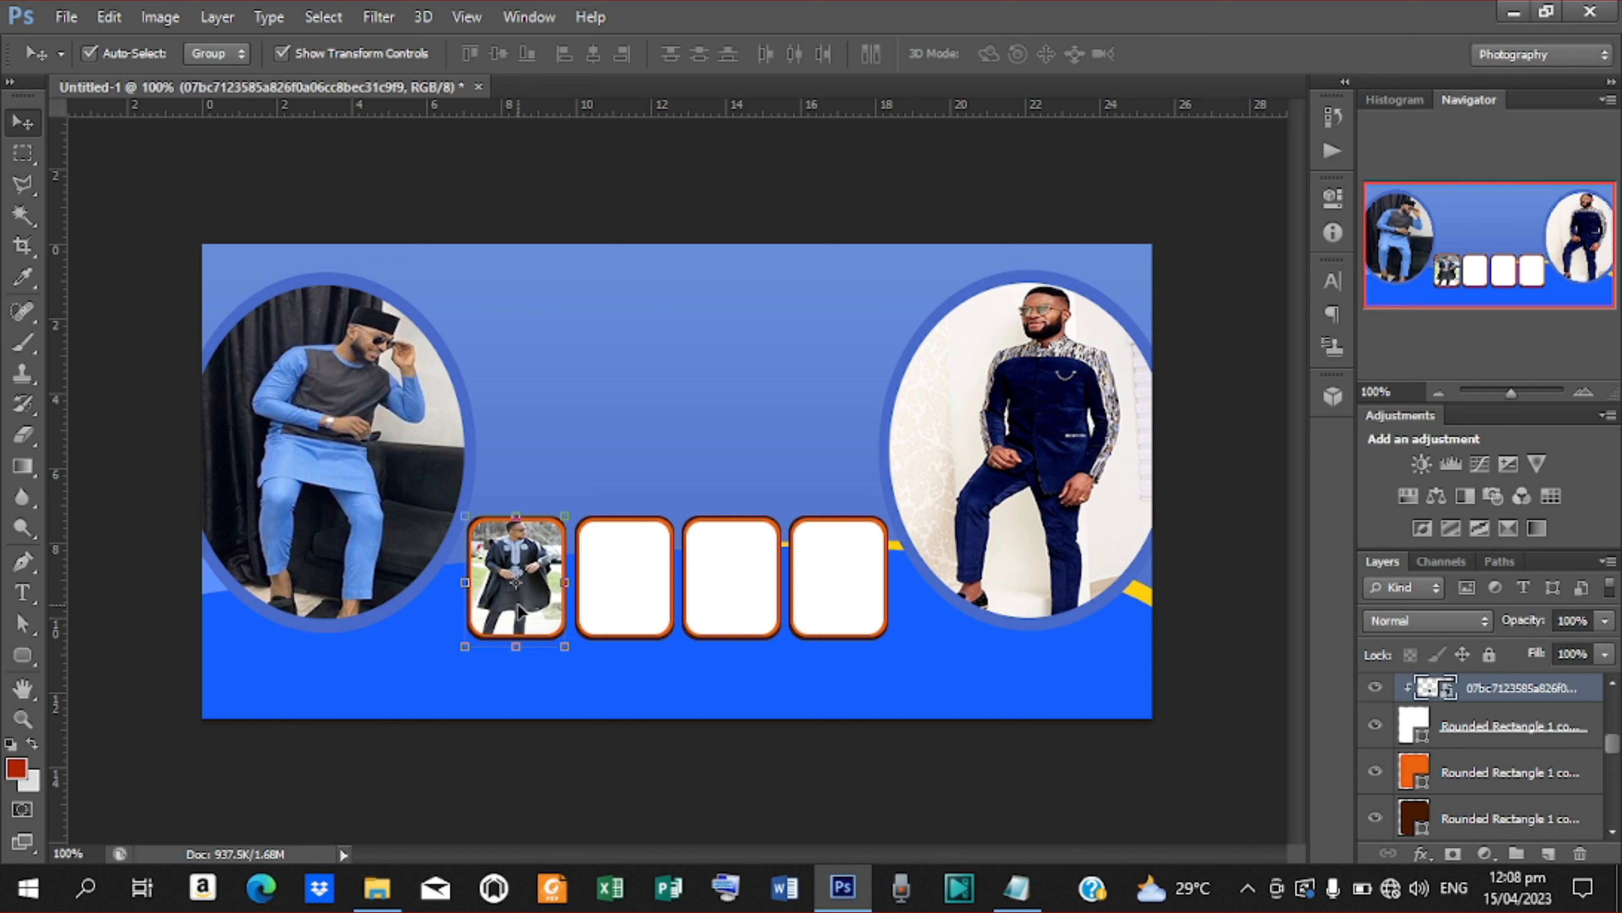
Reduce the clipped photo's height to about 29% and nudge it down so the whole figure fits inside the first card
{"action": "left_click_drag", "start_coordinate": [515, 654], "coordinate": [519, 643]}
{"action": "key", "text": "Down"}
{"action": "key", "text": "Down"}
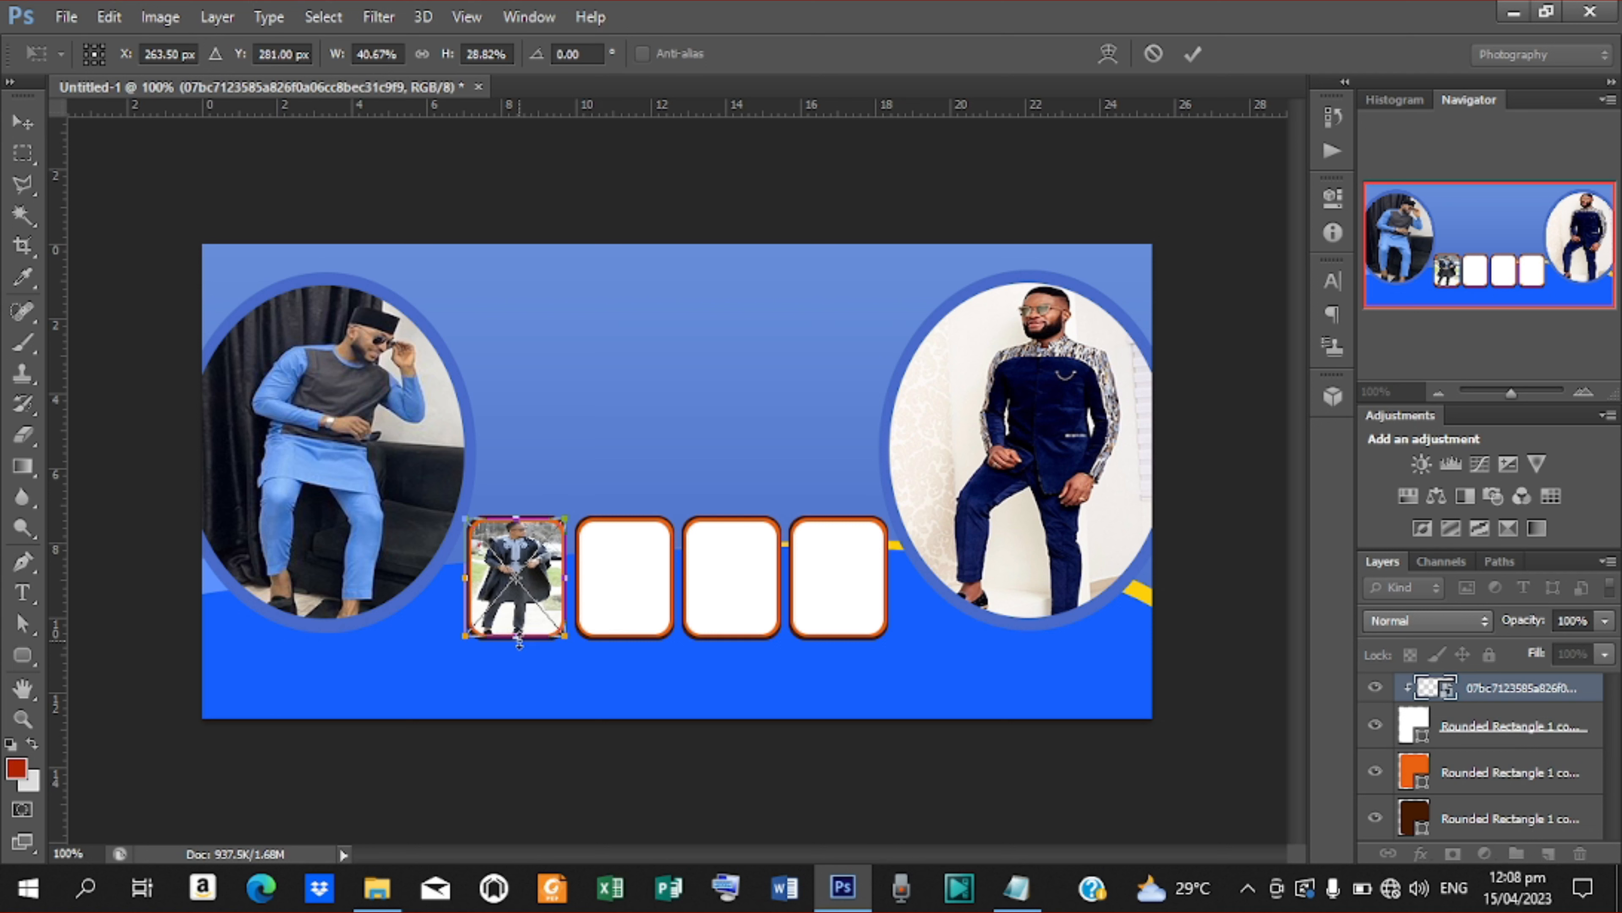
{"action": "left_click", "coordinate": [1188, 55]}
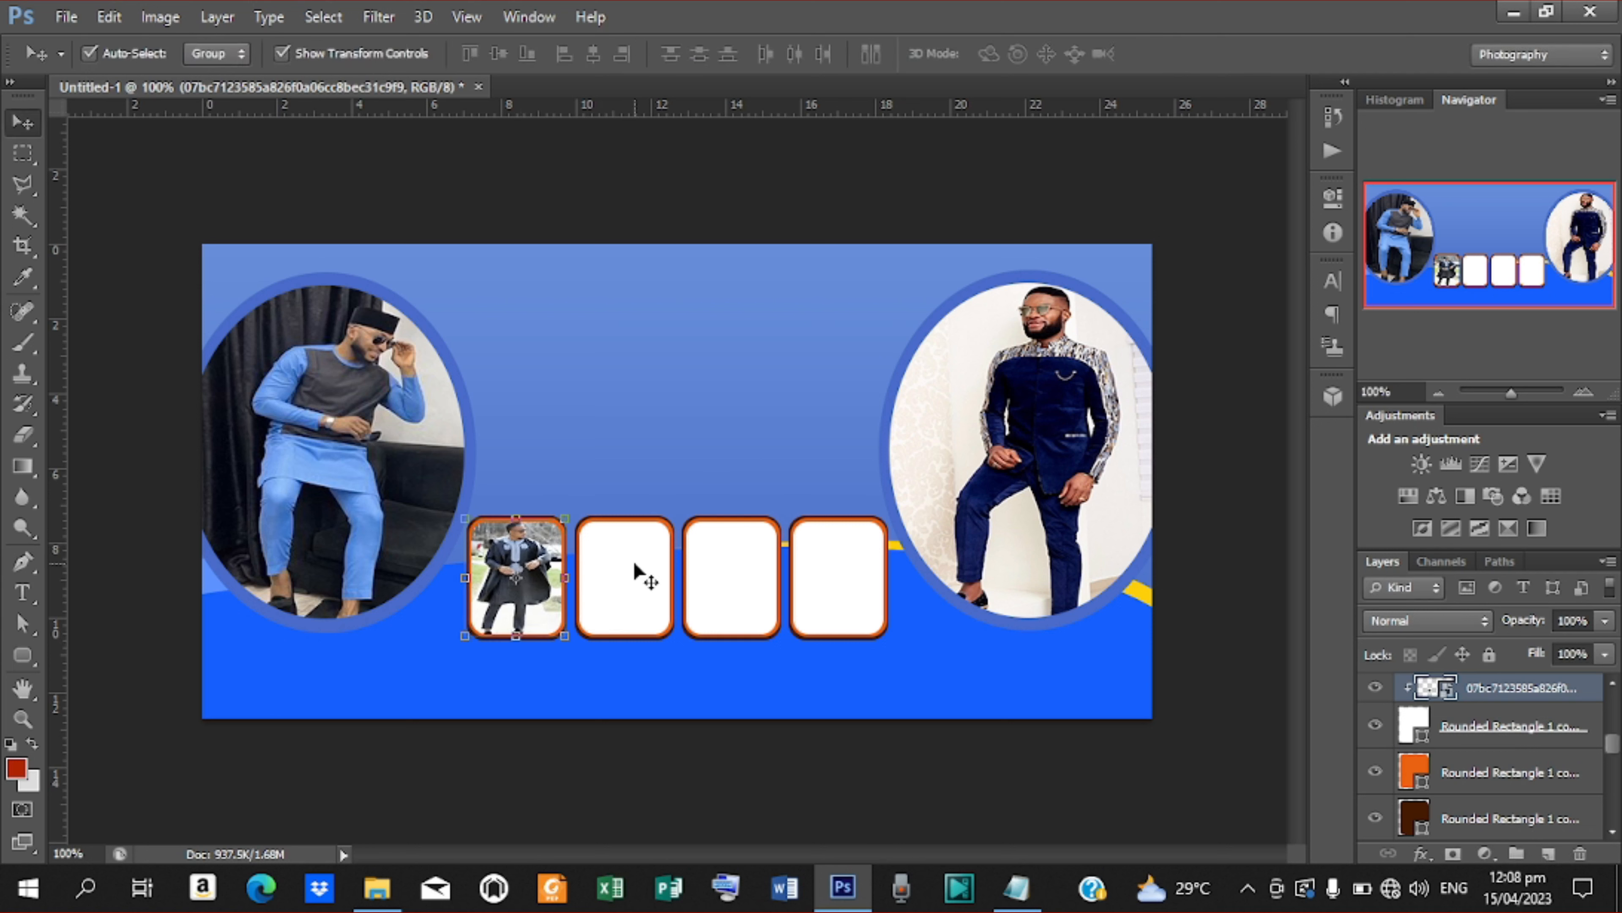
{"action": "key", "text": "ctrl+plus"}
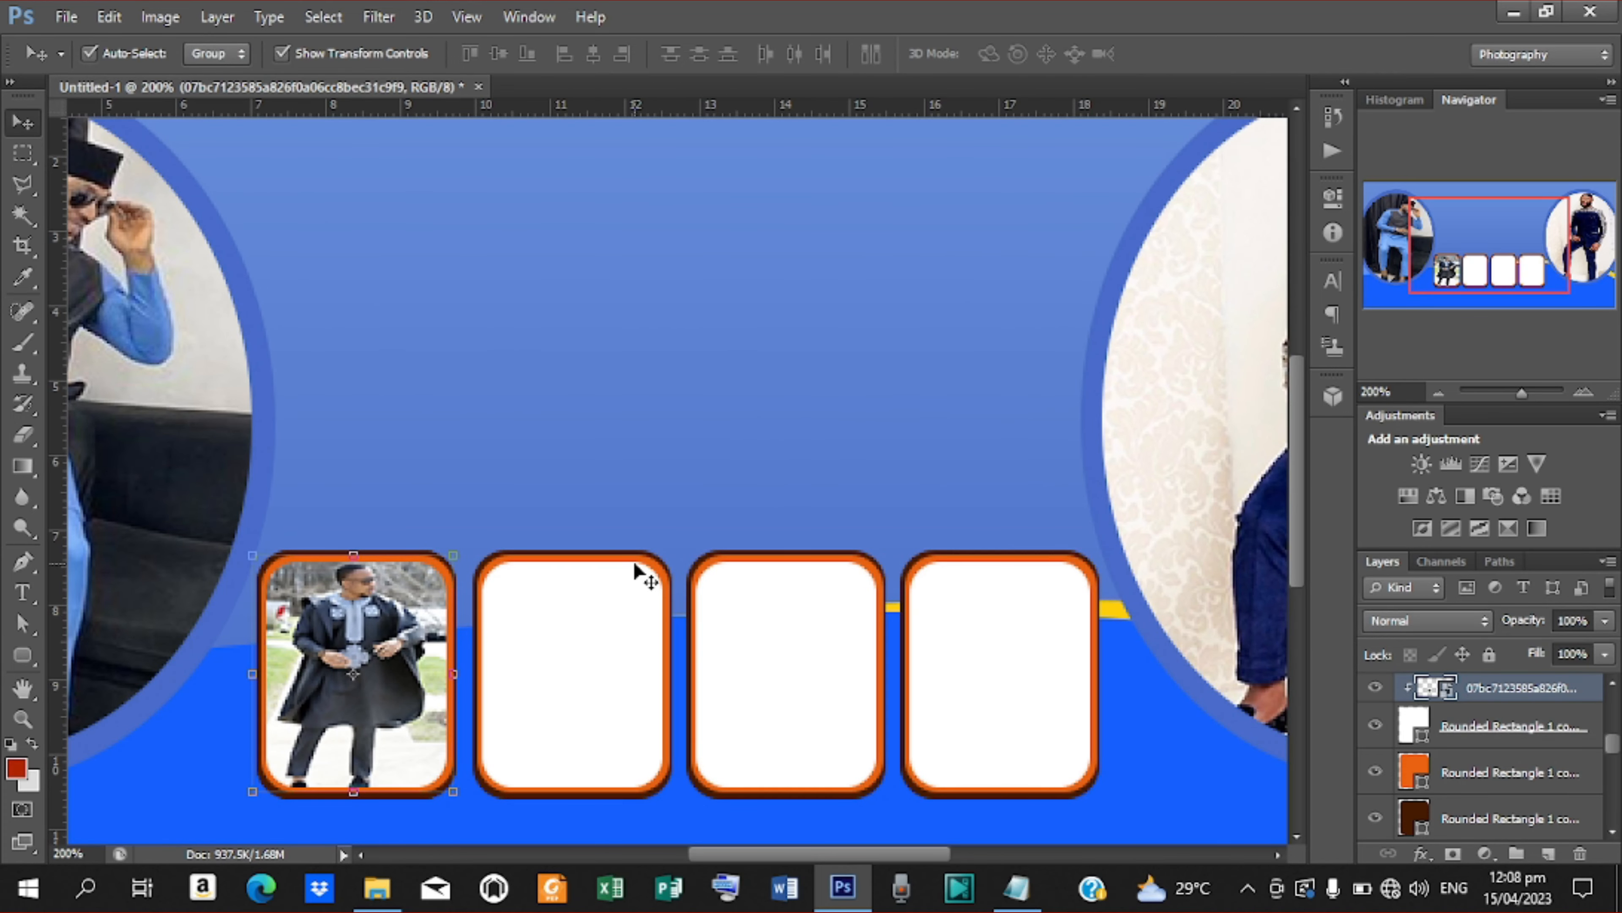
{"action": "key", "text": "ctrl+minus"}
Place the image 90e41d8271085f7540b5bd12b82f3f89 directly above the white shape of the second card
{"action": "left_click", "coordinate": [635, 566]}
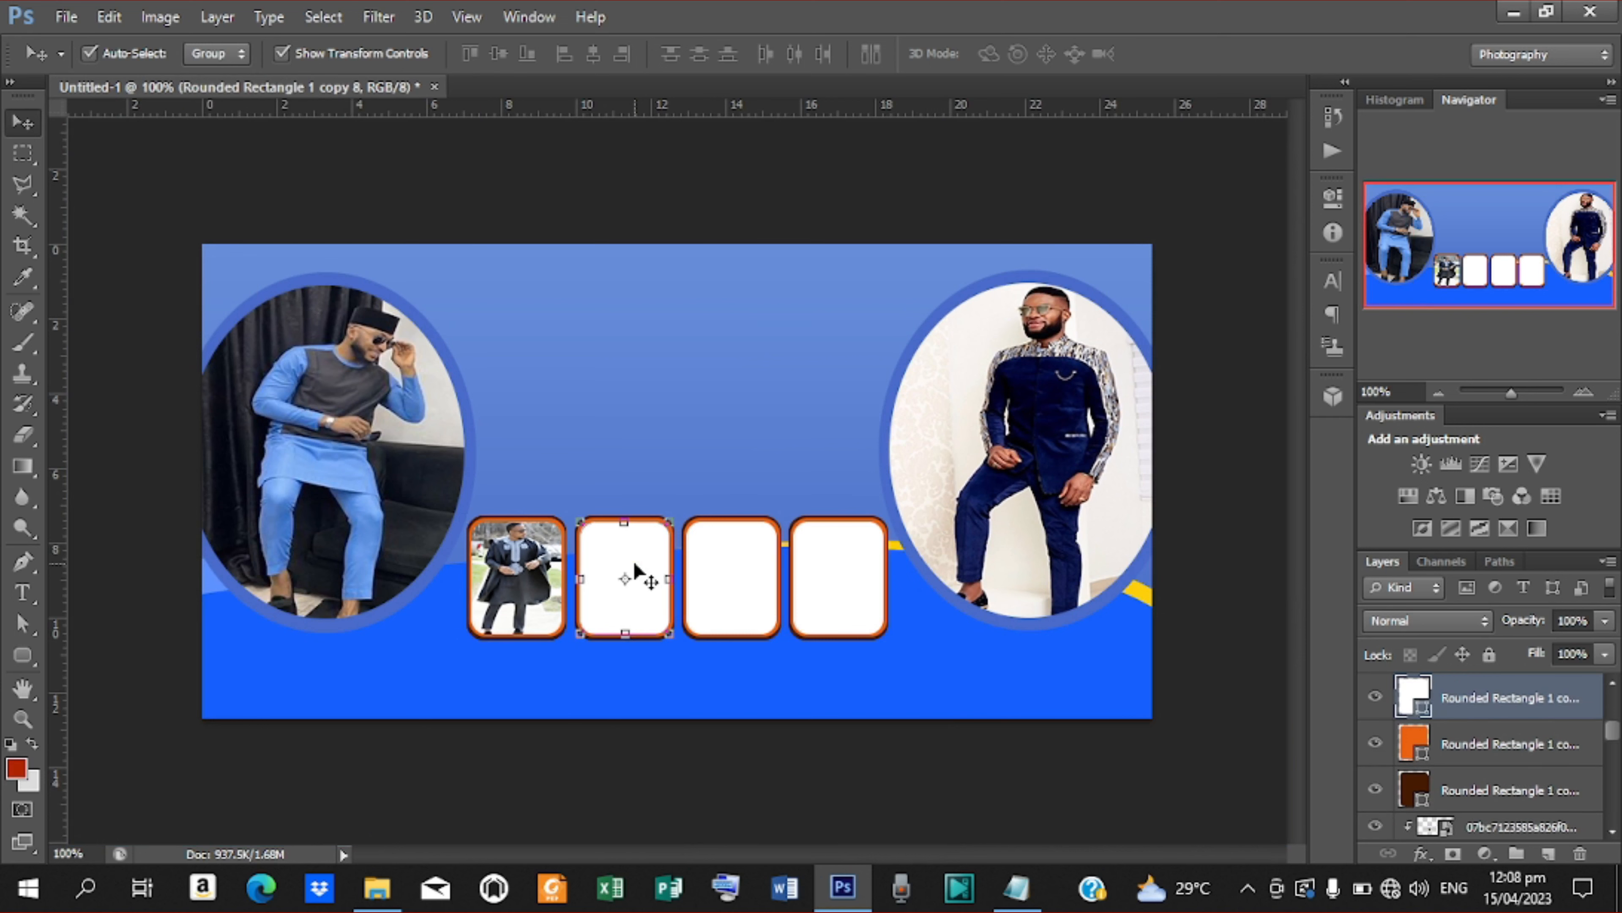
{"action": "left_click", "coordinate": [67, 16]}
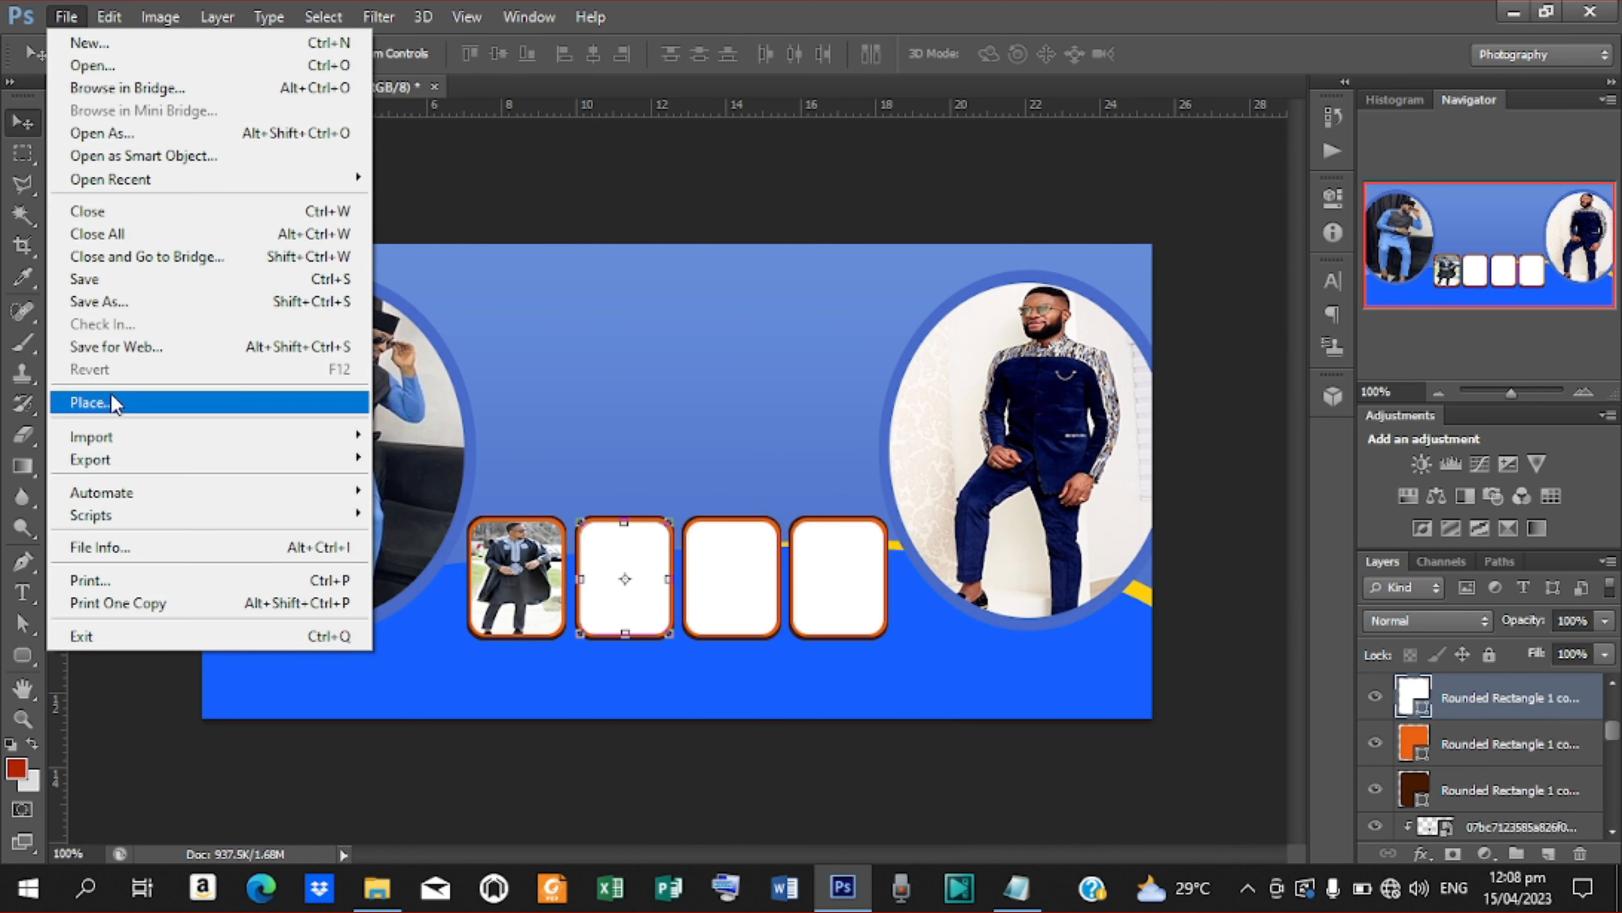
{"action": "left_click", "coordinate": [114, 405]}
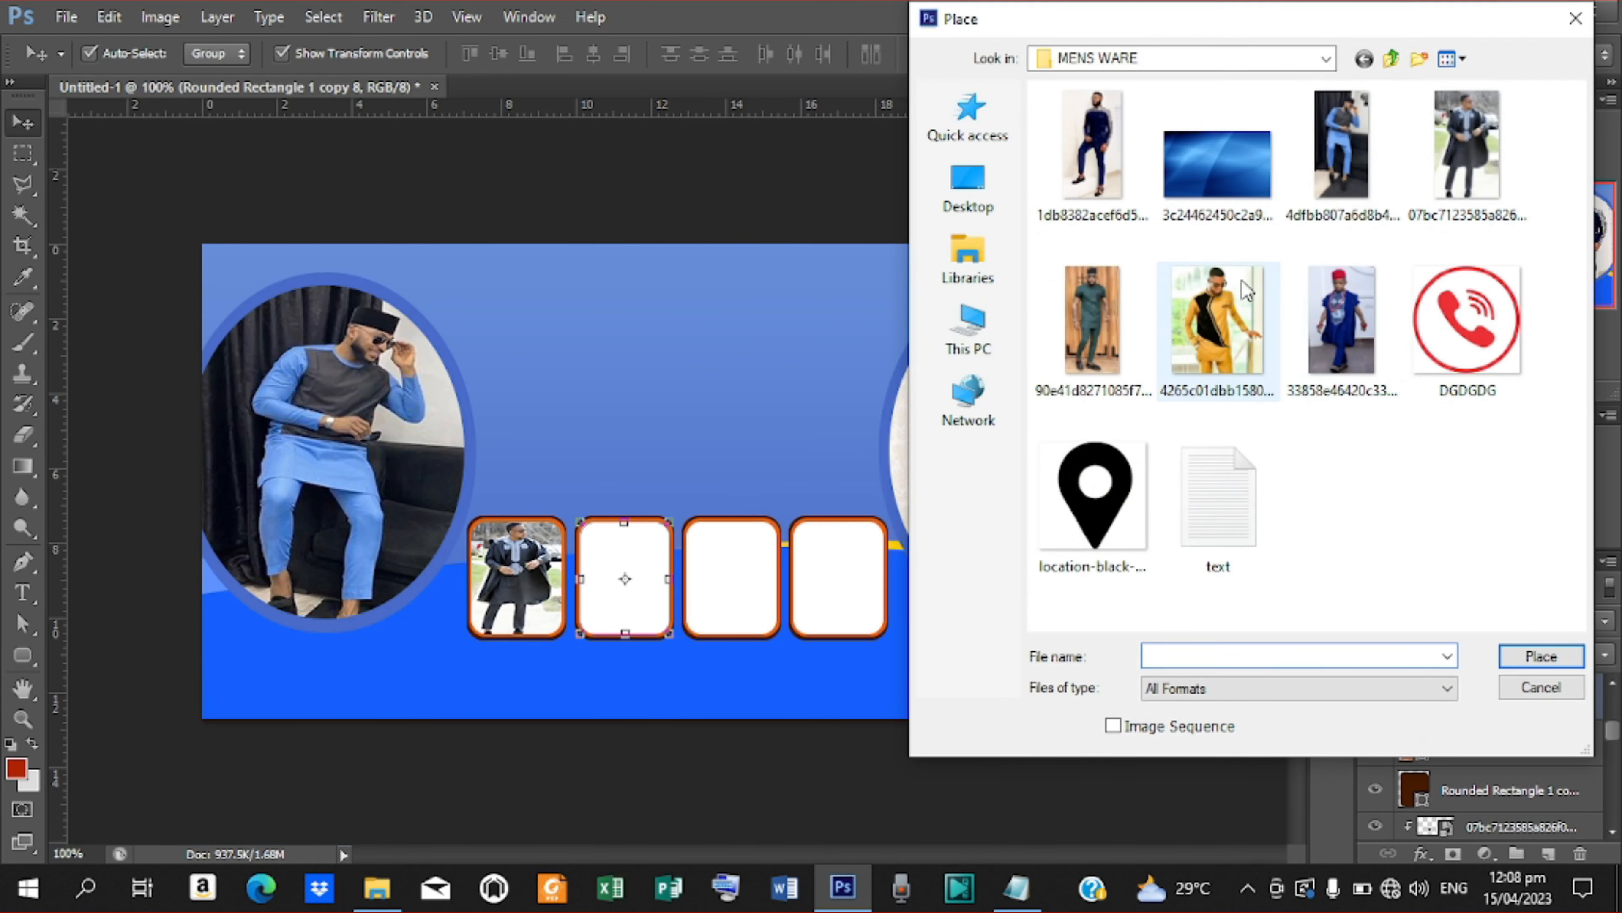
{"action": "left_click", "coordinate": [1107, 301]}
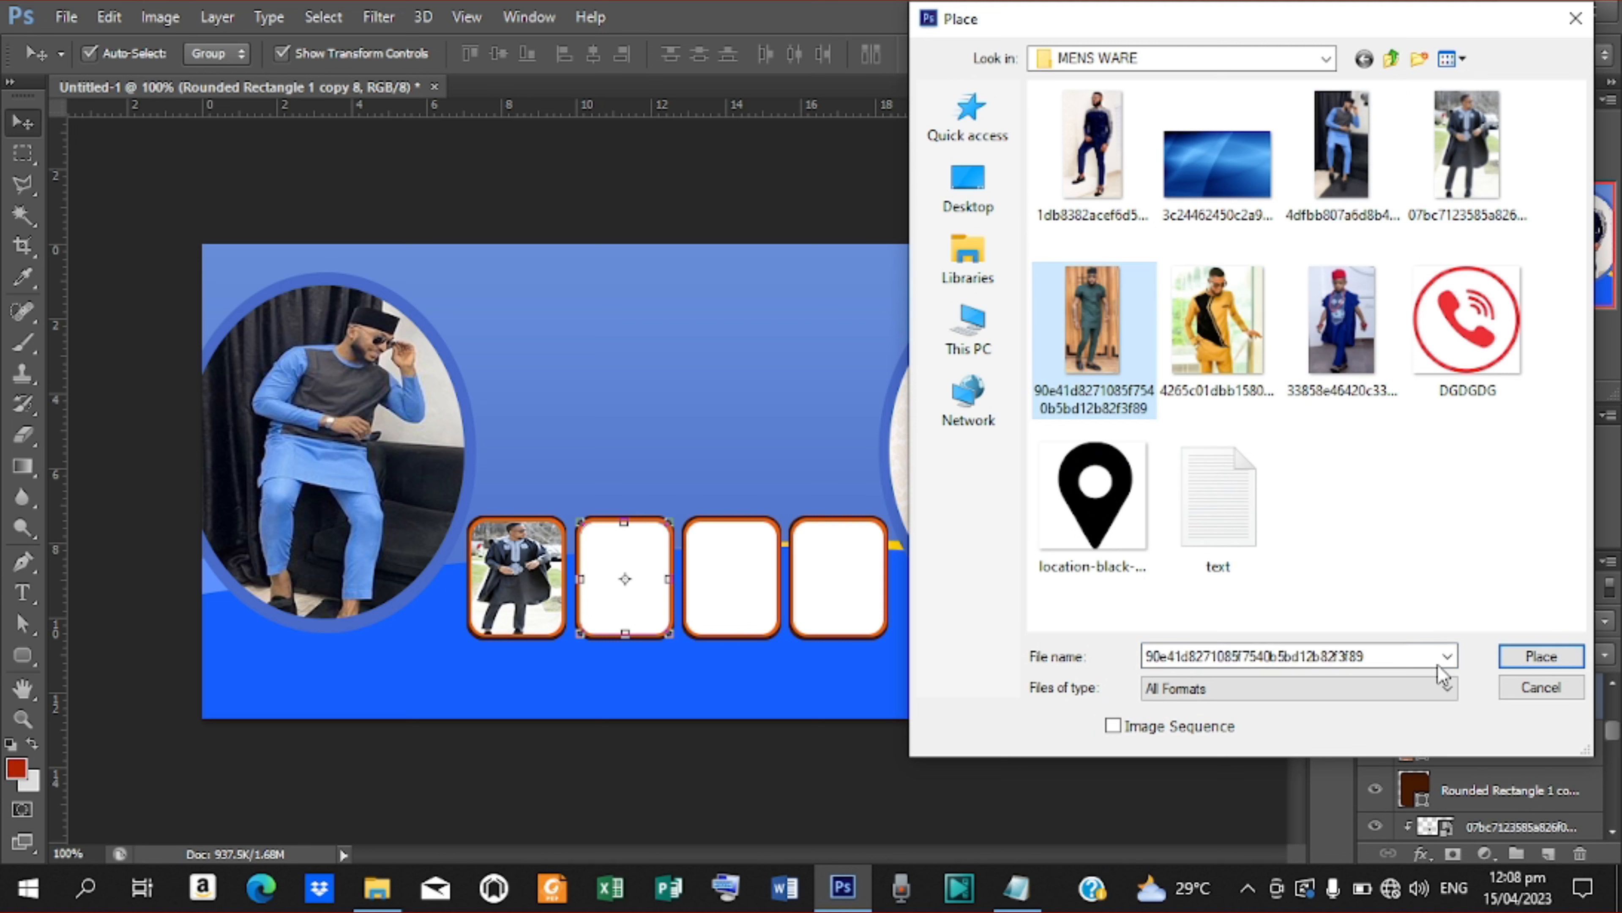
{"action": "left_click", "coordinate": [1541, 657]}
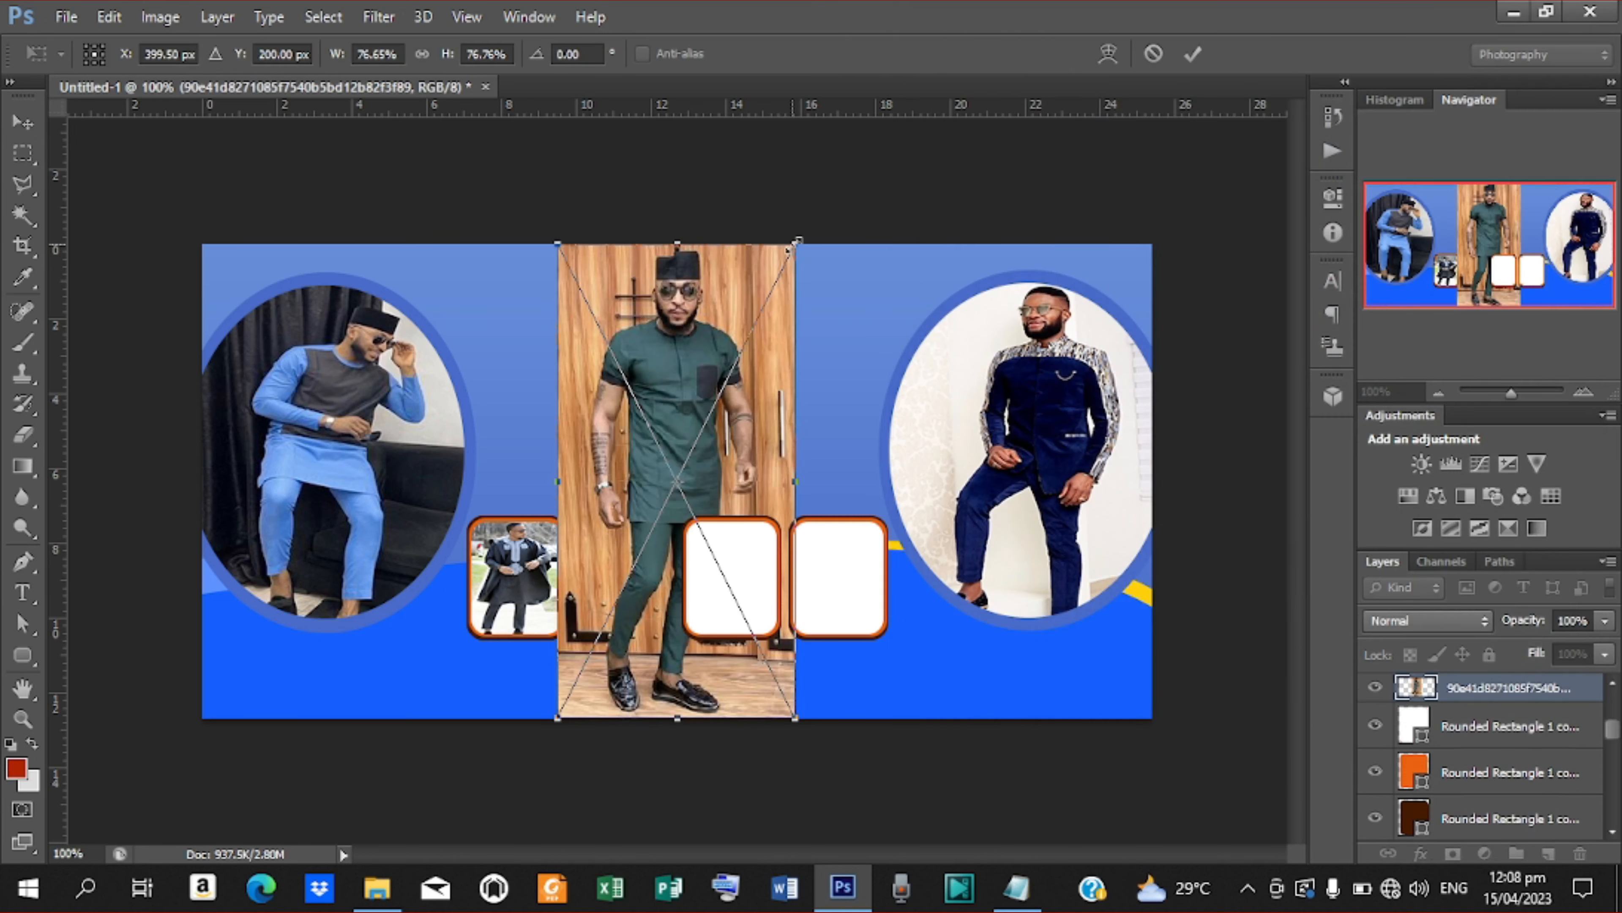
Shrink the placed photo to about 31% wide by 20% high over the second card and clip it to the card's white shape
{"action": "left_click_drag", "start_coordinate": [798, 241], "coordinate": [574, 578]}
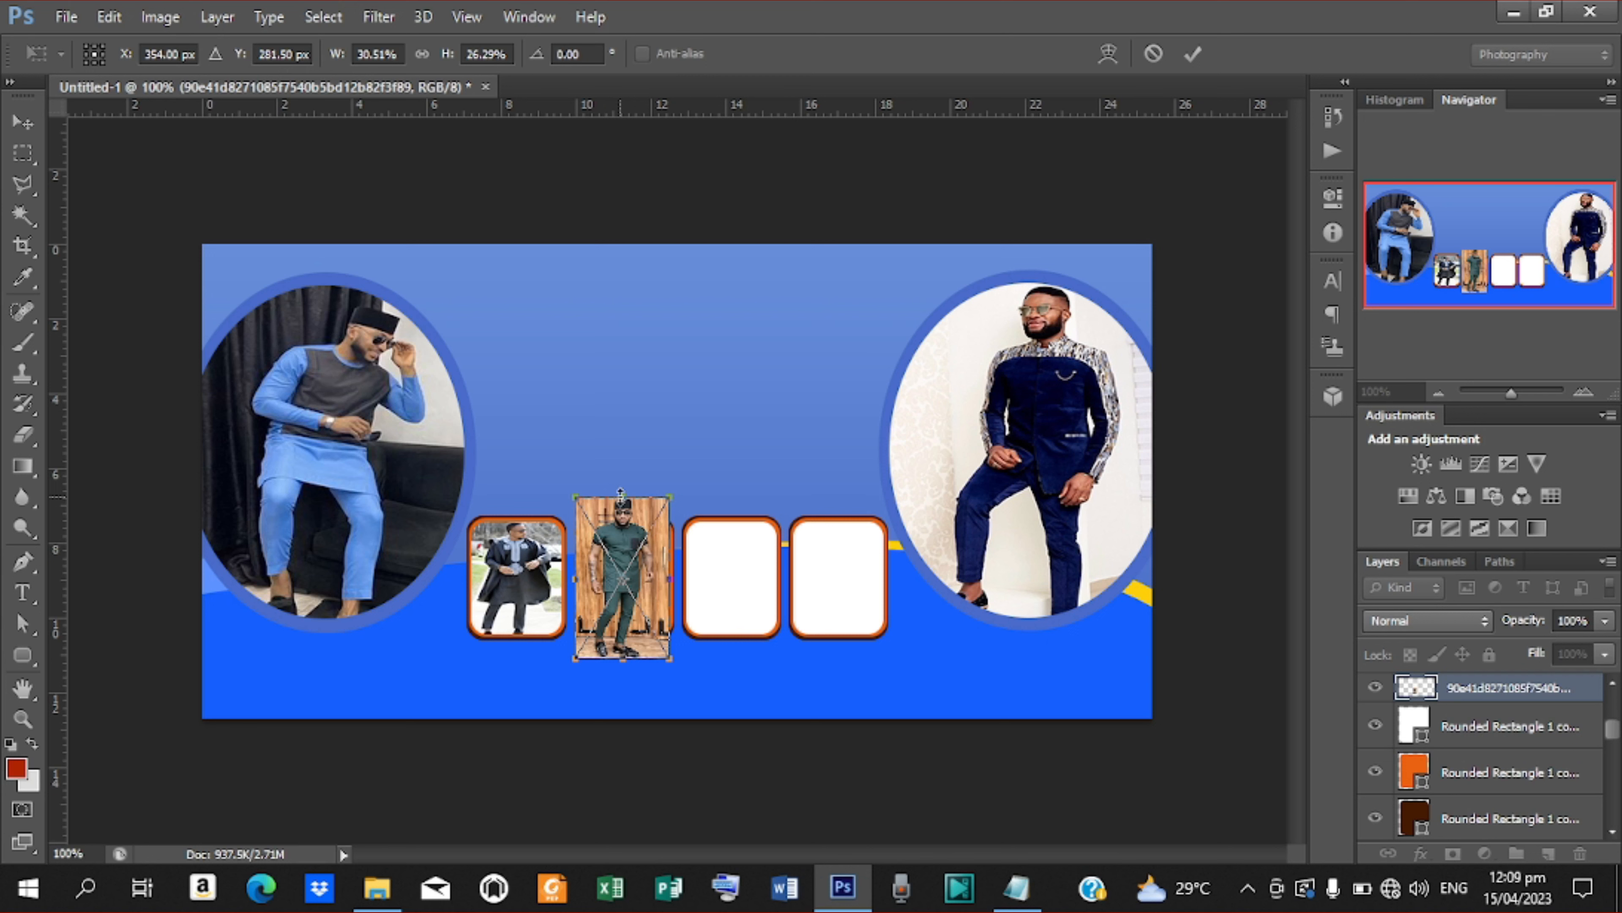
{"action": "left_click_drag", "start_coordinate": [621, 493], "coordinate": [621, 509]}
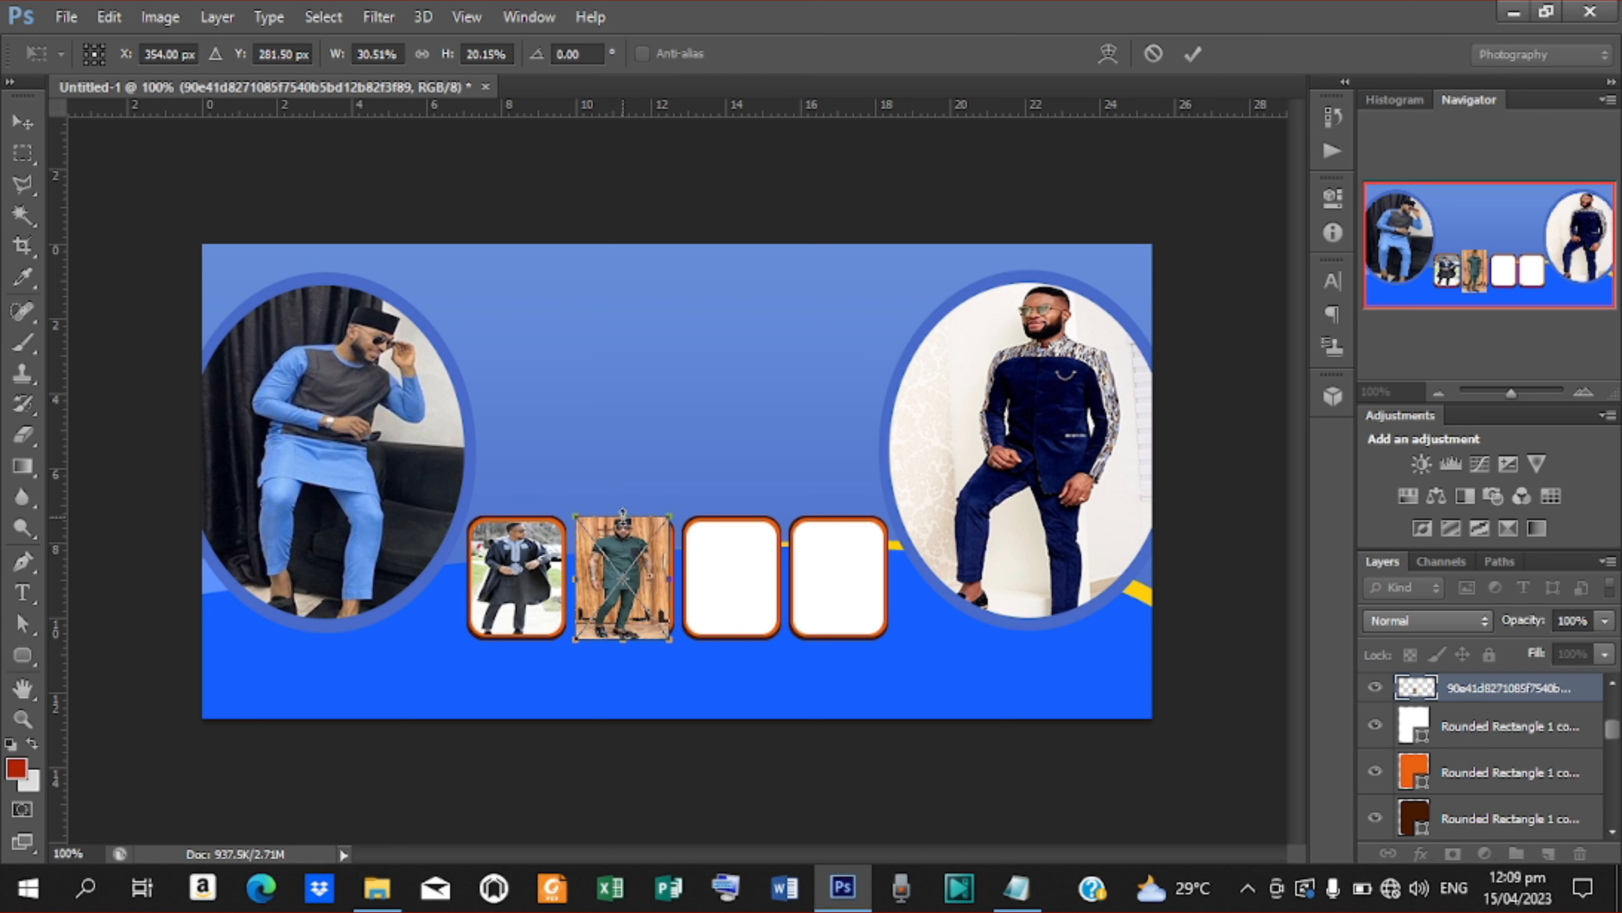
{"action": "left_click", "coordinate": [1193, 53]}
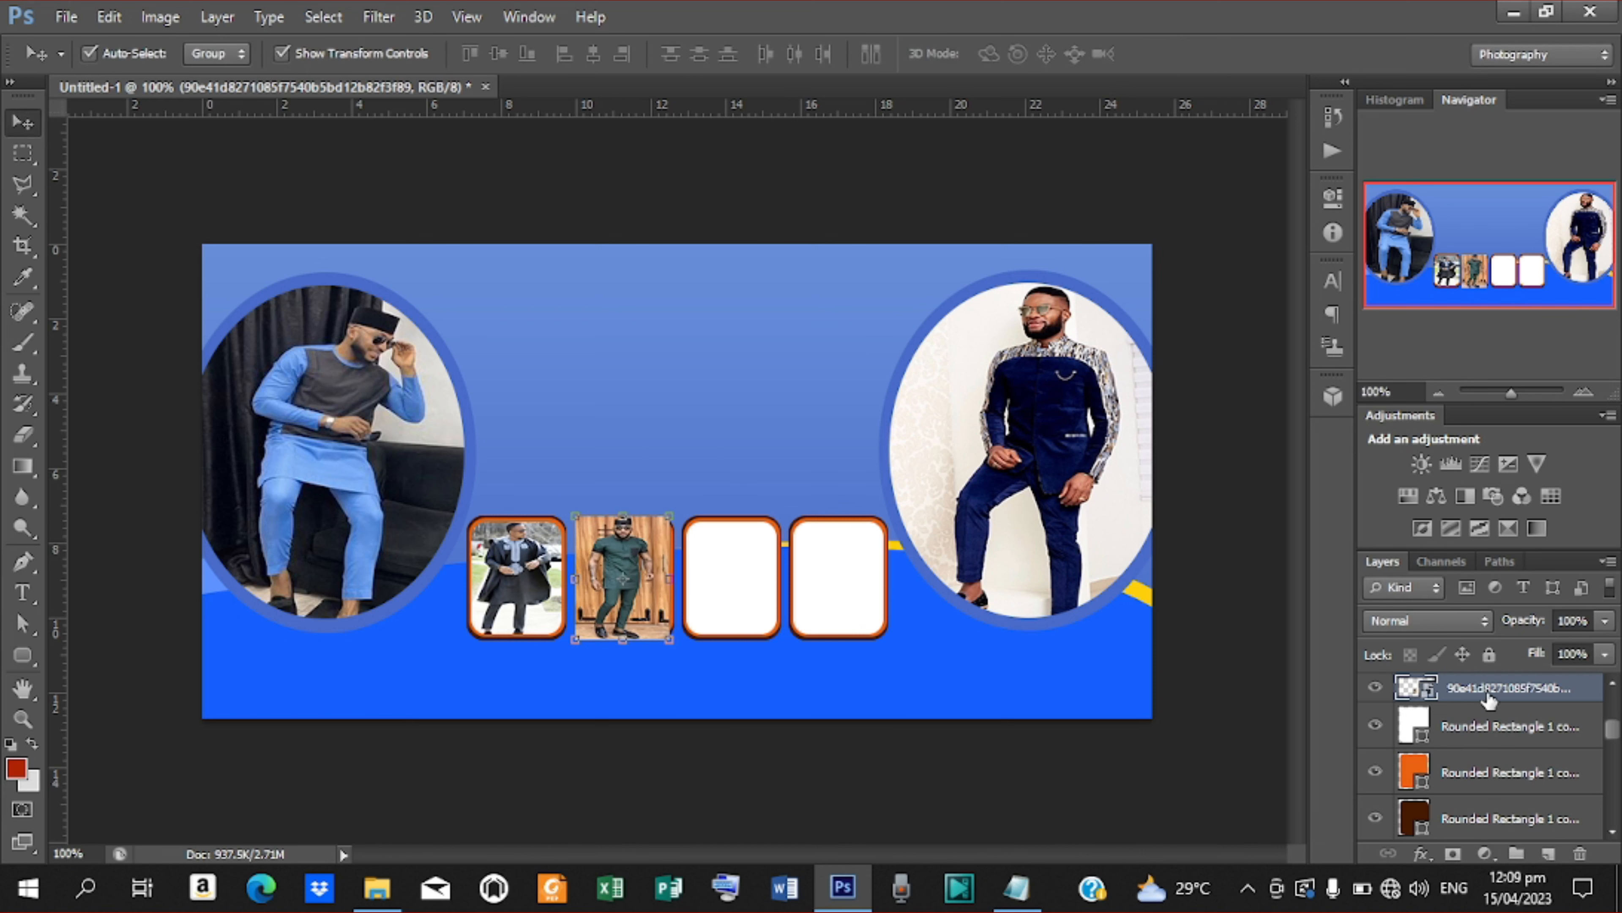
{"action": "right_click", "coordinate": [1489, 700]}
{"action": "left_click", "coordinate": [1032, 443]}
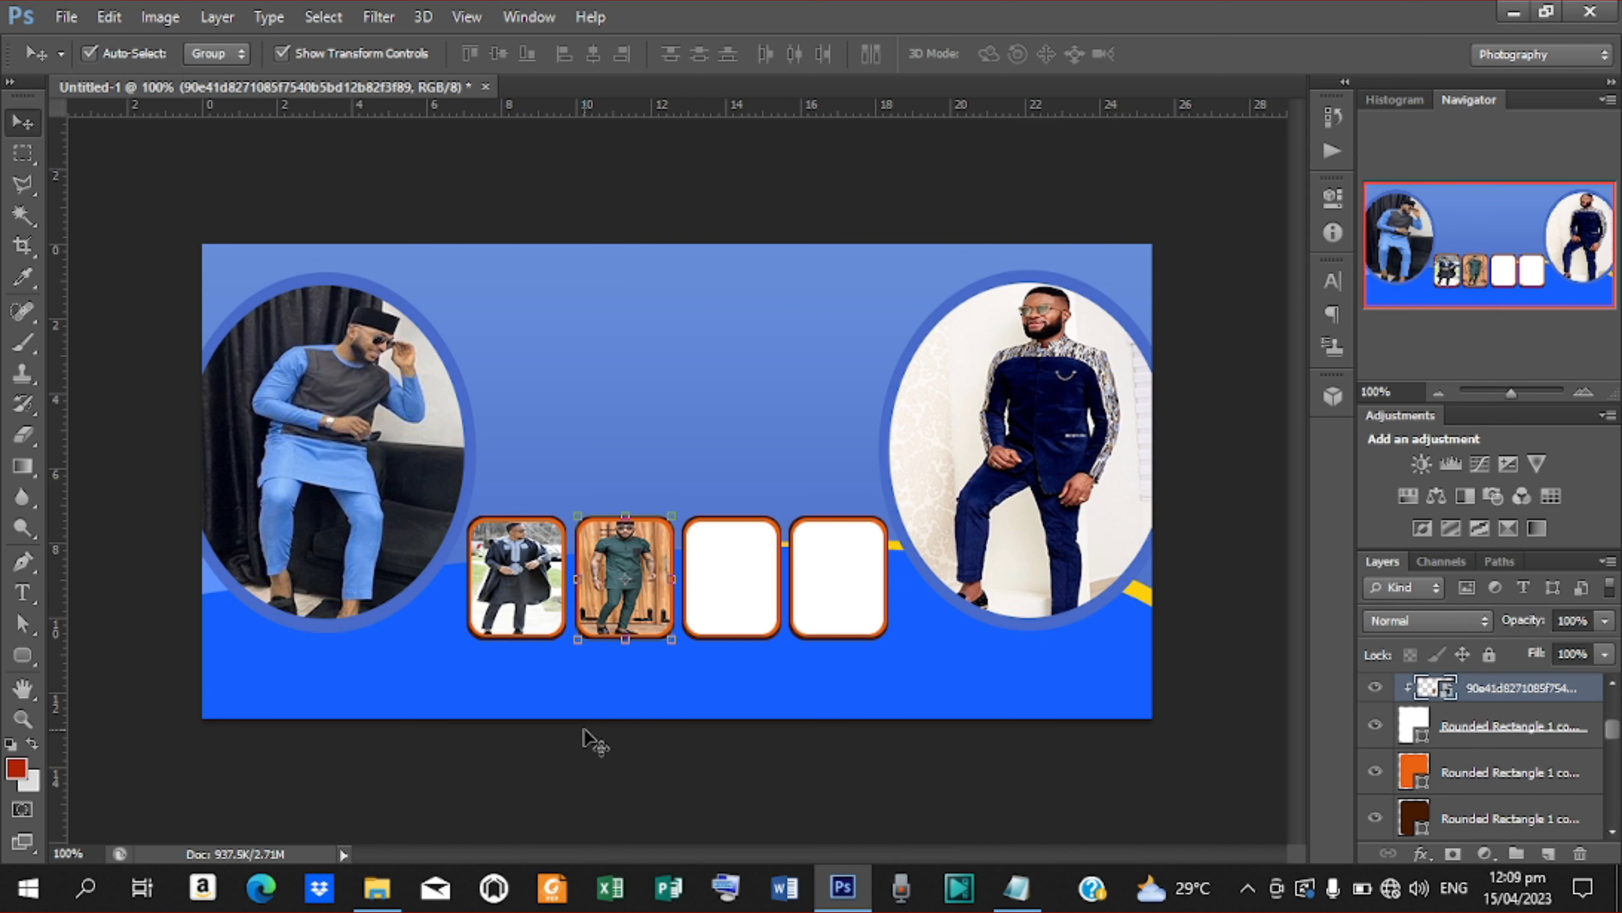
Nudge the clipped photo down slightly so the man's head sits fully inside the second card
{"action": "key", "text": "Down"}
{"action": "key", "text": "Down"}
{"action": "key", "text": "Down"}
{"action": "key", "text": "Down"}
{"action": "key", "text": "Down"}
{"action": "key", "text": "Down"}
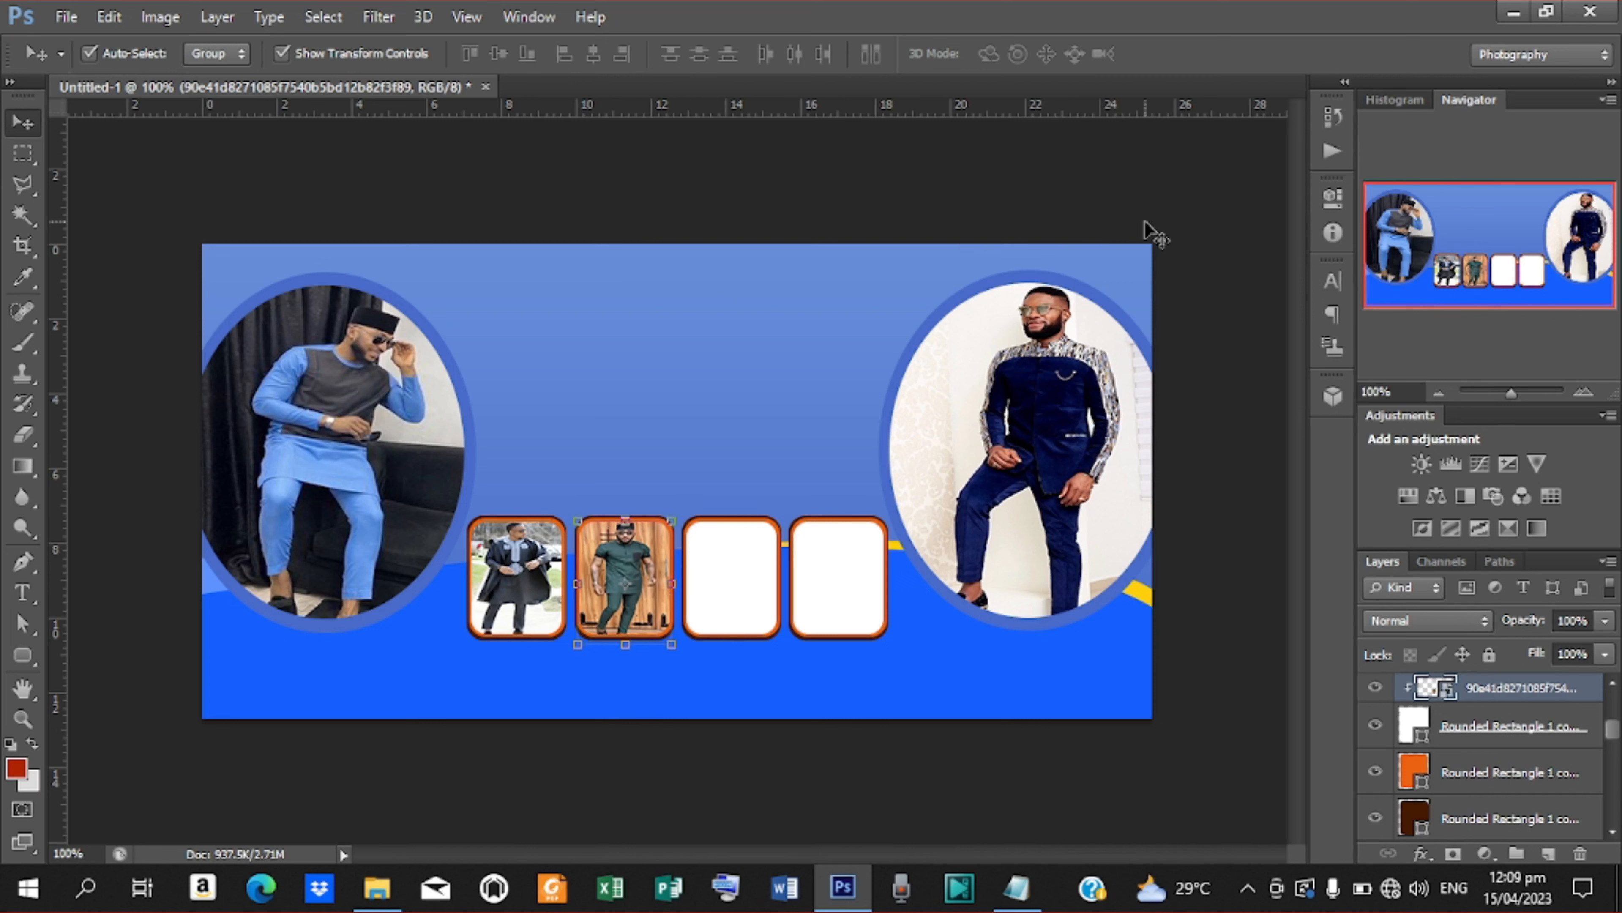
{"action": "left_click", "coordinate": [717, 597]}
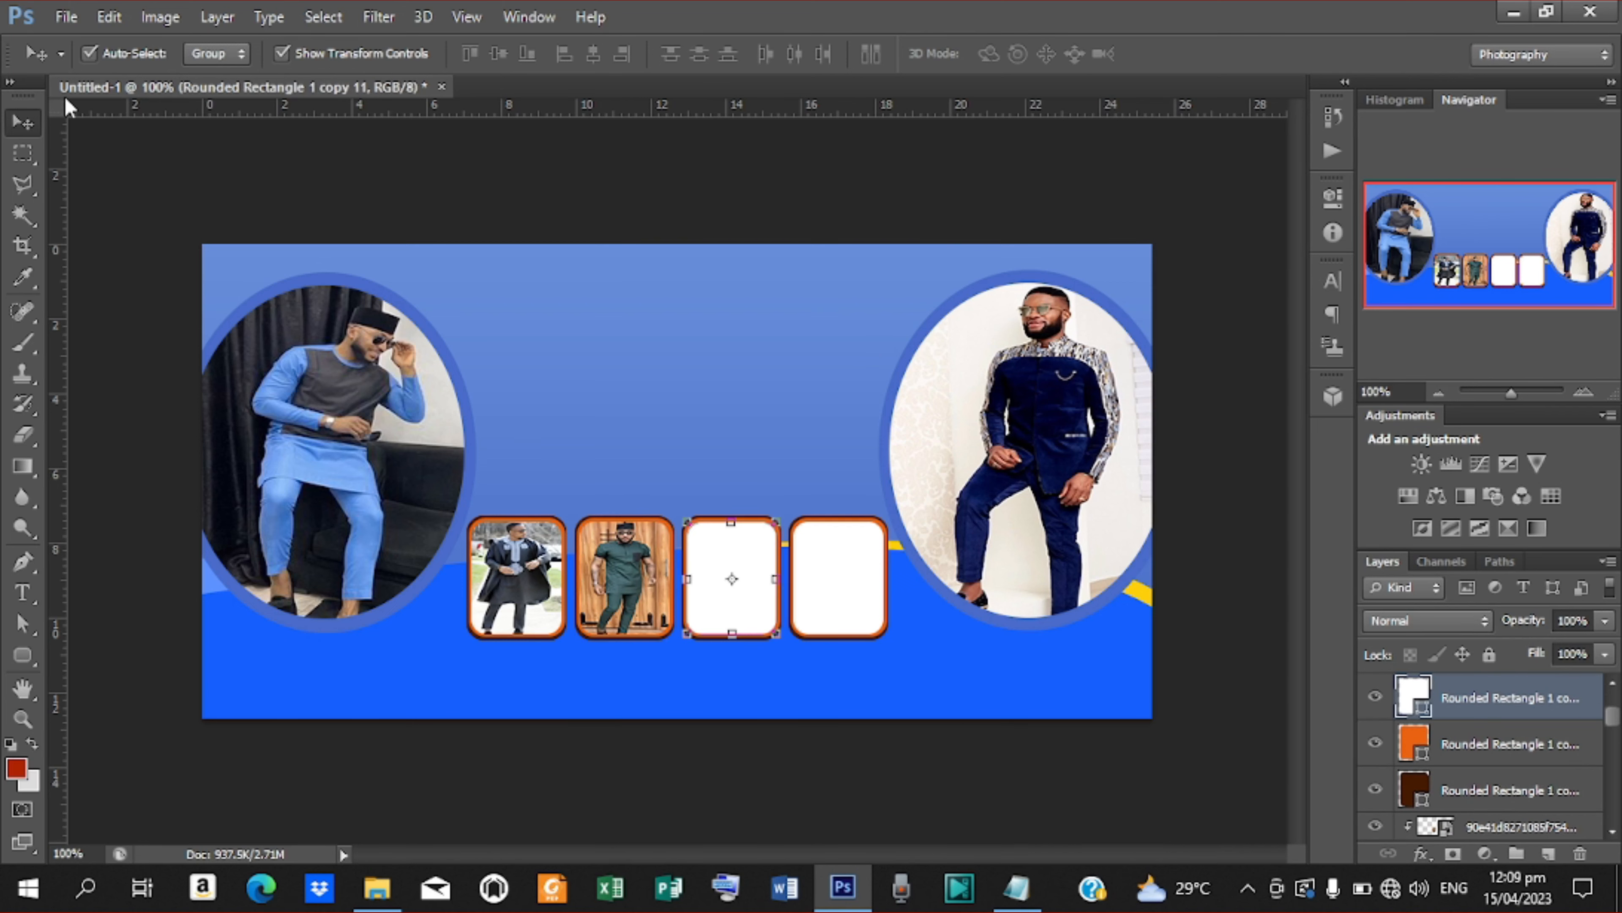
{"action": "left_click", "coordinate": [62, 17]}
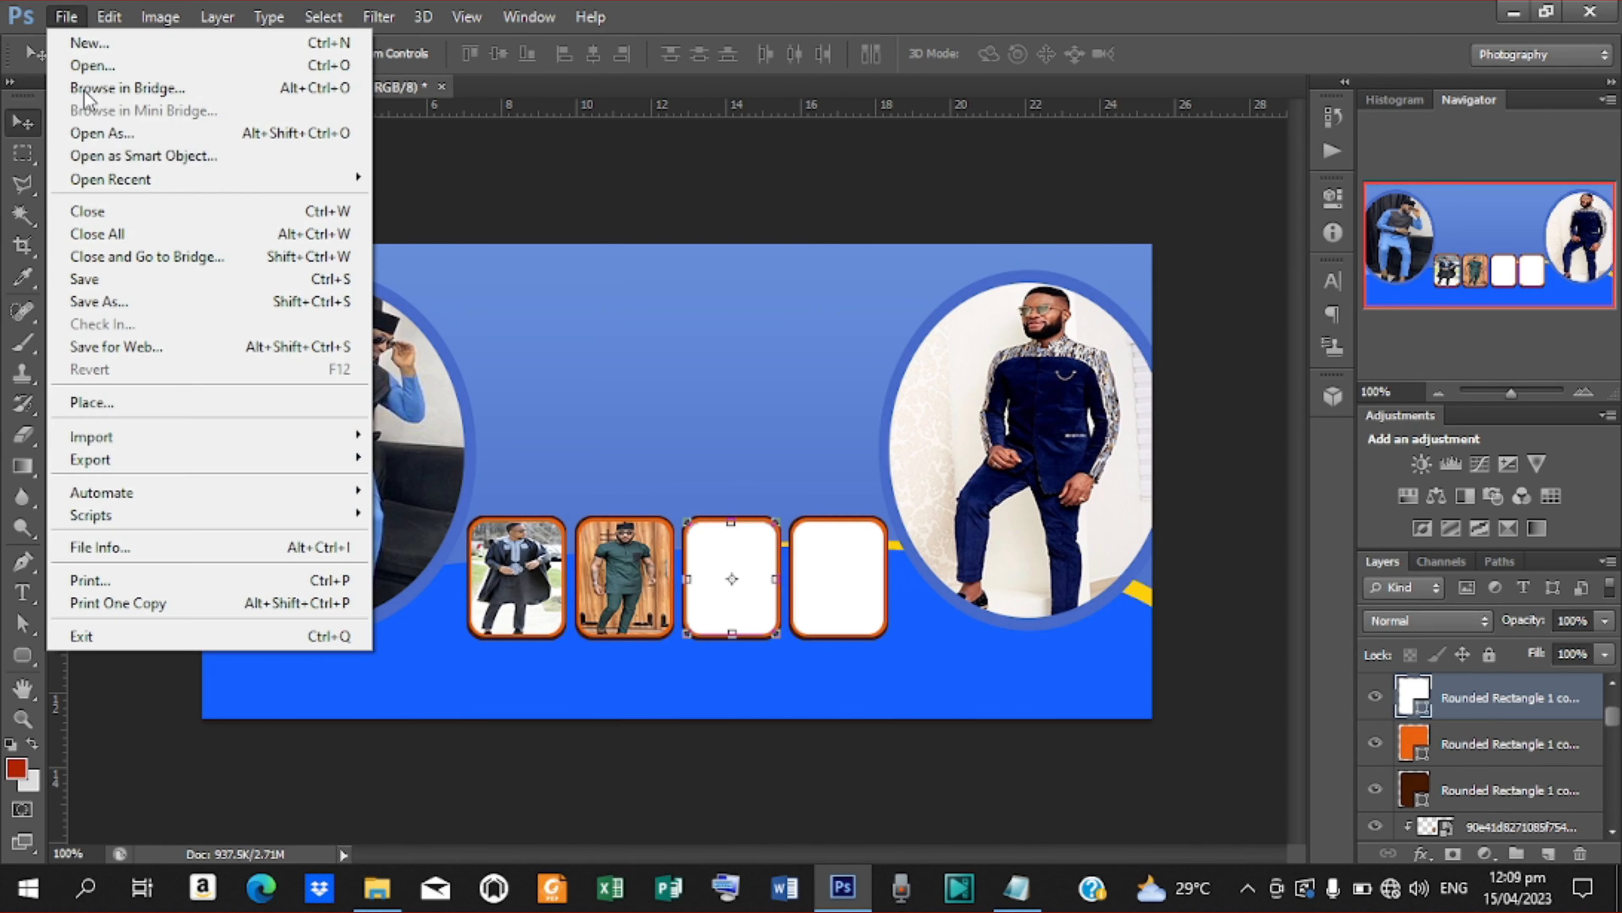
{"action": "left_click", "coordinate": [167, 406]}
{"action": "left_click", "coordinate": [1240, 320]}
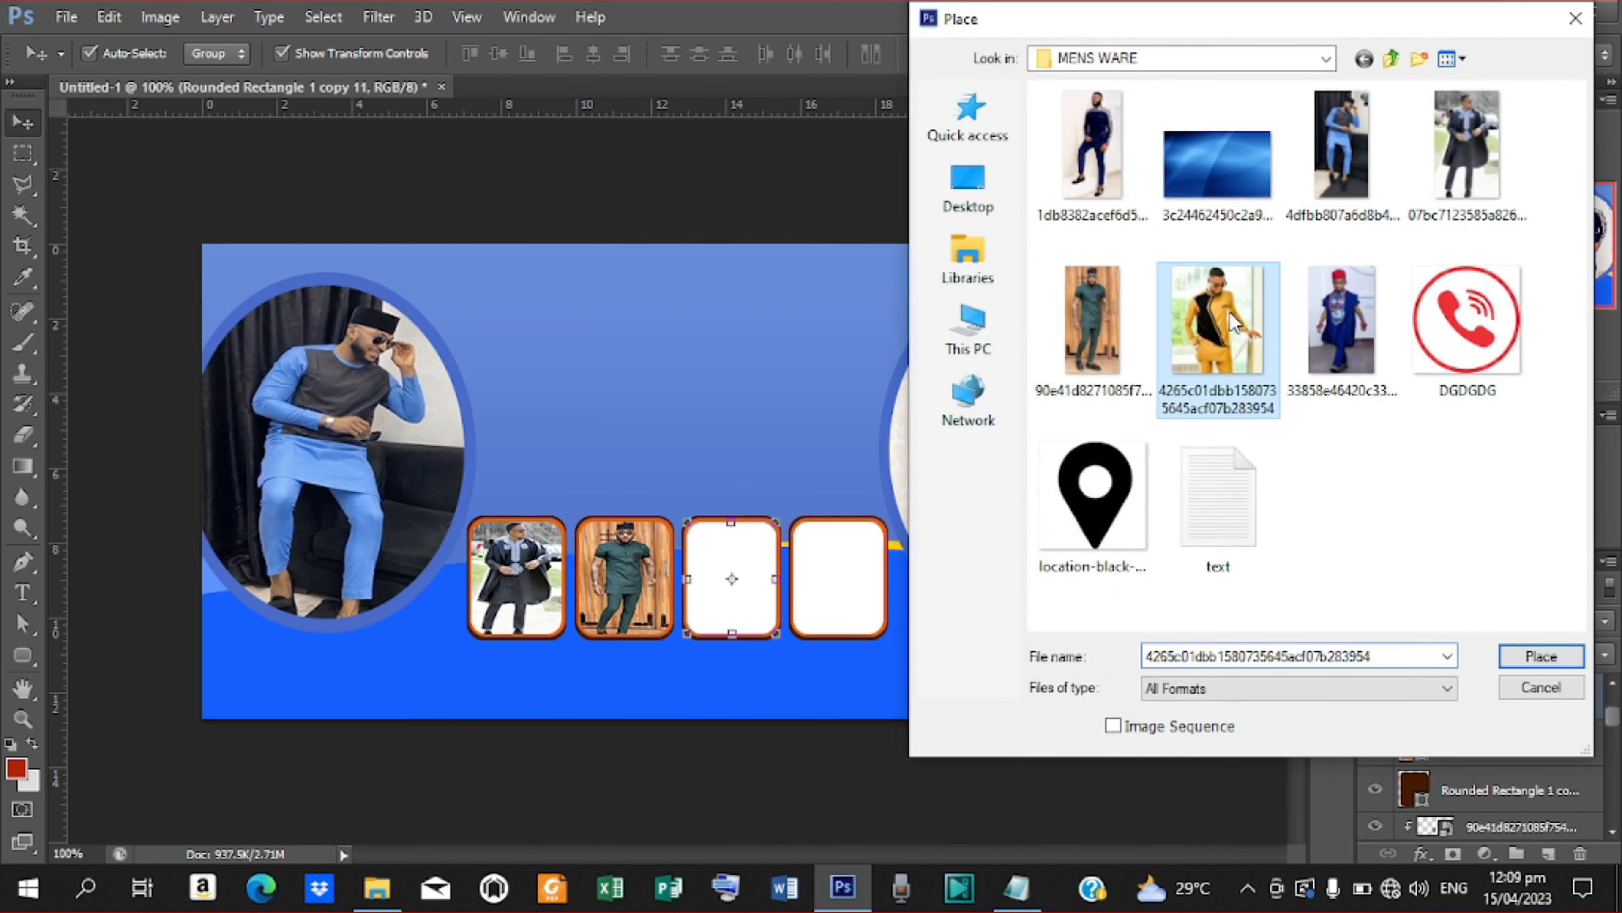
{"action": "left_click", "coordinate": [1528, 656]}
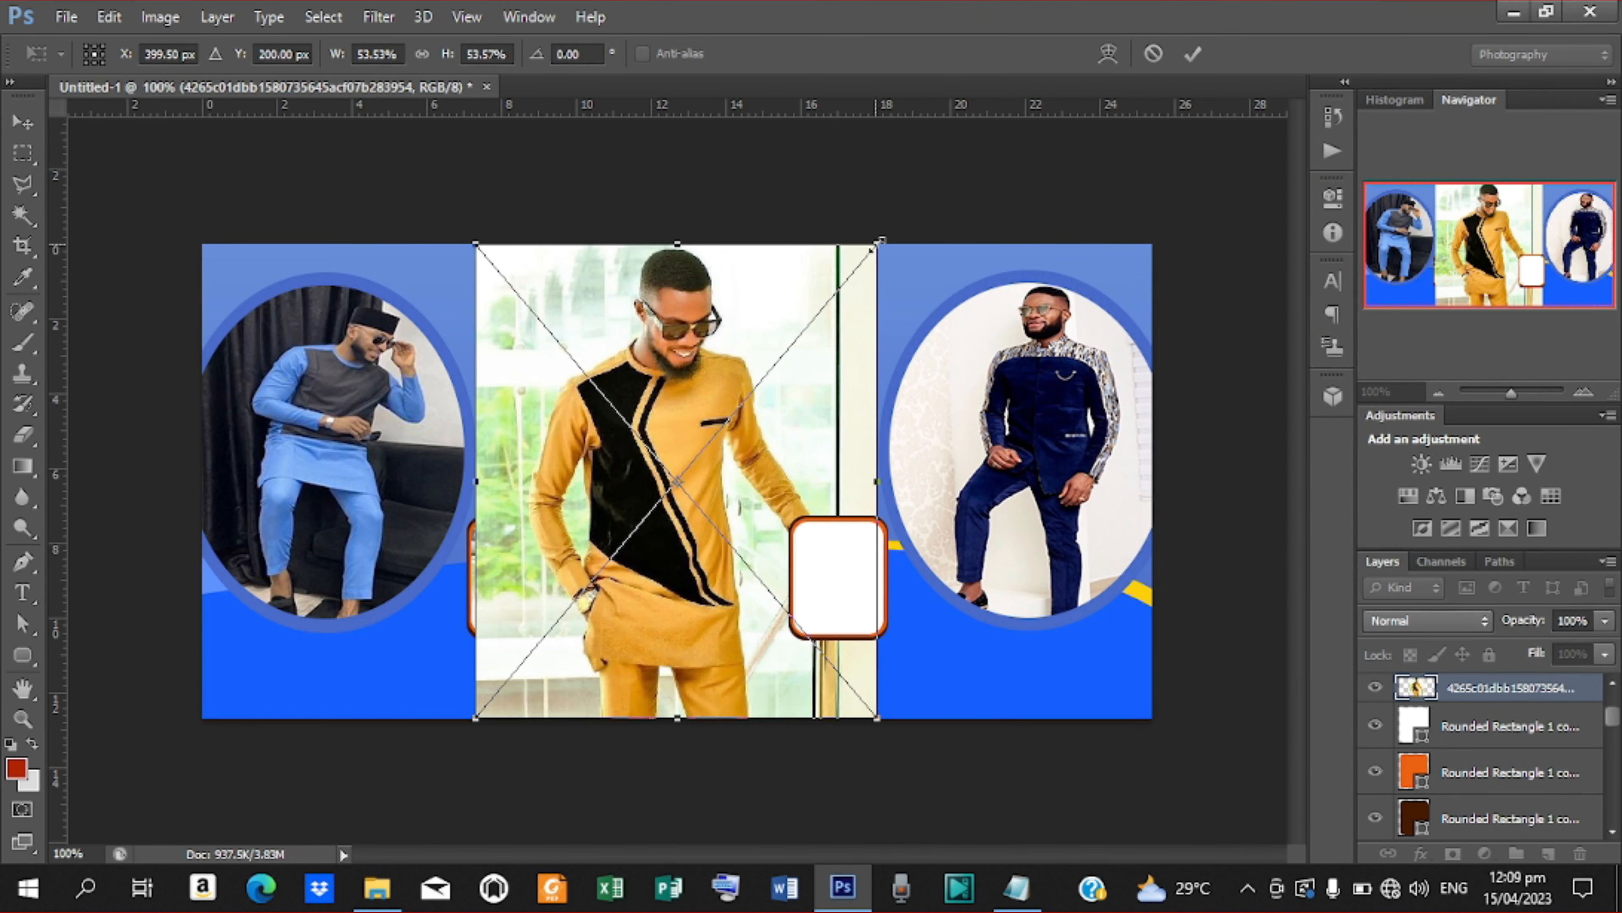
Shrink the placed photo to about 13% in width and height, center it over the third card and clip it to the white shape
{"action": "left_click_drag", "start_coordinate": [881, 241], "coordinate": [780, 529]}
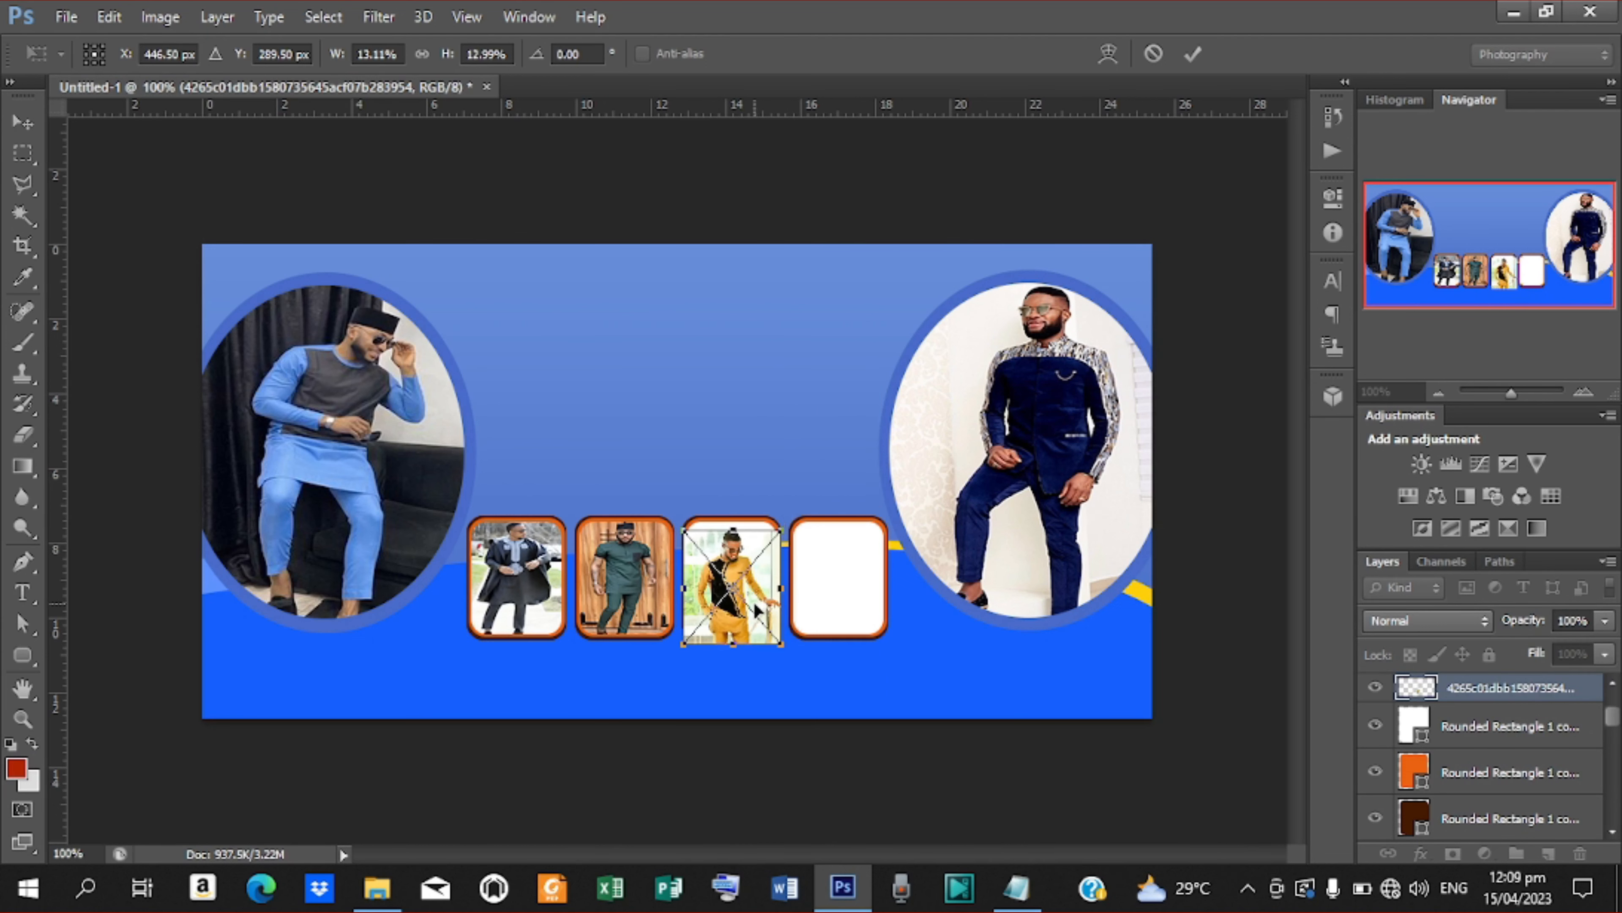
{"action": "left_click_drag", "start_coordinate": [760, 607], "coordinate": [758, 601]}
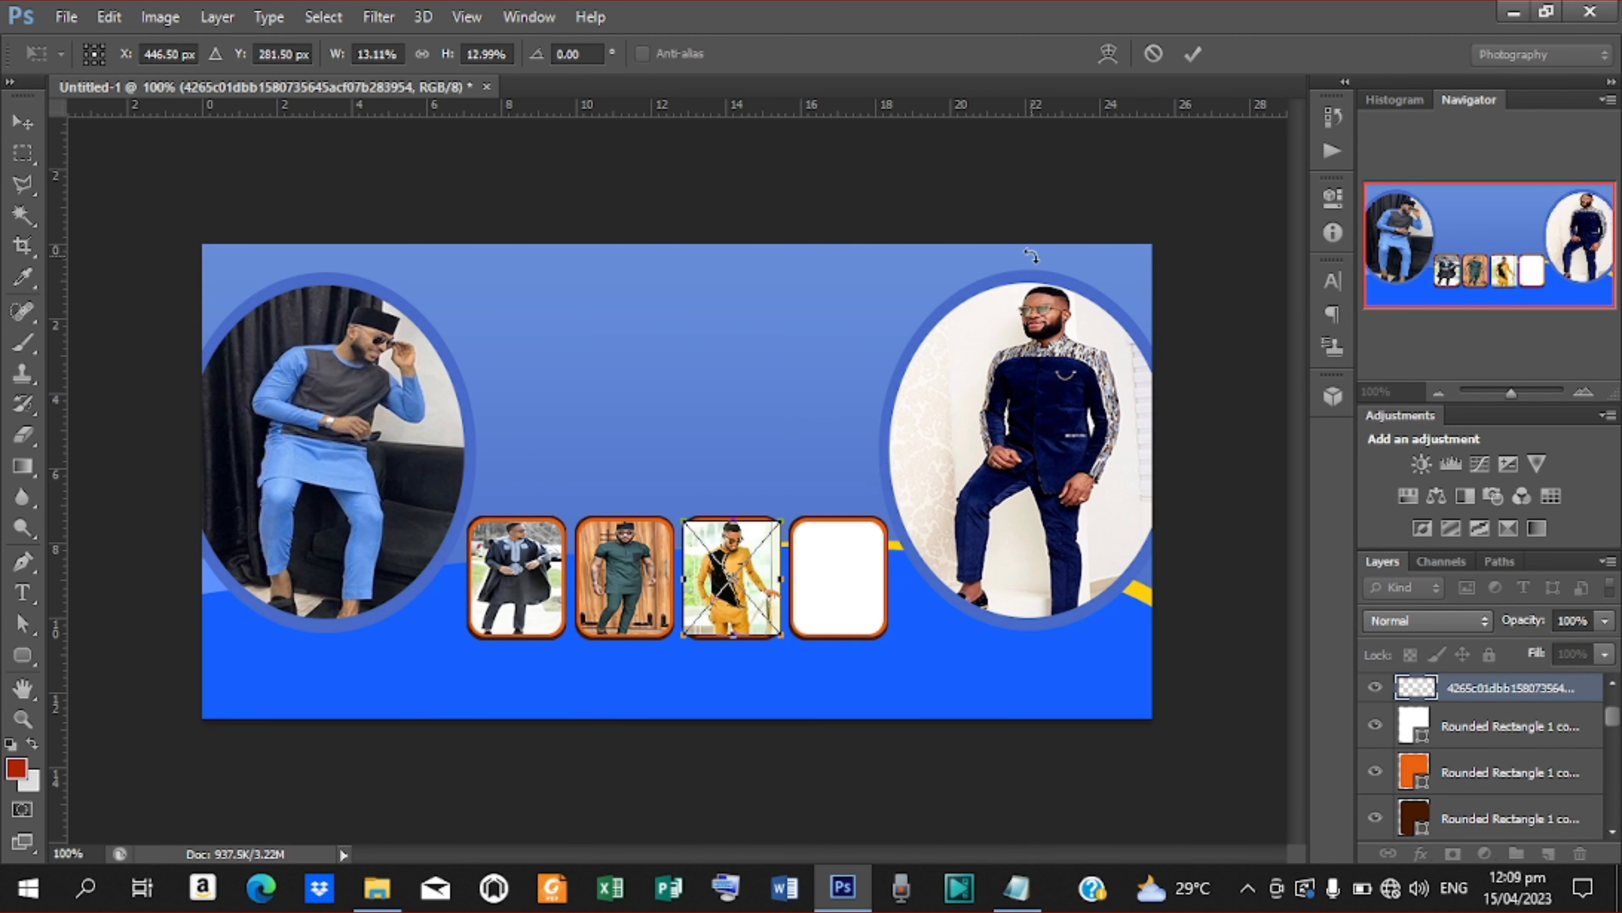
{"action": "left_click", "coordinate": [1193, 54]}
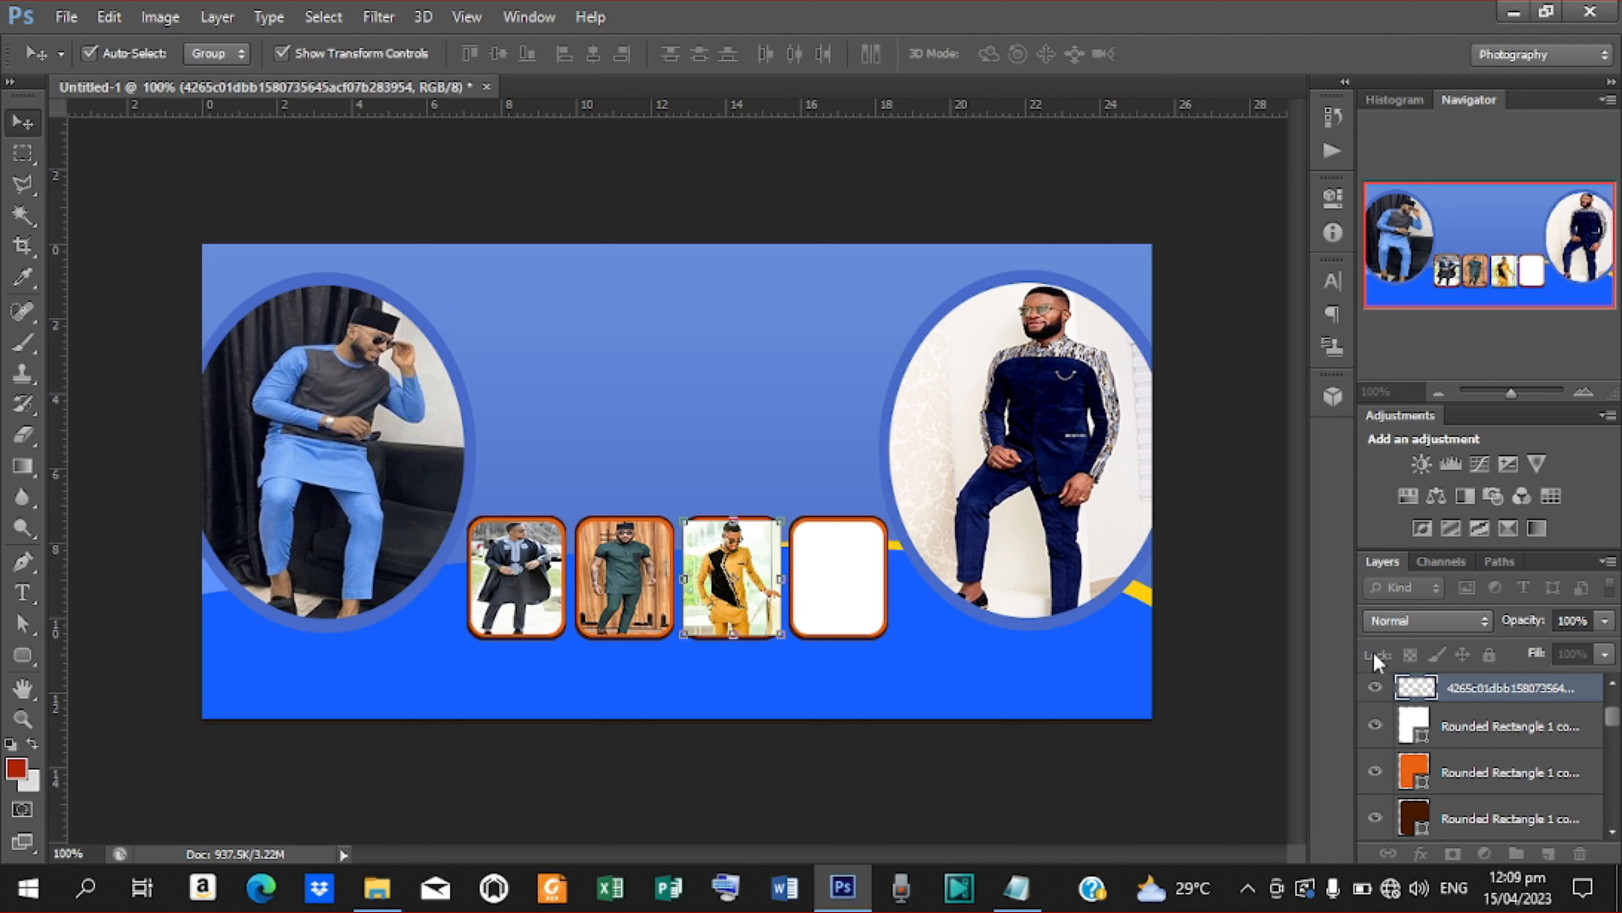
{"action": "right_click", "coordinate": [1489, 690]}
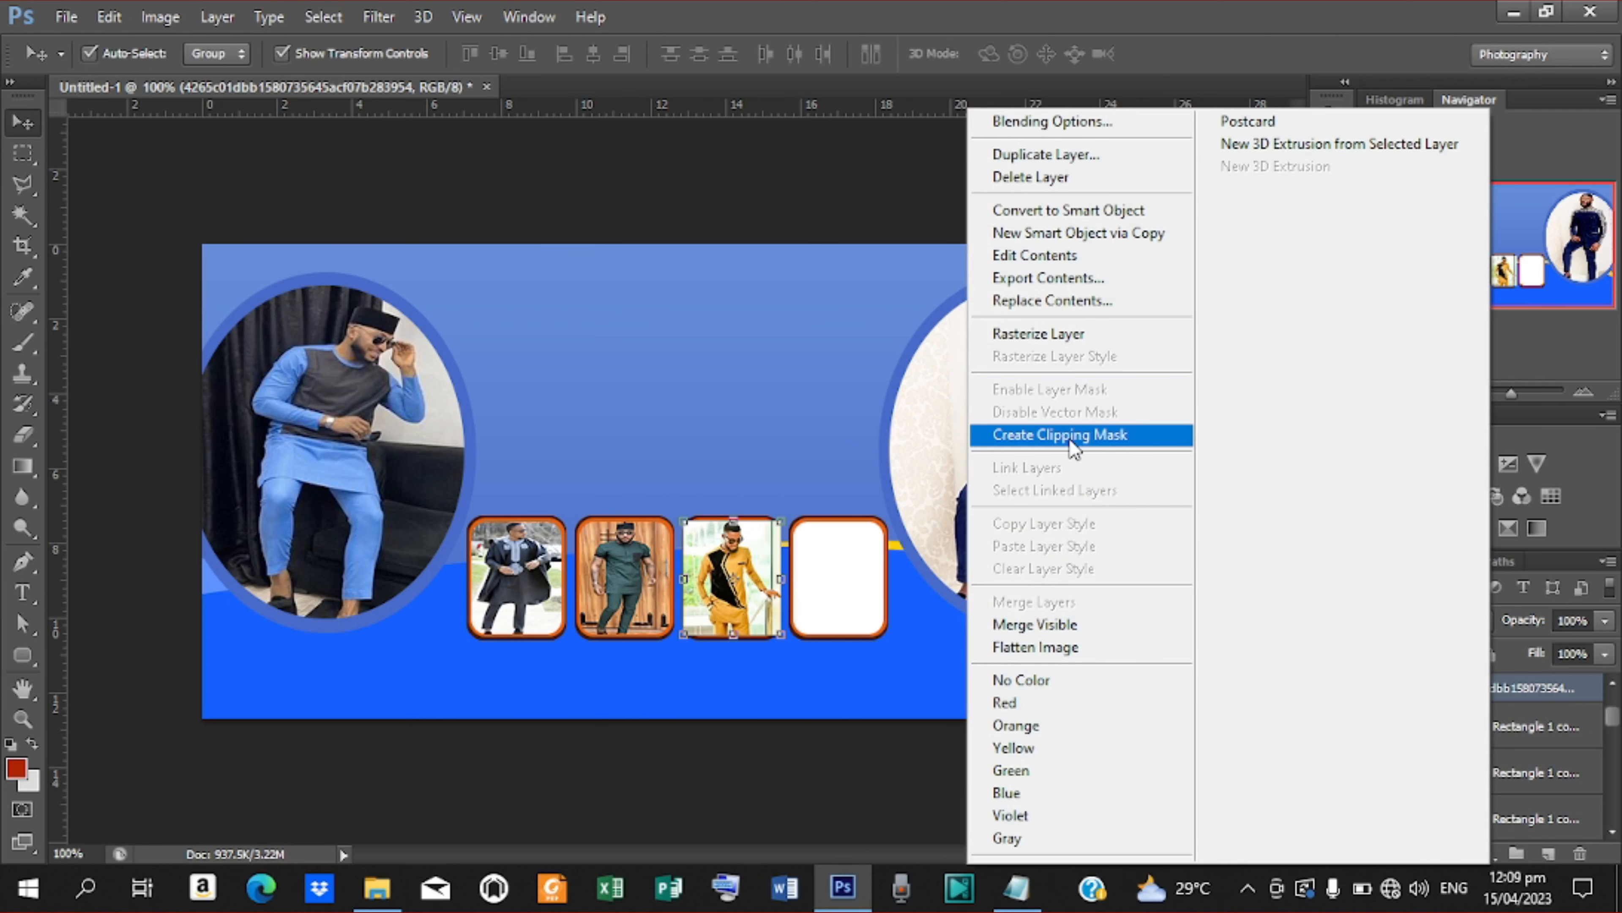
{"action": "left_click", "coordinate": [1075, 436]}
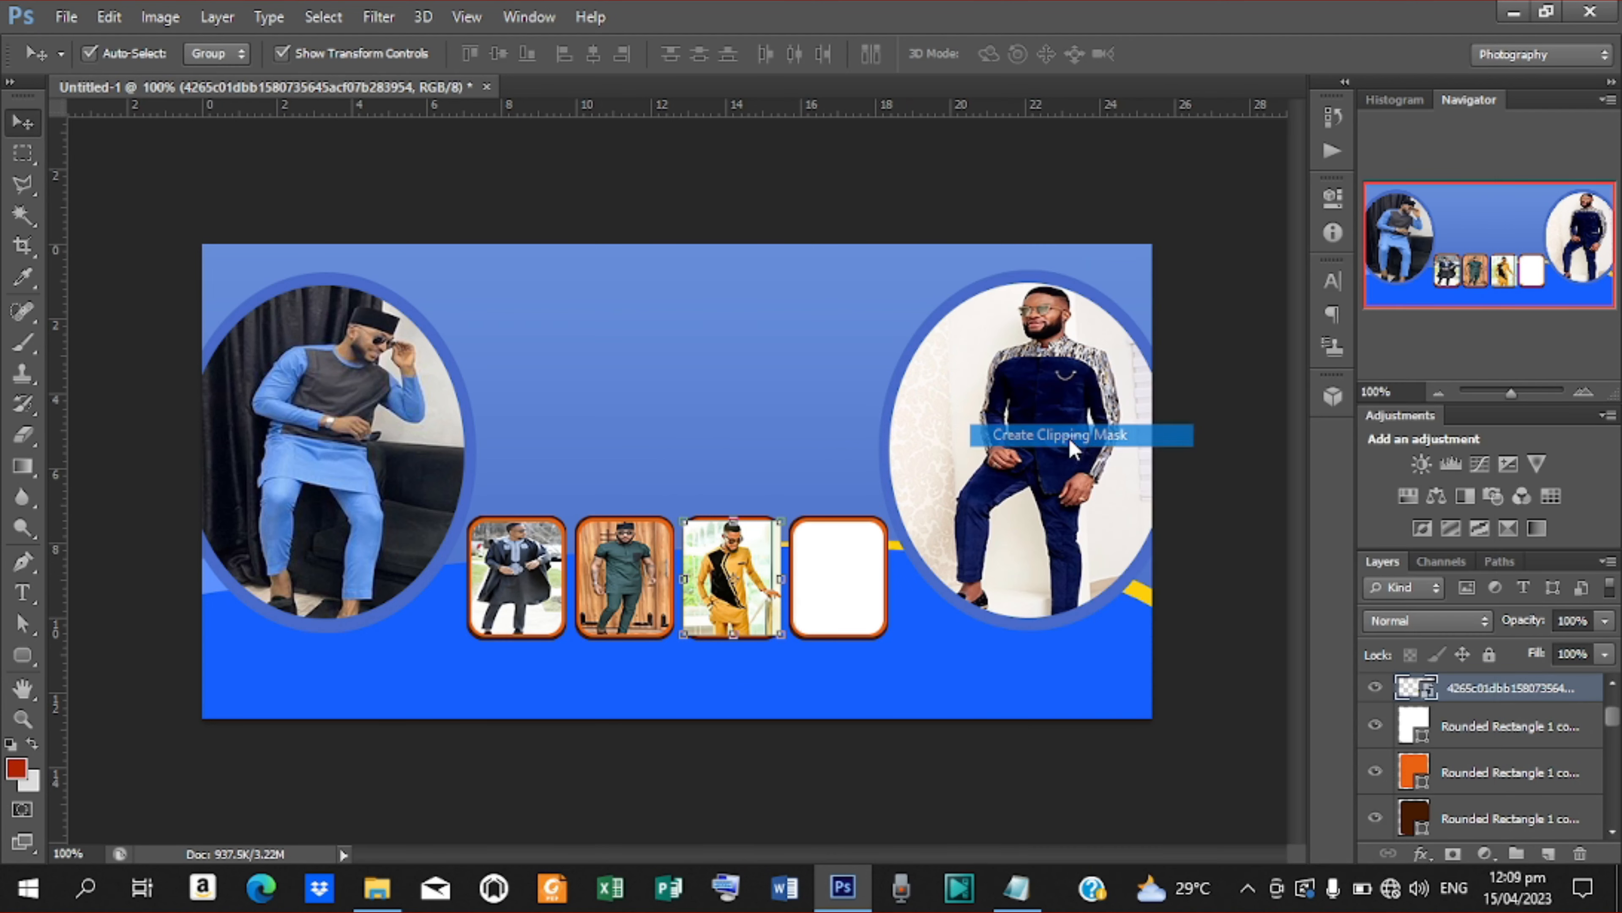
Place the image 33858e46420c33d5c4312a18a7ce90ee directly above the white shape of the fourth card
{"action": "left_click", "coordinate": [857, 575]}
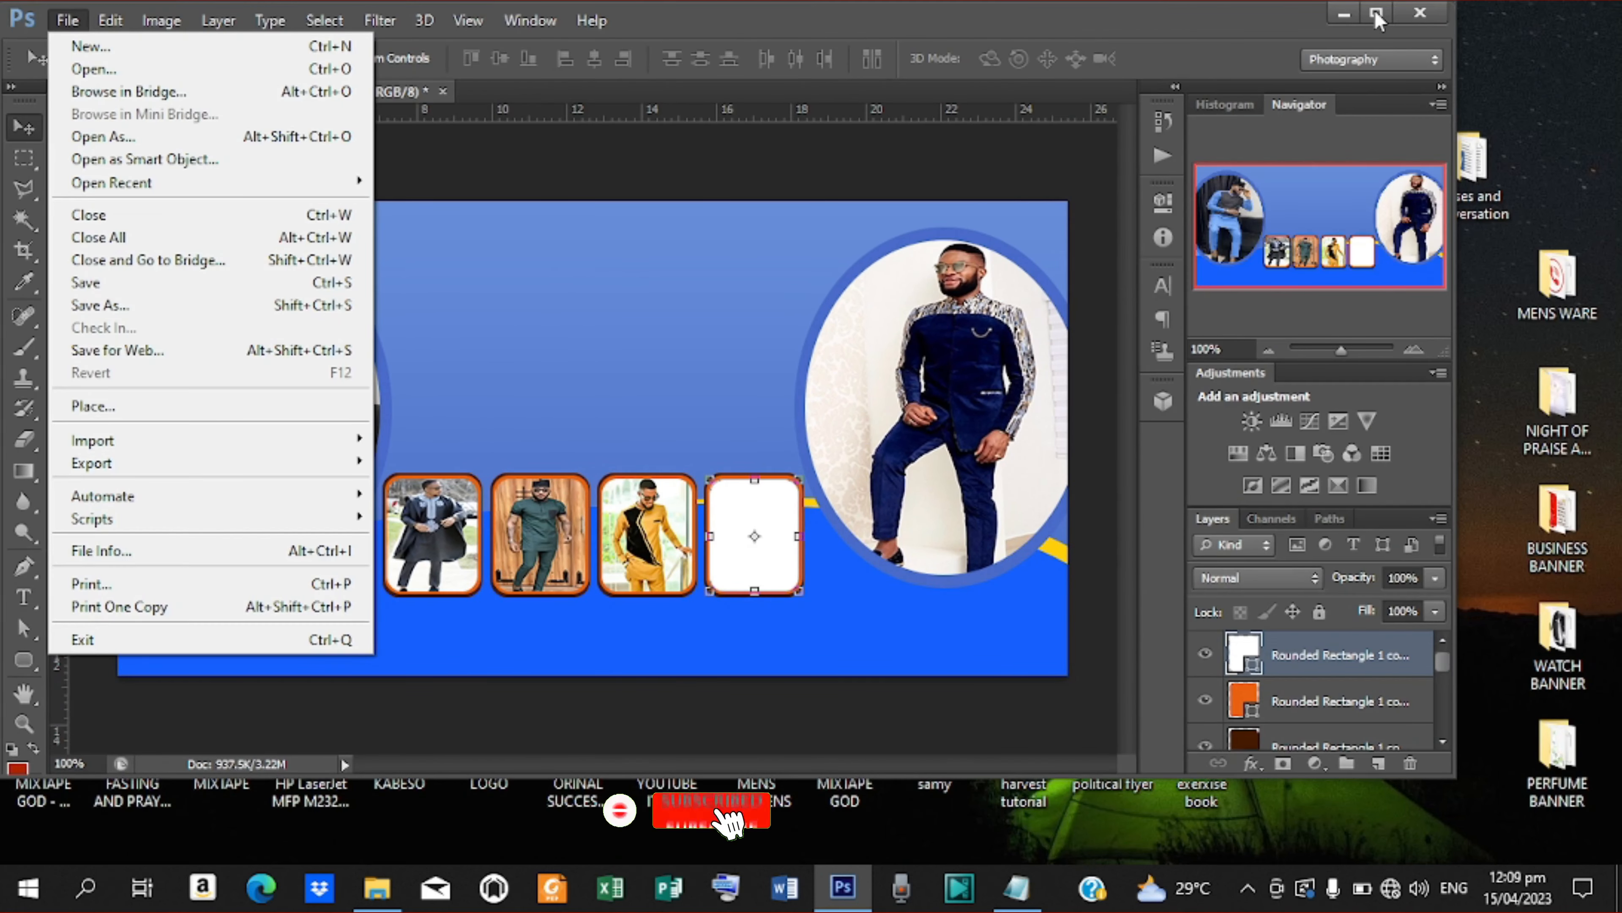
{"action": "left_click", "coordinate": [1378, 16]}
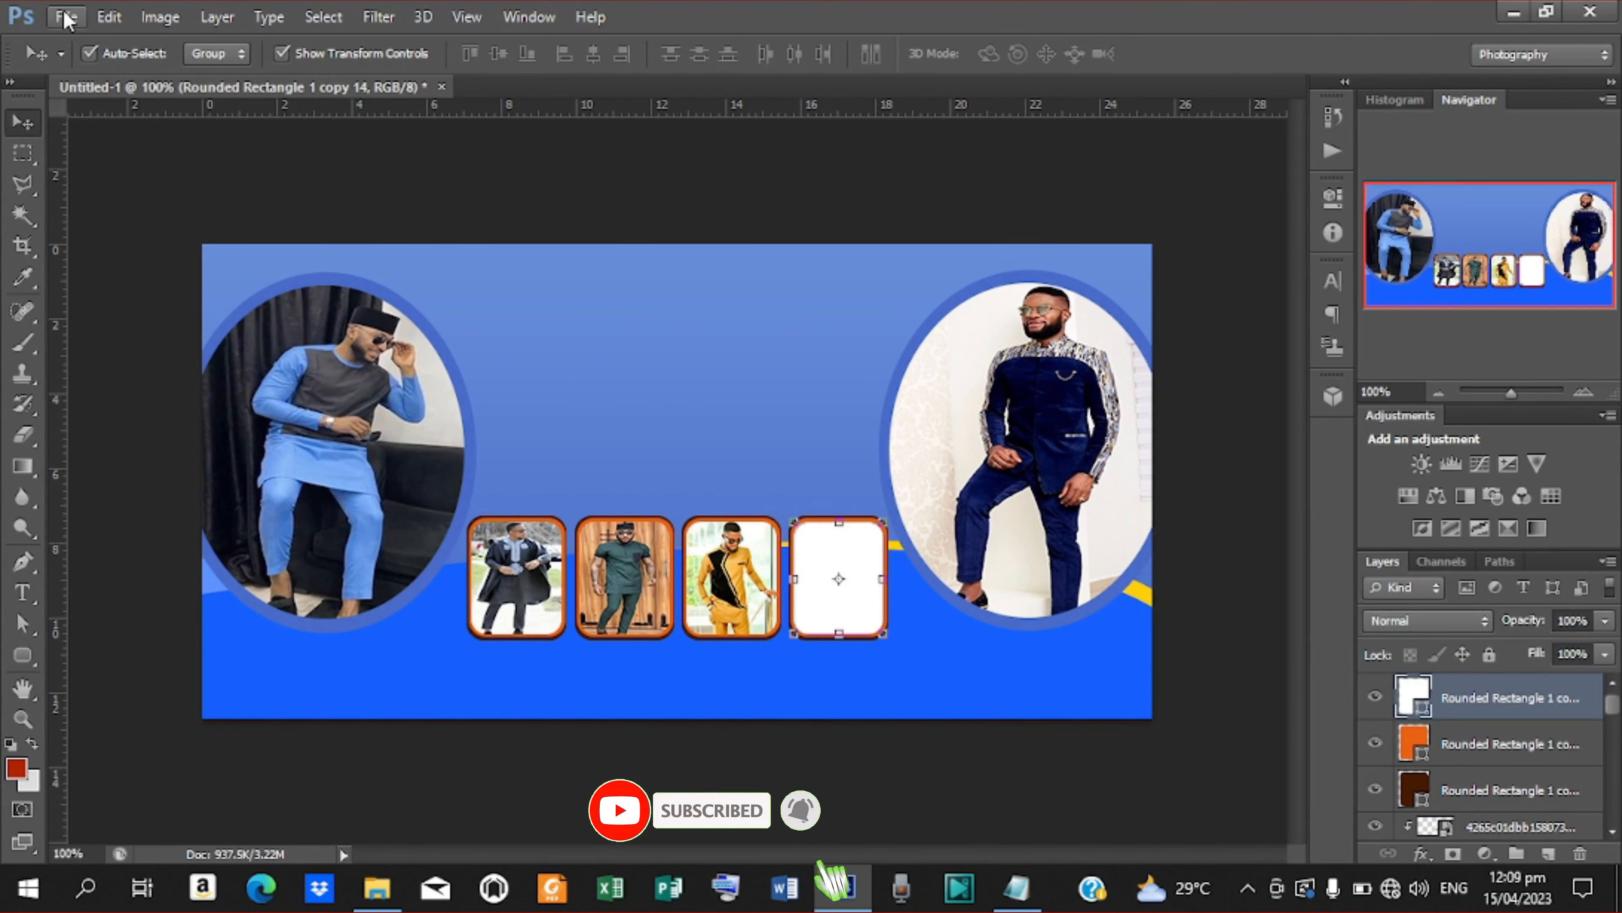
{"action": "left_click", "coordinate": [66, 16]}
{"action": "left_click", "coordinate": [113, 401]}
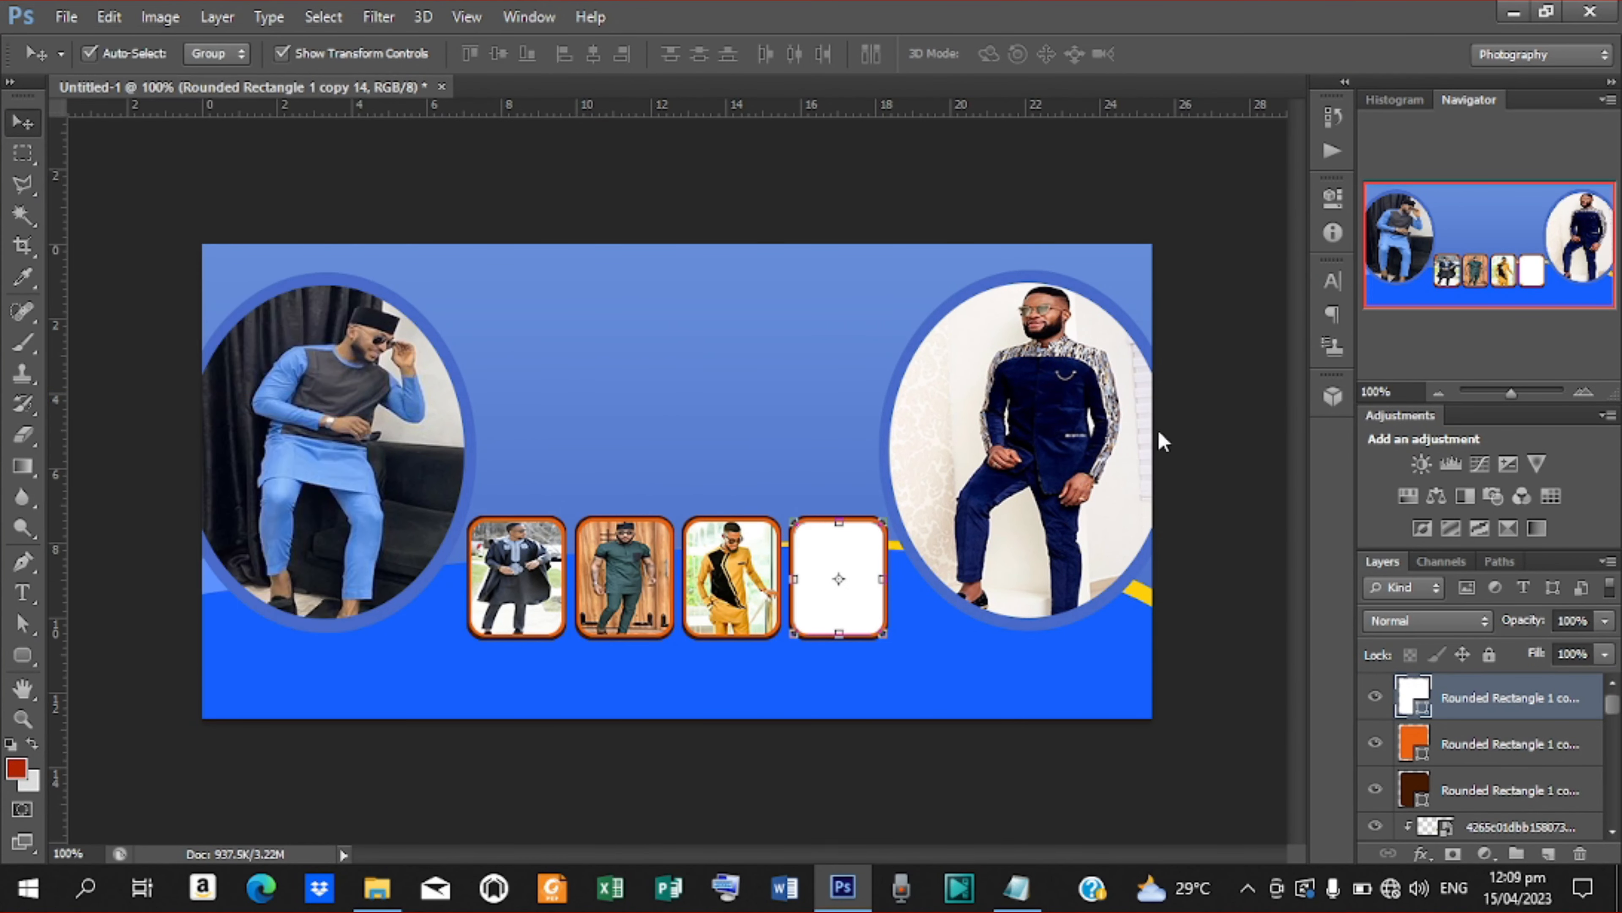
{"action": "left_click", "coordinate": [1342, 326]}
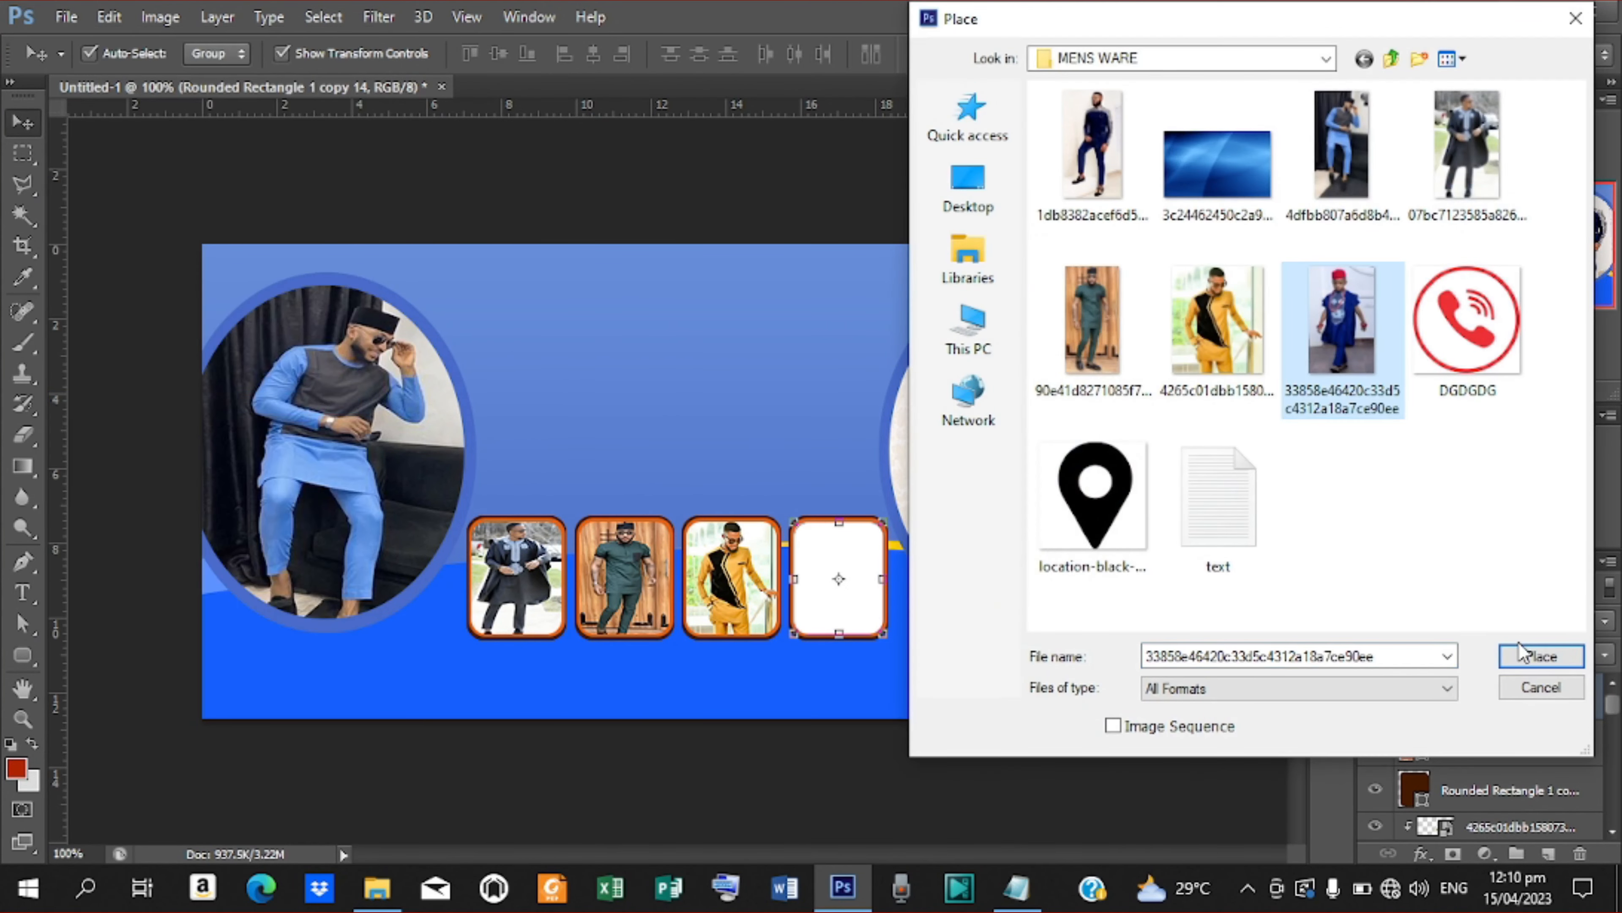
{"action": "left_click", "coordinate": [1523, 655]}
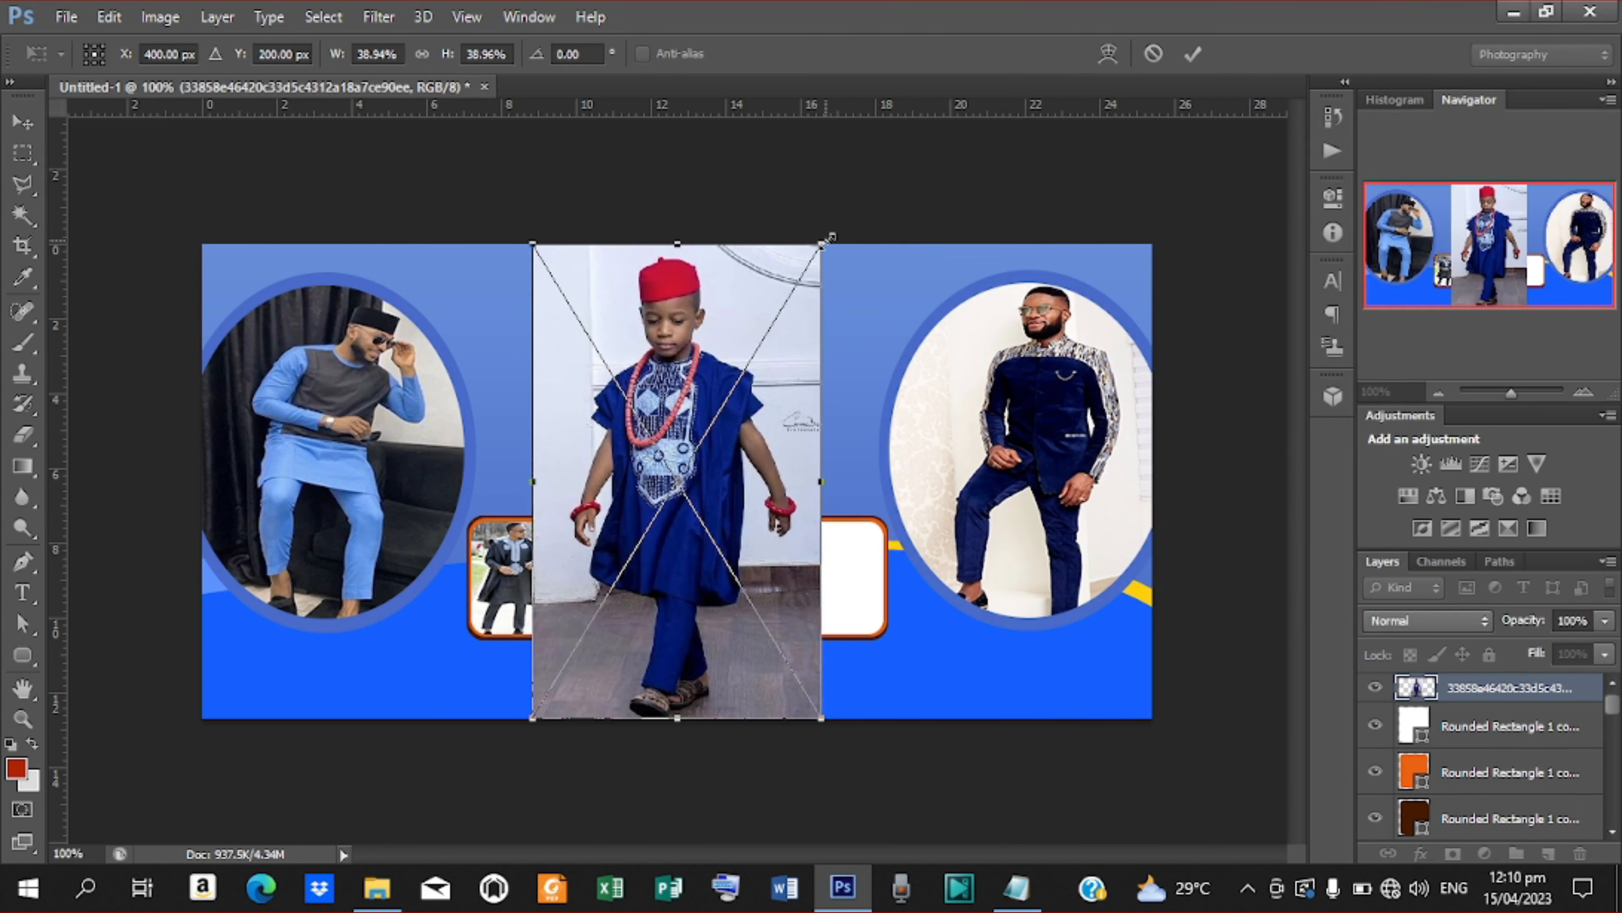
Shrink the placed photo to about 13% wide by 11% high over the fourth card and clip it to the card's white shape
{"action": "left_click_drag", "start_coordinate": [831, 238], "coordinate": [890, 579]}
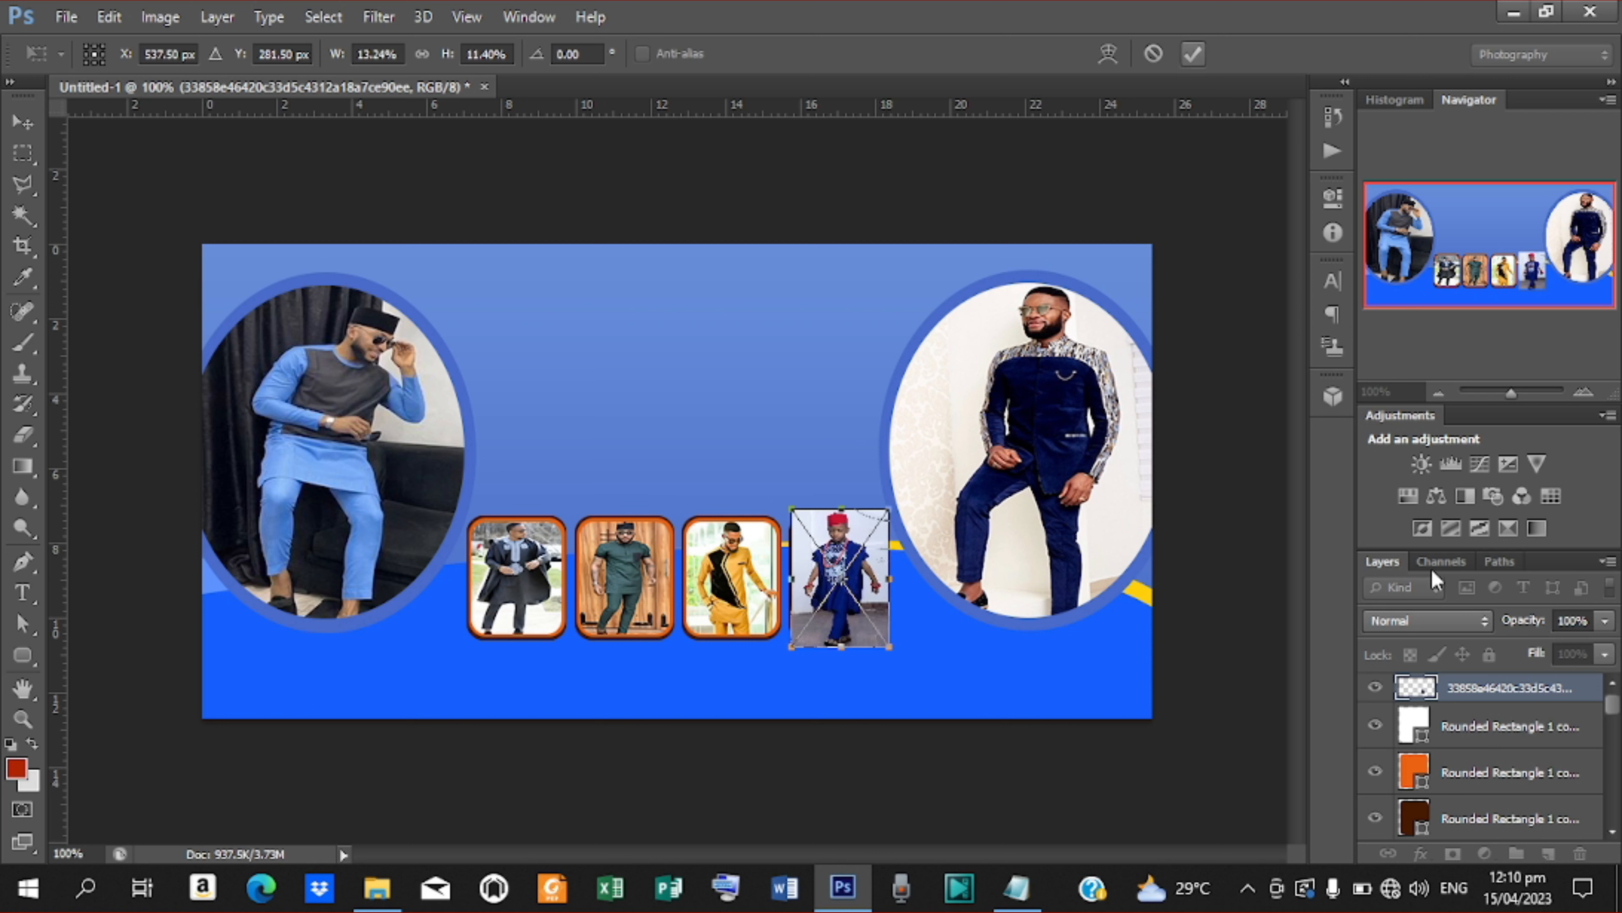
{"action": "key", "text": "Return"}
{"action": "right_click", "coordinate": [1461, 692]}
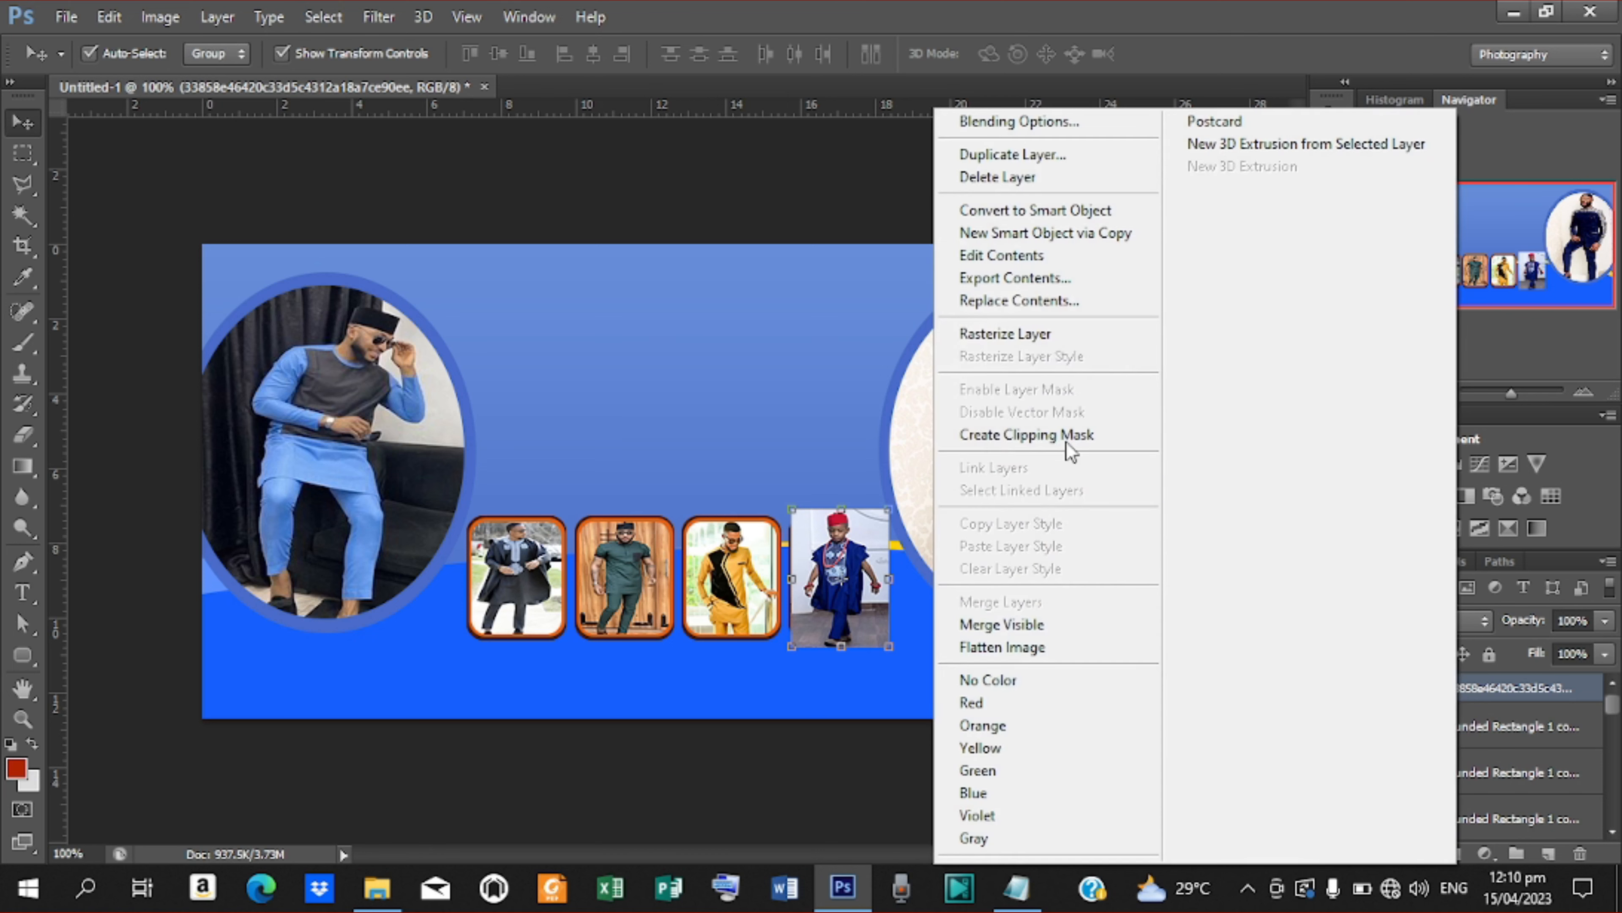
Clip the fourth small photo to its rounded frame and reduce its height to about 9.54% so it fits the frame
{"action": "left_click", "coordinate": [1049, 444]}
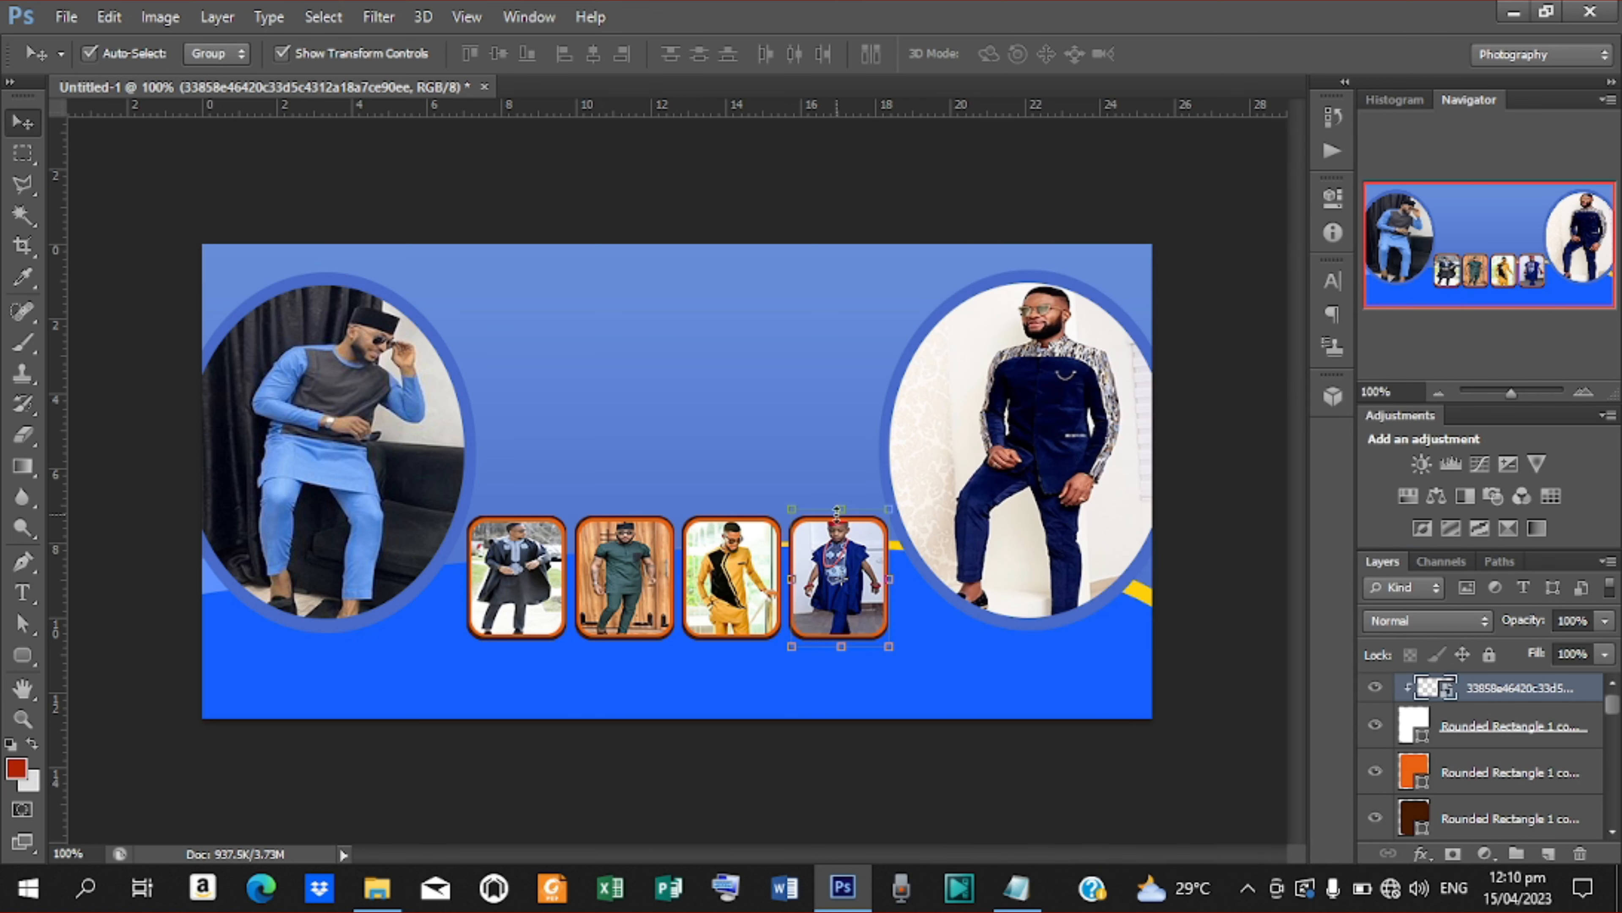
{"action": "key", "text": "ctrl+t"}
{"action": "left_click_drag", "start_coordinate": [841, 511], "coordinate": [841, 518]}
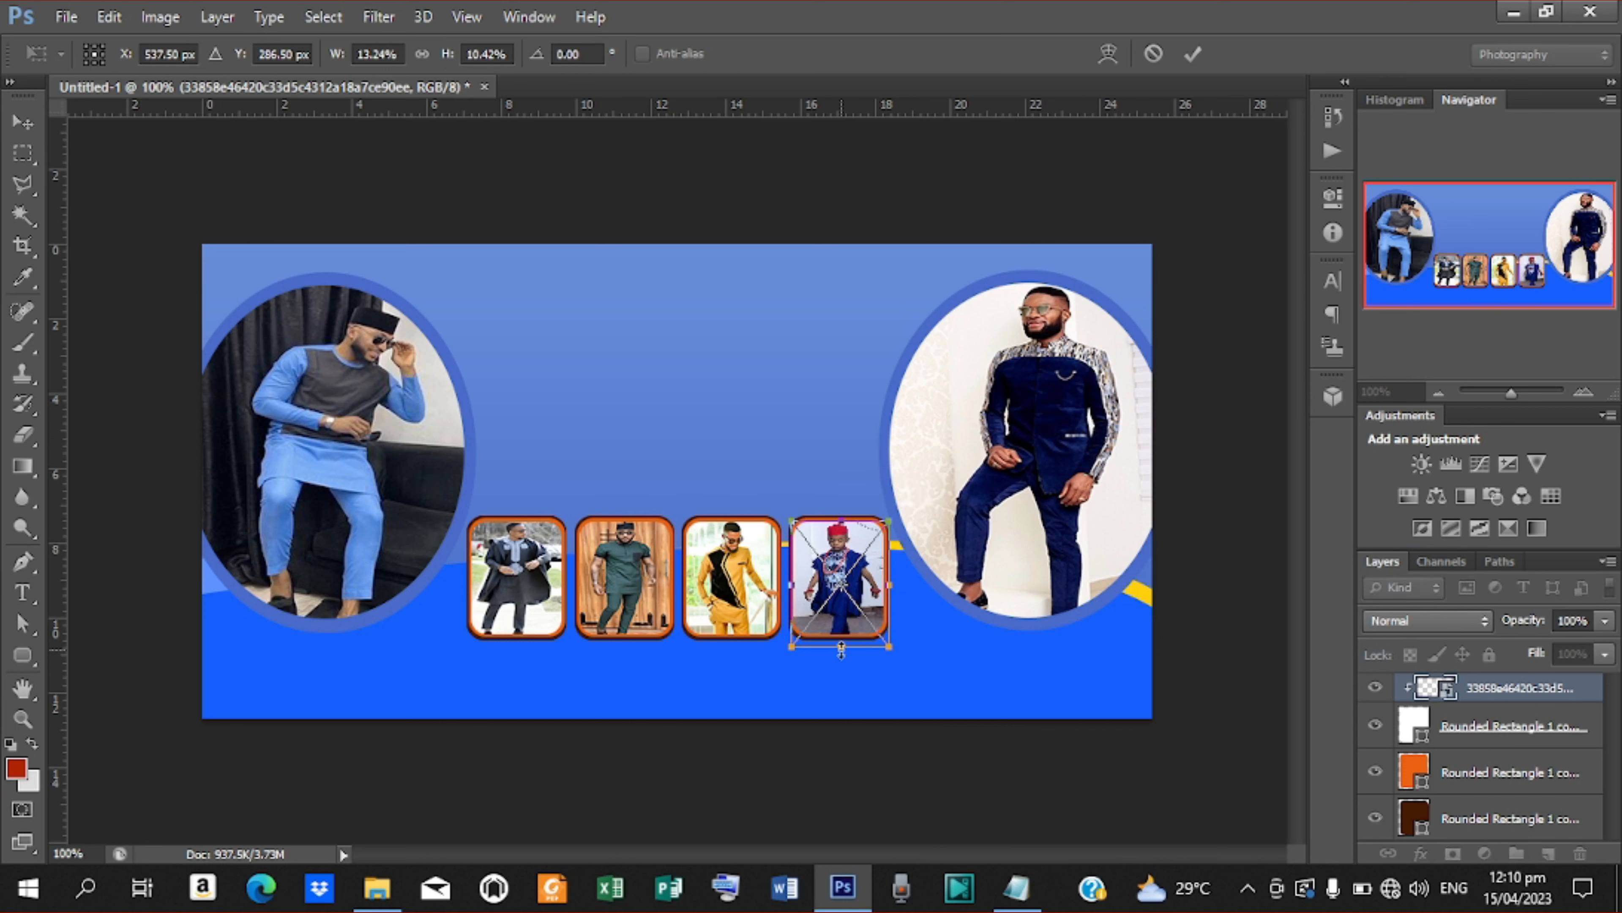
{"action": "left_click_drag", "start_coordinate": [841, 646], "coordinate": [838, 639]}
{"action": "key", "text": "Up"}
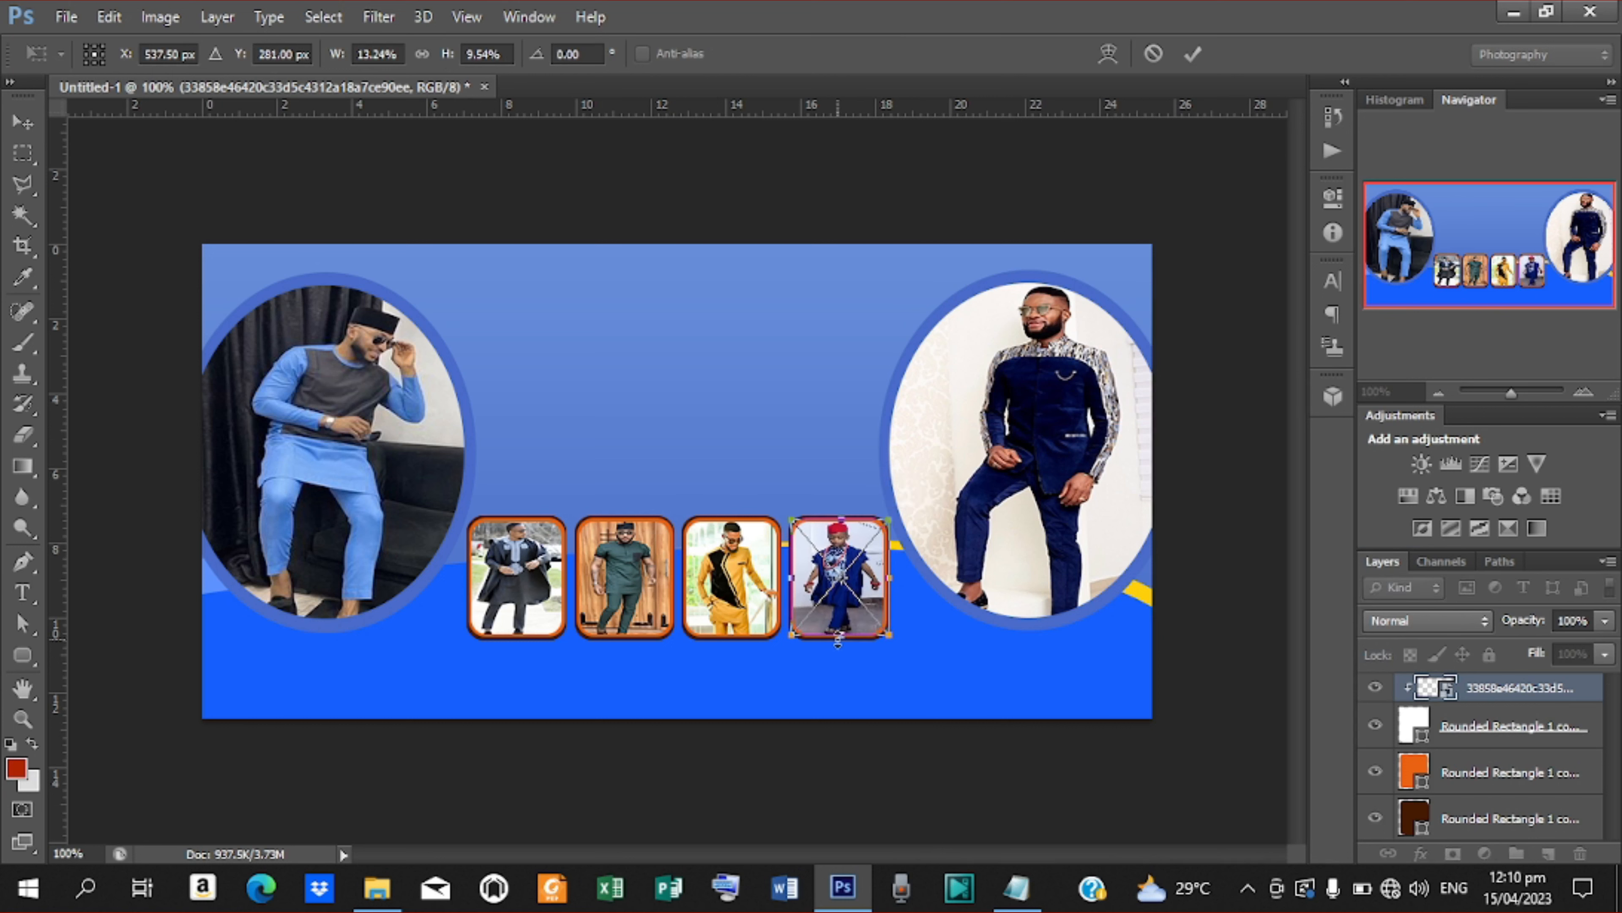
{"action": "left_click", "coordinate": [1193, 52]}
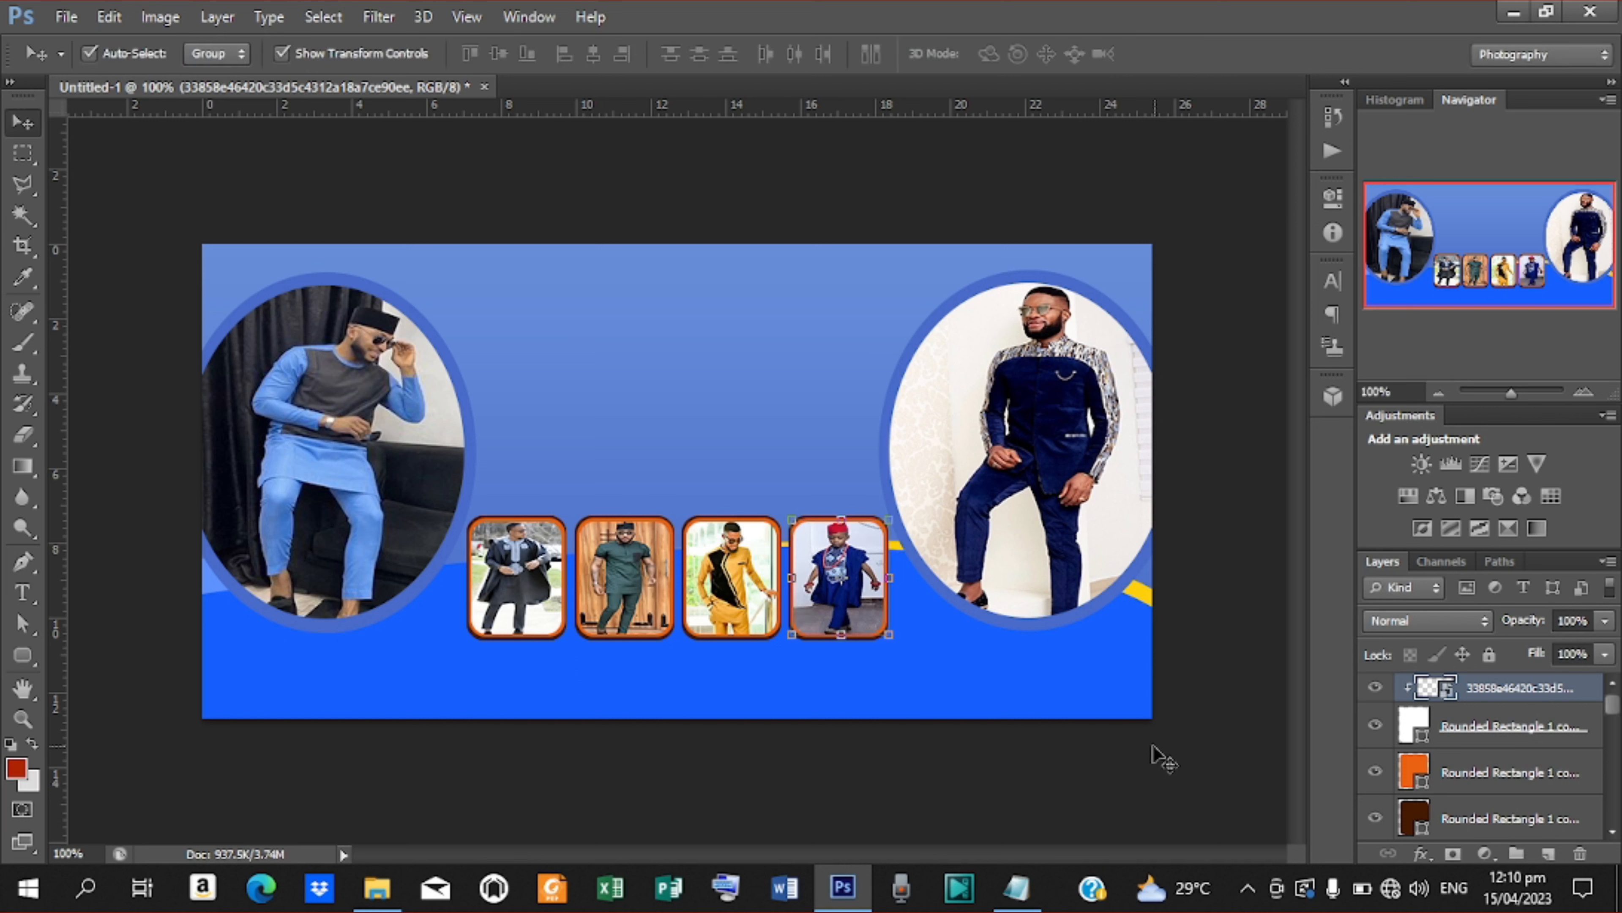
Group all layers from the fourth small photo down to Background copy and name the group "background"
{"action": "left_click", "coordinate": [905, 704]}
{"action": "left_click", "coordinate": [1511, 687]}
{"action": "left_click_drag", "start_coordinate": [1612, 708], "coordinate": [1612, 811]}
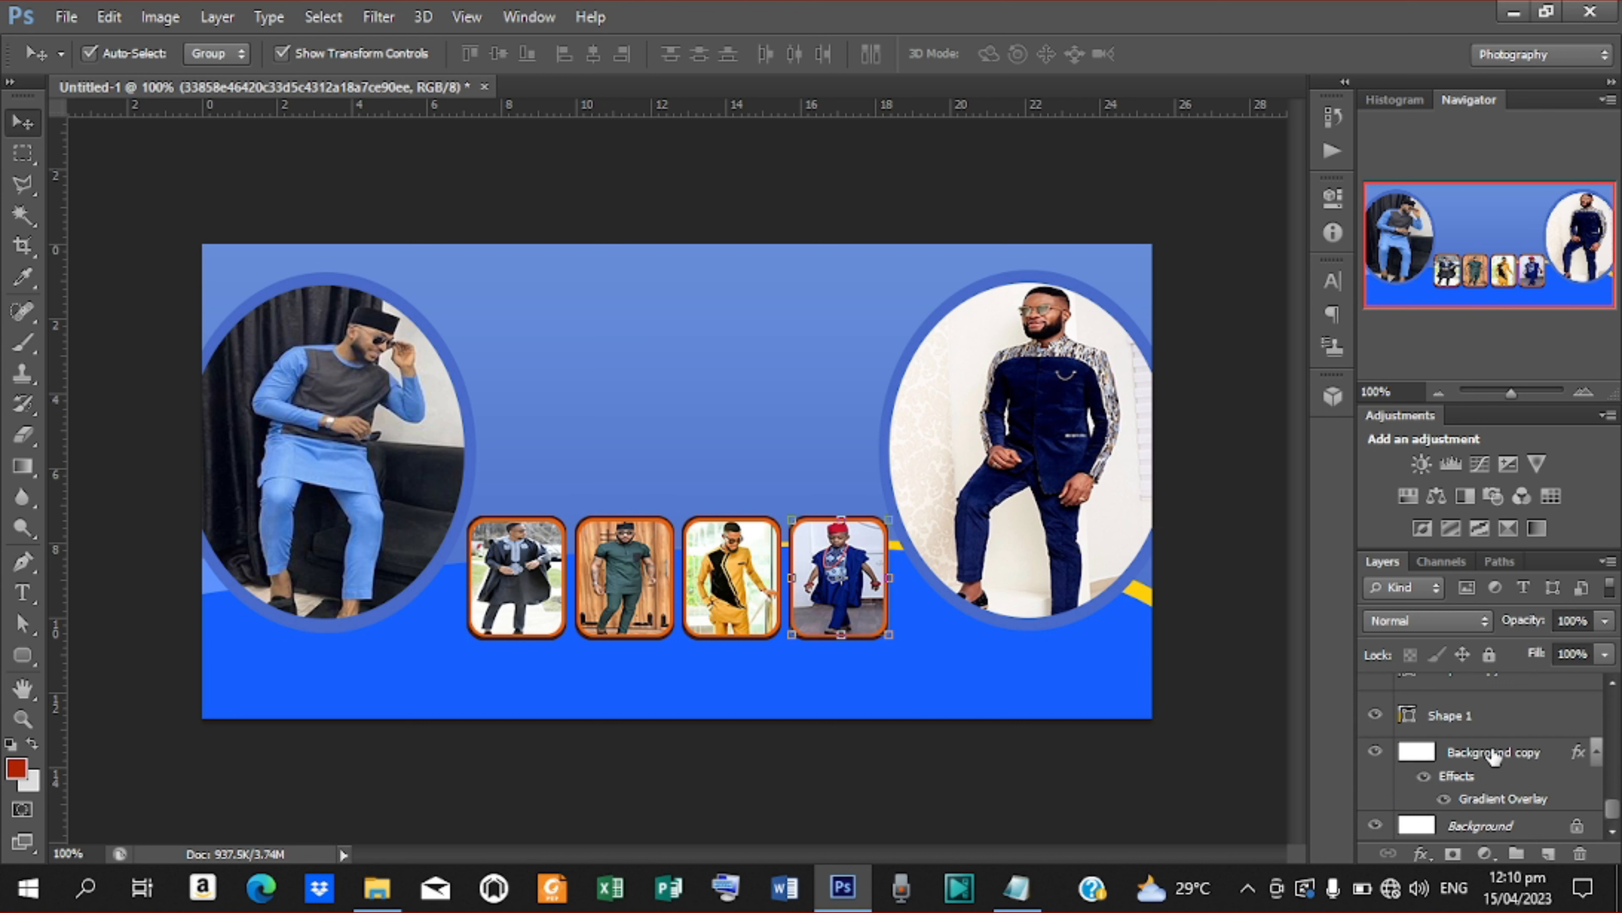
{"action": "left_click", "coordinate": [1493, 756], "text": "shift"}
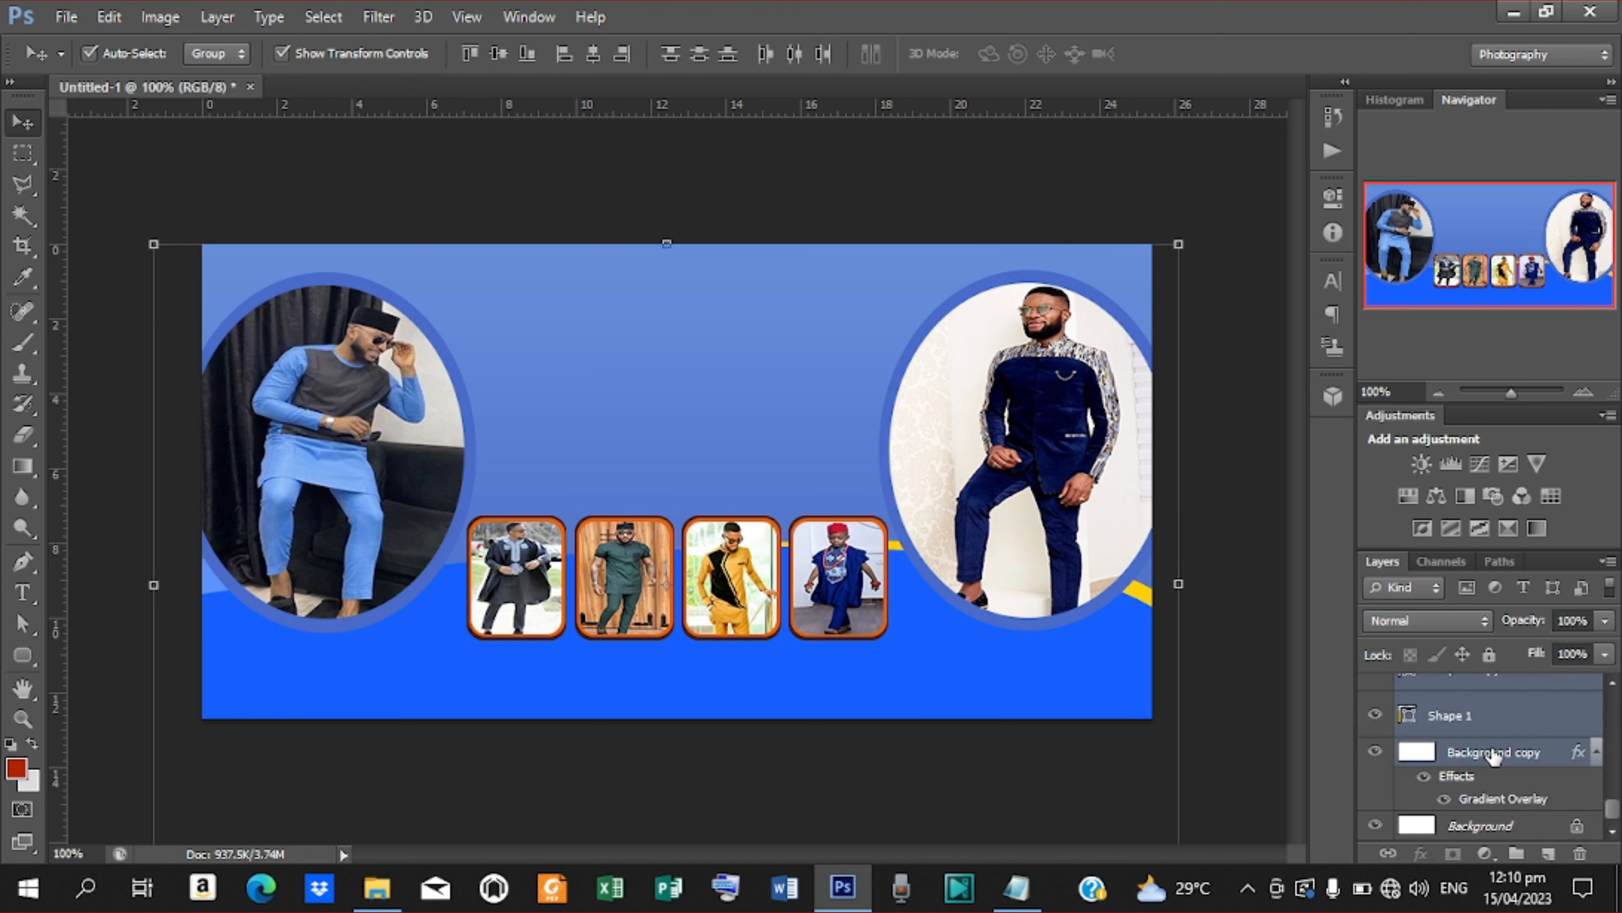
{"action": "key", "text": "ctrl+g"}
{"action": "double_click", "coordinate": [1469, 688]}
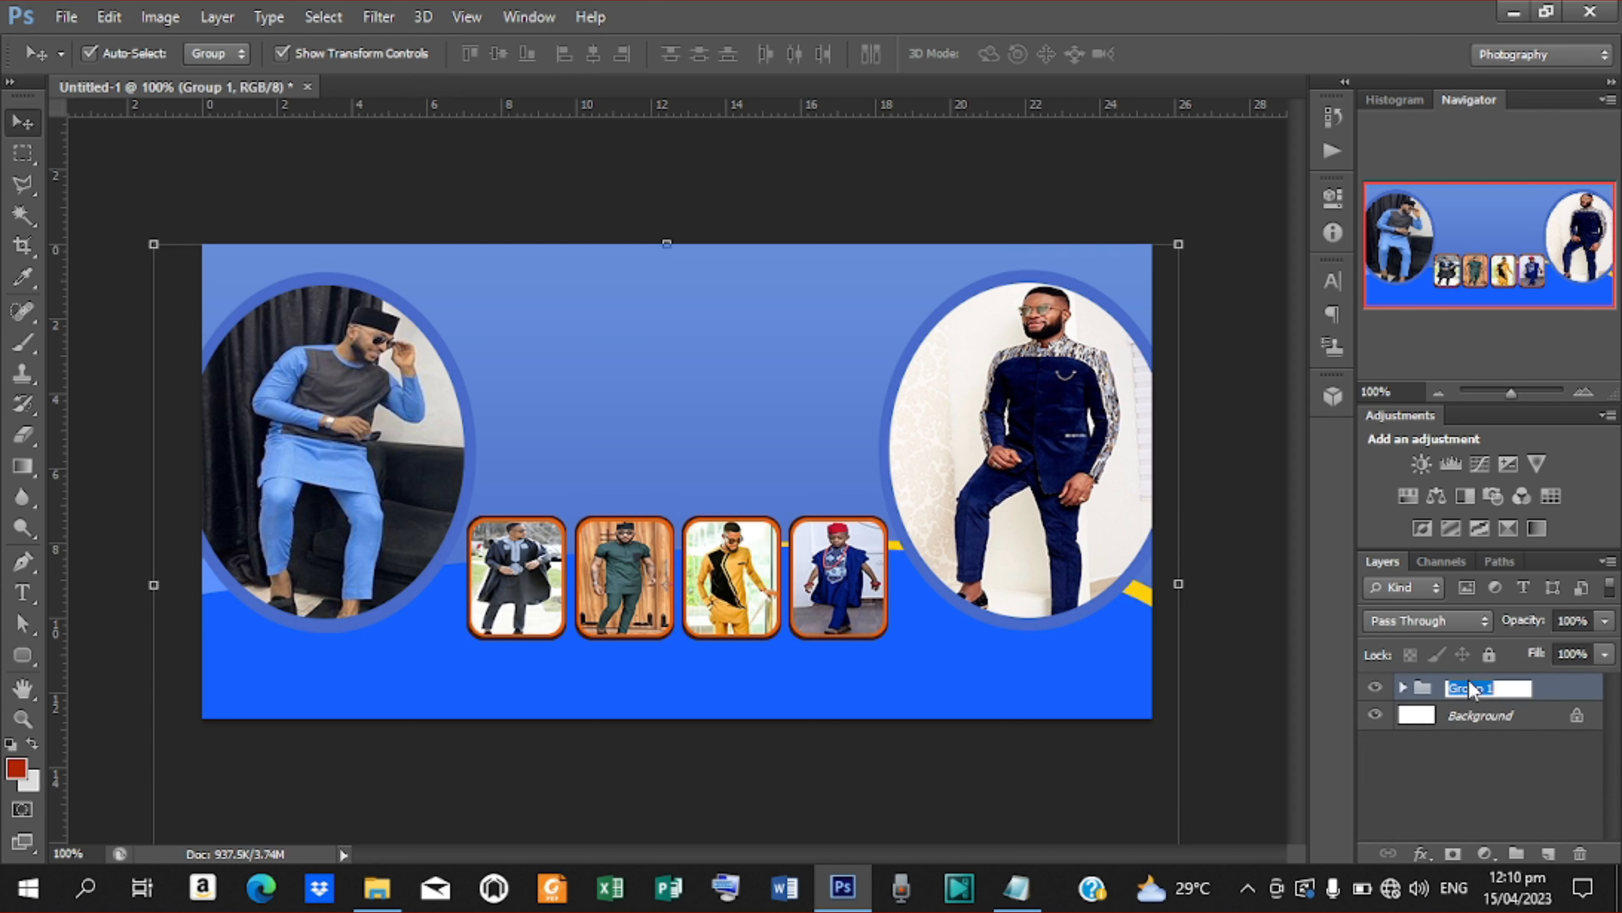
{"action": "type", "text": "background"}
{"action": "key", "text": "Return"}
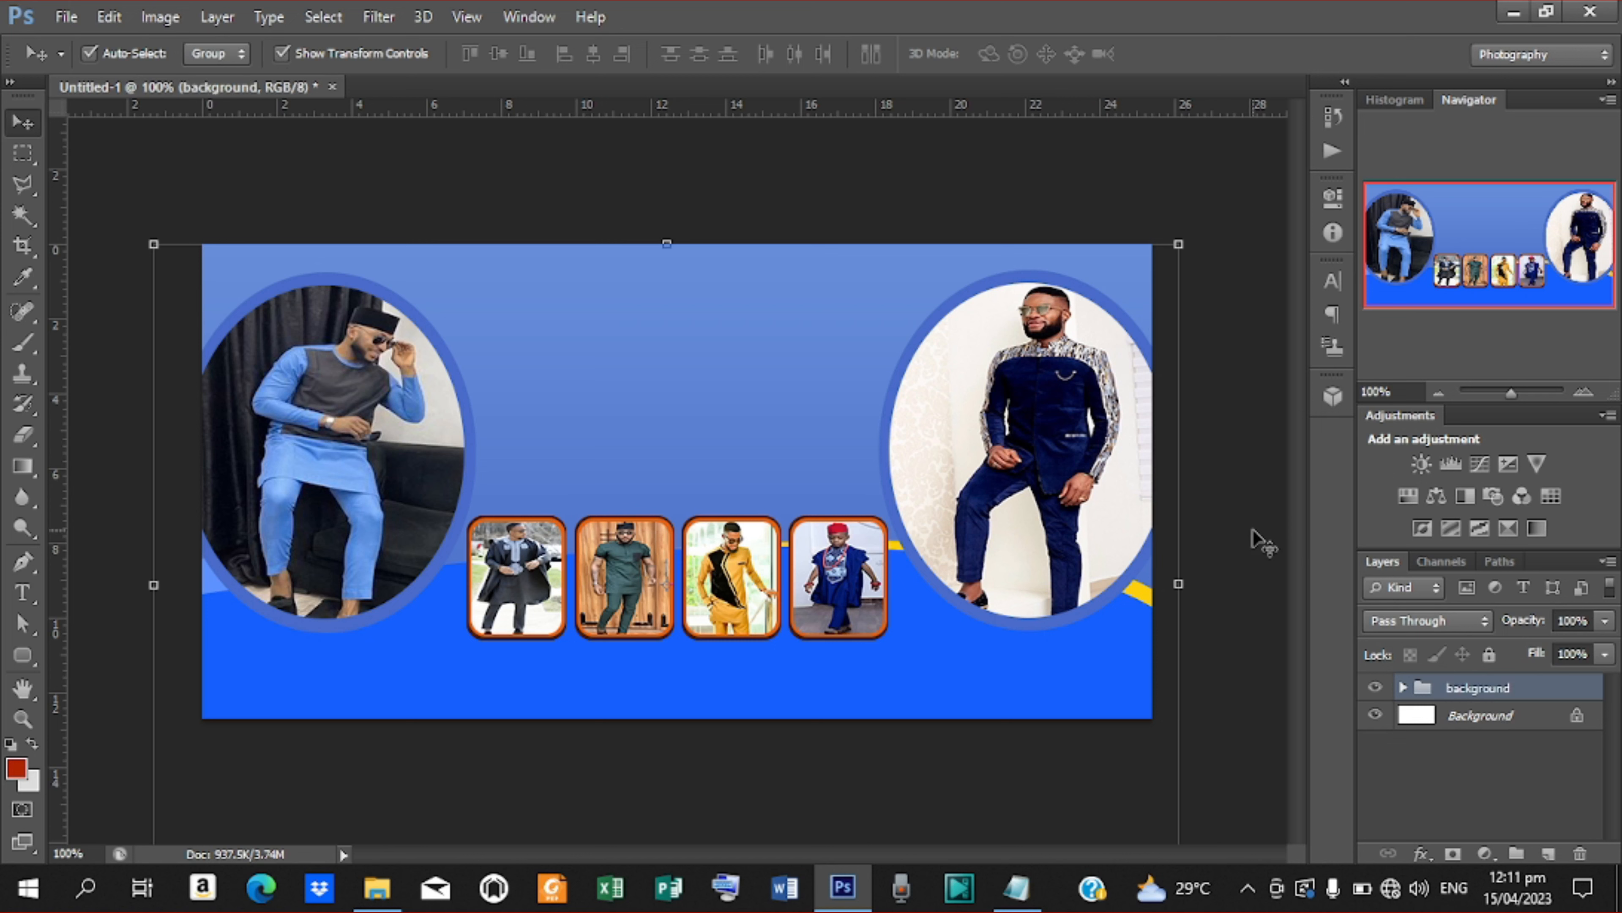
{"action": "left_click", "coordinate": [1258, 539]}
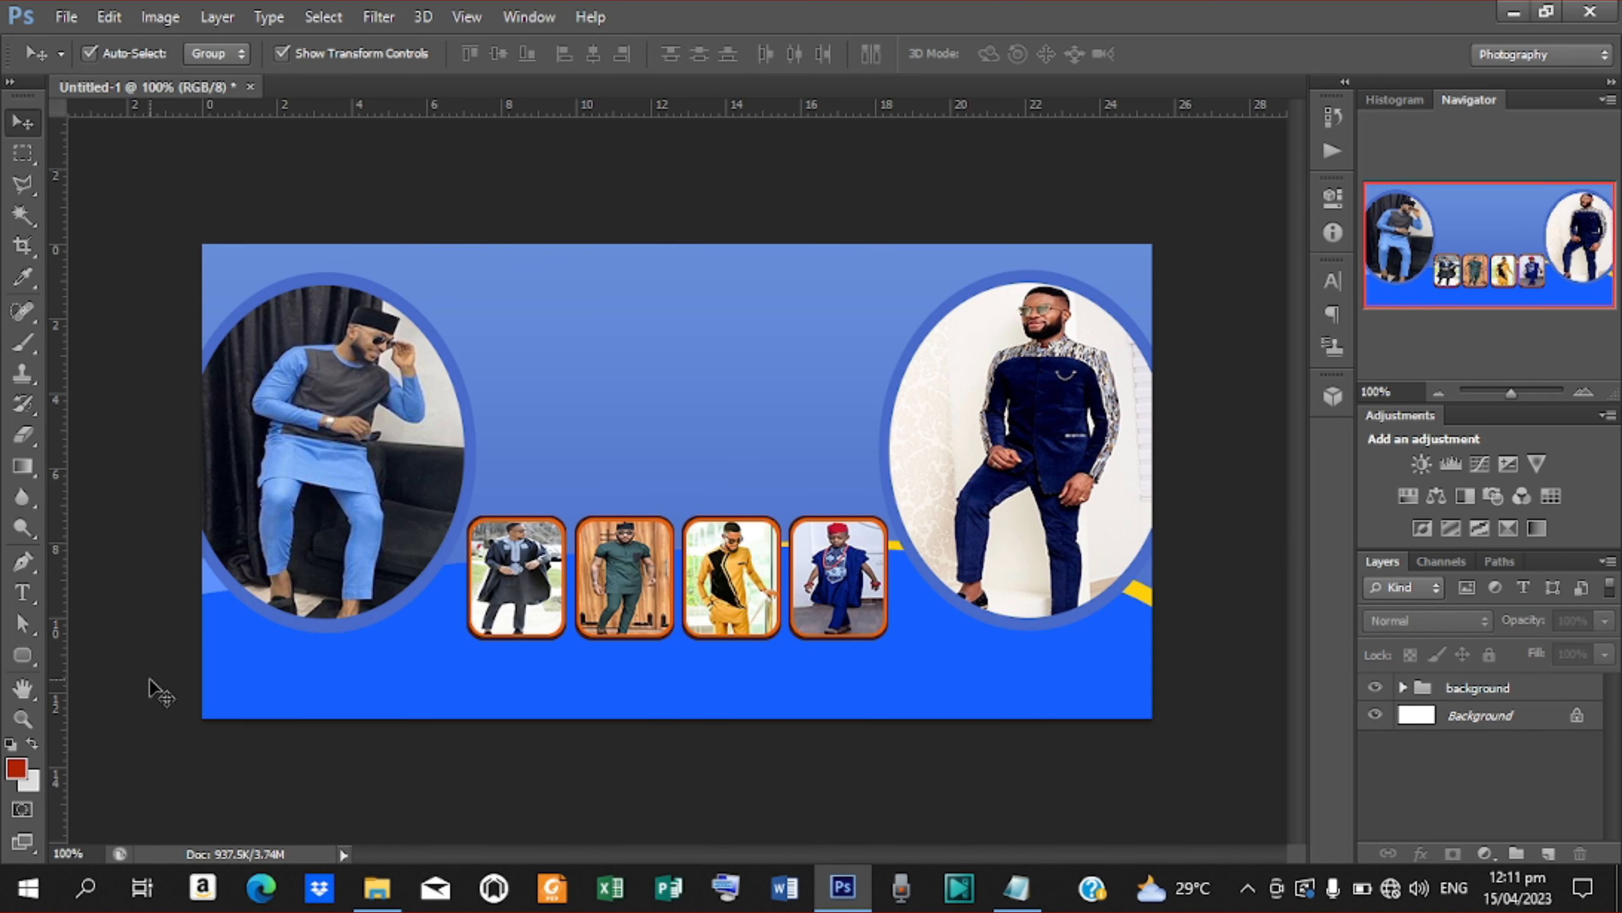
Start a text layer in the empty area between the two oval photos, using Lato Black at 36 pt
{"action": "left_click", "coordinate": [29, 596]}
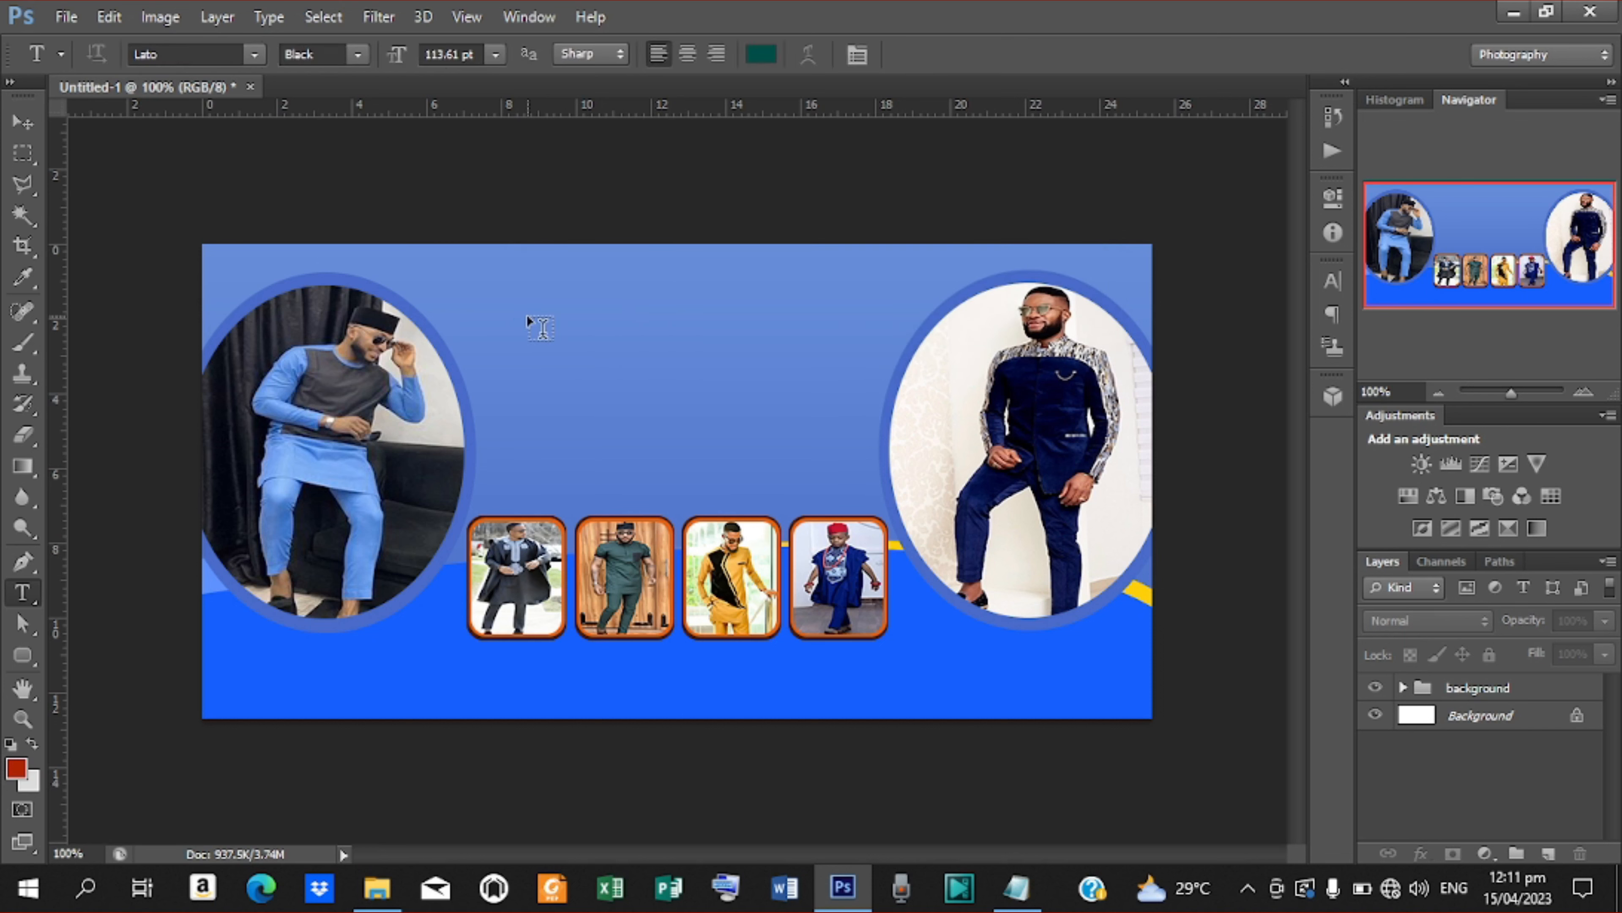
{"action": "left_click", "coordinate": [530, 342]}
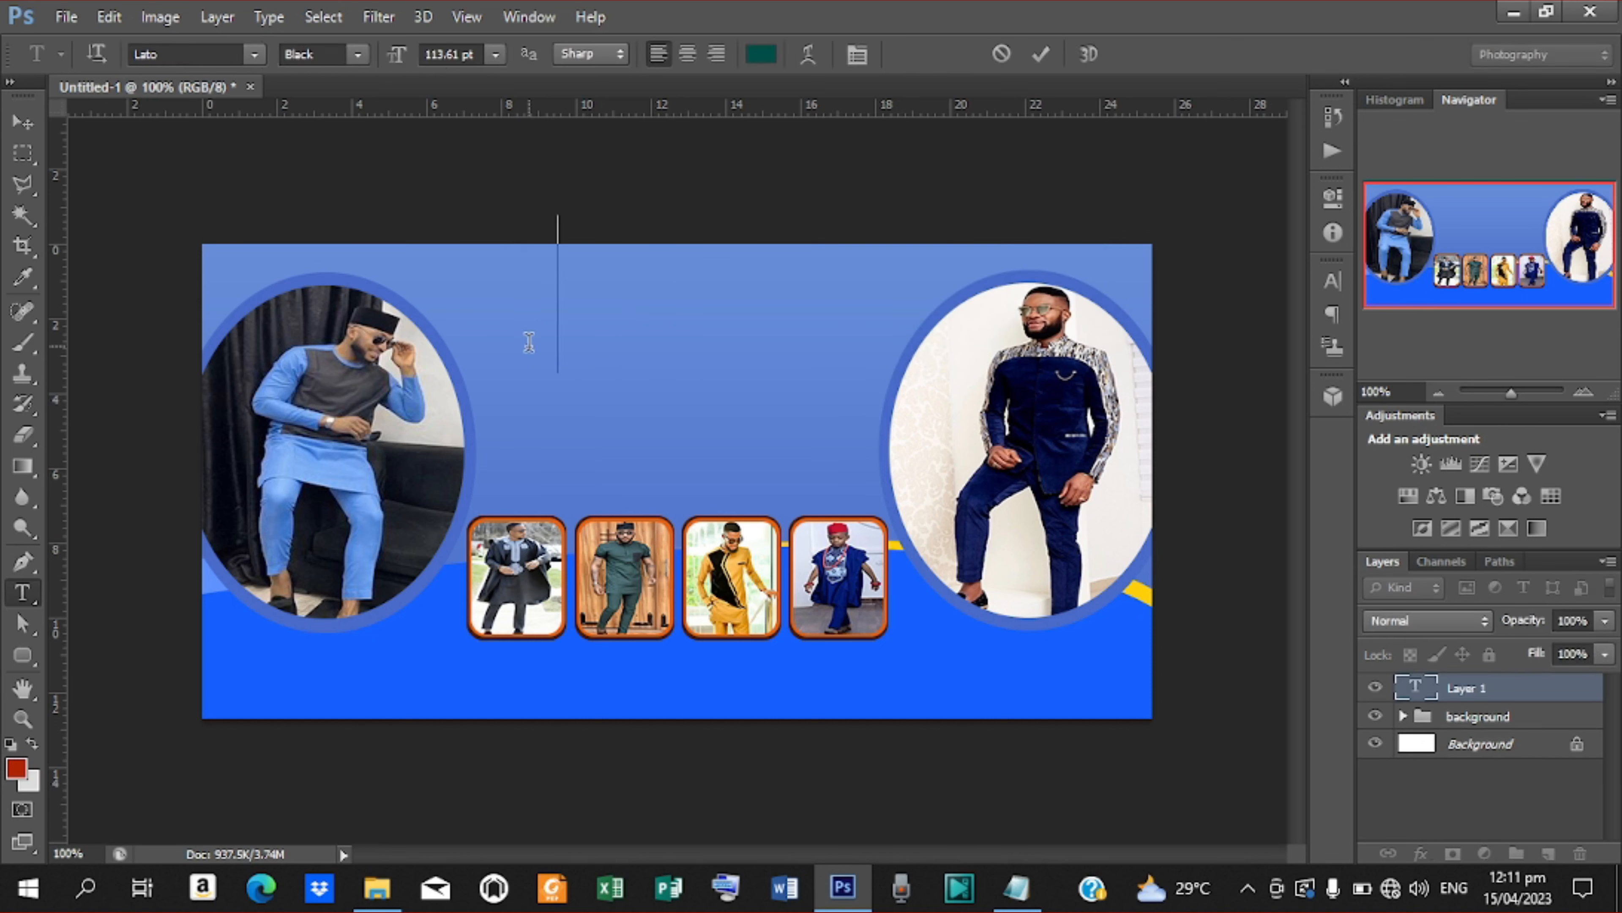
{"action": "left_click", "coordinate": [499, 56]}
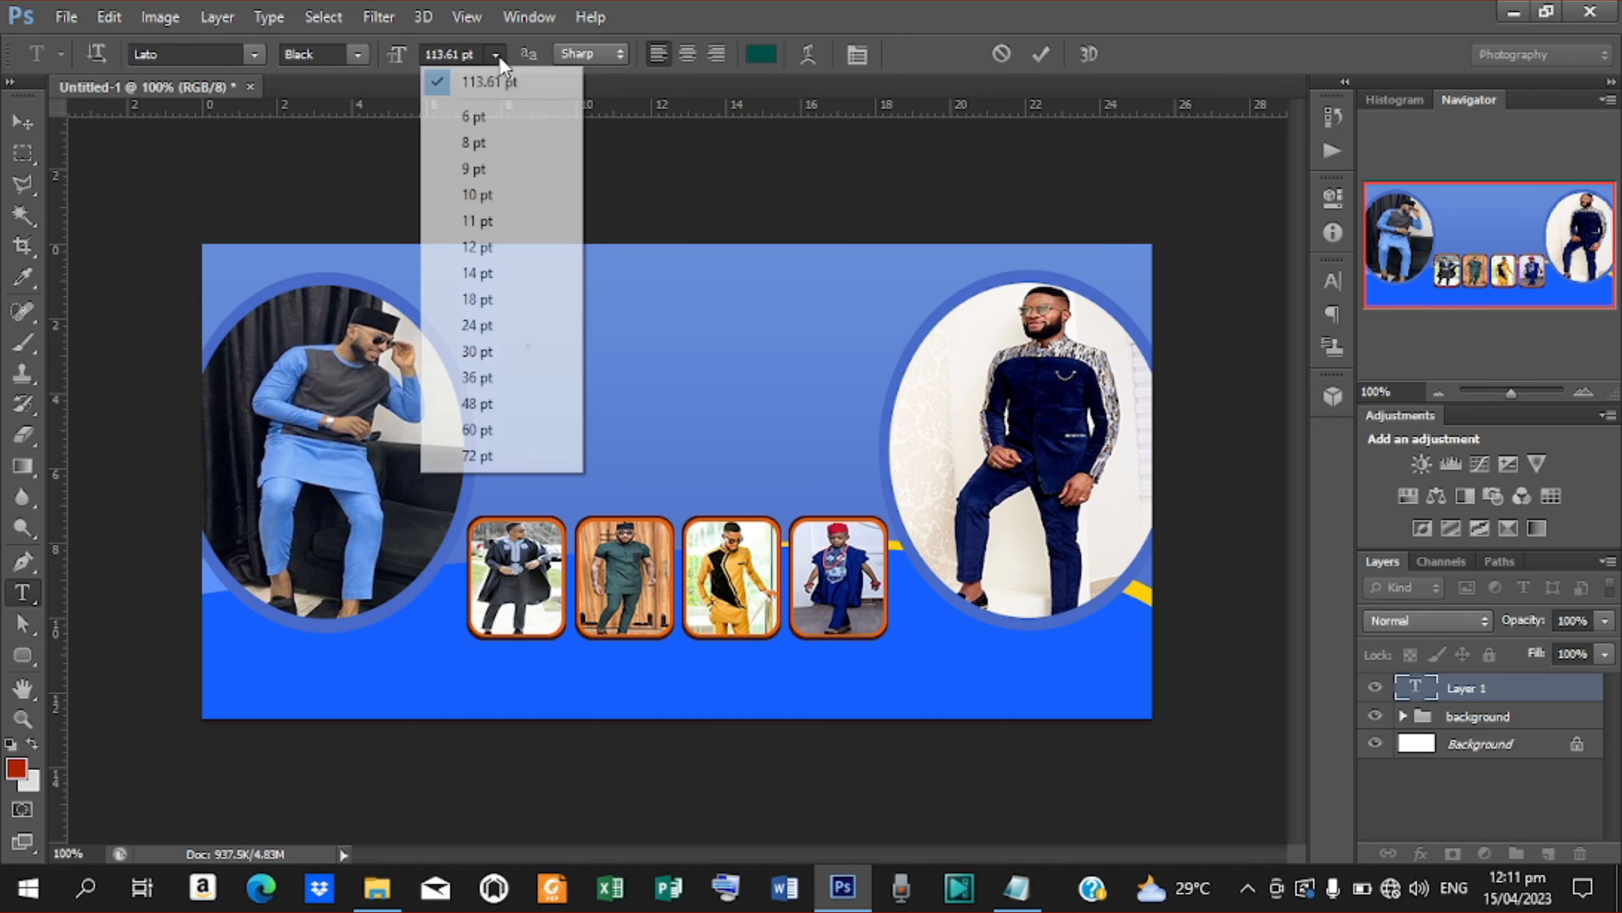
{"action": "left_click", "coordinate": [480, 429]}
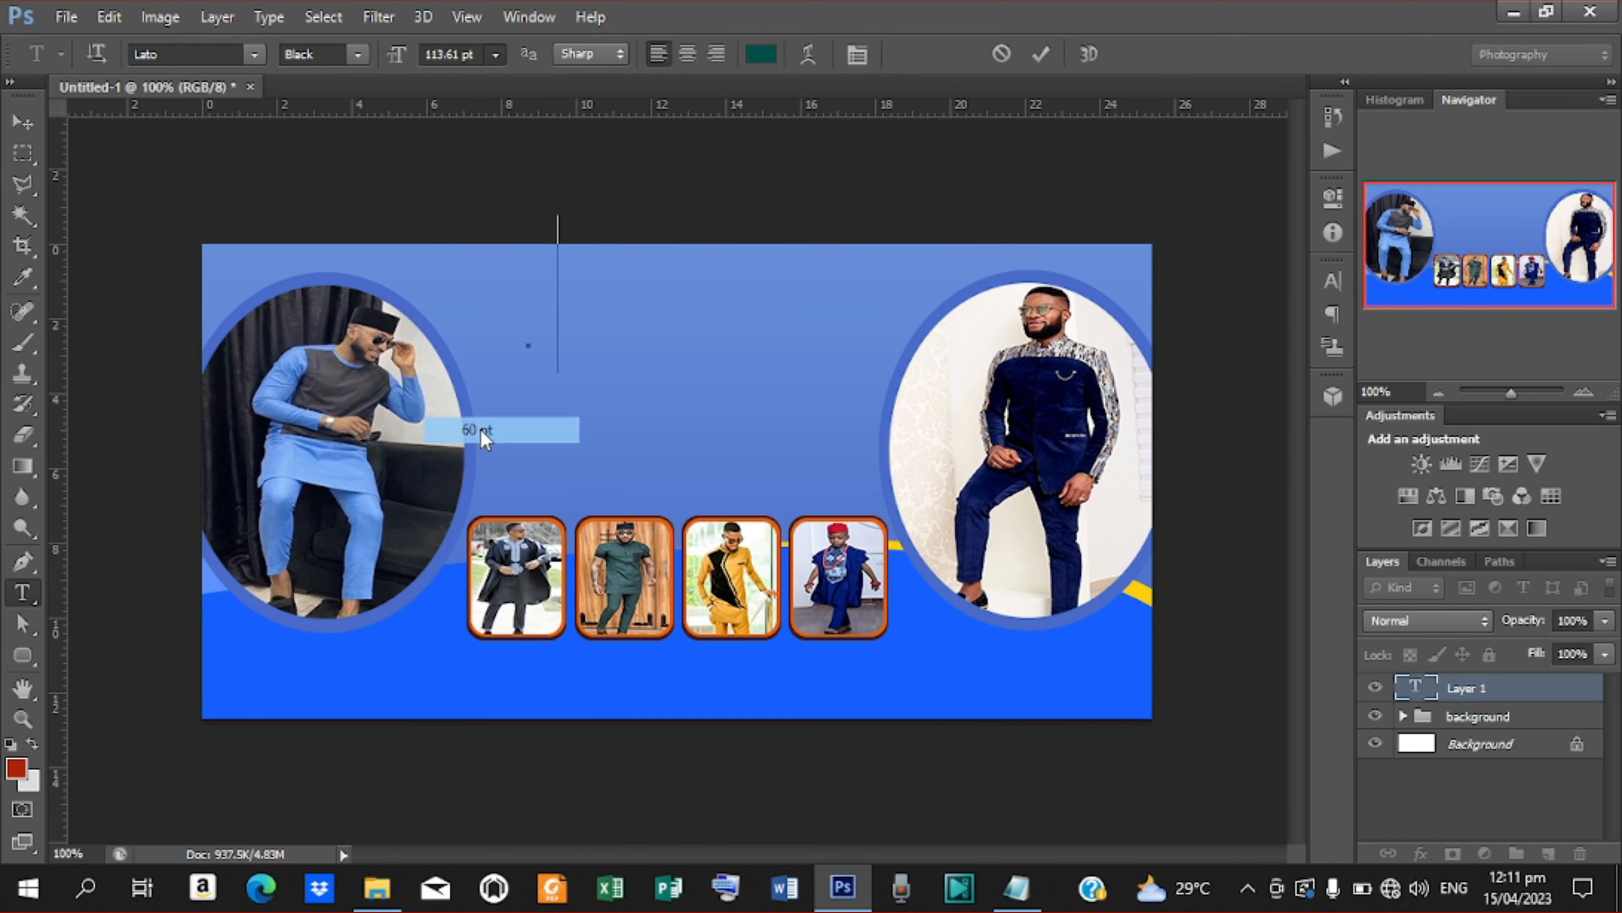
{"action": "left_click", "coordinate": [496, 57]}
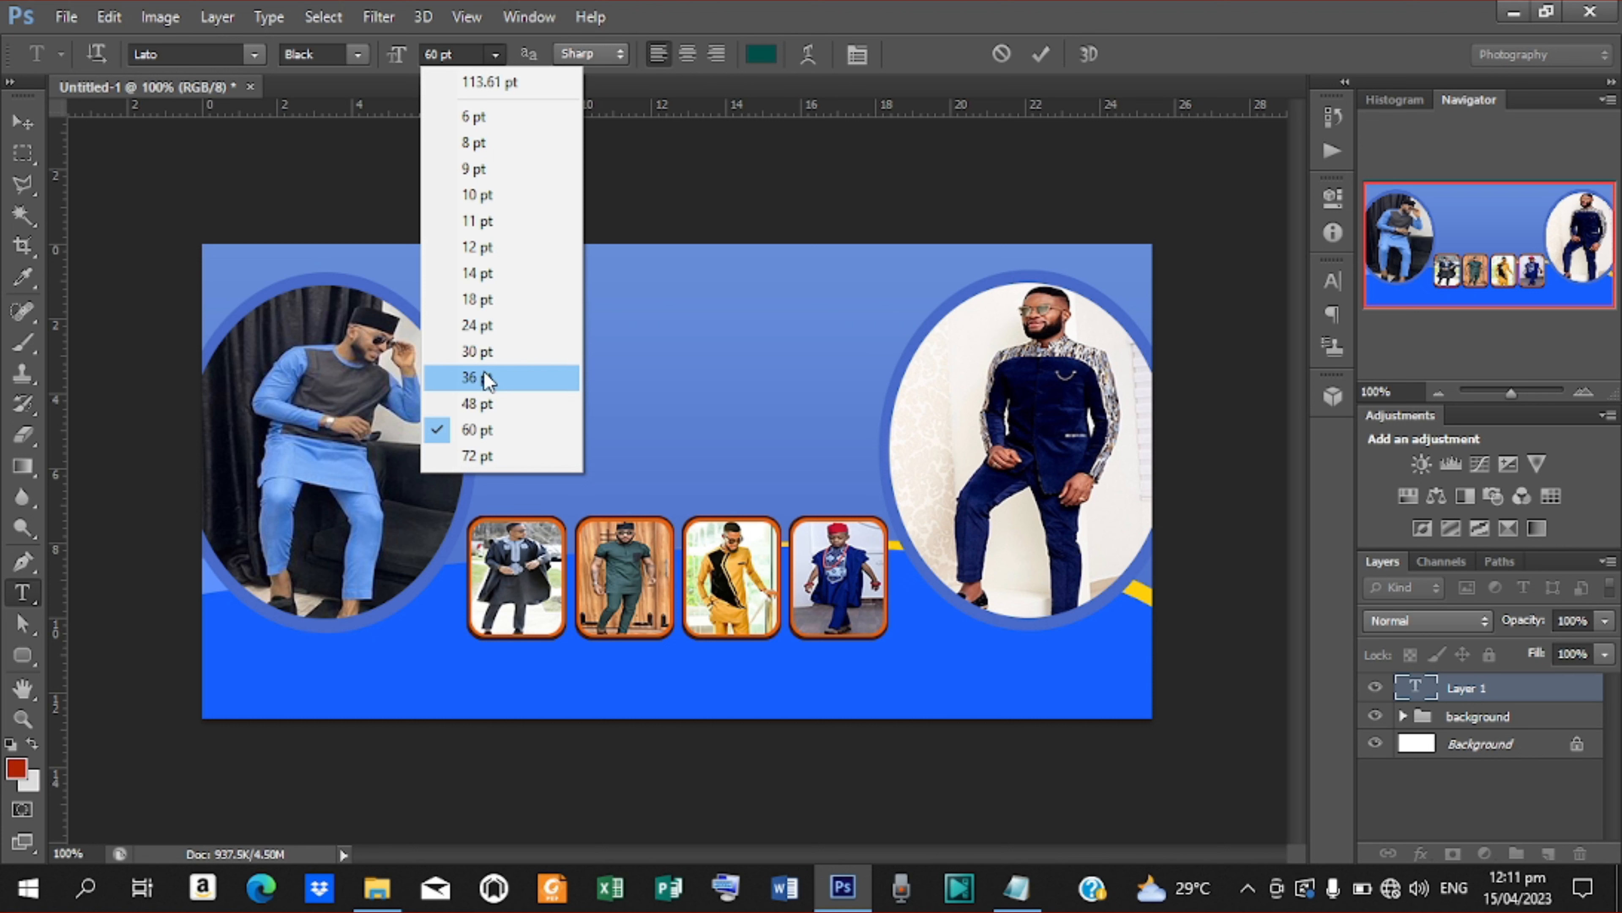
{"action": "left_click", "coordinate": [371, 62]}
{"action": "left_click", "coordinate": [357, 54]}
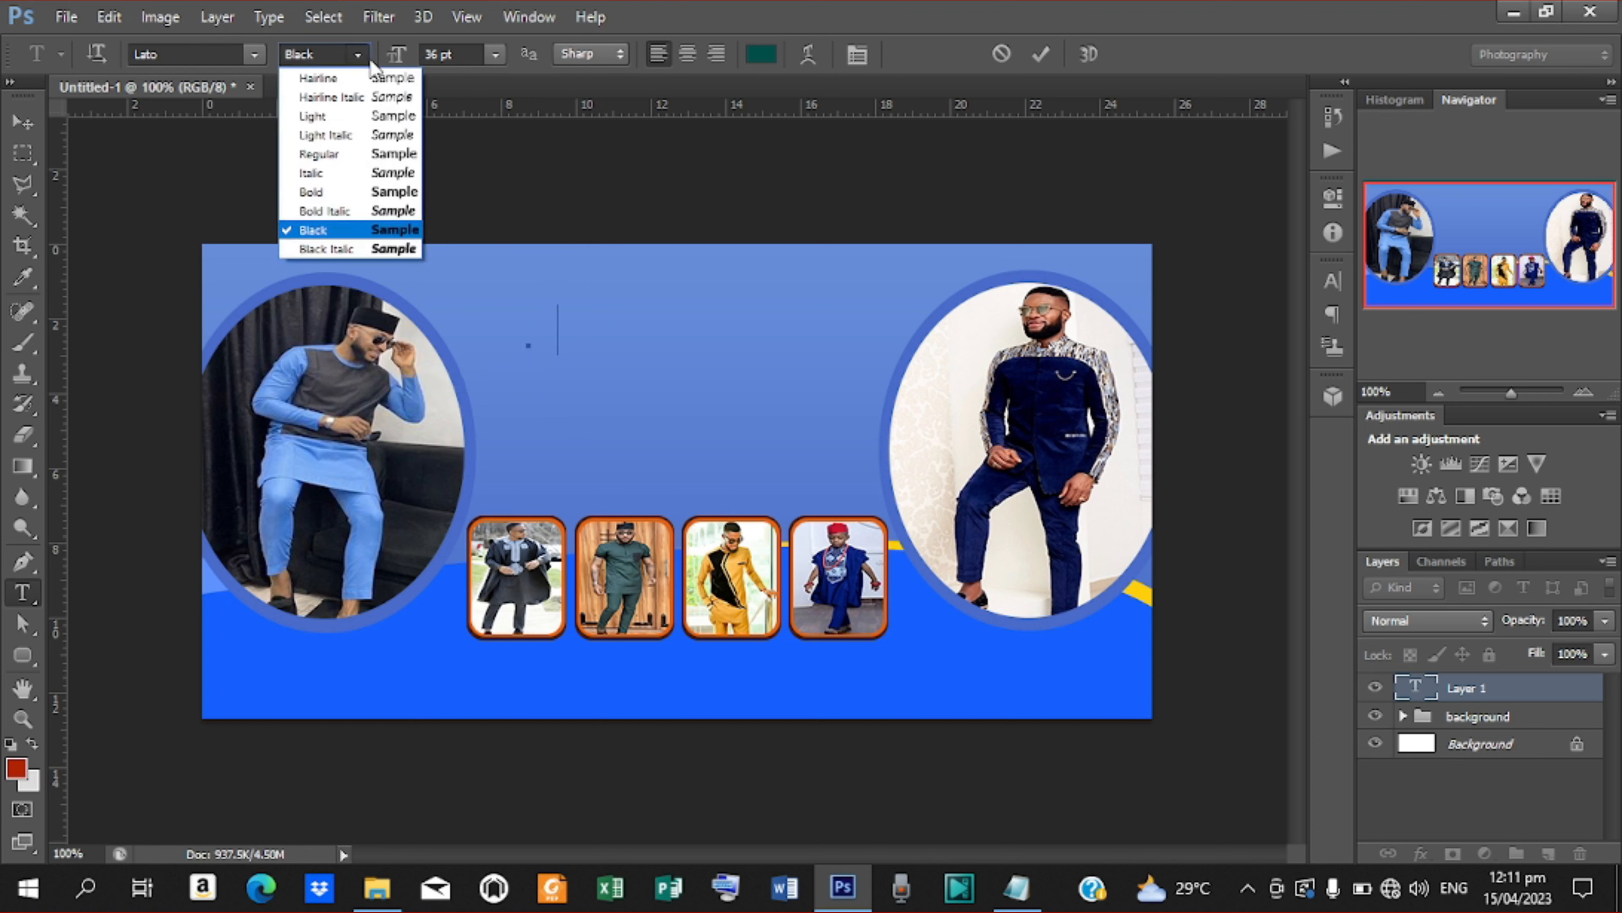
{"action": "left_click", "coordinate": [329, 232]}
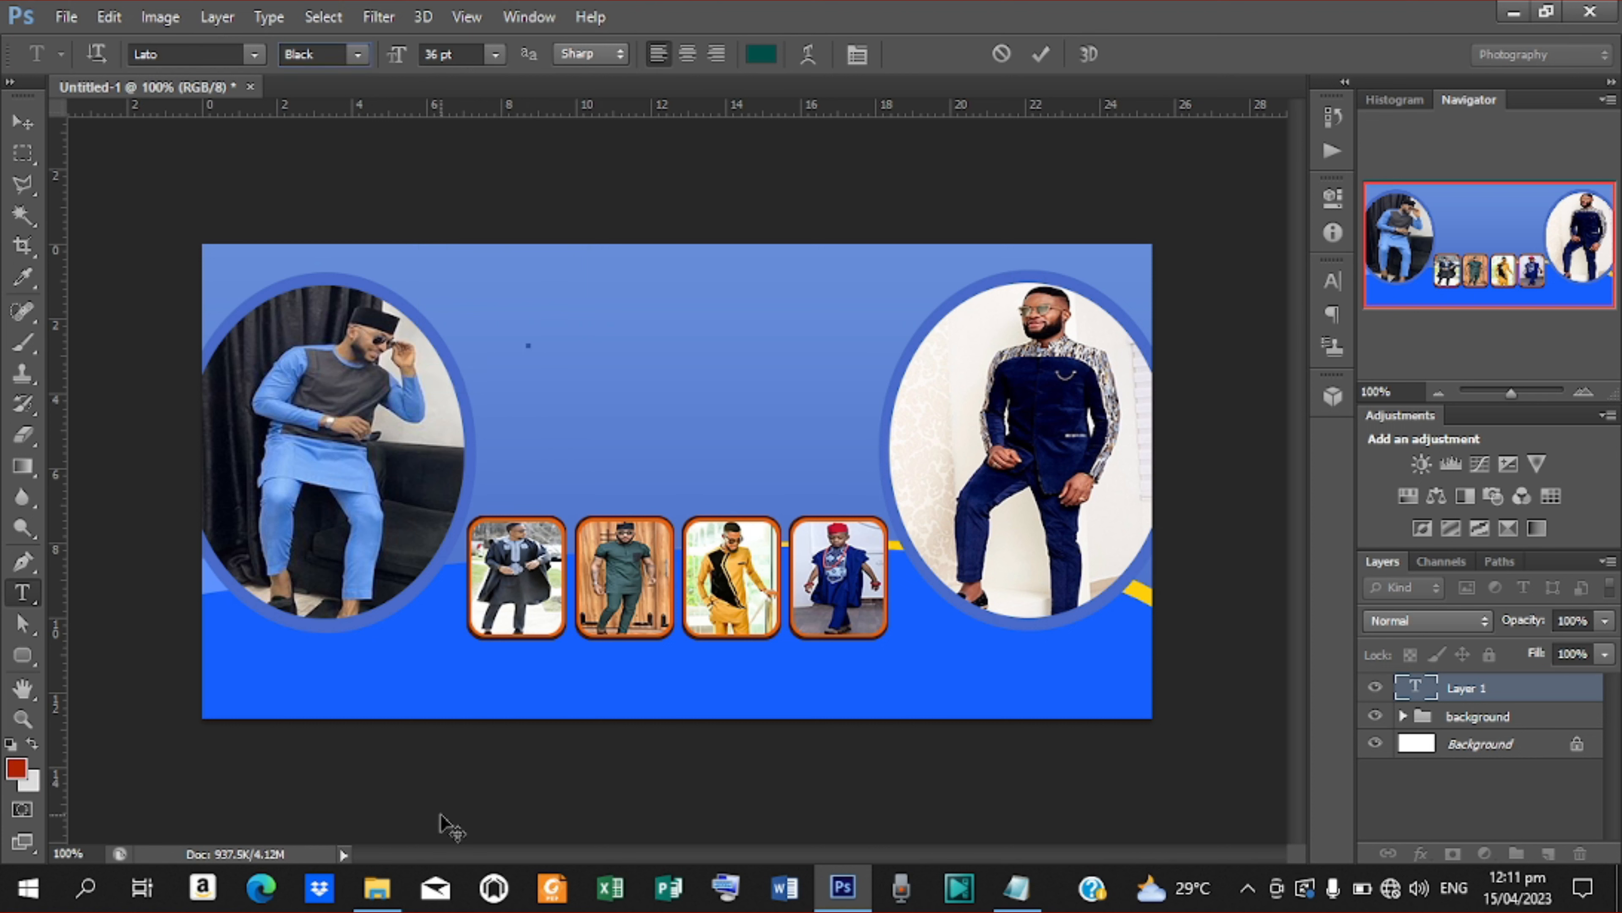
Copy GHANAMAN'S from the business name in the Notepad text file and insert it as the new layer's text in Photoshop
{"action": "left_click", "coordinate": [1016, 887]}
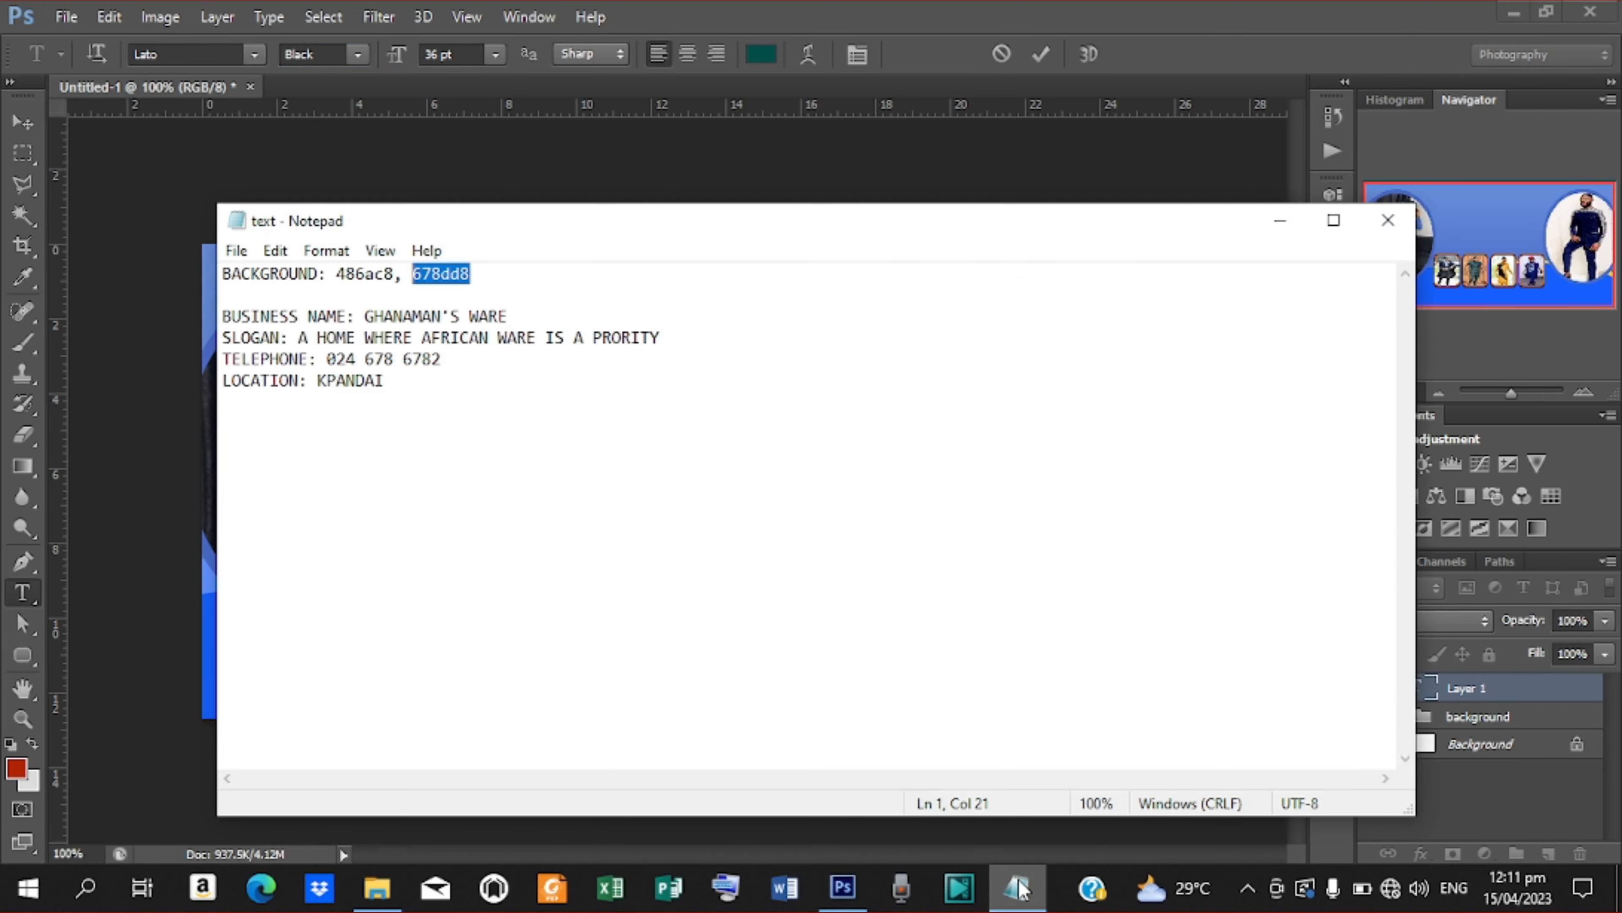
{"action": "left_click_drag", "start_coordinate": [366, 316], "coordinate": [451, 315]}
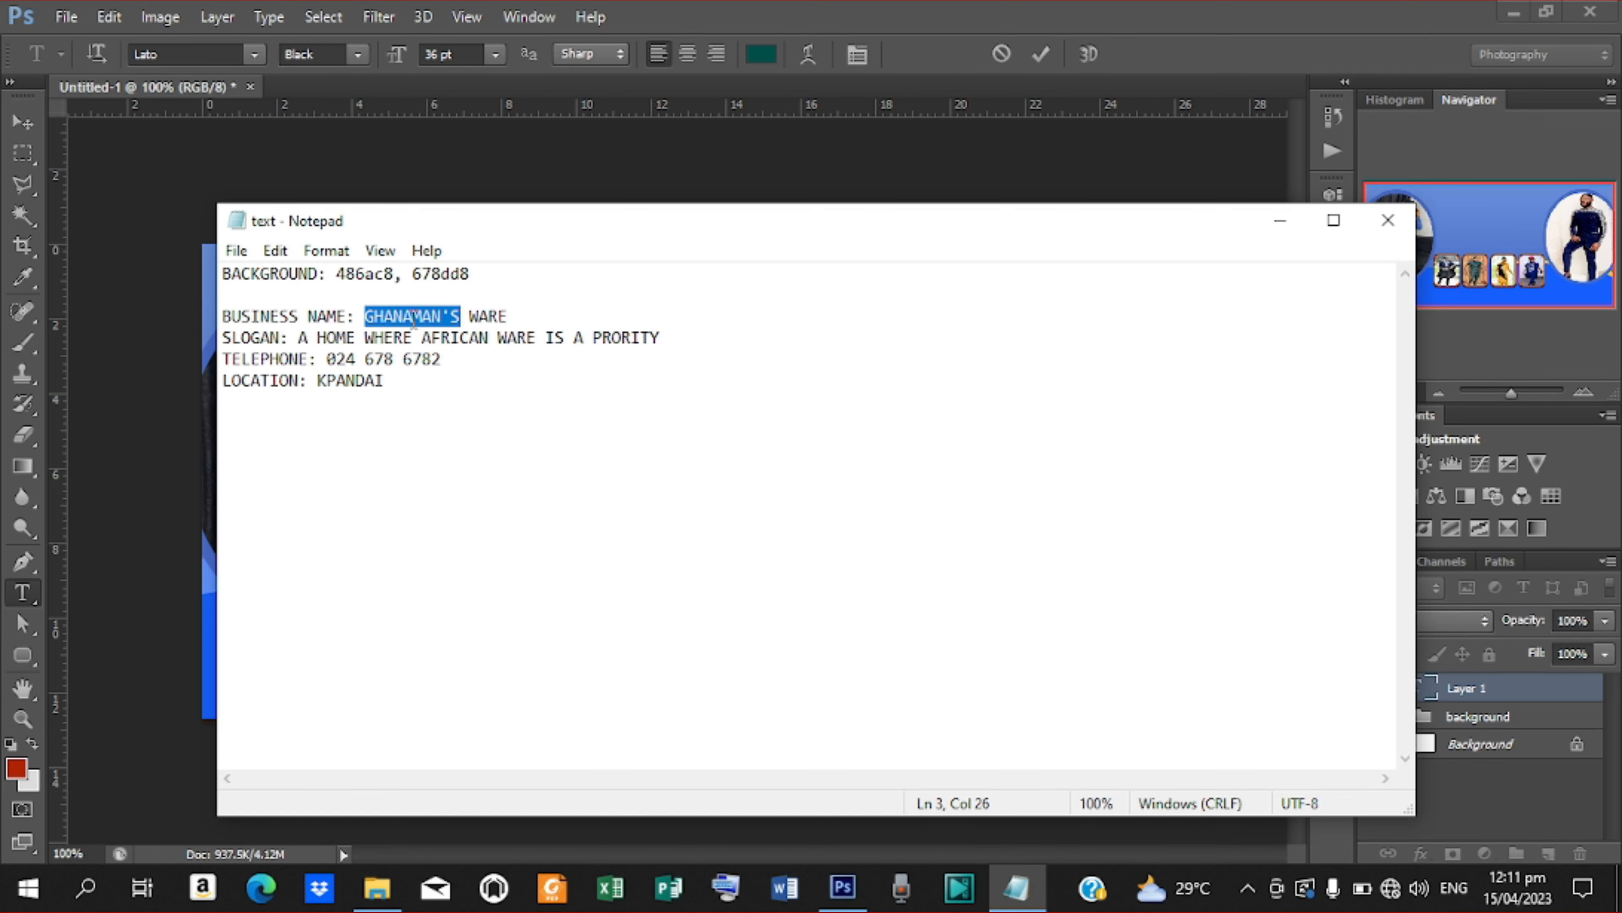
{"action": "left_click", "coordinate": [1280, 220]}
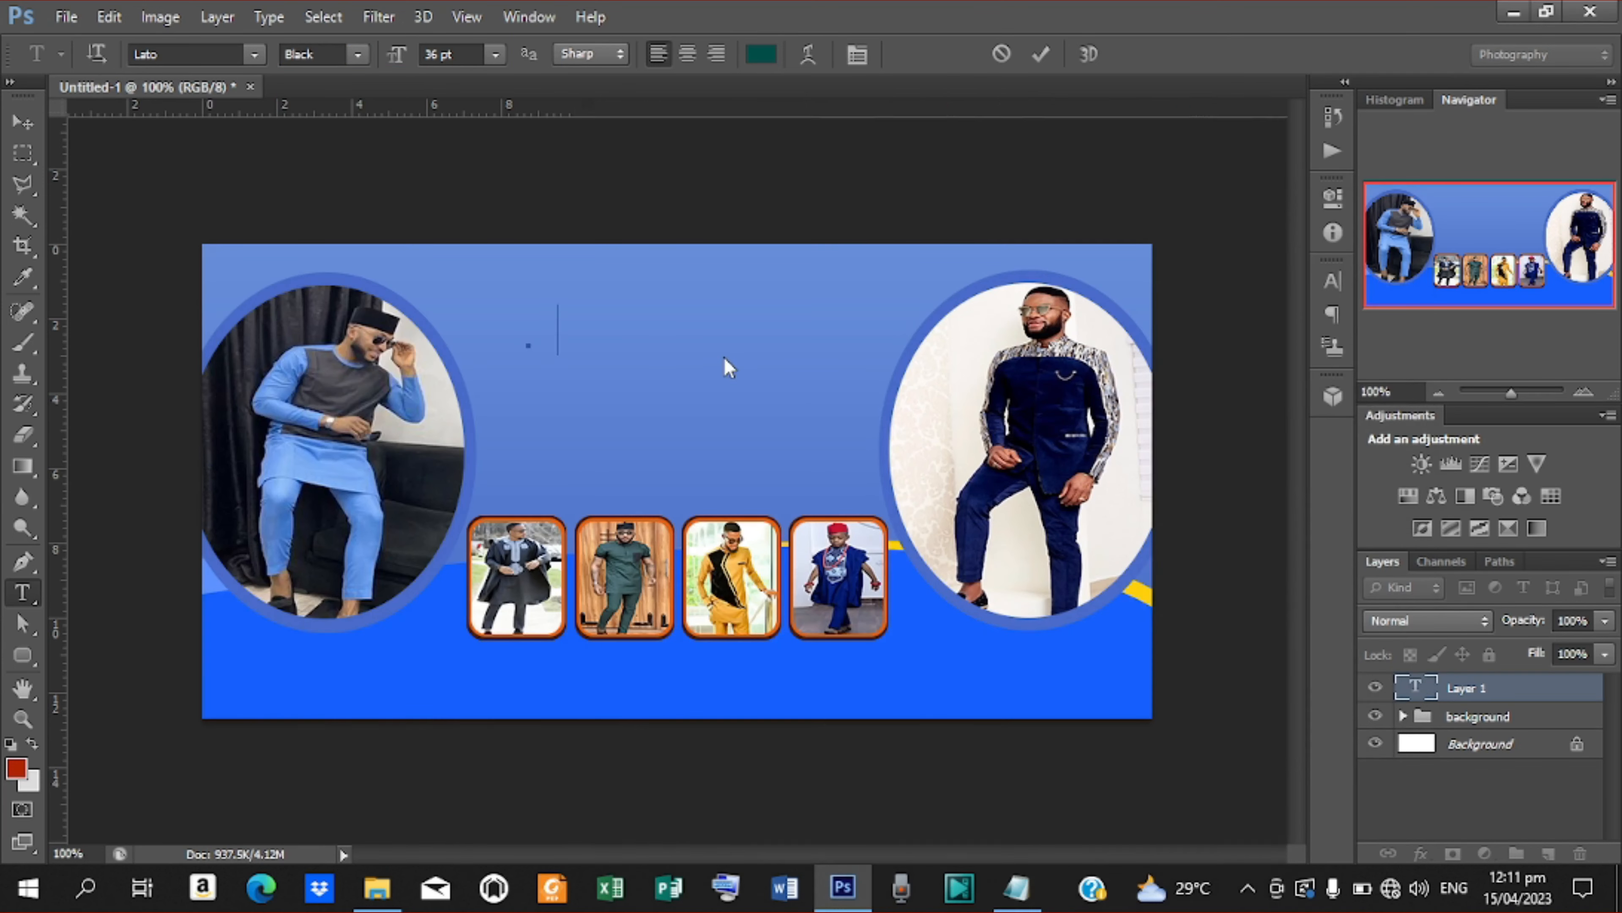
{"action": "key", "text": "ctrl"}
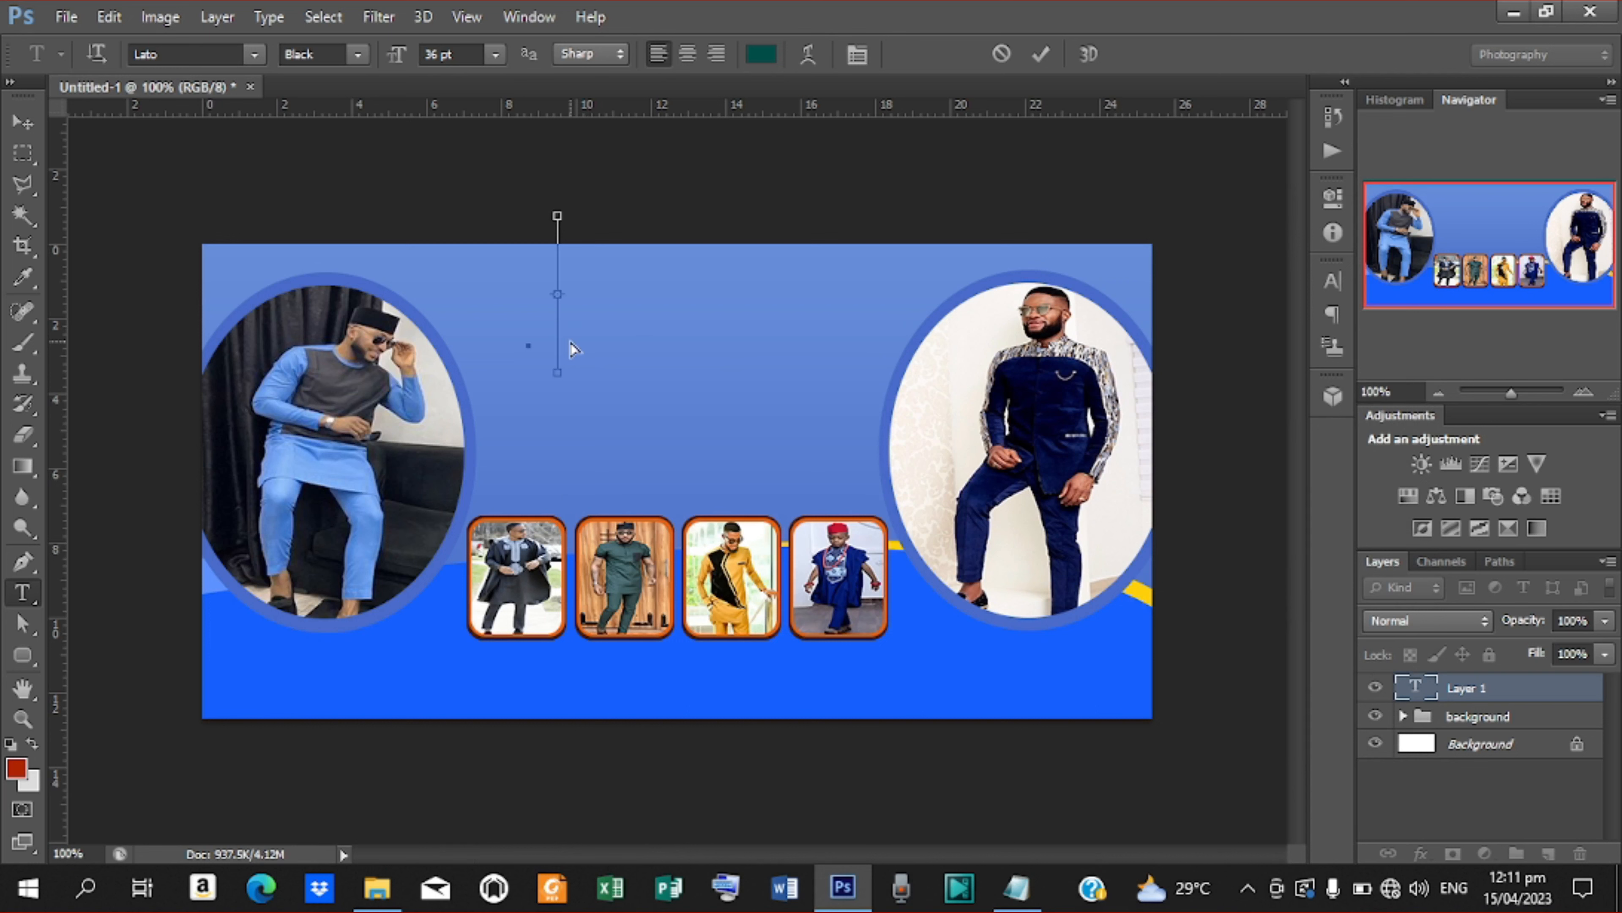
{"action": "type", "text": "GHANAMAN'S"}
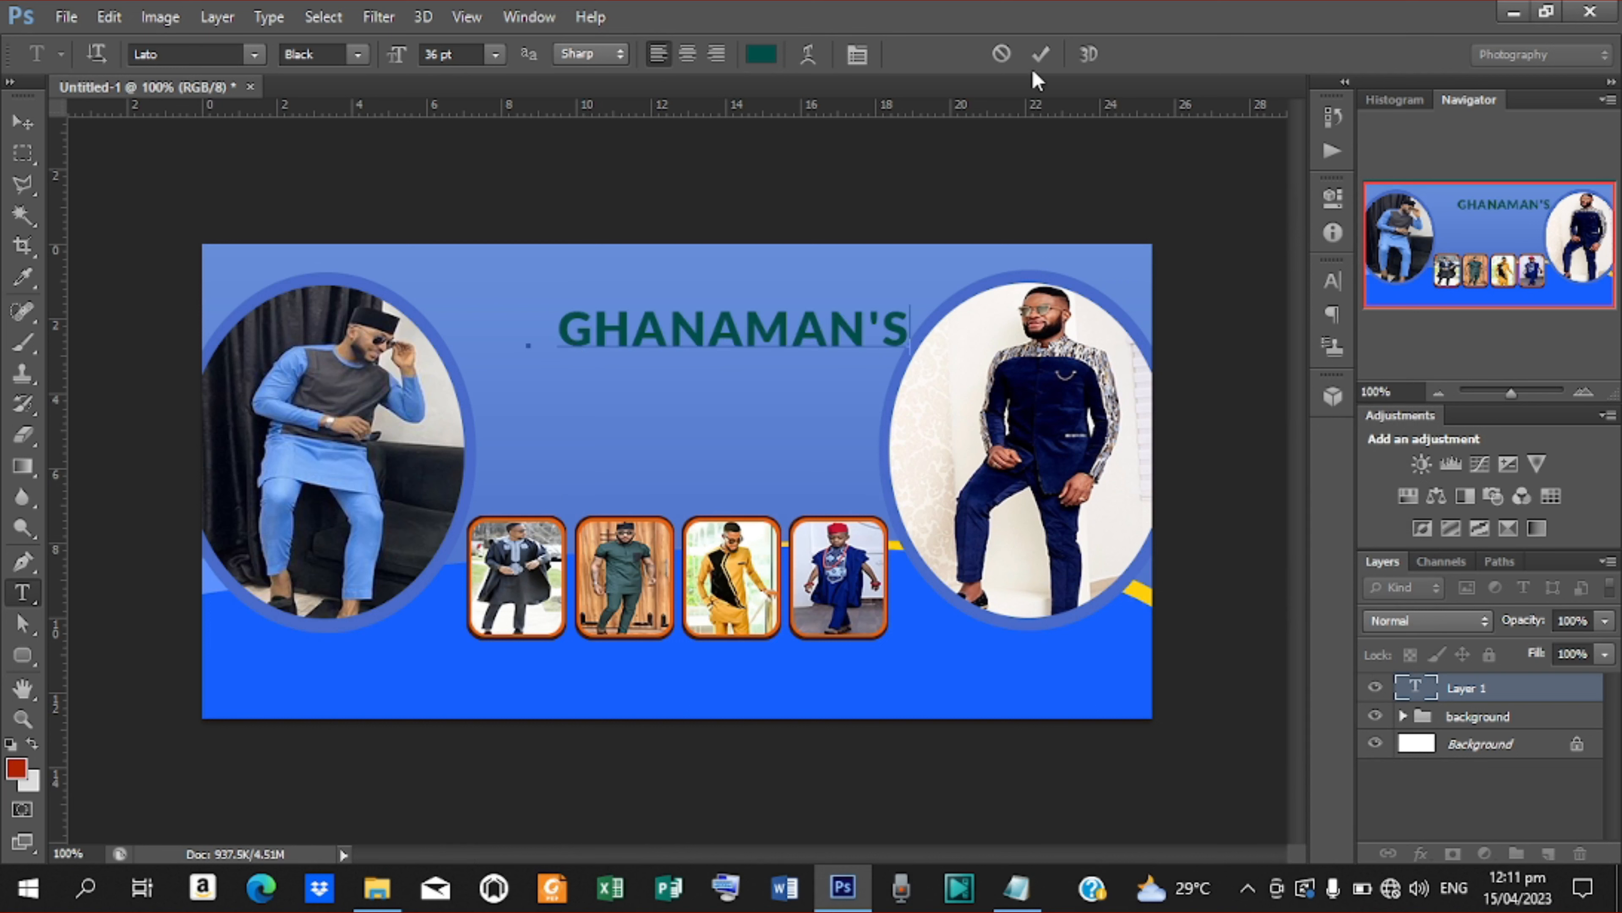
{"action": "left_click", "coordinate": [1039, 59]}
Move the GHANAMAN'S text near the banner's upper edge beside the first oval and scale it to about 80% width and 98% height
{"action": "left_click", "coordinate": [31, 128]}
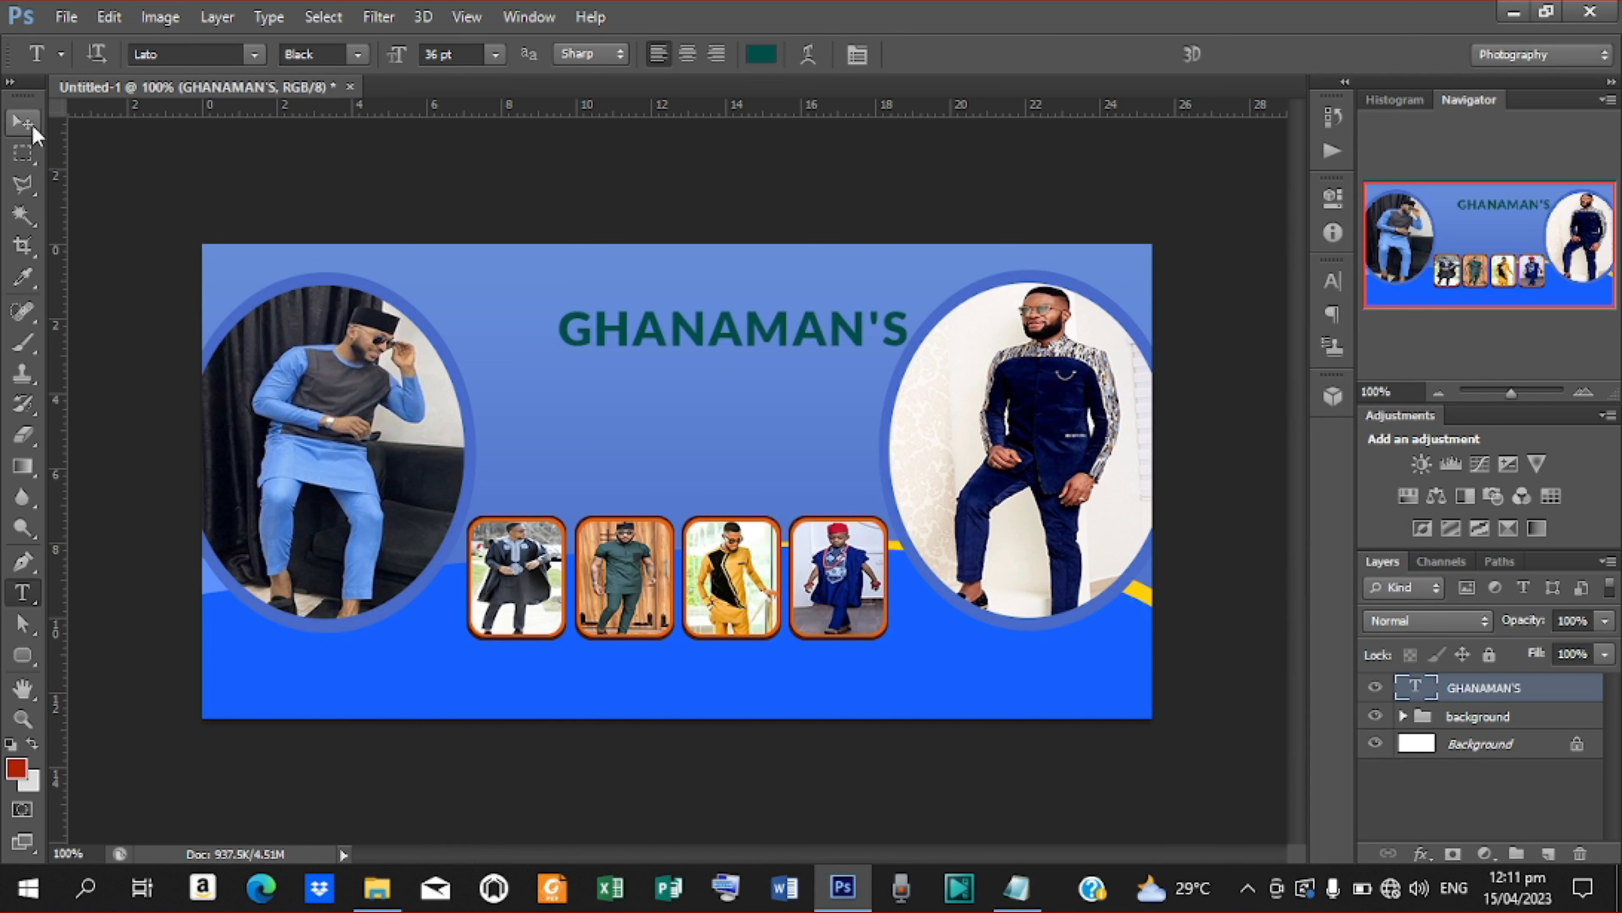
{"action": "left_click_drag", "start_coordinate": [785, 337], "coordinate": [665, 313]}
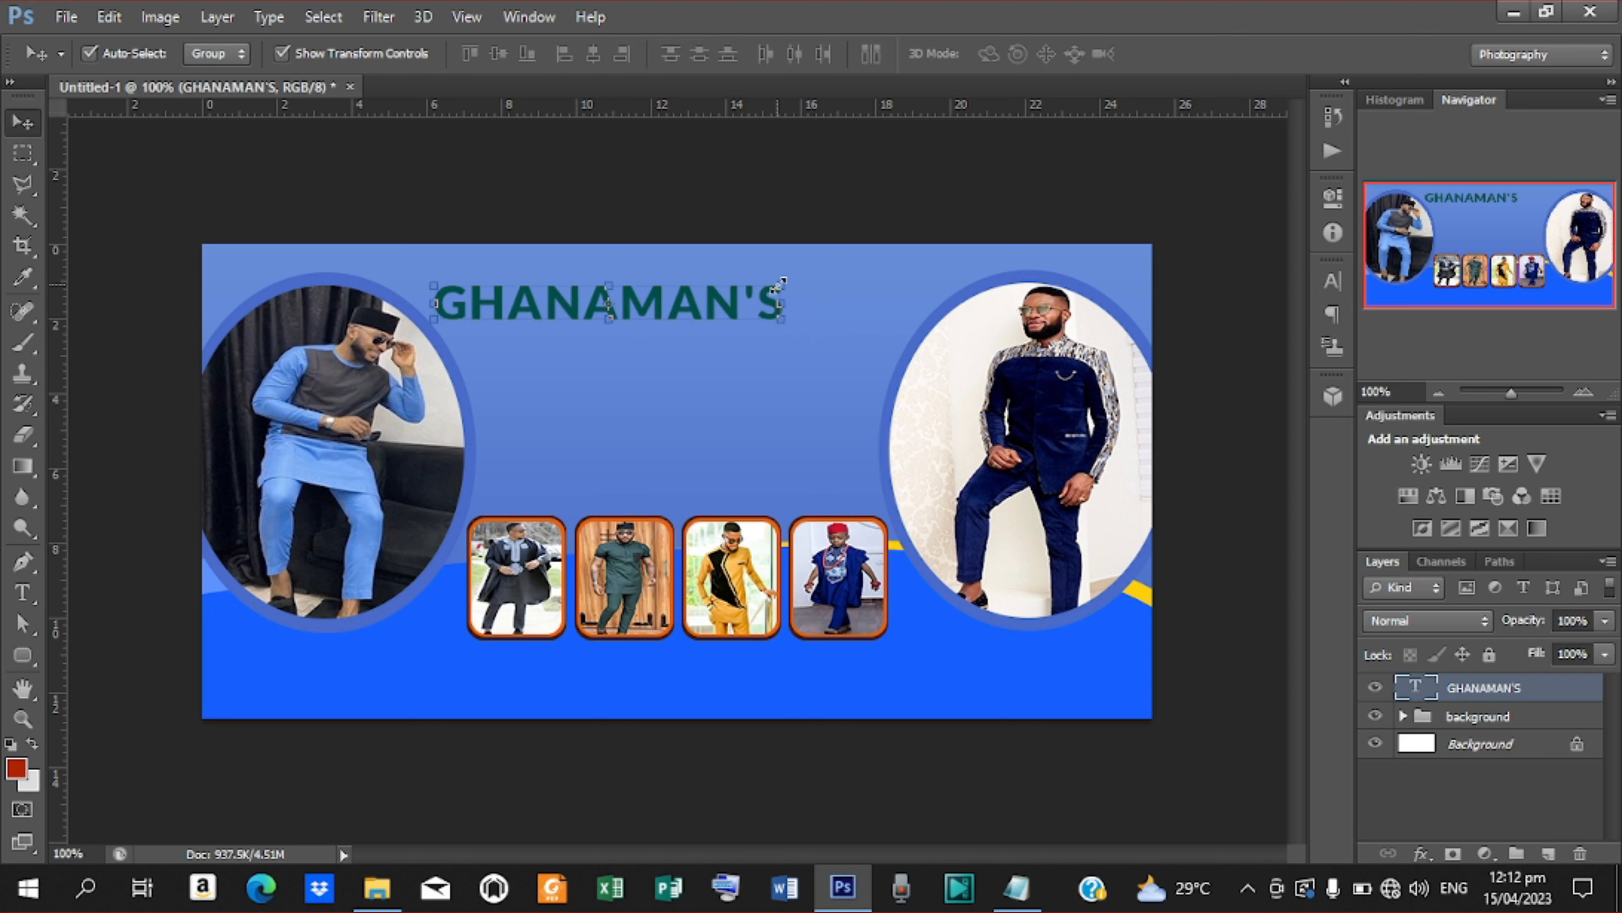
{"action": "left_click_drag", "start_coordinate": [608, 320], "coordinate": [610, 332]}
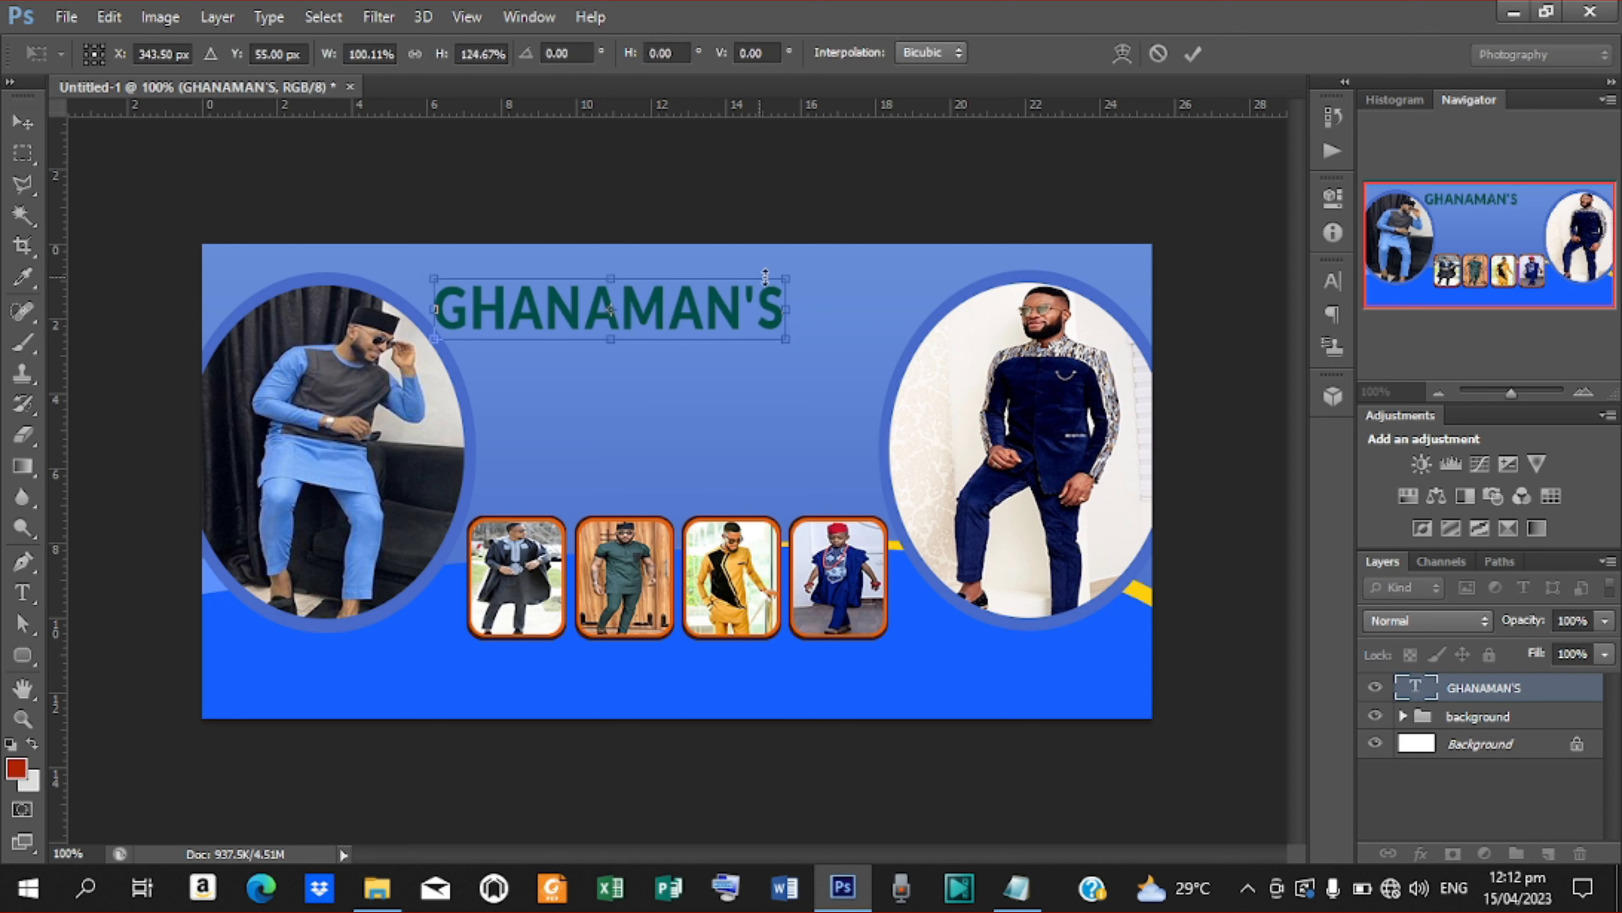
{"action": "left_click_drag", "start_coordinate": [789, 279], "coordinate": [707, 301]}
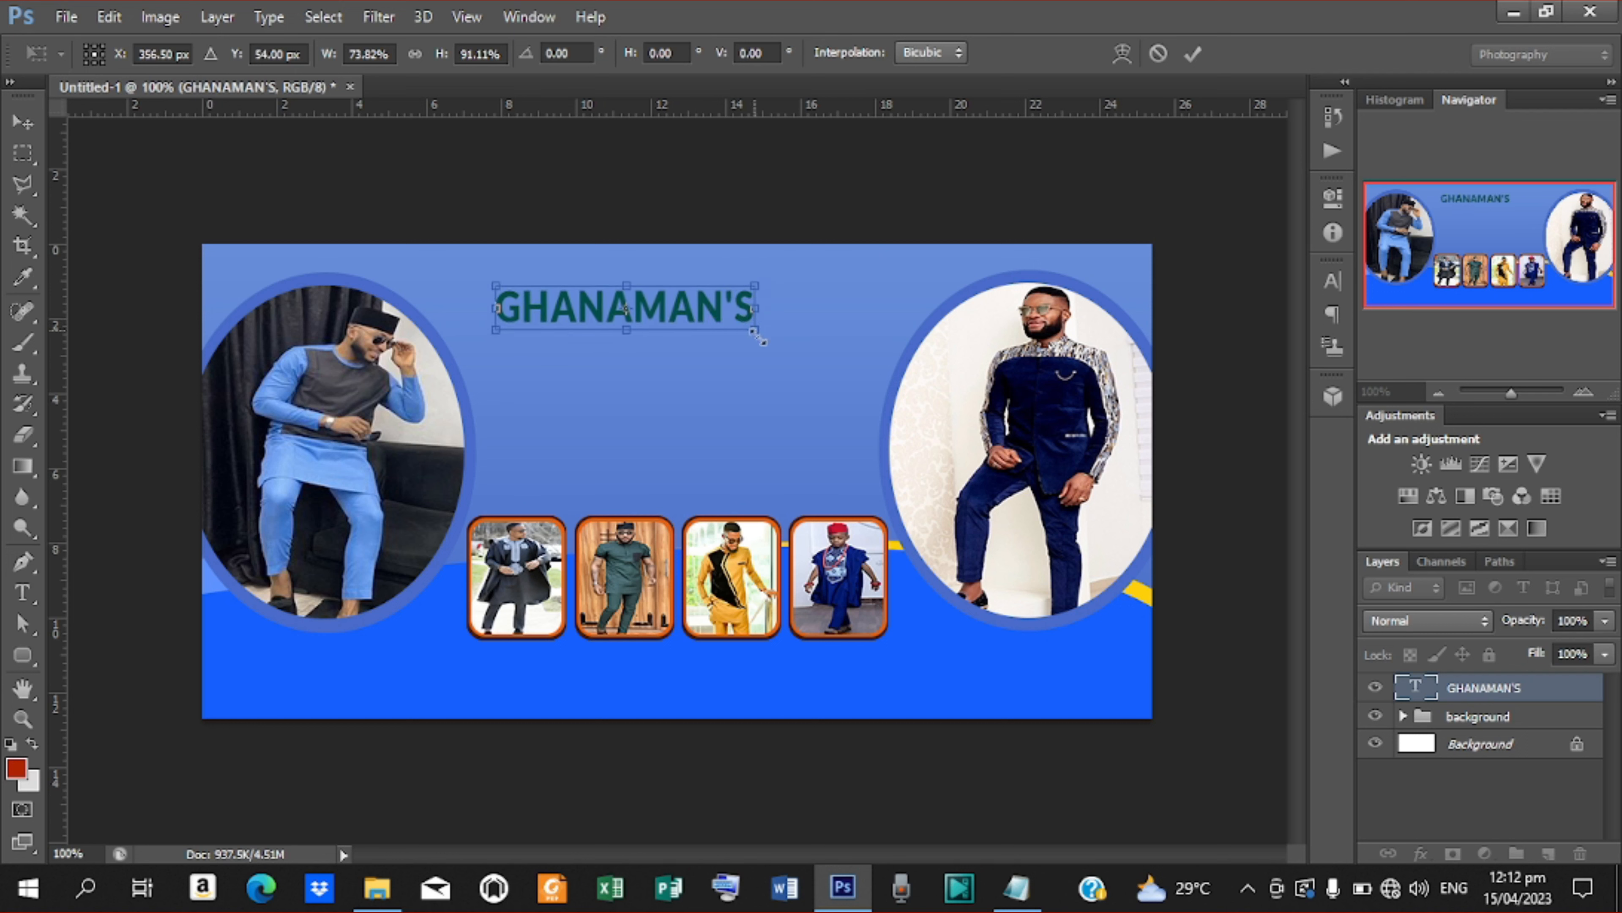
{"action": "left_click_drag", "start_coordinate": [761, 341], "coordinate": [768, 333]}
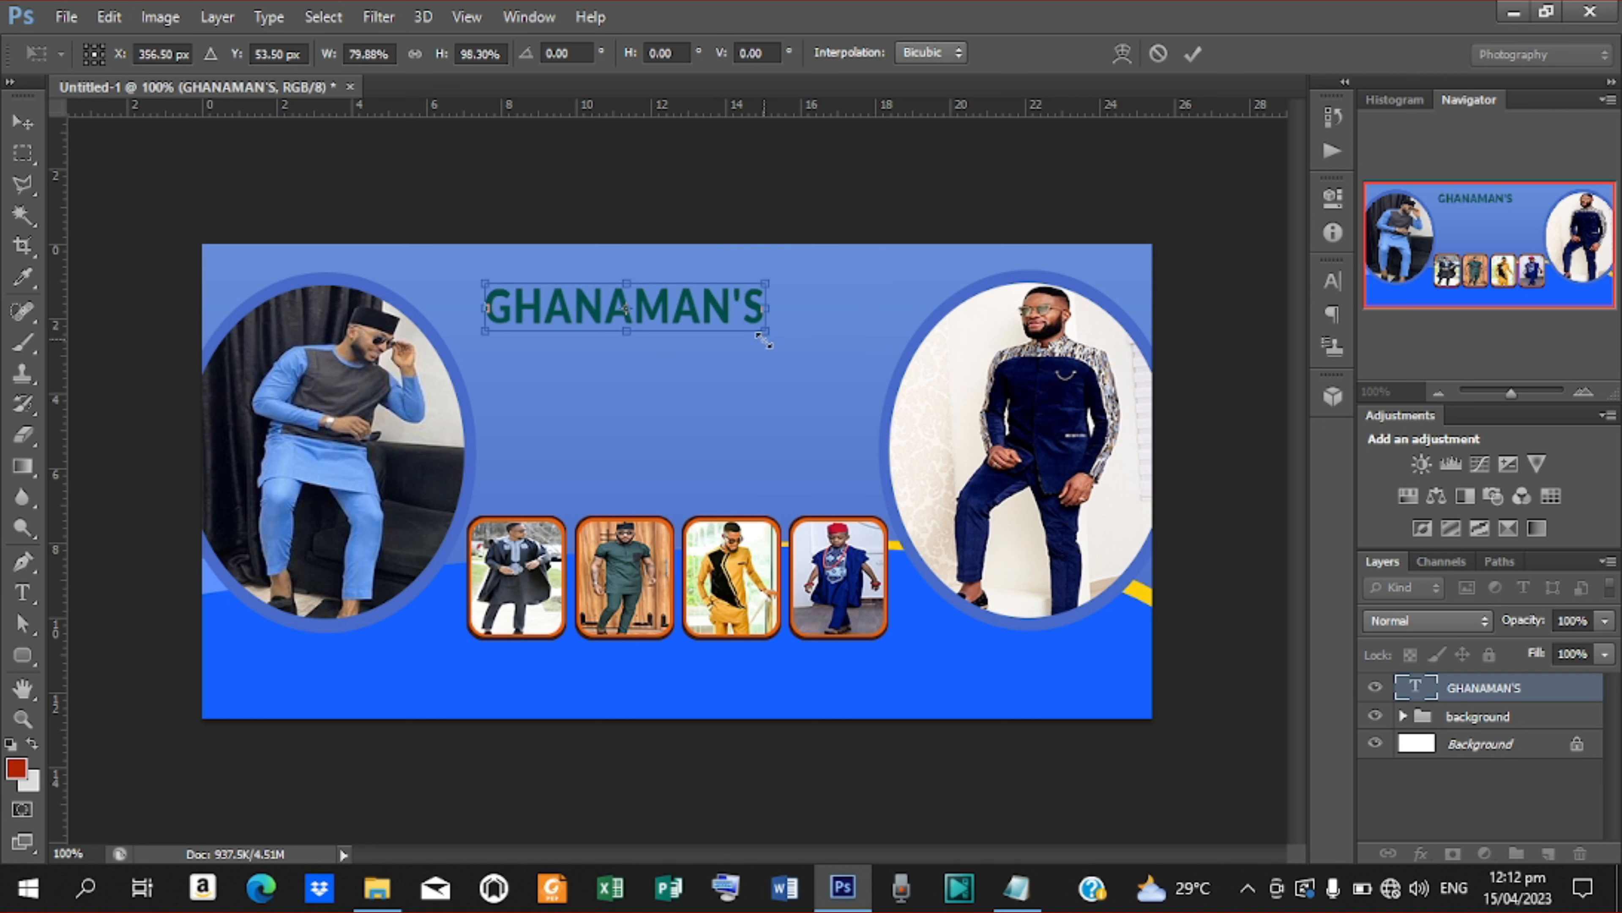
{"action": "left_click", "coordinate": [1194, 54]}
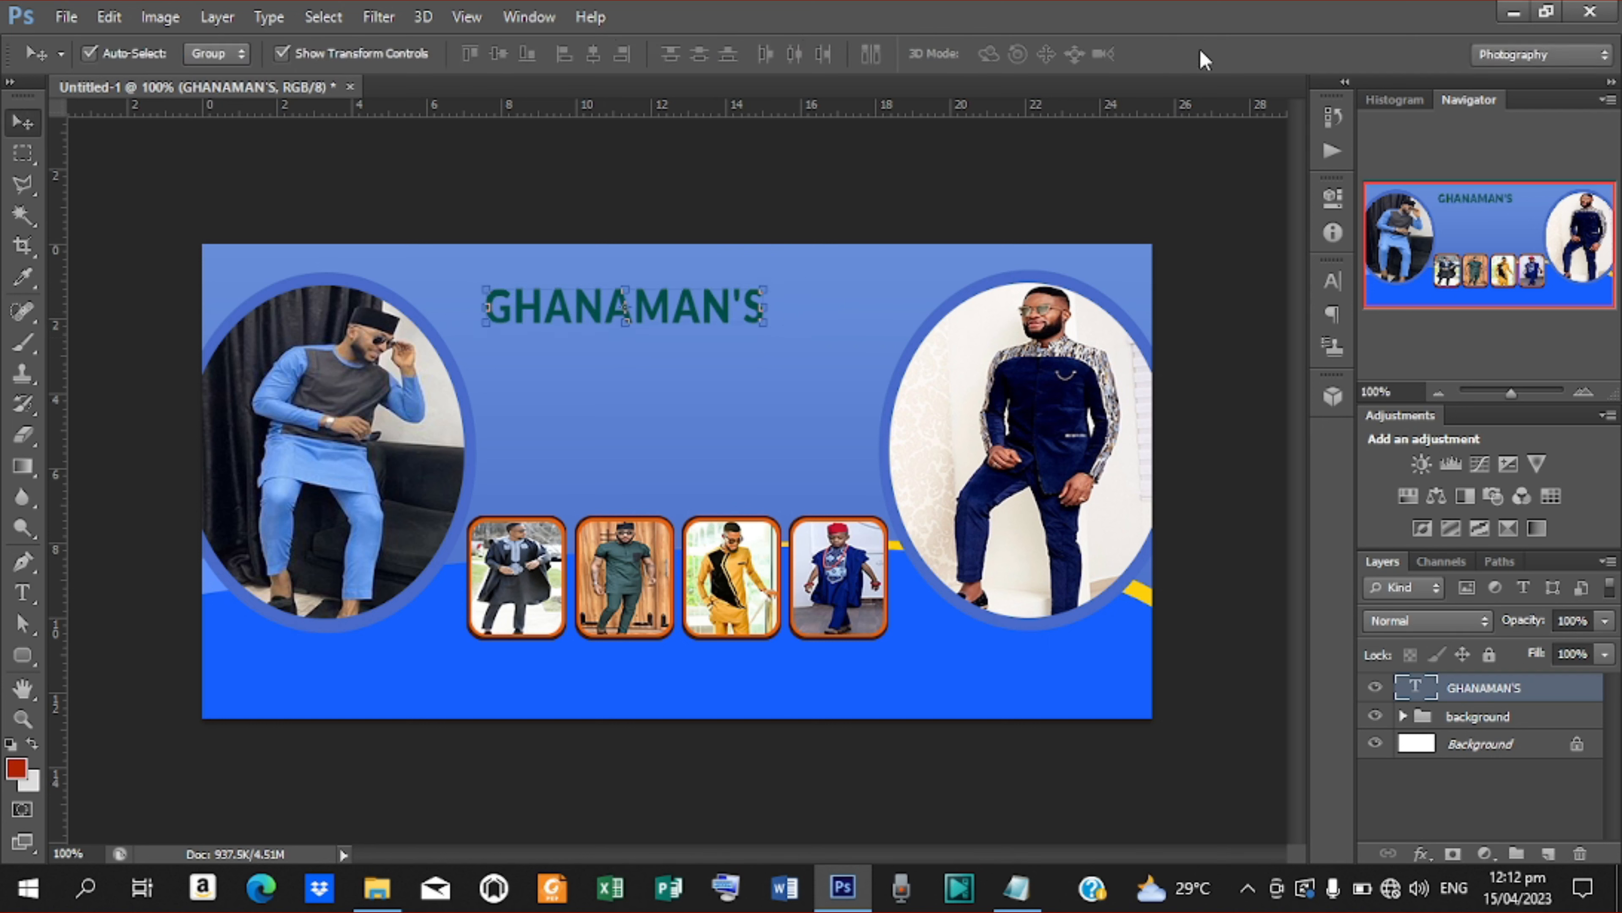
Set the GHANAMAN'S text colour to off-white eaf0f0 and its tracking to 25
{"action": "left_click", "coordinate": [1331, 281]}
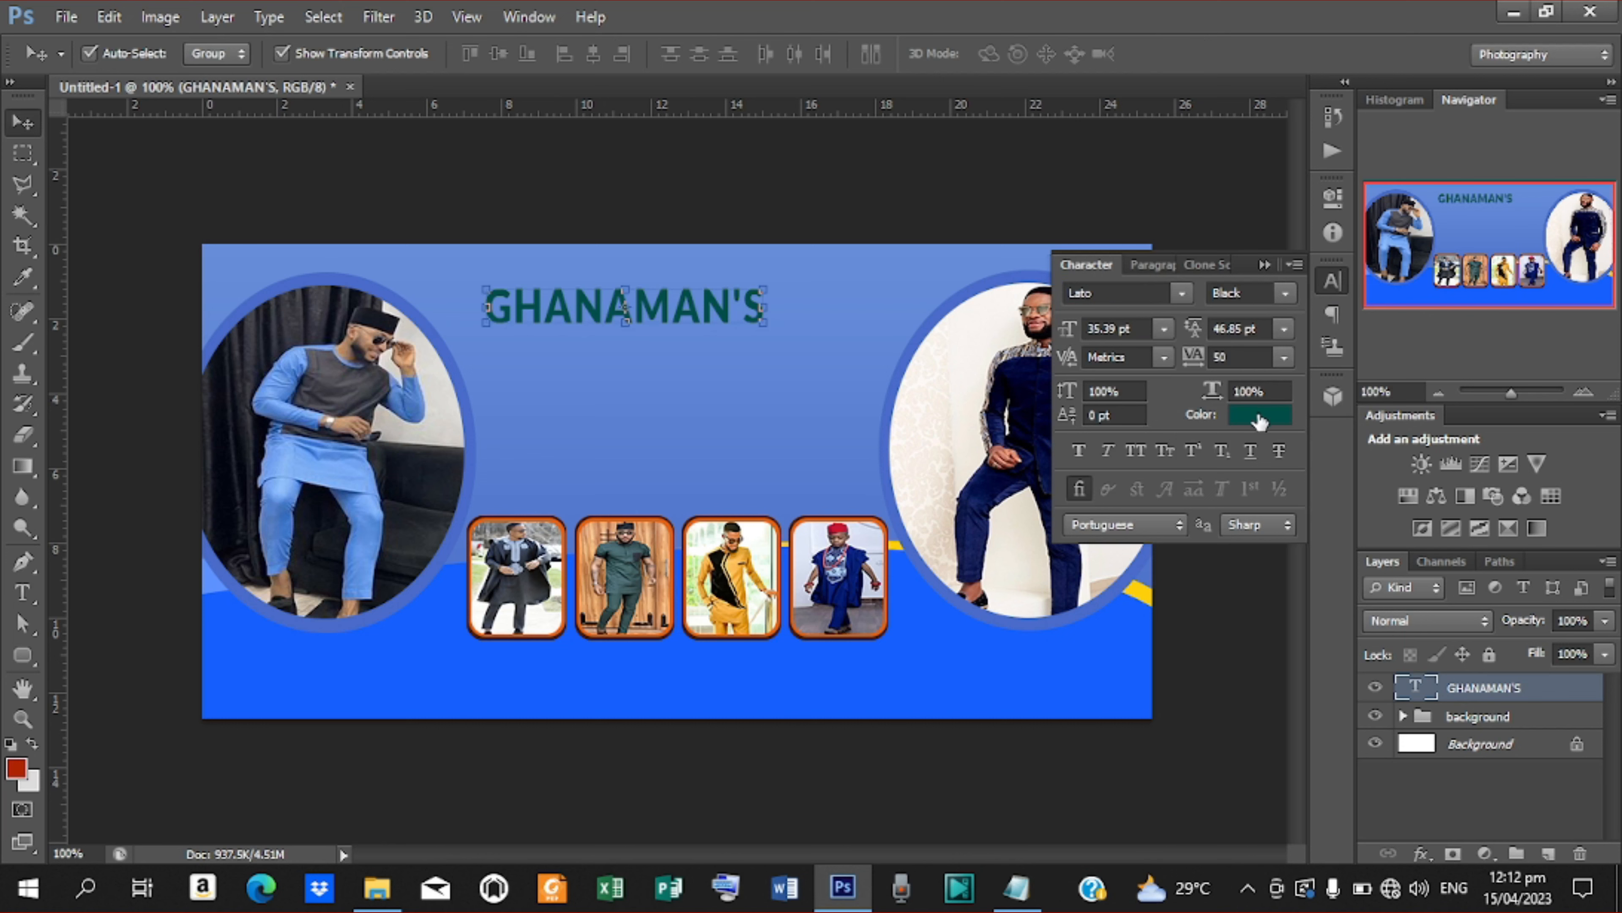
{"action": "left_click", "coordinate": [1259, 414]}
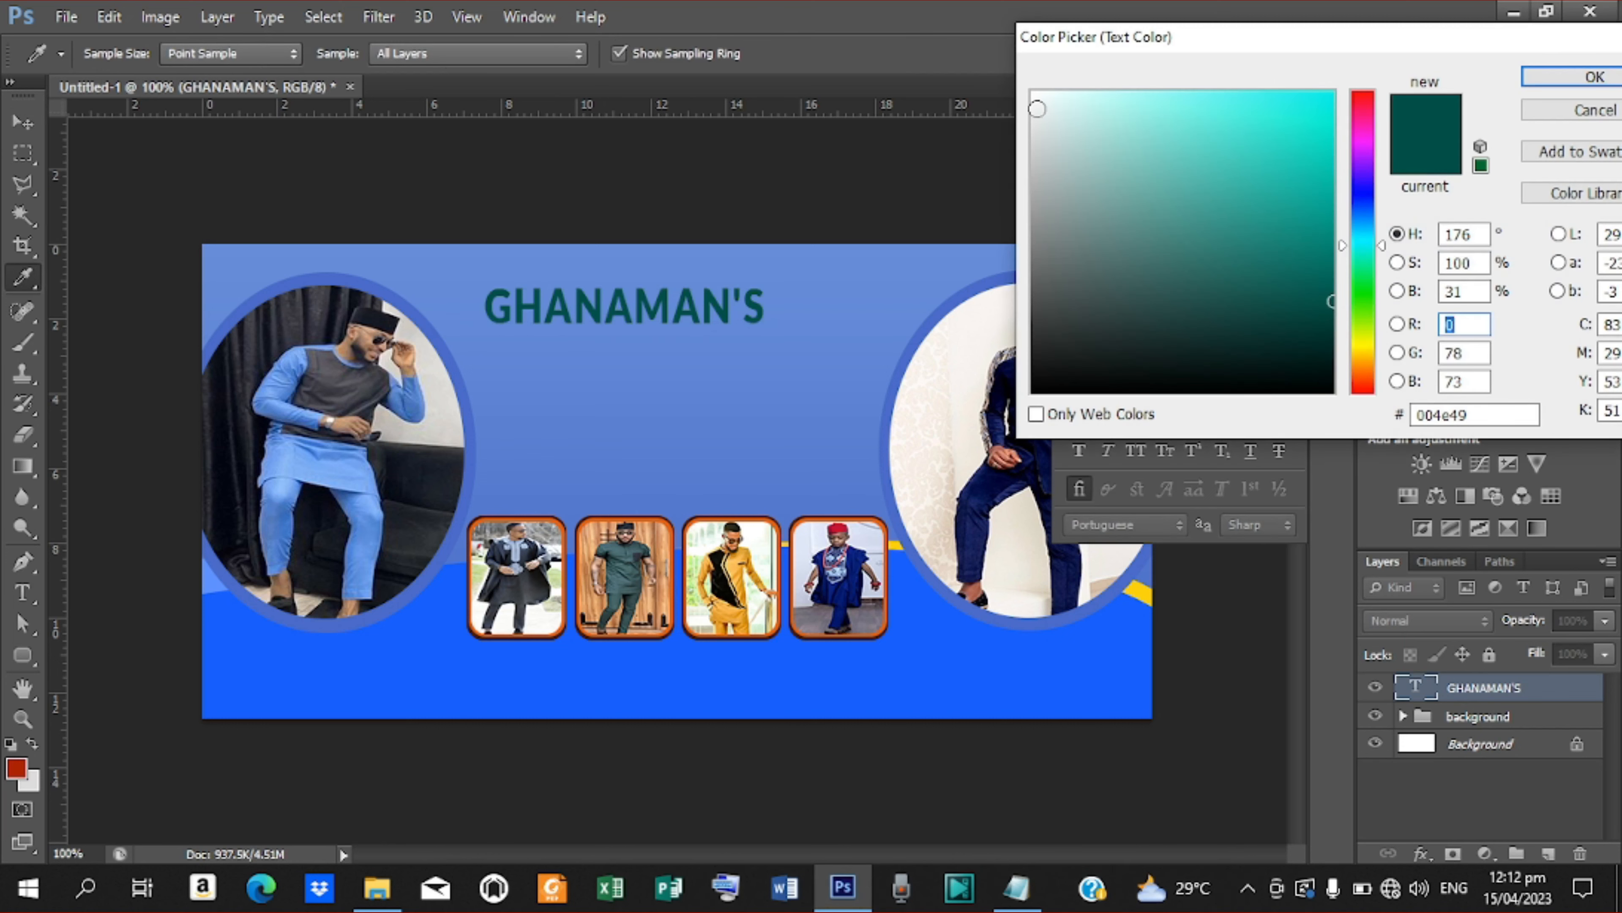
{"action": "left_click", "coordinate": [1038, 108]}
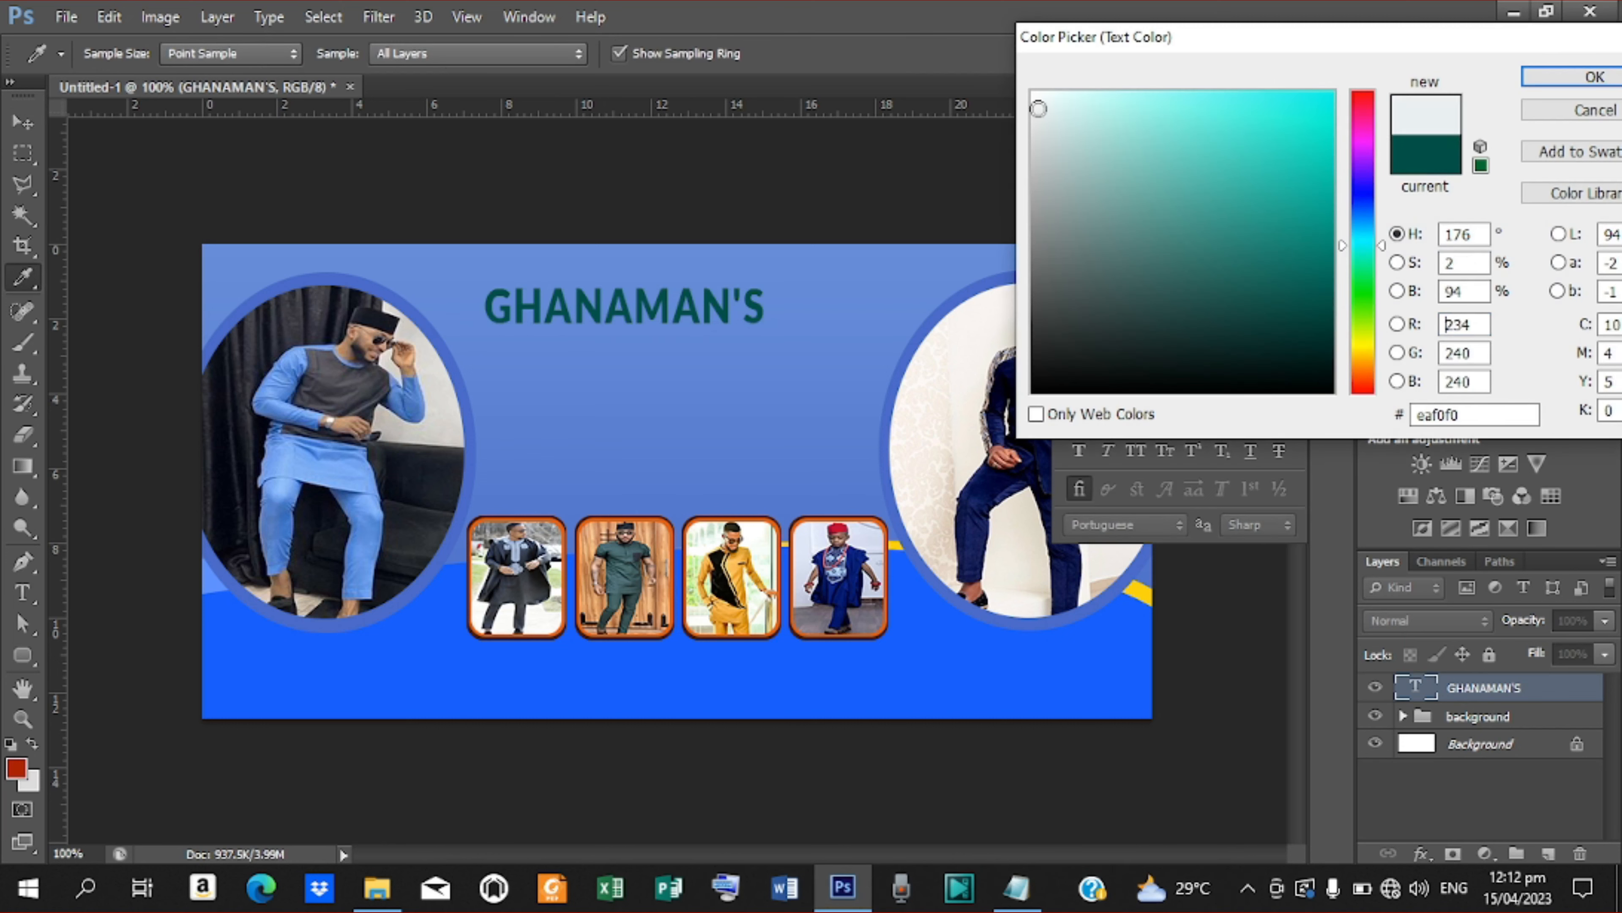
{"action": "left_click", "coordinate": [1532, 82]}
{"action": "left_click", "coordinate": [1284, 358]}
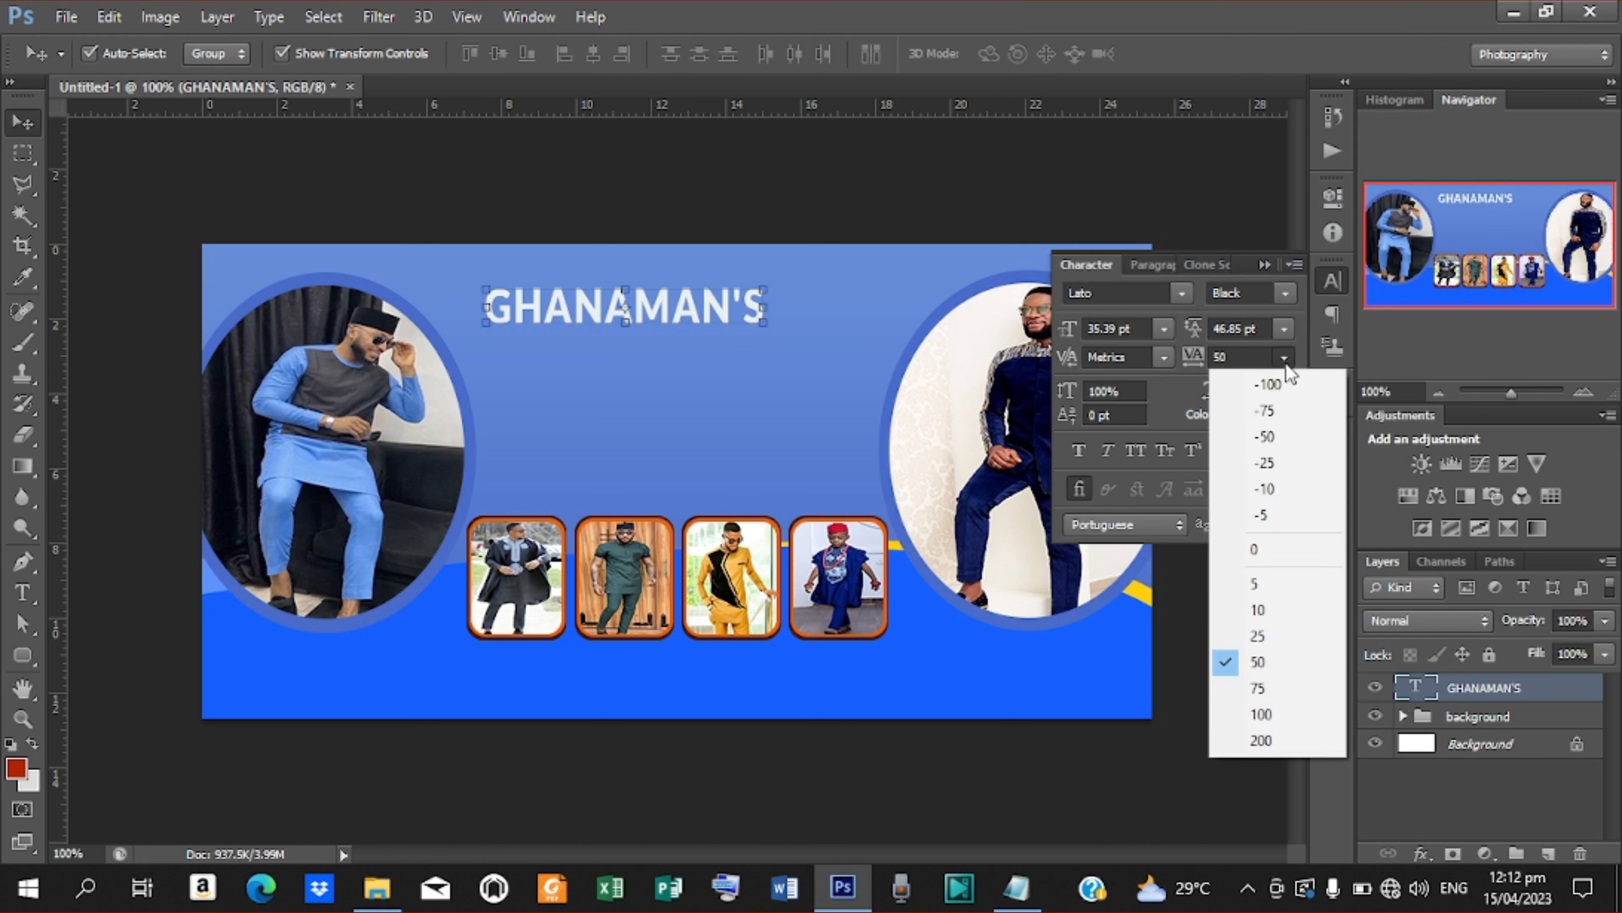
{"action": "left_click", "coordinate": [1257, 638]}
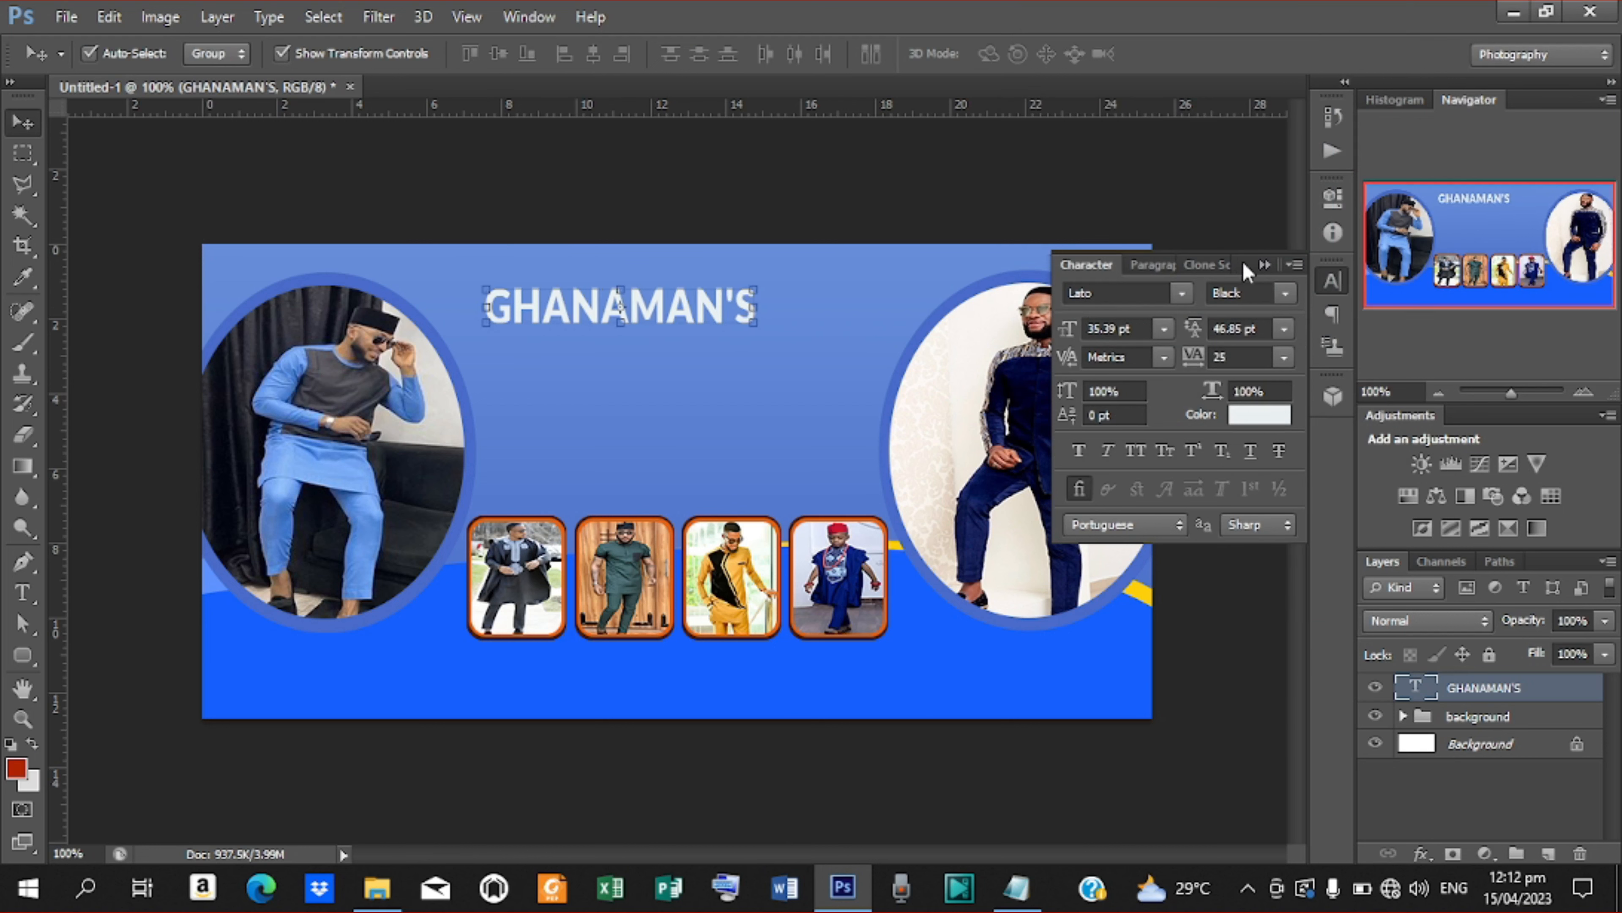
{"action": "left_click", "coordinate": [1265, 266]}
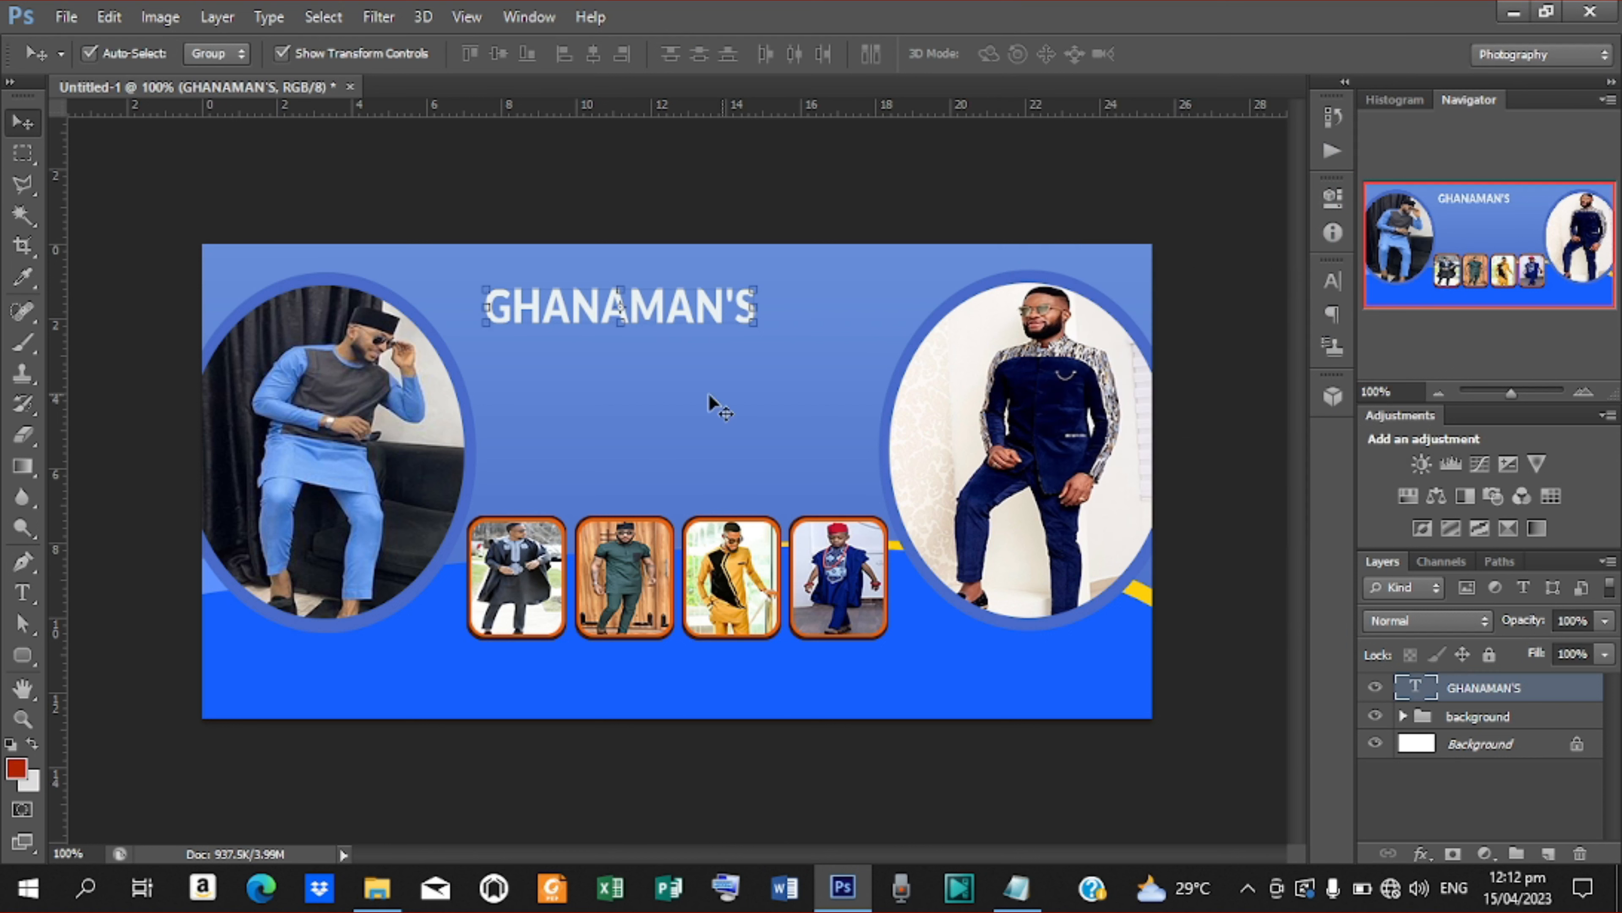
Copy WARE from the business name in the Notepad text file and append it to the GHANAMAN'S text in Photoshop
{"action": "key", "text": "t"}
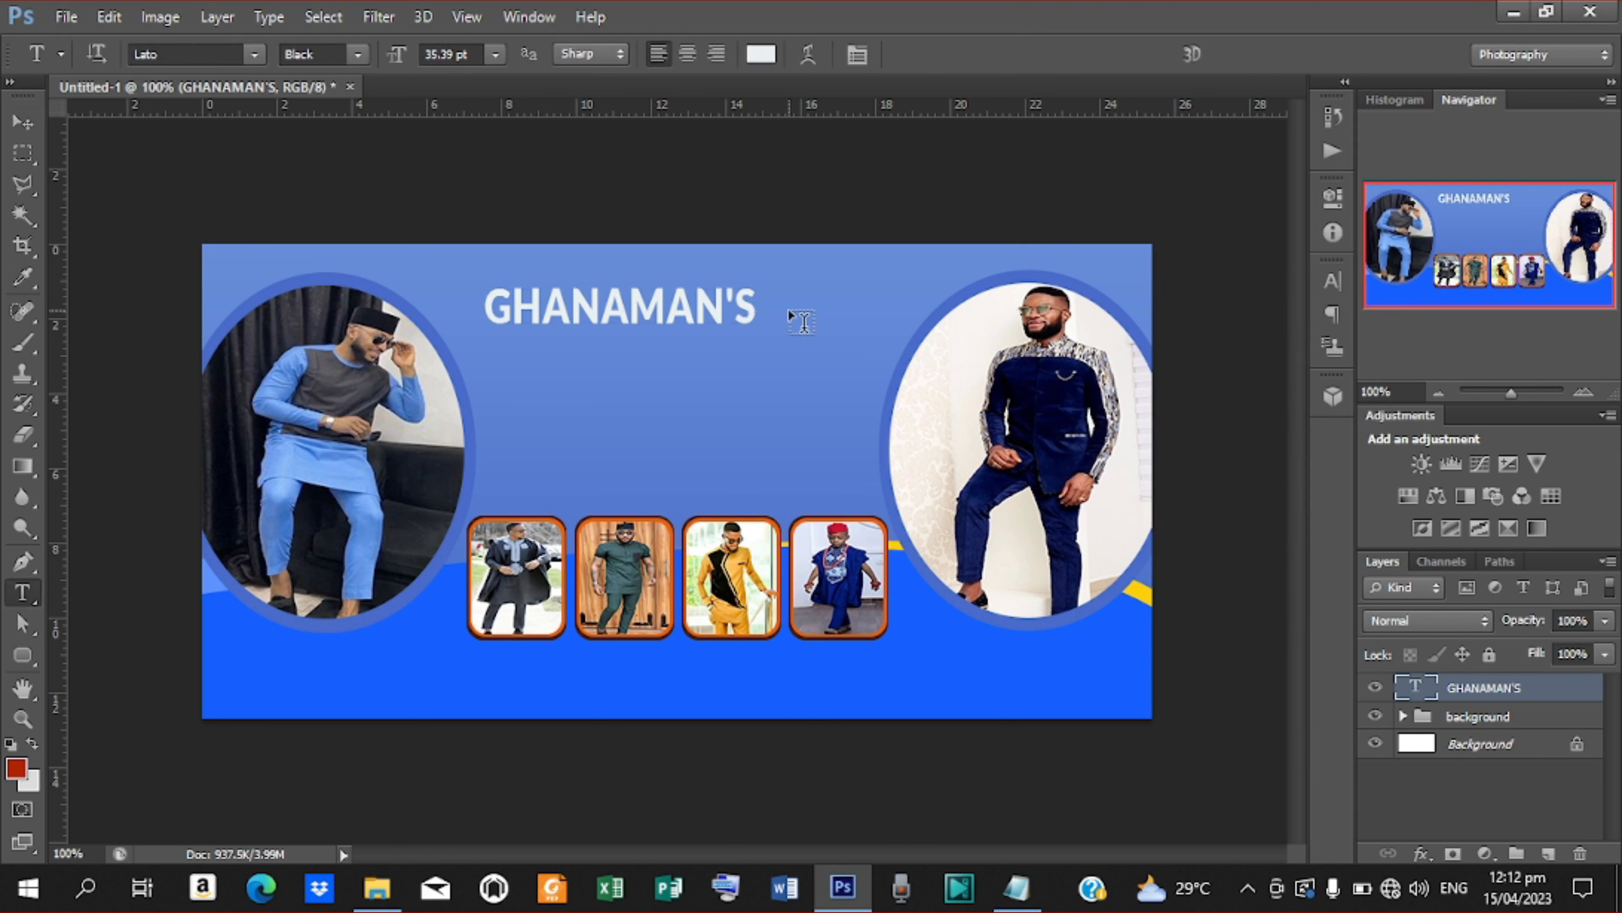
{"action": "left_click", "coordinate": [756, 311]}
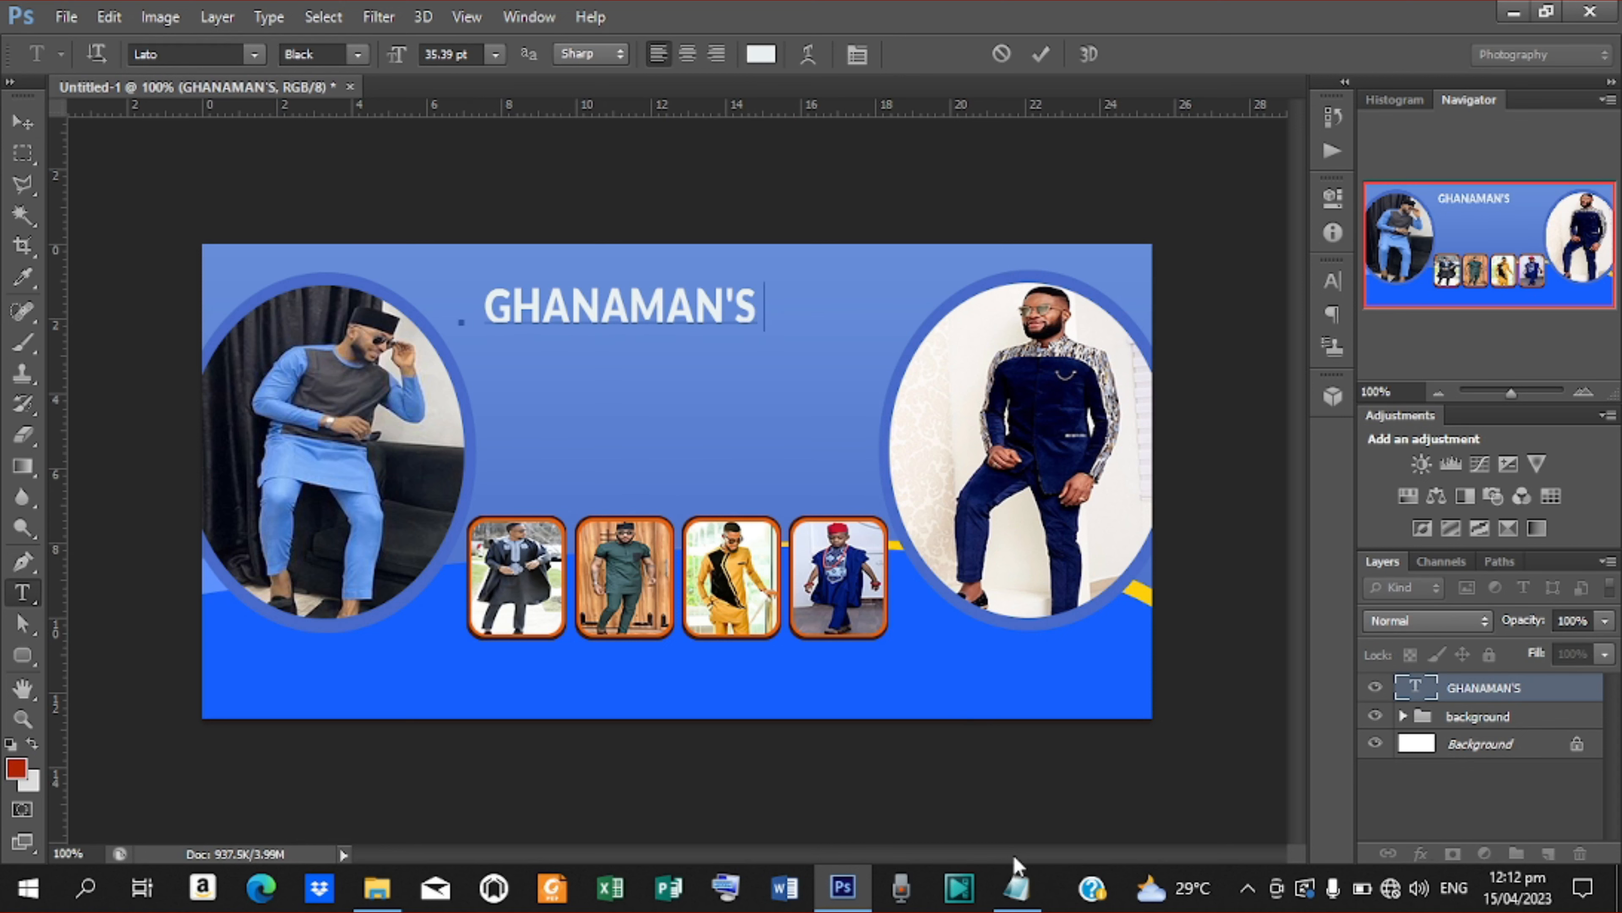
{"action": "left_click", "coordinate": [1016, 887]}
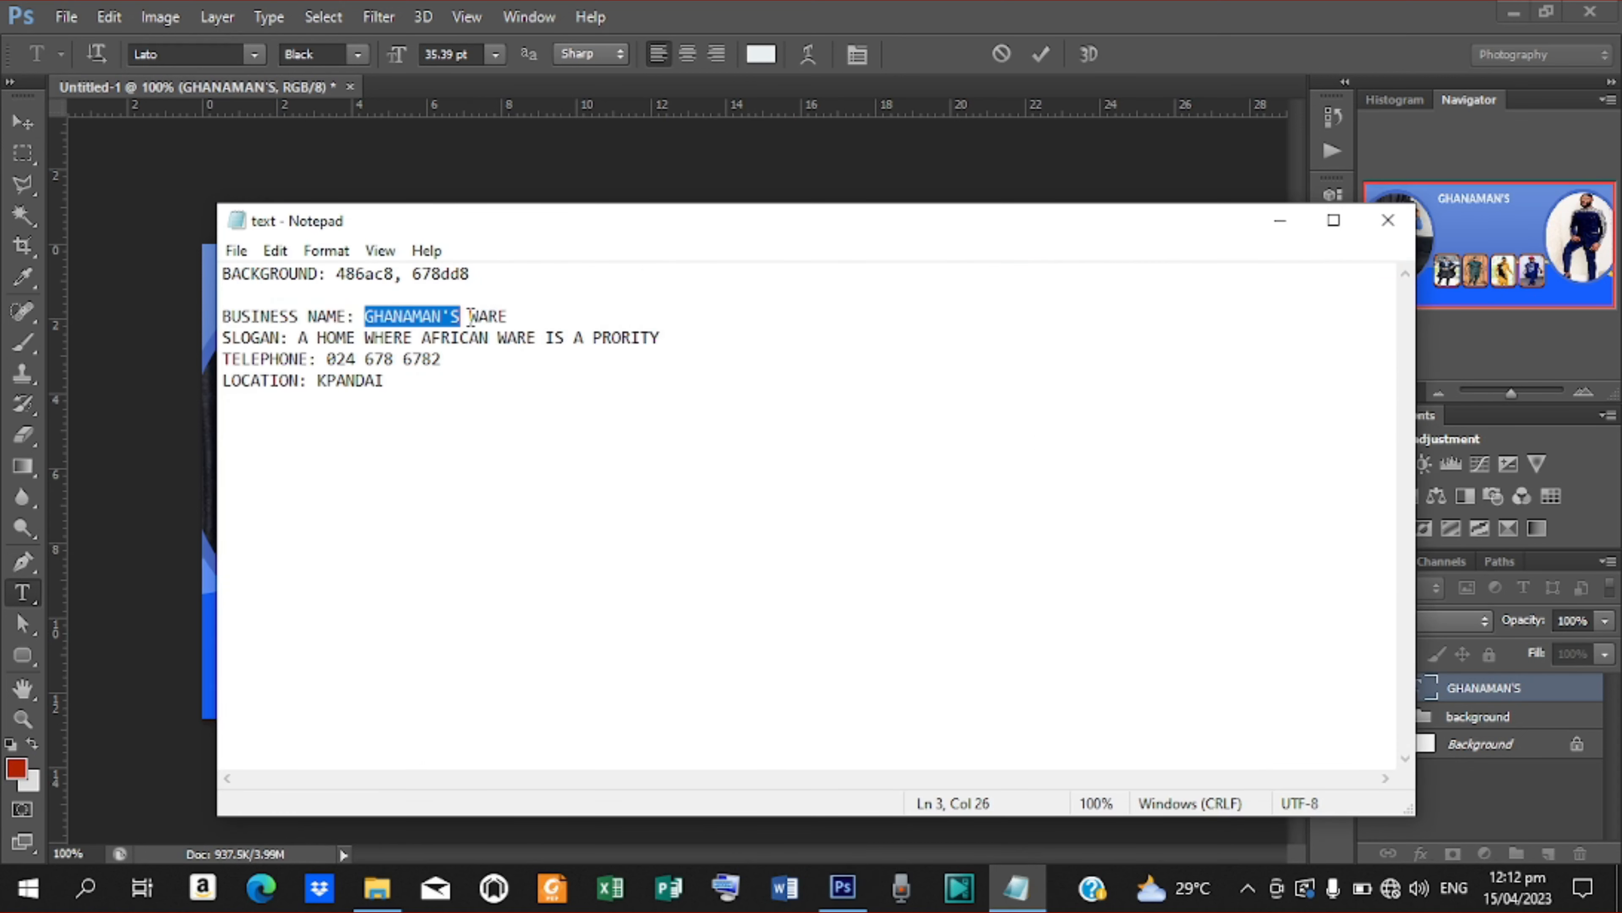
{"action": "left_click_drag", "start_coordinate": [471, 315], "coordinate": [511, 316]}
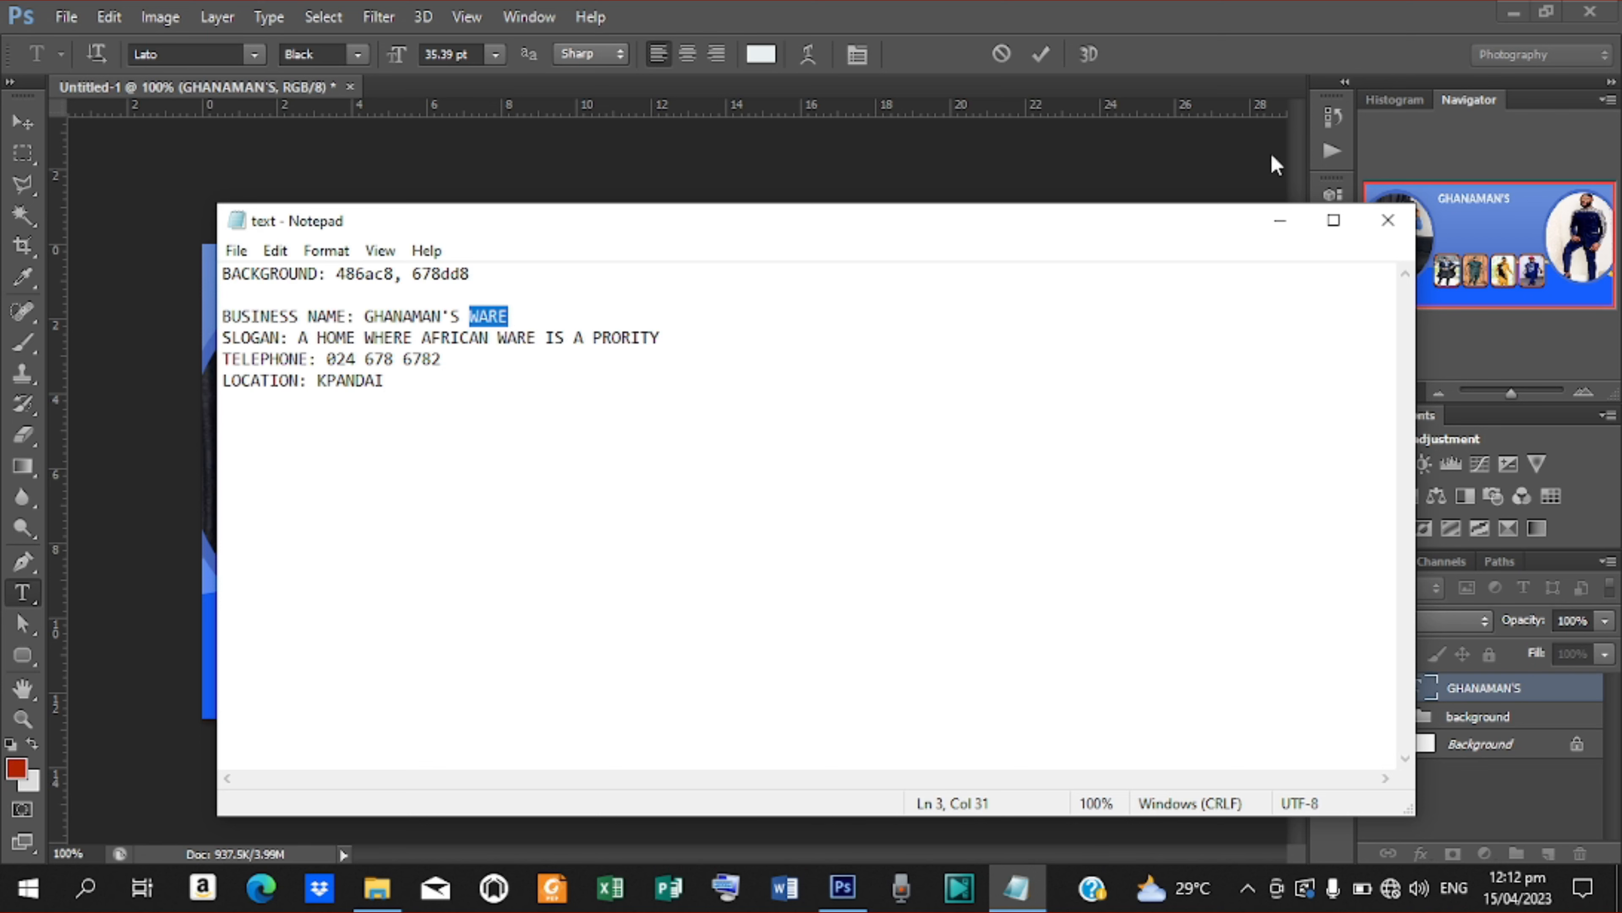
{"action": "left_click", "coordinate": [770, 310]}
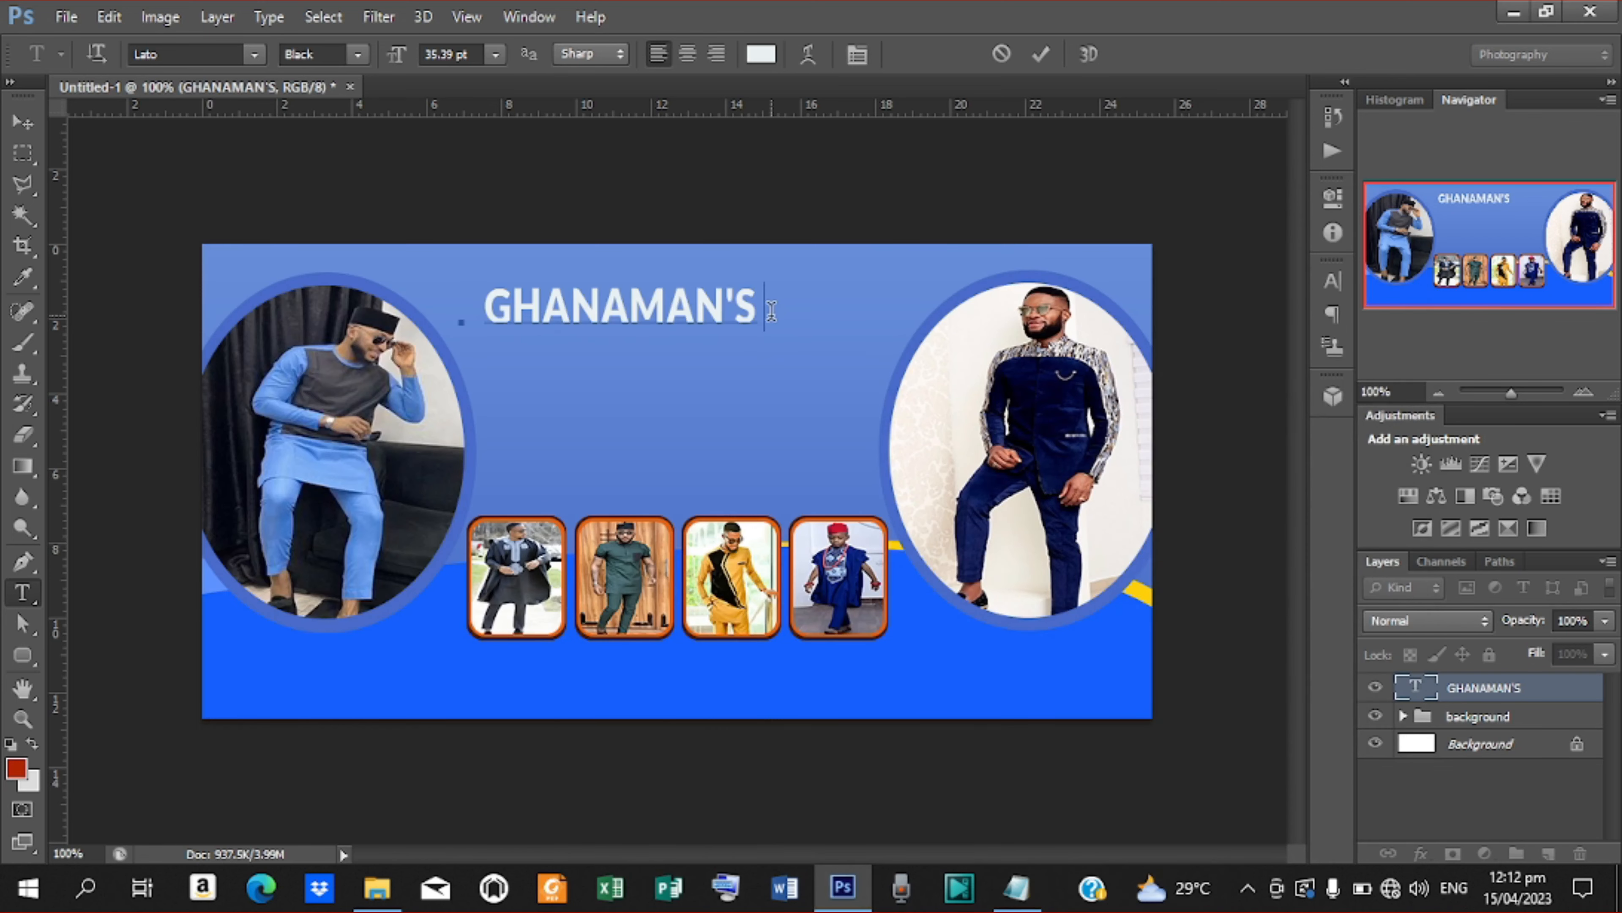
{"action": "type", "text": "WARE"}
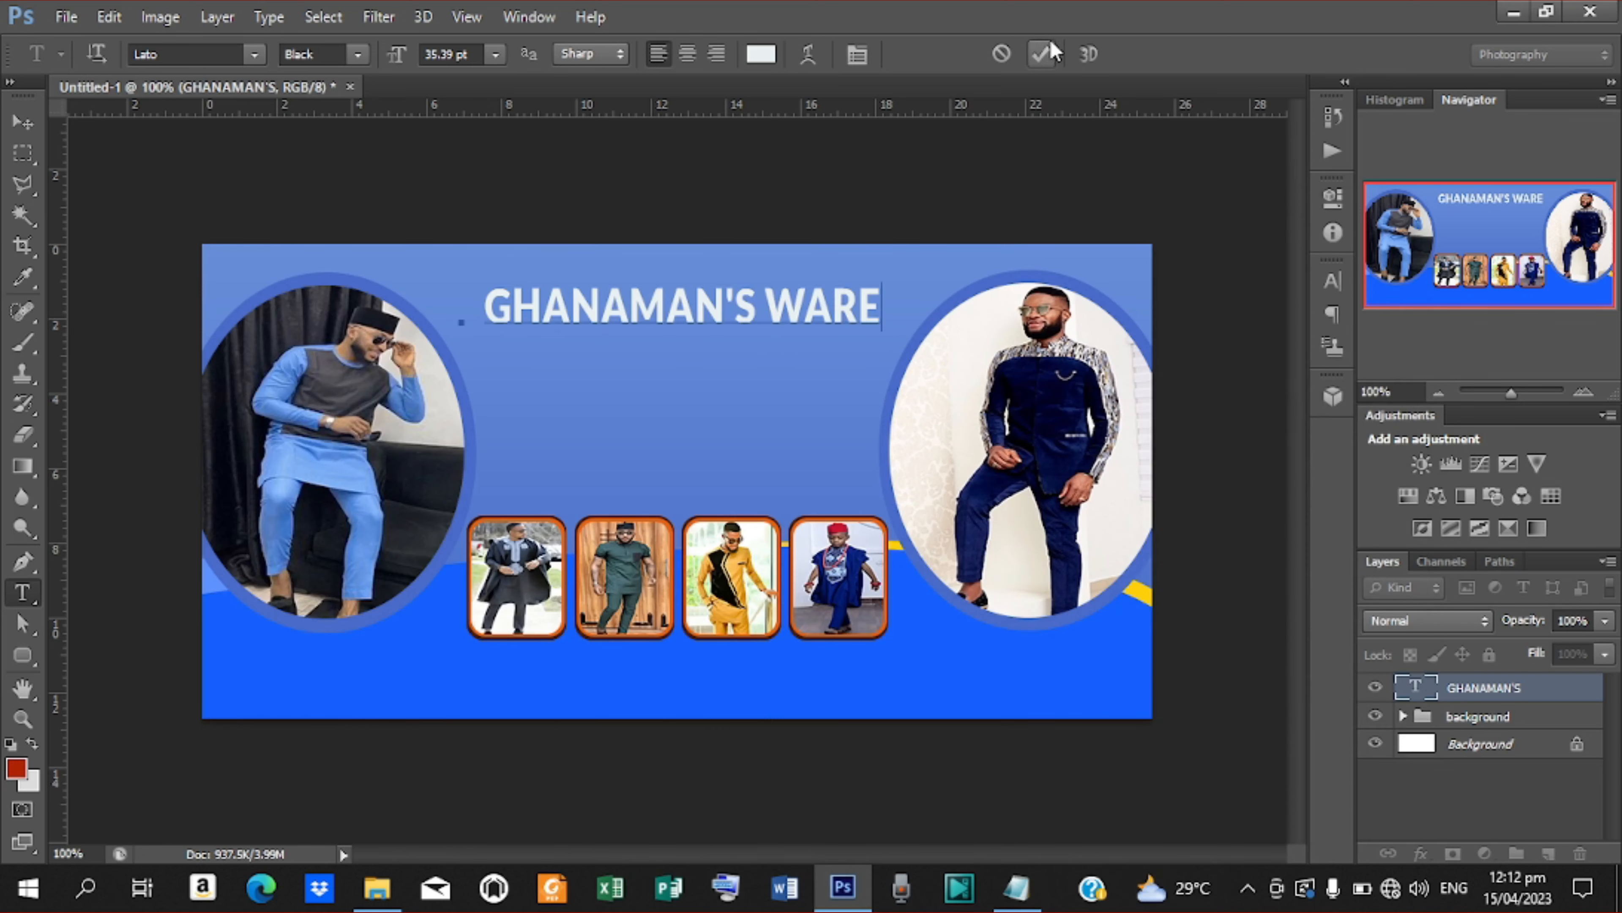
{"action": "left_click", "coordinate": [1044, 51]}
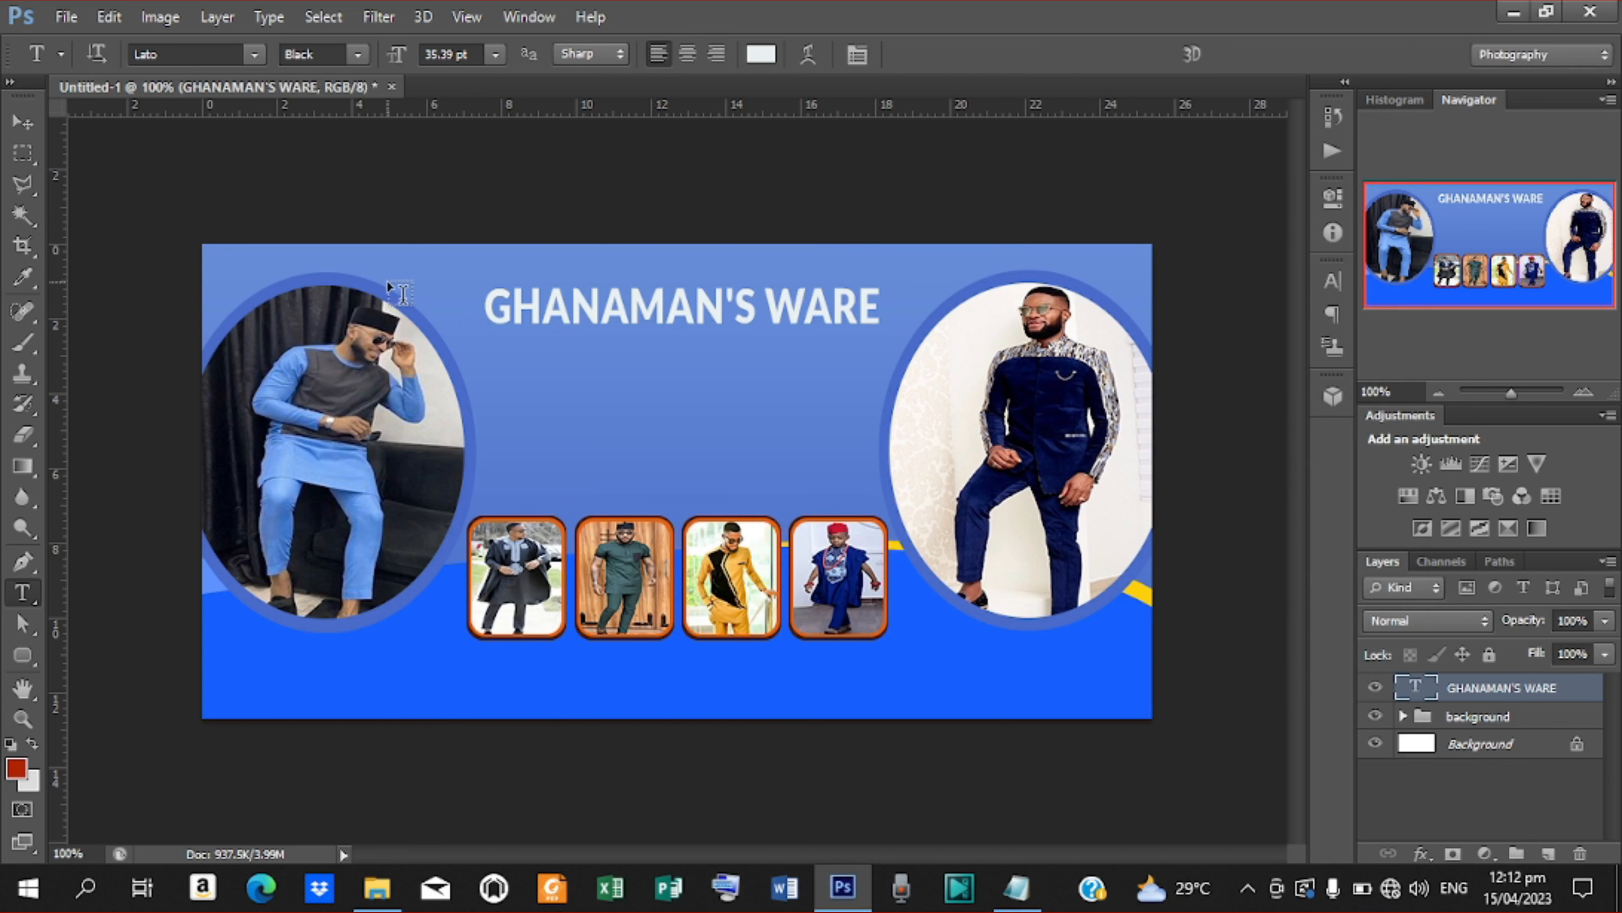
Scale the GHANAMAN'S WARE title to about 90% and centre it horizontally on the canvas
{"action": "left_click", "coordinate": [22, 122]}
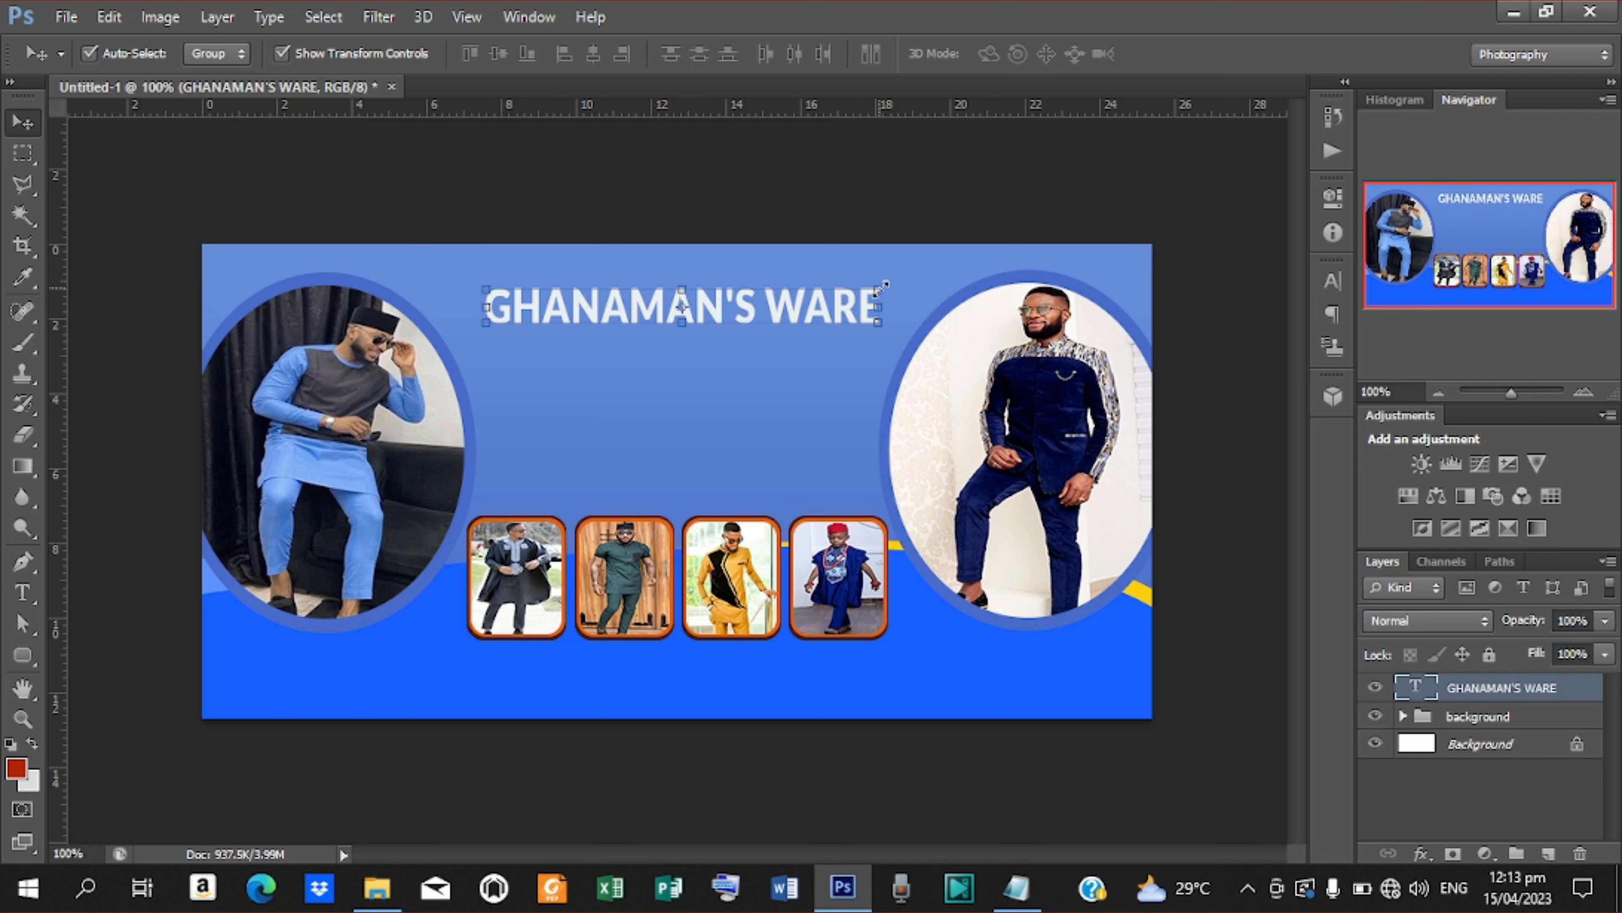
{"action": "left_click_drag", "start_coordinate": [883, 285], "coordinate": [805, 307]}
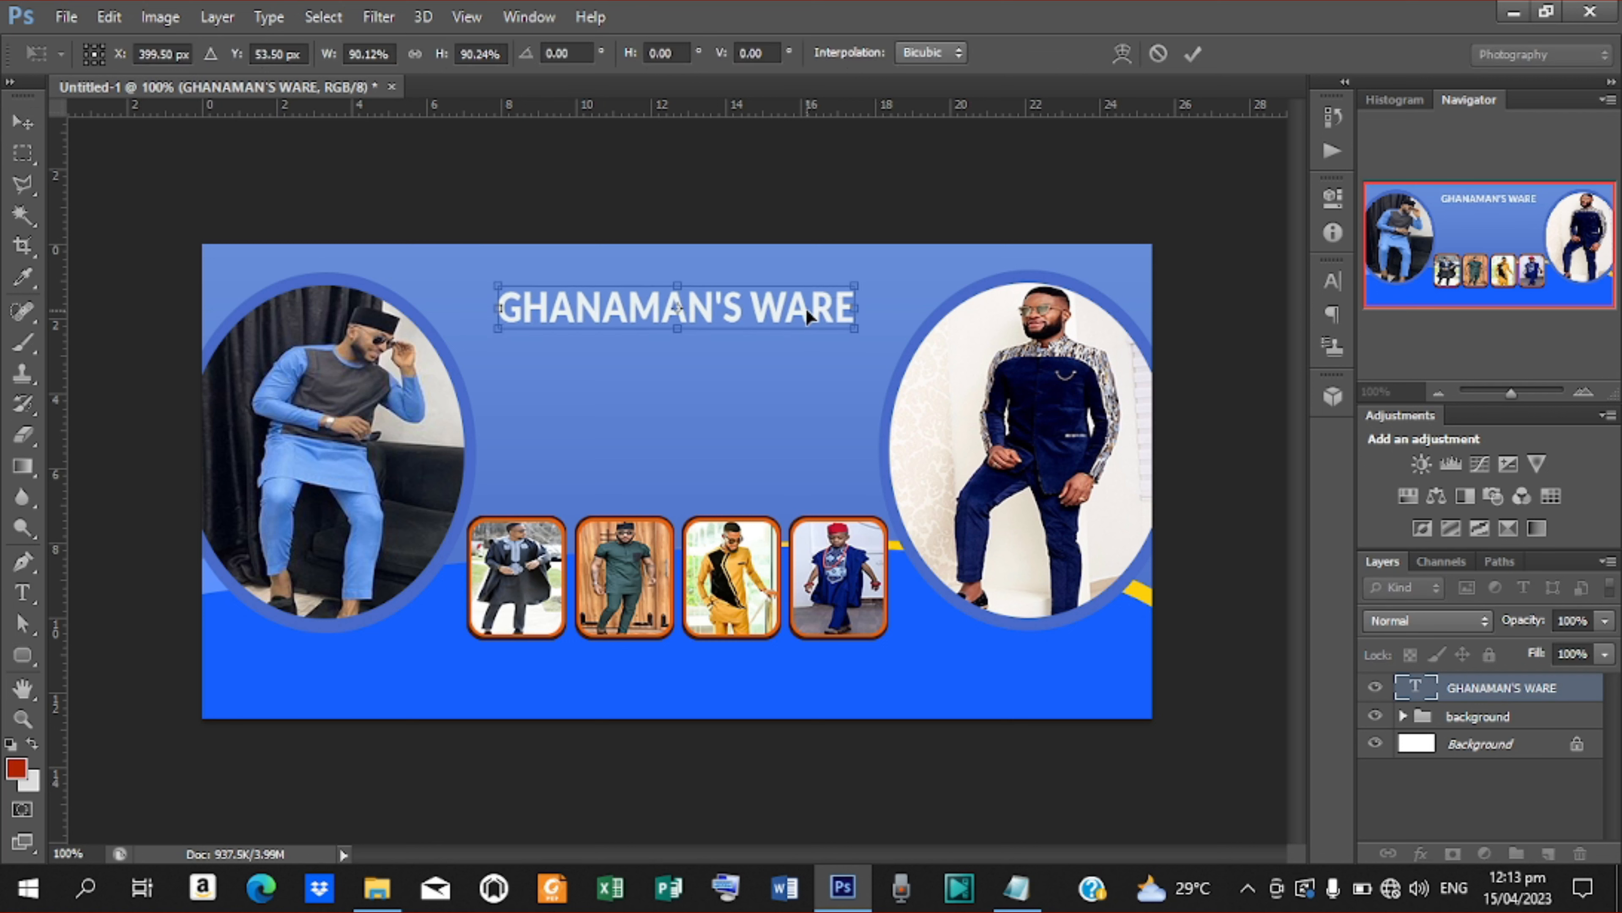
{"action": "key", "text": "Return"}
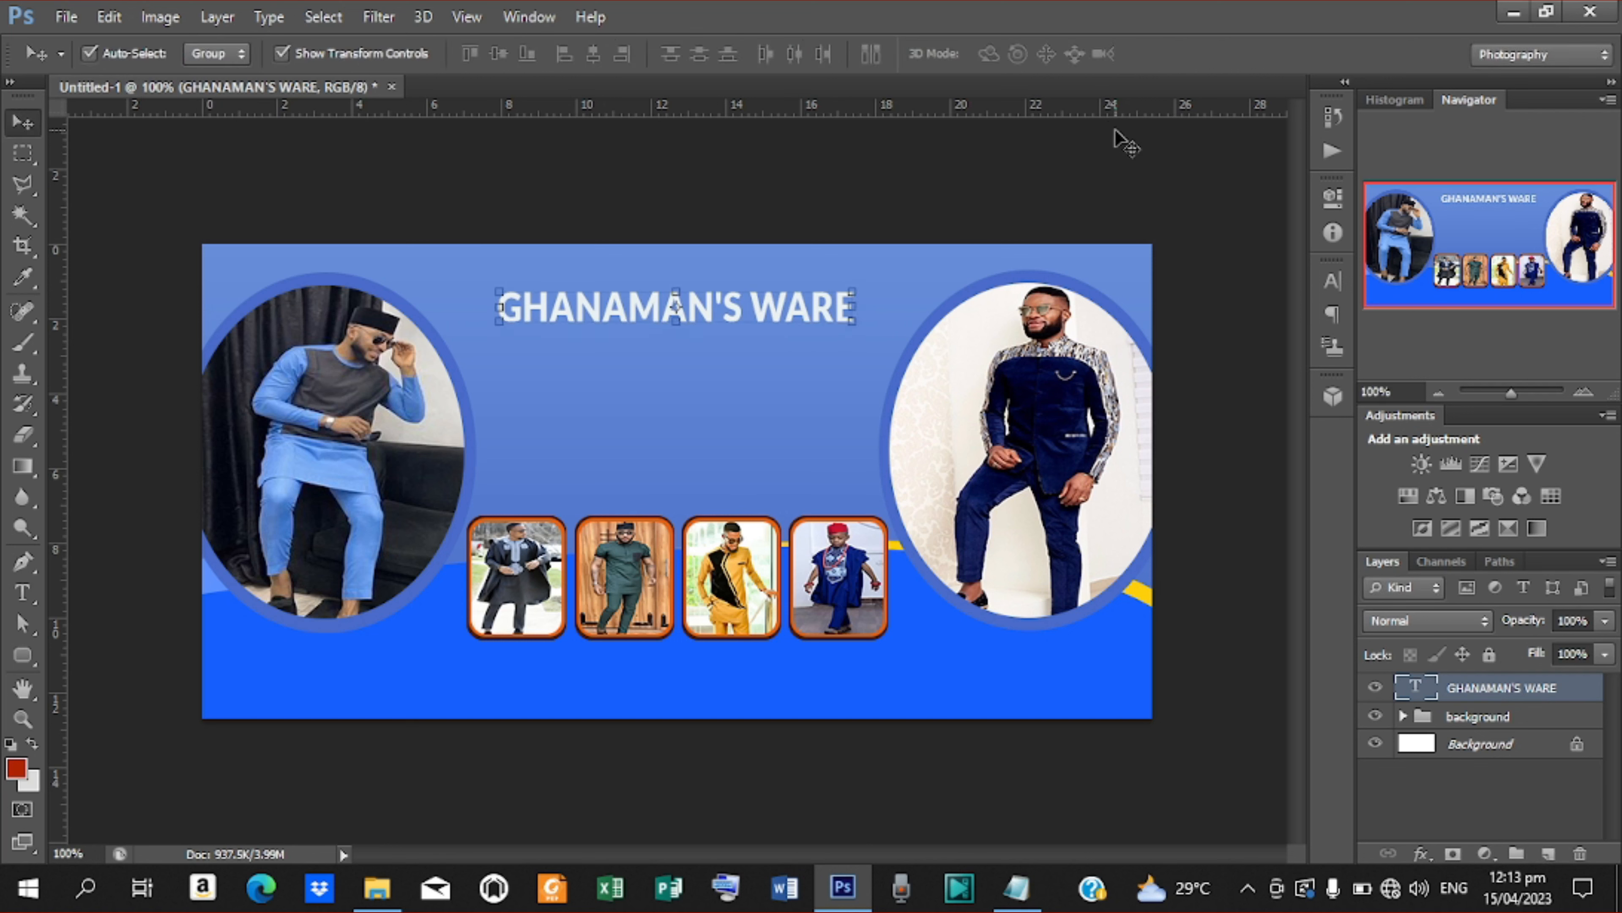
{"action": "key", "text": "ctrl+a"}
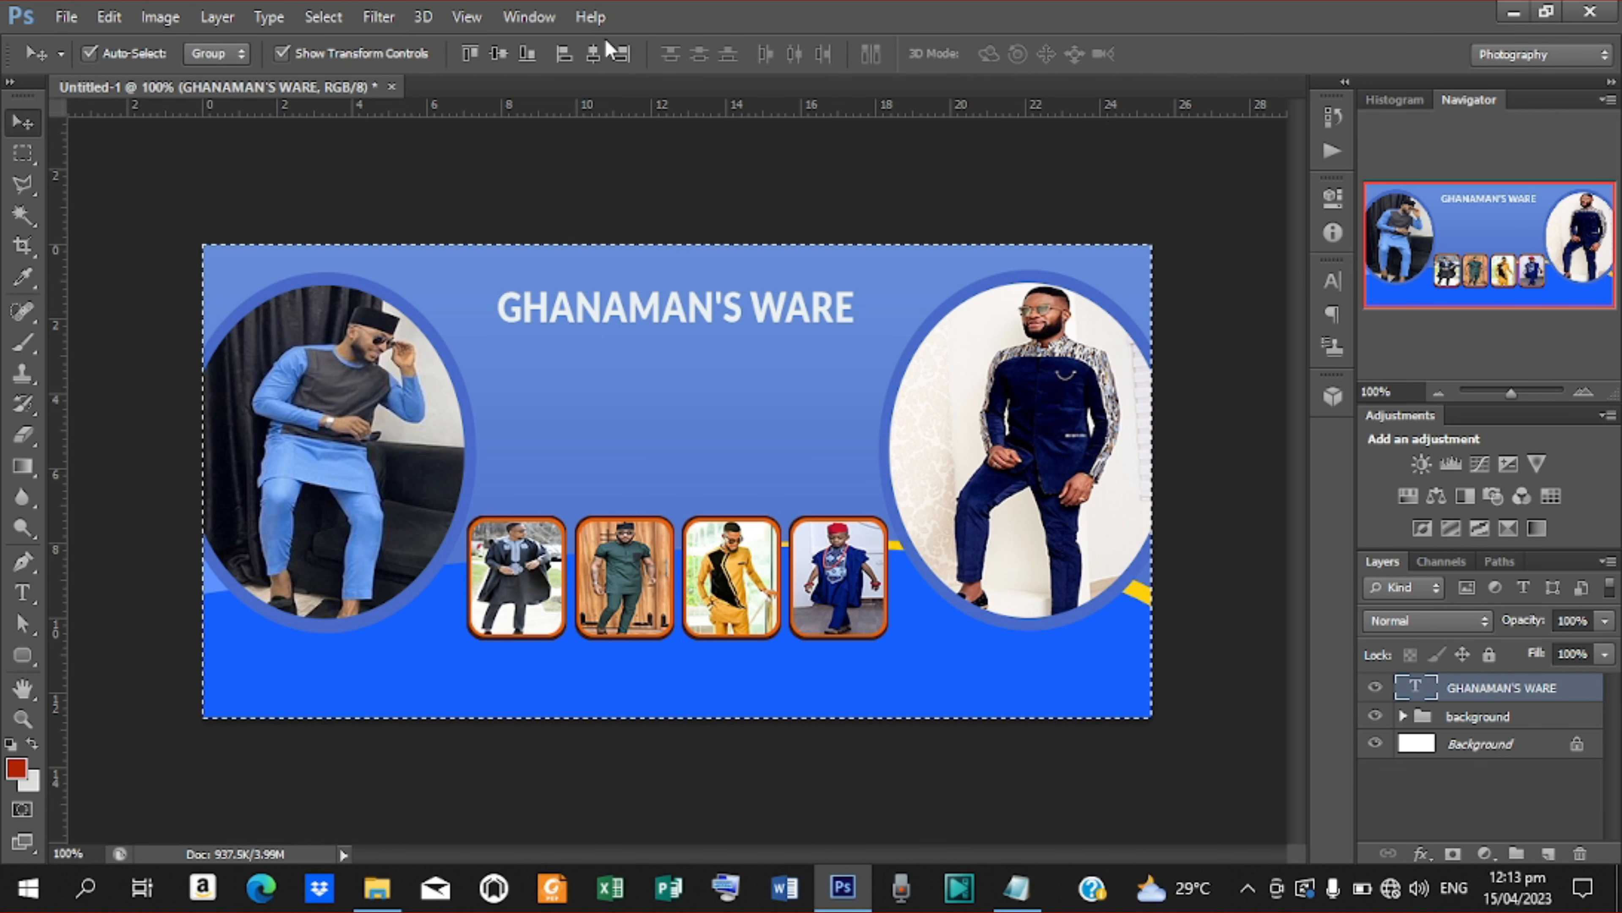
{"action": "left_click", "coordinate": [595, 44]}
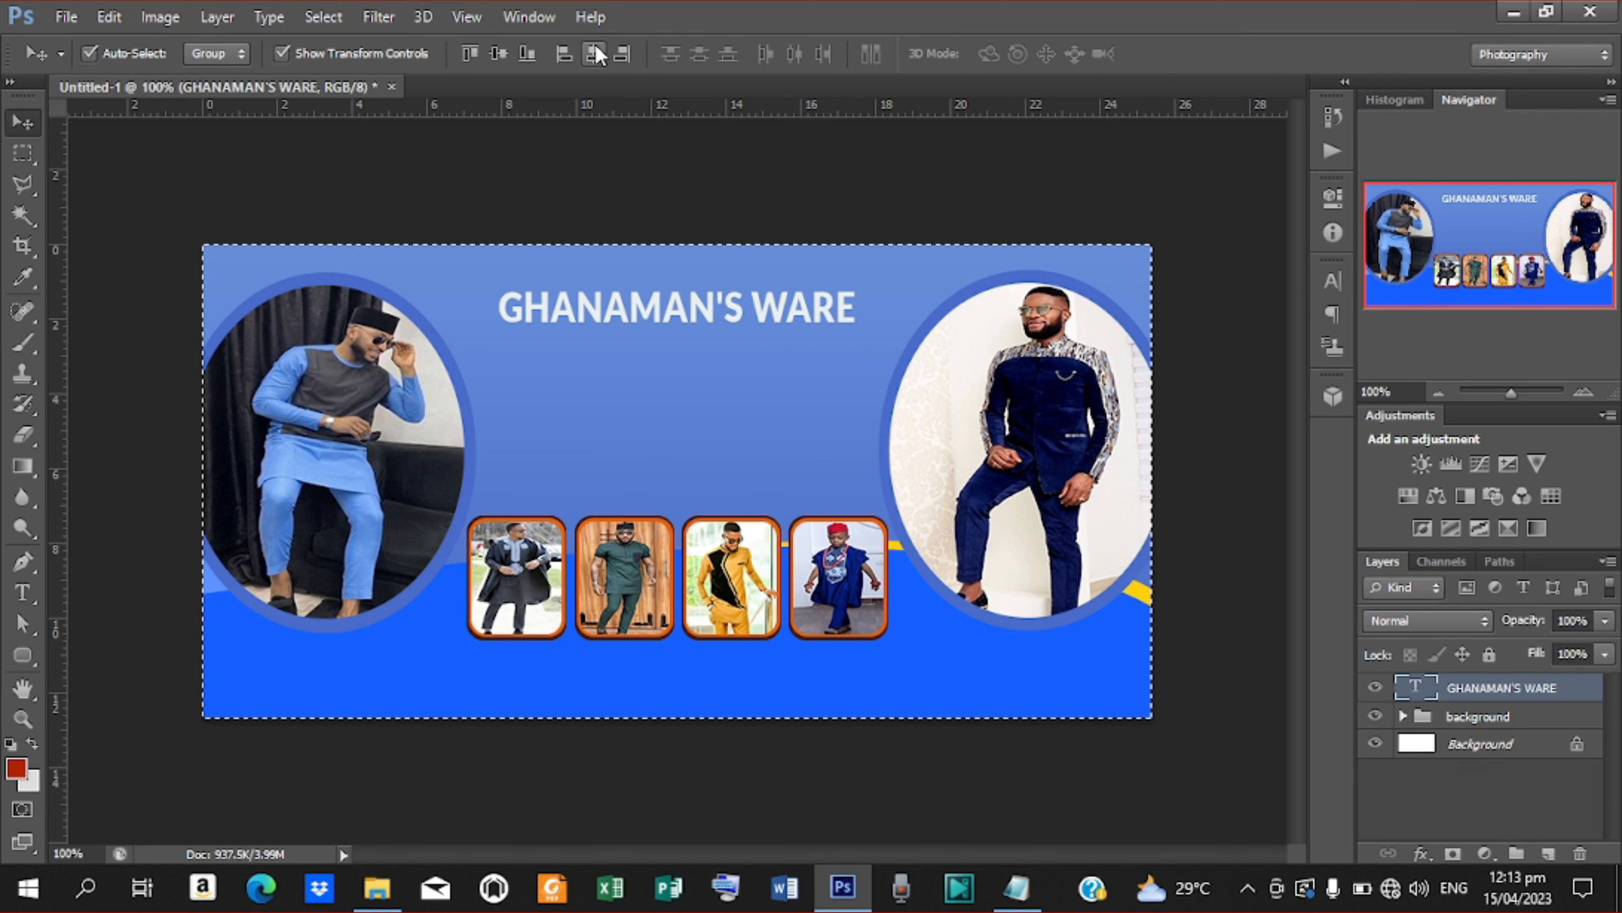
{"action": "key", "text": "ctrl+d"}
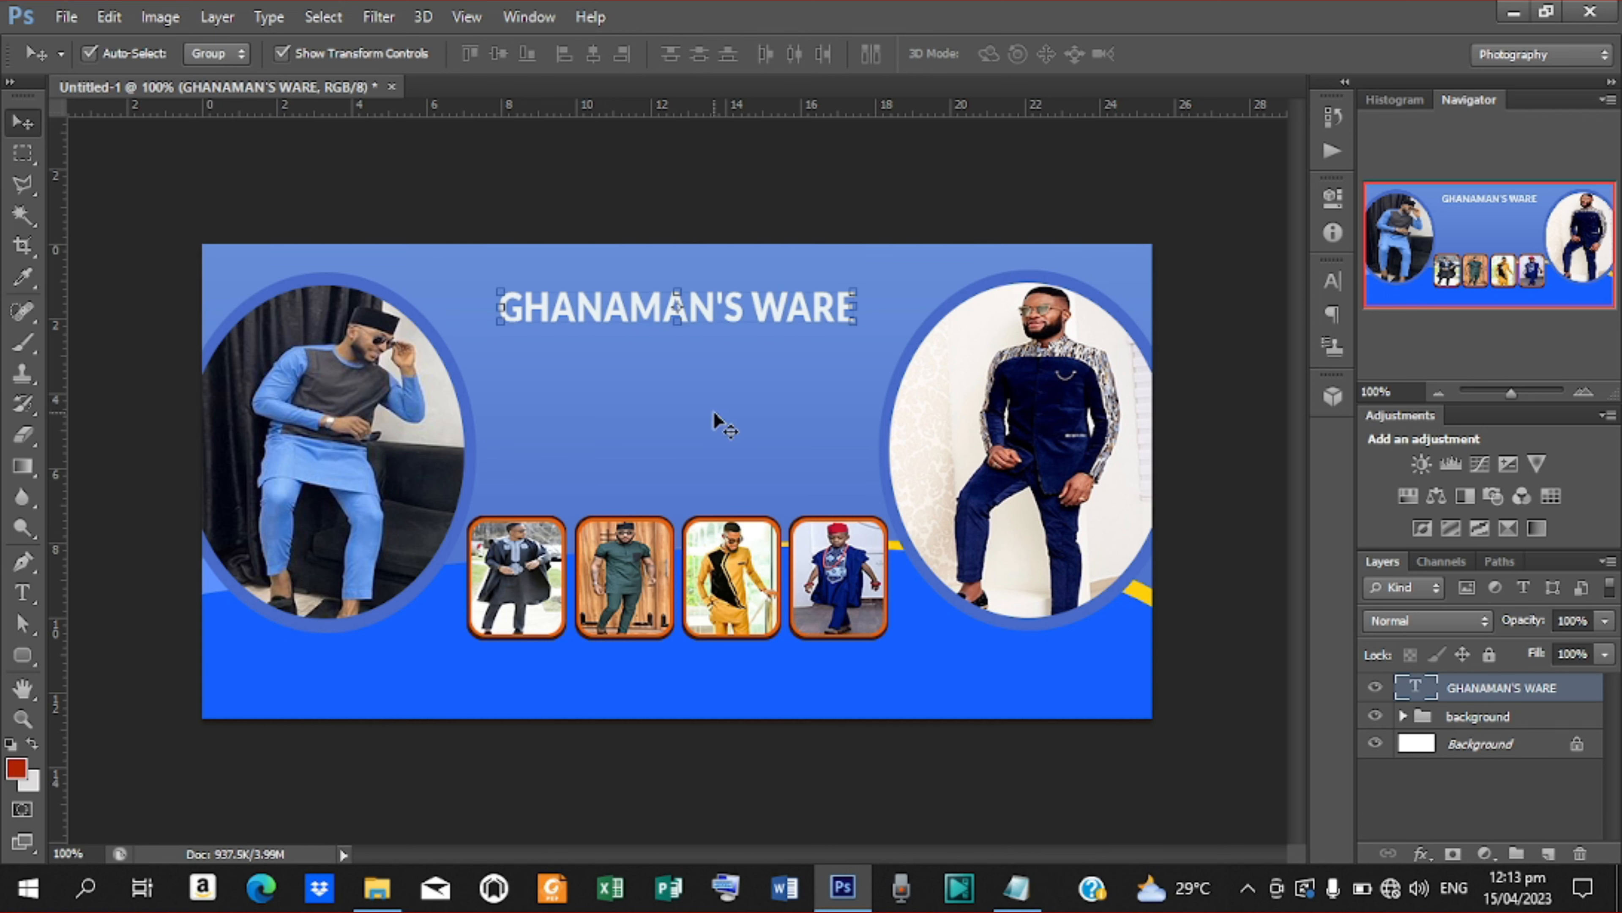
Nudge the GHANAMAN'S WARE title slightly closer to the banner's upper edge
{"action": "key", "text": "Up"}
{"action": "key", "text": "Up"}
{"action": "key", "text": "Up"}
{"action": "key", "text": "Up"}
{"action": "key", "text": "Up"}
{"action": "key", "text": "Up"}
{"action": "key", "text": "Up"}
{"action": "key", "text": "Up"}
{"action": "key", "text": "Up"}
{"action": "key", "text": "Up"}
{"action": "key", "text": "Up"}
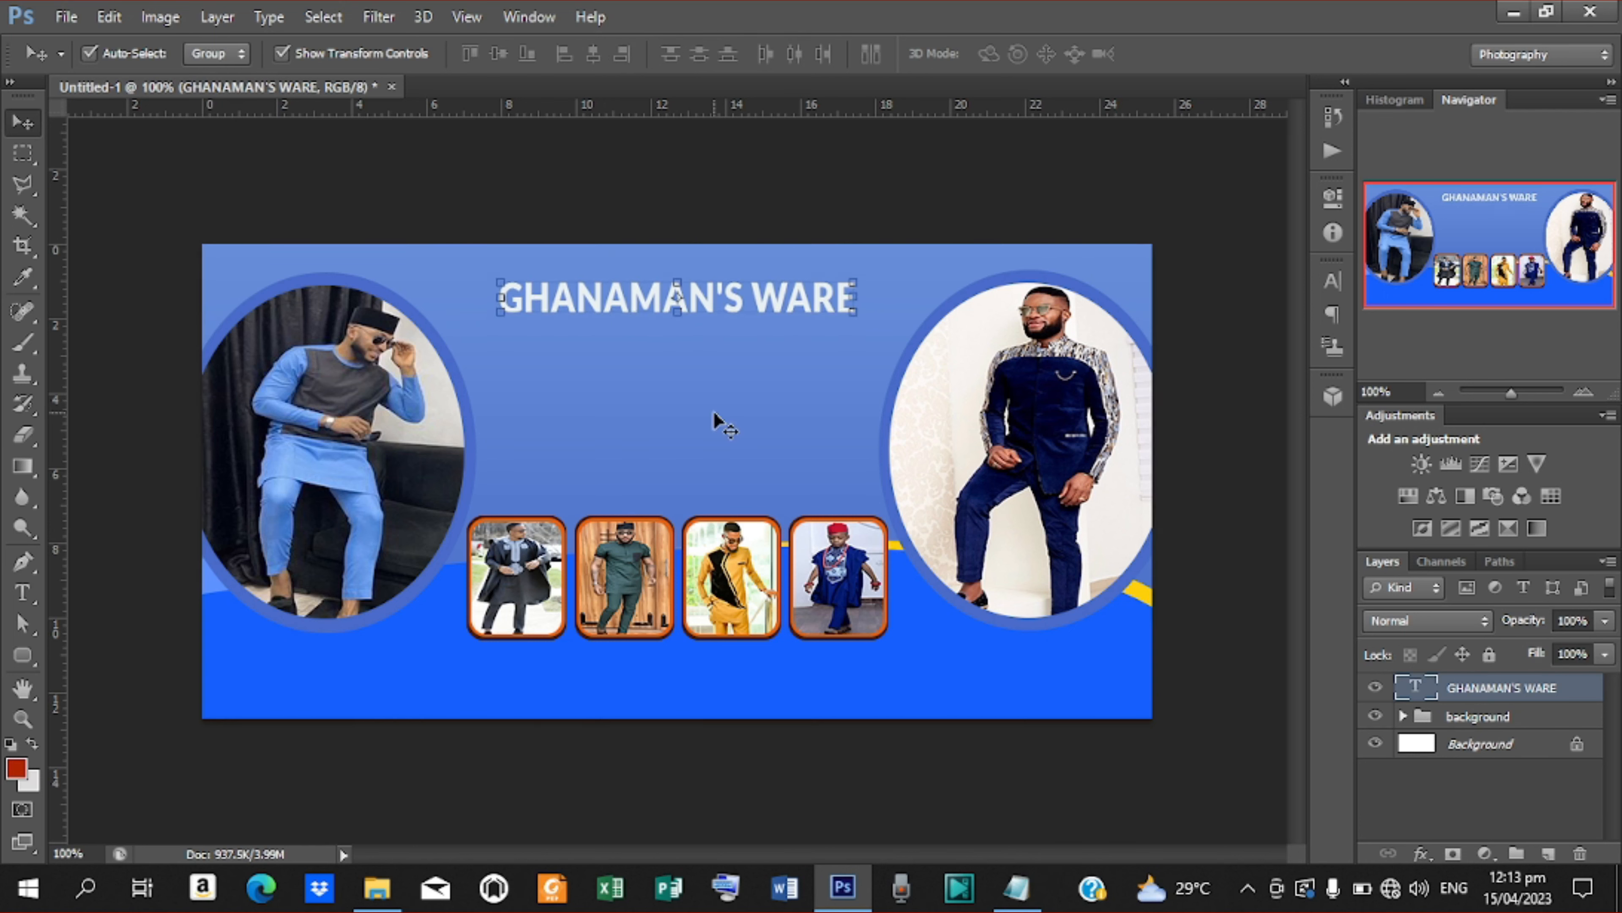
{"action": "key", "text": "Down"}
{"action": "key", "text": "Down"}
{"action": "key", "text": "Down"}
{"action": "key", "text": "Down"}
{"action": "key", "text": "Down"}
{"action": "key", "text": "Down"}
{"action": "key", "text": "Down"}
{"action": "key", "text": "Down"}
{"action": "key", "text": "Down"}
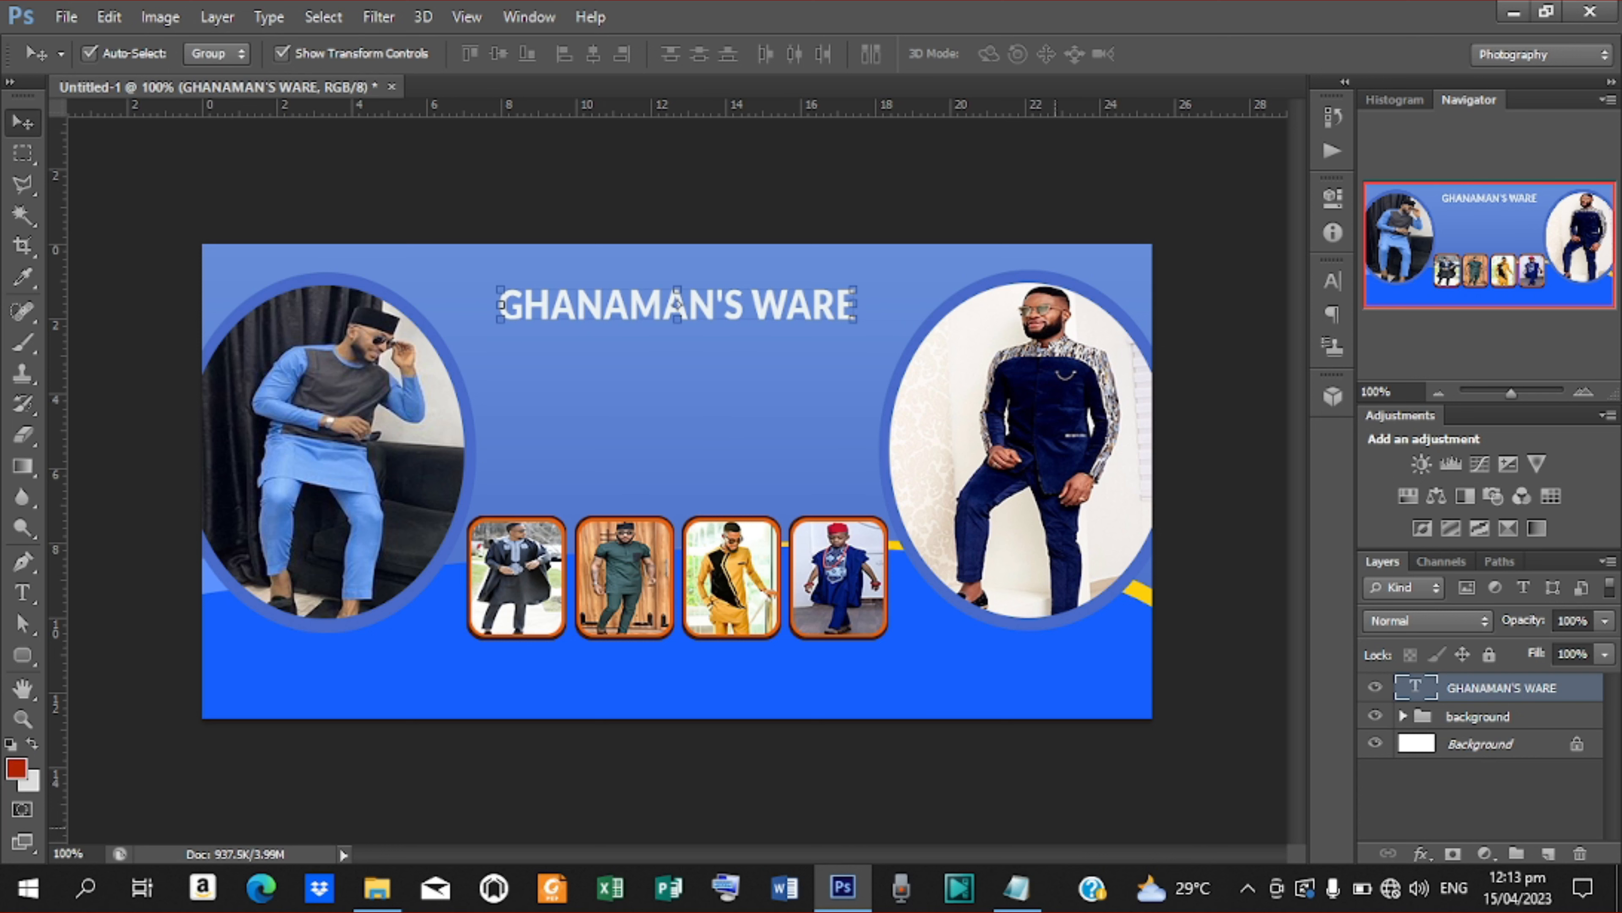
Add a Gradient Overlay to the GHANAMAN'S WARE text layer and open its gradient for editing
{"action": "right_click", "coordinate": [1522, 694]}
{"action": "left_click", "coordinate": [1074, 136]}
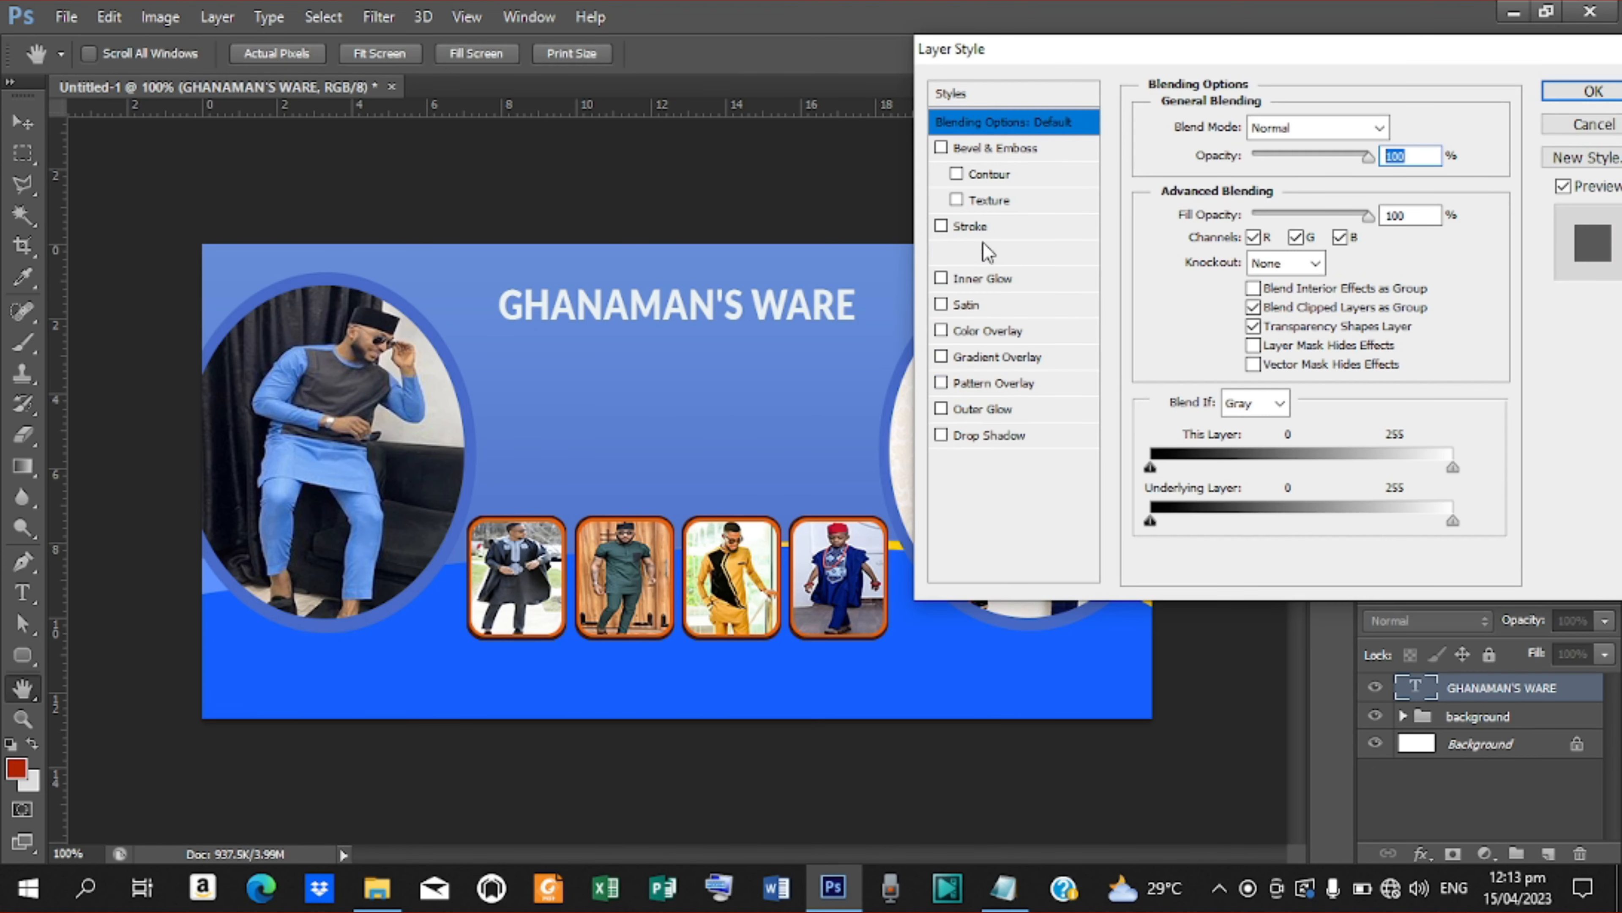
{"action": "left_click", "coordinate": [980, 359]}
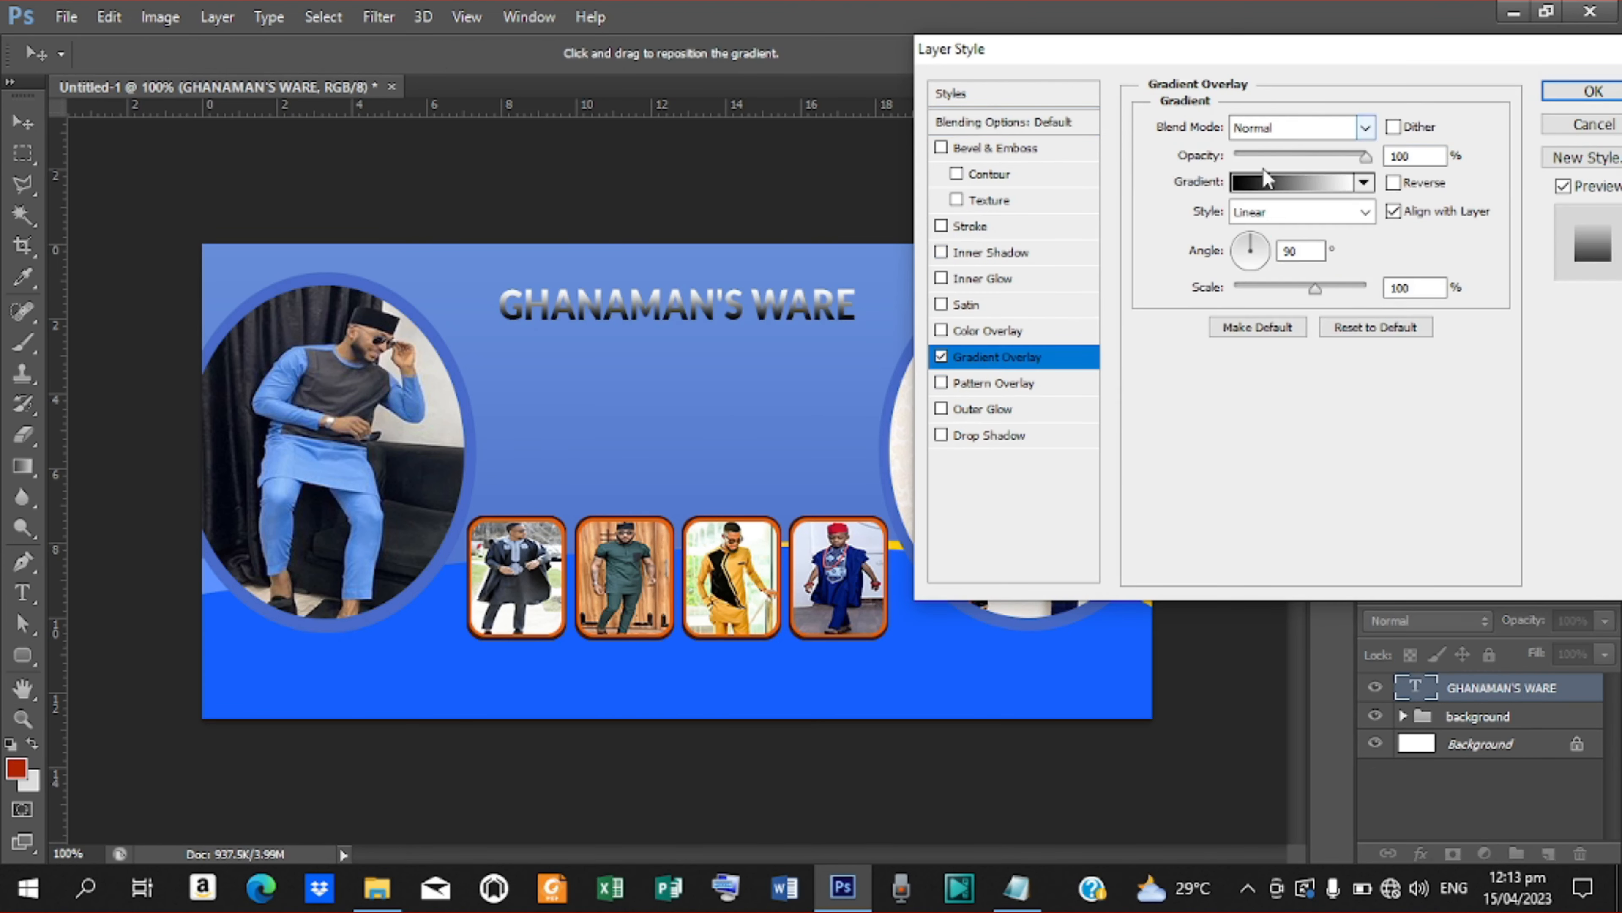
{"action": "left_click", "coordinate": [1250, 184]}
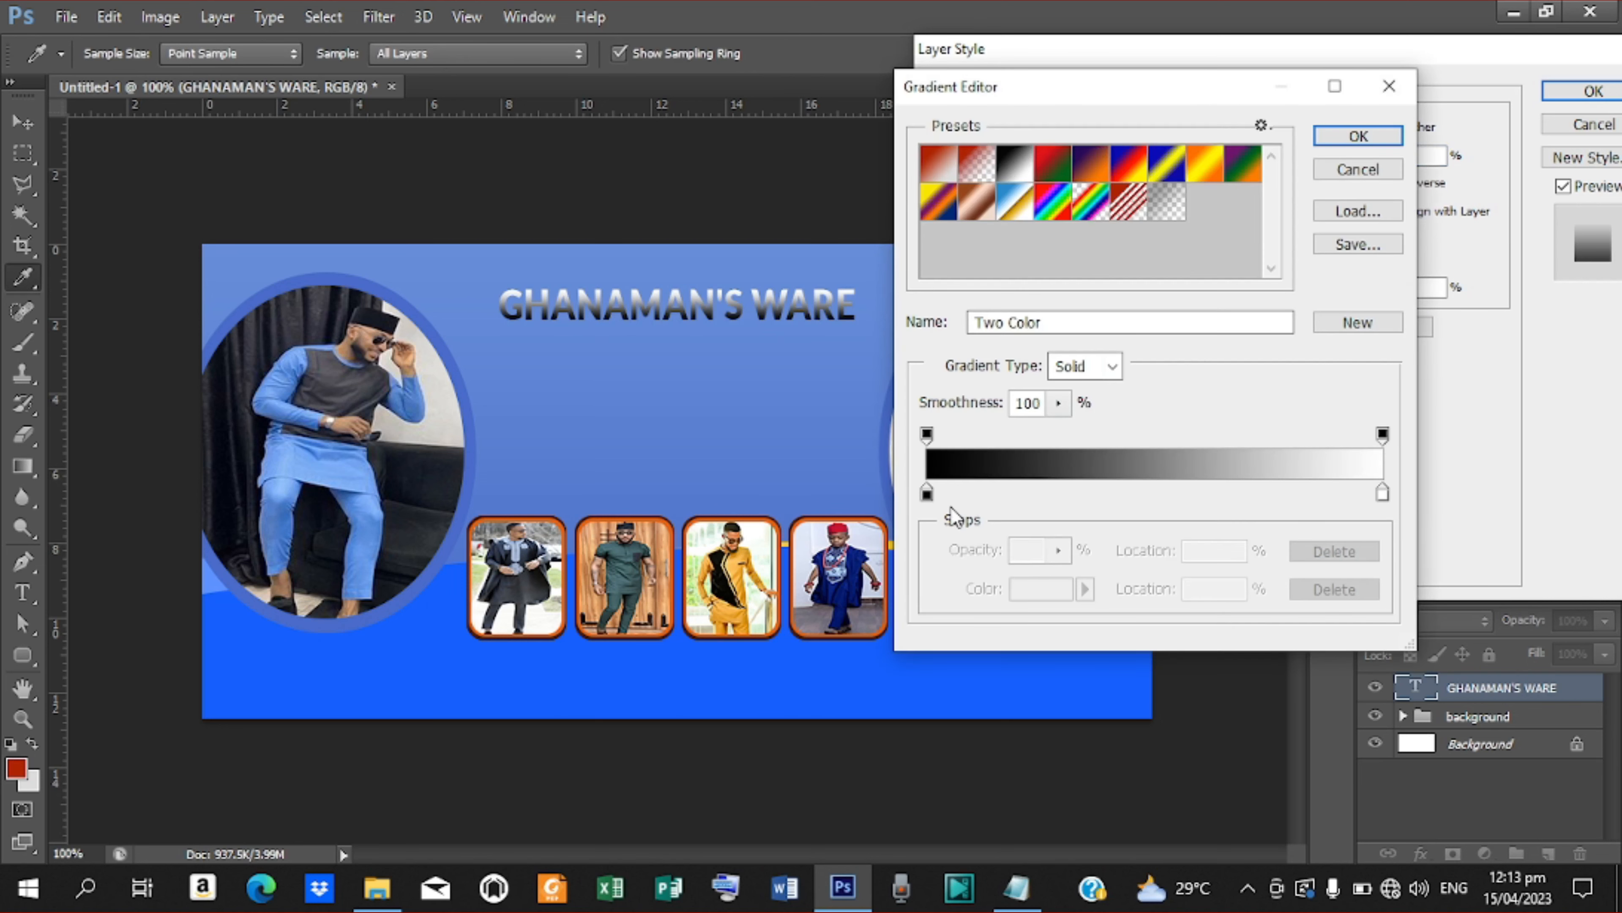
Set the colour of the gradient's start stop to purple a30376
{"action": "left_click", "coordinate": [927, 496]}
{"action": "double_click", "coordinate": [927, 496]}
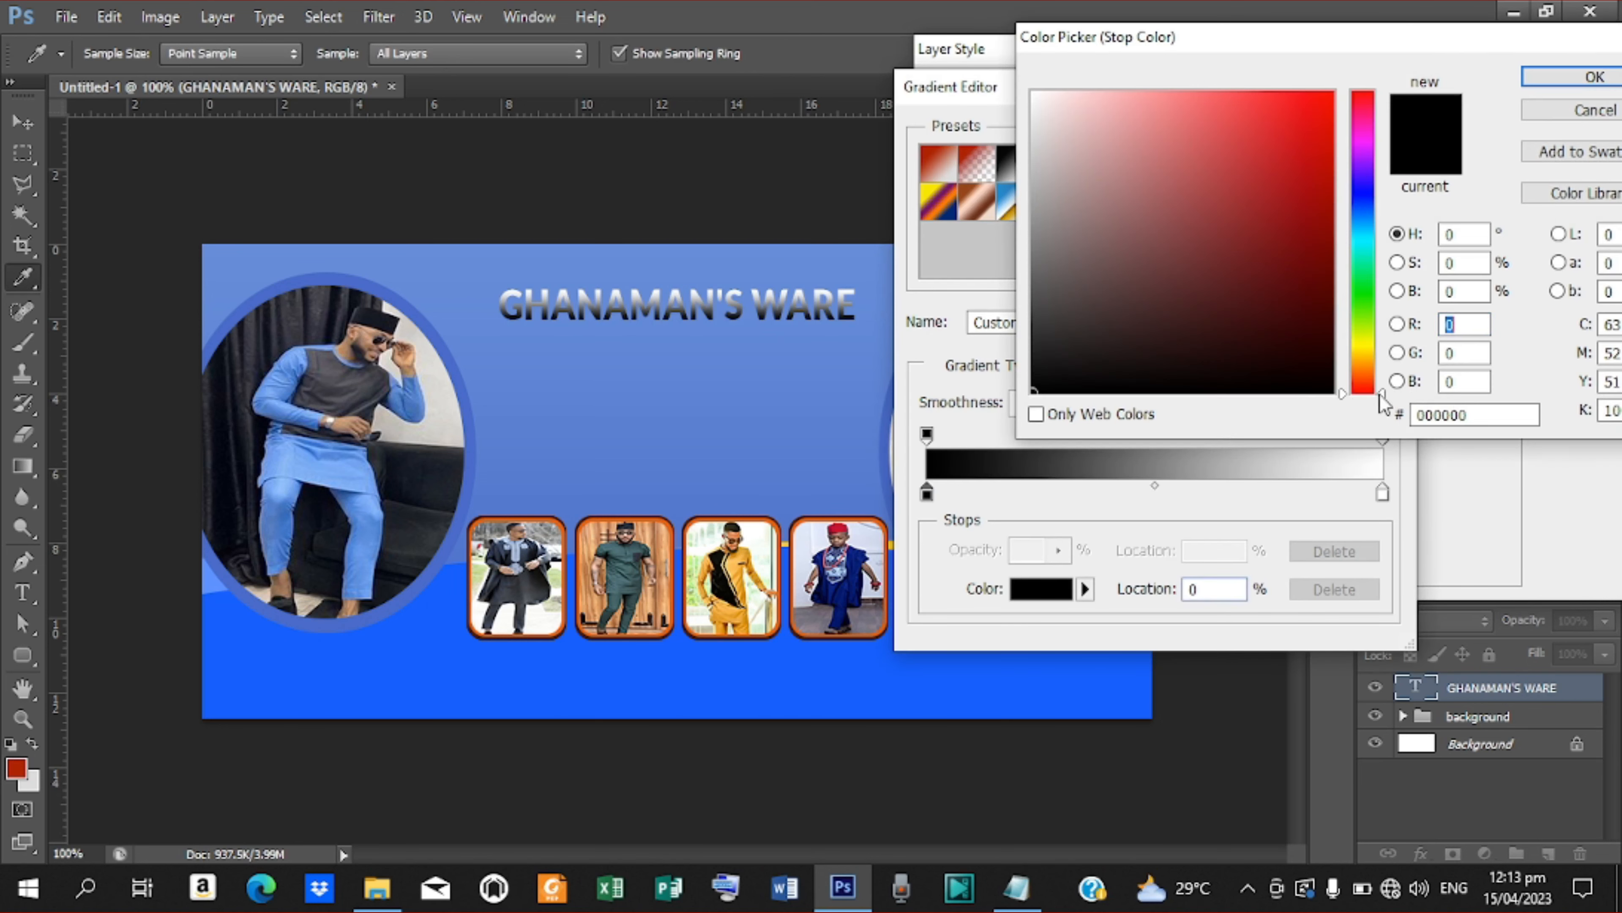
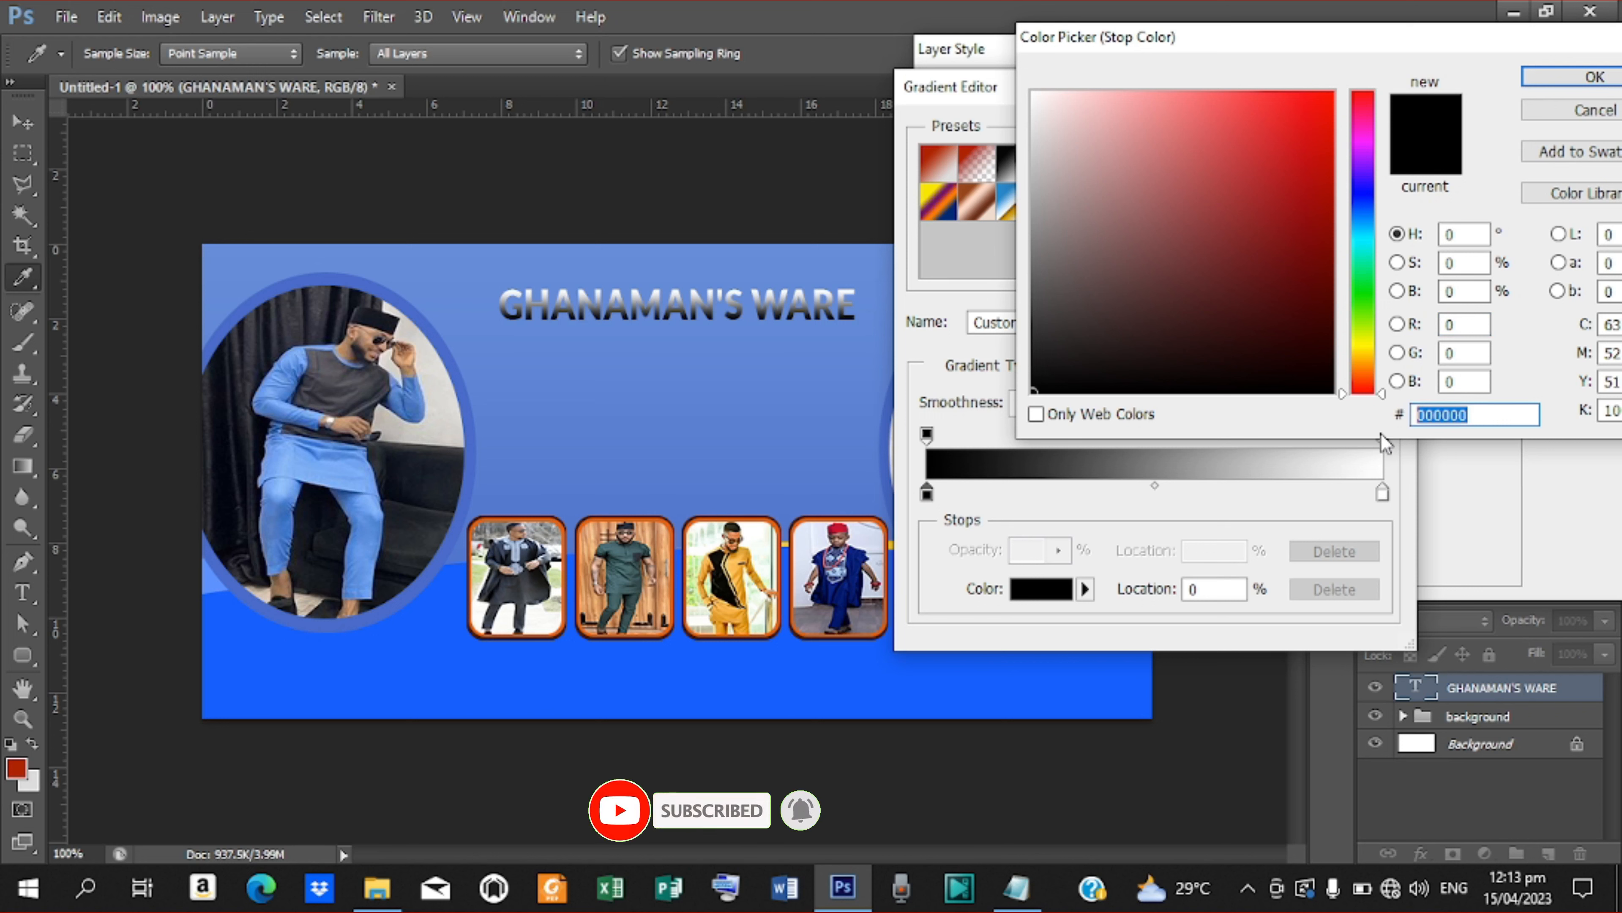
{"action": "type", "text": "a303"}
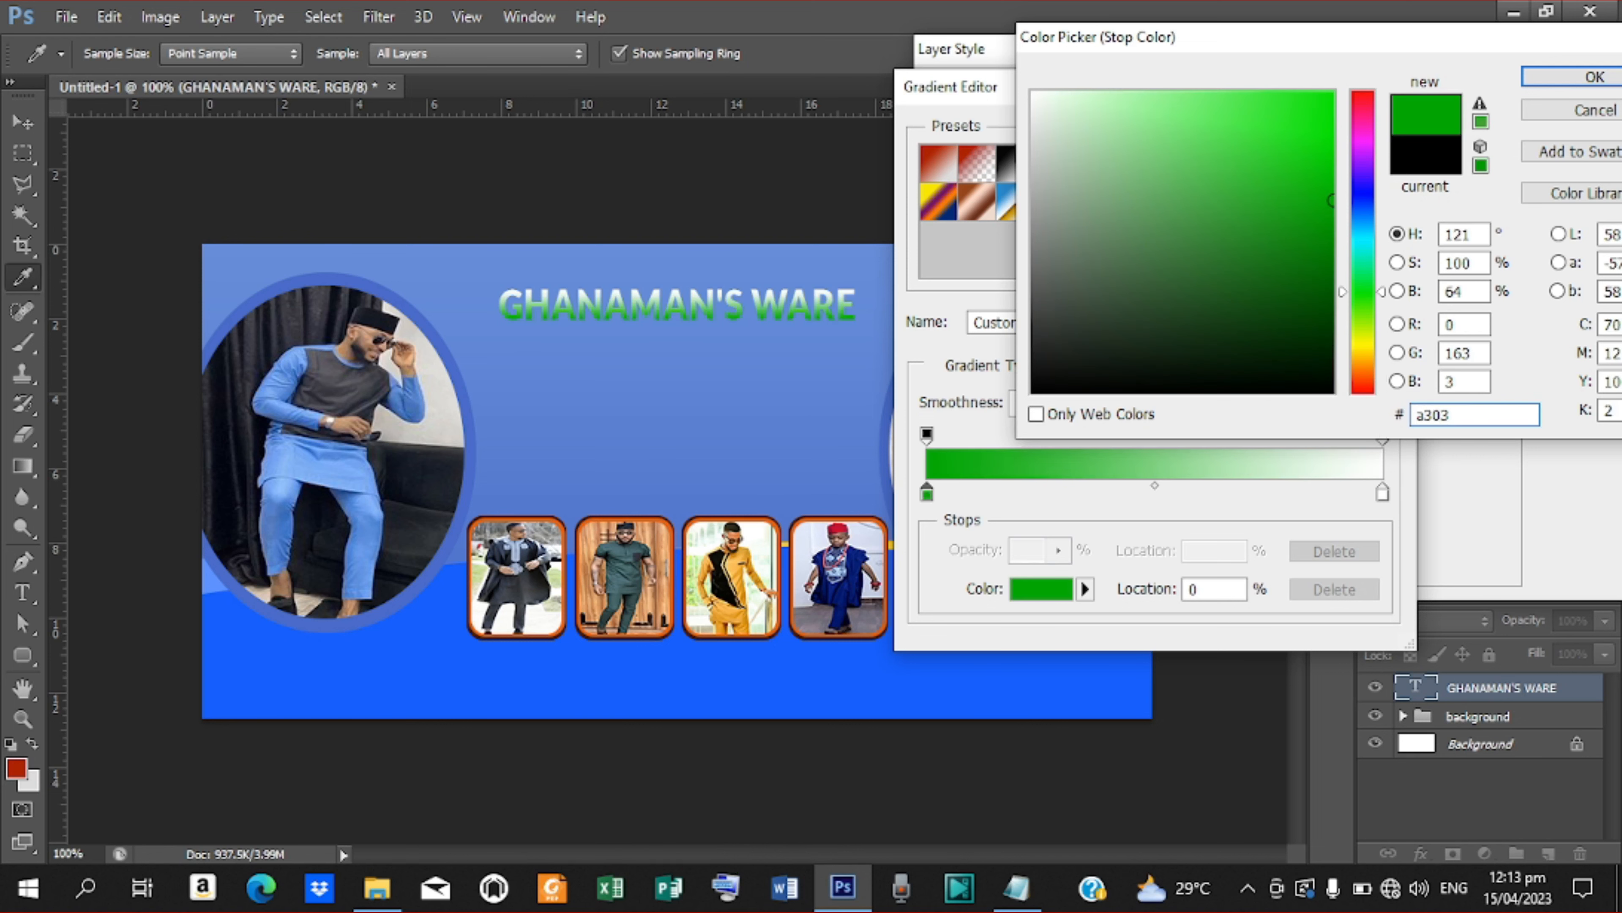
{"action": "type", "text": "76"}
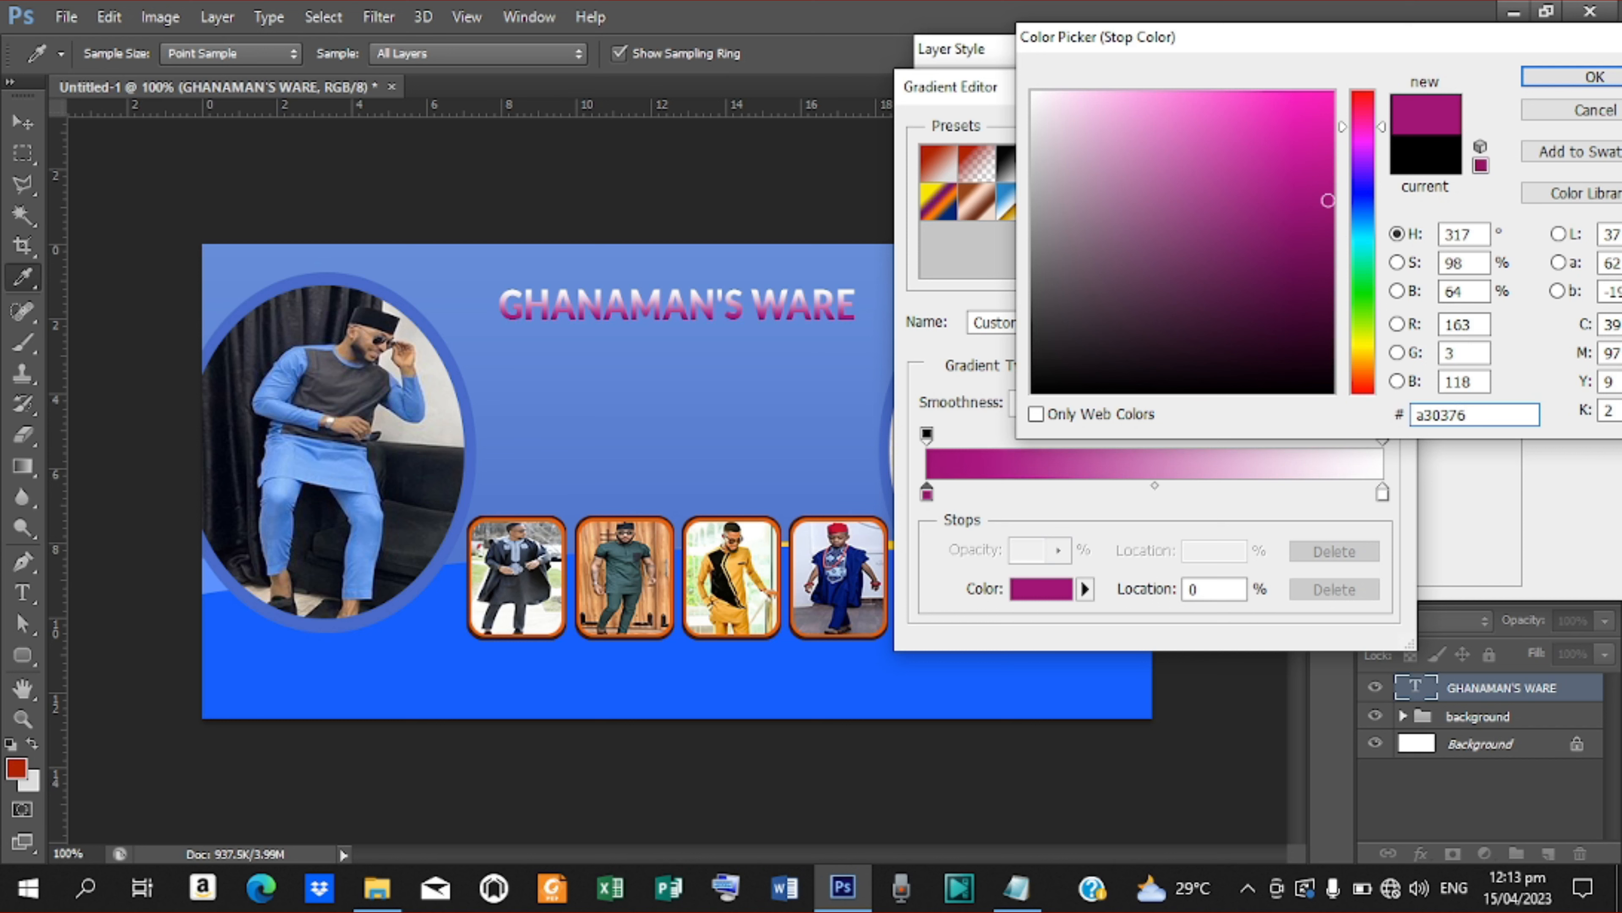
{"action": "key", "text": "Return"}
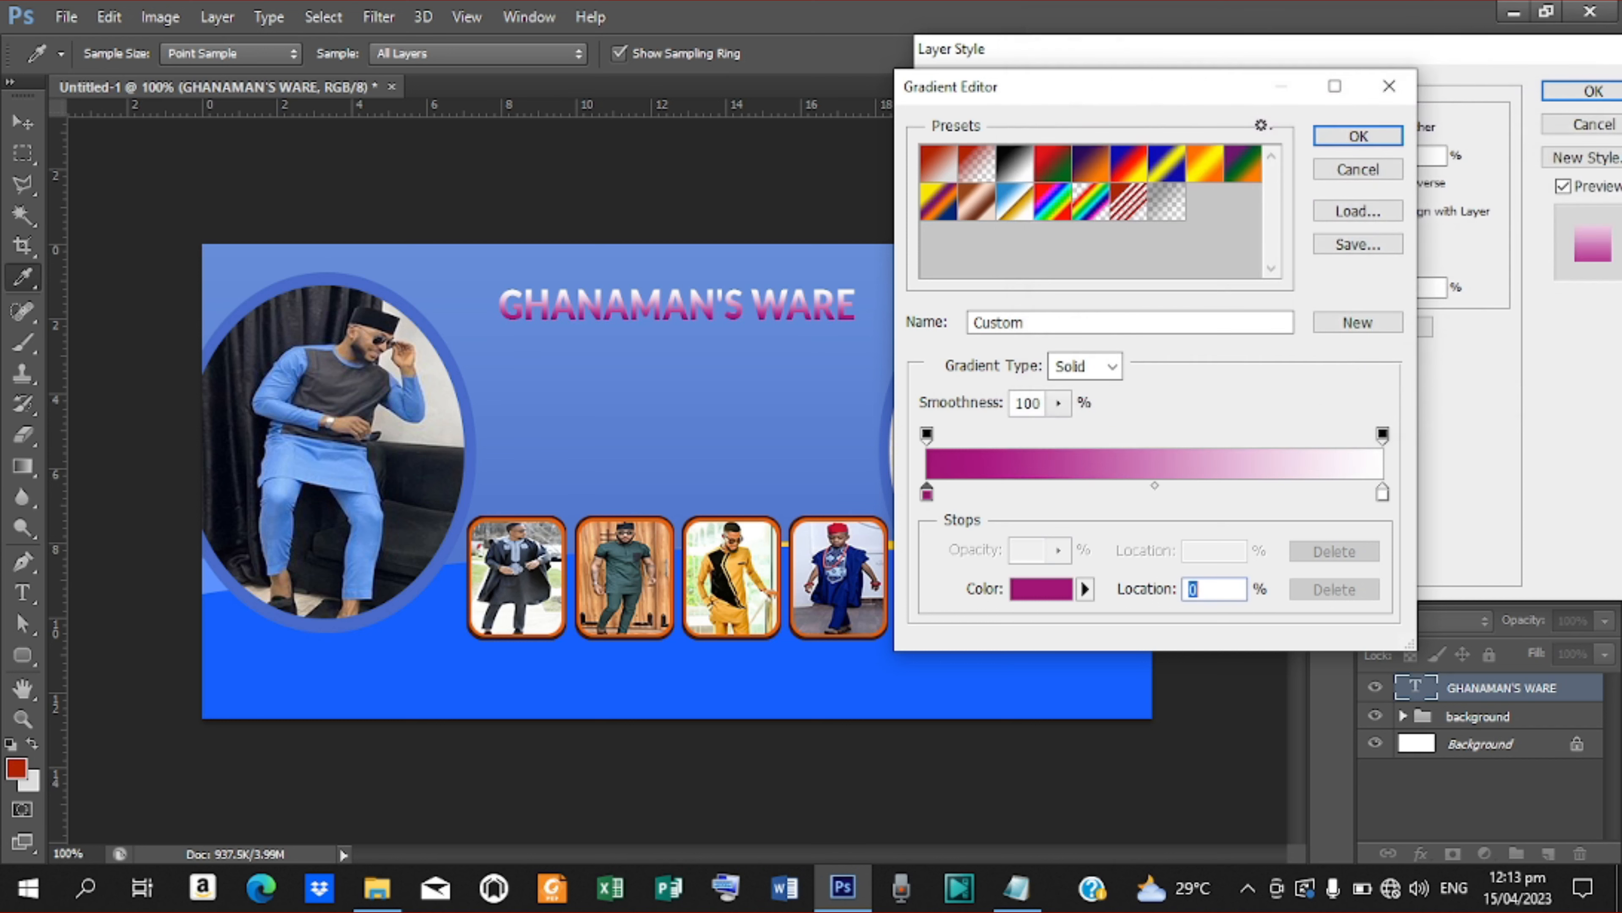
Set the gradient's end stop to orange e96110, sampled from the frame of the third small photo
{"action": "left_click", "coordinate": [1383, 493]}
{"action": "double_click", "coordinate": [1384, 493]}
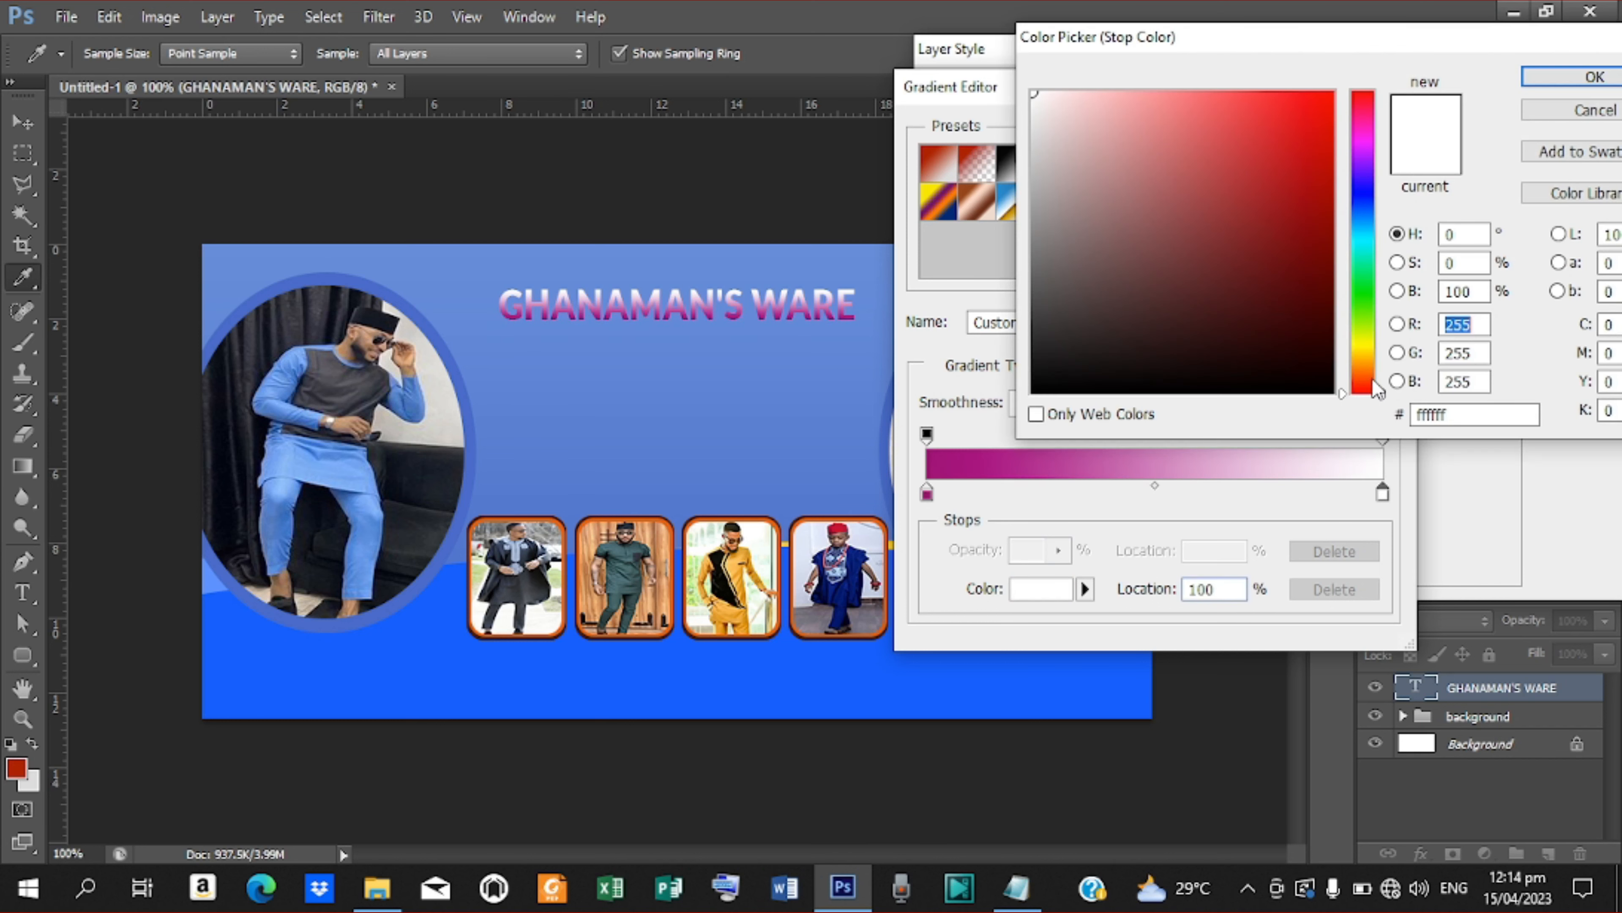
{"action": "left_click", "coordinate": [1453, 413]}
{"action": "double_click", "coordinate": [1452, 414]}
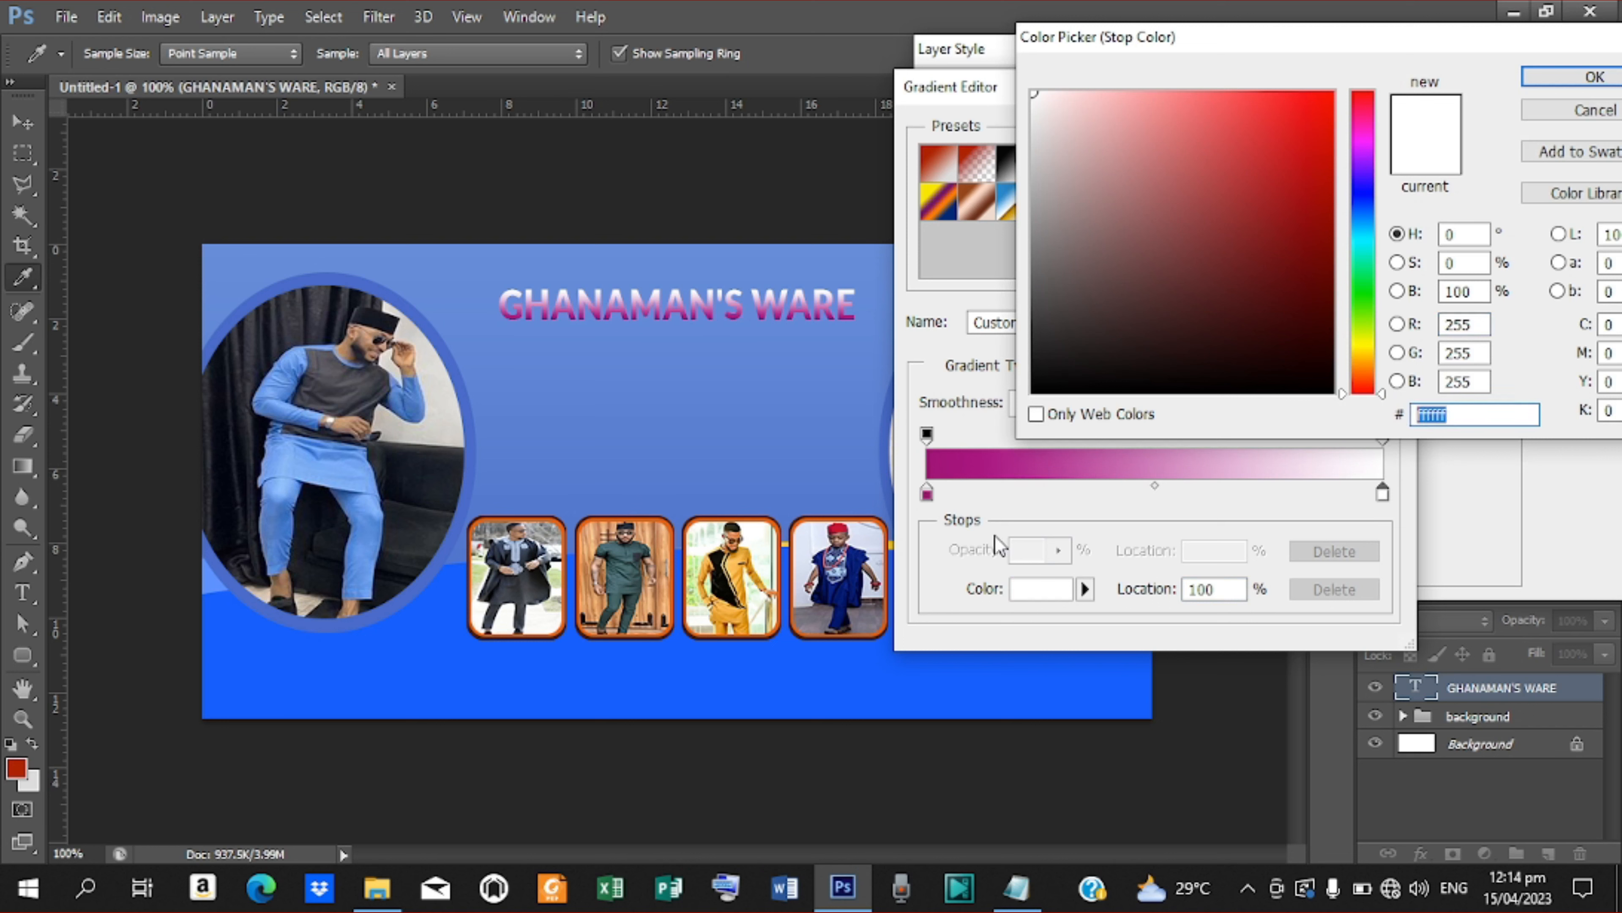
{"action": "left_click", "coordinate": [776, 525]}
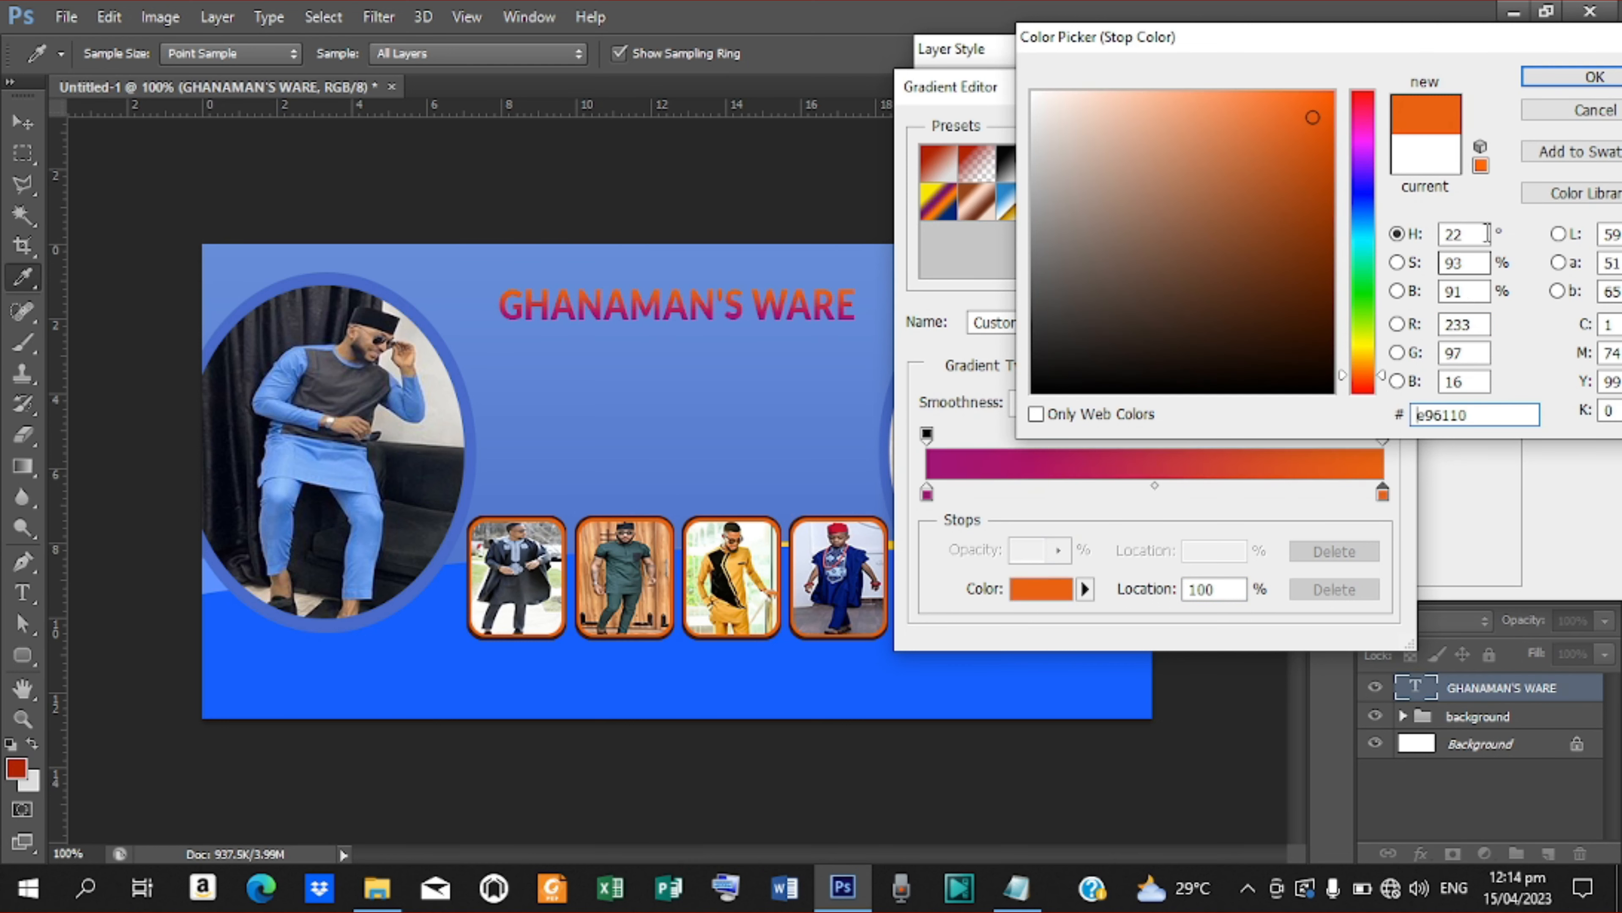
{"action": "left_click", "coordinate": [1569, 80]}
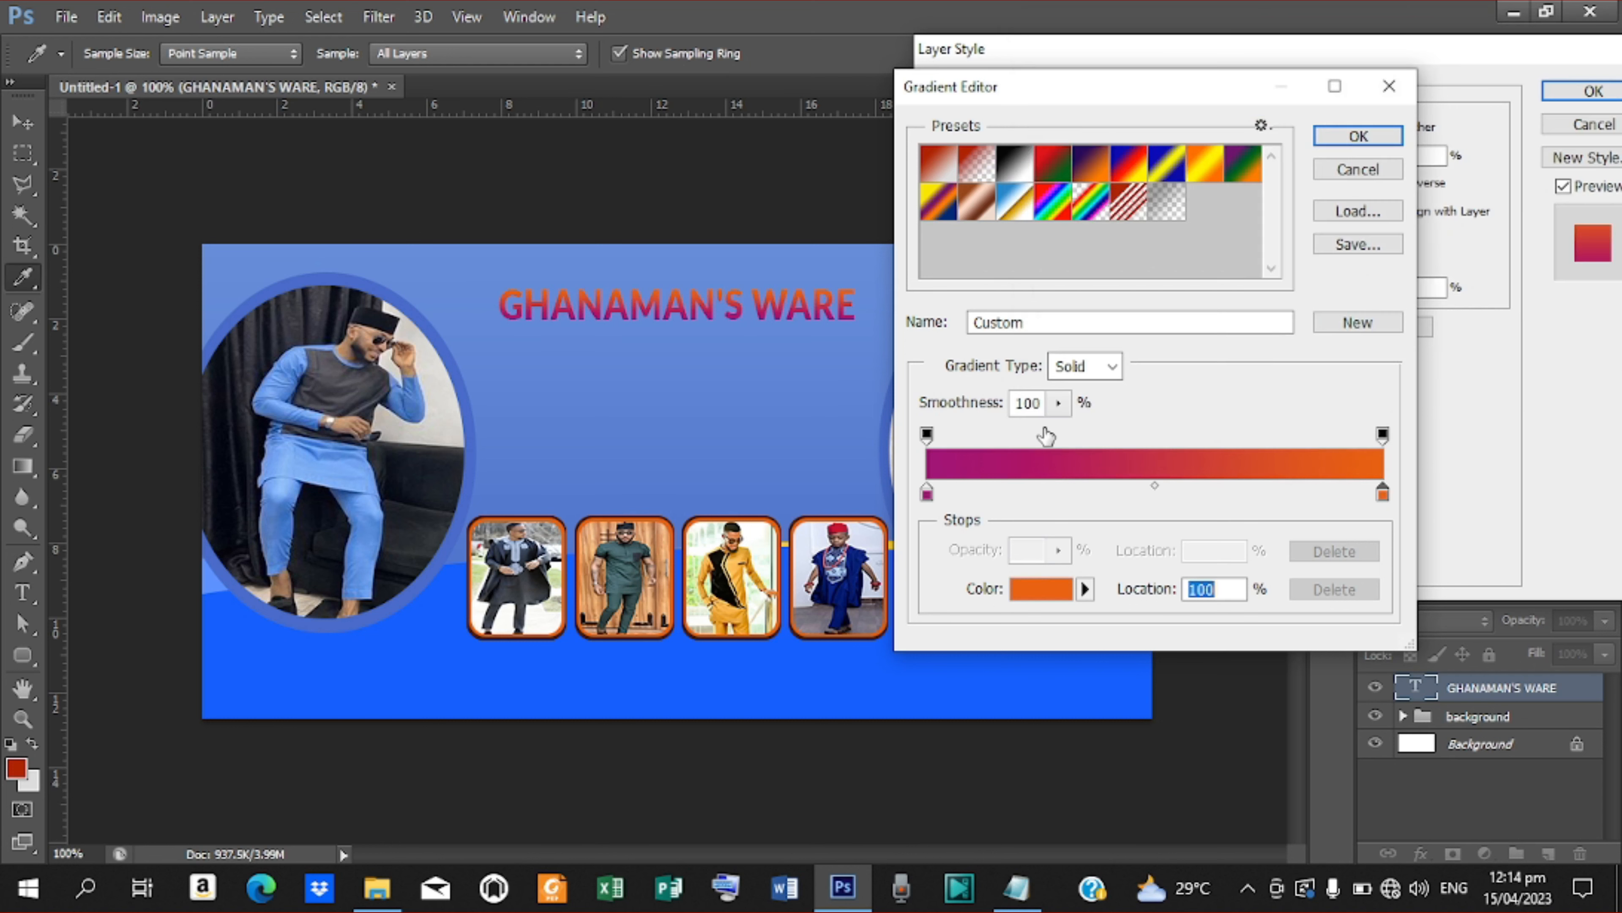
Set the gradient's start stop to light orange efae48, sampled from the third small photo, and accept the gradient
{"action": "double_click", "coordinate": [926, 494]}
{"action": "left_click", "coordinate": [748, 548]}
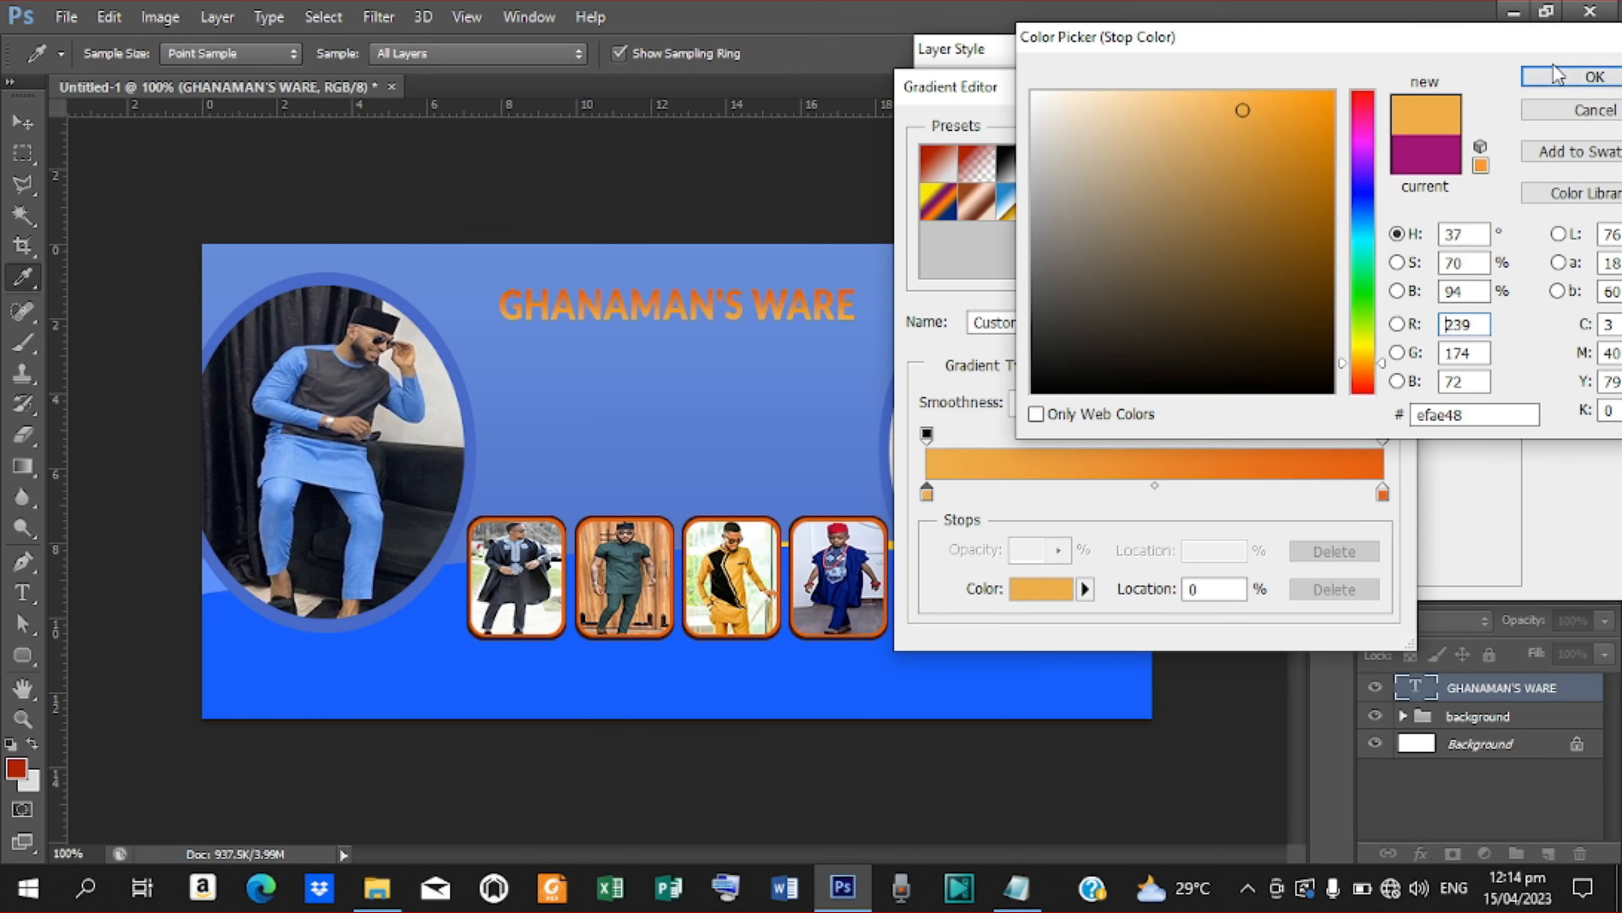
{"action": "left_click", "coordinate": [1559, 80]}
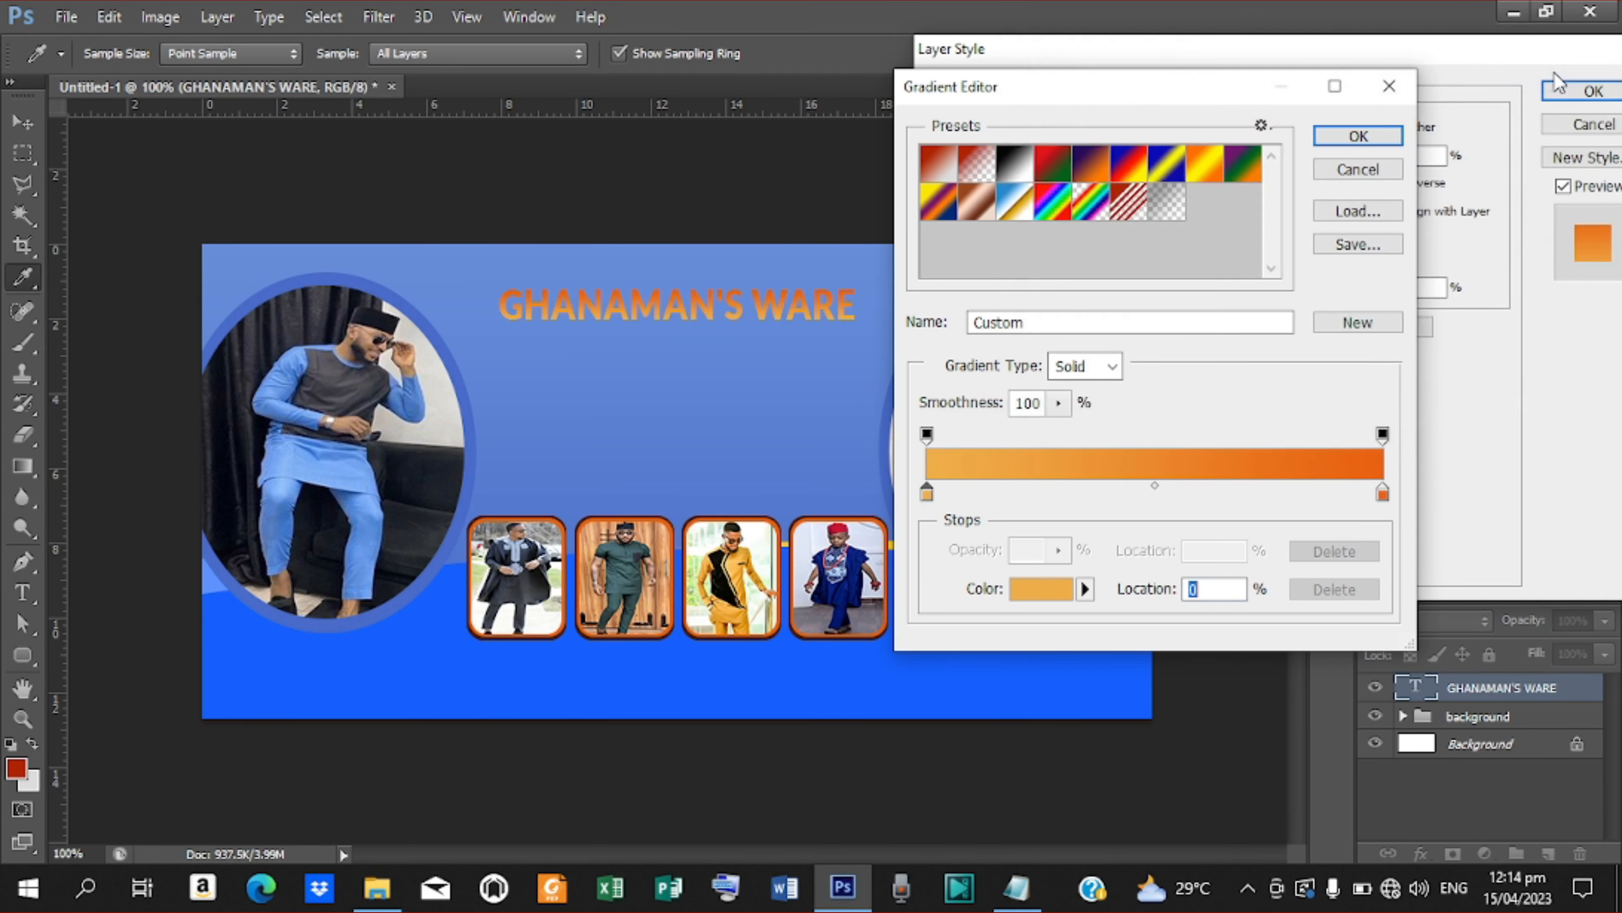
{"action": "left_click", "coordinate": [1358, 137]}
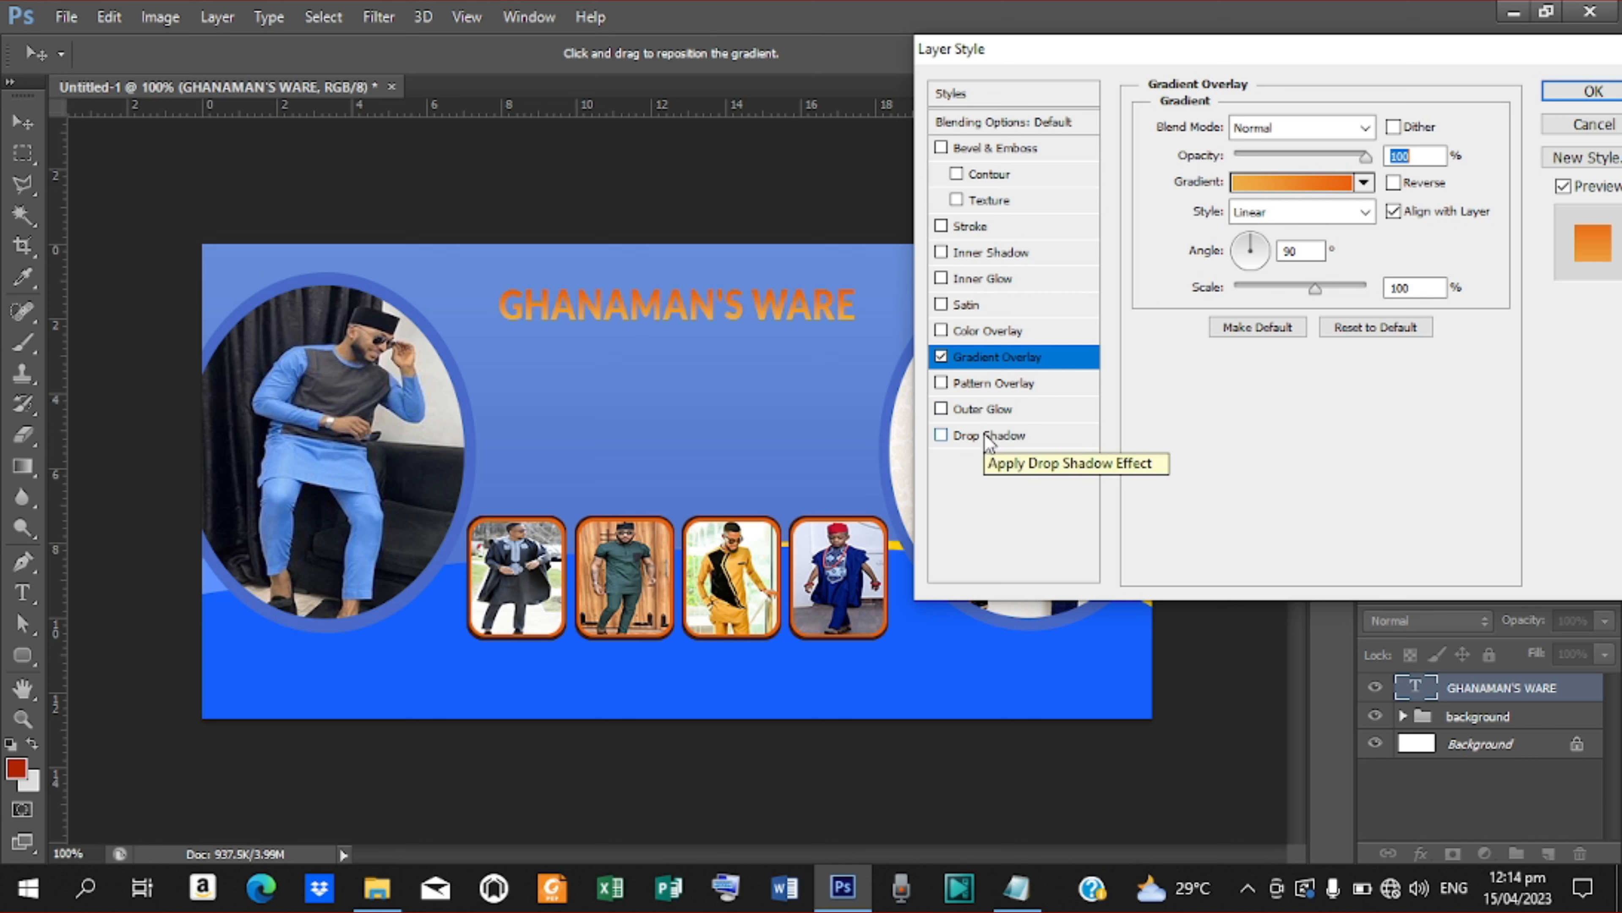
Add a Drop Shadow to the title with angle 90°, distance 3 px, spread 28% and size 3 px
{"action": "left_click", "coordinate": [985, 435]}
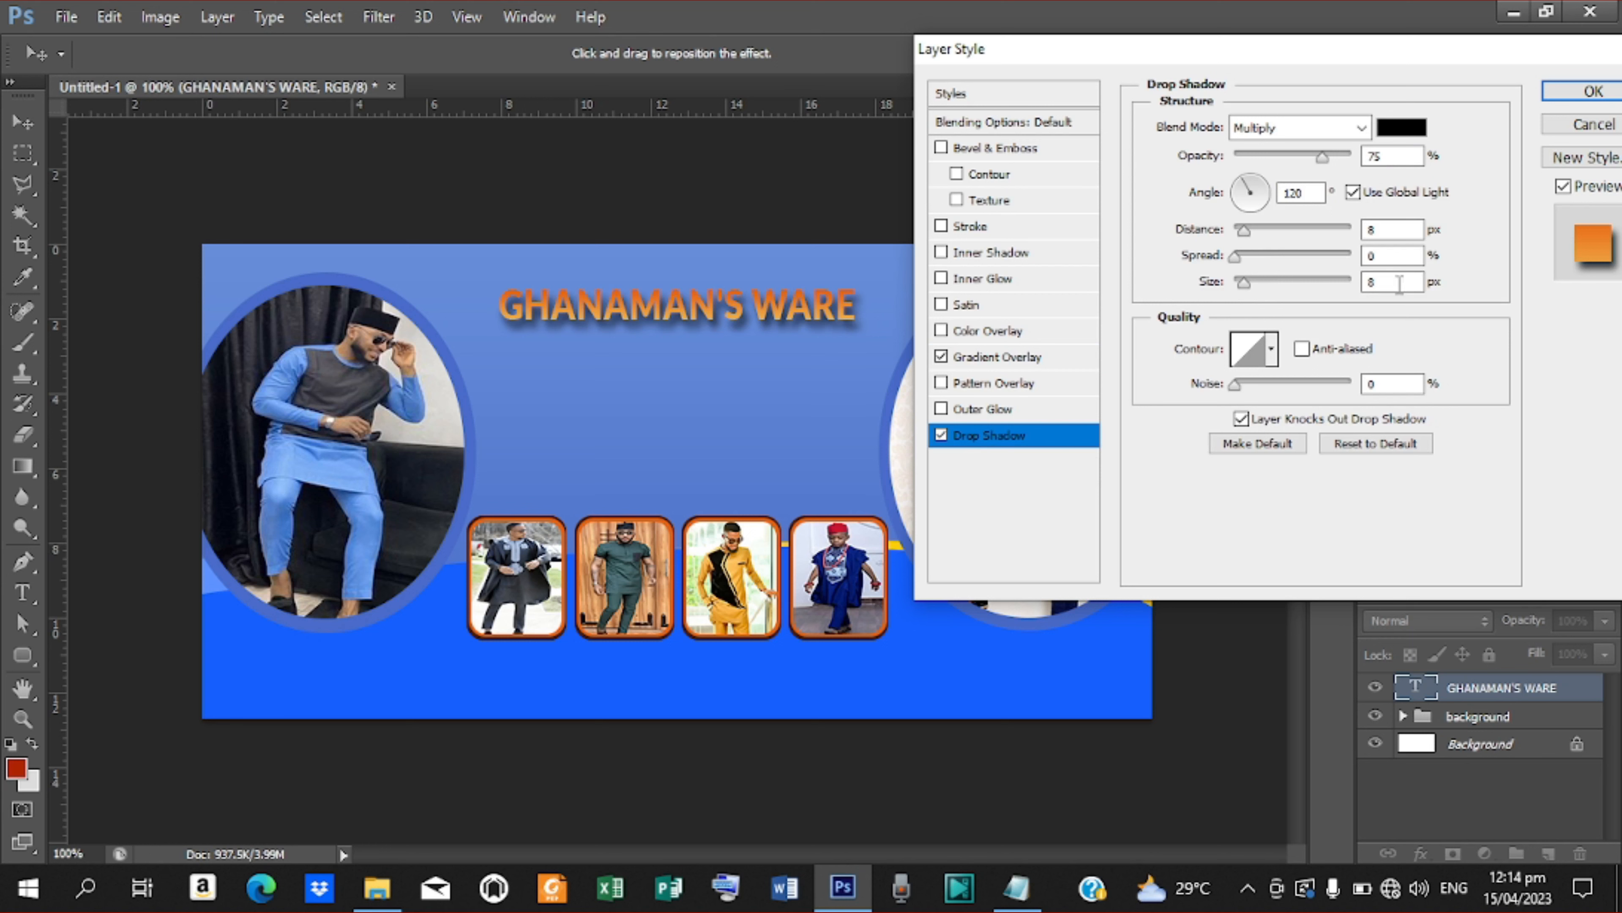
{"action": "left_click_drag", "start_coordinate": [1240, 255], "coordinate": [1268, 258]}
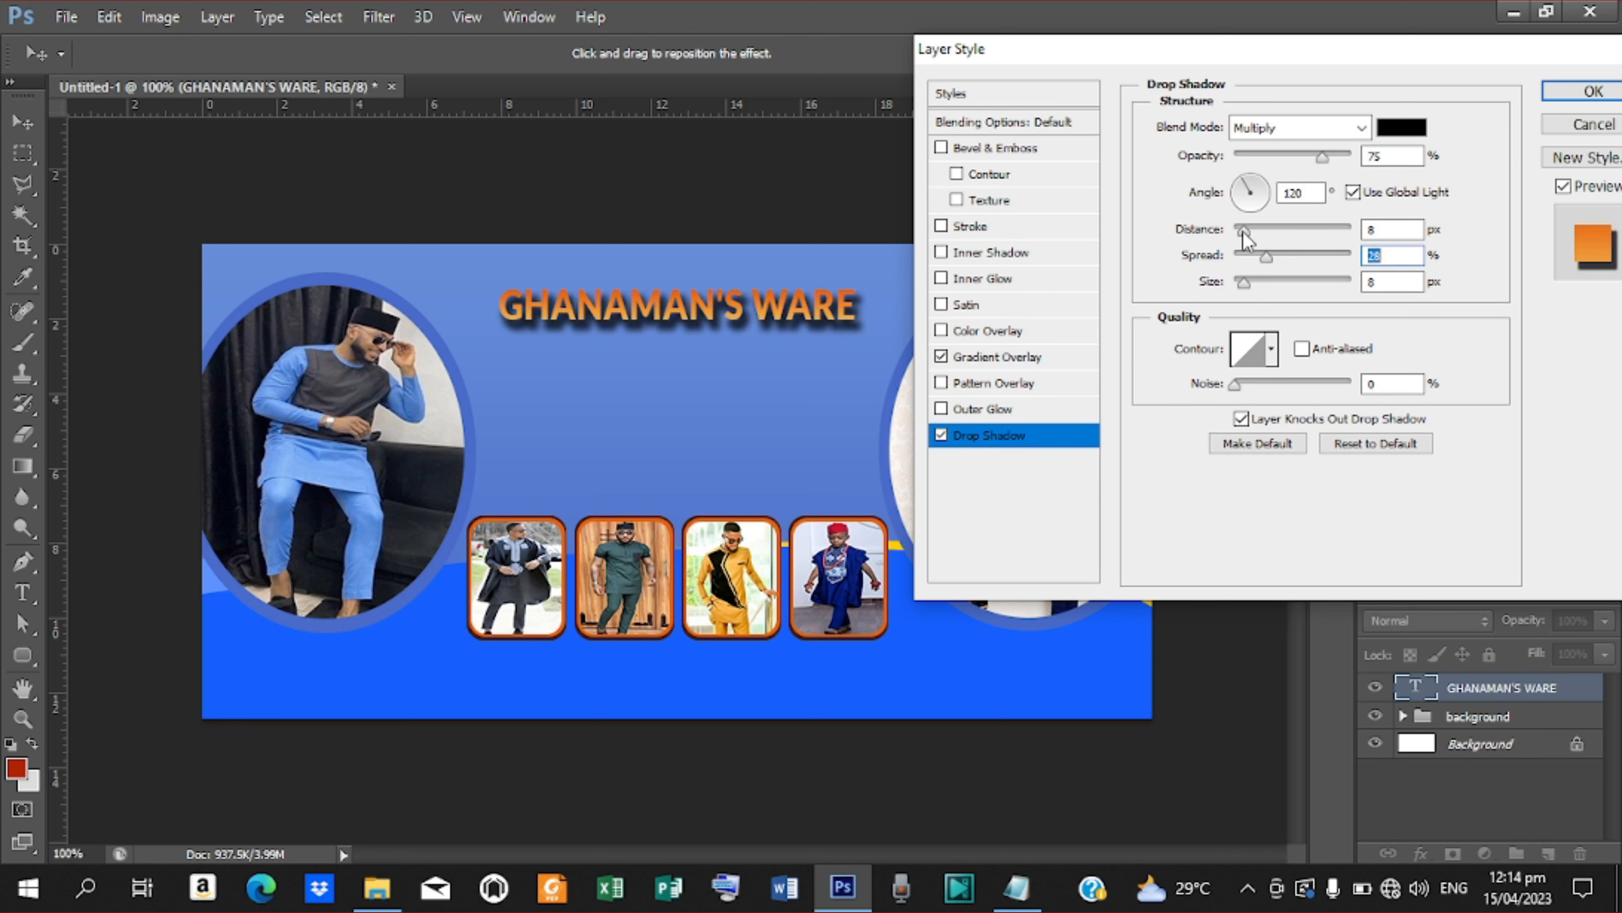
{"action": "mouse_move", "coordinate": [1244, 238]}
{"action": "left_mouse_down"}
{"action": "mouse_move", "coordinate": [1260, 238]}
{"action": "mouse_move", "coordinate": [1241, 240]}
{"action": "left_mouse_up"}
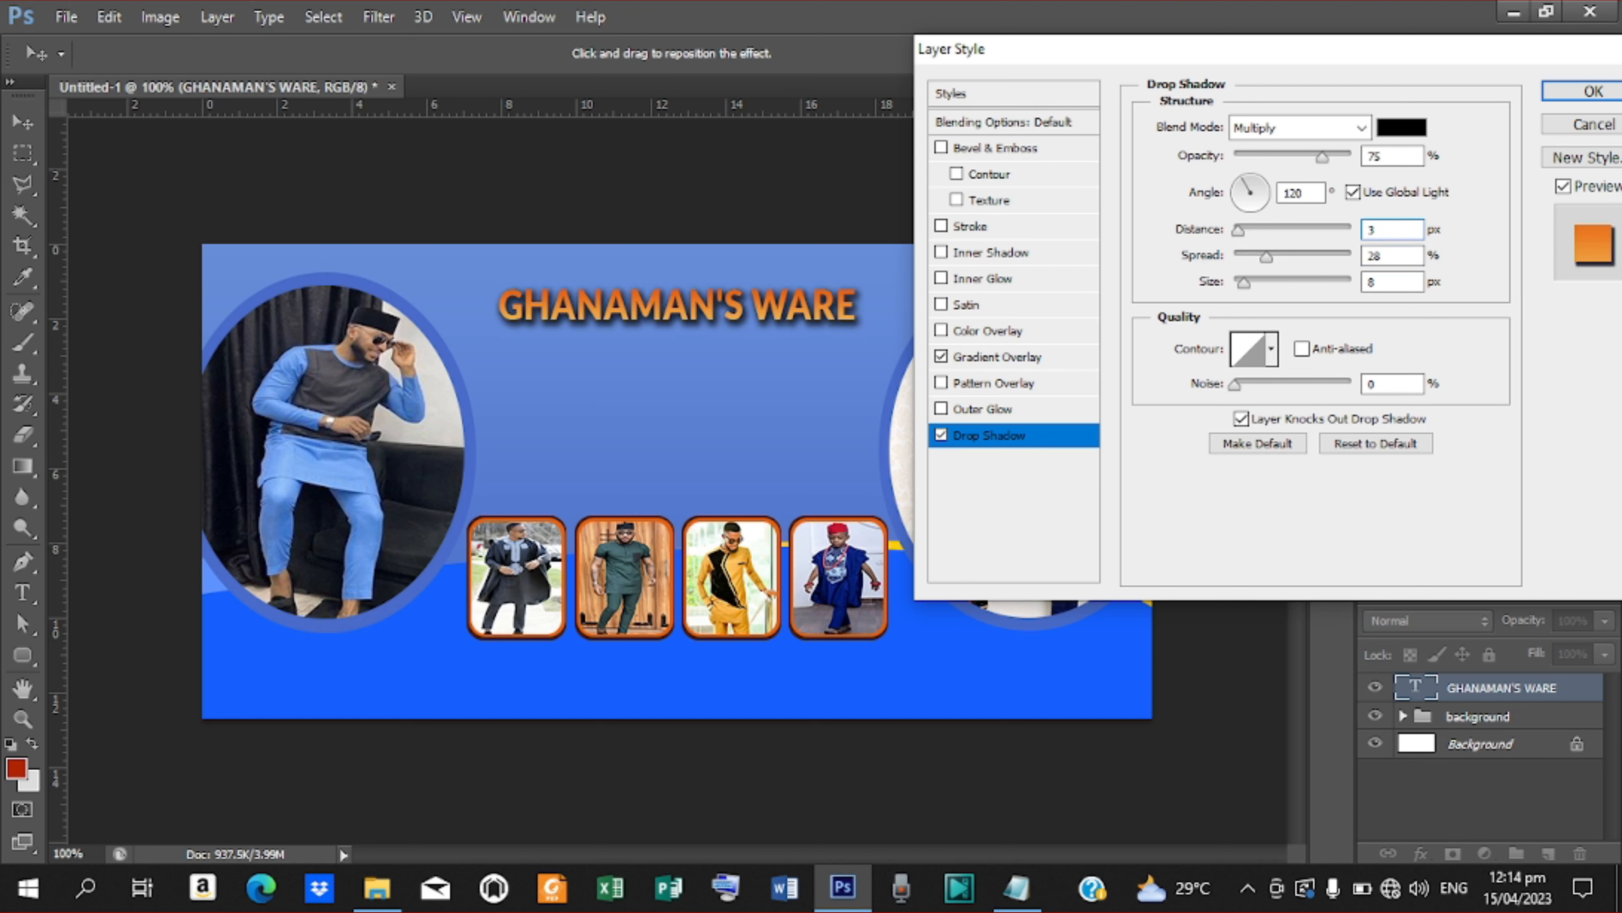
{"action": "left_click", "coordinate": [1377, 284]}
{"action": "type", "text": "4"}
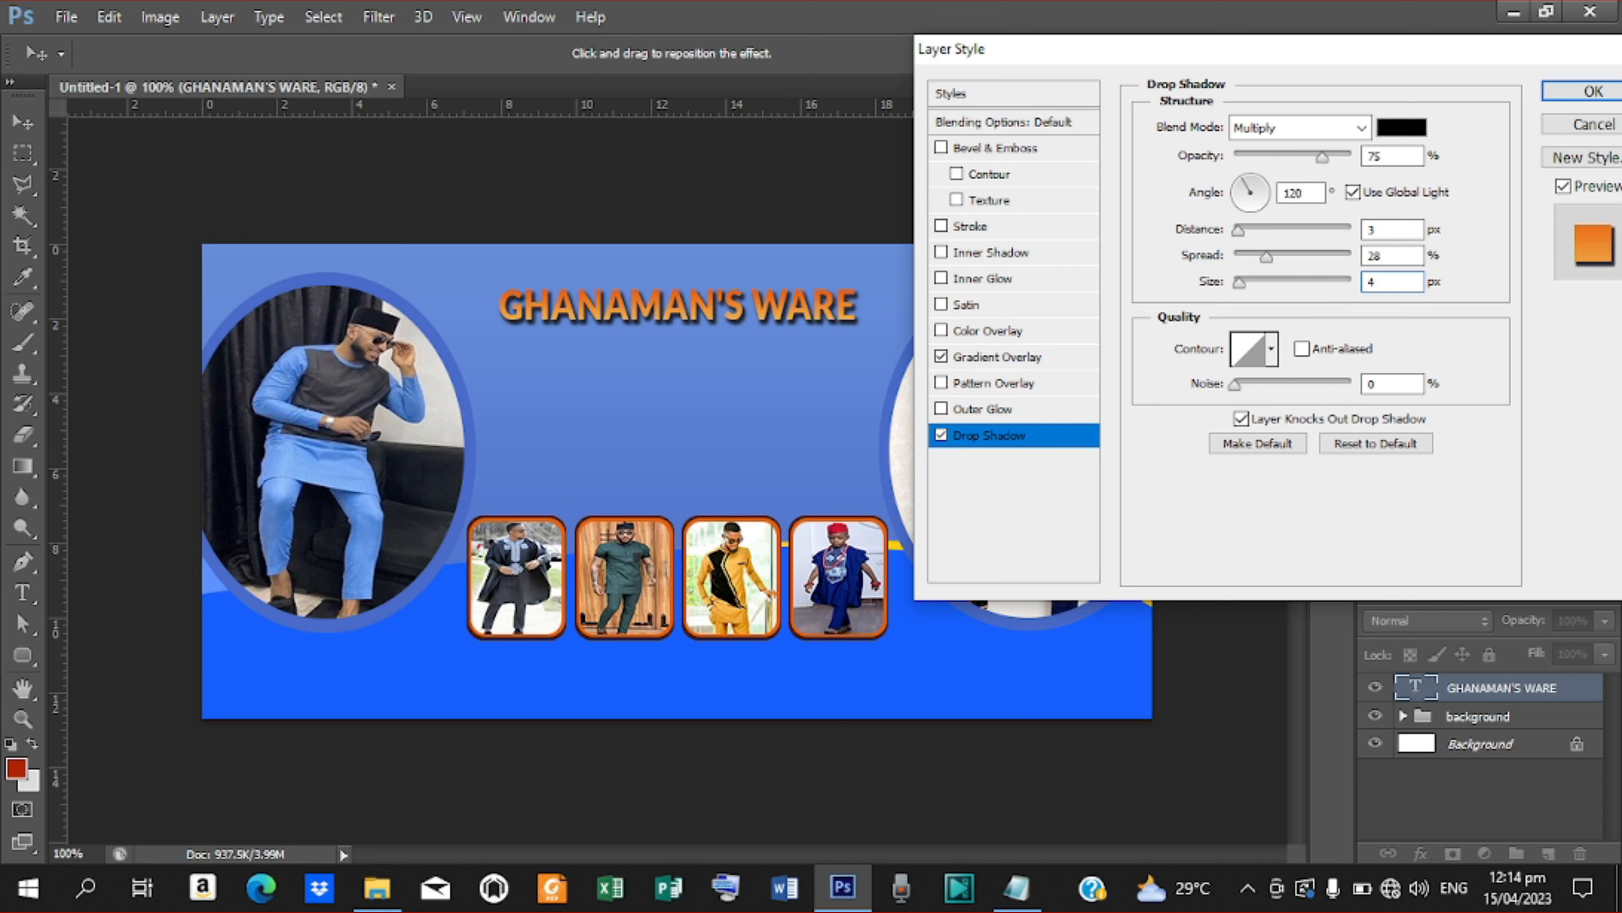
{"action": "type", "text": "3"}
{"action": "double_click", "coordinate": [1308, 192]}
{"action": "type", "text": "90"}
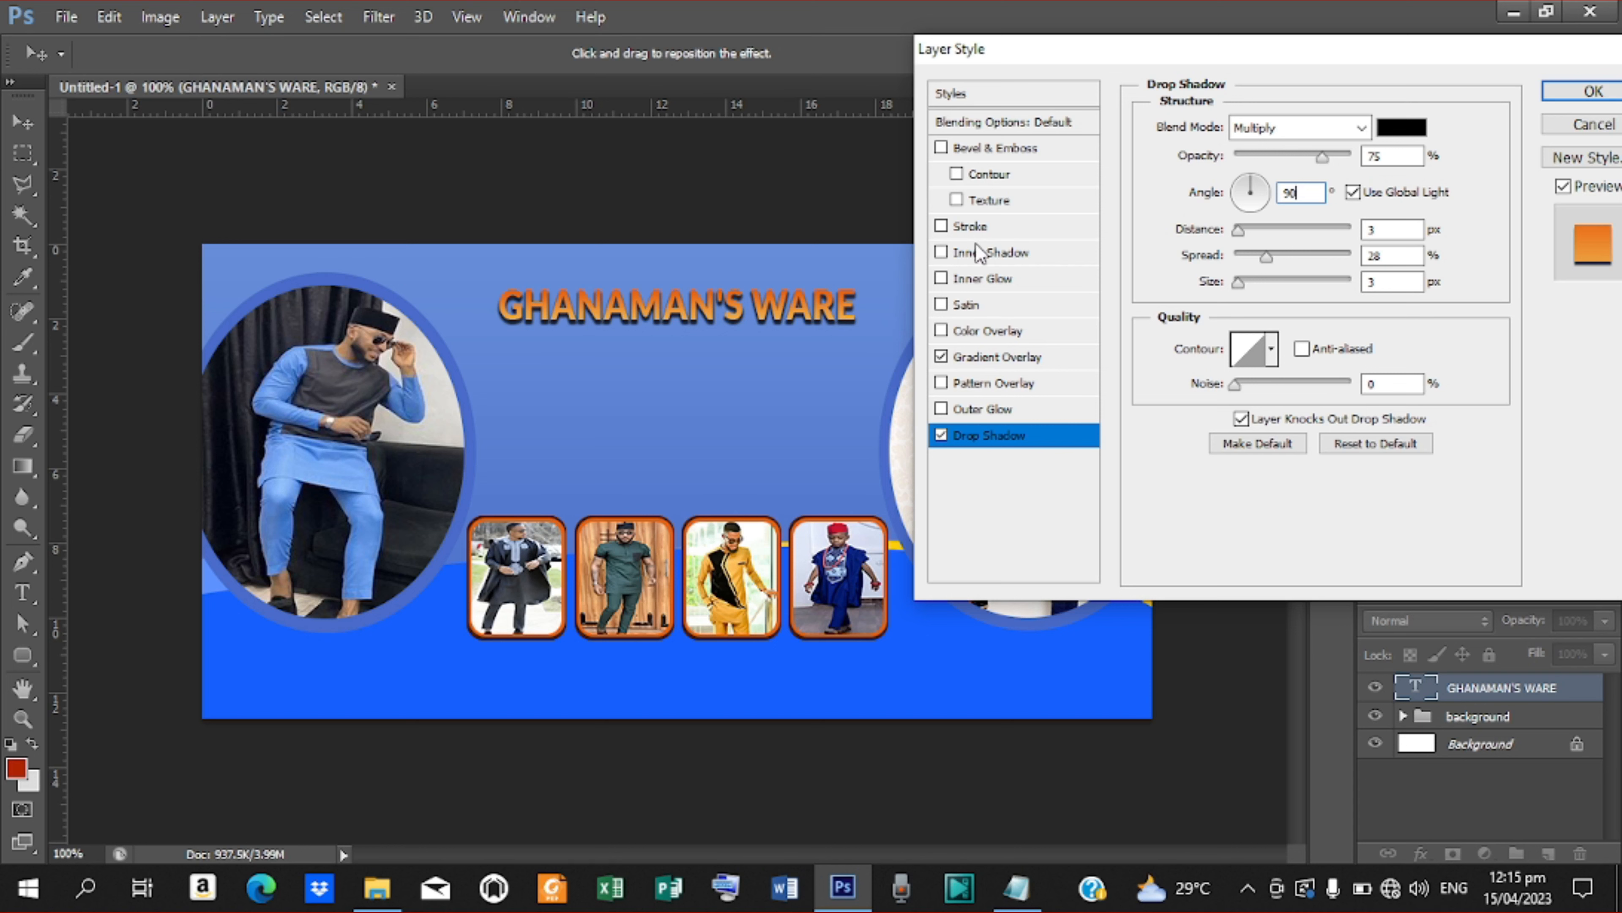
Add a Satin effect to the title in reddish brown a73722
{"action": "left_click", "coordinate": [985, 307]}
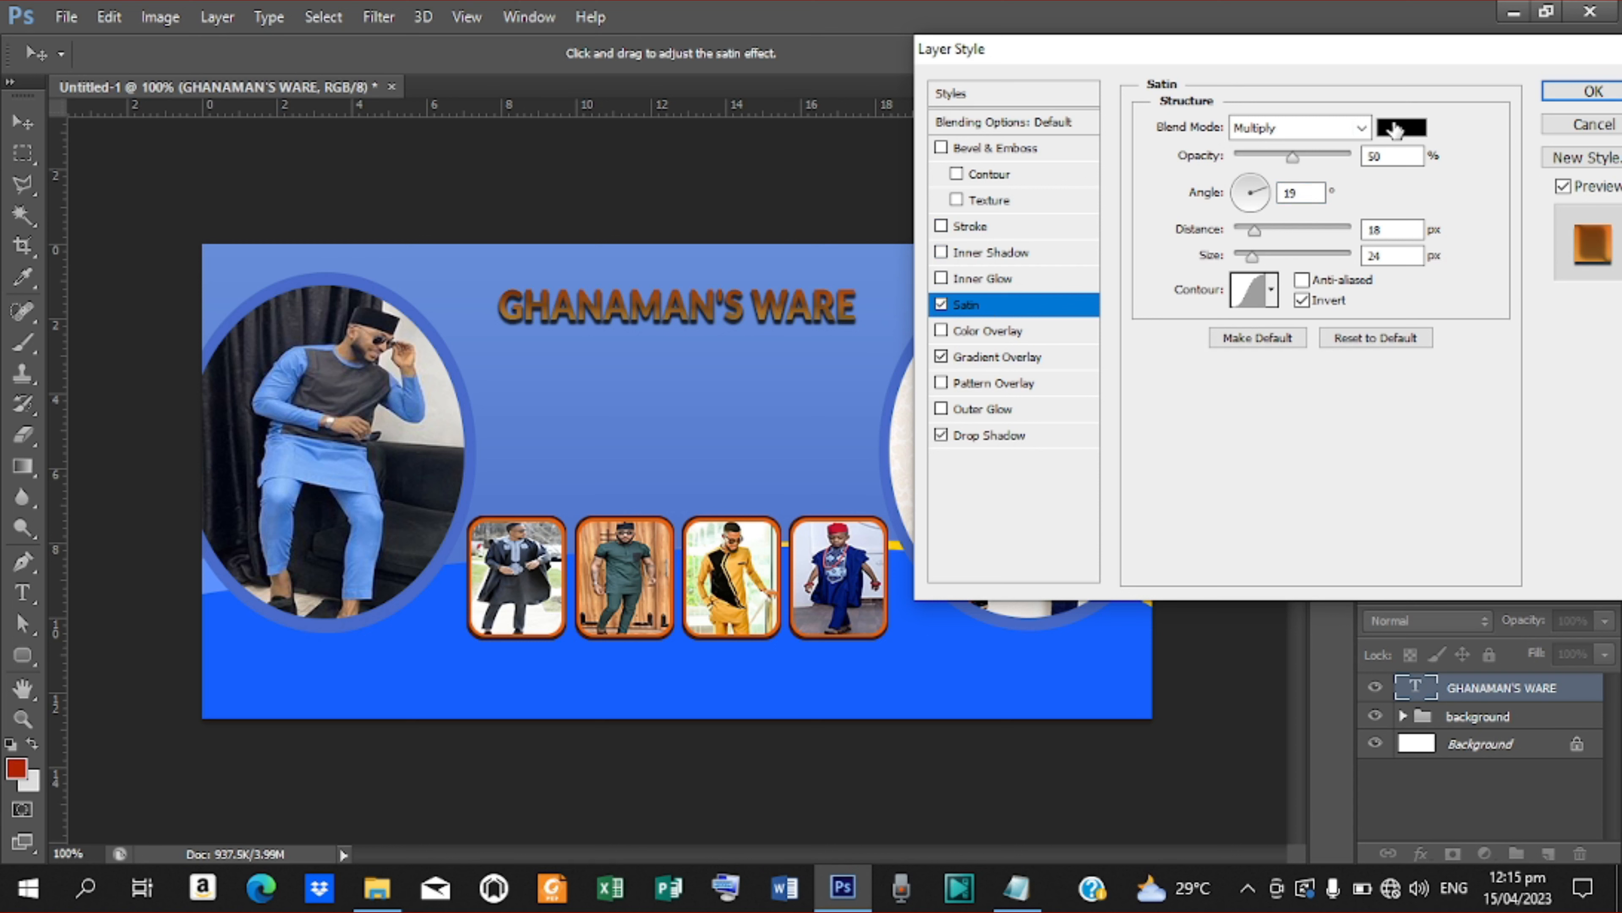
{"action": "left_click", "coordinate": [1400, 128]}
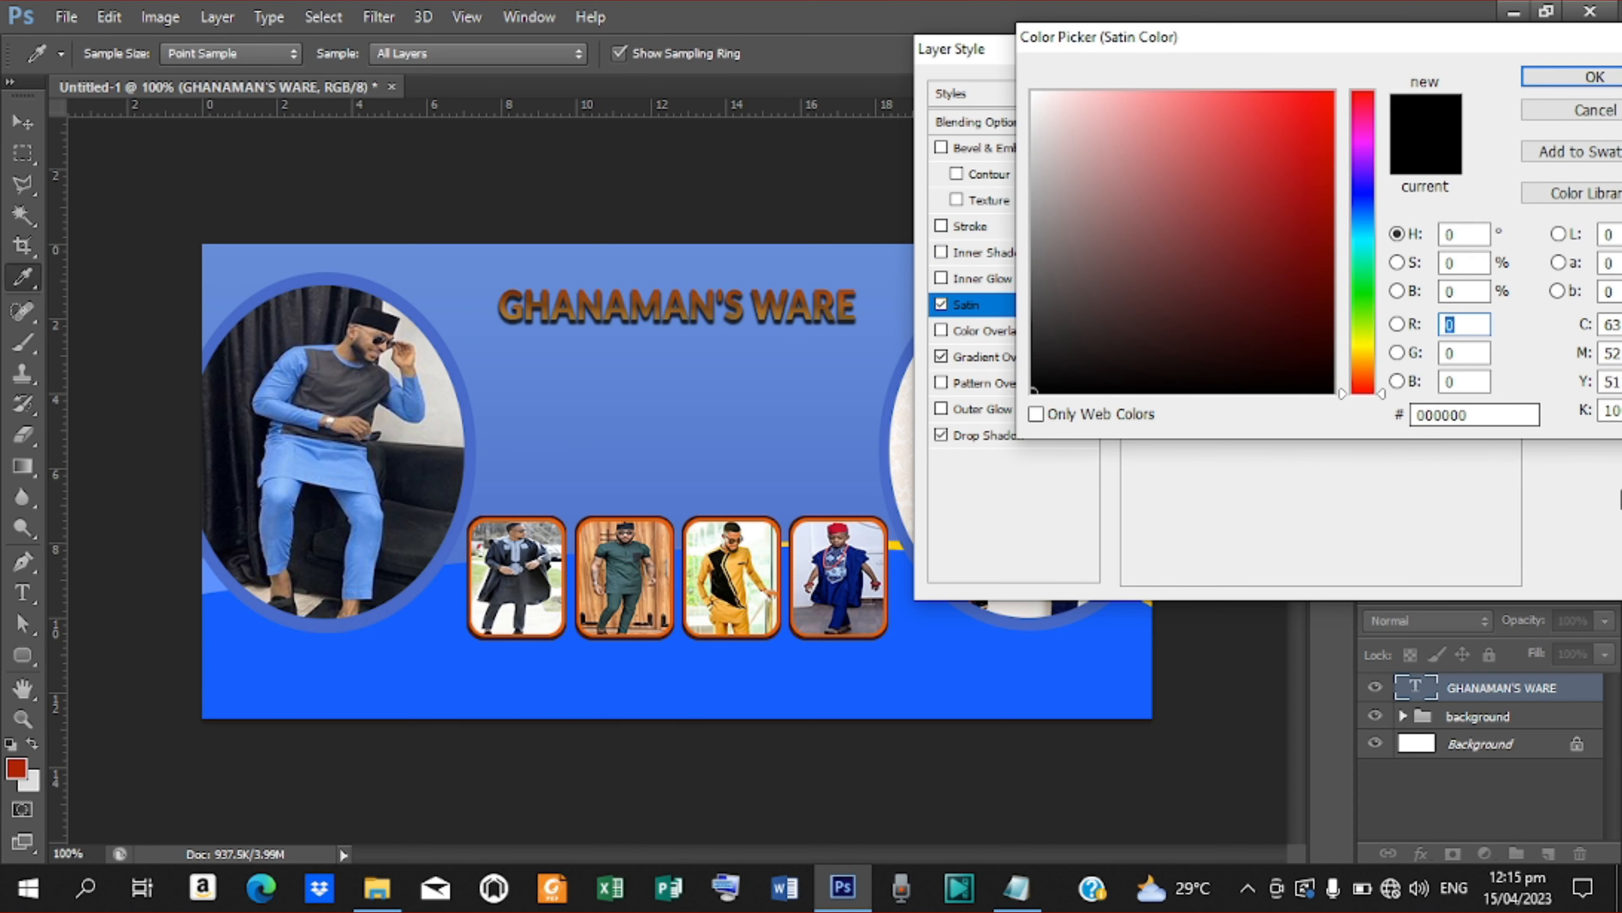
{"action": "double_click", "coordinate": [1464, 414]}
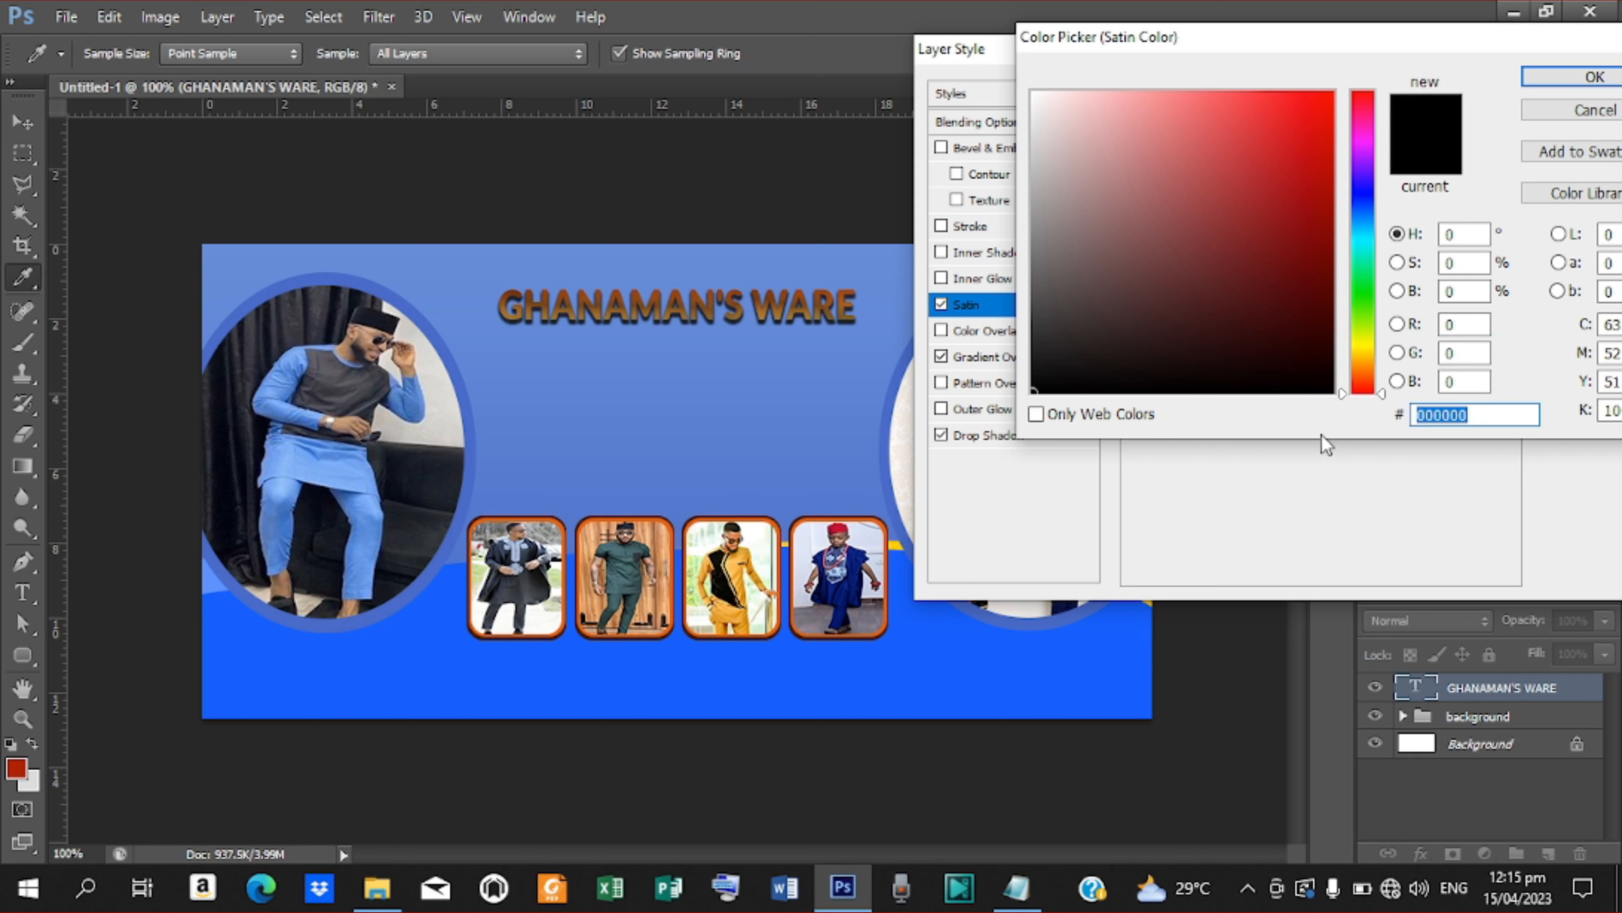
{"action": "type", "text": "a7"}
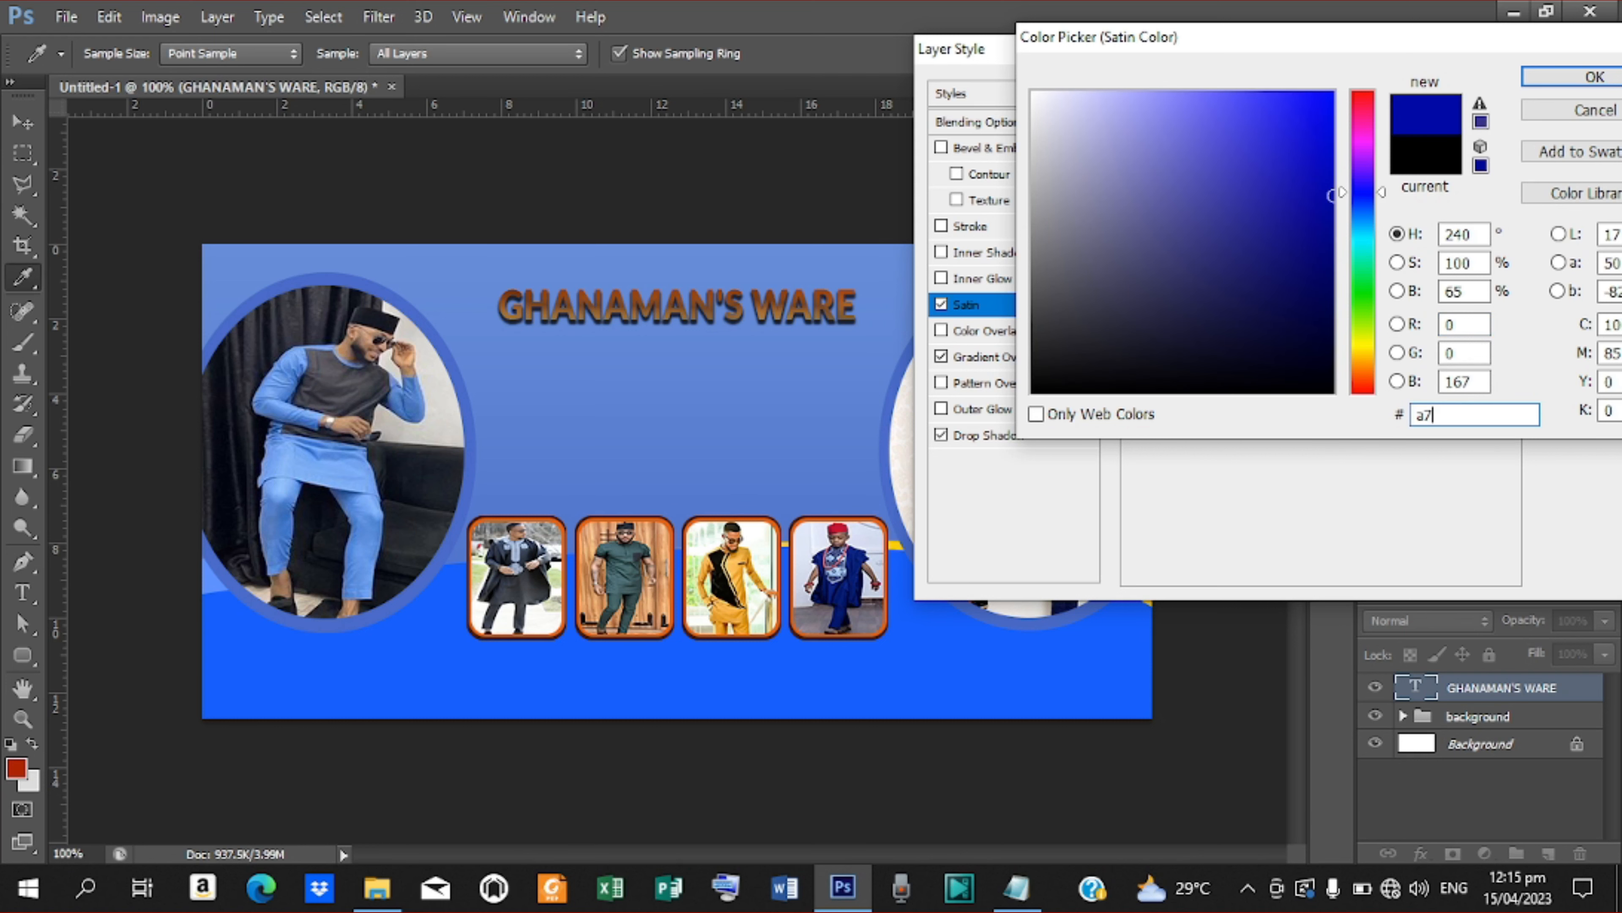
{"action": "type", "text": "37"}
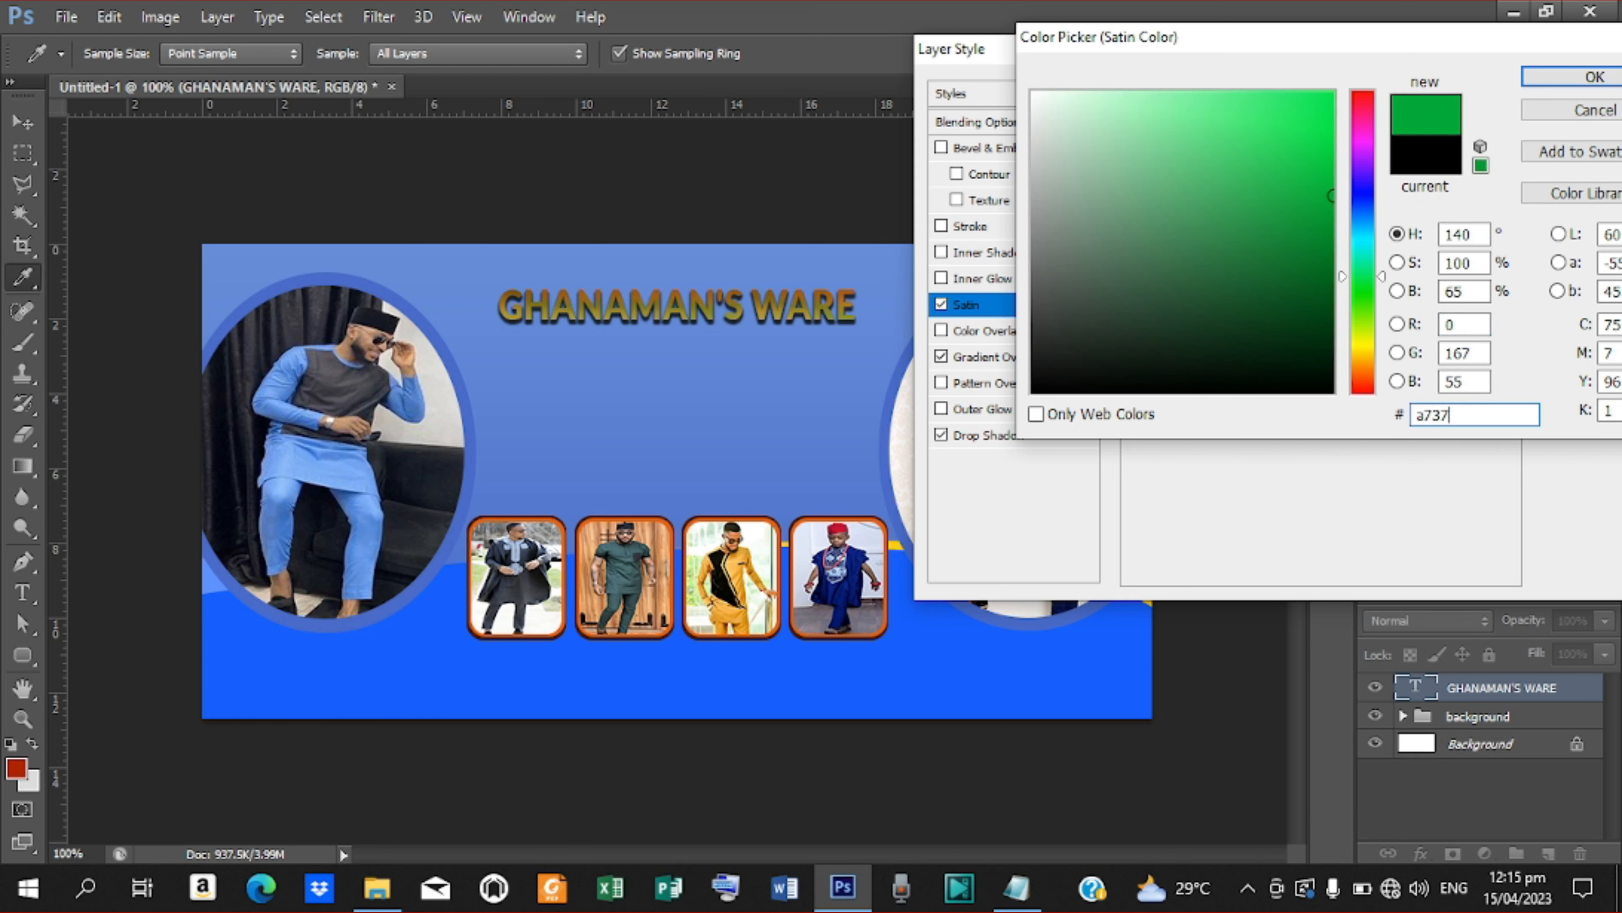
{"action": "type", "text": "22"}
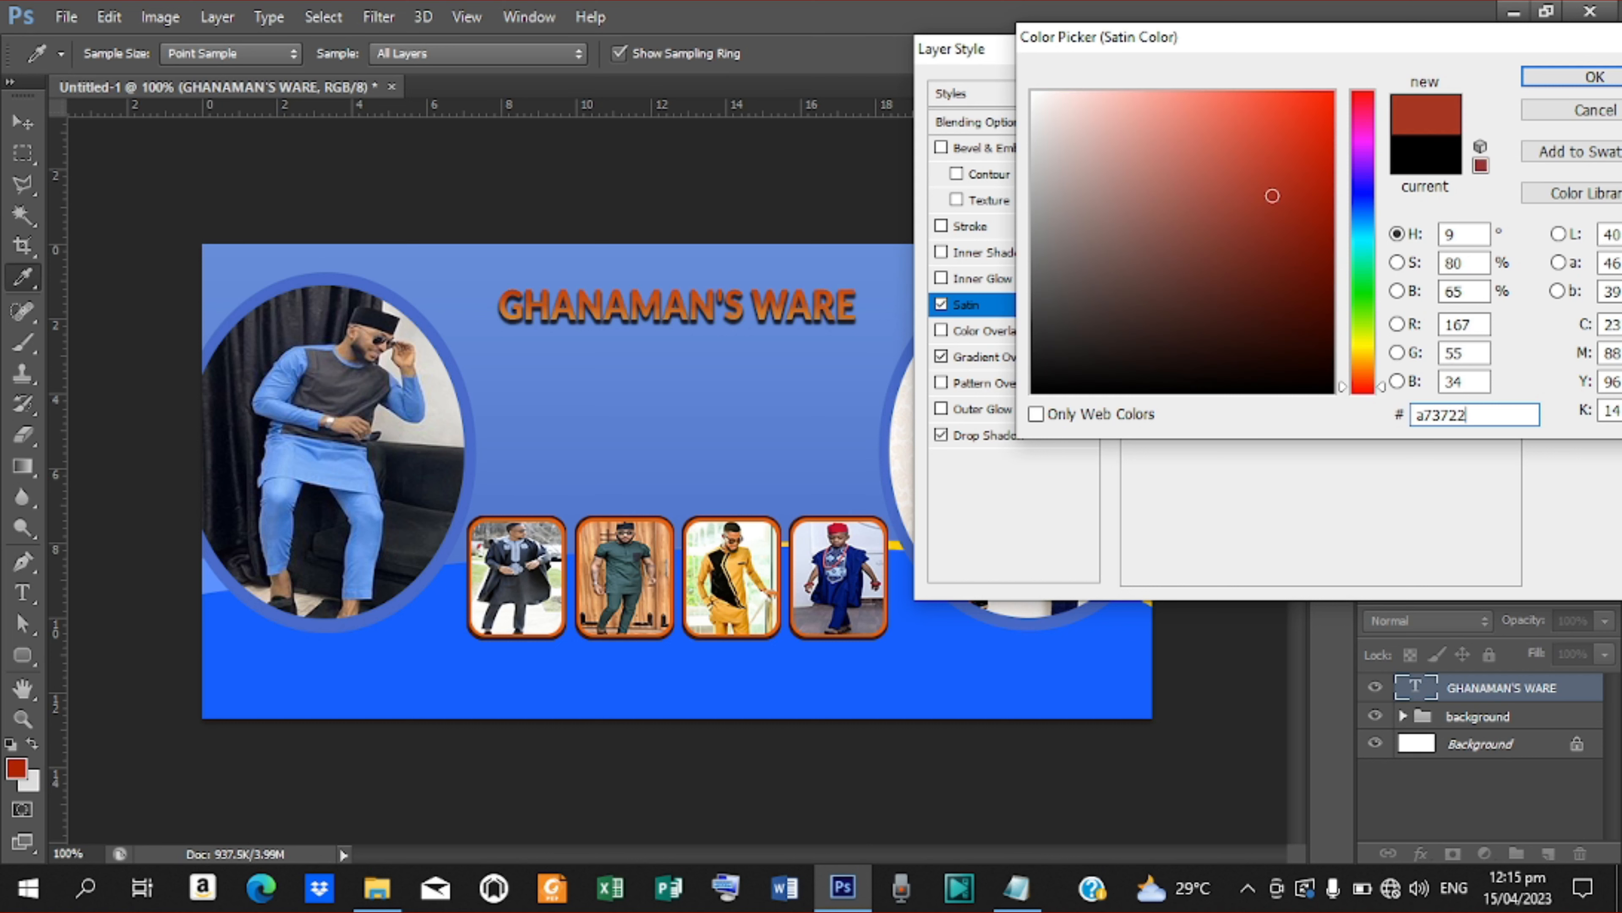
{"action": "key", "text": "Return"}
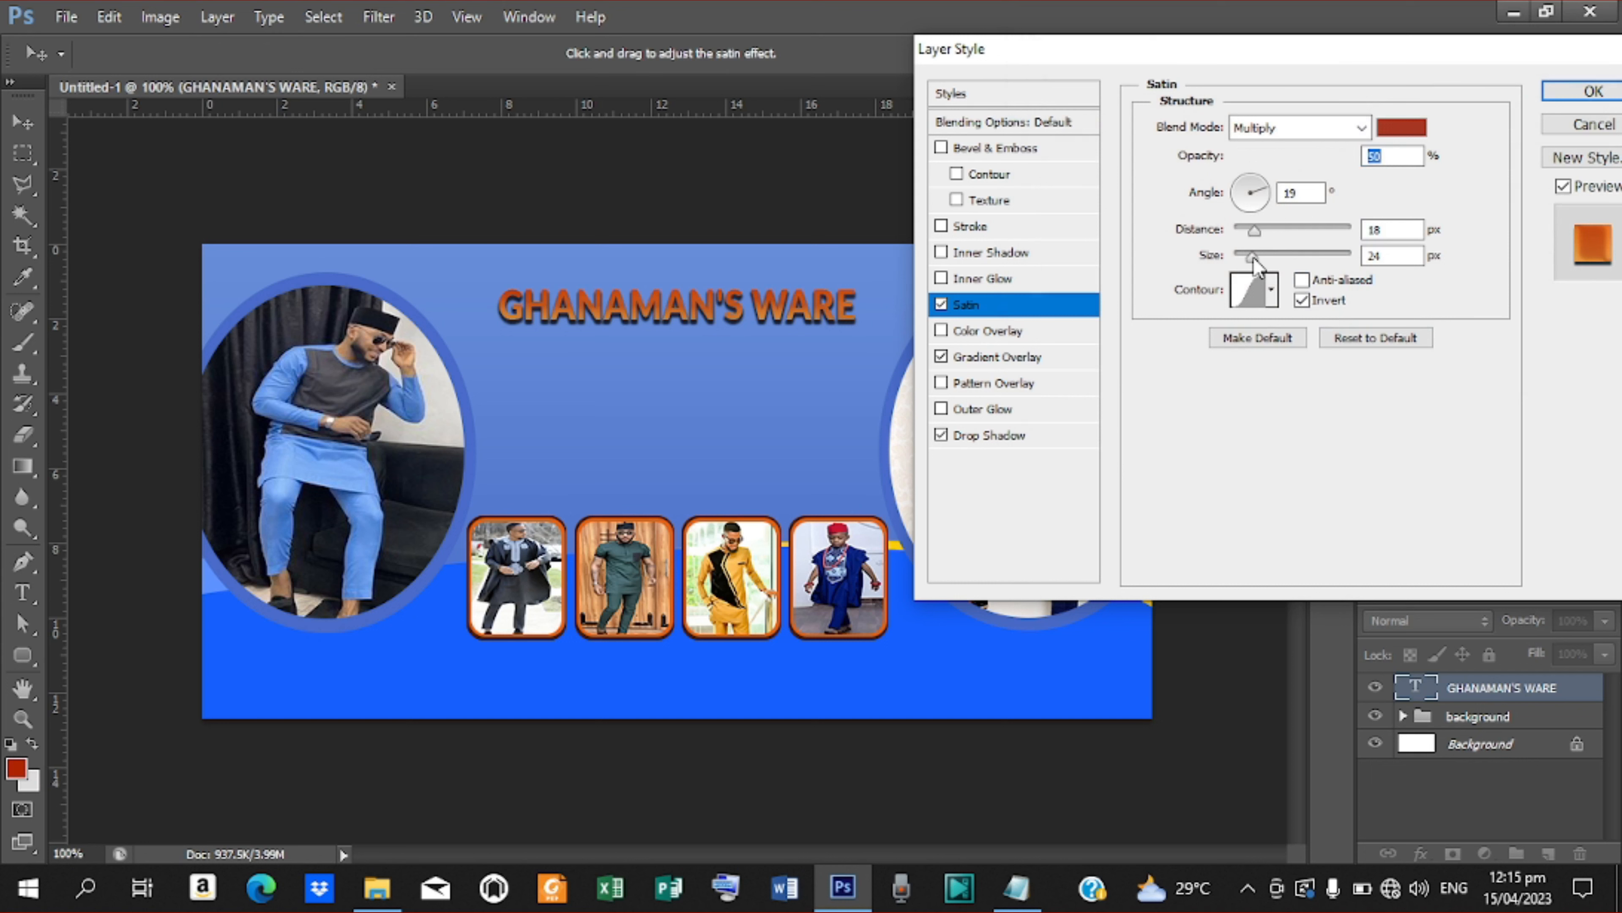
Set the title's satin size to 21 px, distance to 8 px and angle to 90°
{"action": "mouse_move", "coordinate": [1254, 258]}
{"action": "left_mouse_down"}
{"action": "mouse_move", "coordinate": [1238, 259]}
{"action": "mouse_move", "coordinate": [1273, 258]}
{"action": "left_mouse_up"}
{"action": "left_click_drag", "start_coordinate": [1270, 108], "coordinate": [1252, 108]}
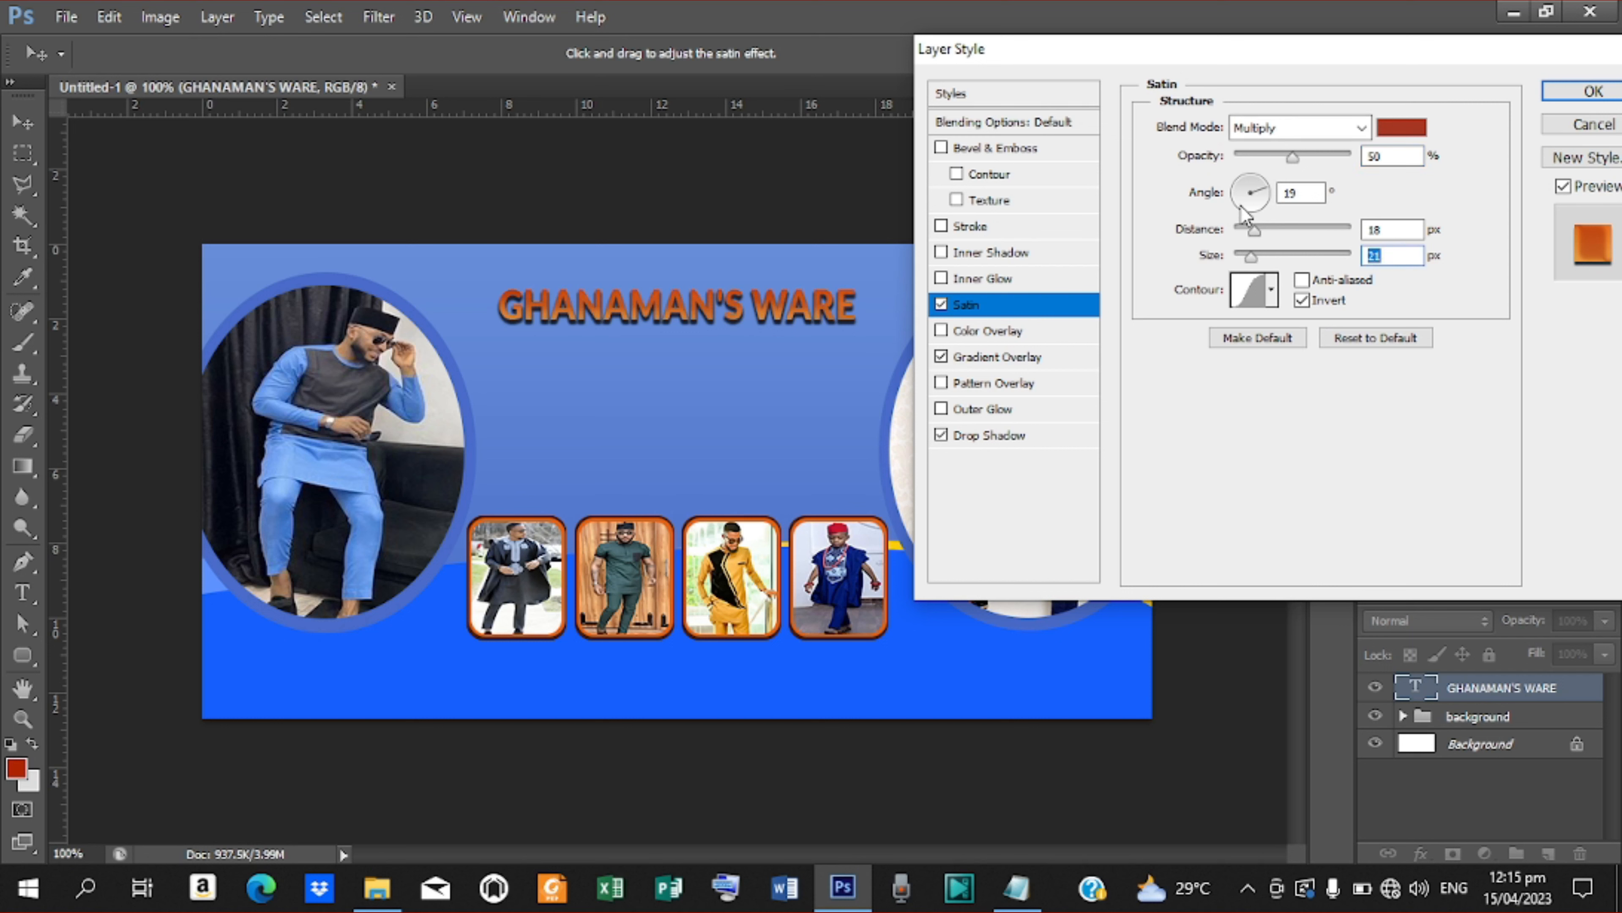
{"action": "left_click_drag", "start_coordinate": [1256, 241], "coordinate": [1244, 242]}
{"action": "double_click", "coordinate": [1300, 195]}
{"action": "type", "text": "90"}
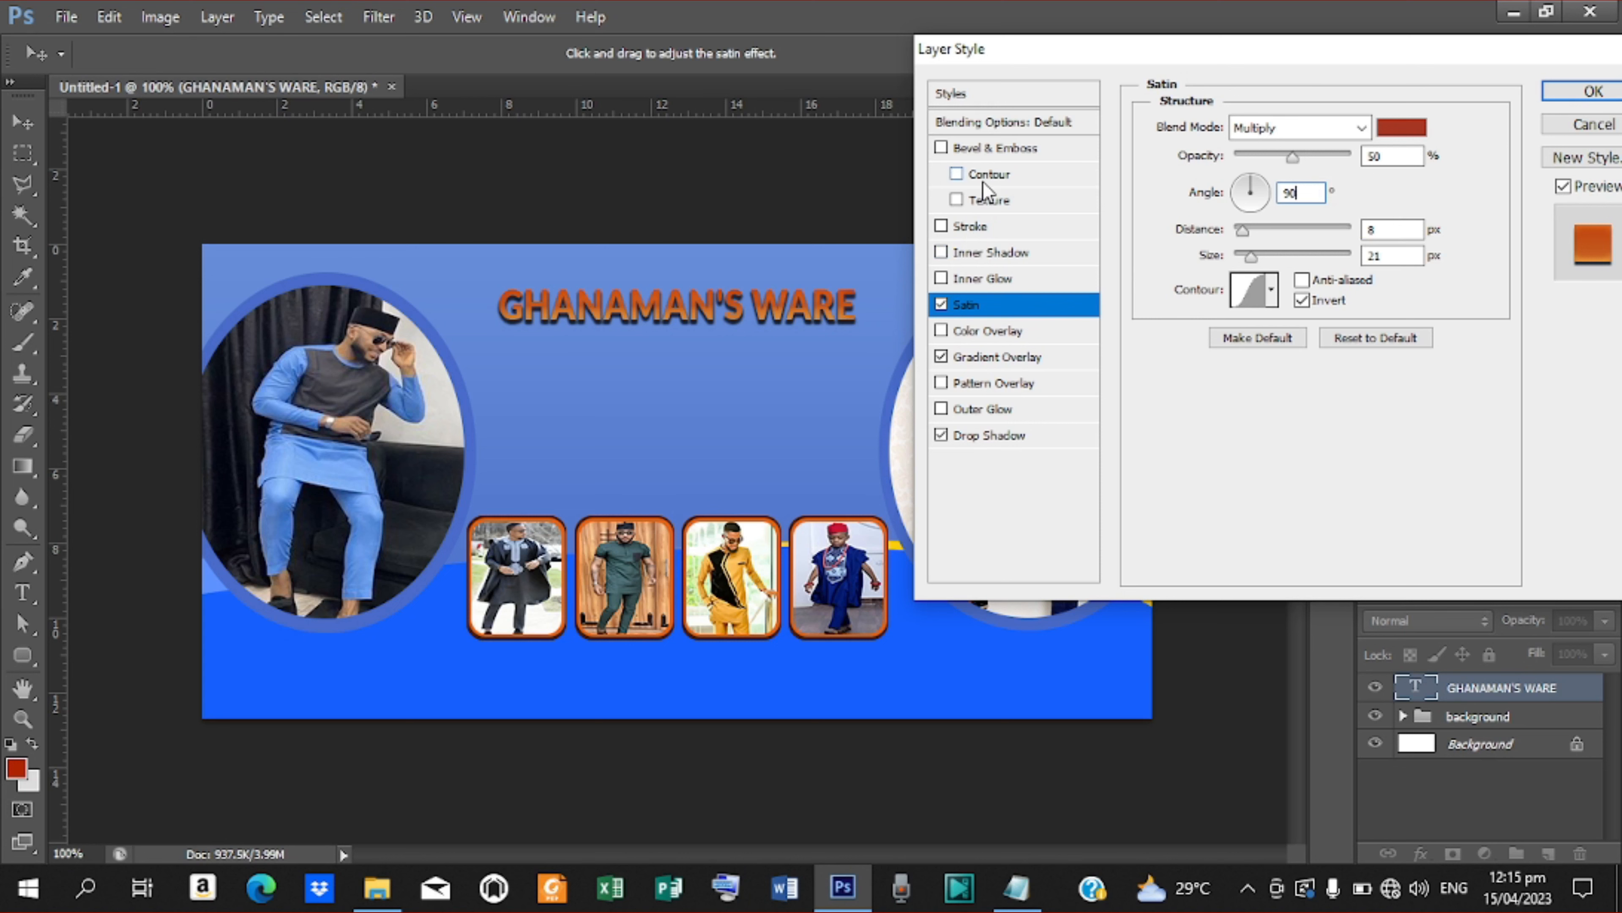
Add a 2 px Stroke to the title in off-white fafaf8, sampled from the first small photo, and apply the layer style
{"action": "left_click", "coordinate": [982, 227]}
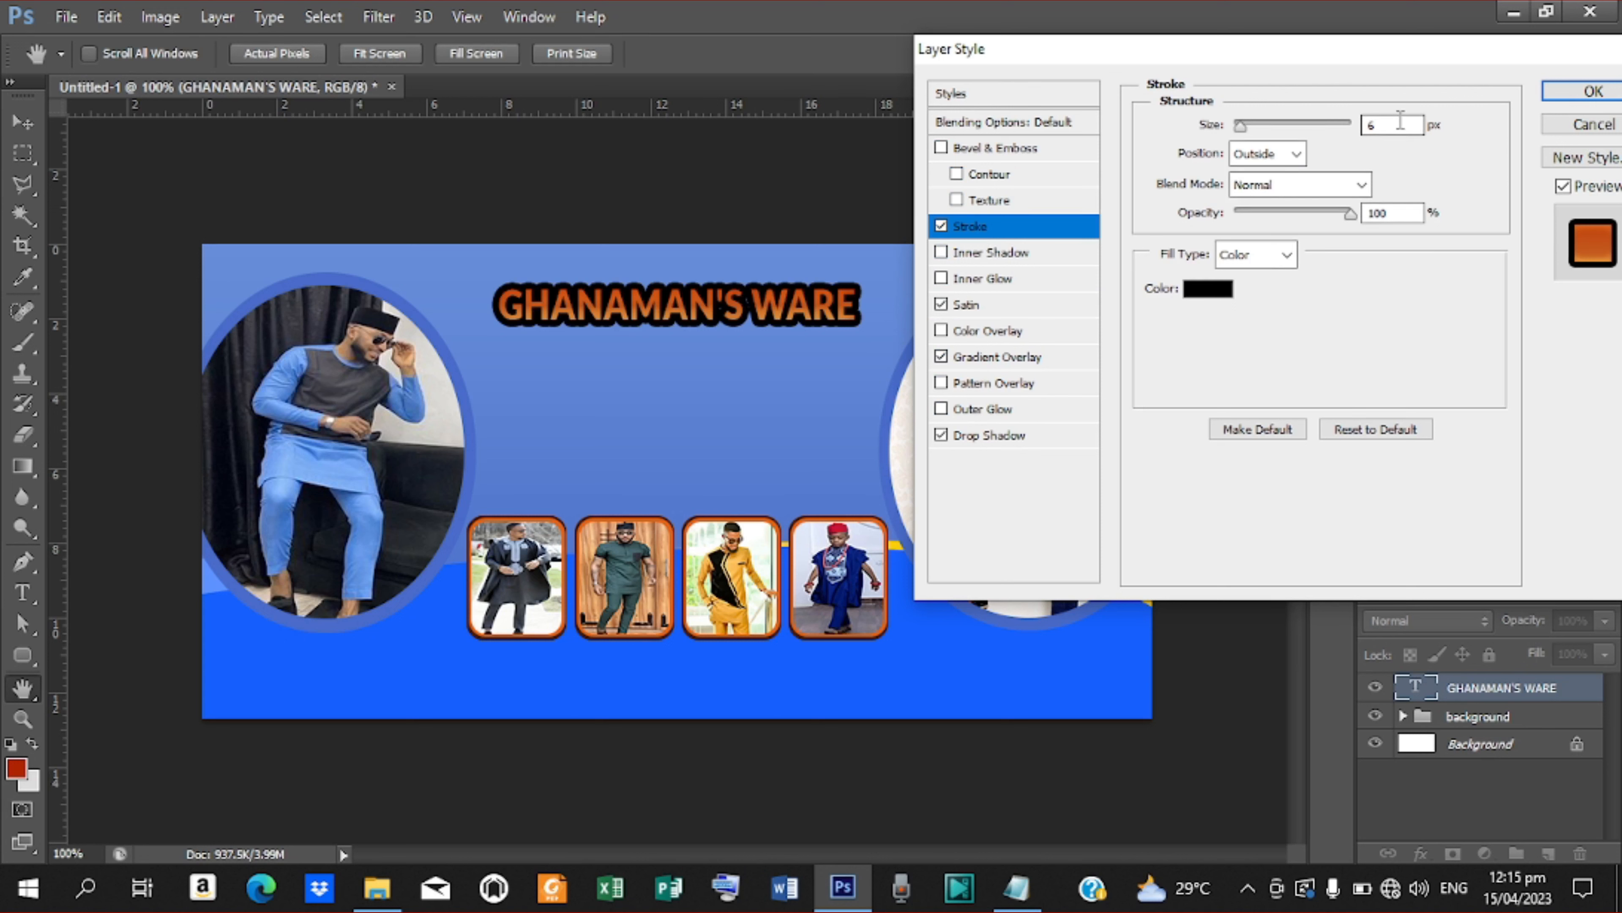
{"action": "key", "text": "BackSpace"}
{"action": "type", "text": "2"}
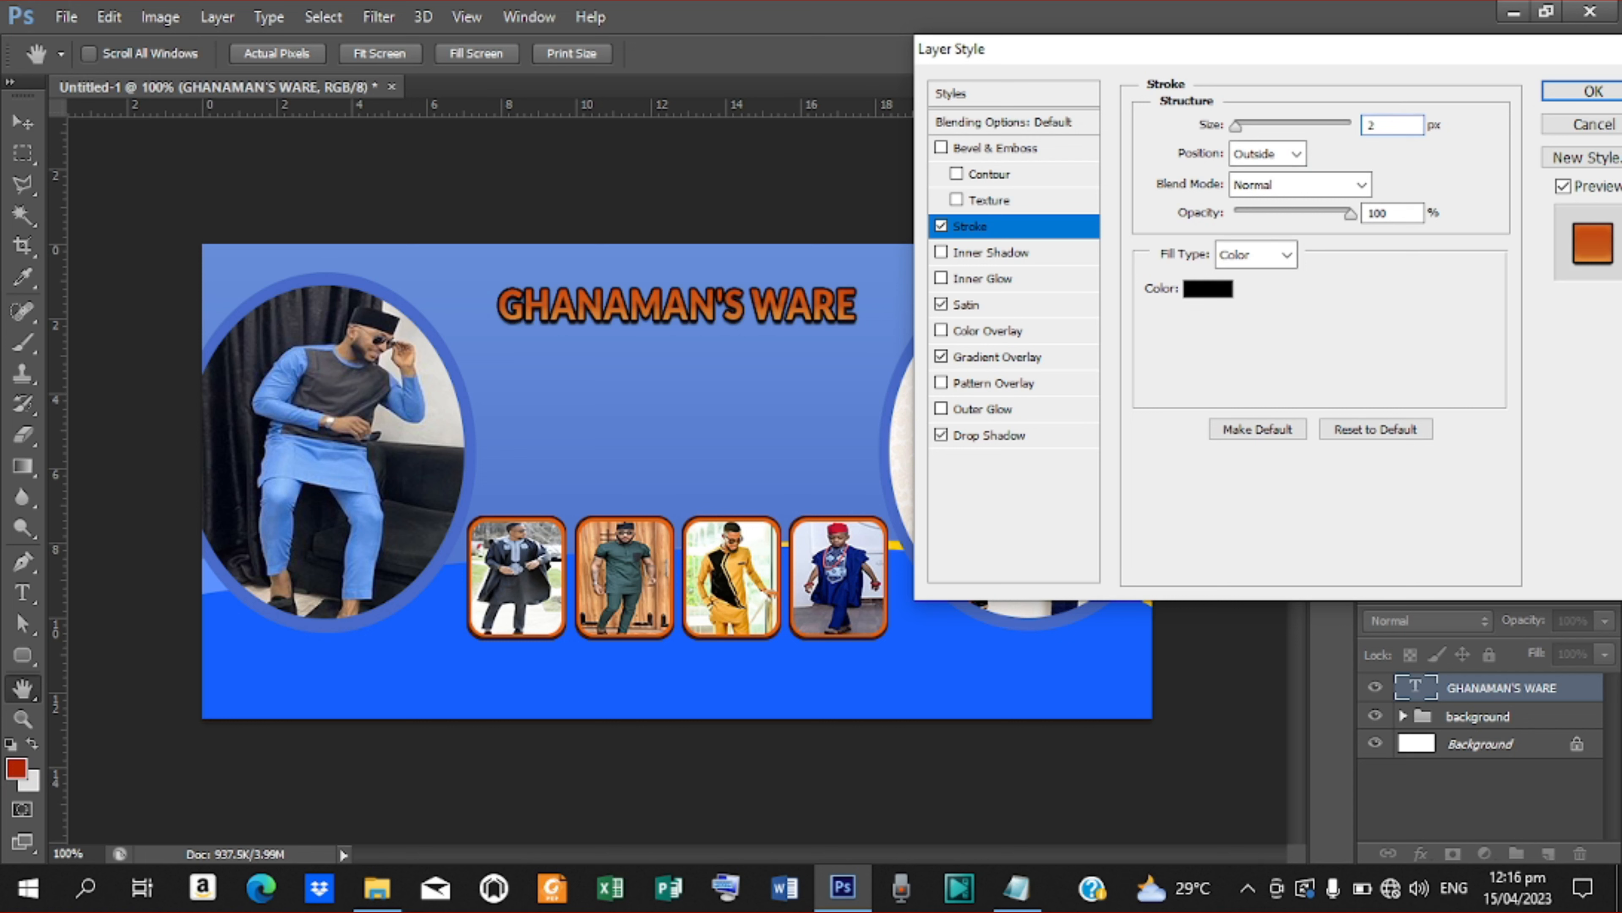
{"action": "left_click", "coordinate": [1207, 290]}
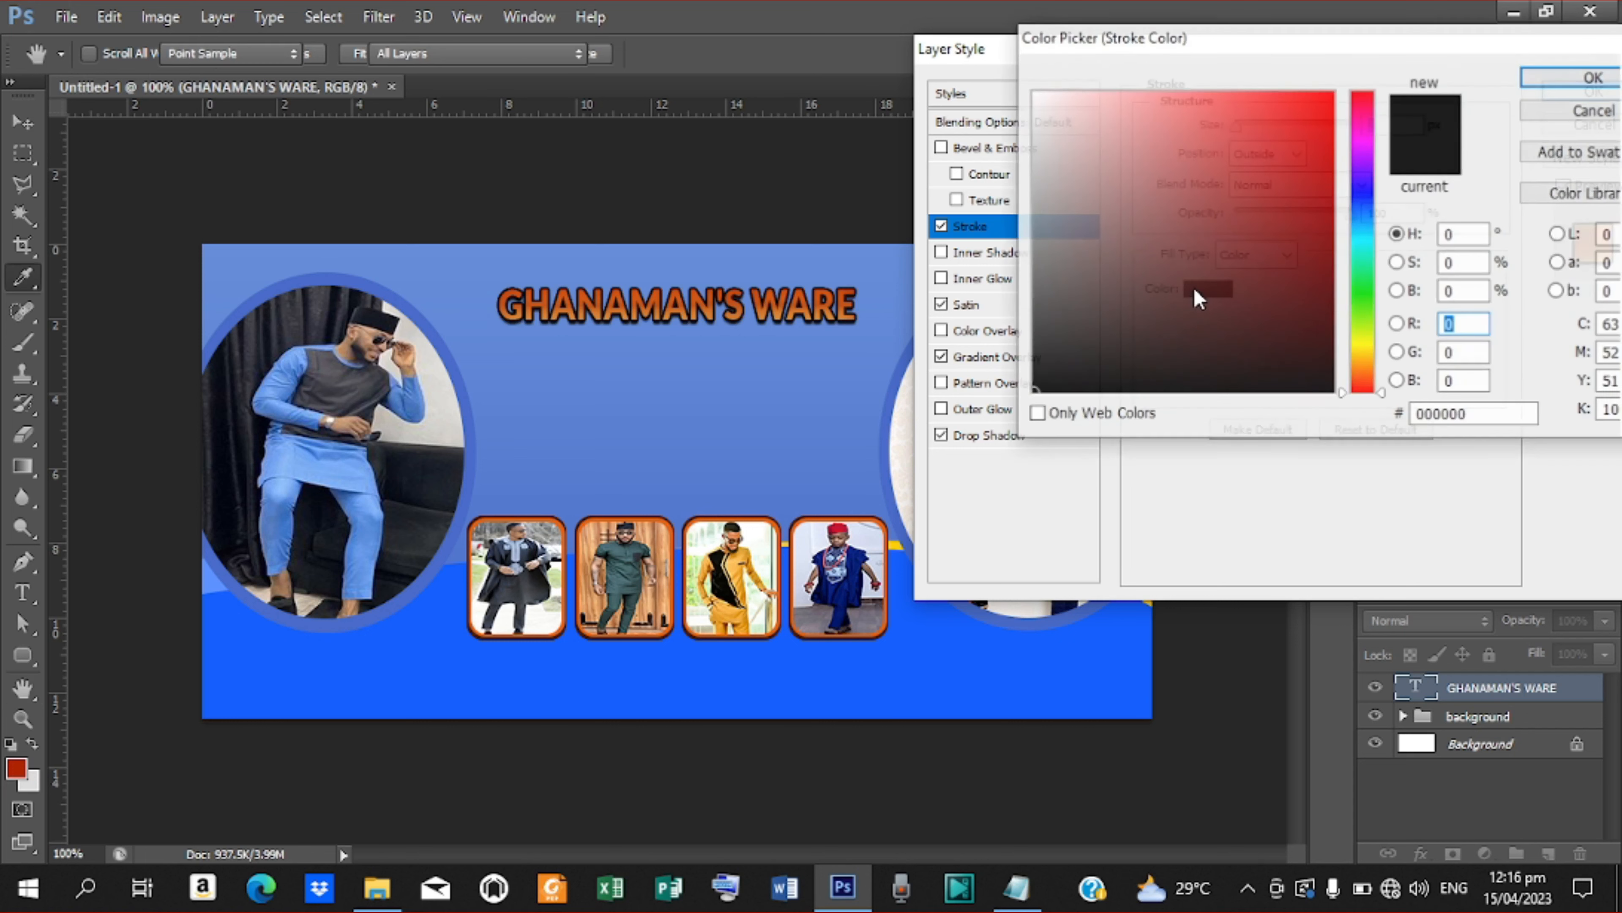
{"action": "left_click", "coordinate": [315, 447]}
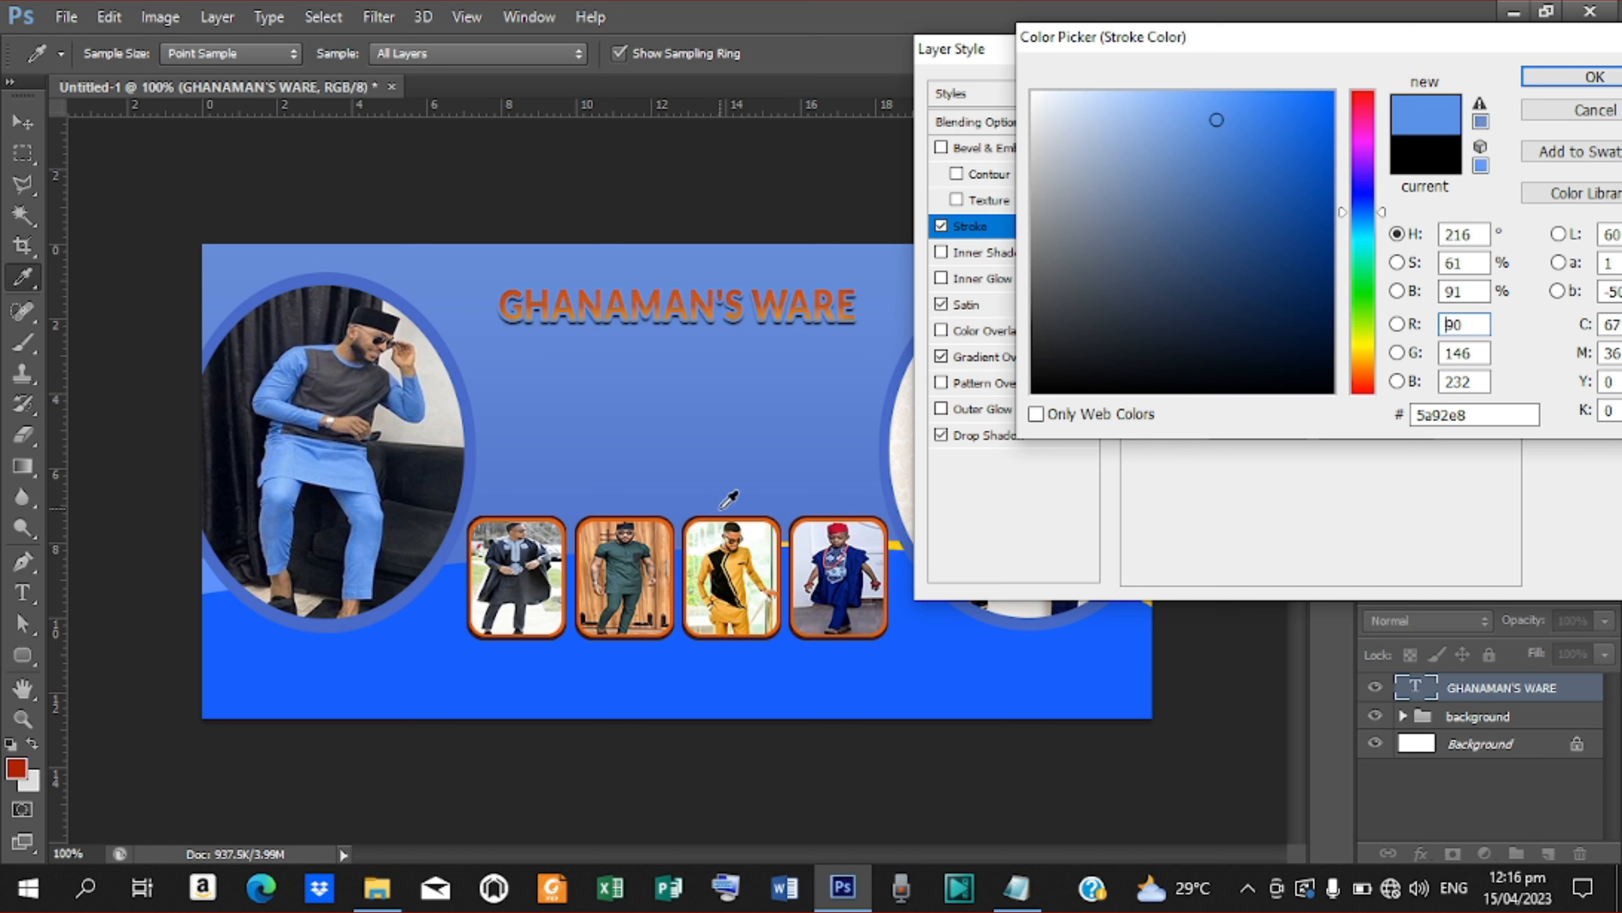
{"action": "left_click", "coordinate": [542, 617]}
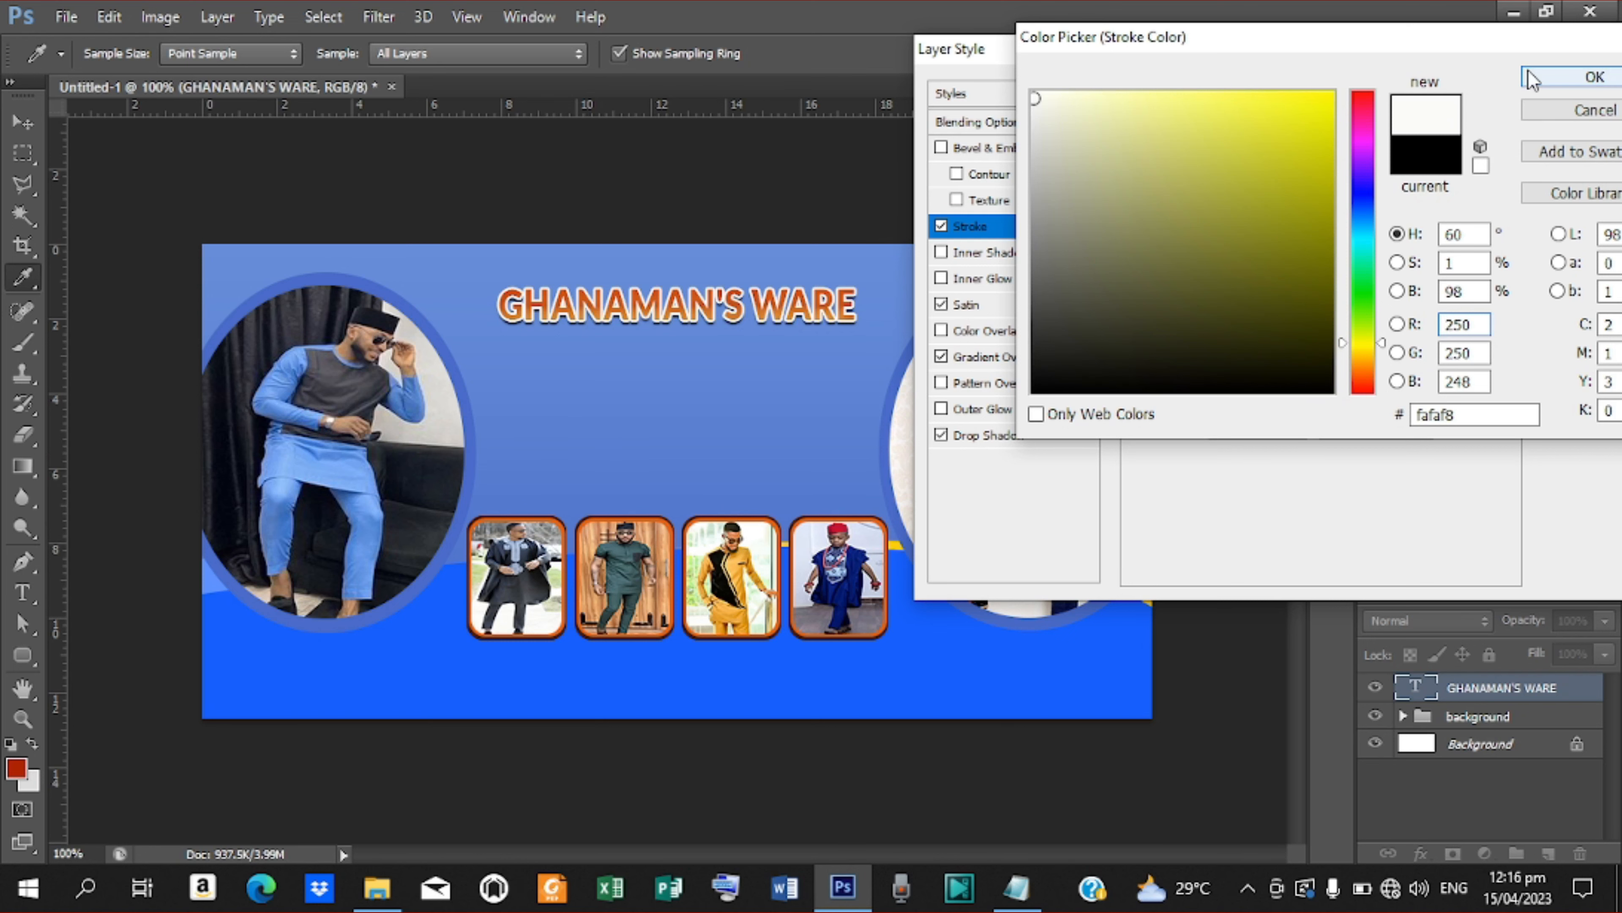
{"action": "left_click", "coordinate": [1557, 78]}
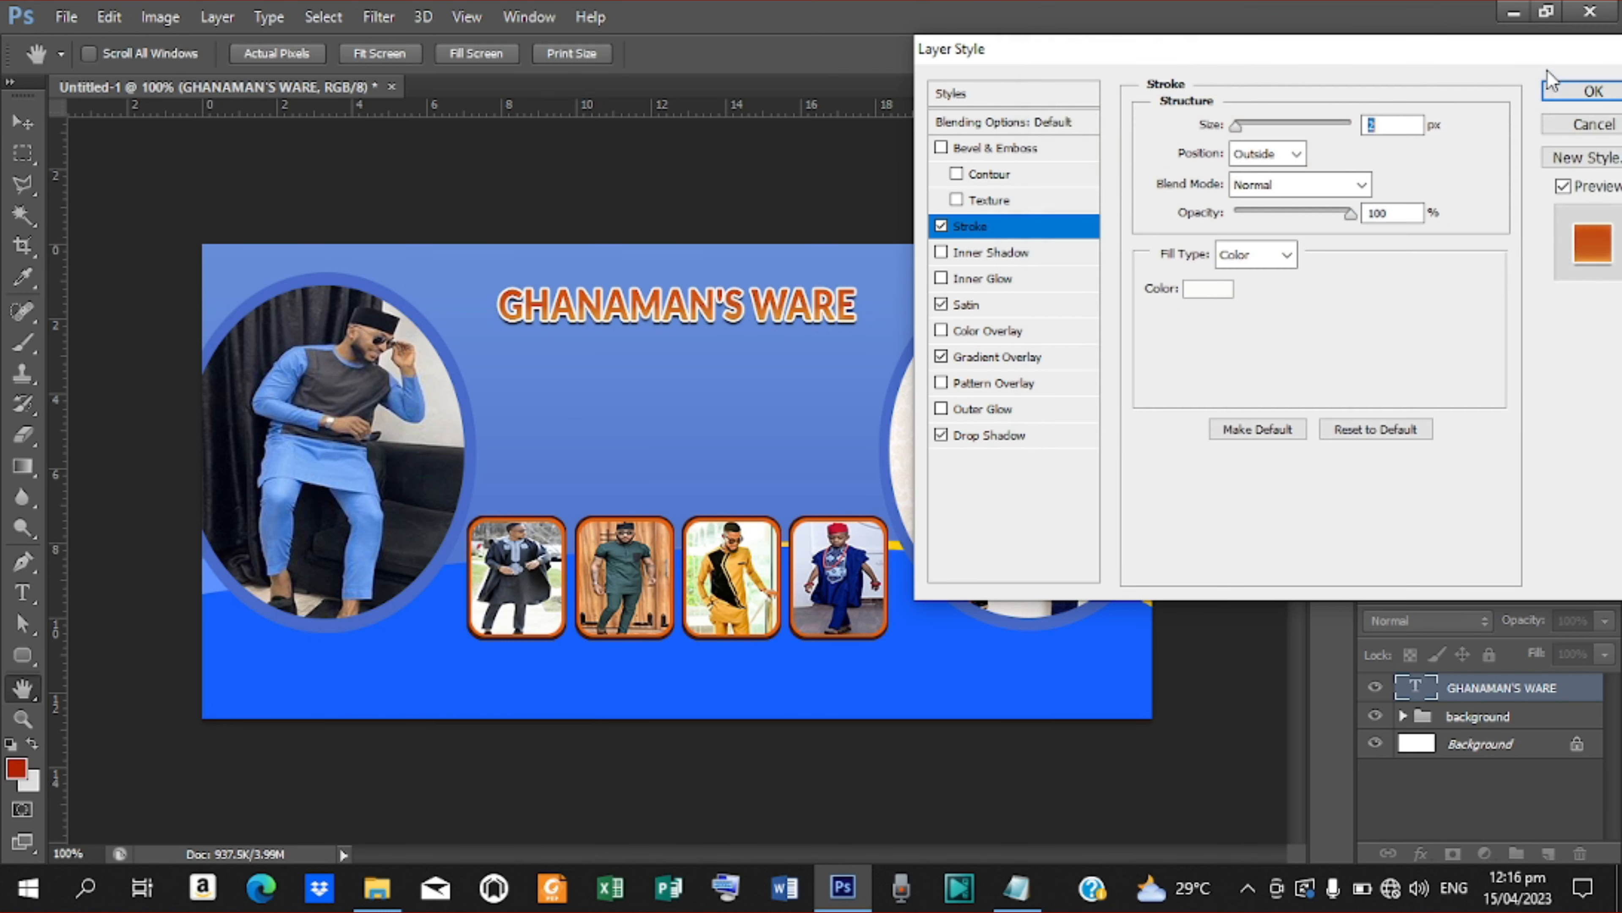
{"action": "left_click", "coordinate": [1584, 91]}
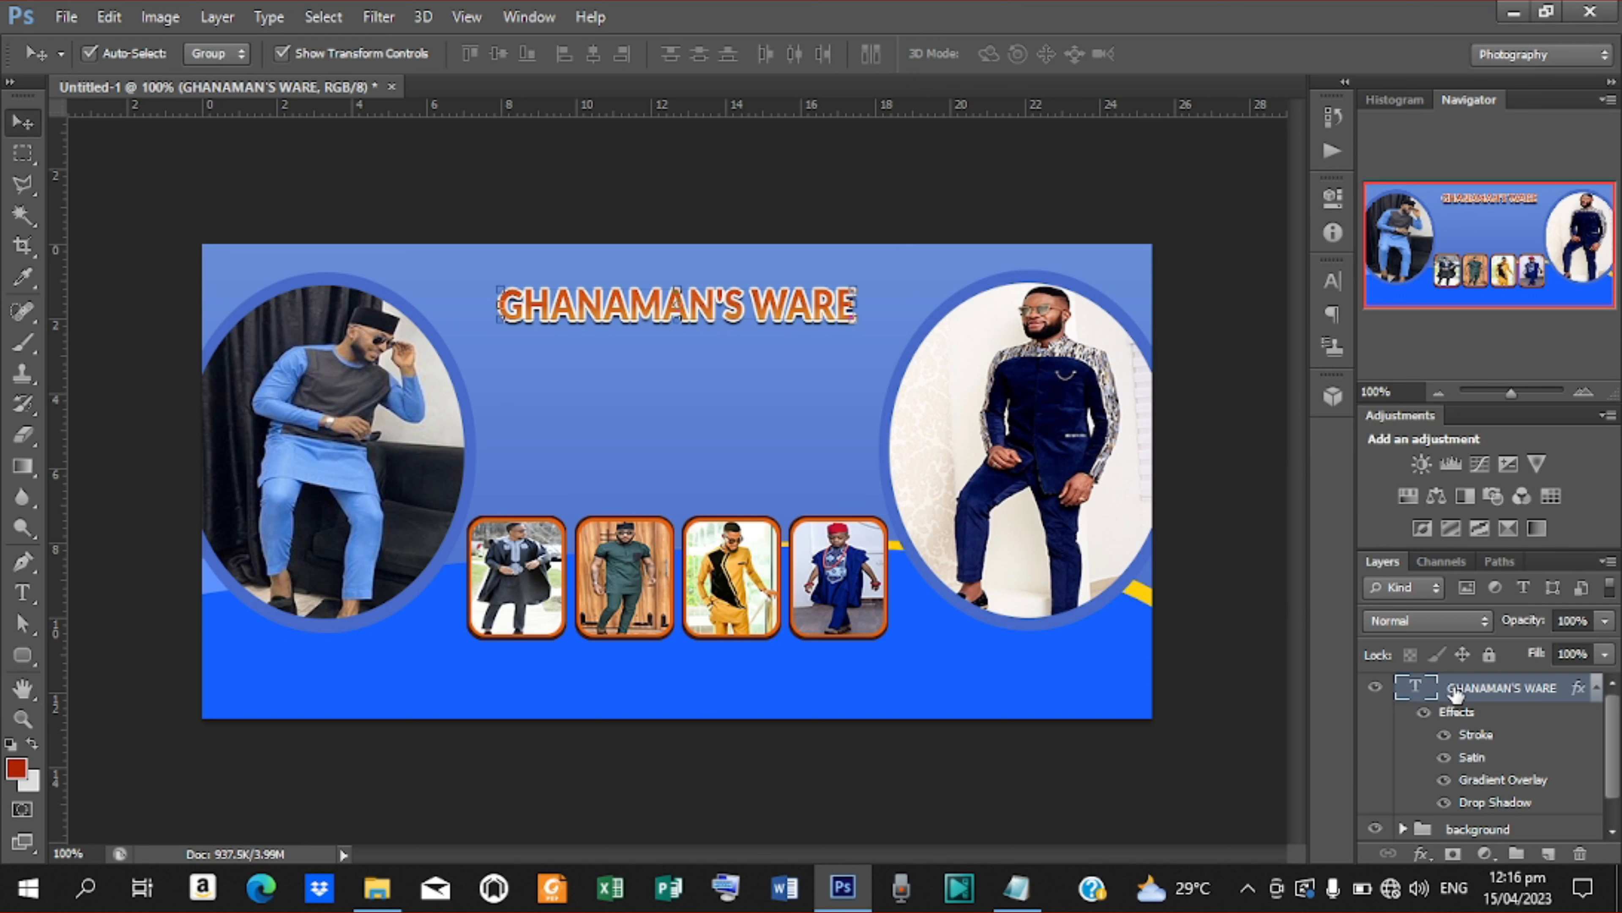
Duplicate the GHANAMAN'S WARE title layer and nudge the copy slightly down and to the right
{"action": "key", "text": "ctrl+j"}
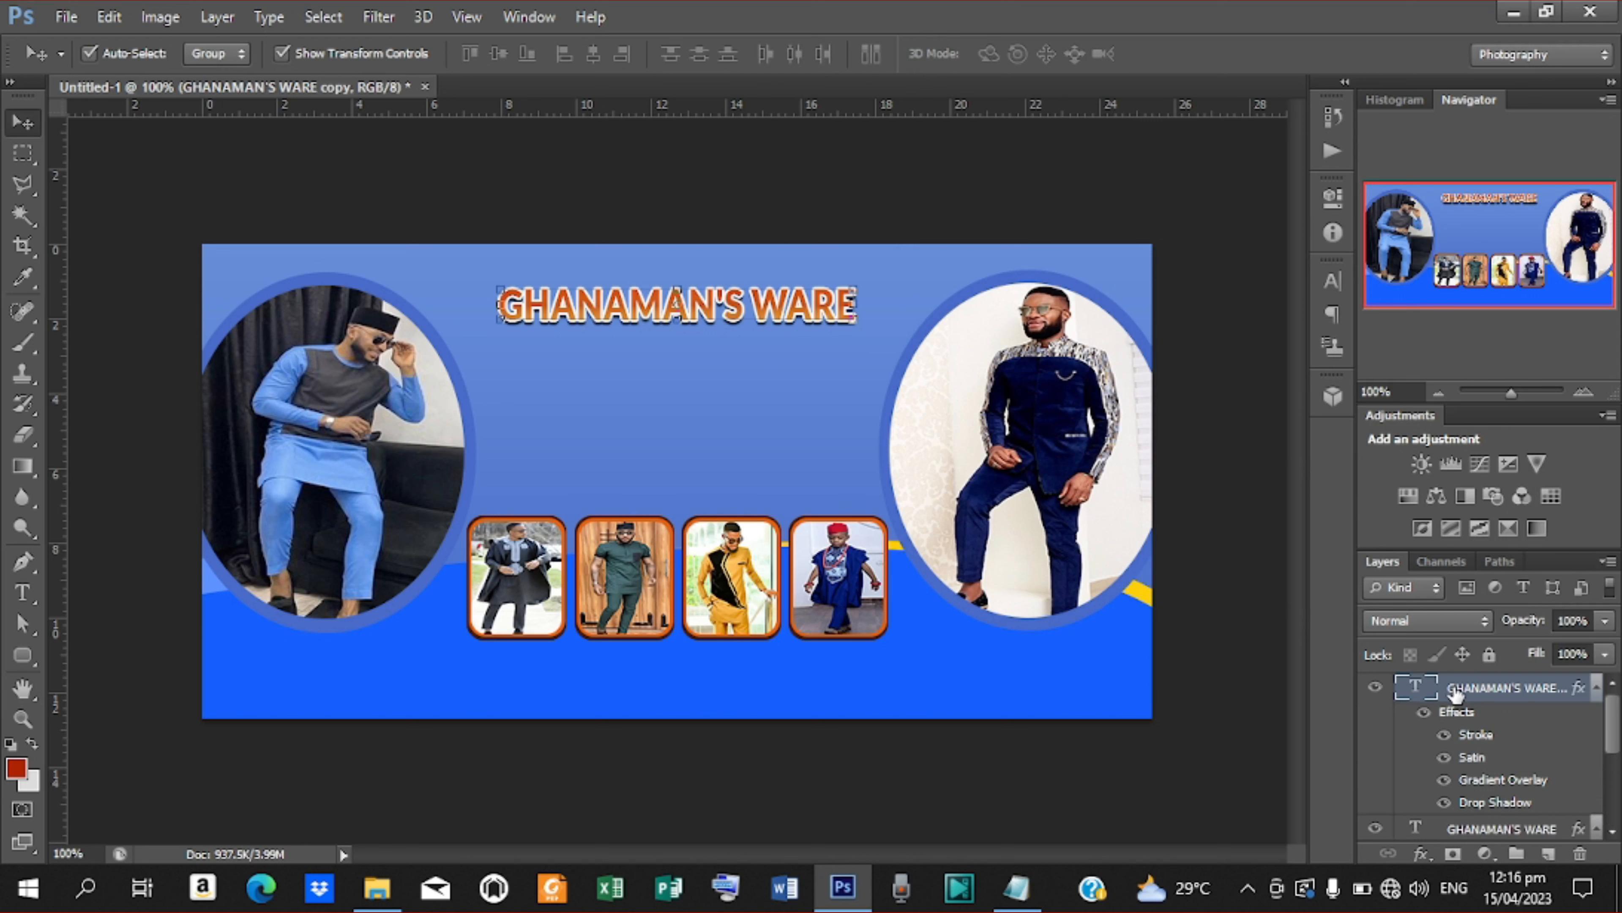
{"action": "key", "text": "Down"}
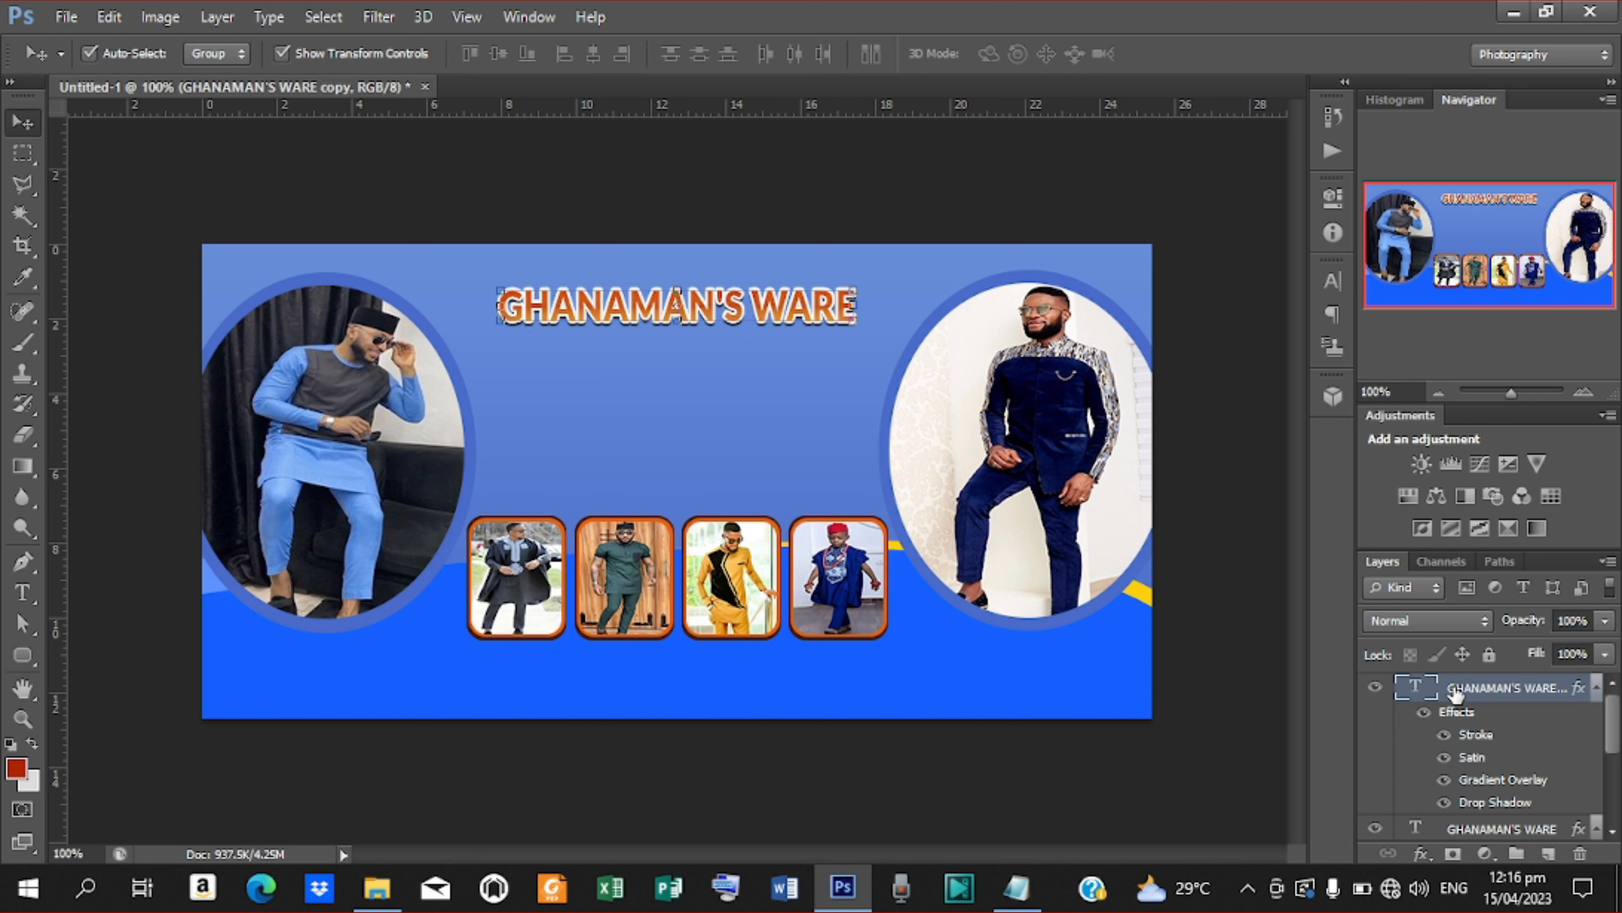
{"action": "key", "text": "Right"}
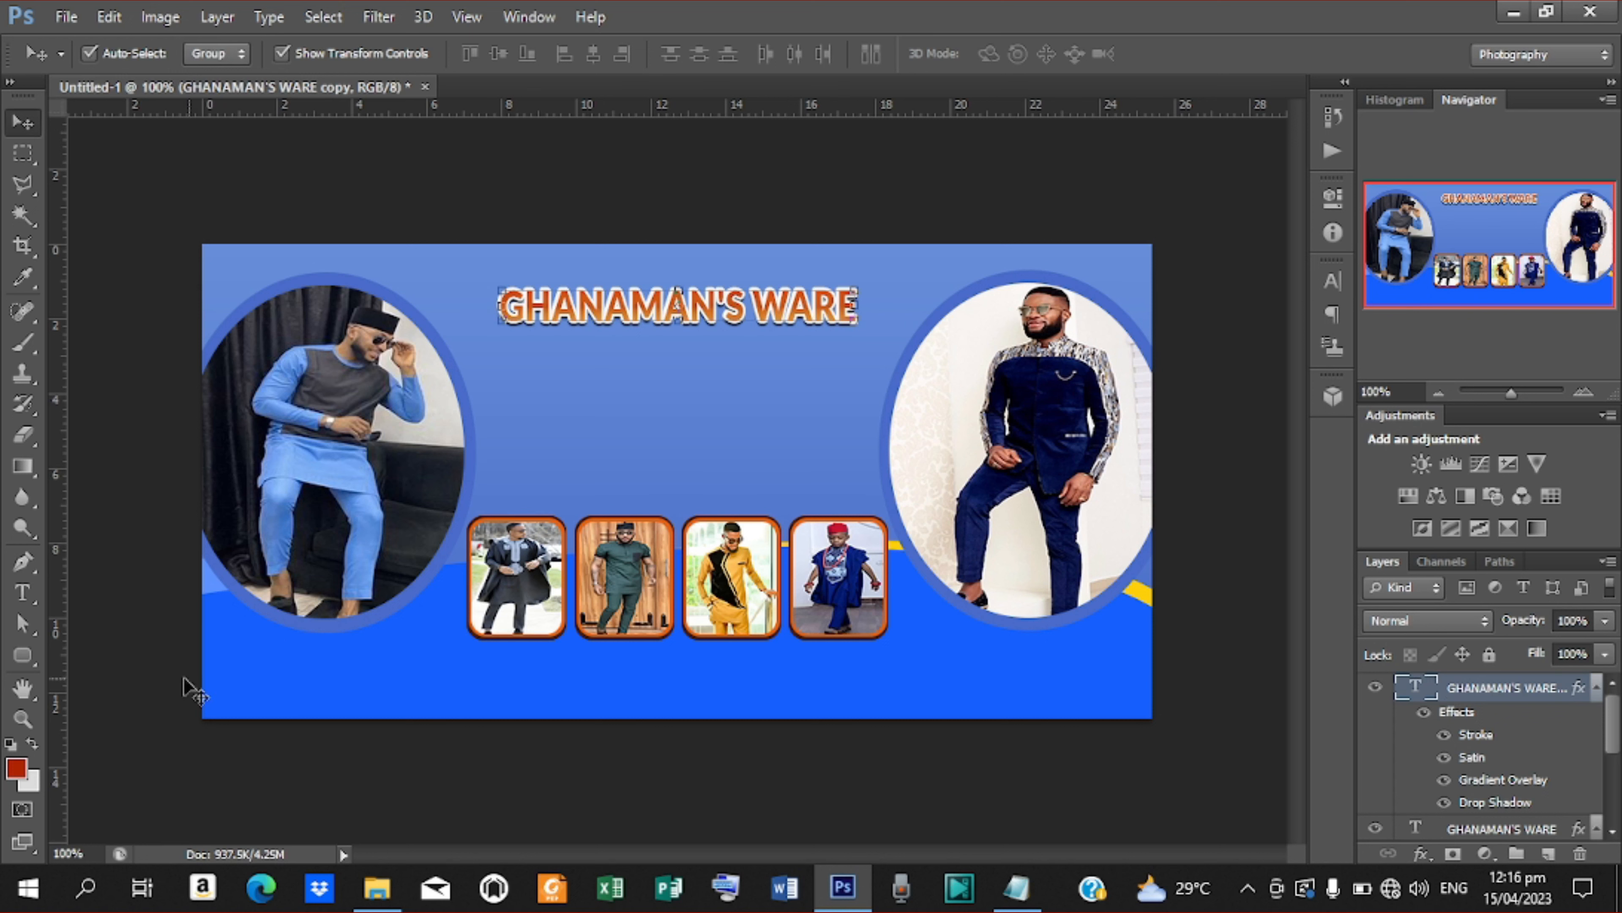
Add the slogan "A HOME WHERE AFRICAN WARE IS A PRORITY" below the title, copied from the text file in Notepad
{"action": "left_click", "coordinate": [22, 593]}
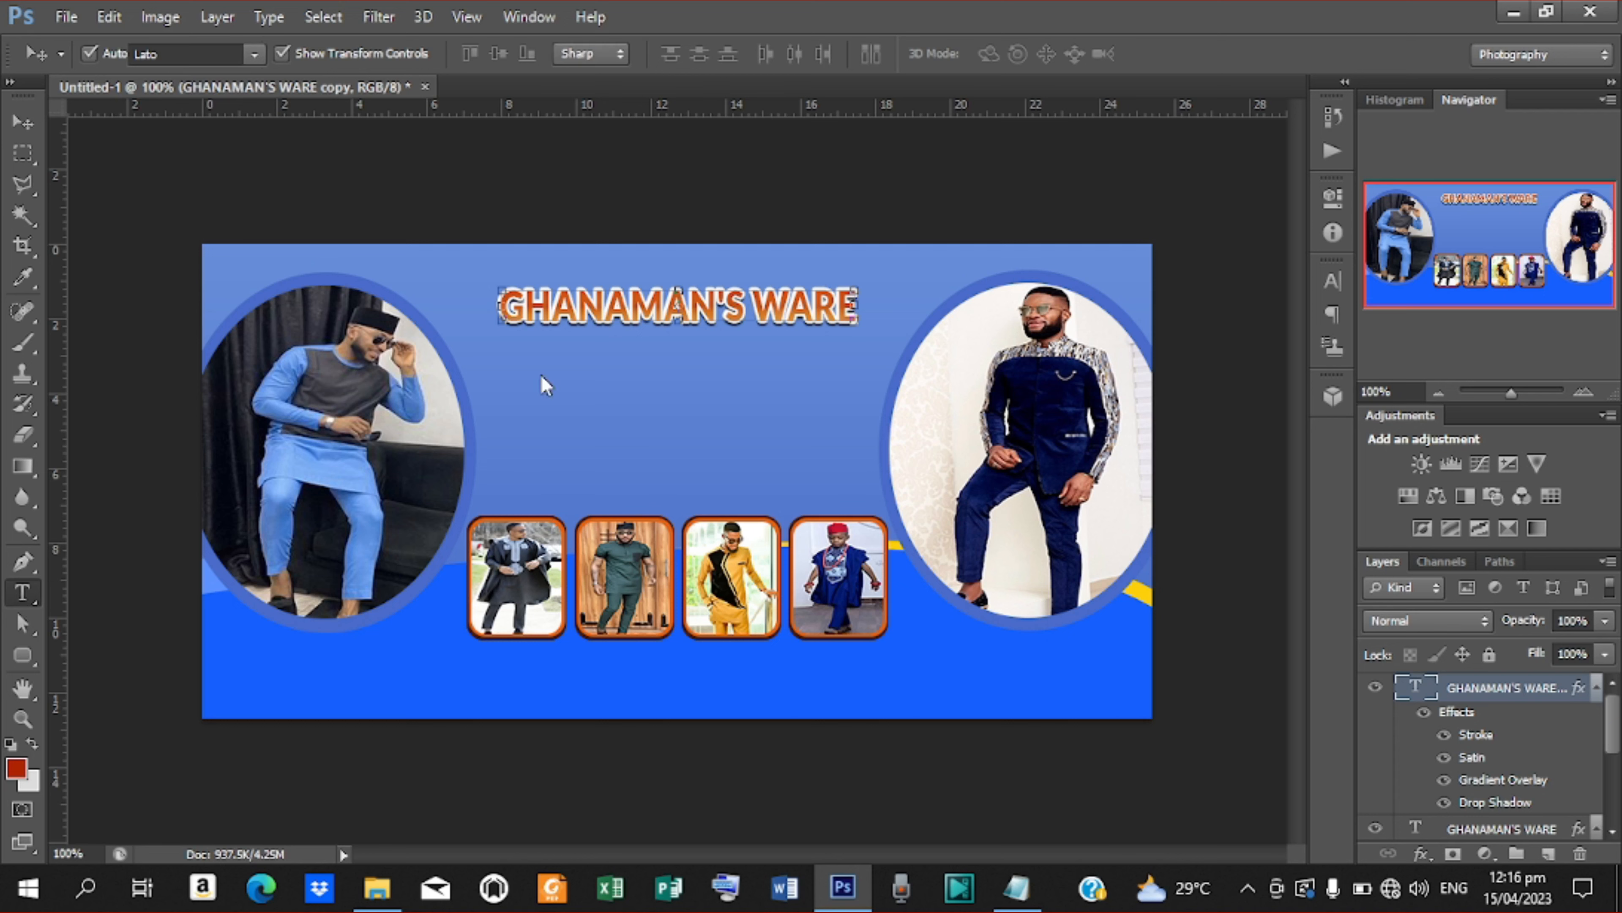
{"action": "left_click", "coordinate": [543, 384]}
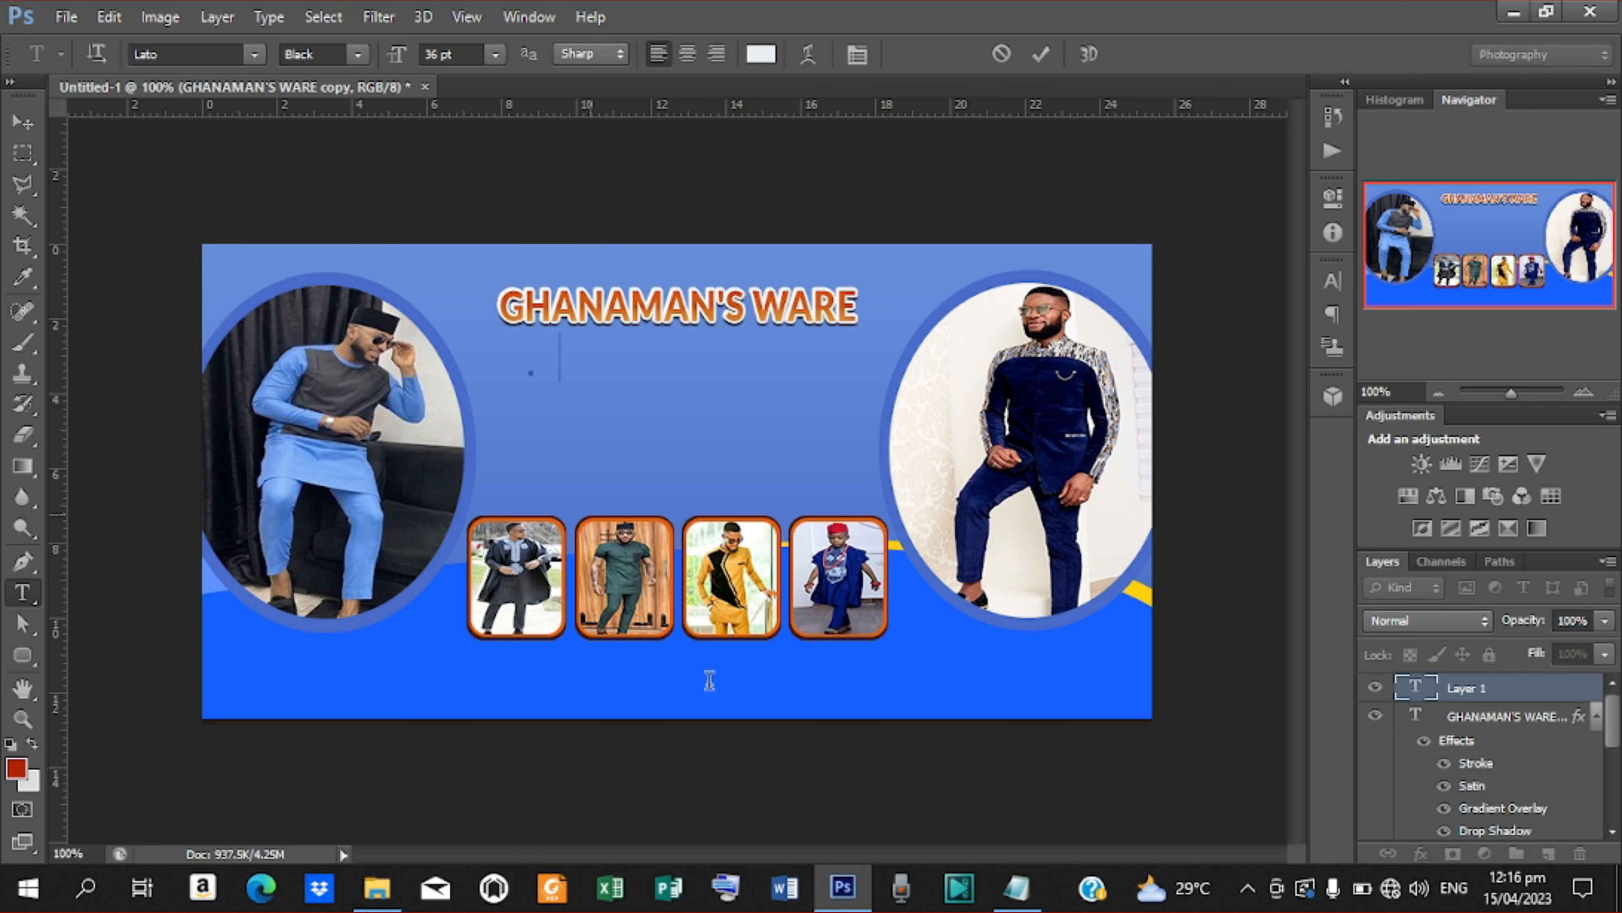
{"action": "left_click", "coordinate": [1016, 887]}
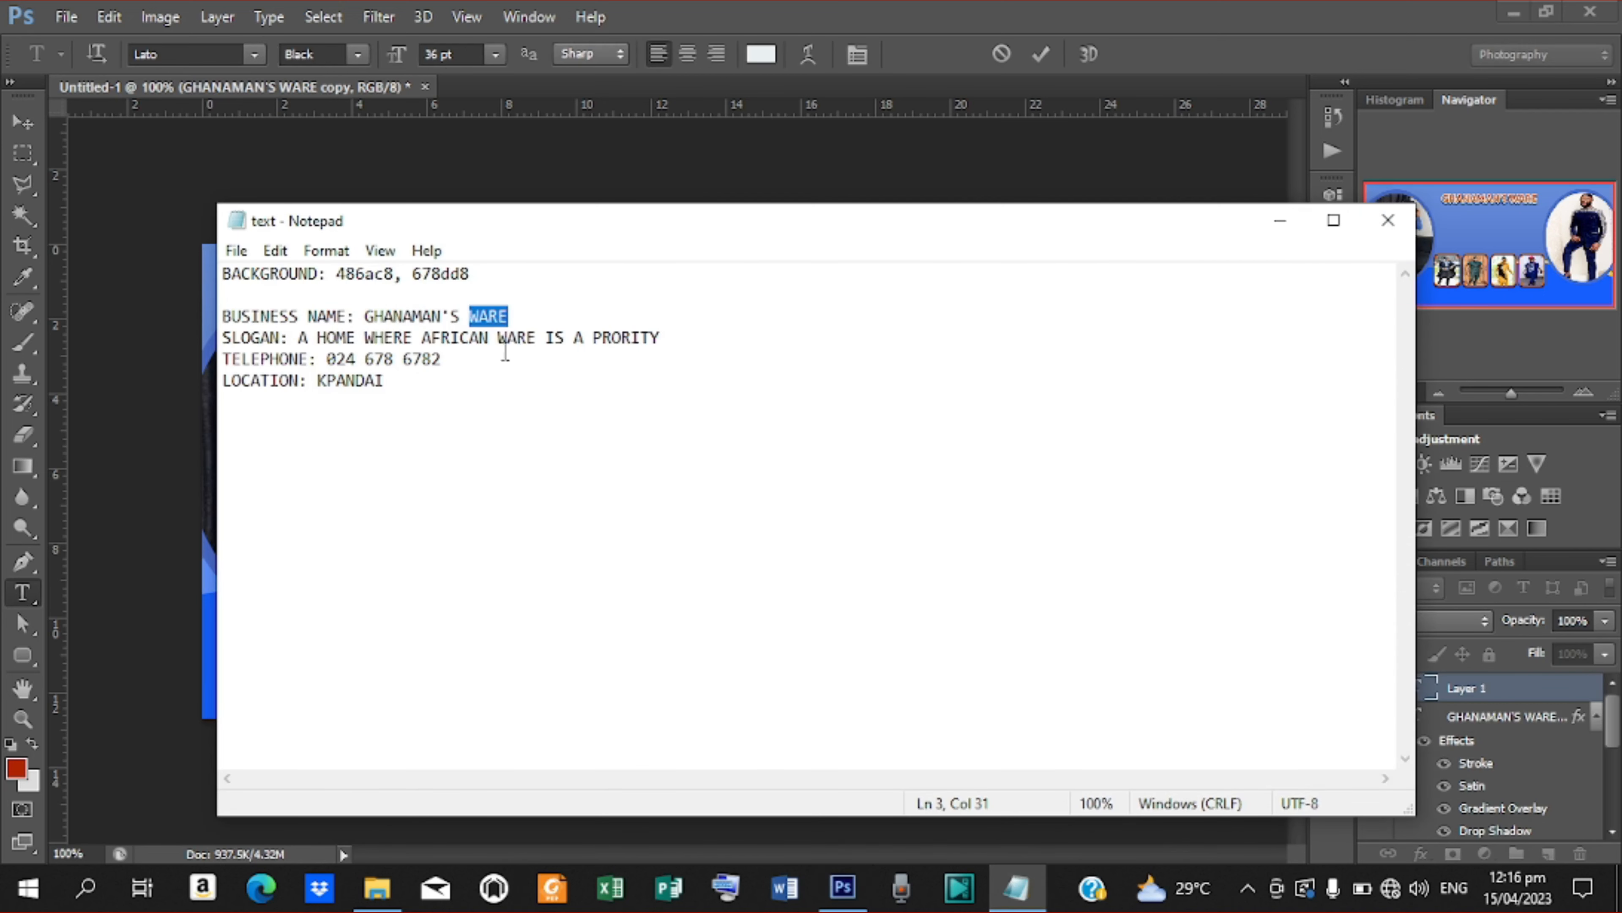
{"action": "left_click_drag", "start_coordinate": [302, 338], "coordinate": [665, 337]}
{"action": "key", "text": "ctrl+c"}
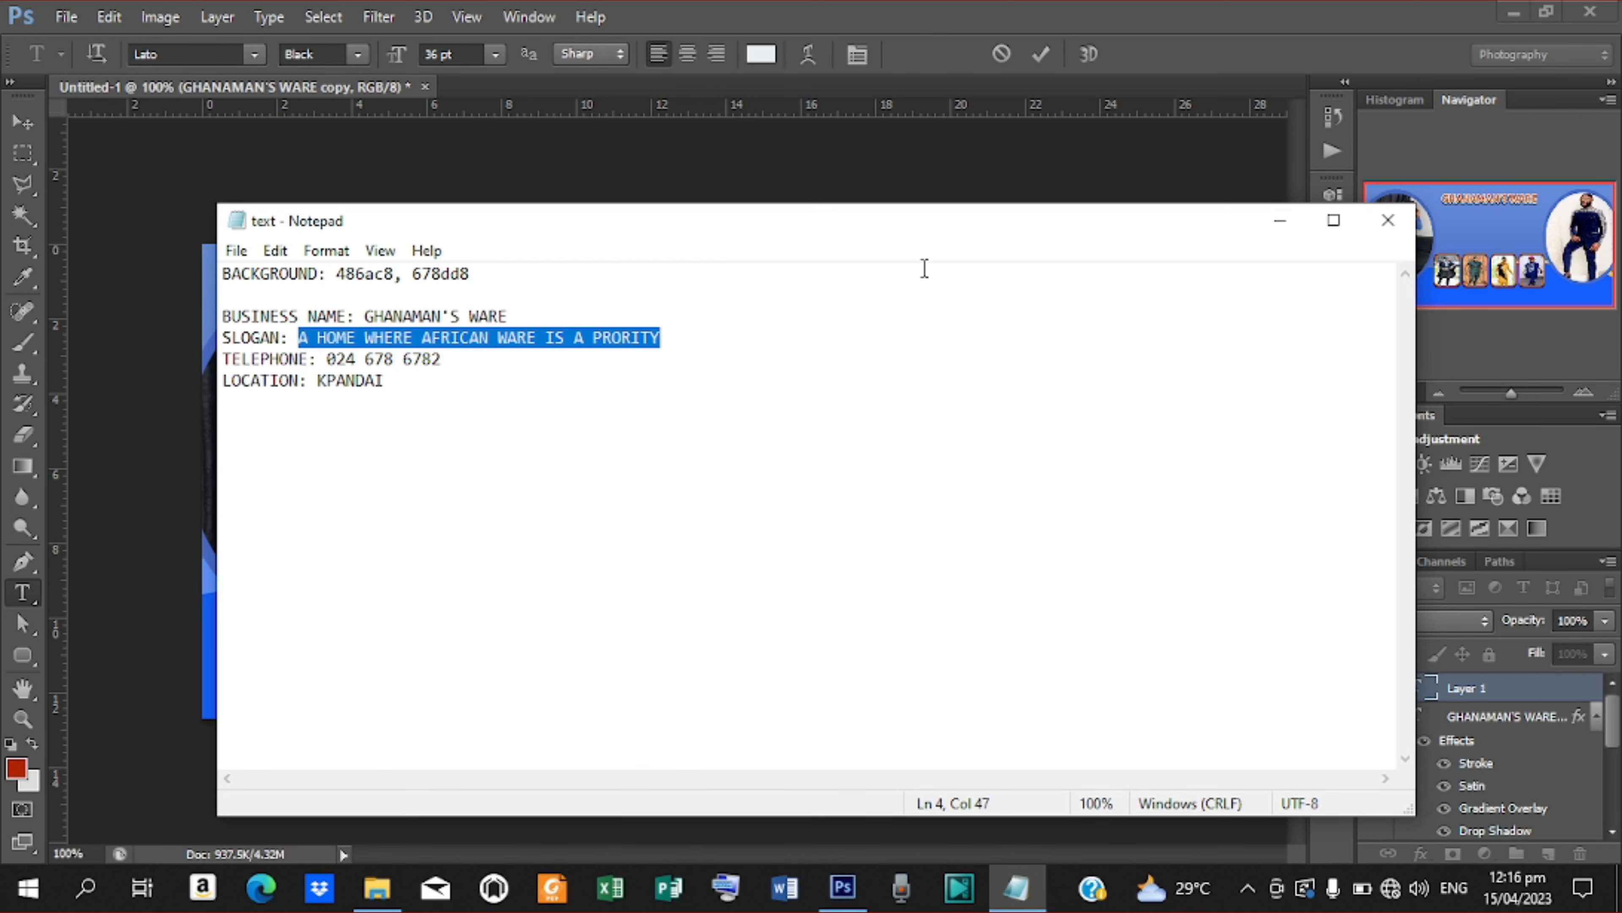
{"action": "left_click", "coordinate": [1272, 223]}
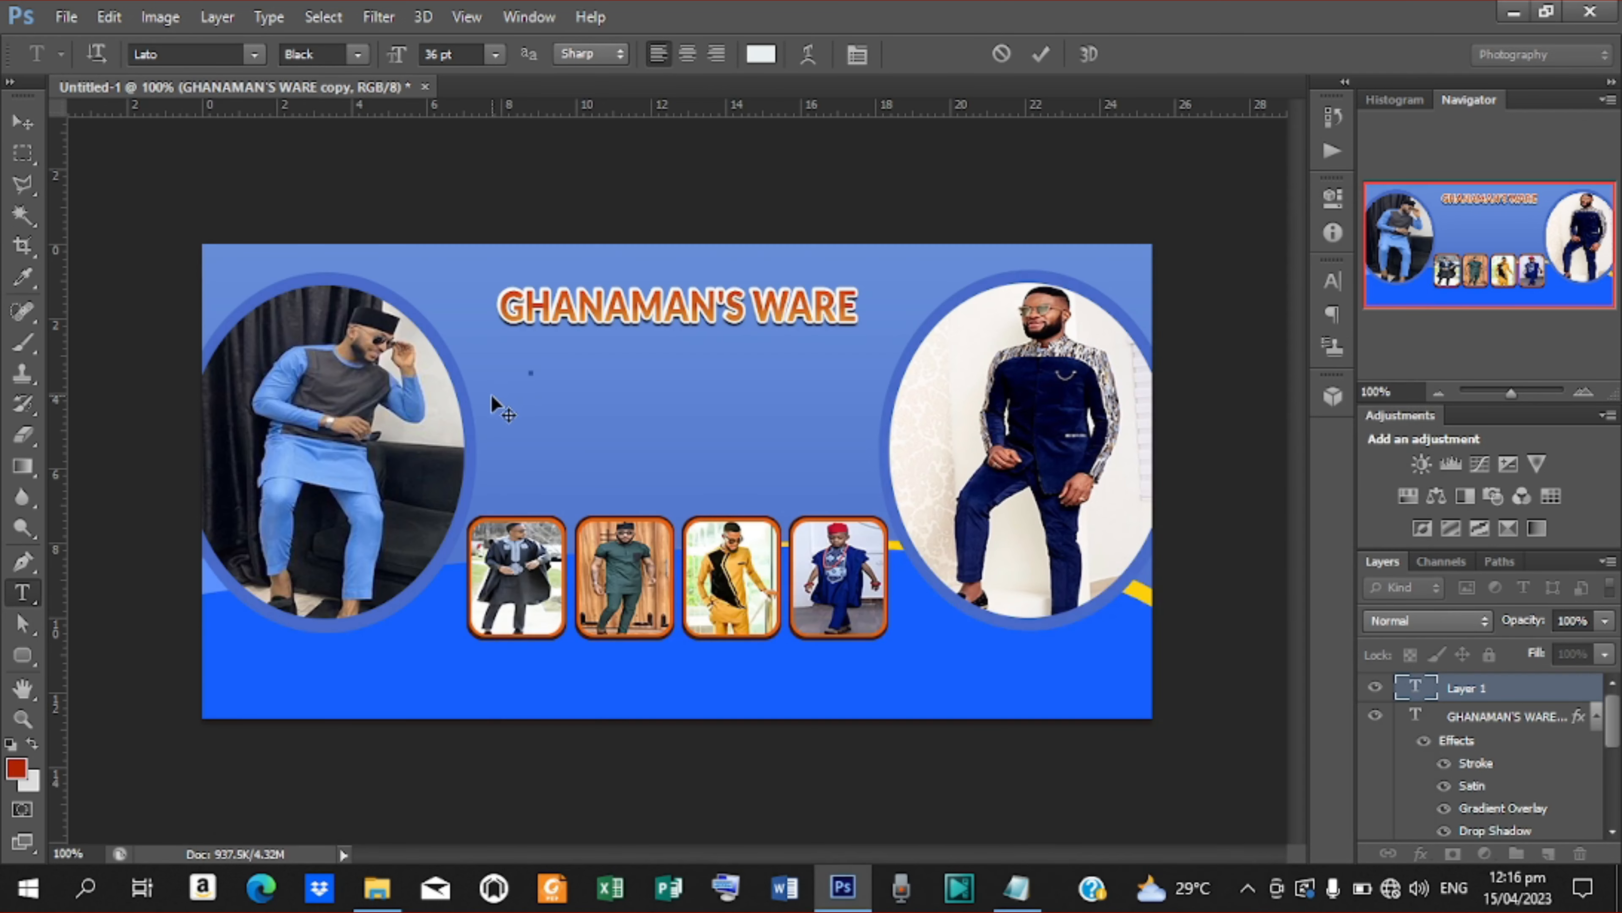
{"action": "key", "text": "ctrl"}
{"action": "key", "text": "ctrl+v"}
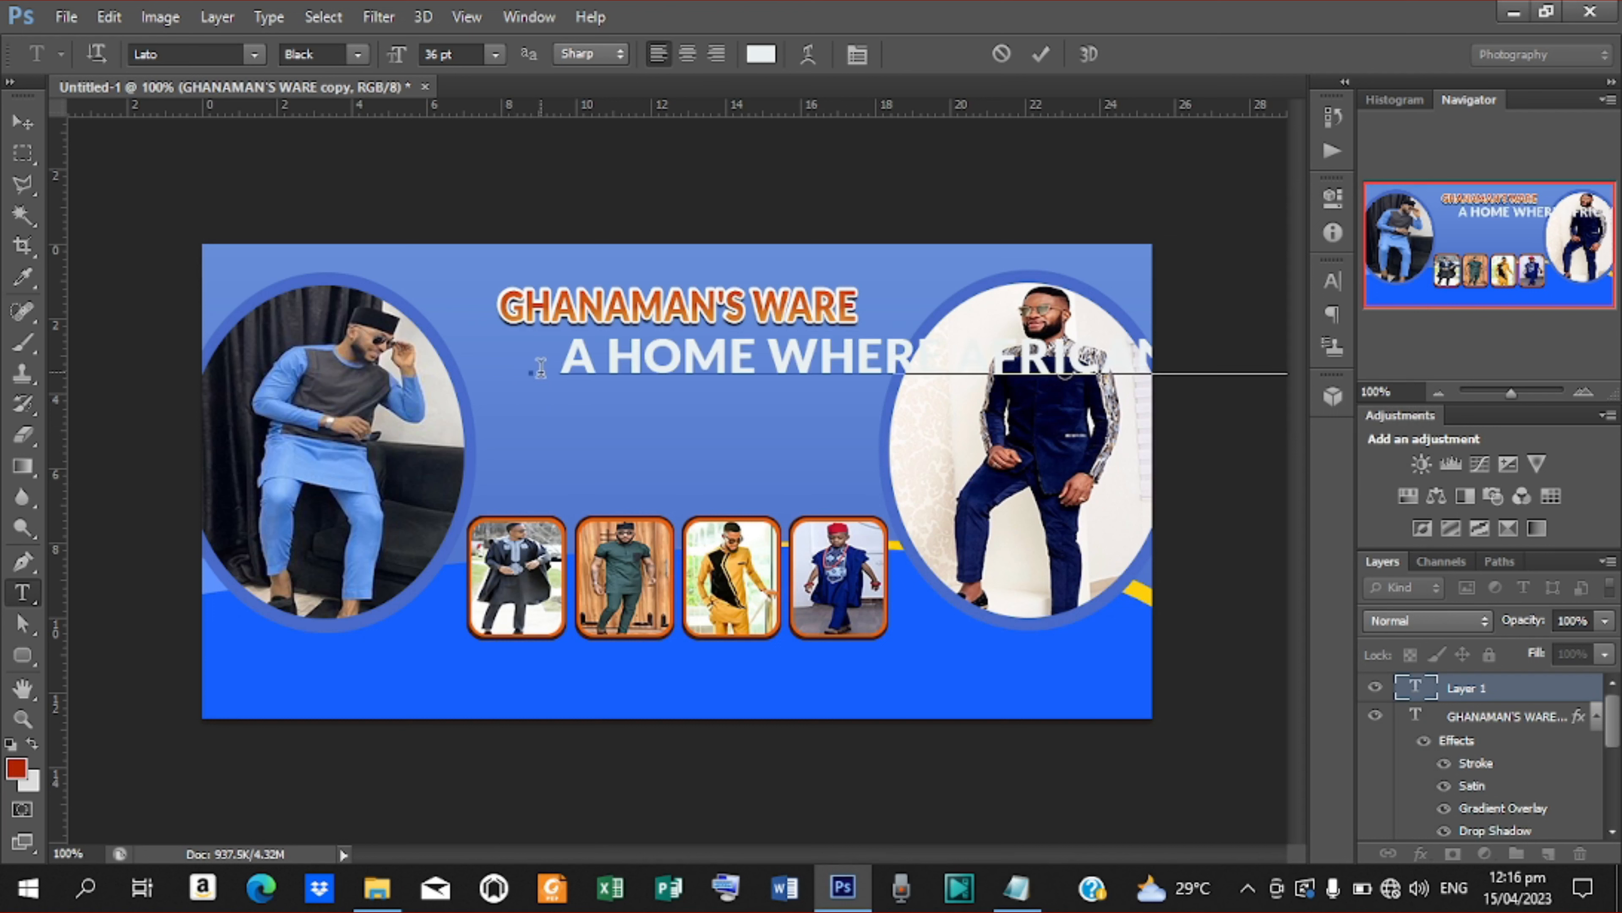
{"action": "left_click", "coordinate": [1040, 56]}
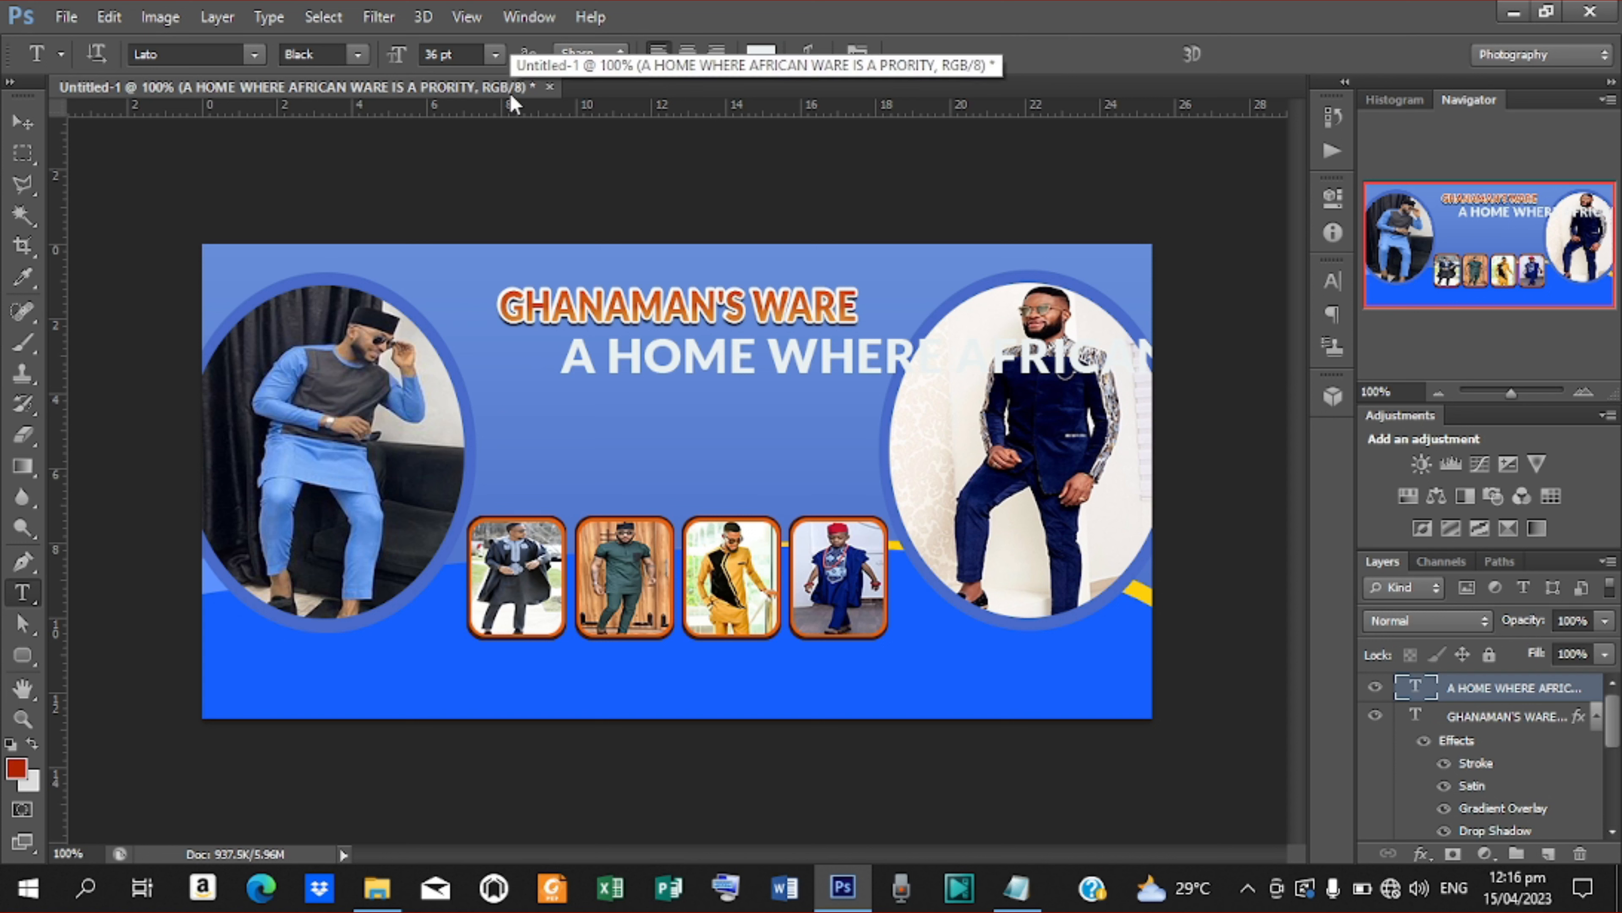
Reduce the slogan's font size to 12.01 pt and centre it horizontally on the canvas under the title
{"action": "mouse_move", "coordinate": [404, 61]}
{"action": "left_mouse_down"}
{"action": "mouse_move", "coordinate": [356, 64]}
{"action": "mouse_move", "coordinate": [375, 58]}
{"action": "left_mouse_up"}
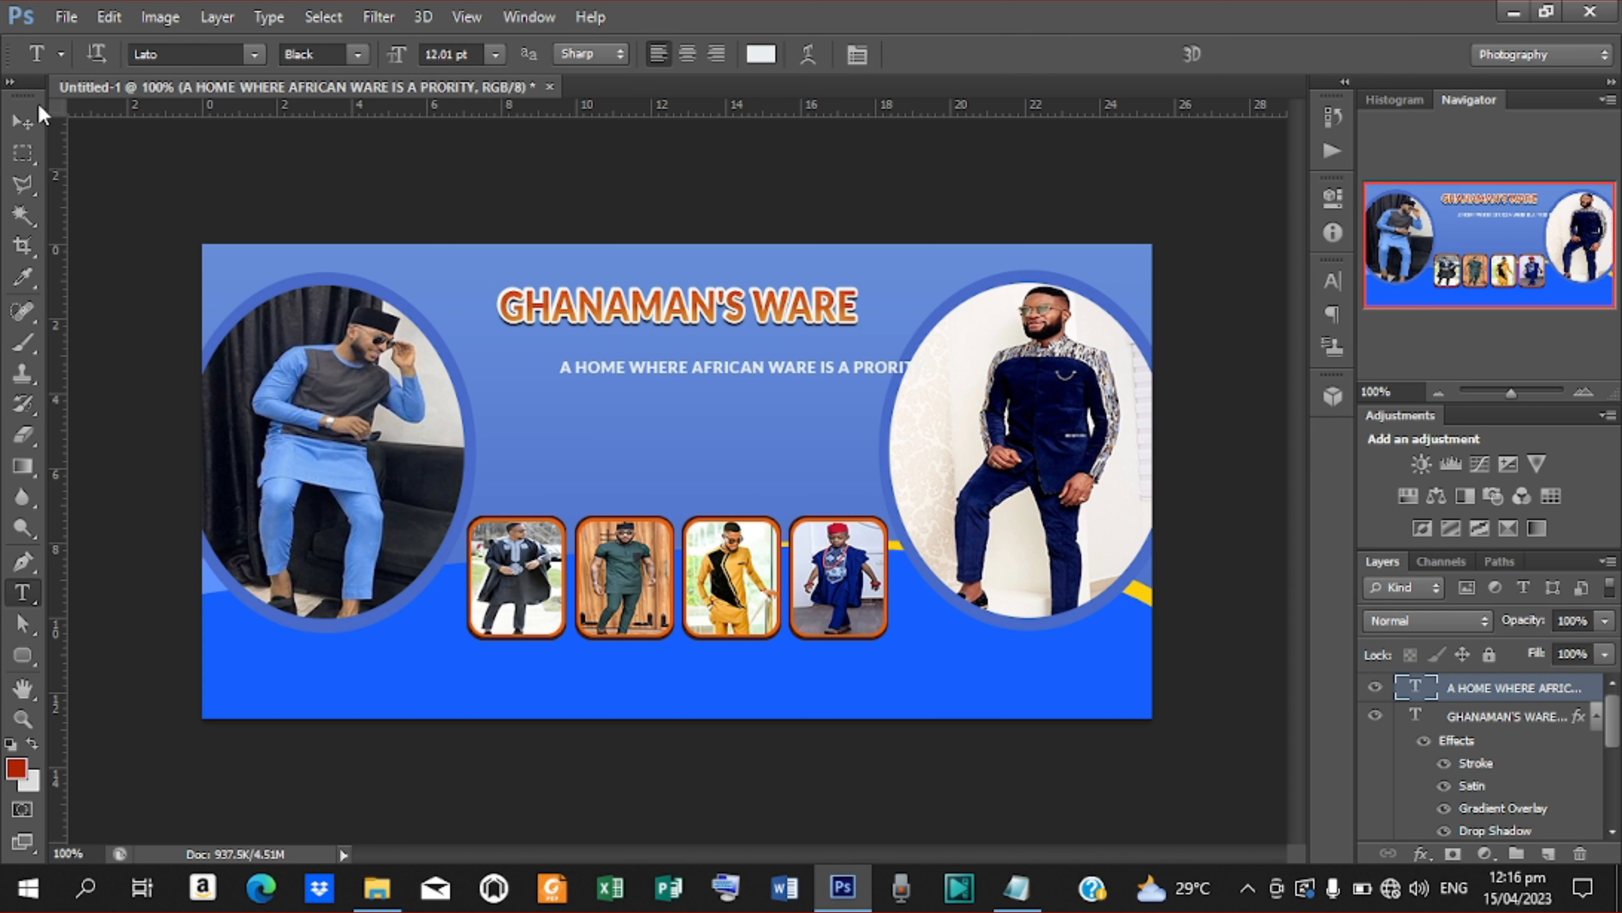
{"action": "left_click", "coordinate": [29, 121]}
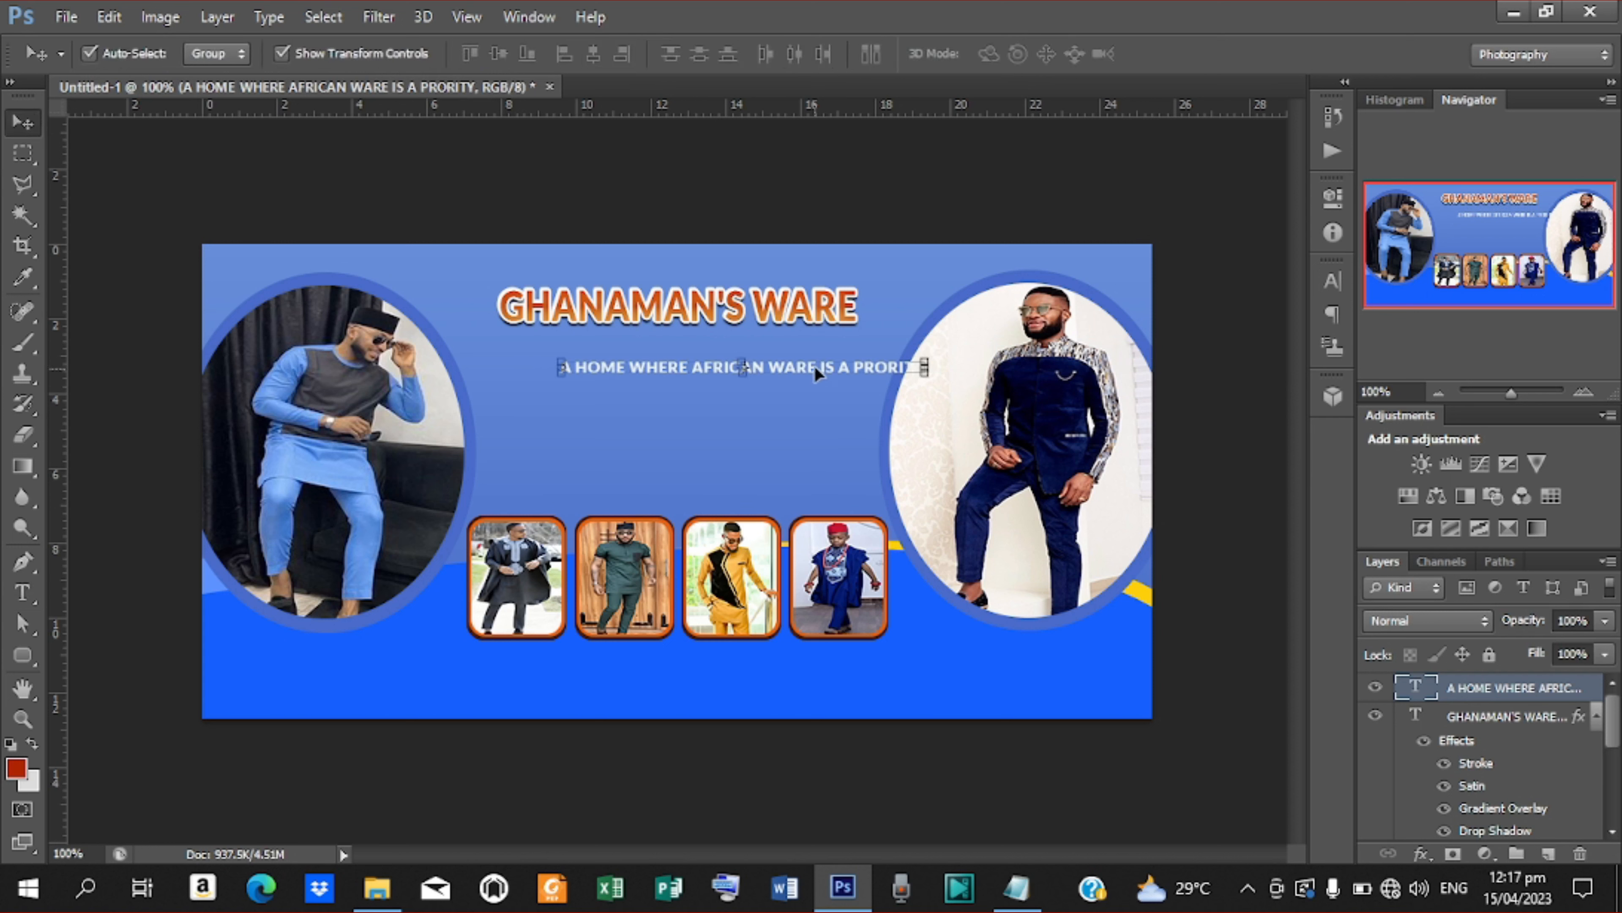
{"action": "left_click_drag", "start_coordinate": [814, 368], "coordinate": [749, 348]}
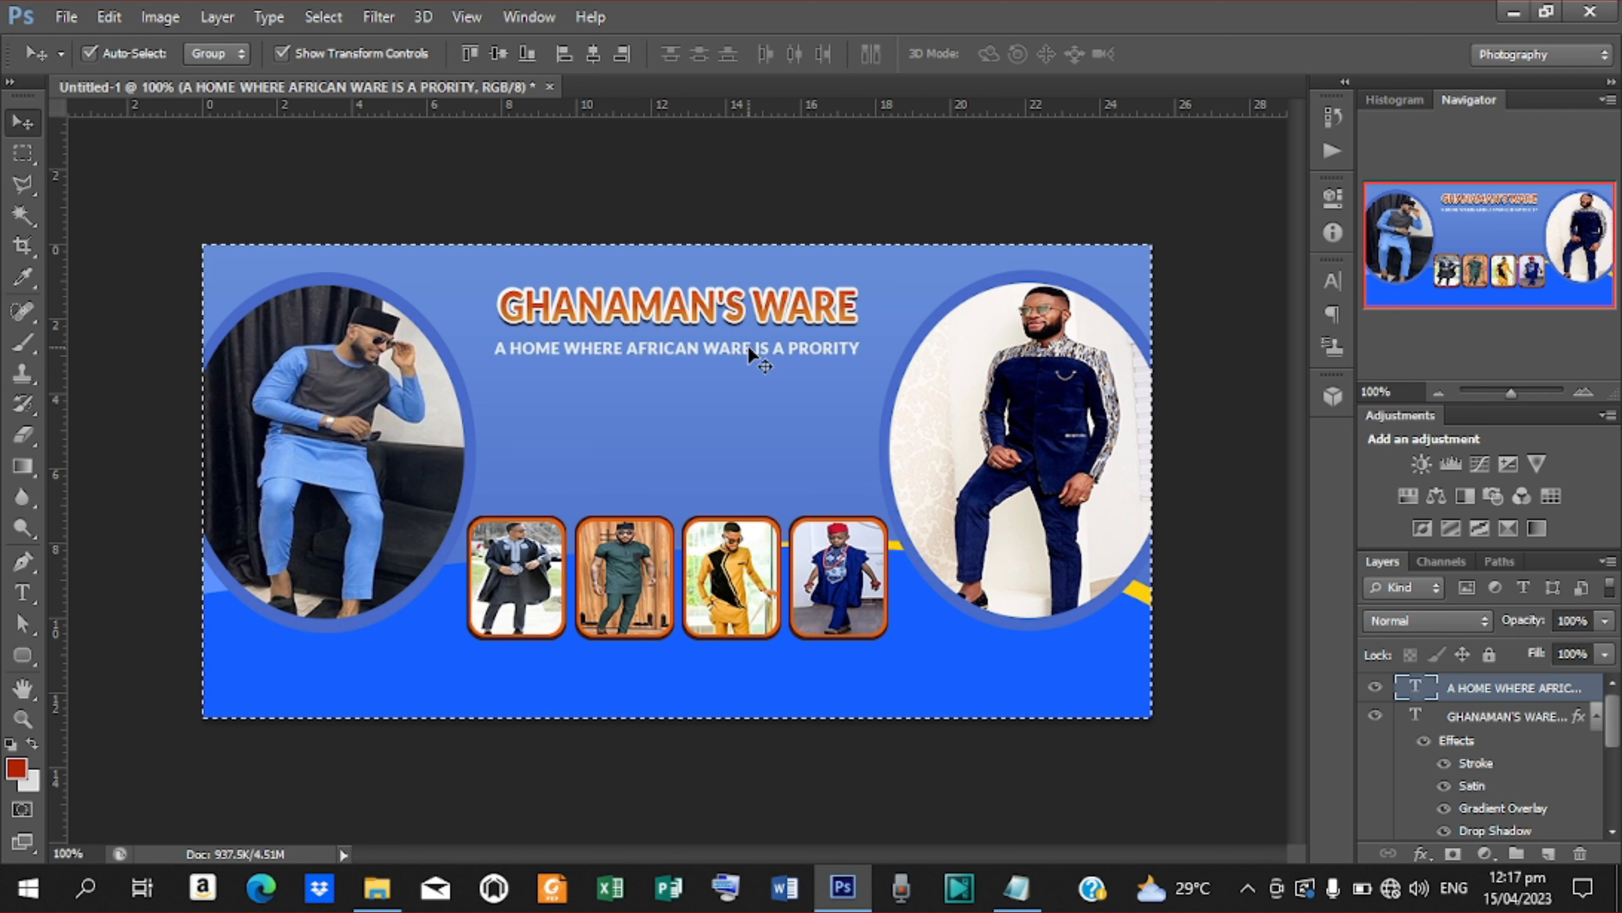
{"action": "key", "text": "ctrl+a"}
{"action": "left_click", "coordinate": [595, 54]}
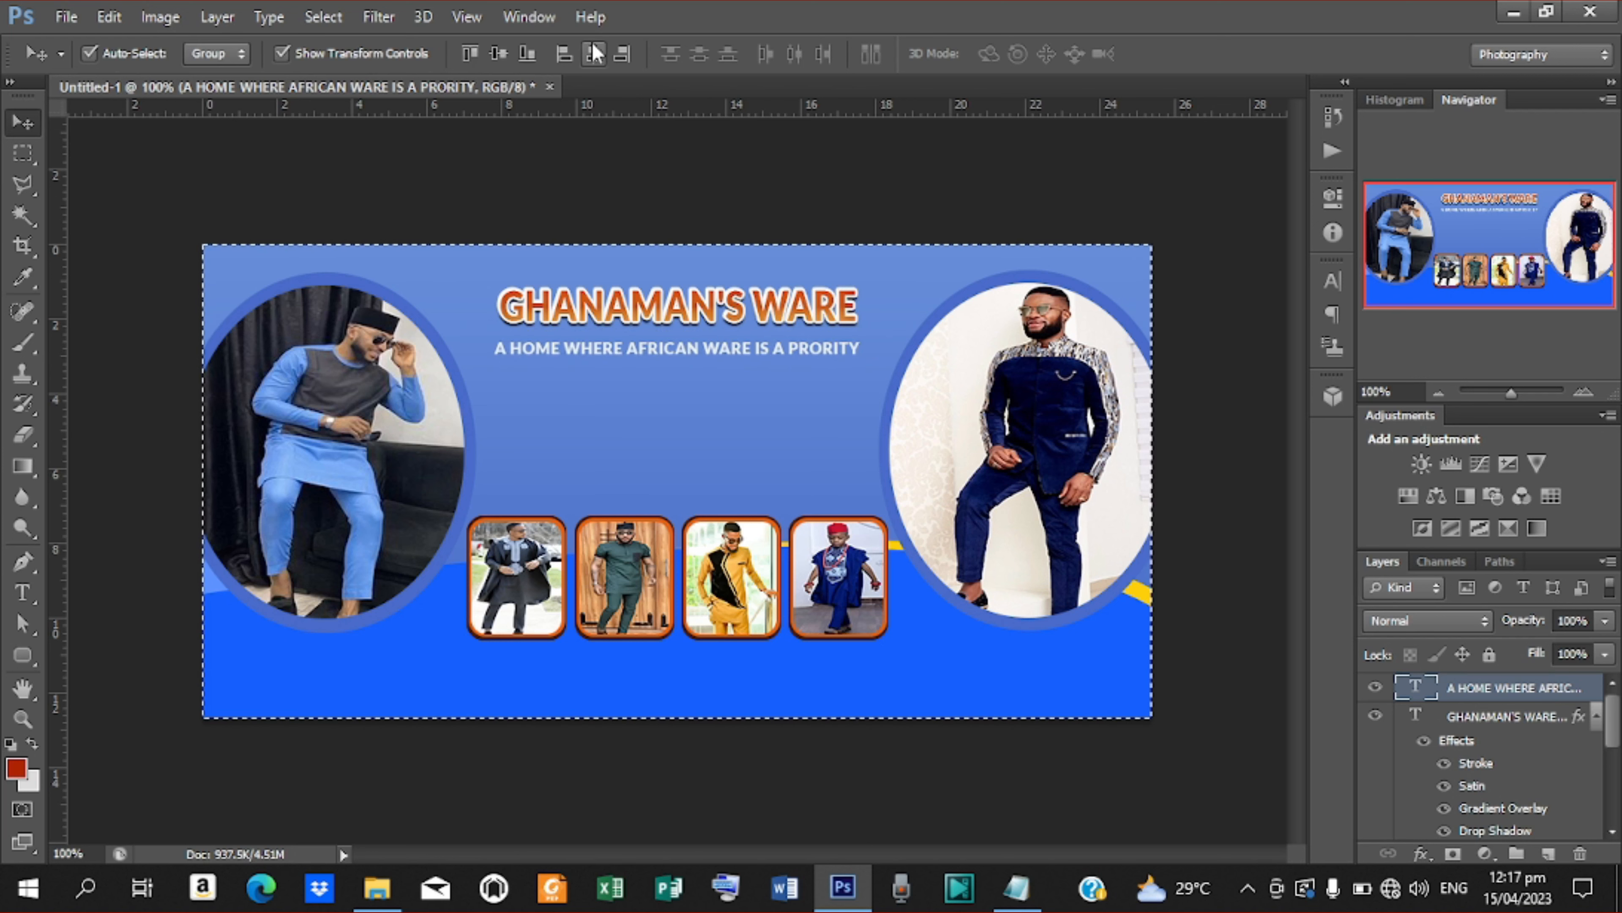
{"action": "key", "text": "ctrl+d"}
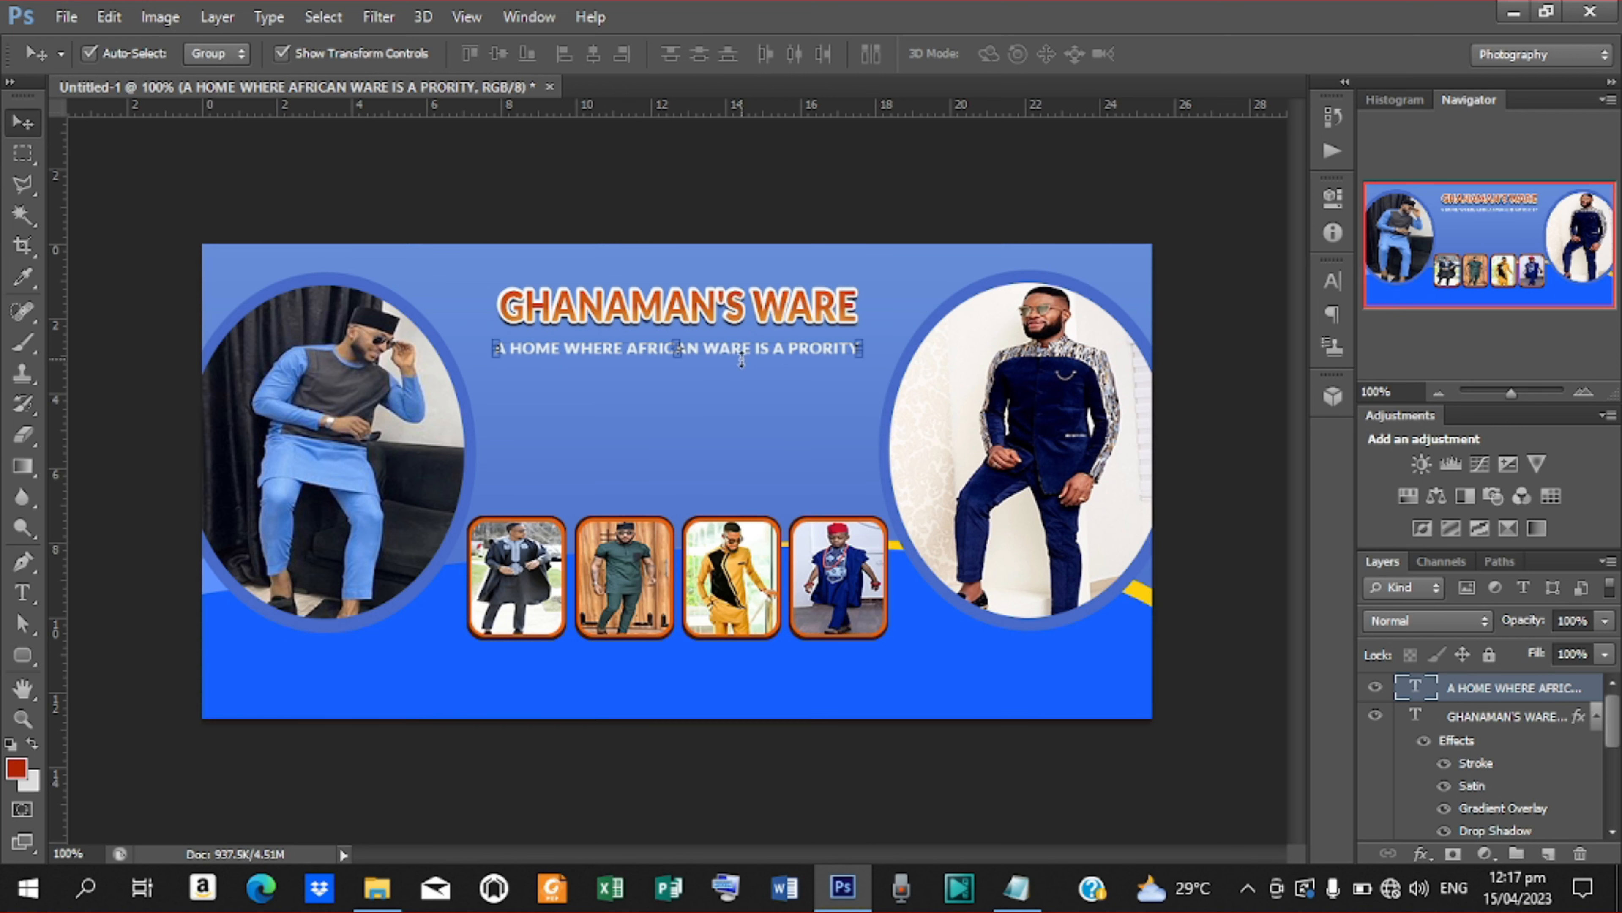
Nudge the slogan up until it sits close beneath the title
{"action": "key", "text": "Up"}
{"action": "key", "text": "Up"}
{"action": "key", "text": "Up"}
{"action": "key", "text": "Up"}
{"action": "key", "text": "Up"}
{"action": "key", "text": "Up"}
{"action": "key", "text": "Up"}
{"action": "key", "text": "Up"}
{"action": "key", "text": "Up"}
{"action": "key", "text": "Up"}
{"action": "key", "text": "Up"}
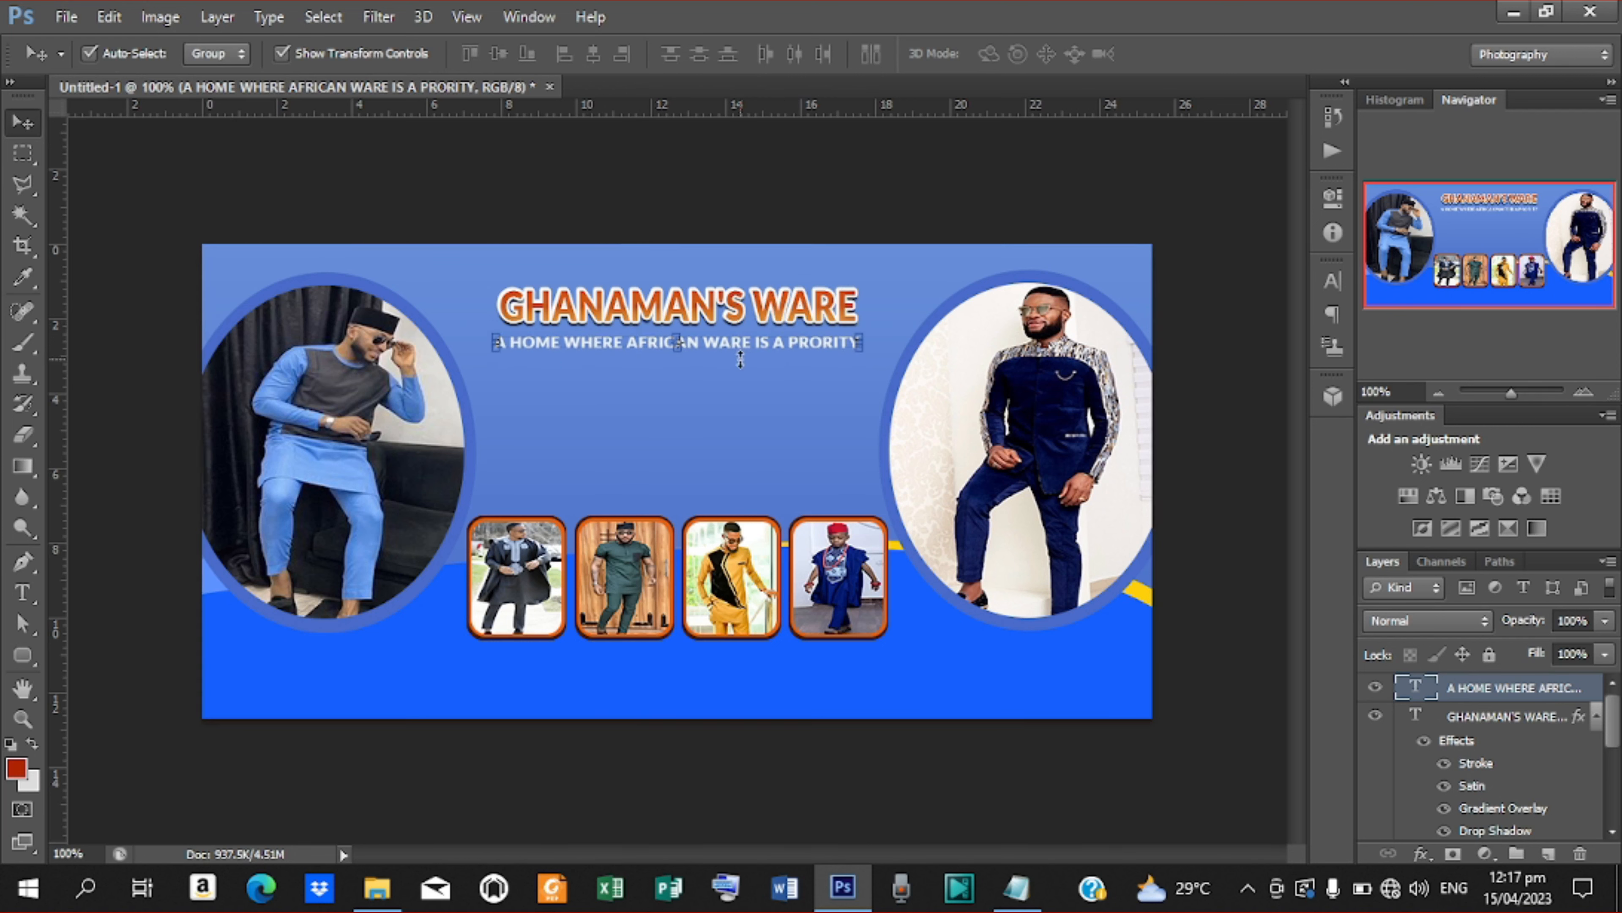
{"action": "key", "text": "Up"}
{"action": "key", "text": "Up"}
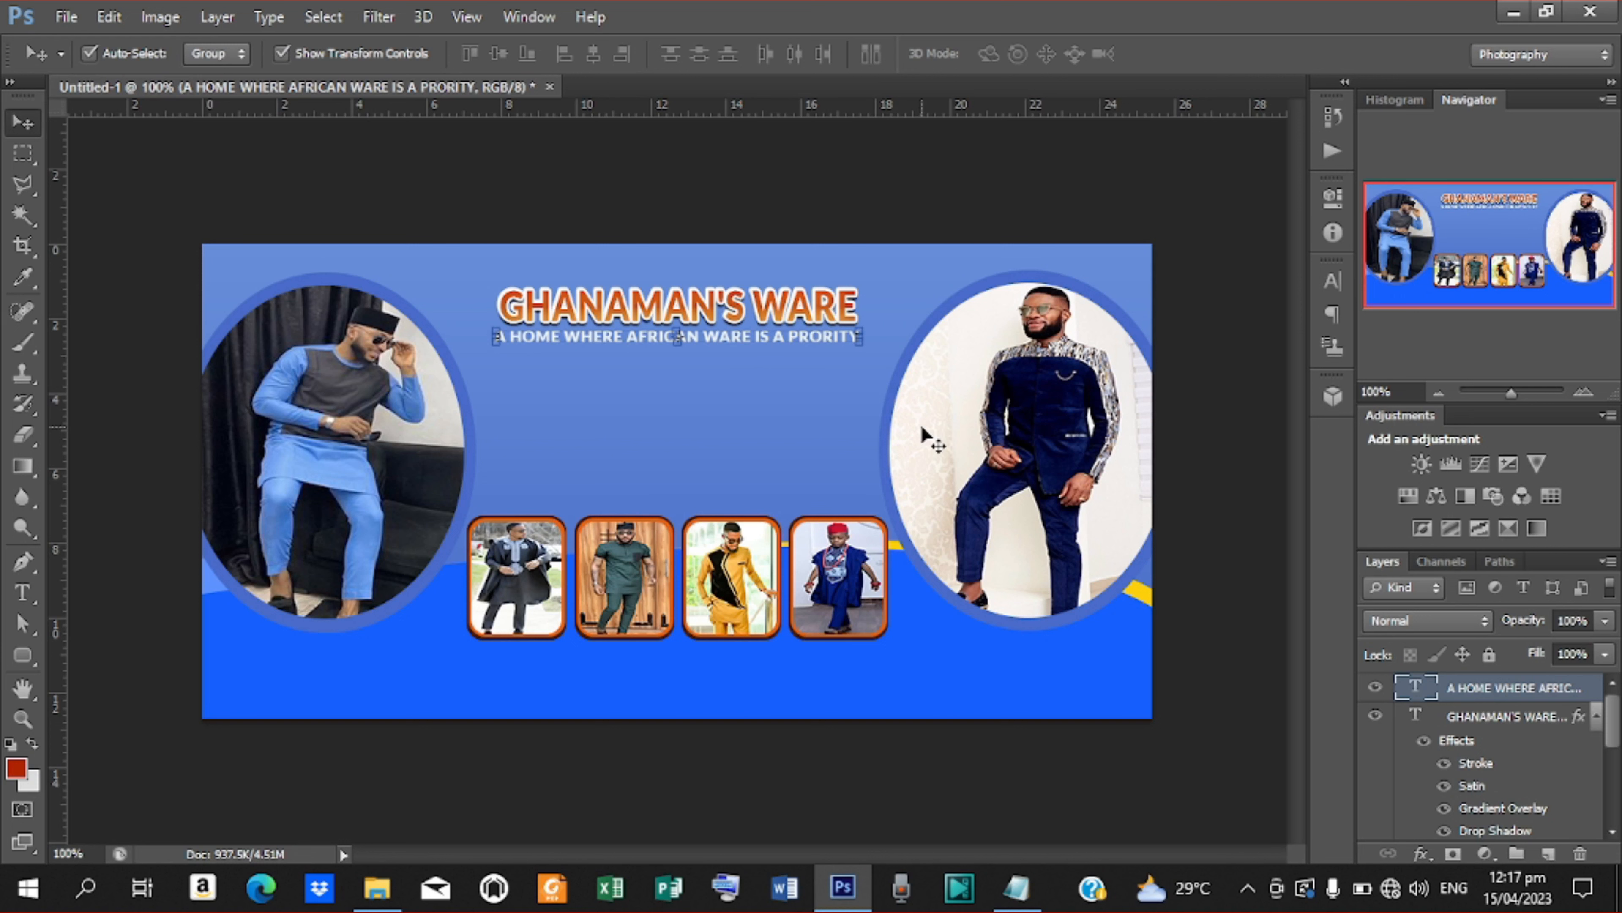
Add a drop shadow to the slogan with a reduced distance, 1% spread and 8 px size
{"action": "left_click", "coordinate": [1424, 855]}
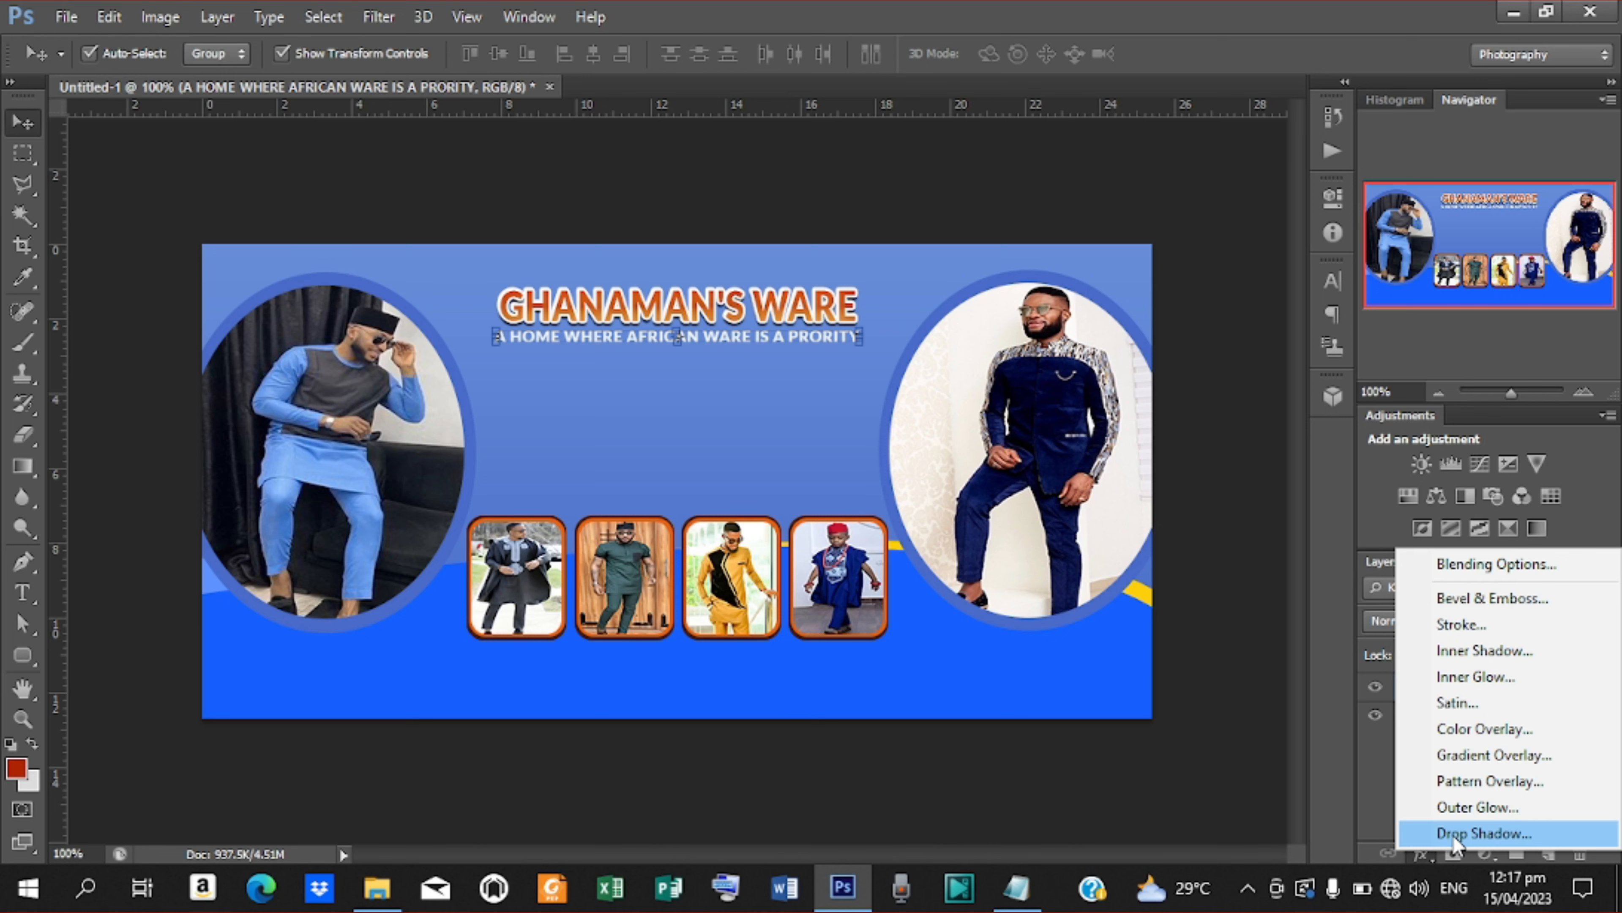
{"action": "left_click", "coordinate": [1483, 834]}
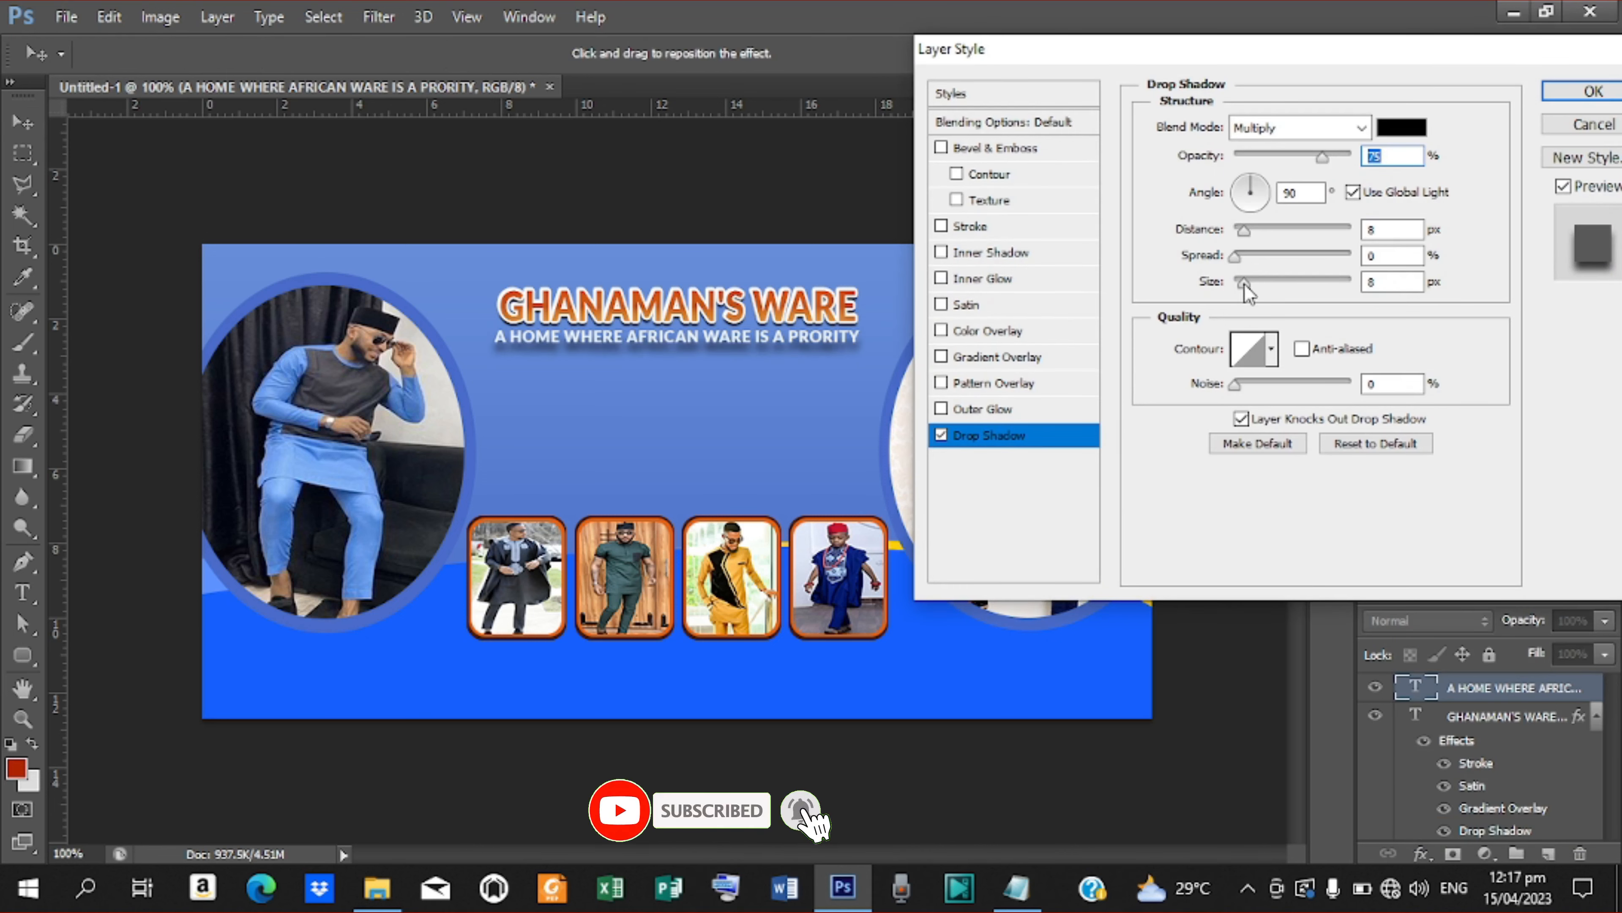
{"action": "mouse_move", "coordinate": [1235, 257]}
{"action": "left_mouse_down"}
{"action": "mouse_move", "coordinate": [1254, 232]}
{"action": "mouse_move", "coordinate": [1239, 232]}
{"action": "left_mouse_up"}
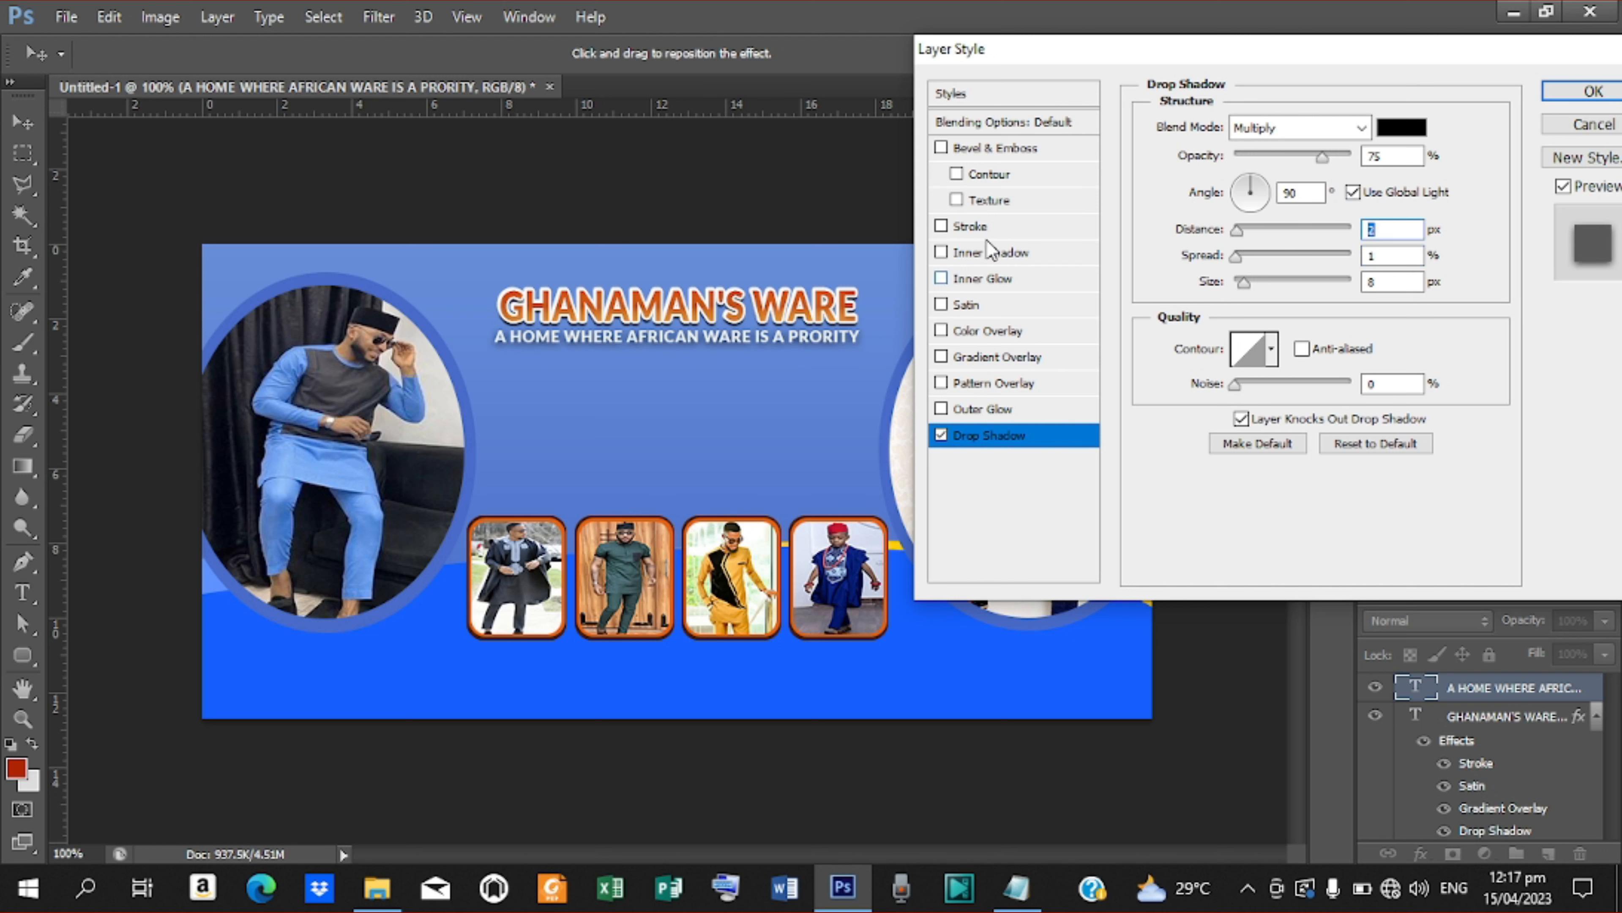
Add a color overlay to the slogan in the near-black 181c26 sampled from the cap in the left model photo
{"action": "left_click", "coordinate": [968, 332]}
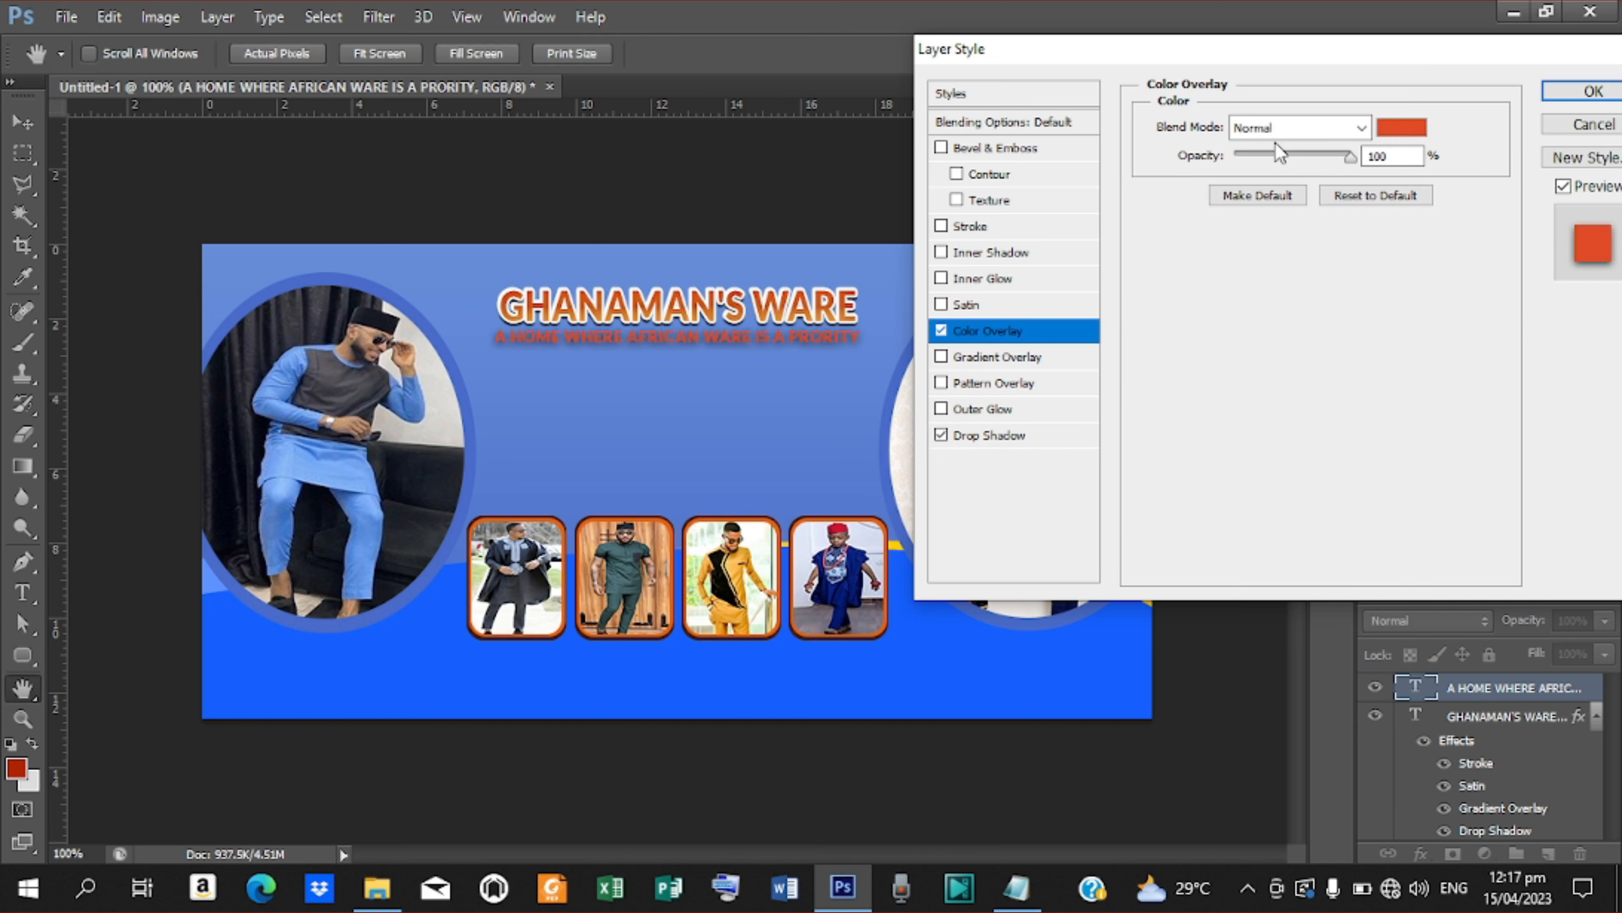
{"action": "left_click", "coordinate": [1419, 128]}
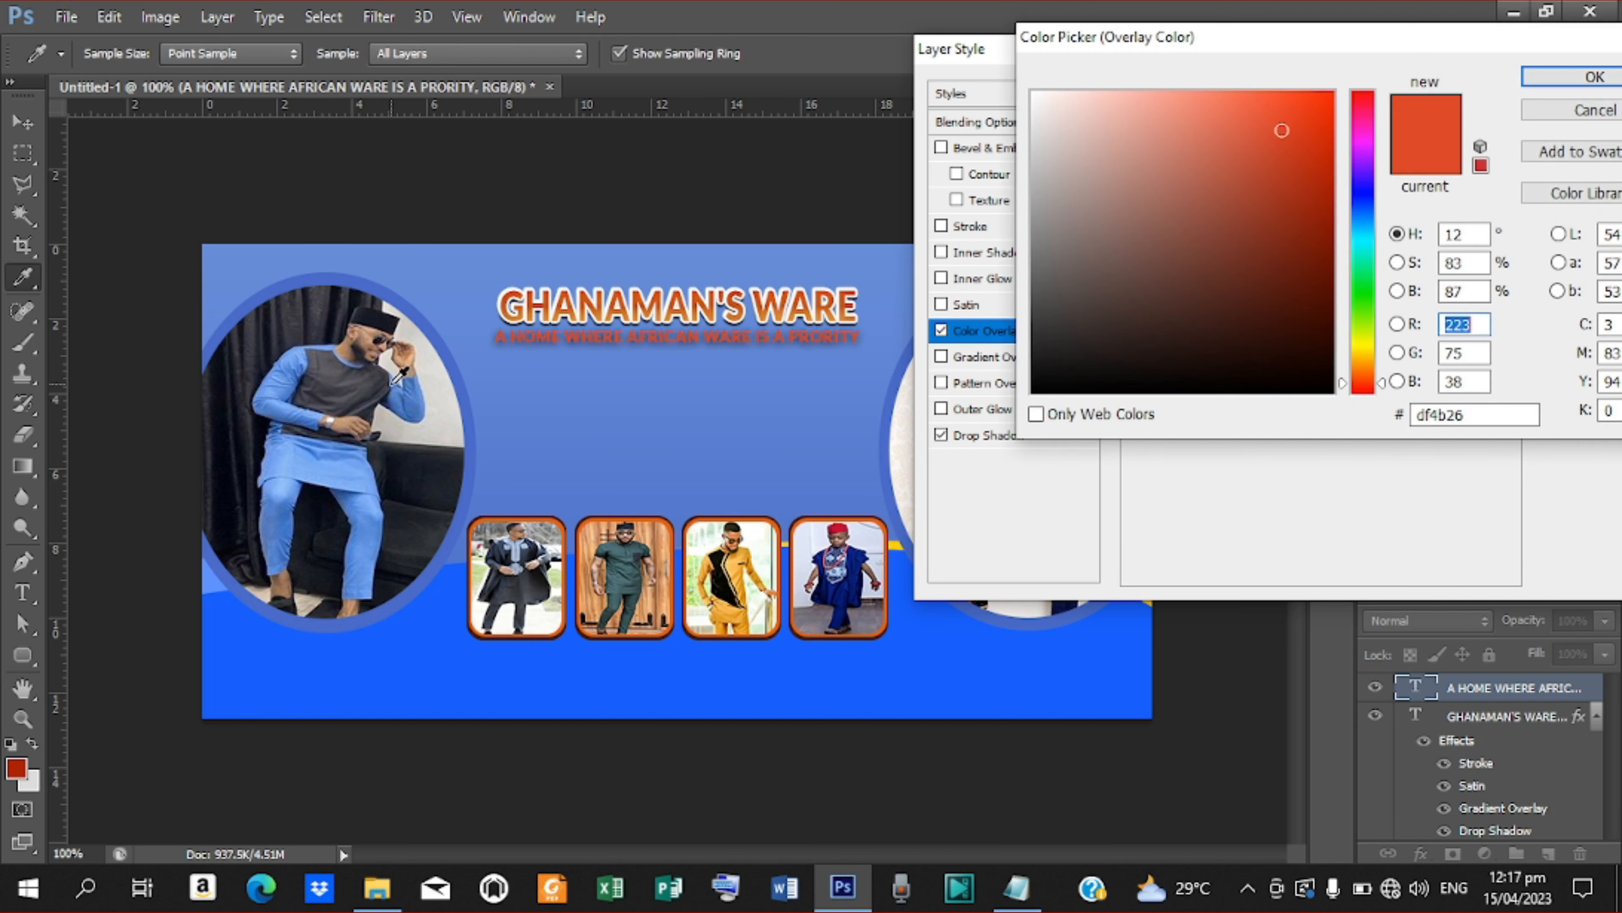
{"action": "left_click", "coordinate": [370, 391]}
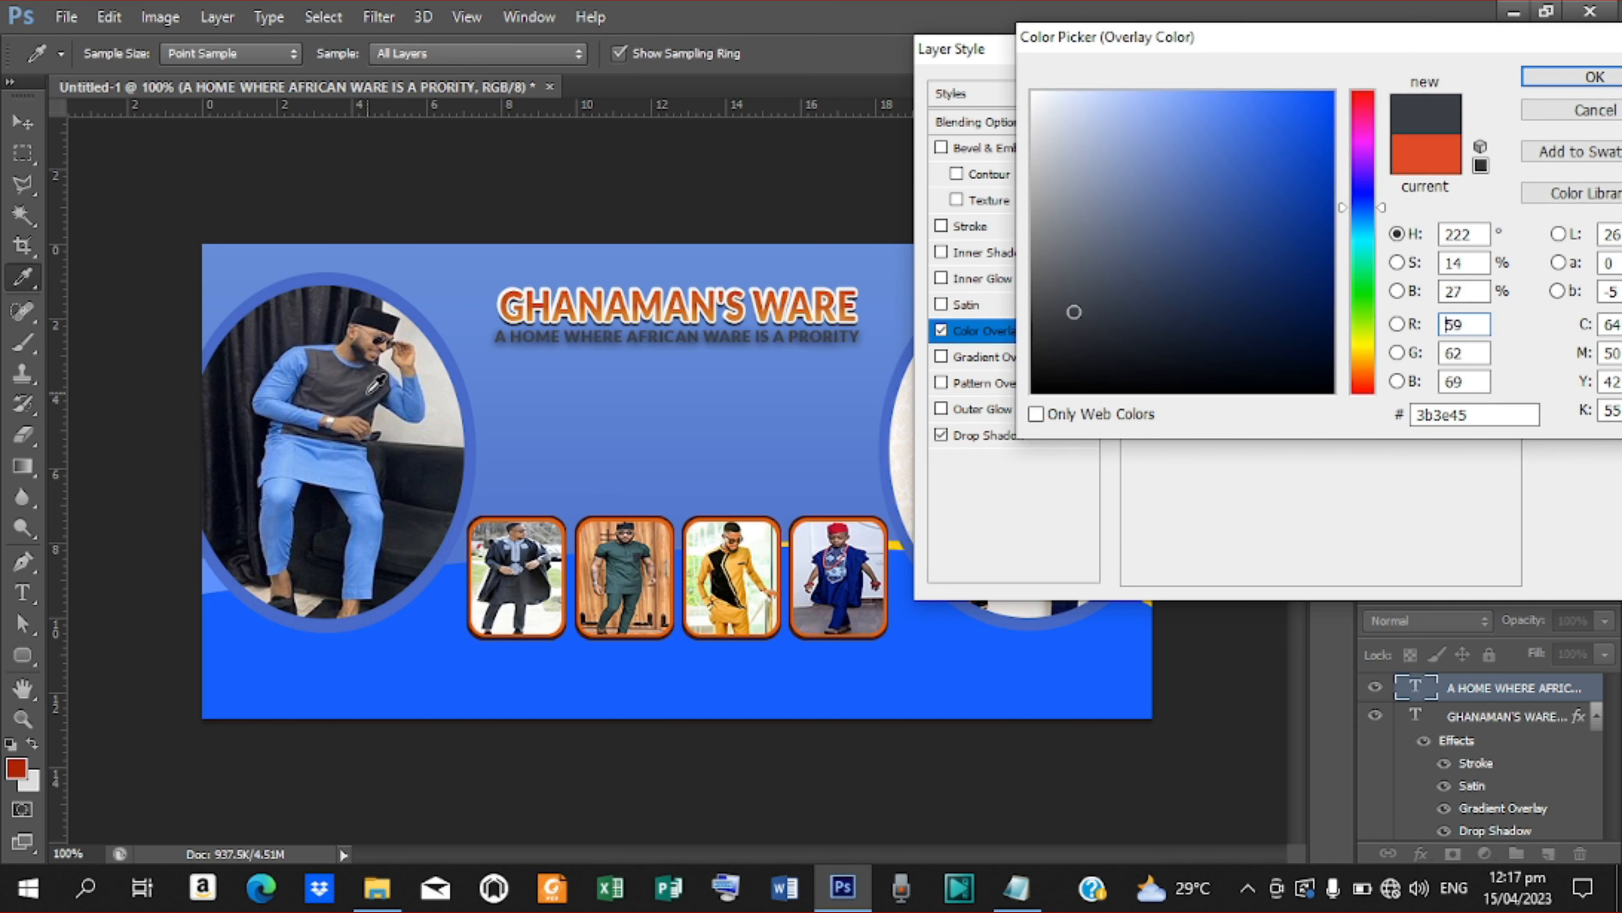
{"action": "left_click", "coordinate": [390, 319]}
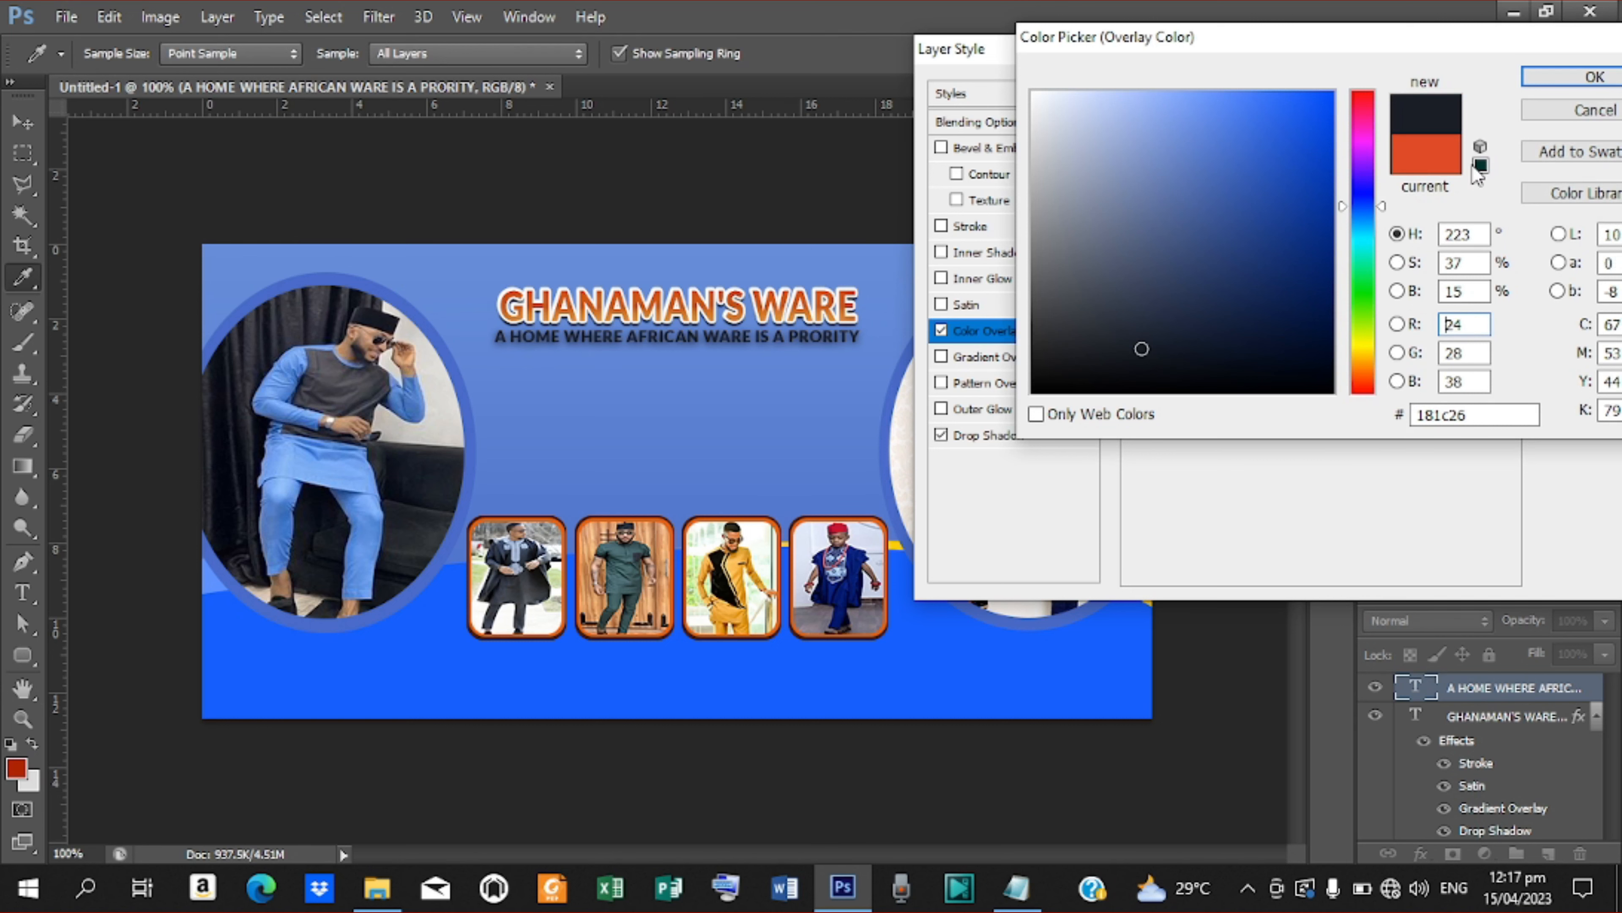
{"action": "left_click", "coordinate": [1560, 82]}
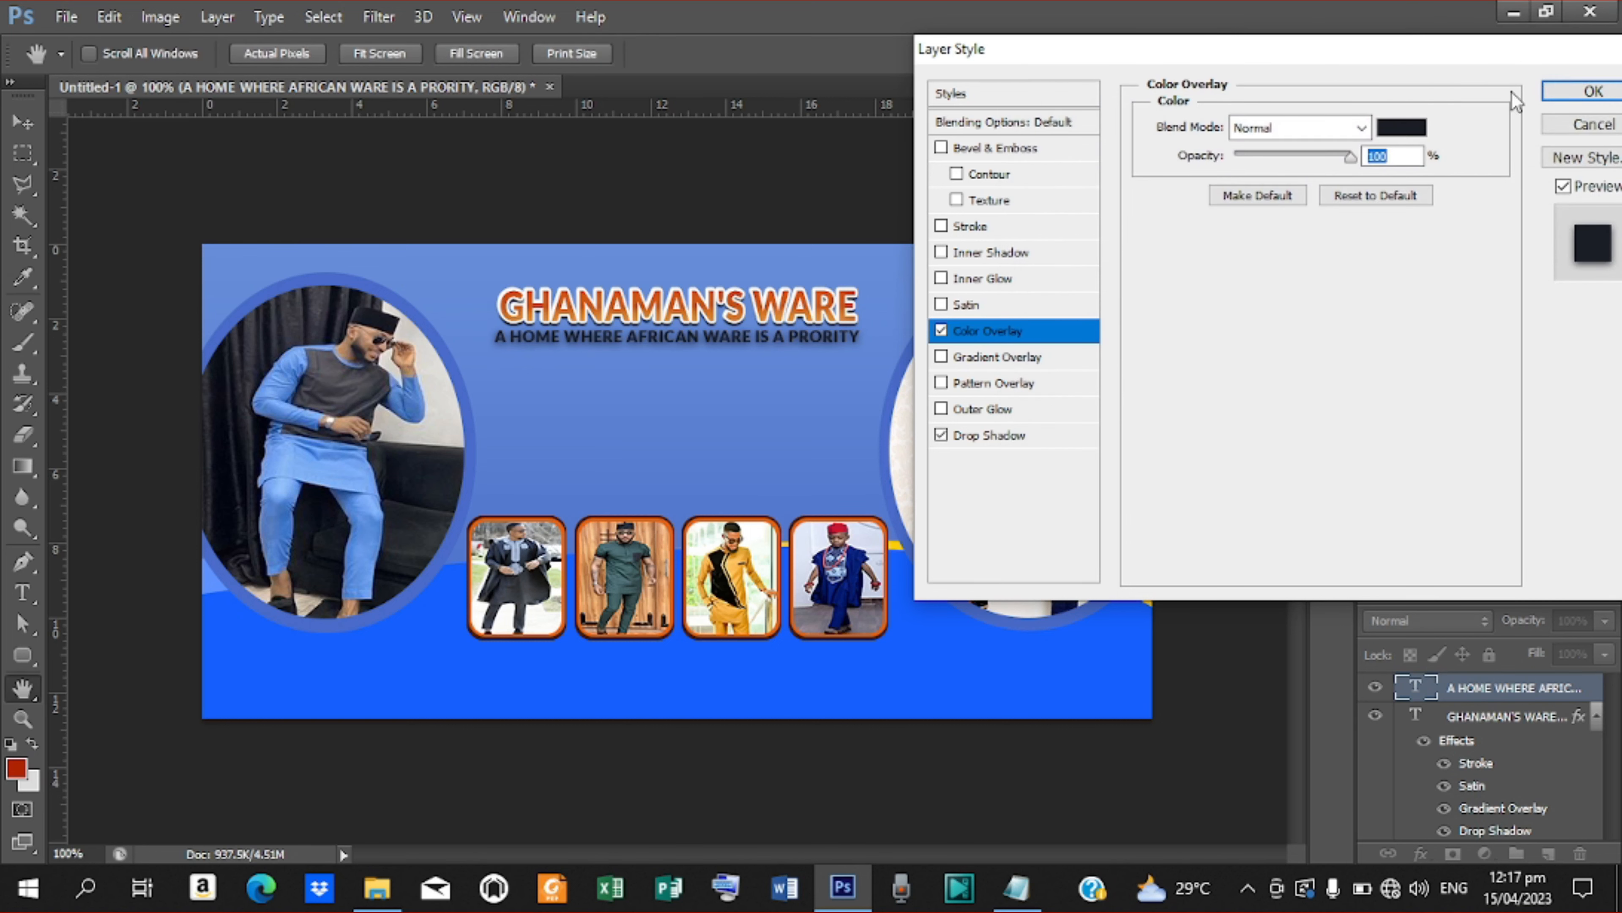
{"action": "left_click", "coordinate": [1593, 91]}
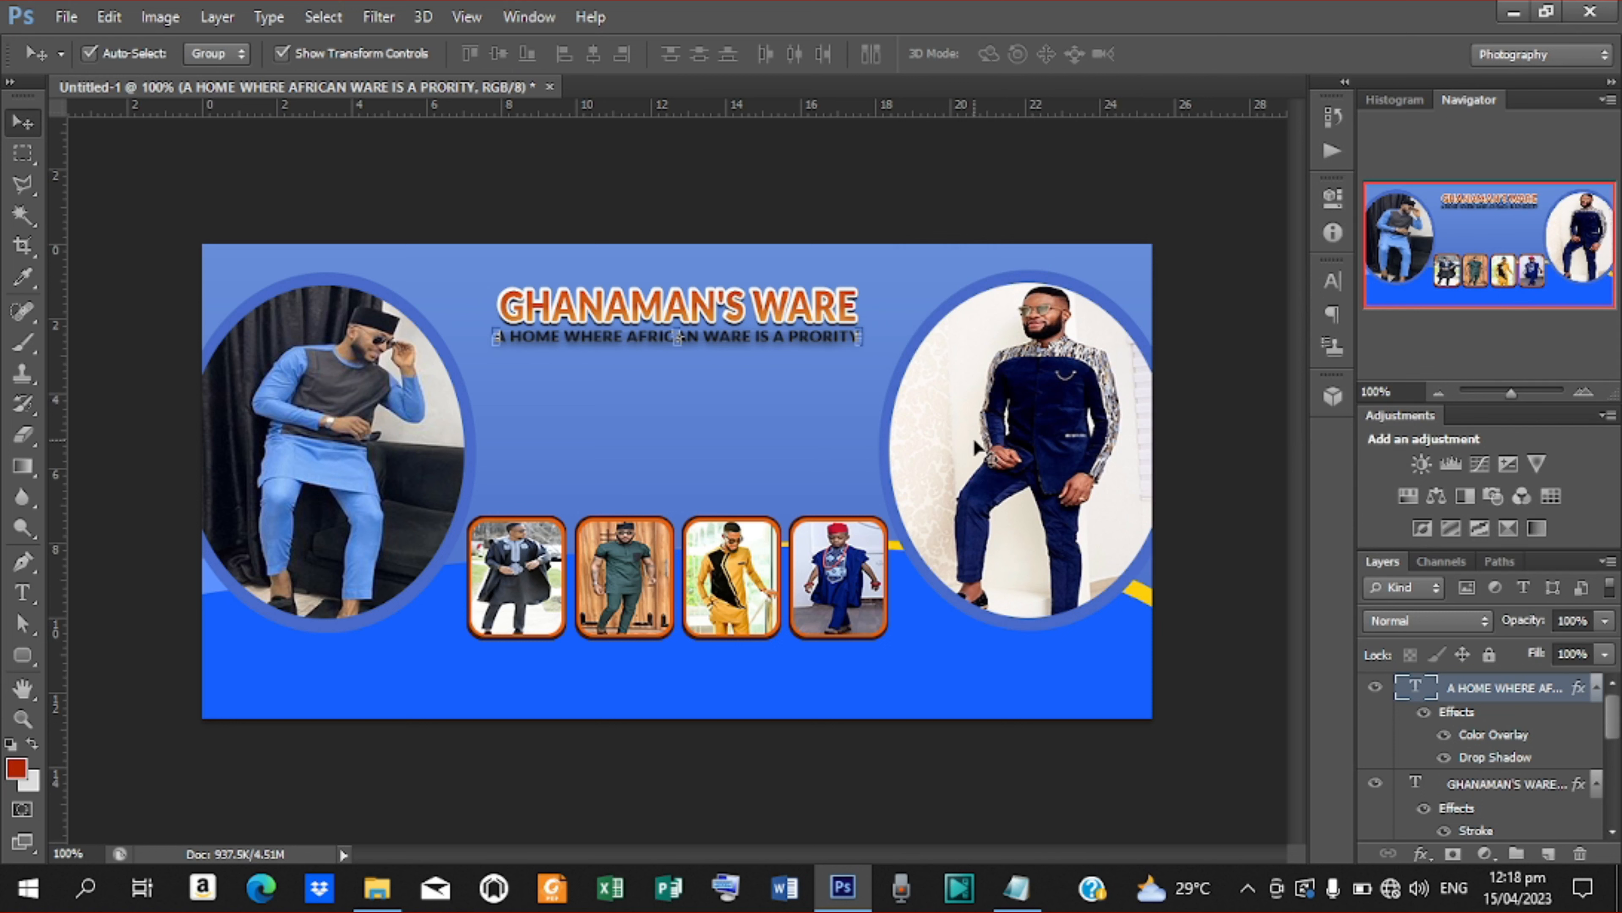
Draw a tiny rounded rectangle about 7 × 6 px as a dot before the slogan and fill it black
{"action": "key", "text": "t"}
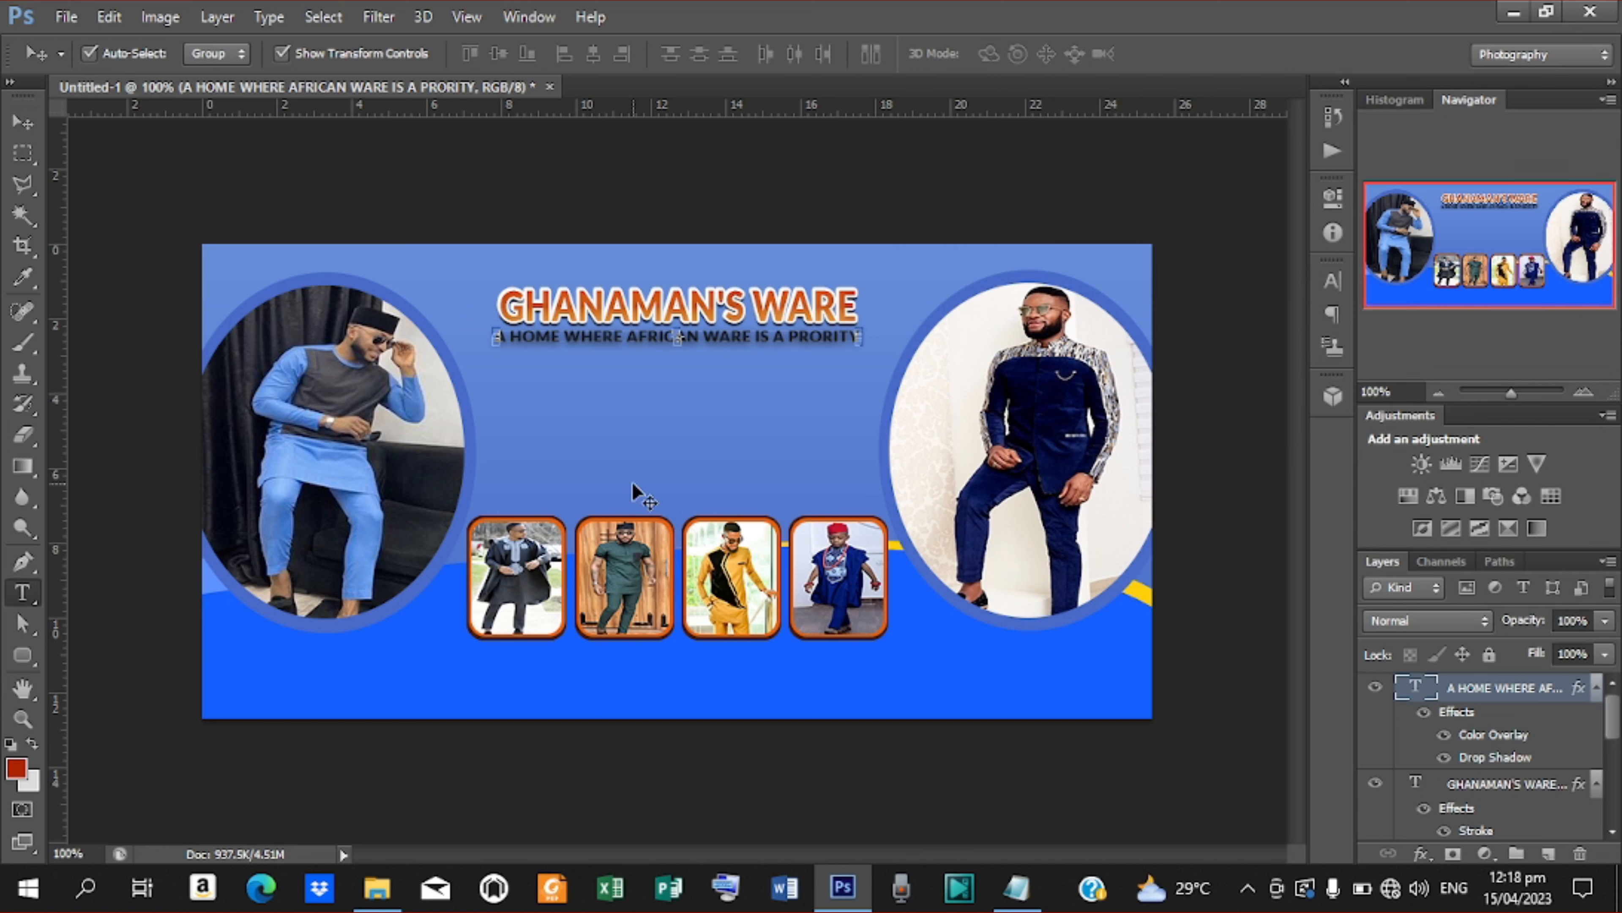
{"action": "left_click", "coordinate": [22, 655]}
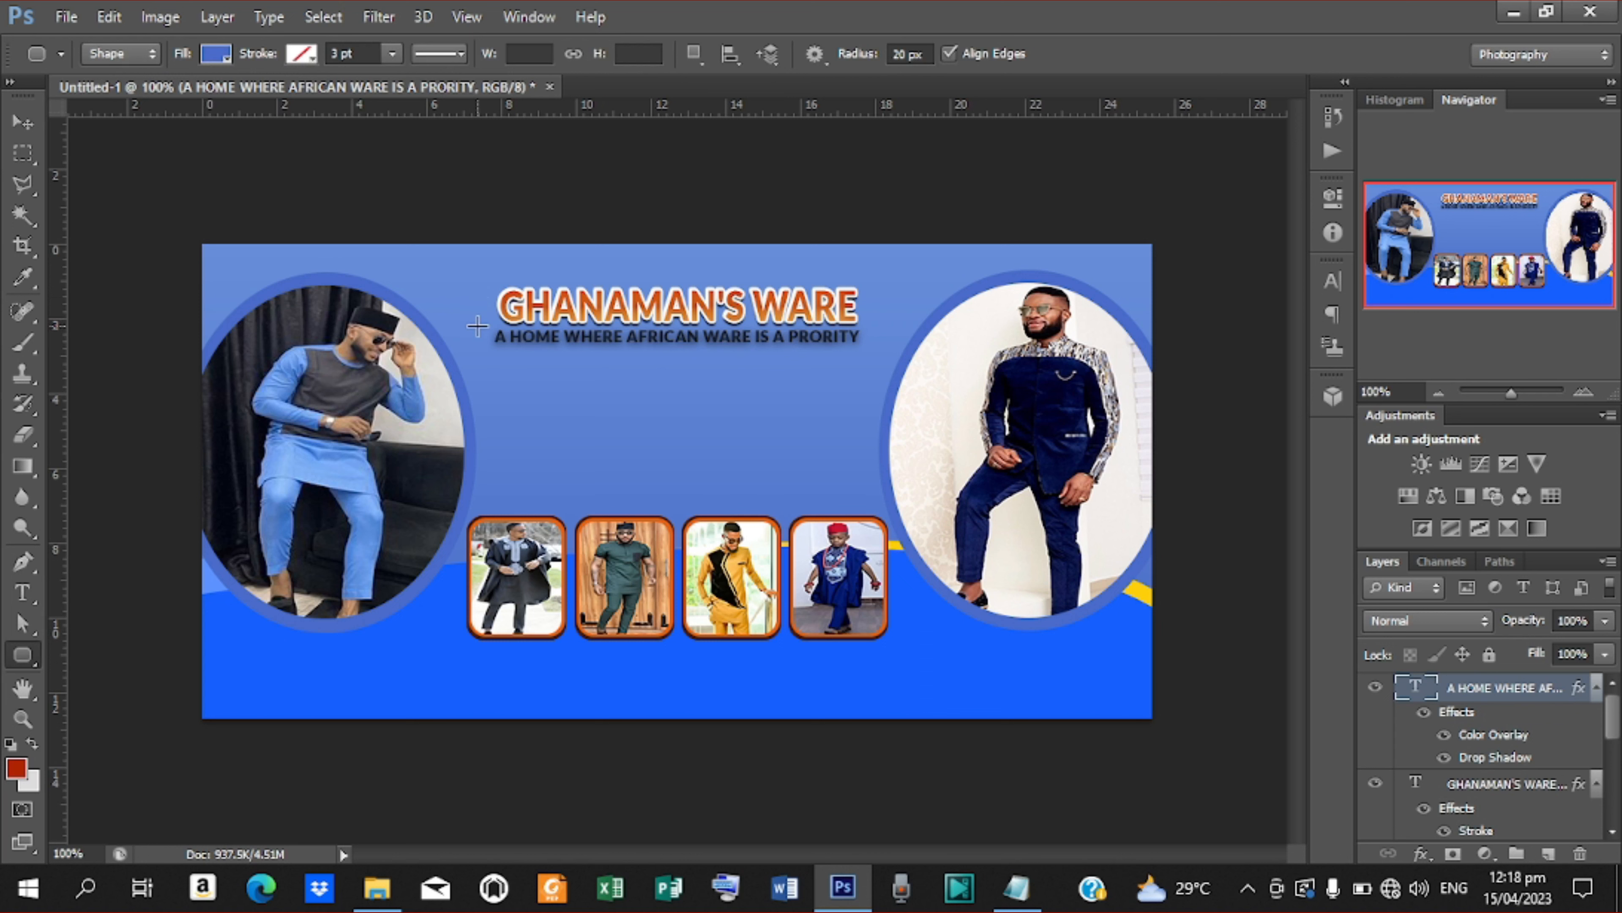
{"action": "left_click_drag", "start_coordinate": [476, 330], "coordinate": [483, 335]}
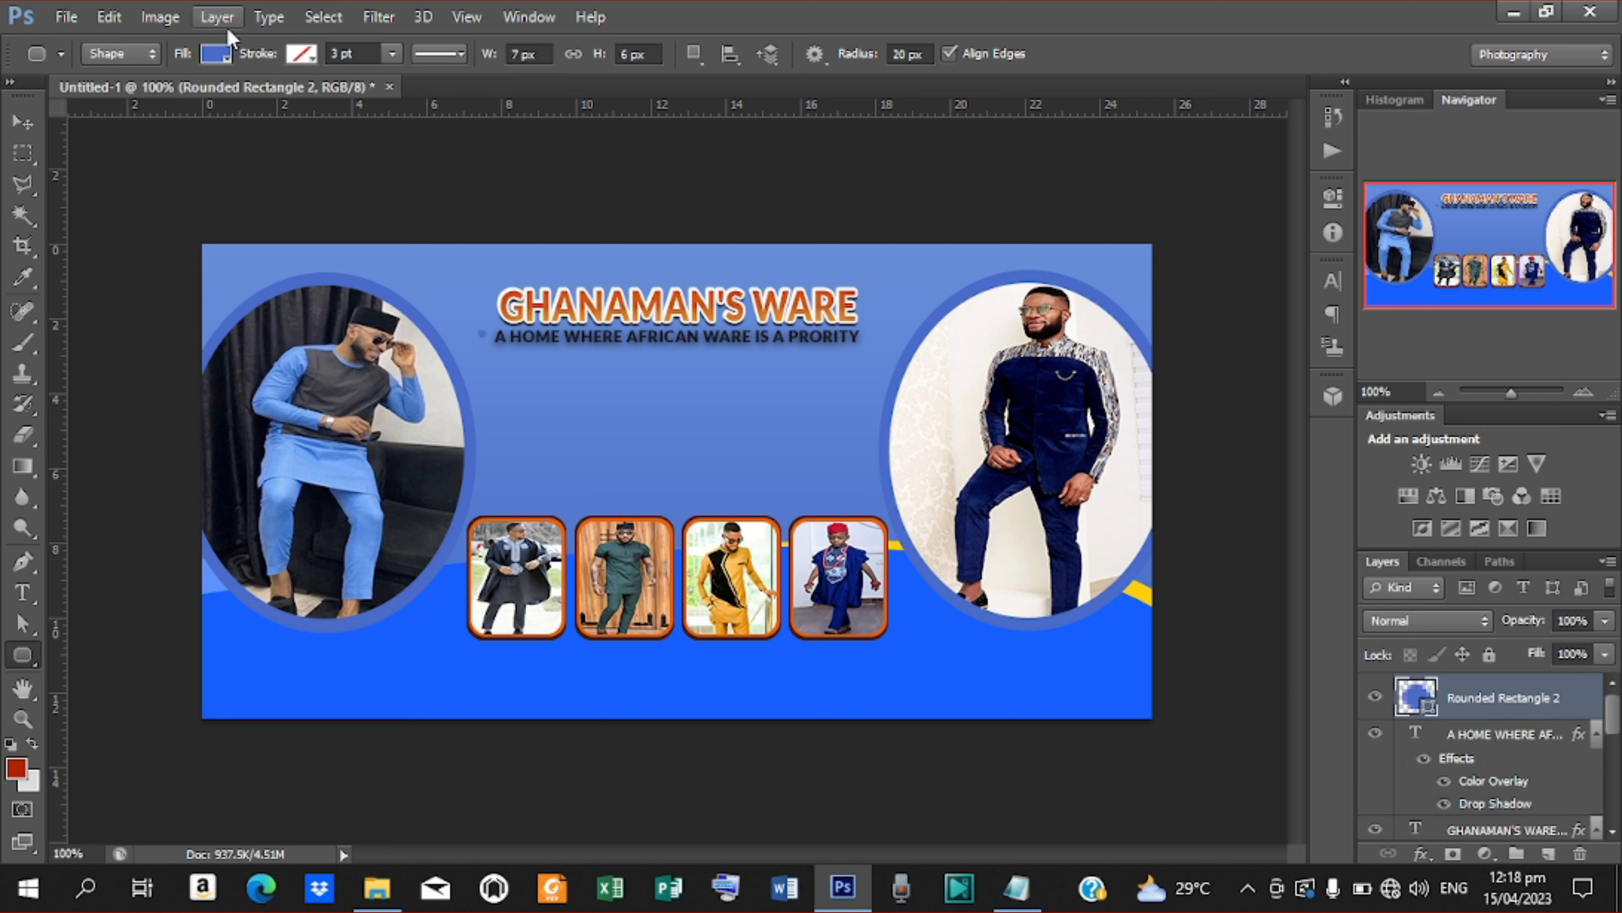
{"action": "left_click", "coordinate": [228, 55]}
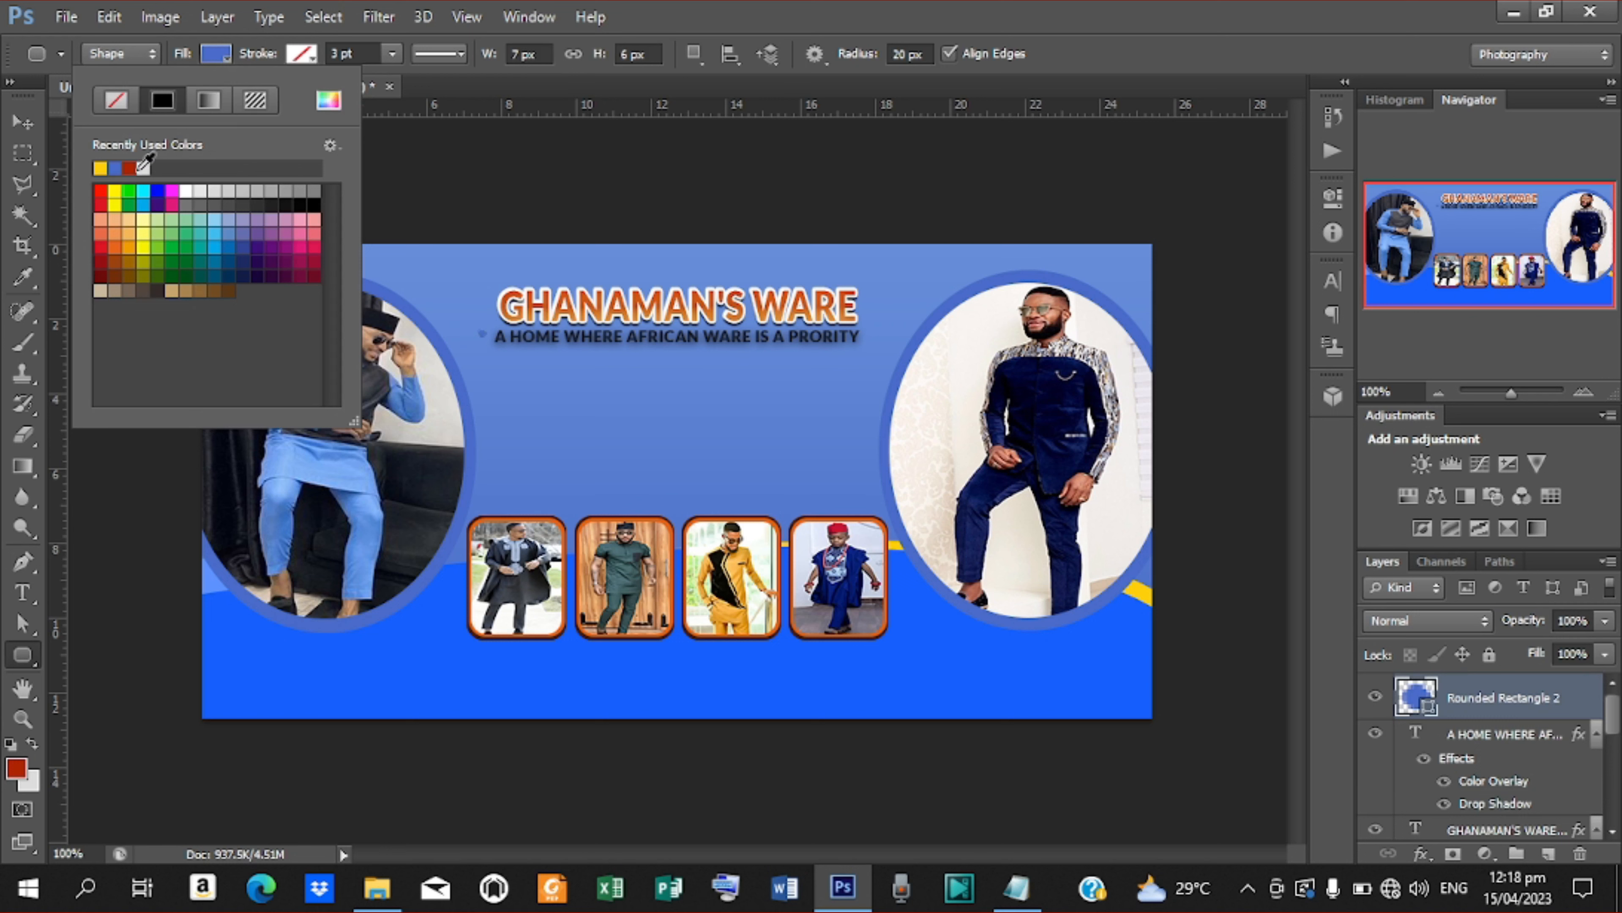
{"action": "left_click", "coordinate": [296, 203]}
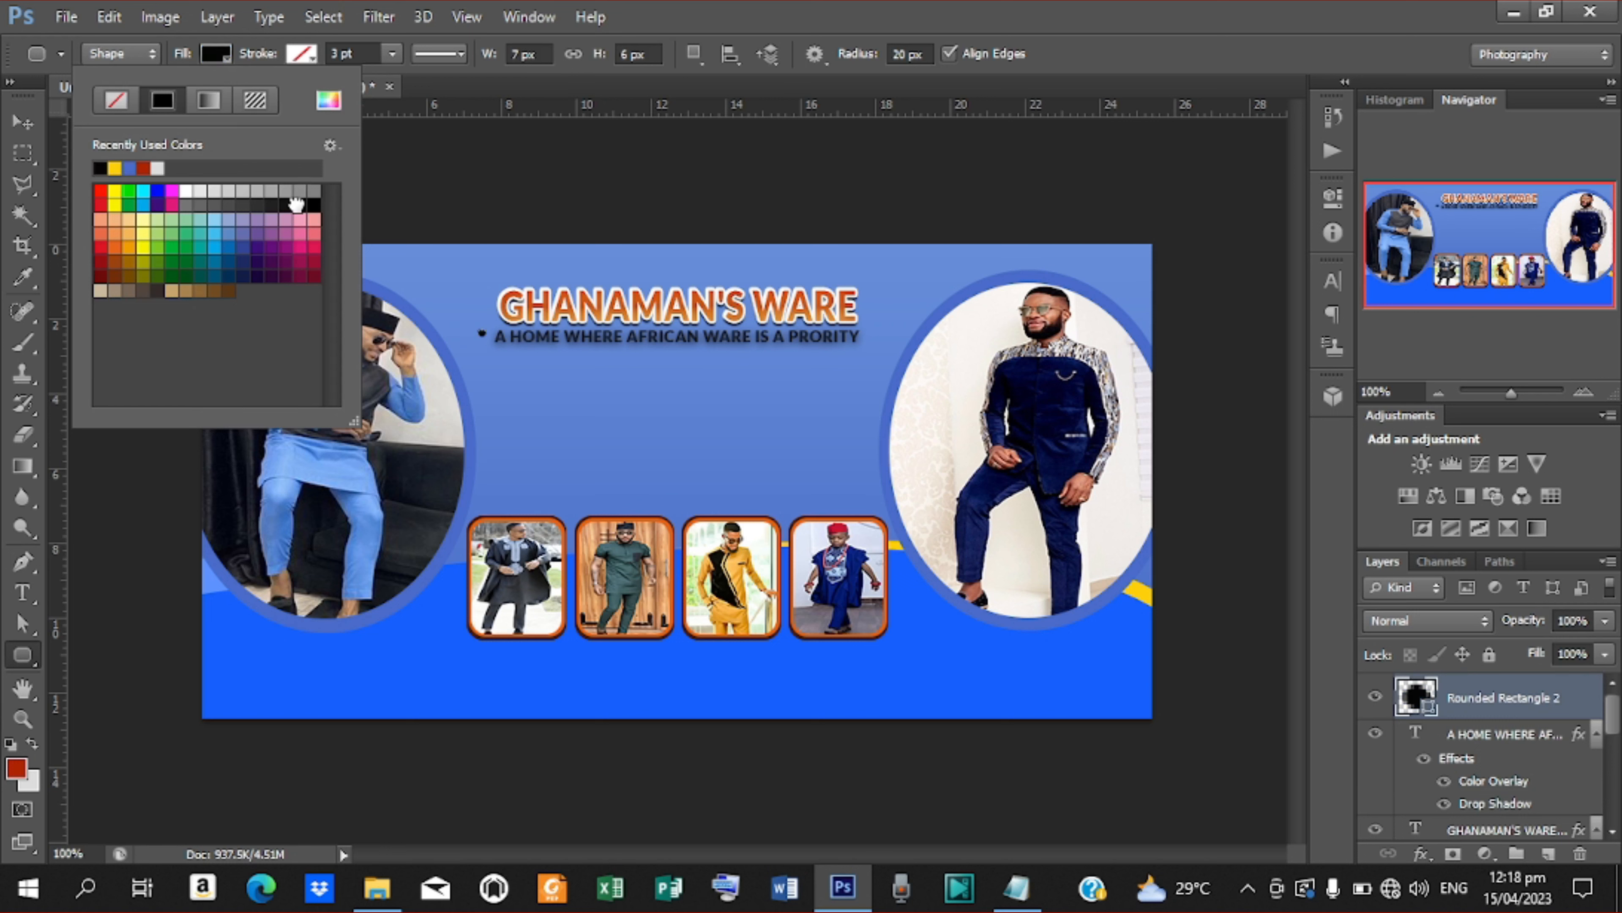
Give the dot a light grey stroke and reduce the stroke width until the black fill dominates
{"action": "left_click", "coordinate": [314, 61]}
{"action": "left_click", "coordinate": [314, 61]}
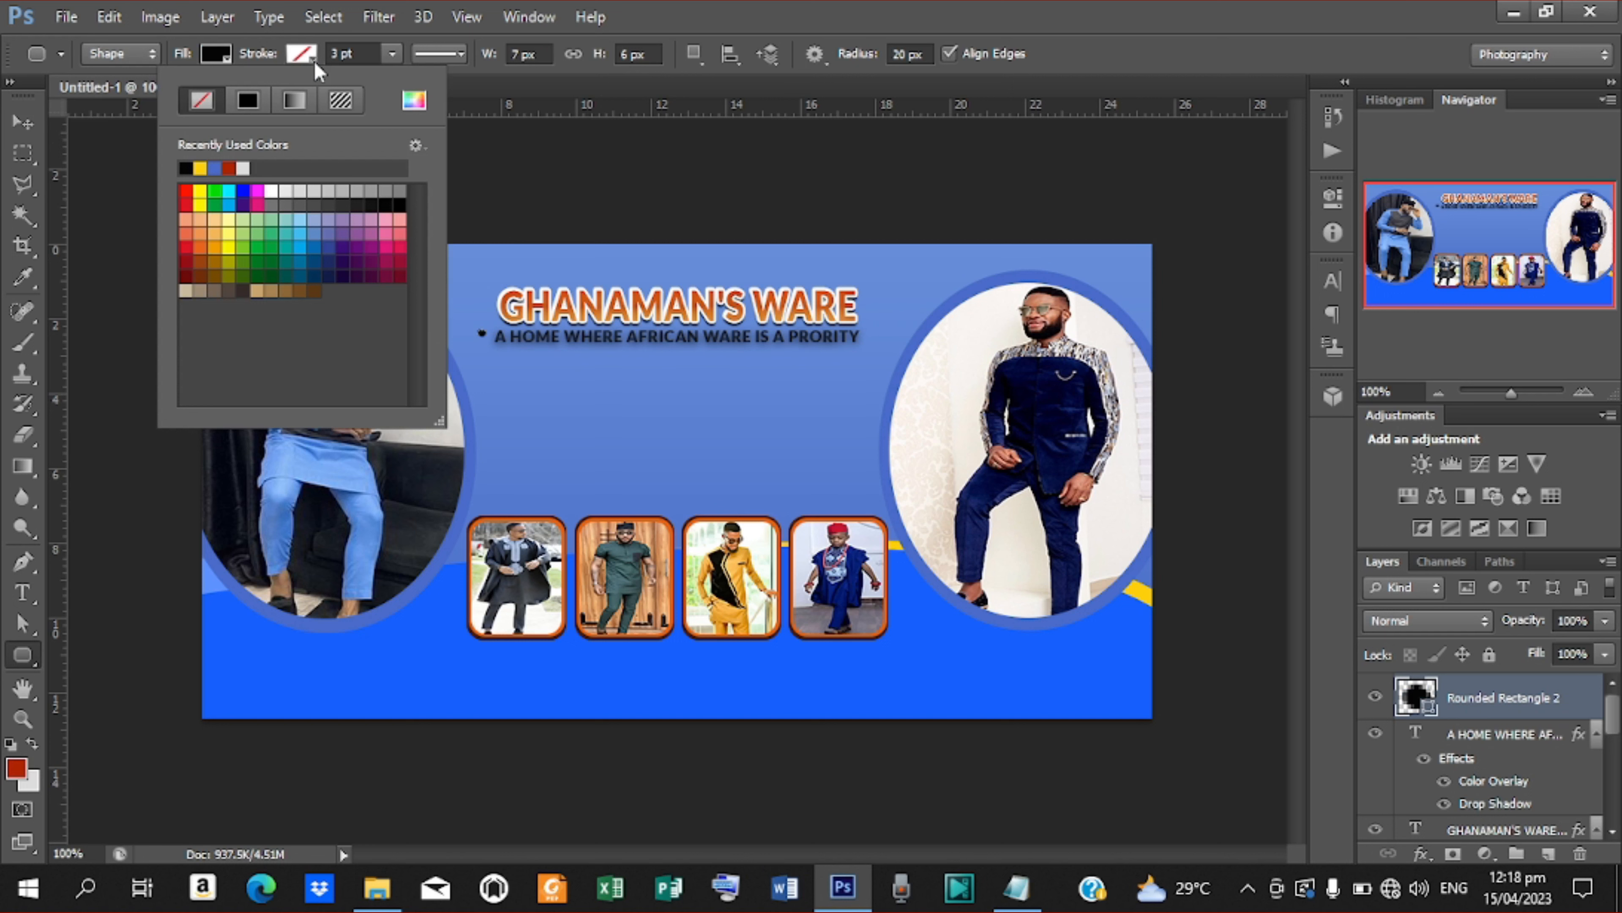
{"action": "left_click", "coordinate": [241, 165]}
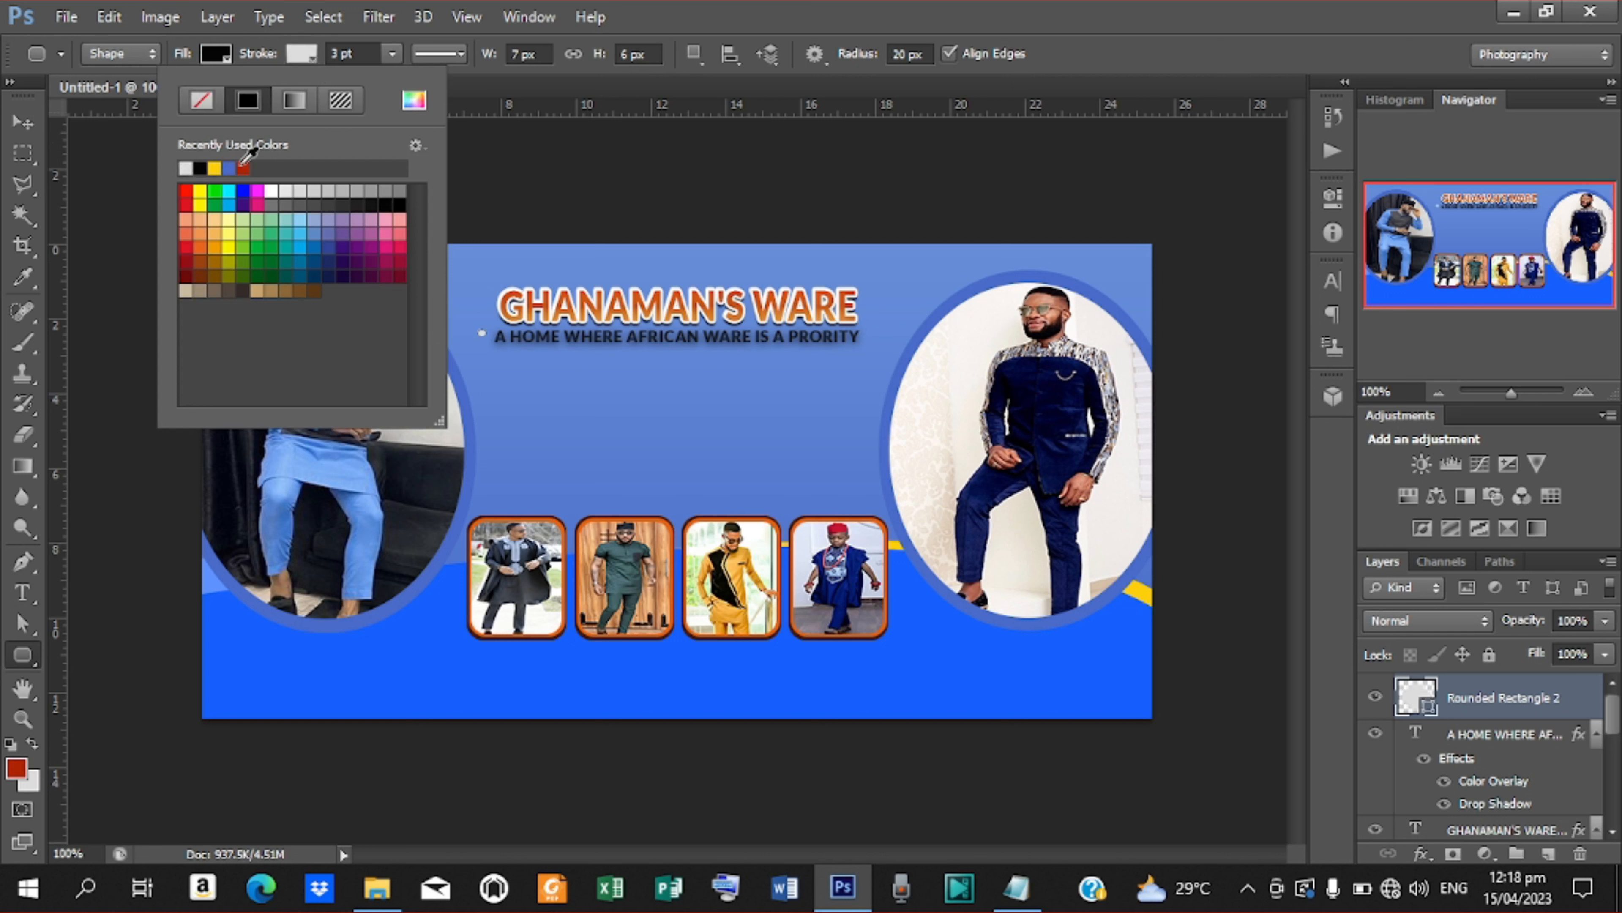
{"action": "left_click", "coordinate": [392, 55]}
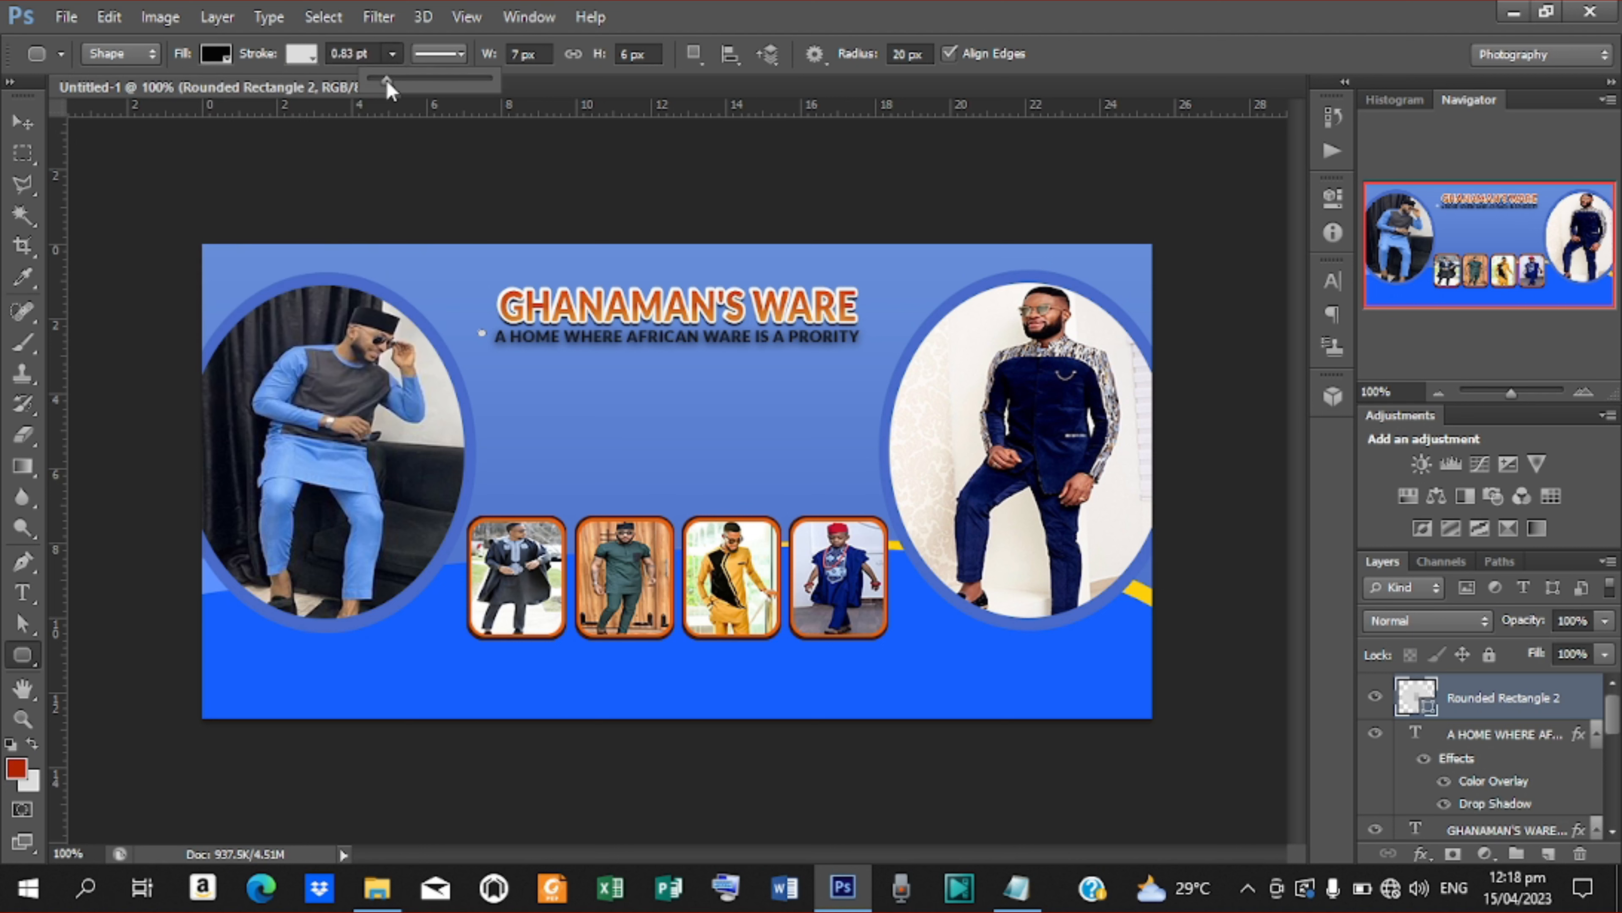
{"action": "left_click_drag", "start_coordinate": [387, 79], "coordinate": [379, 81]}
Duplicate the black dot and place the copy just after the end of the slogan
{"action": "left_click", "coordinate": [22, 131]}
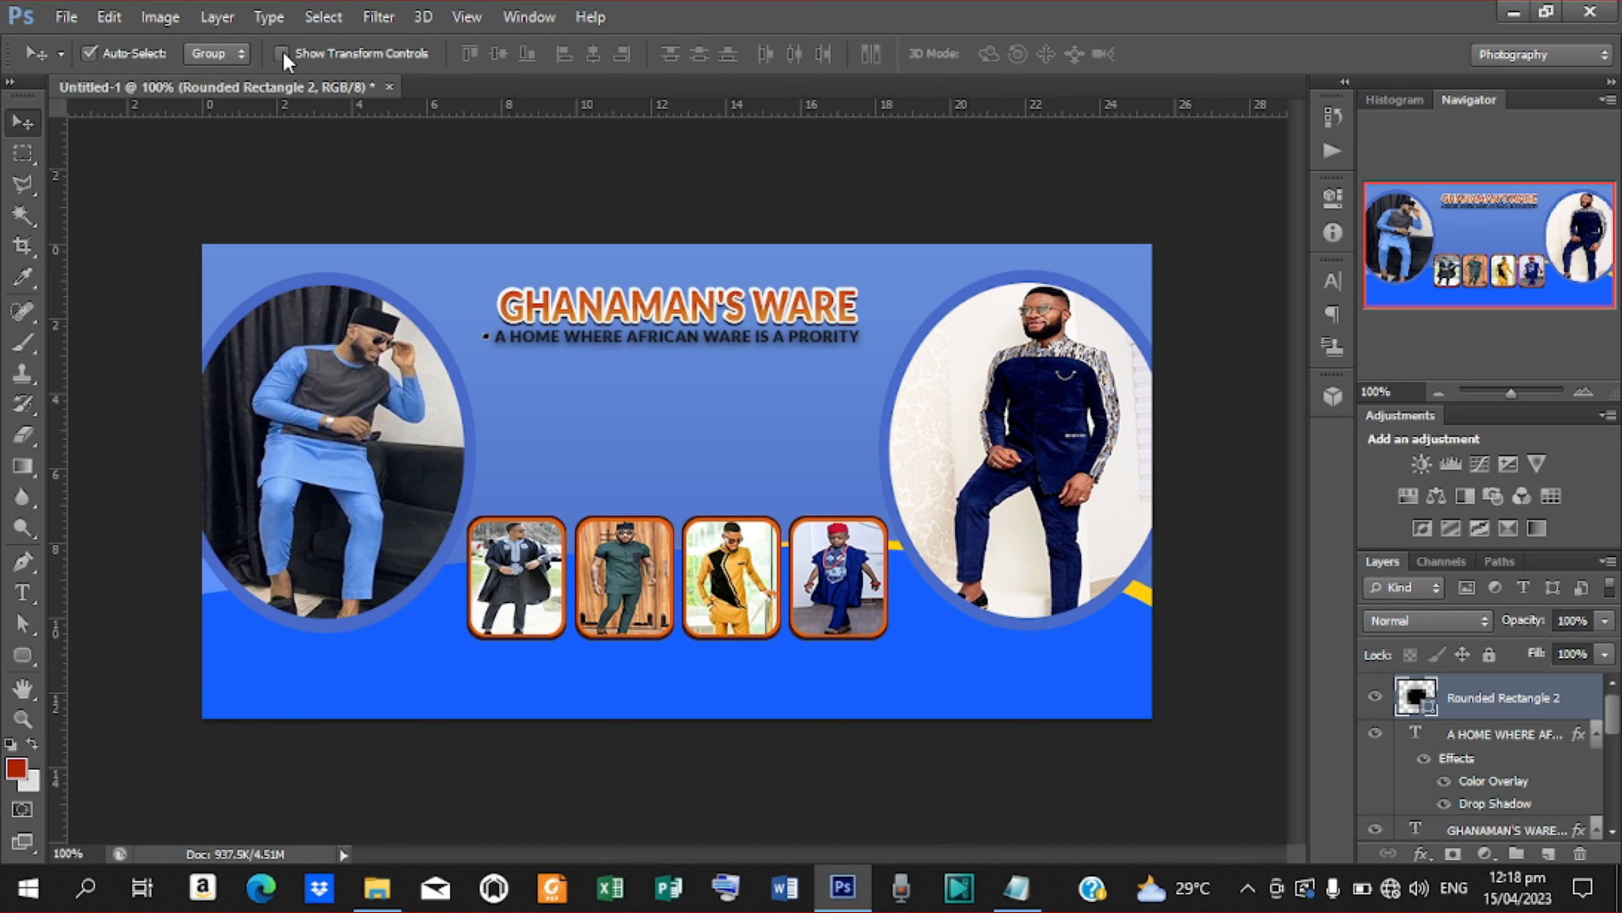
{"action": "key", "text": "ctrl+j"}
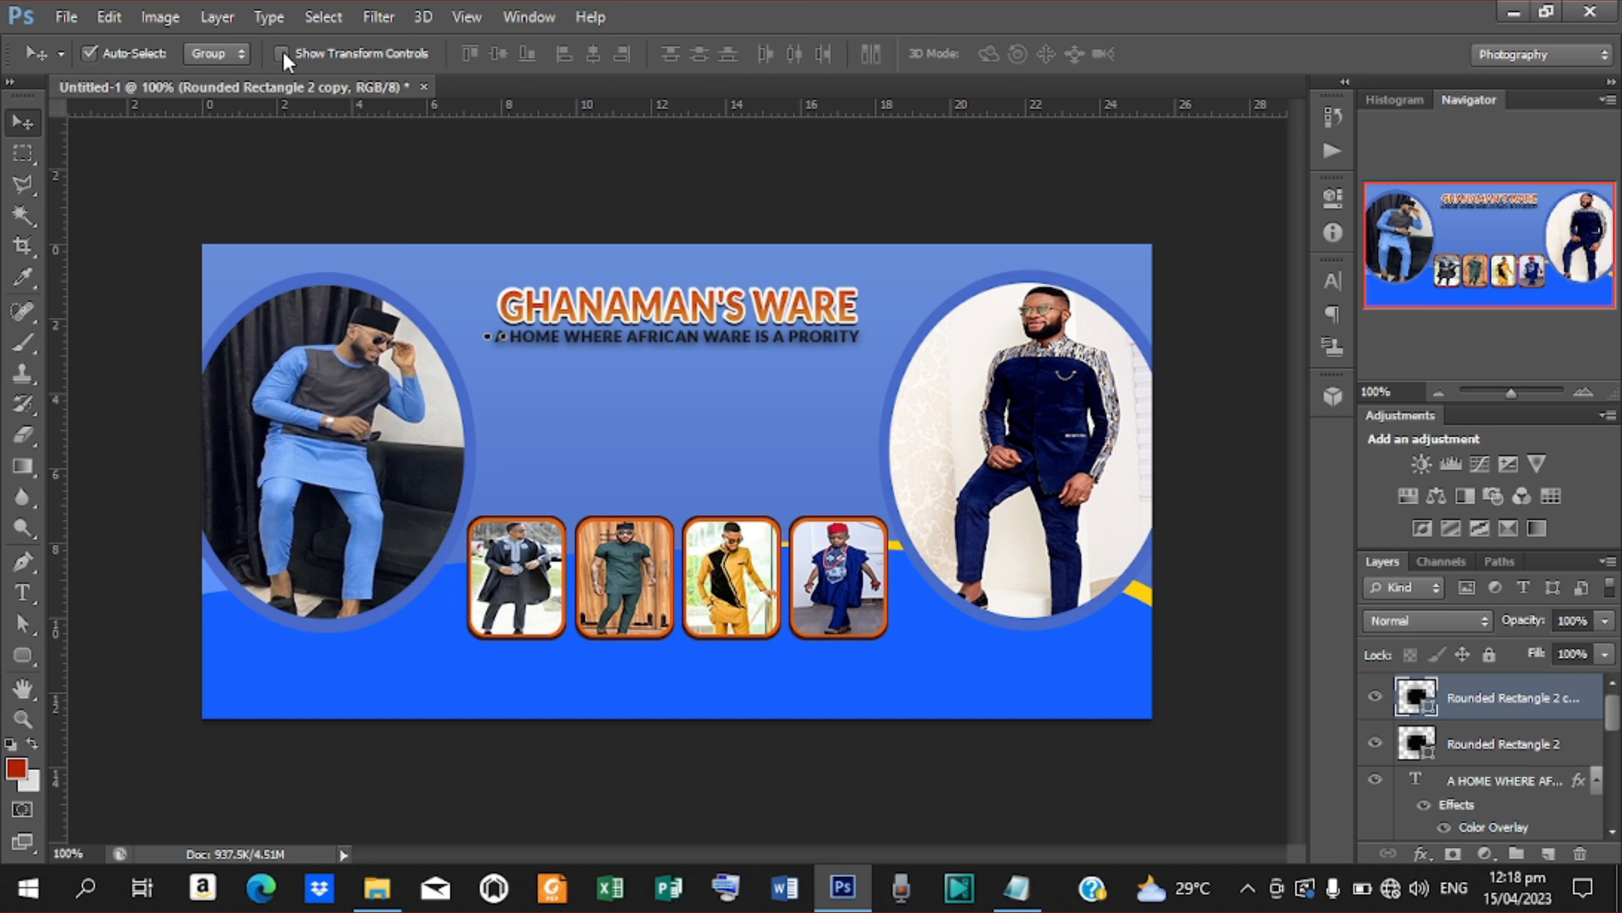
{"action": "left_click_drag", "start_coordinate": [506, 335], "coordinate": [870, 352]}
Switch to the text file in Notepad, copy the business telephone number and return to the banner in Photoshop
{"action": "left_click", "coordinate": [1034, 893]}
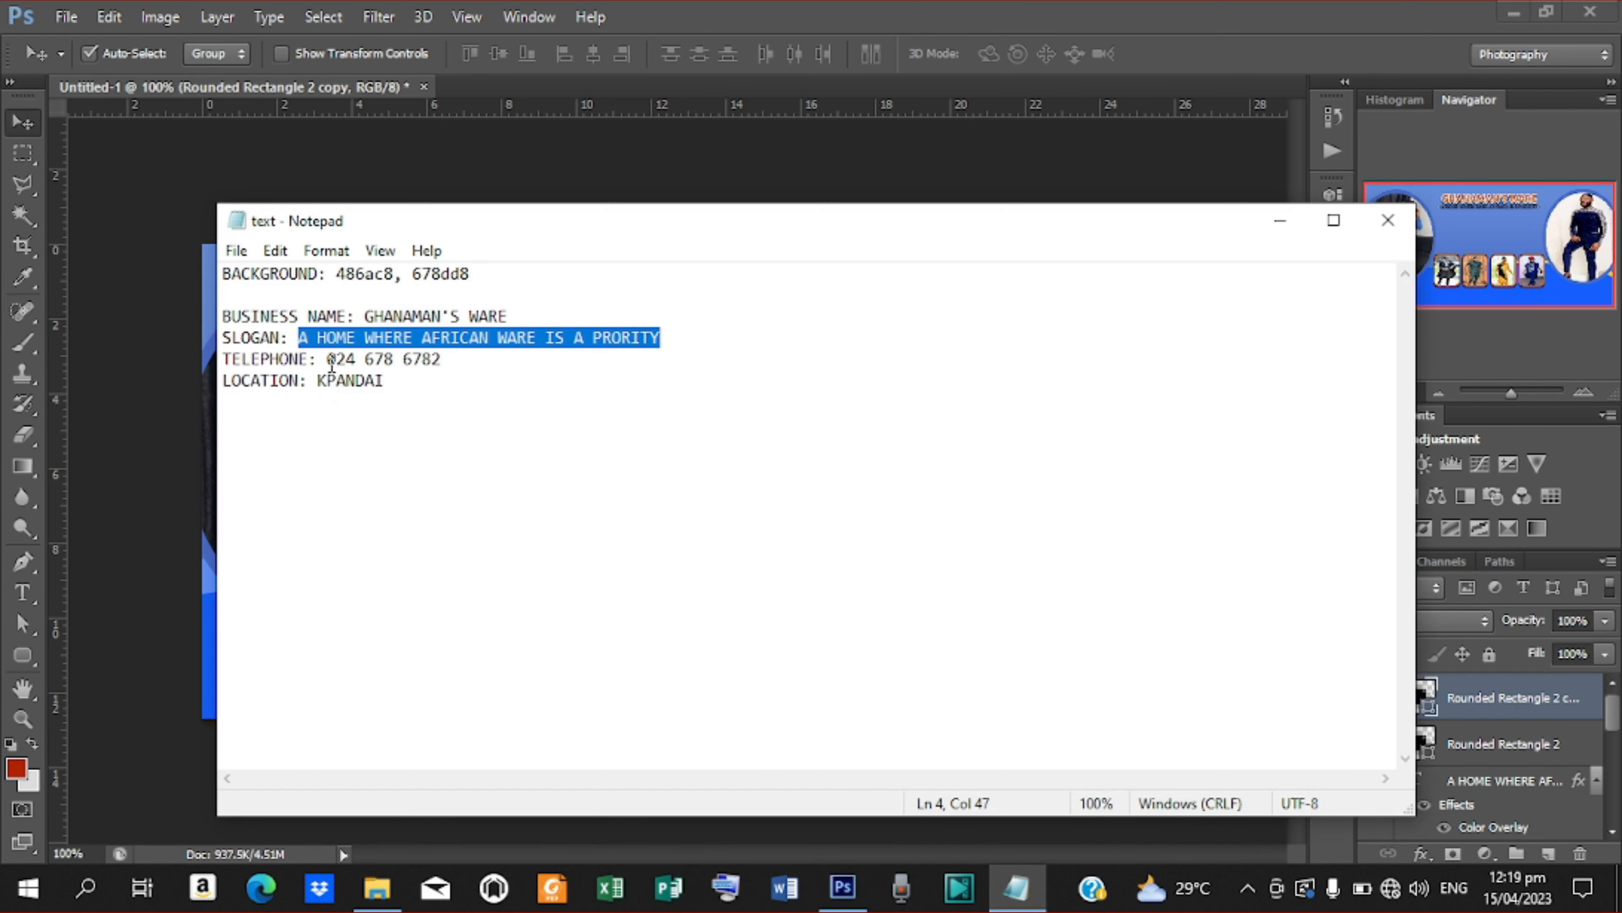
{"action": "left_click_drag", "start_coordinate": [330, 359], "coordinate": [477, 352]}
{"action": "key", "text": "ctrl+c"}
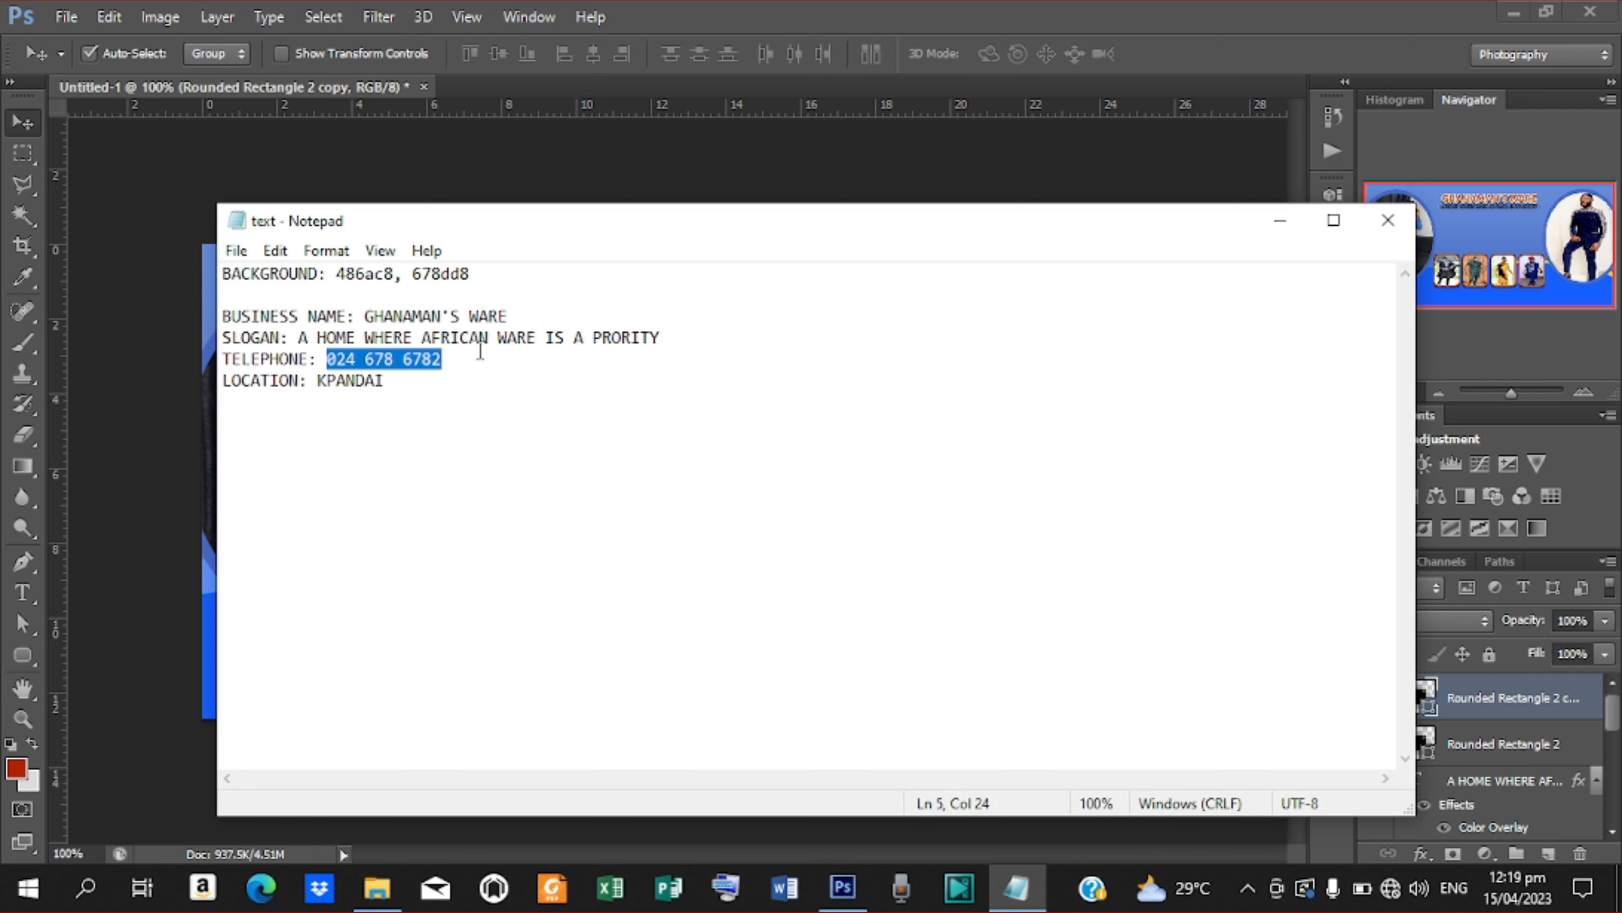
{"action": "left_click", "coordinate": [1280, 221]}
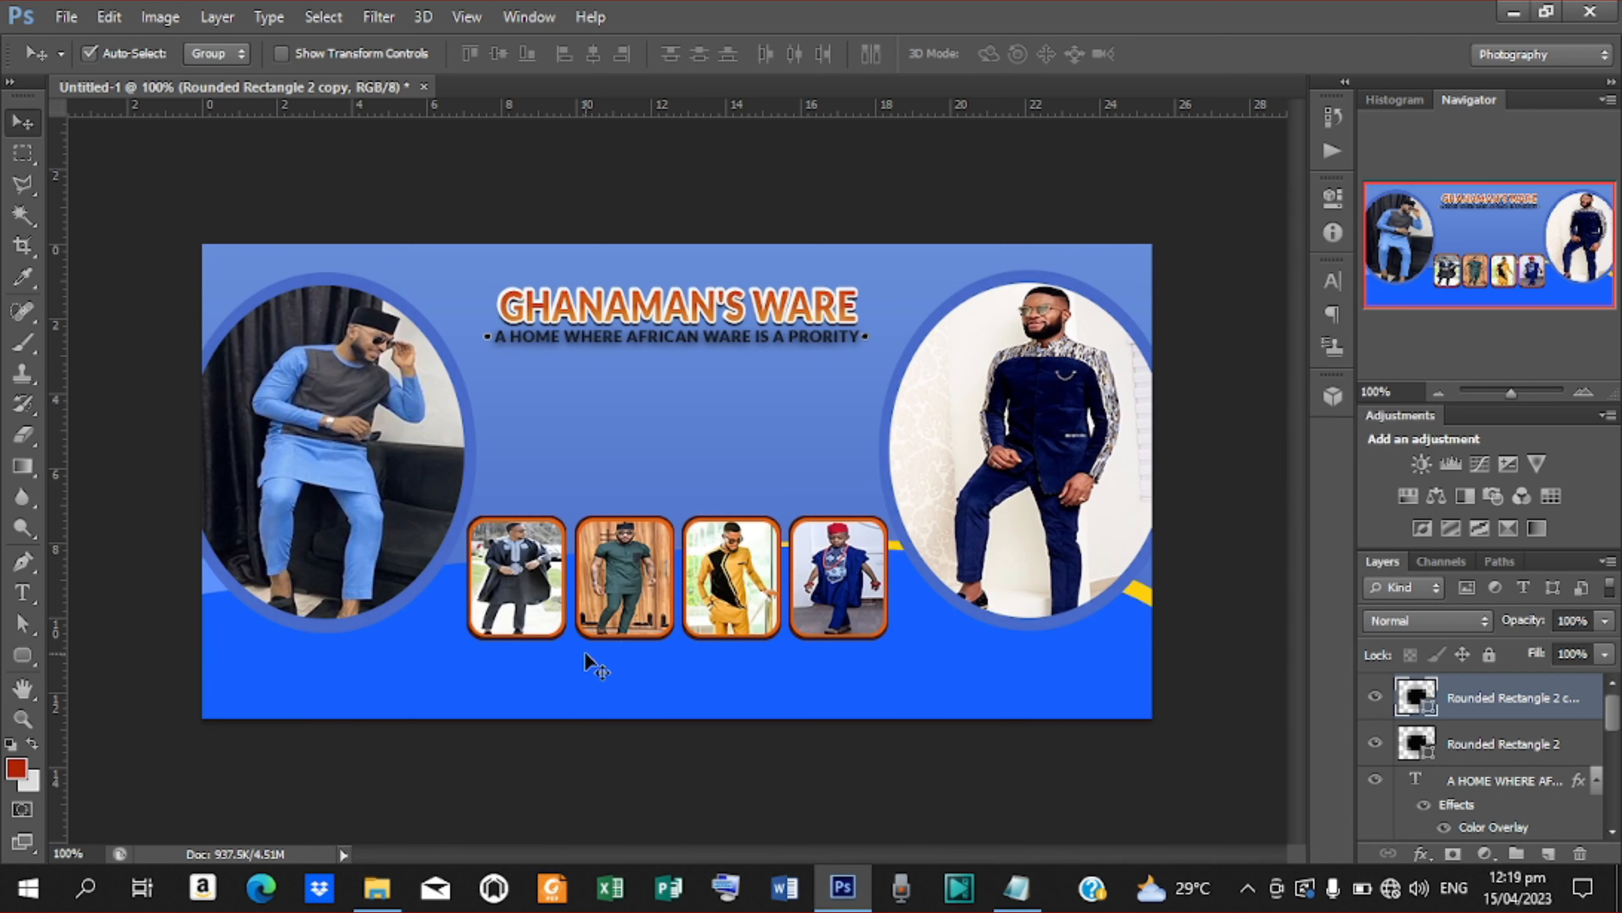
Add the copied telephone number as a new text line and move it below the row of small framed photos
{"action": "key", "text": "t"}
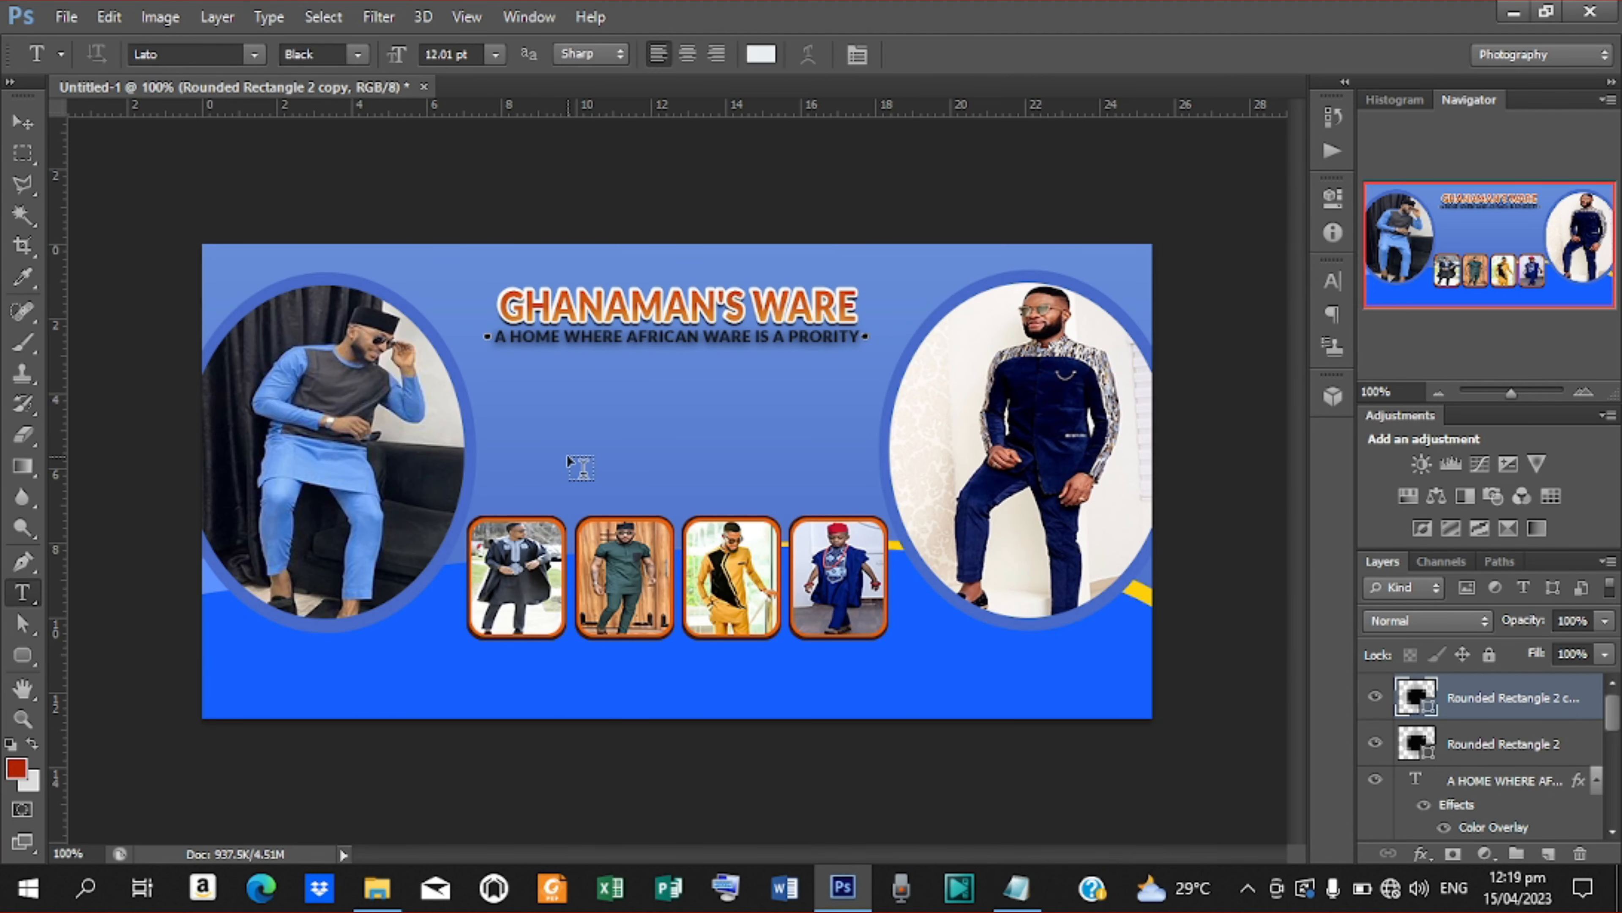
{"action": "left_click", "coordinate": [567, 457]}
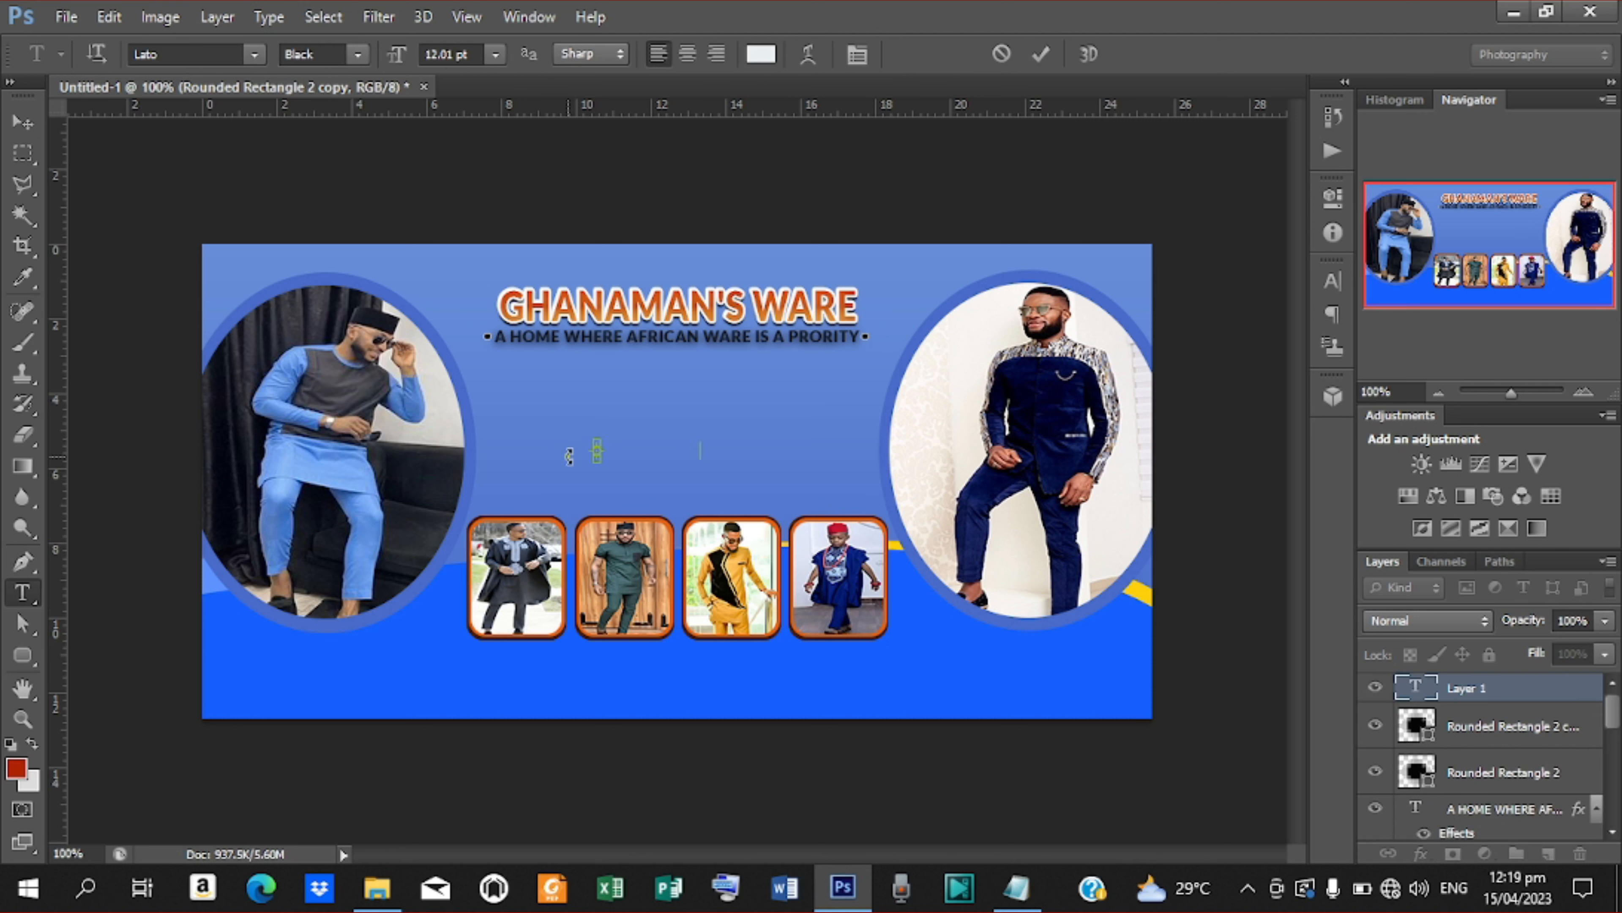
{"action": "key", "text": "ctrl+v"}
{"action": "left_click", "coordinate": [1040, 54]}
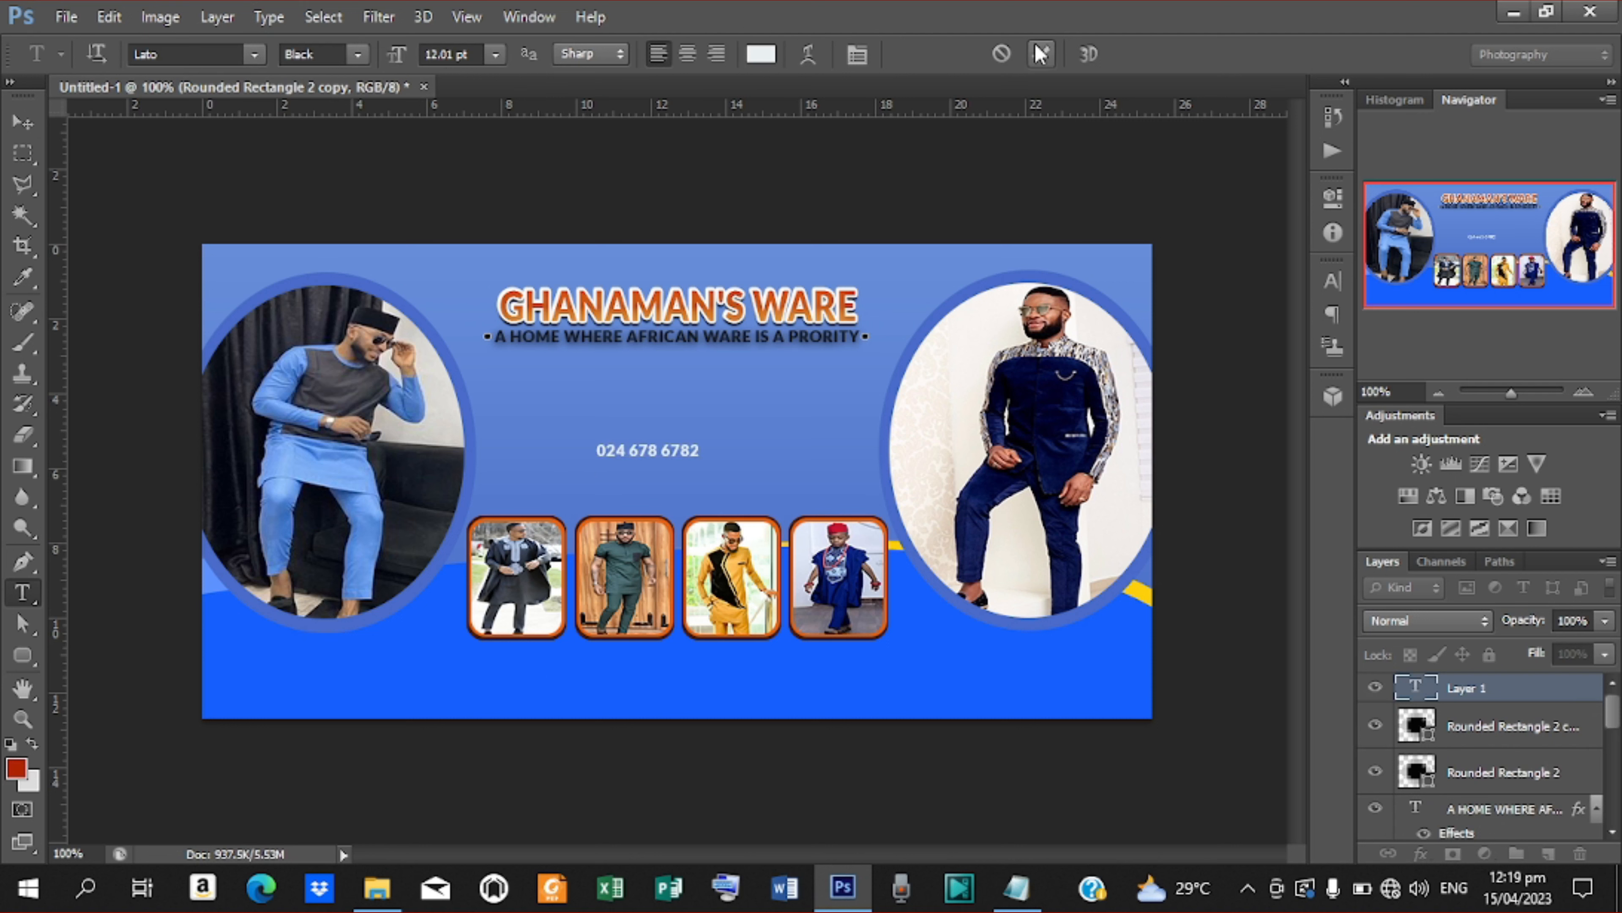
{"action": "left_click", "coordinate": [23, 121]}
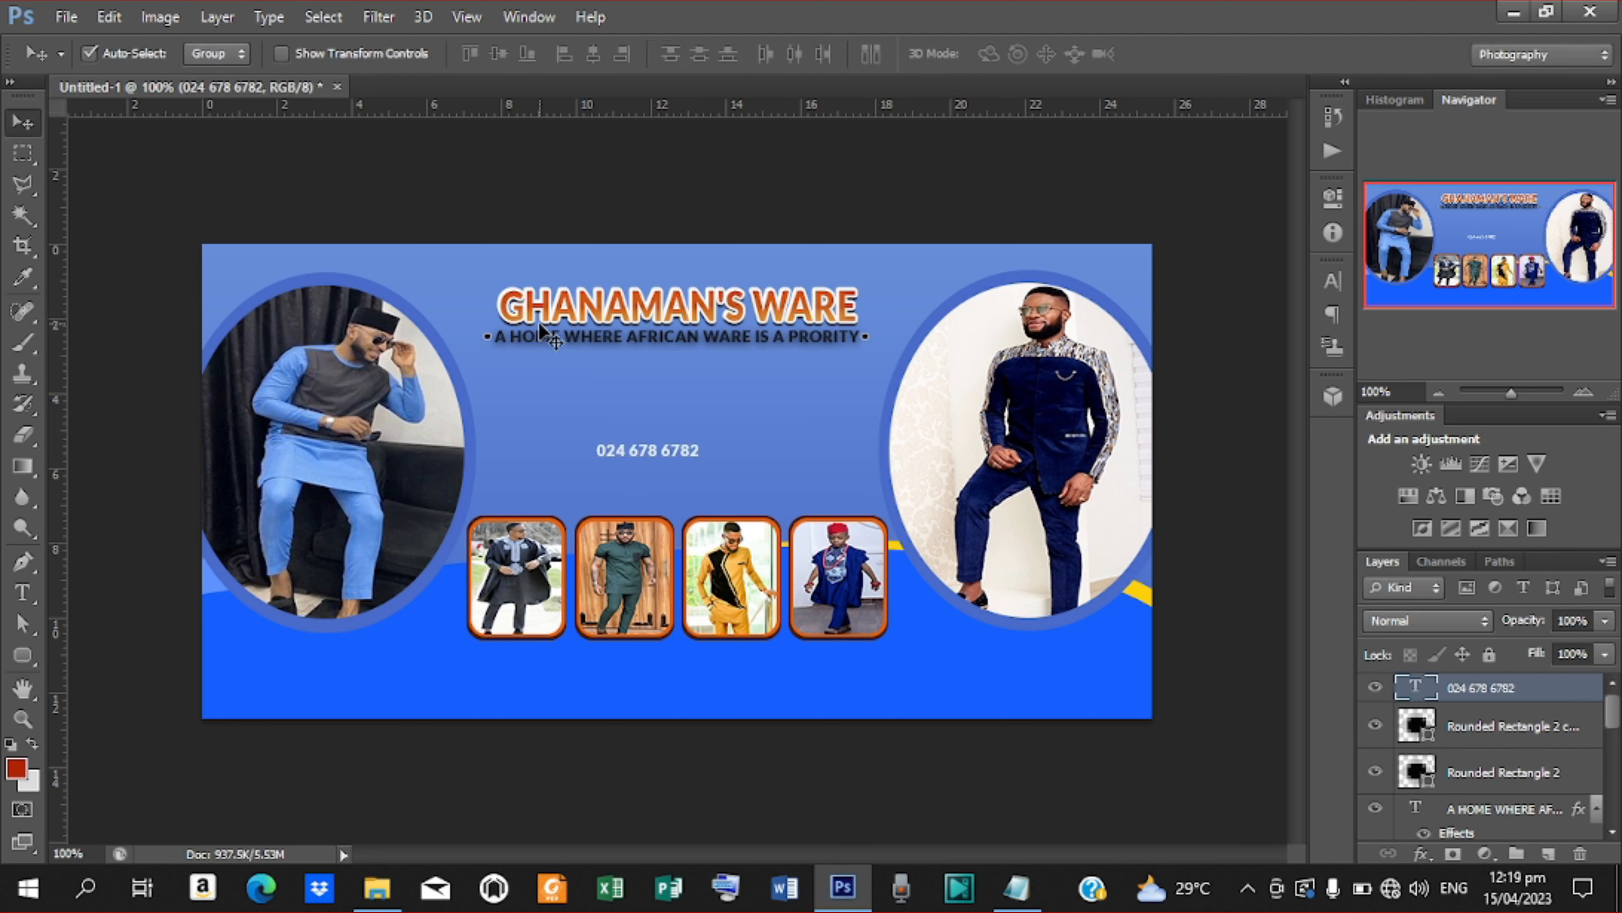
{"action": "left_click_drag", "start_coordinate": [653, 453], "coordinate": [558, 671]}
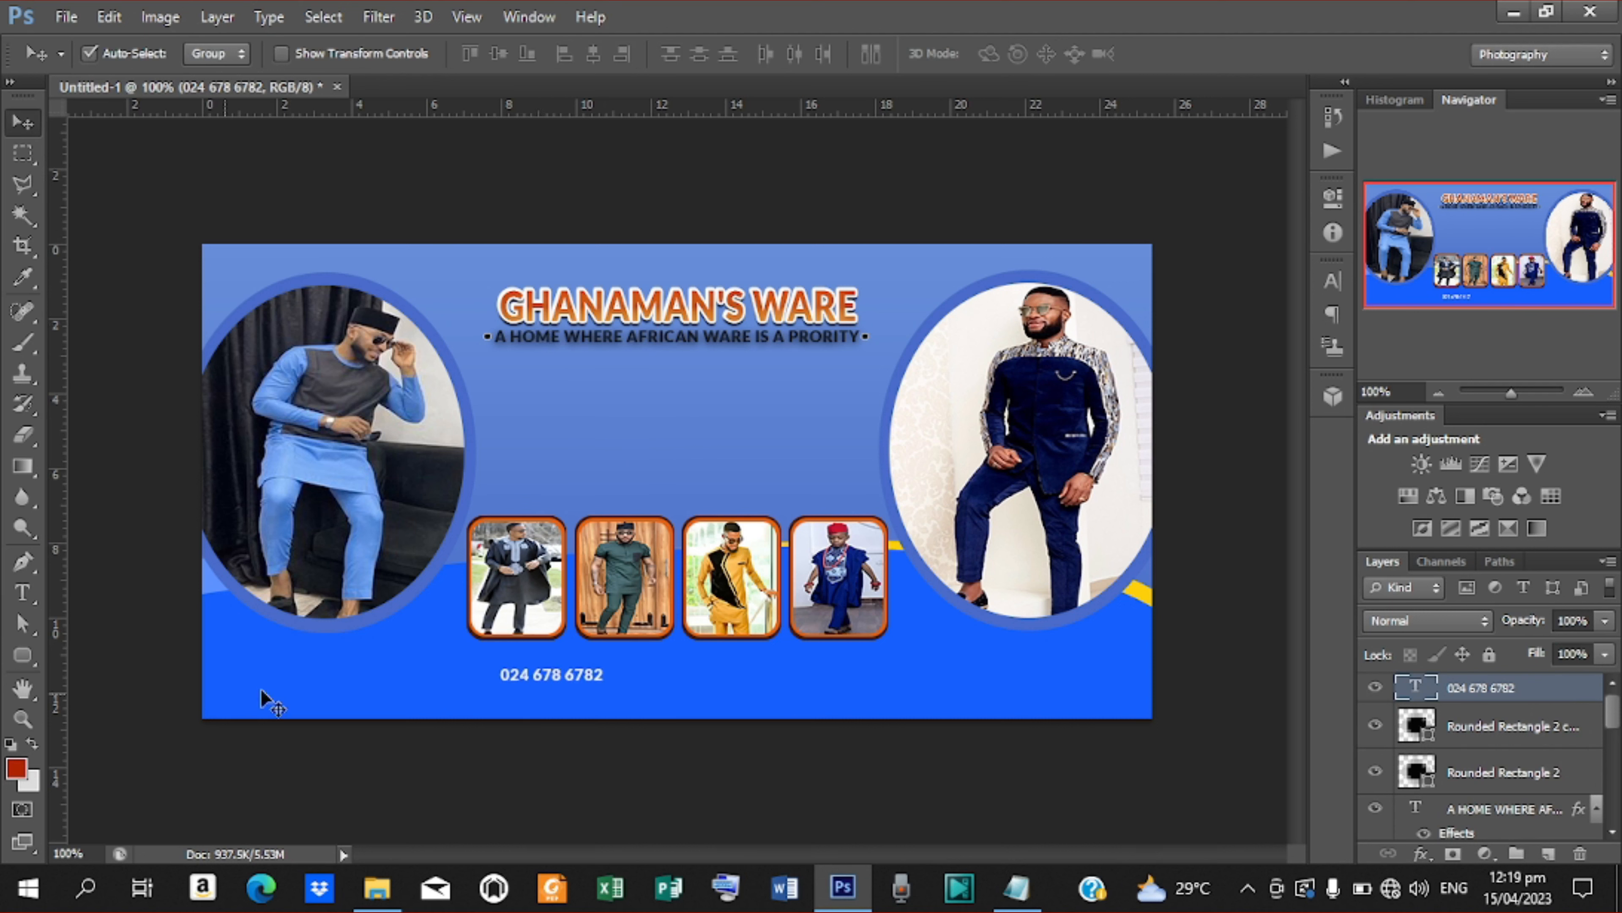
Draw a rounded rectangle about 421 × 90 px with a 20 px radius over the banner's lower-left corner
{"action": "left_click", "coordinate": [23, 655]}
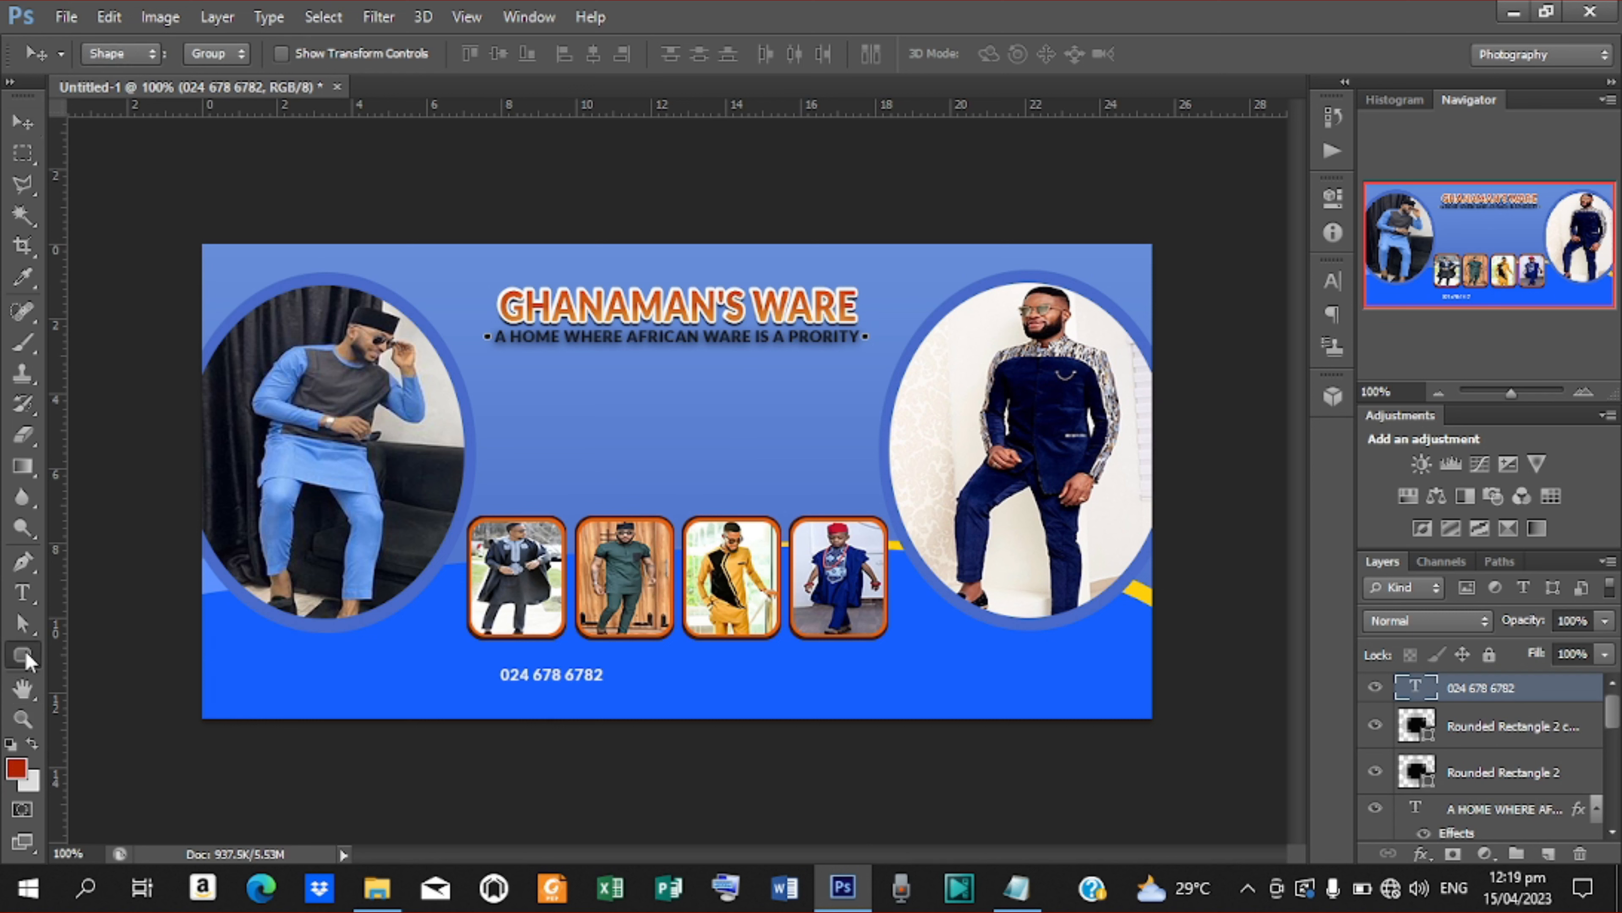
{"action": "left_click", "coordinate": [150, 634]}
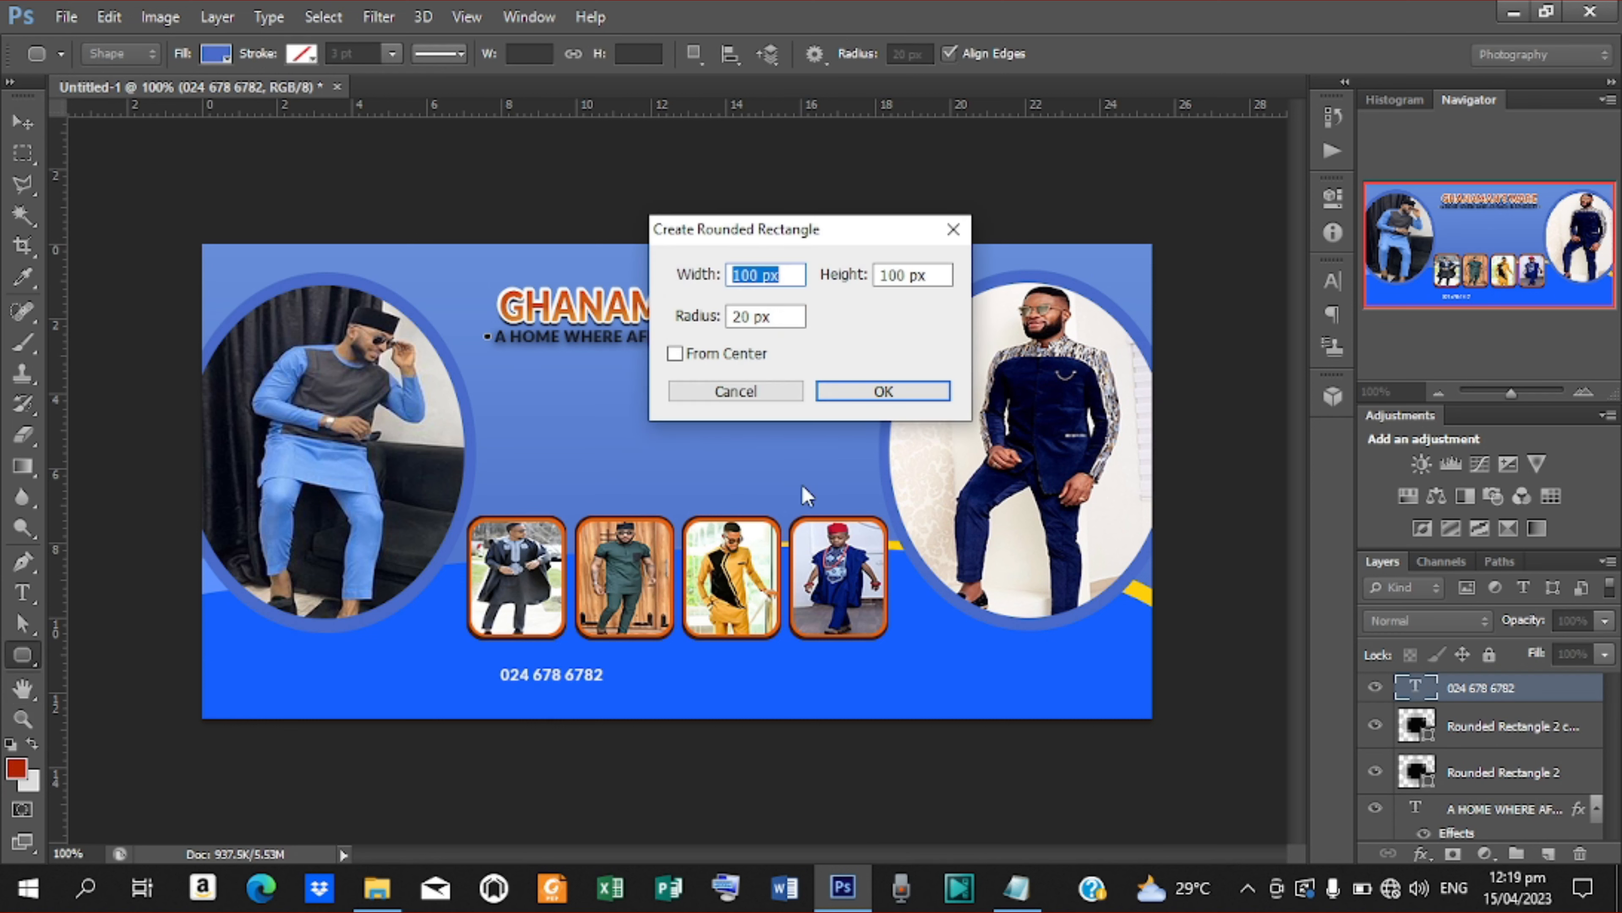
{"action": "left_click", "coordinate": [736, 391]}
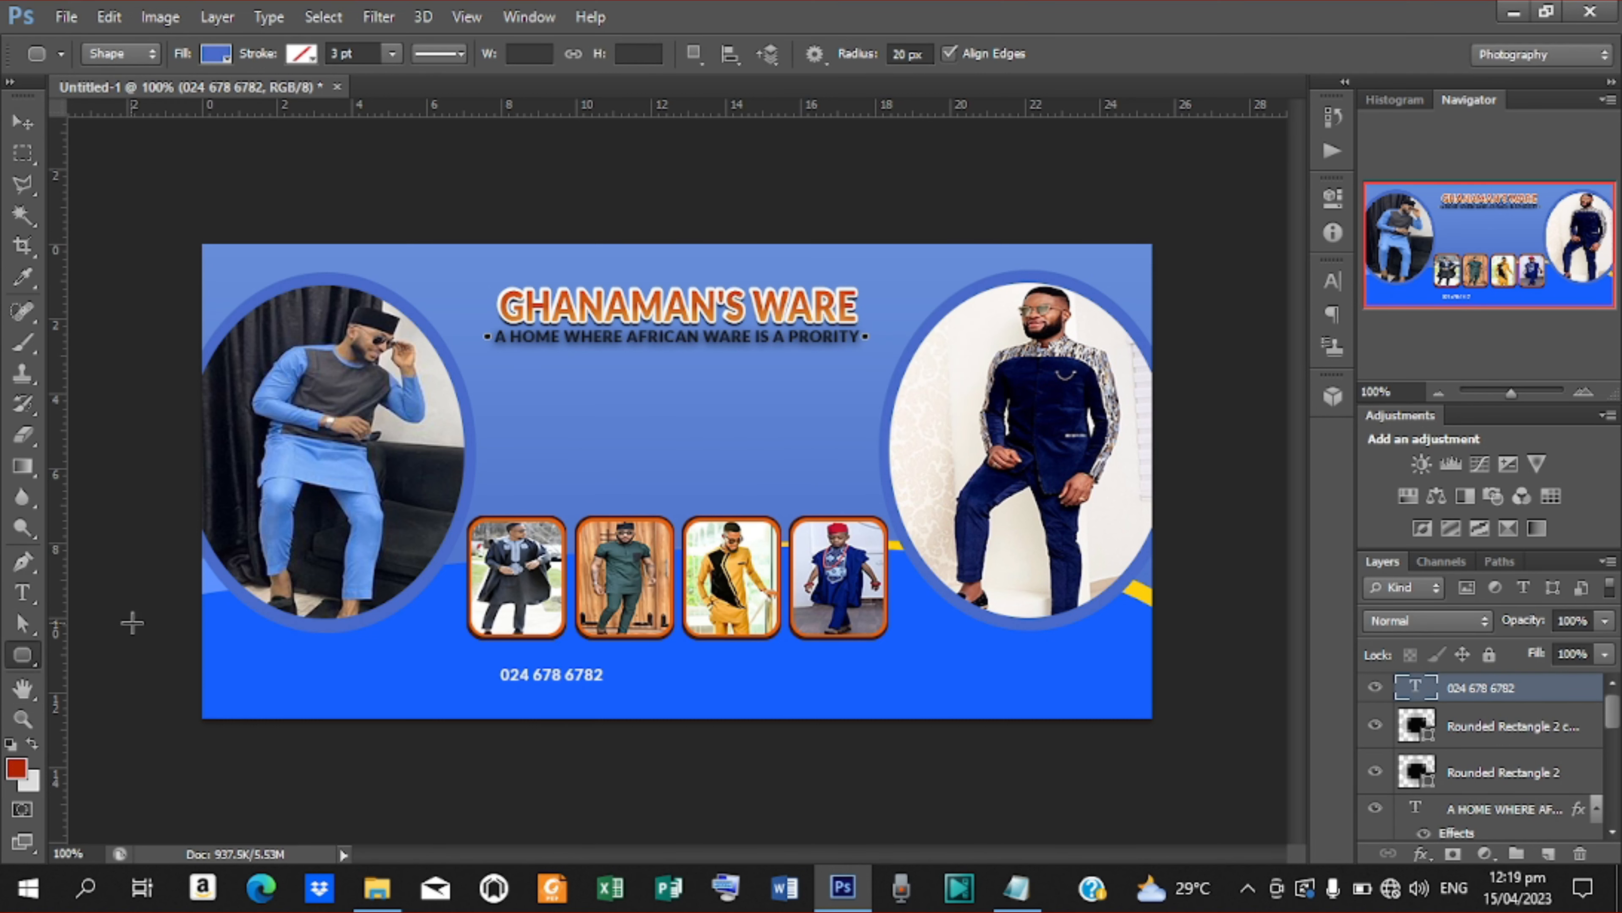
{"action": "left_click_drag", "start_coordinate": [136, 624], "coordinate": [634, 730]}
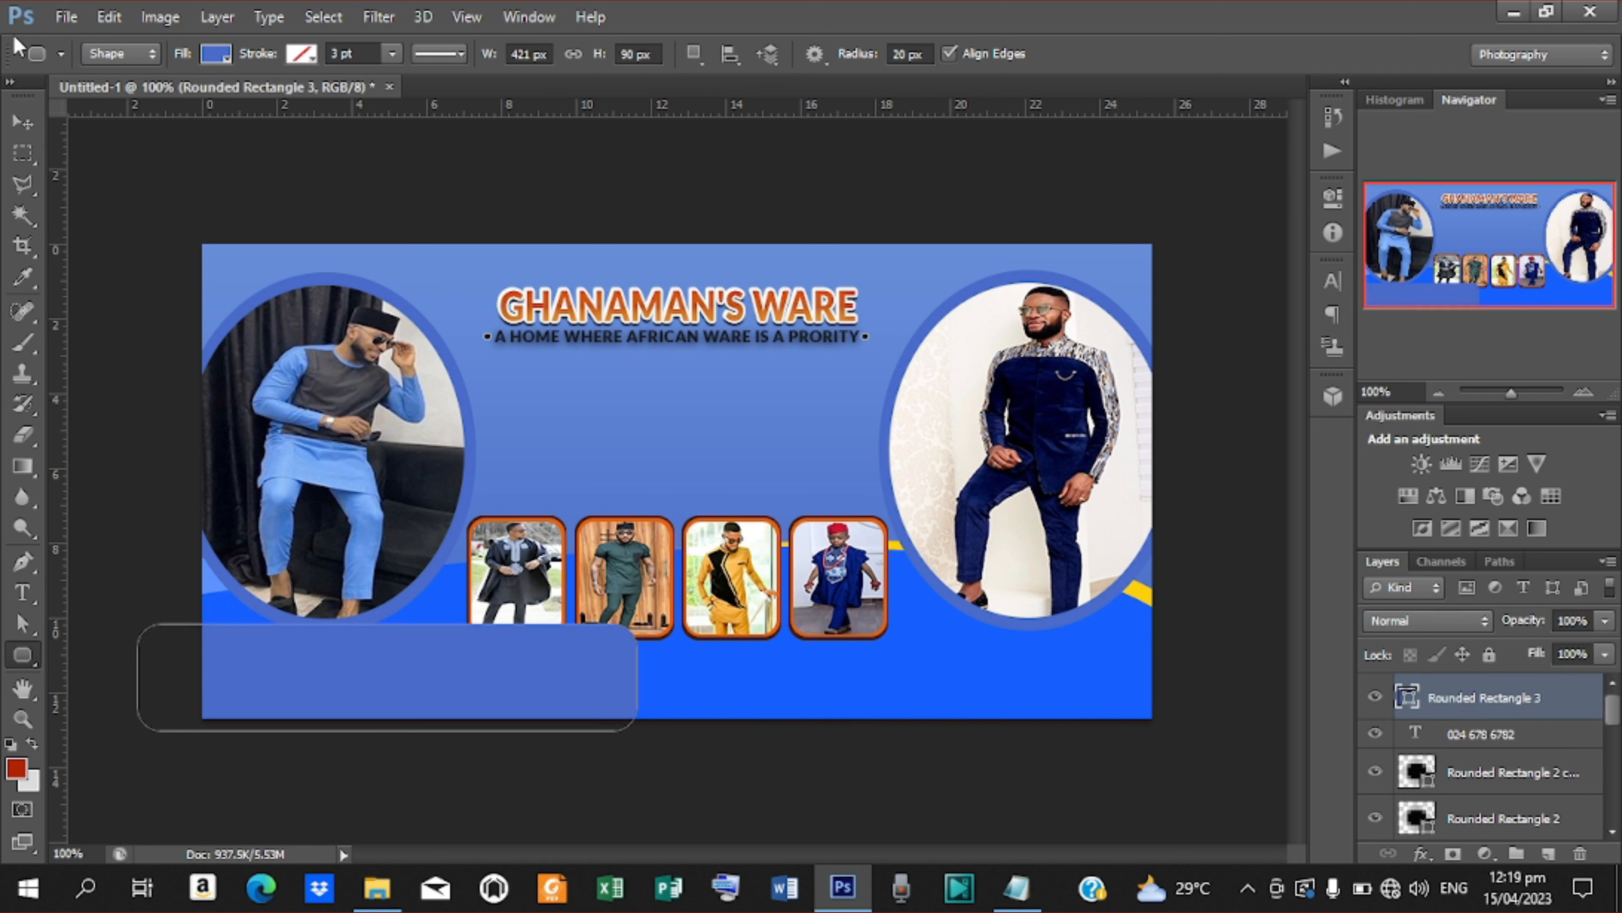
Shift the rounded rectangle further left and down off the canvas corner, and stack the telephone number layer above it
{"action": "left_click", "coordinate": [23, 122]}
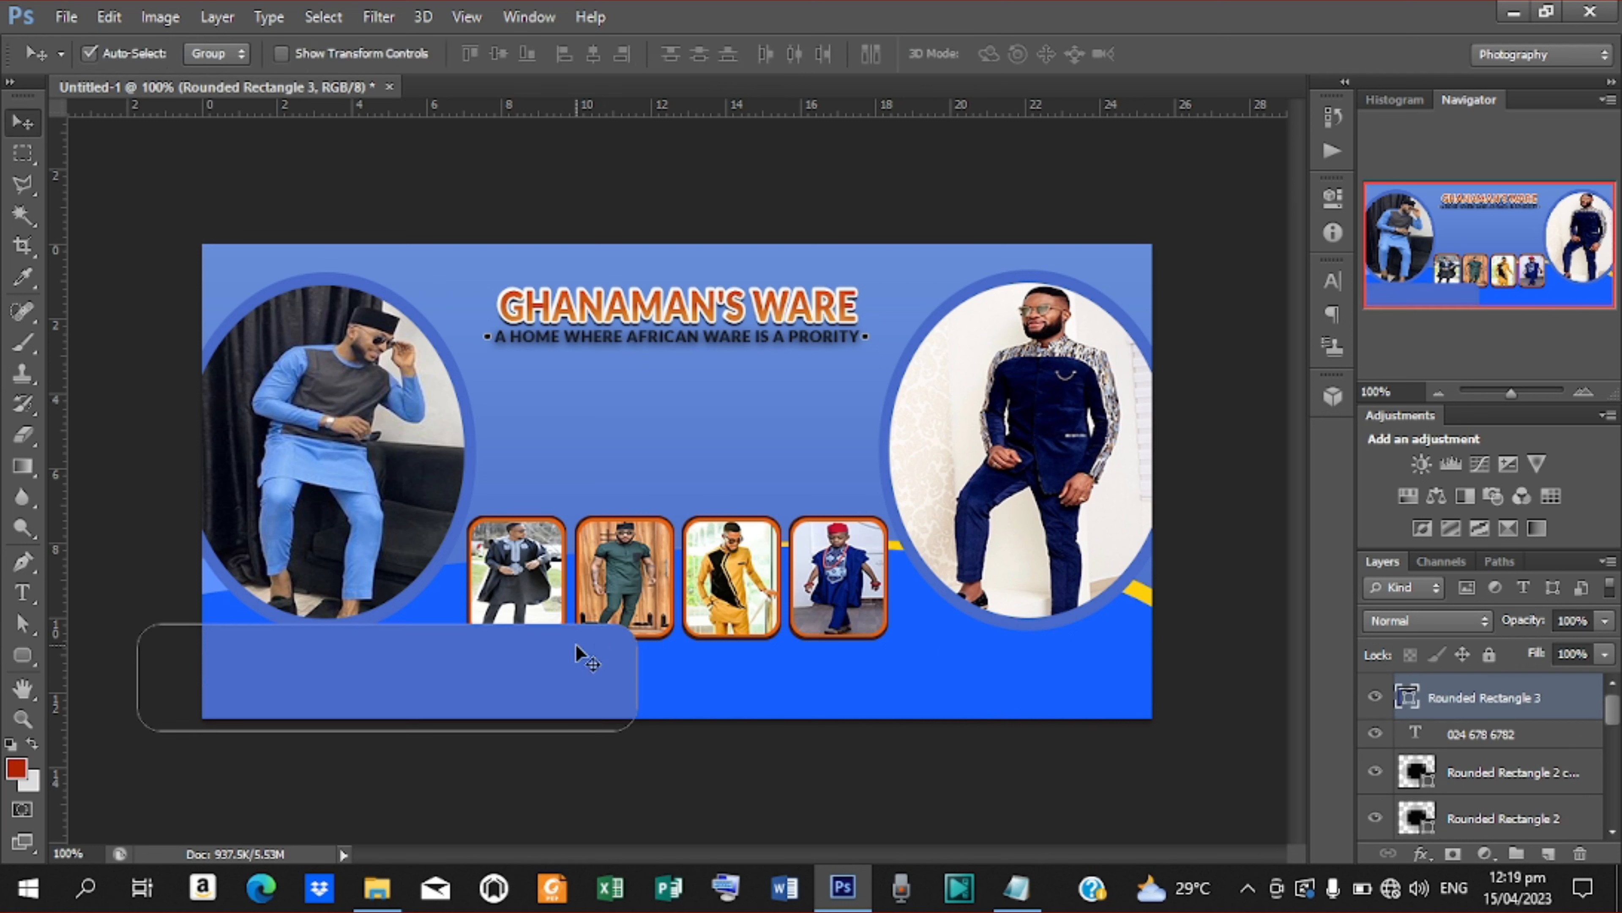
{"action": "left_click_drag", "start_coordinate": [559, 646], "coordinate": [451, 672]}
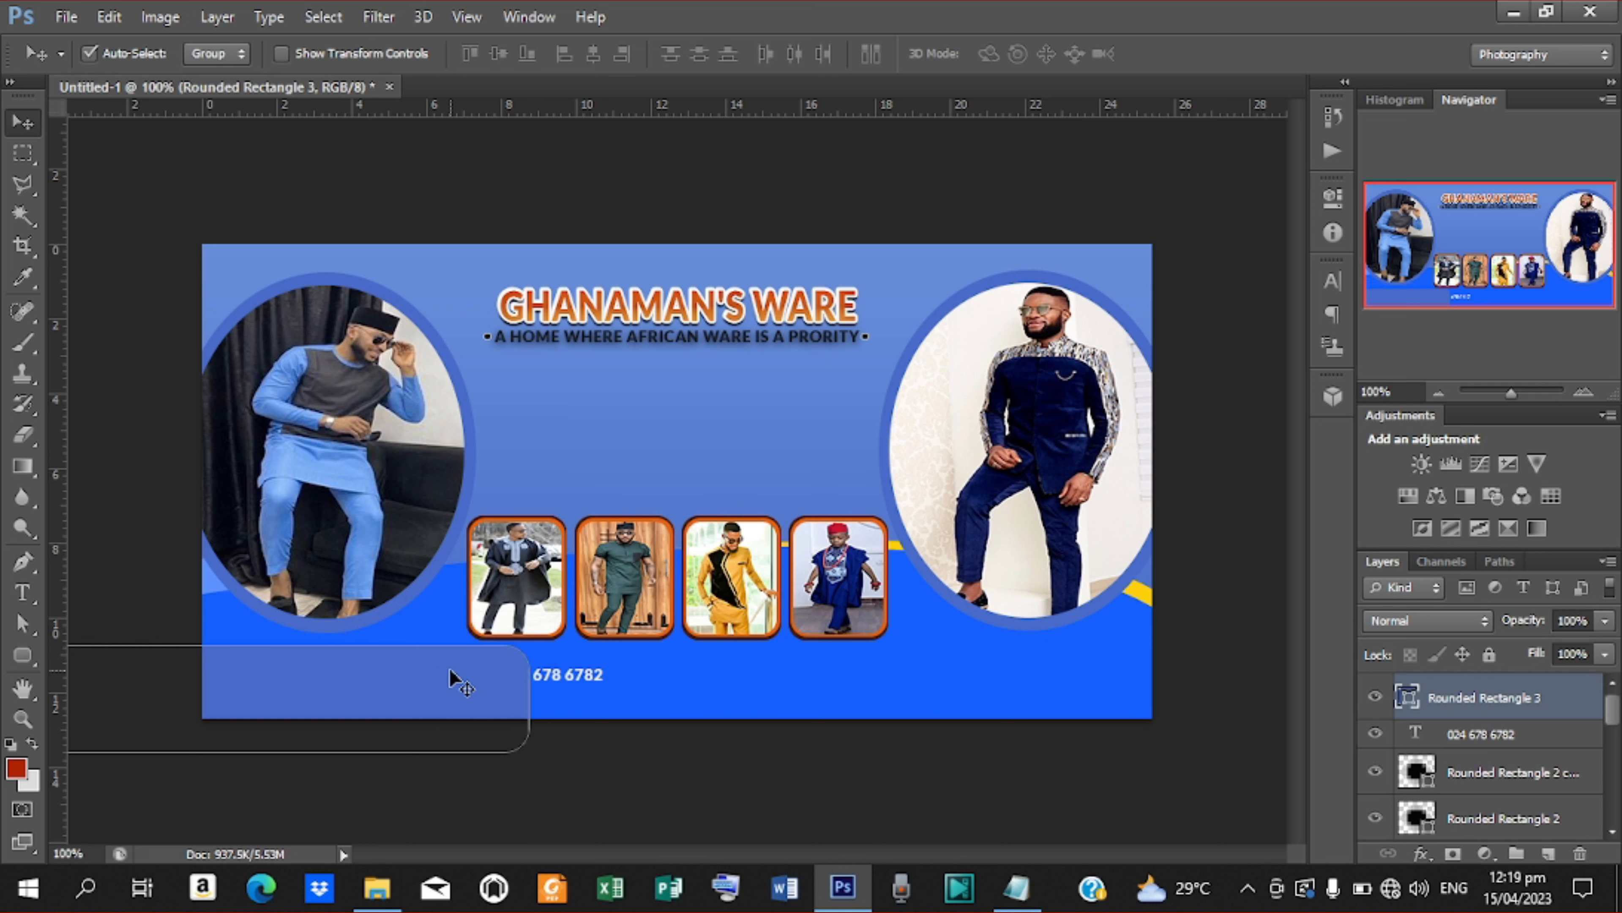
{"action": "left_click", "coordinate": [548, 676]}
{"action": "left_click_drag", "start_coordinate": [1489, 751], "coordinate": [1479, 689]}
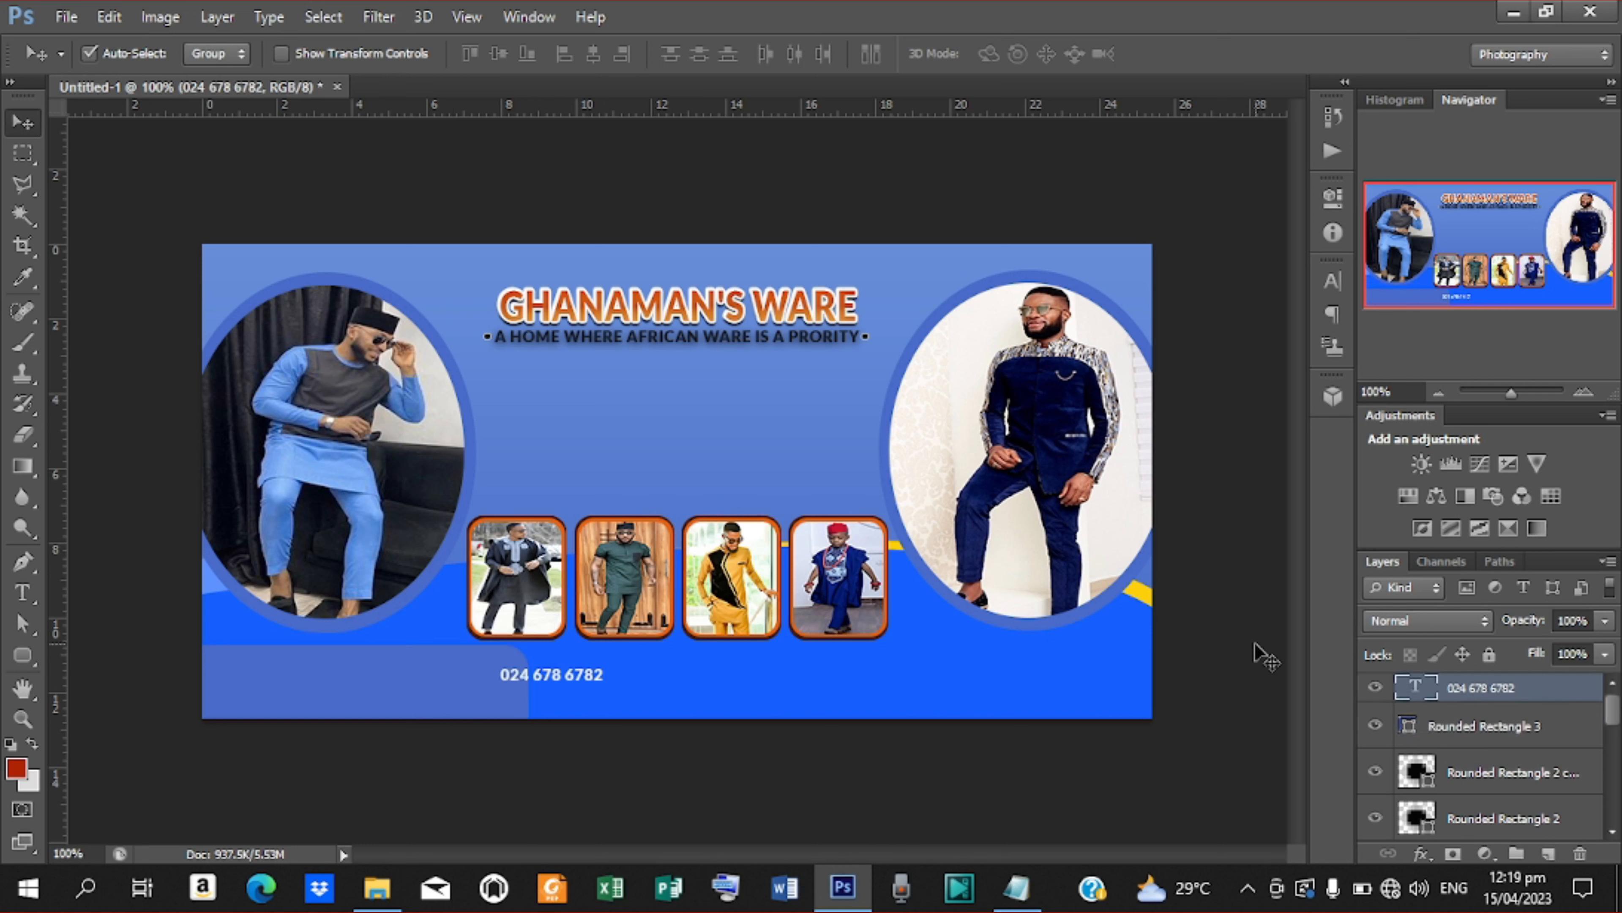
Recolour the lower-left rounded rectangle off-white (f7f1ee), sampled from the light background of the right model photo
{"action": "left_click", "coordinate": [1410, 727]}
{"action": "double_click", "coordinate": [1410, 726]}
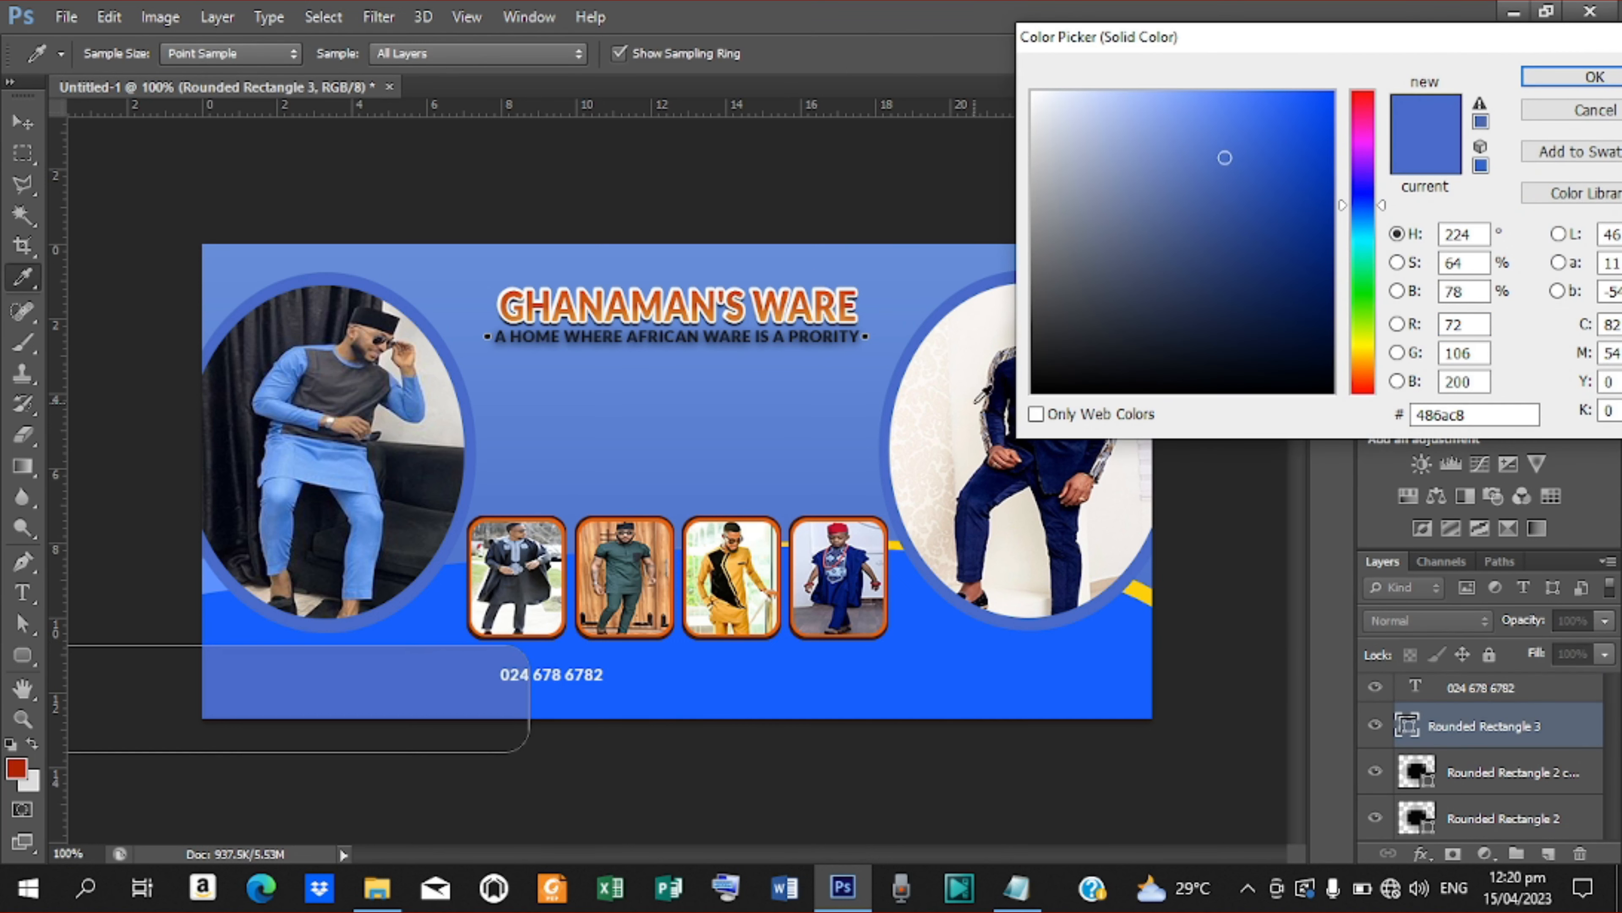
{"action": "left_click", "coordinate": [965, 393]}
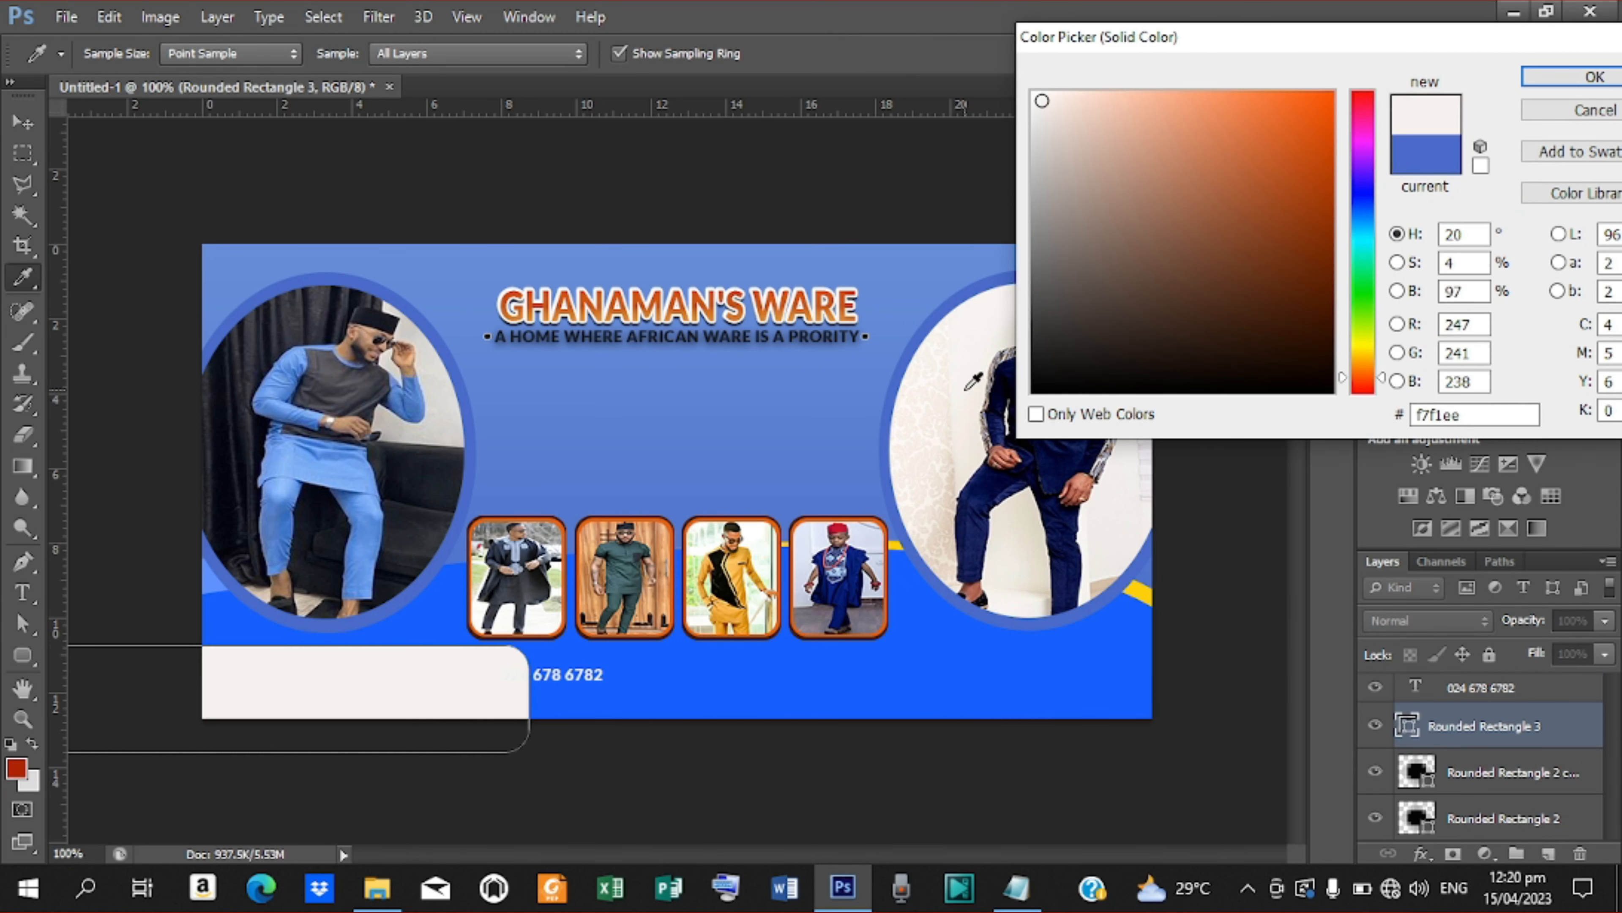
{"action": "left_click", "coordinate": [1555, 90]}
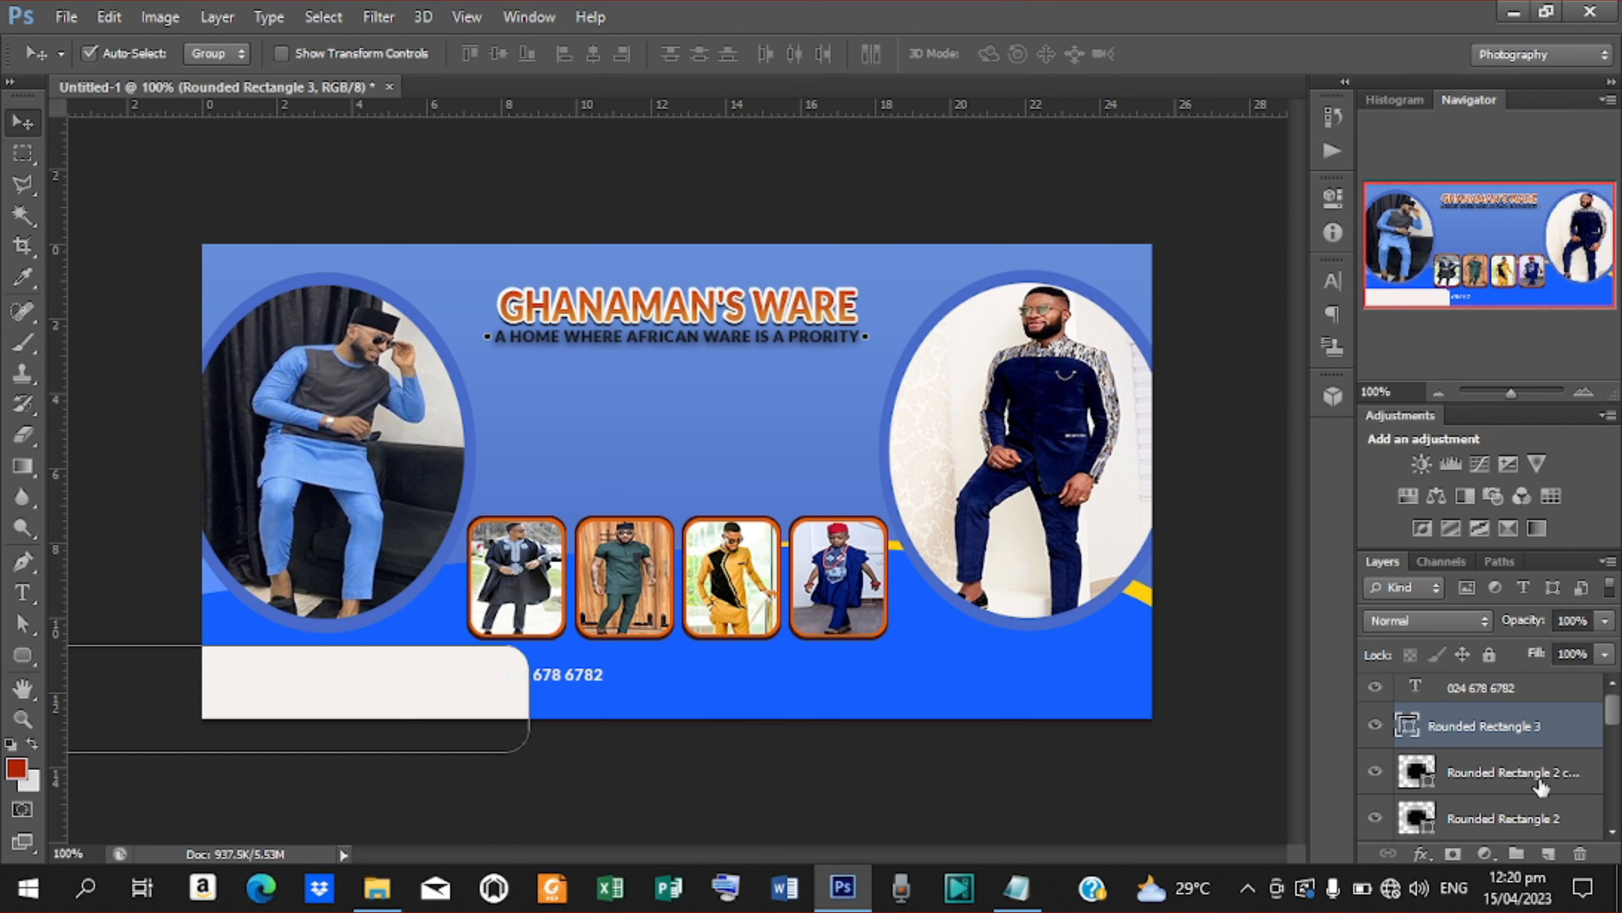
Change the telephone number's text colour to dark navy (131622), sampled from the left model photo
{"action": "left_click", "coordinate": [1471, 691]}
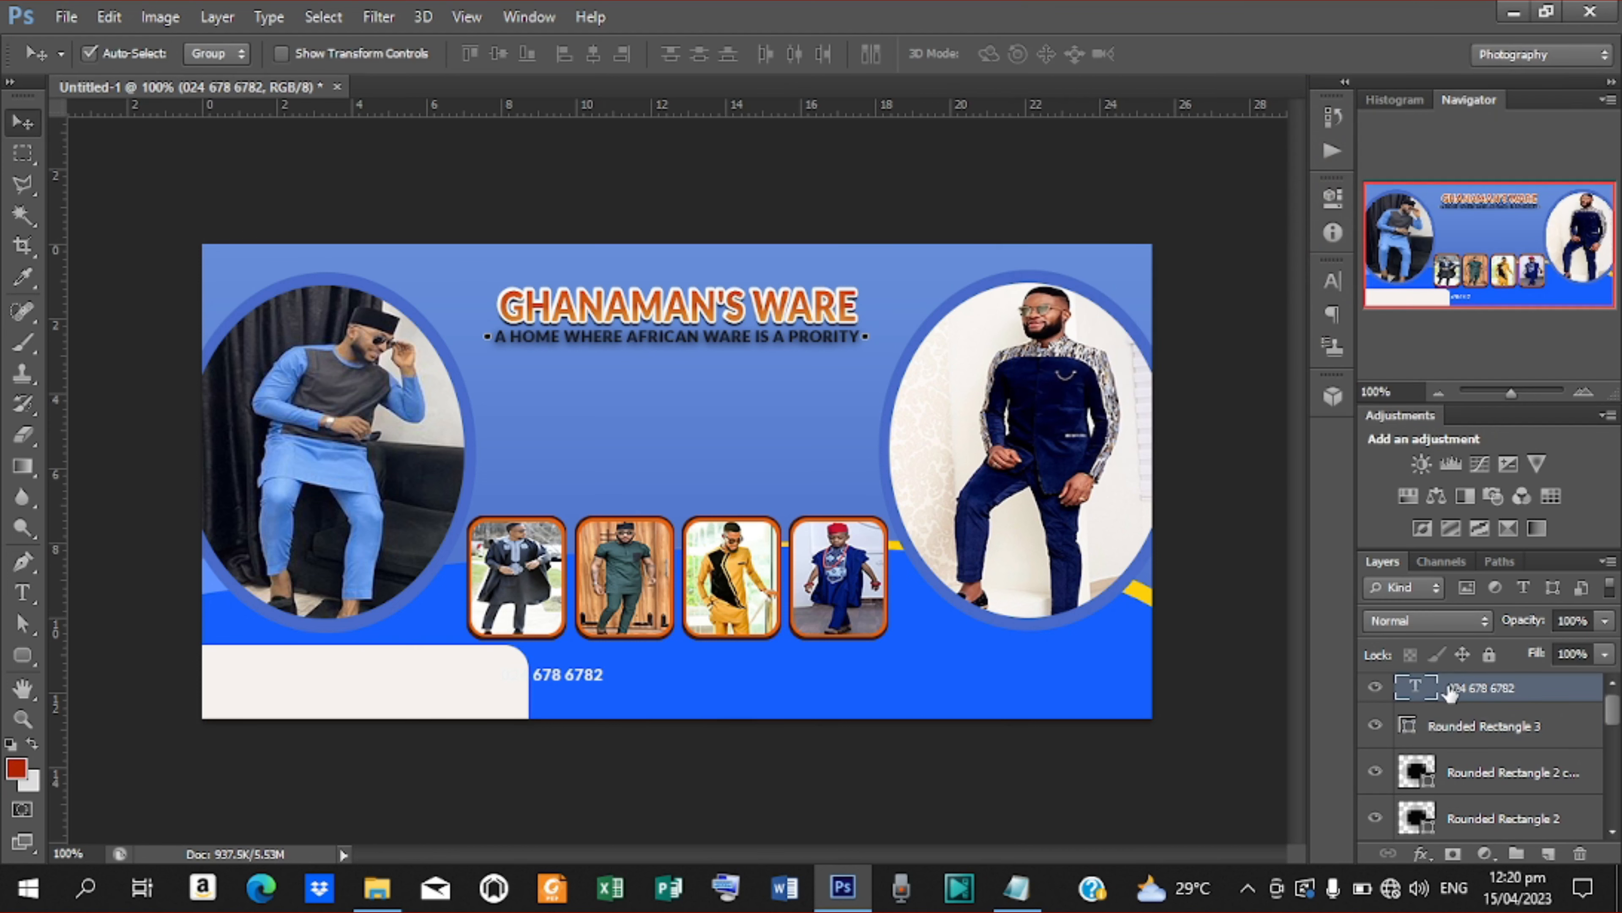
{"action": "double_click", "coordinate": [1416, 688]}
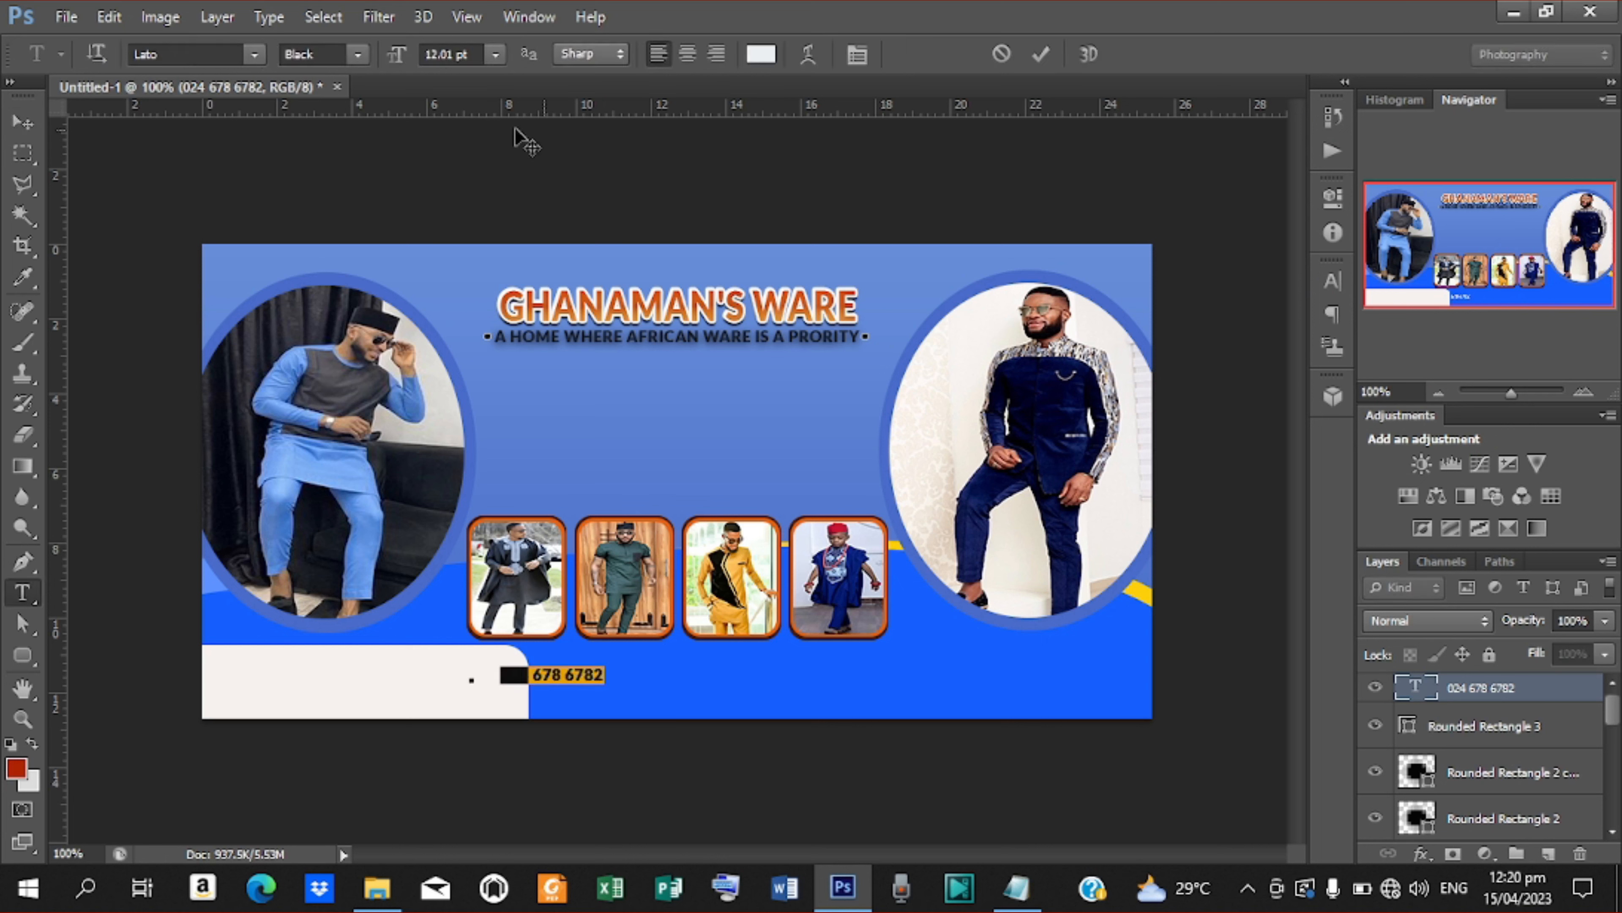
{"action": "left_click", "coordinate": [763, 55]}
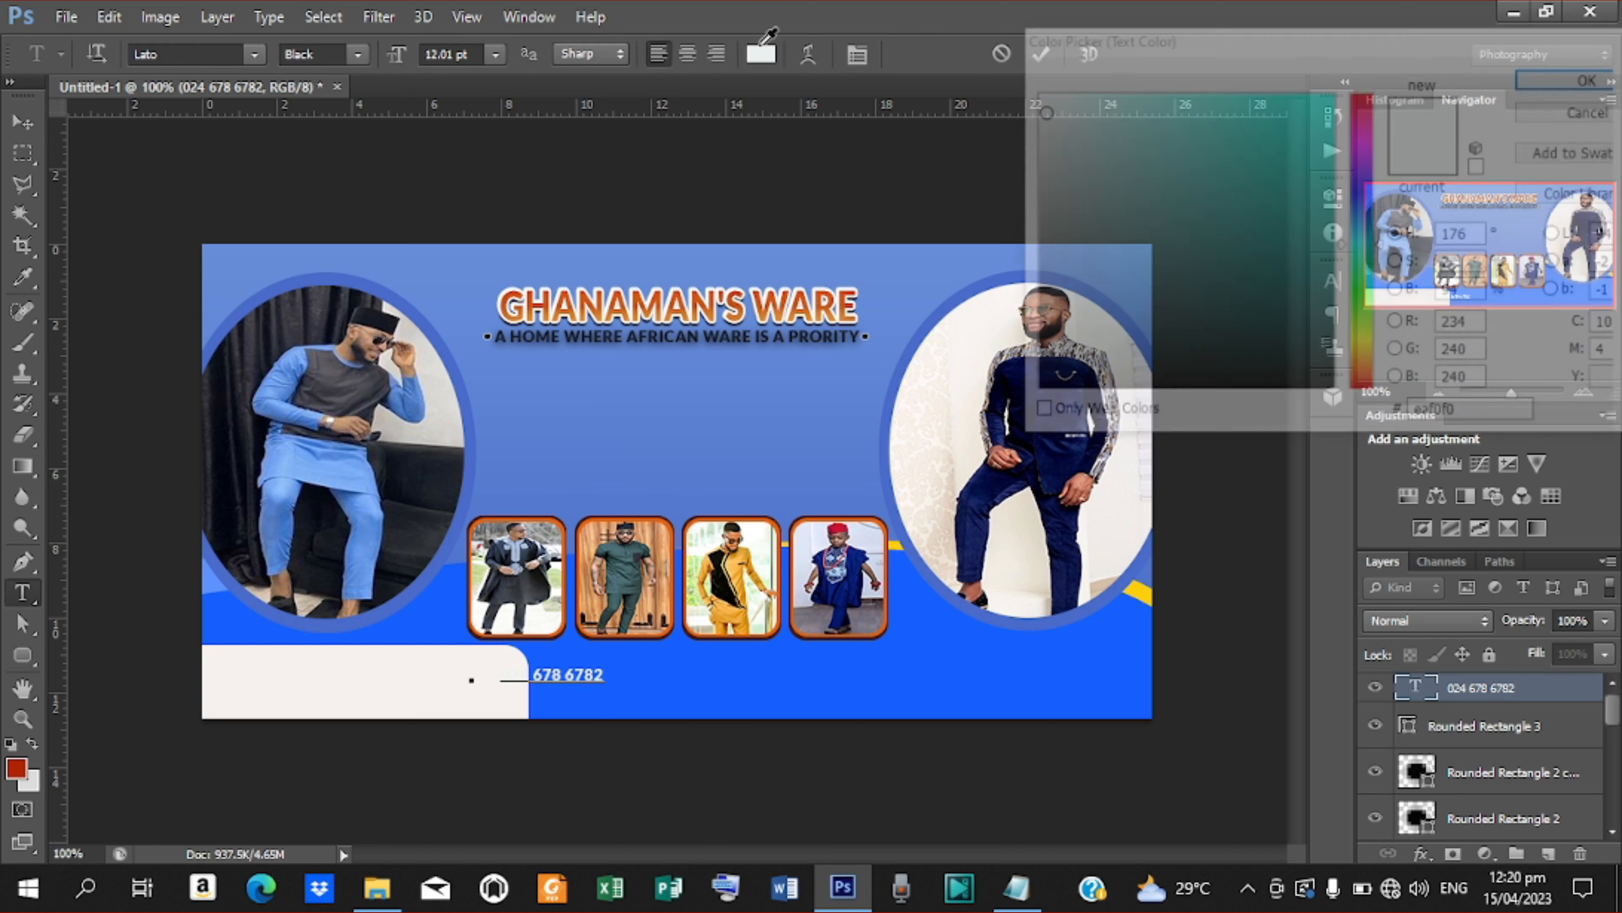
{"action": "left_click", "coordinate": [382, 322]}
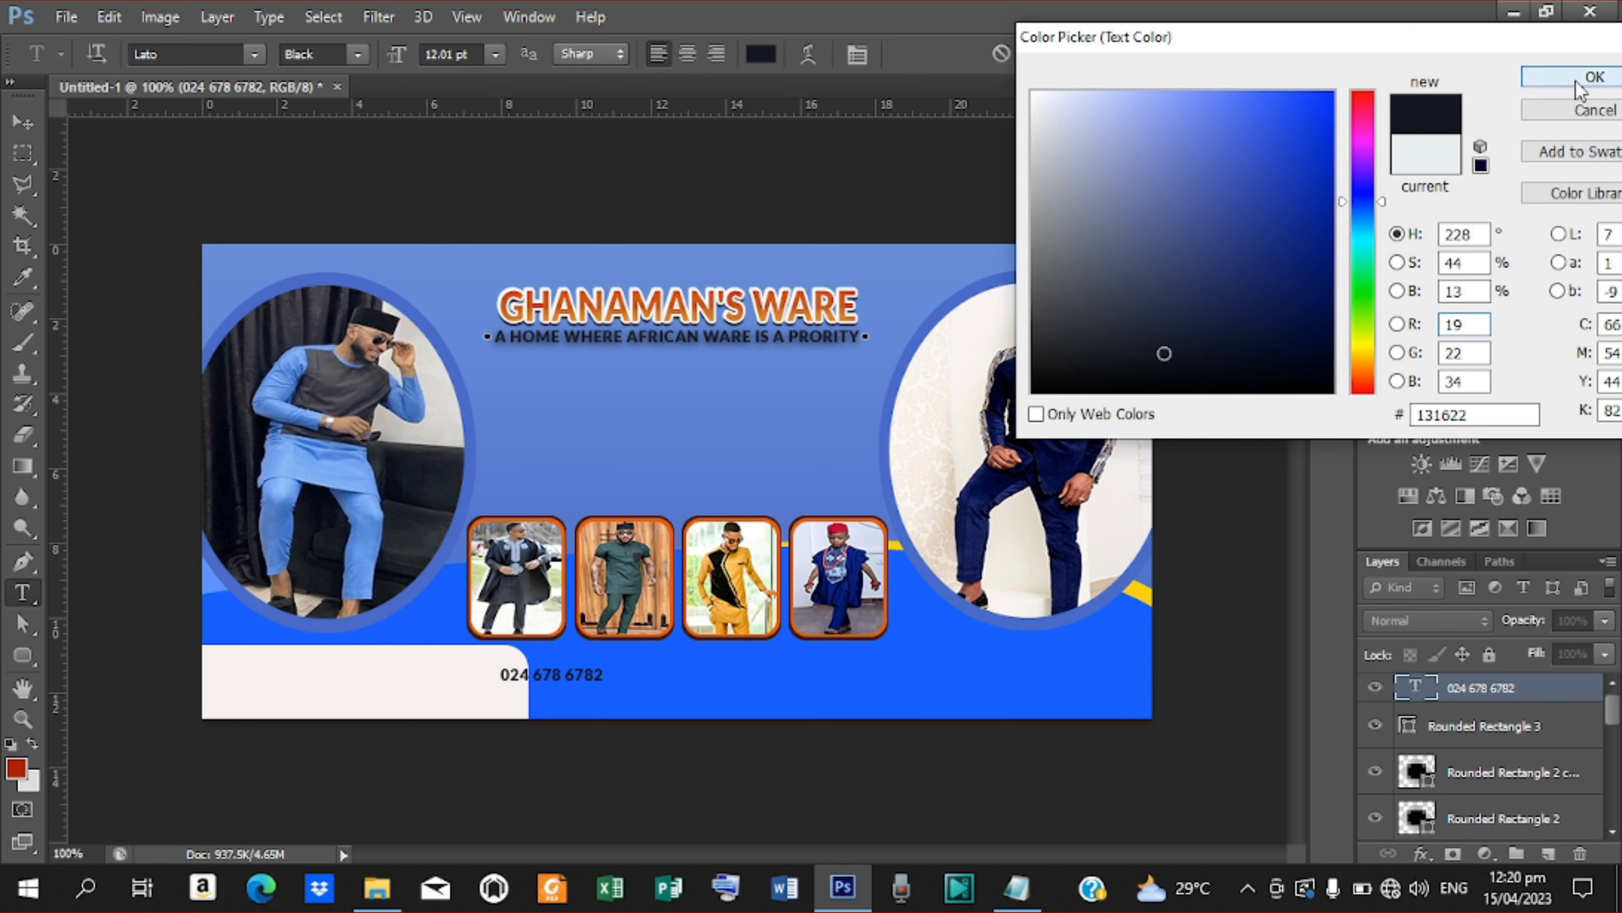
{"action": "left_click", "coordinate": [1594, 77]}
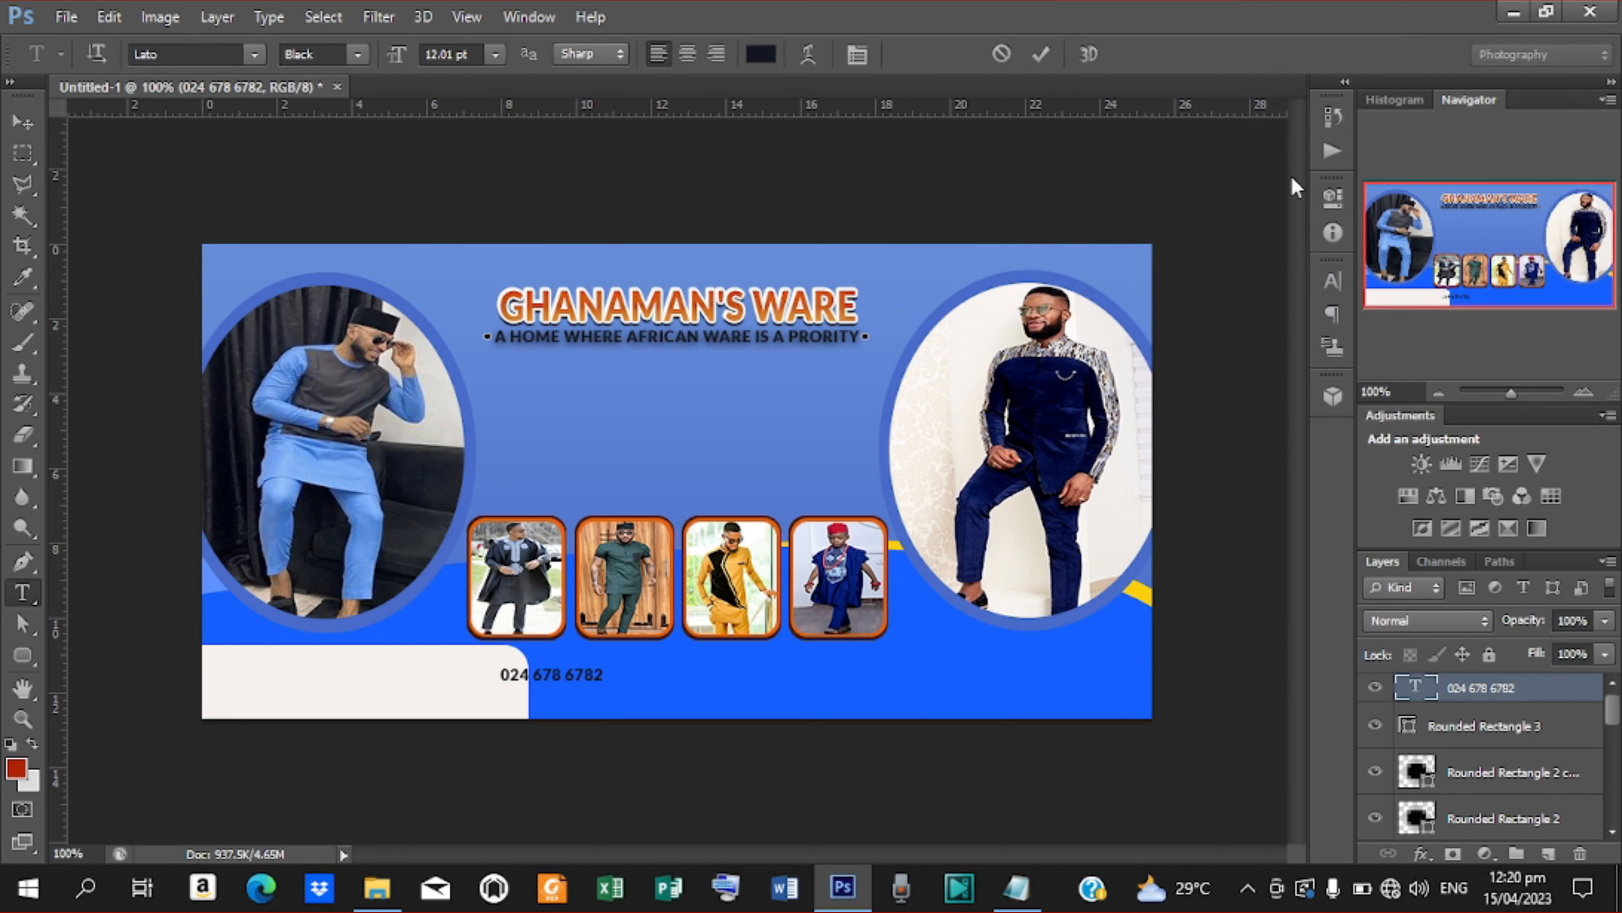
{"action": "left_click", "coordinate": [1040, 50]}
Move the telephone number onto the off-white panel in the banner's lower-left corner
{"action": "key", "text": "v"}
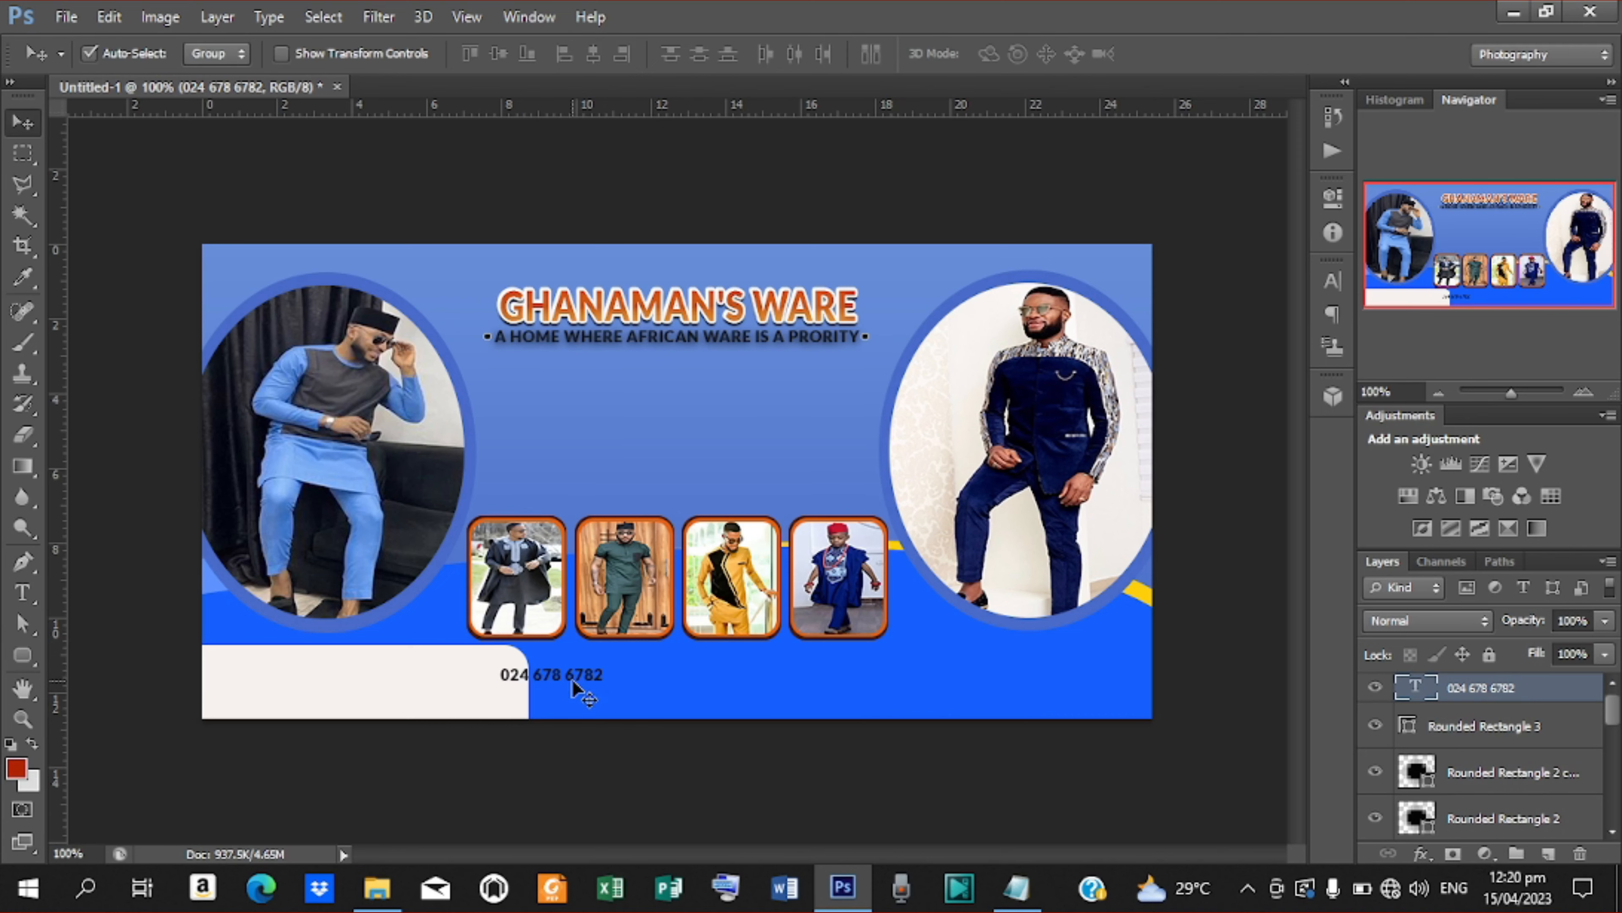
{"action": "left_click_drag", "start_coordinate": [573, 688], "coordinate": [484, 695]}
{"action": "key", "text": "ctrl+z"}
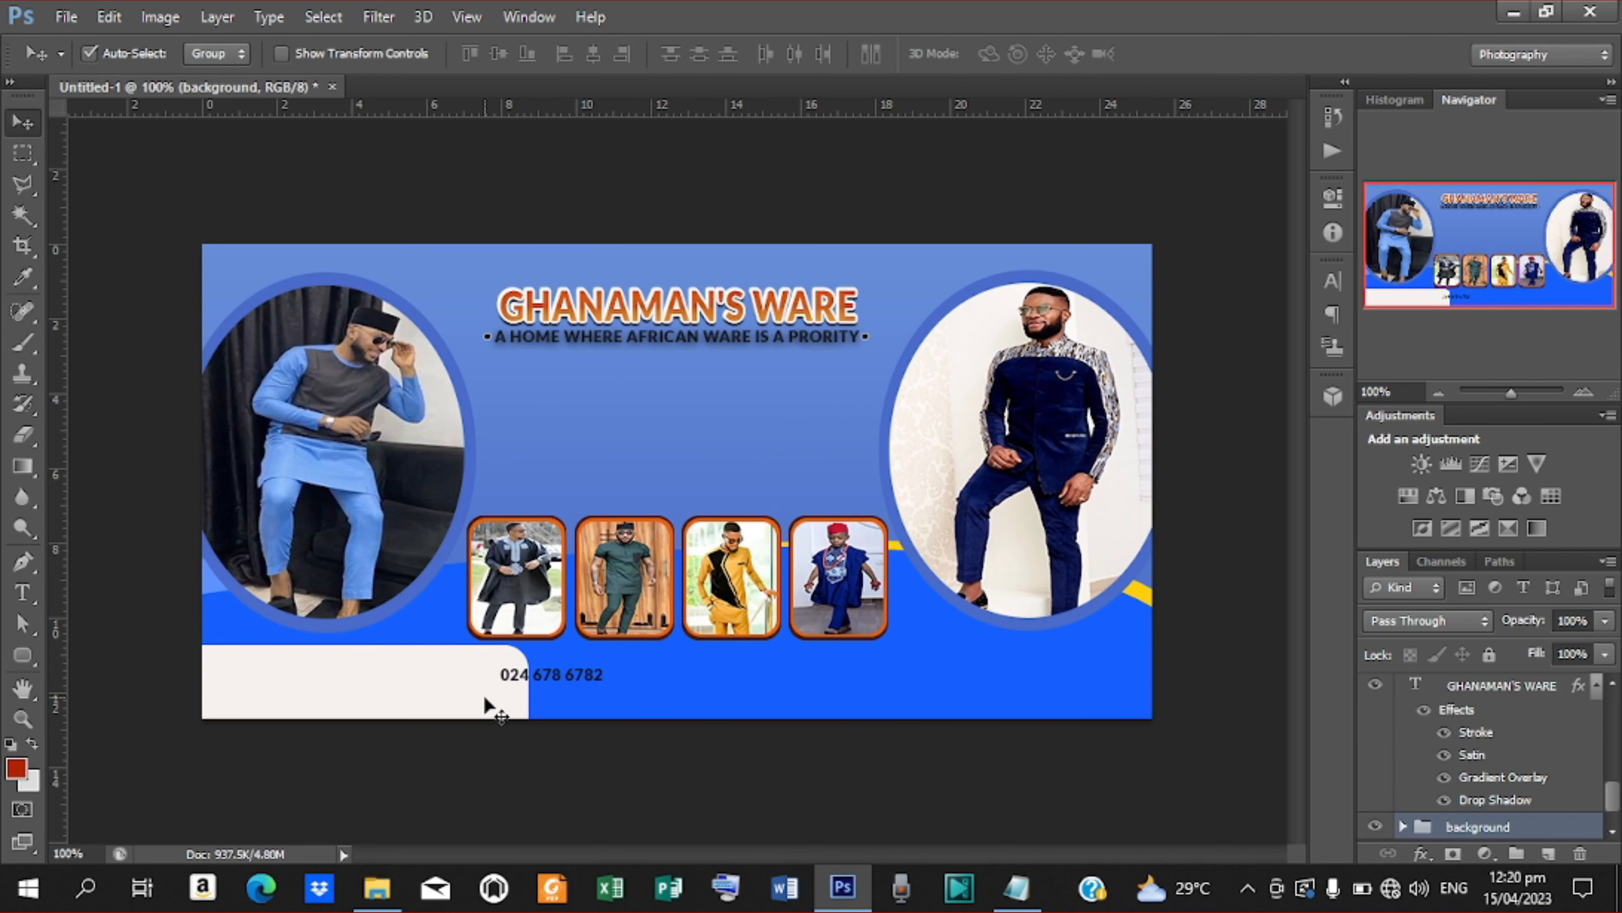
{"action": "left_click", "coordinate": [571, 676]}
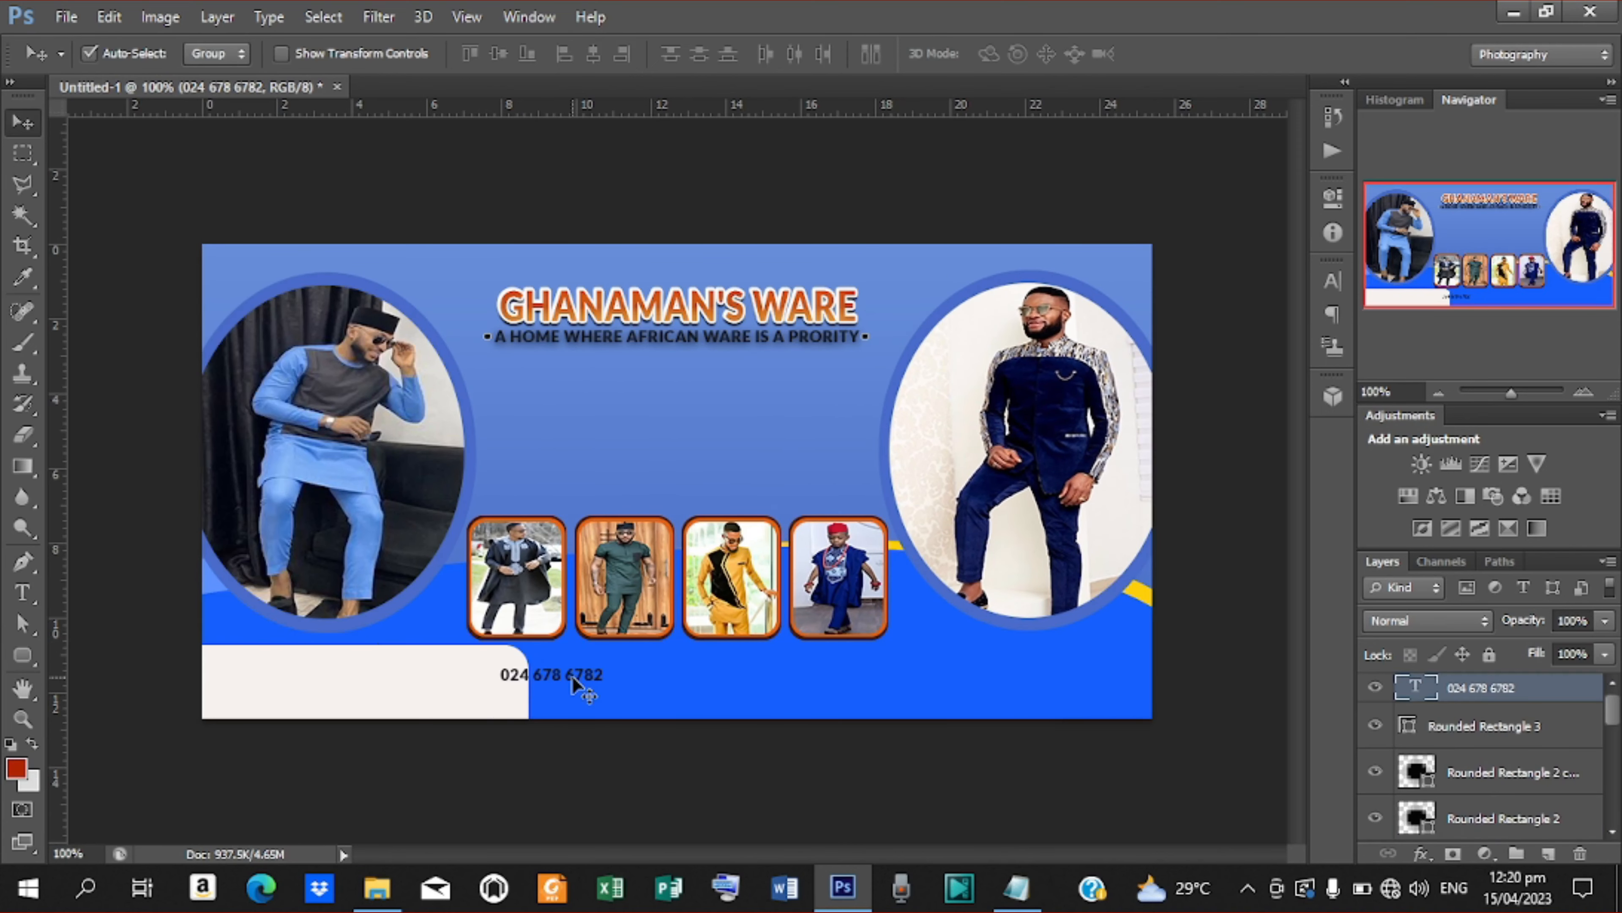
{"action": "left_click_drag", "start_coordinate": [572, 676], "coordinate": [349, 686]}
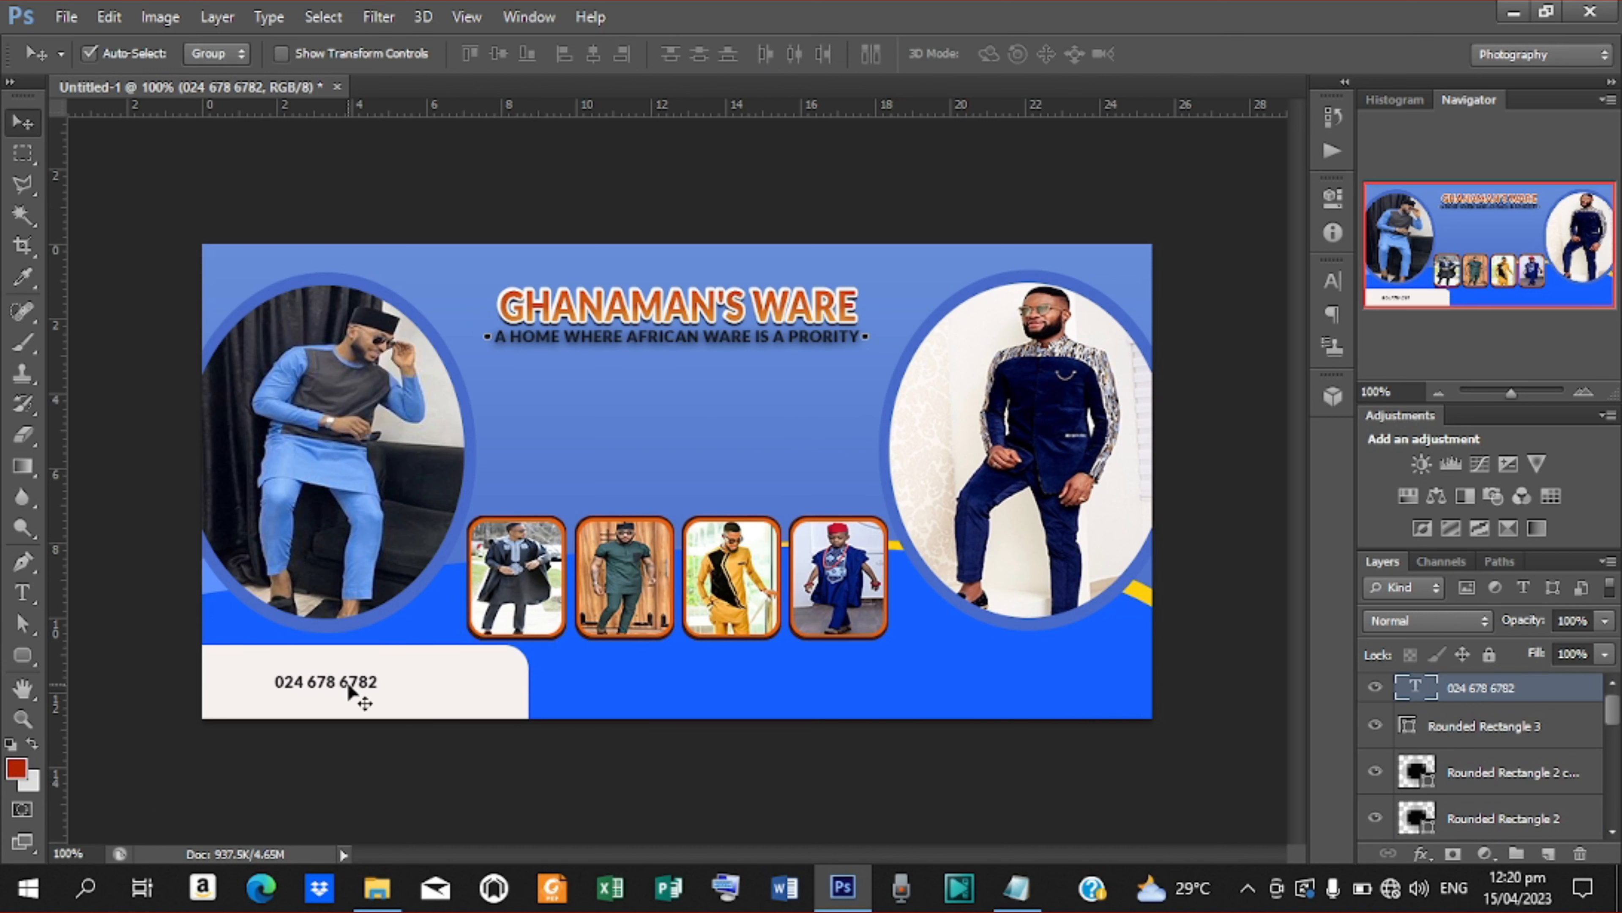
Show the transform controls and scale the telephone number to about 184% width and 180% height
{"action": "left_click", "coordinate": [281, 54]}
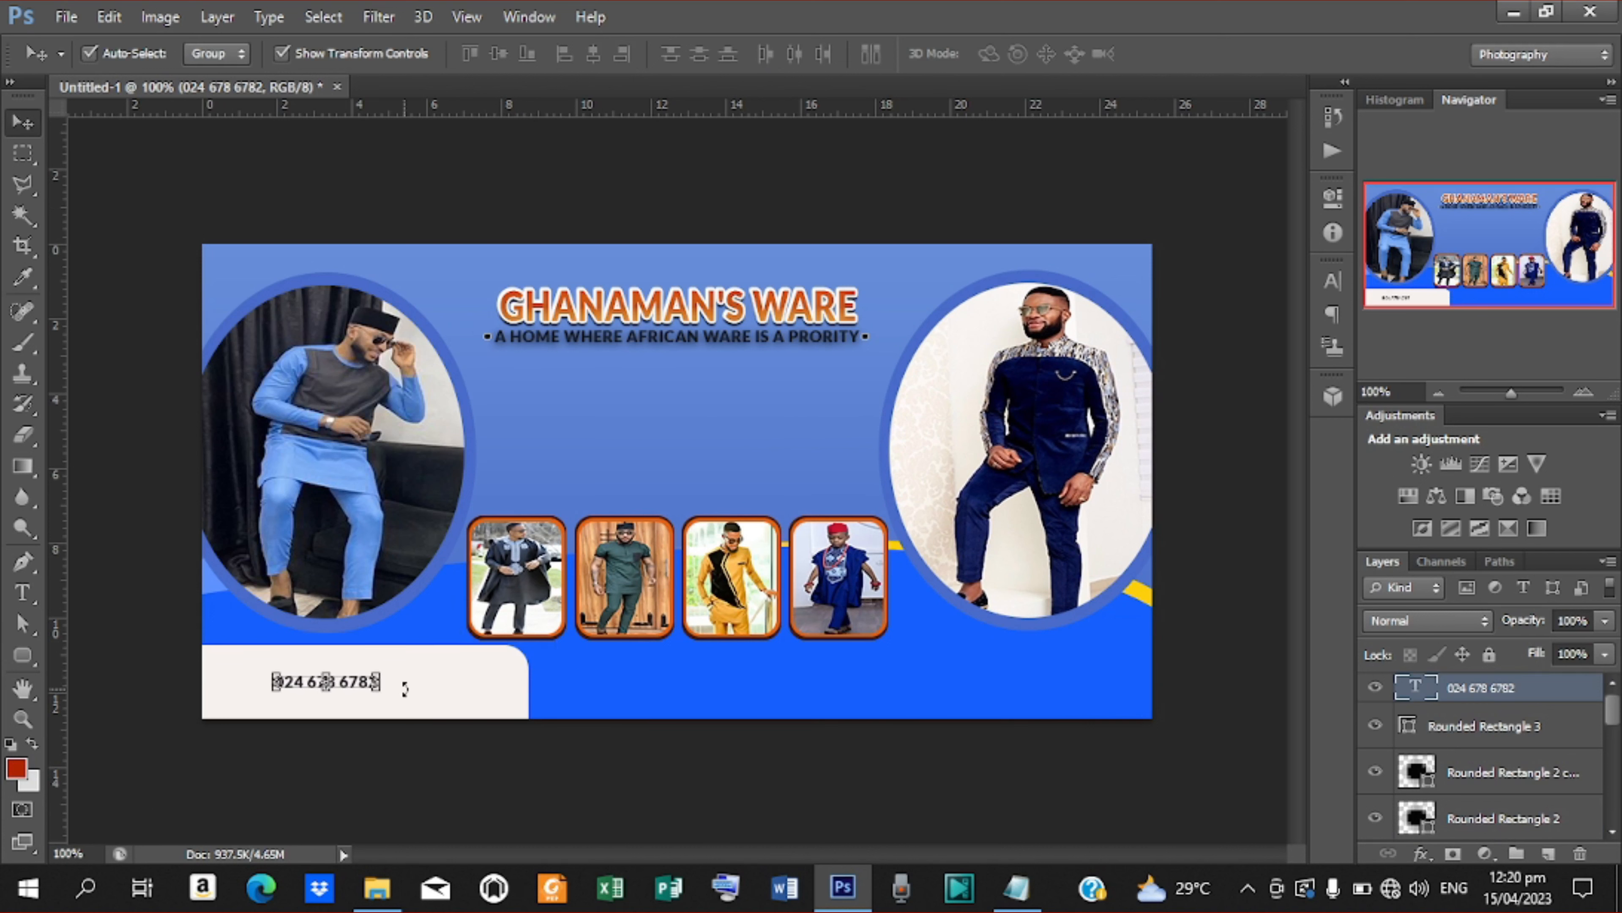
{"action": "left_click", "coordinate": [381, 694]}
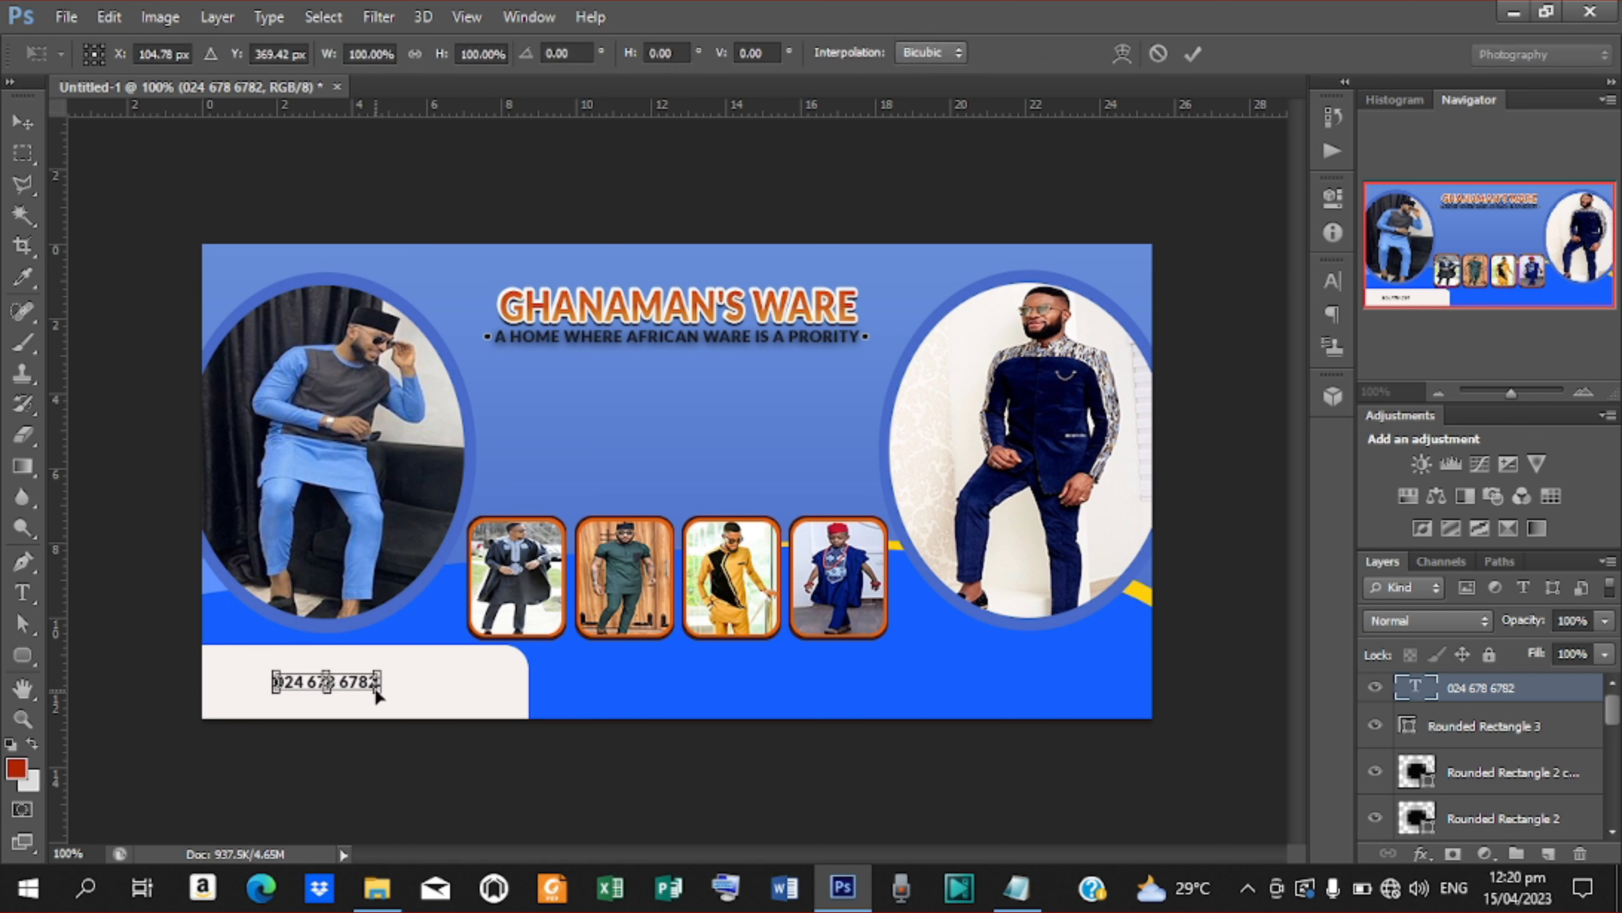
{"action": "left_click_drag", "start_coordinate": [384, 699], "coordinate": [466, 701]}
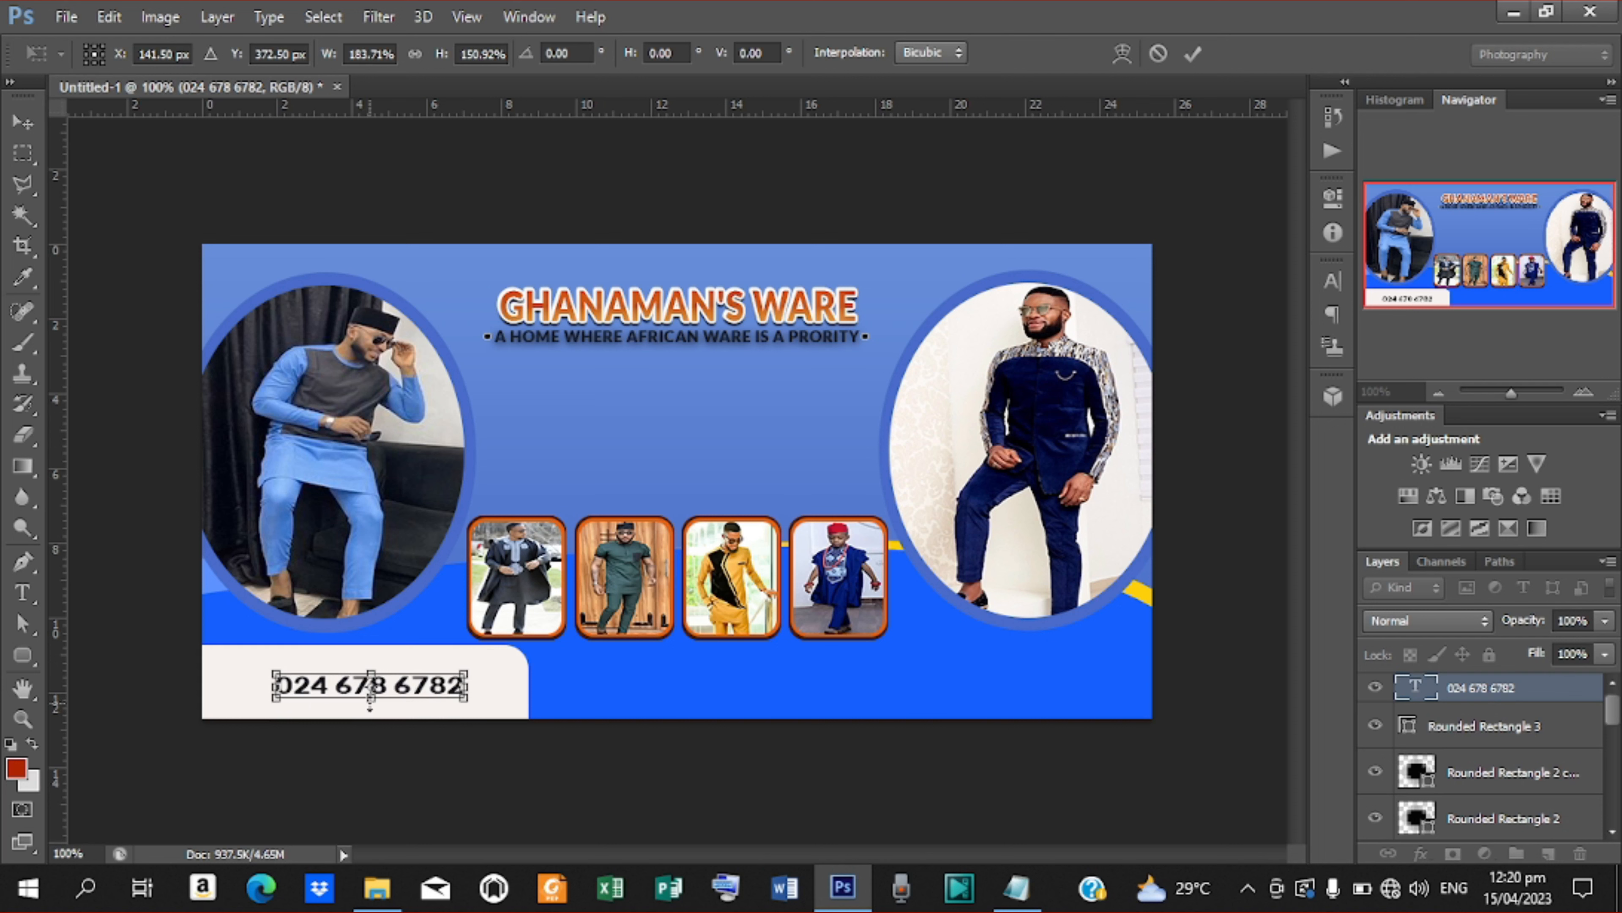
{"action": "left_click_drag", "start_coordinate": [370, 706], "coordinate": [372, 708]}
{"action": "left_click_drag", "start_coordinate": [372, 670], "coordinate": [372, 666]}
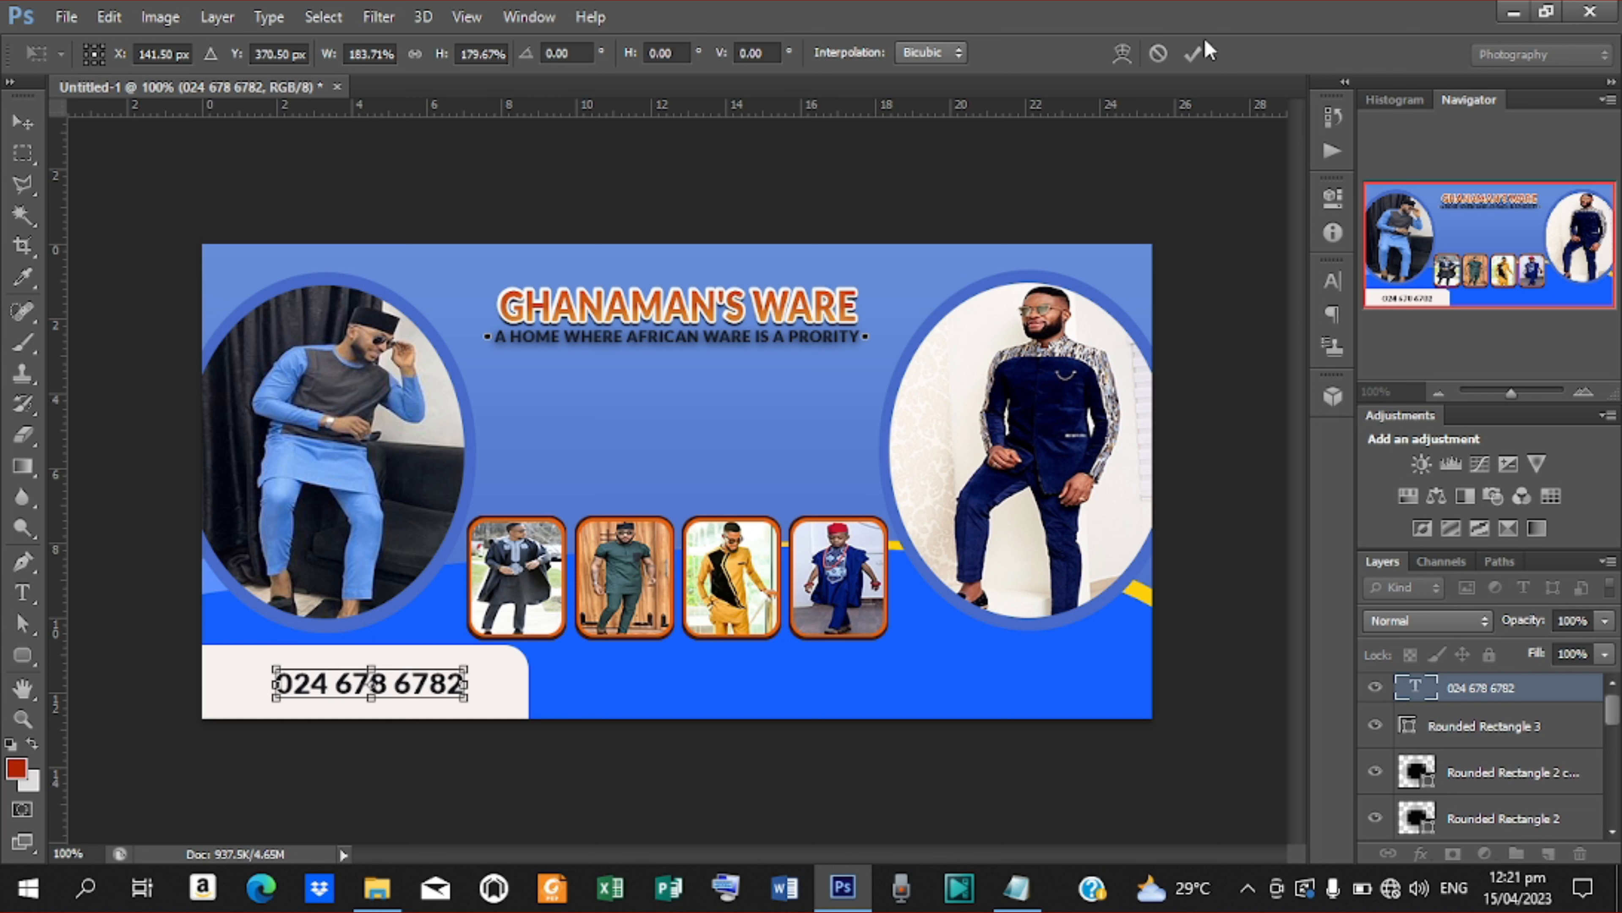
{"action": "left_click", "coordinate": [1193, 53]}
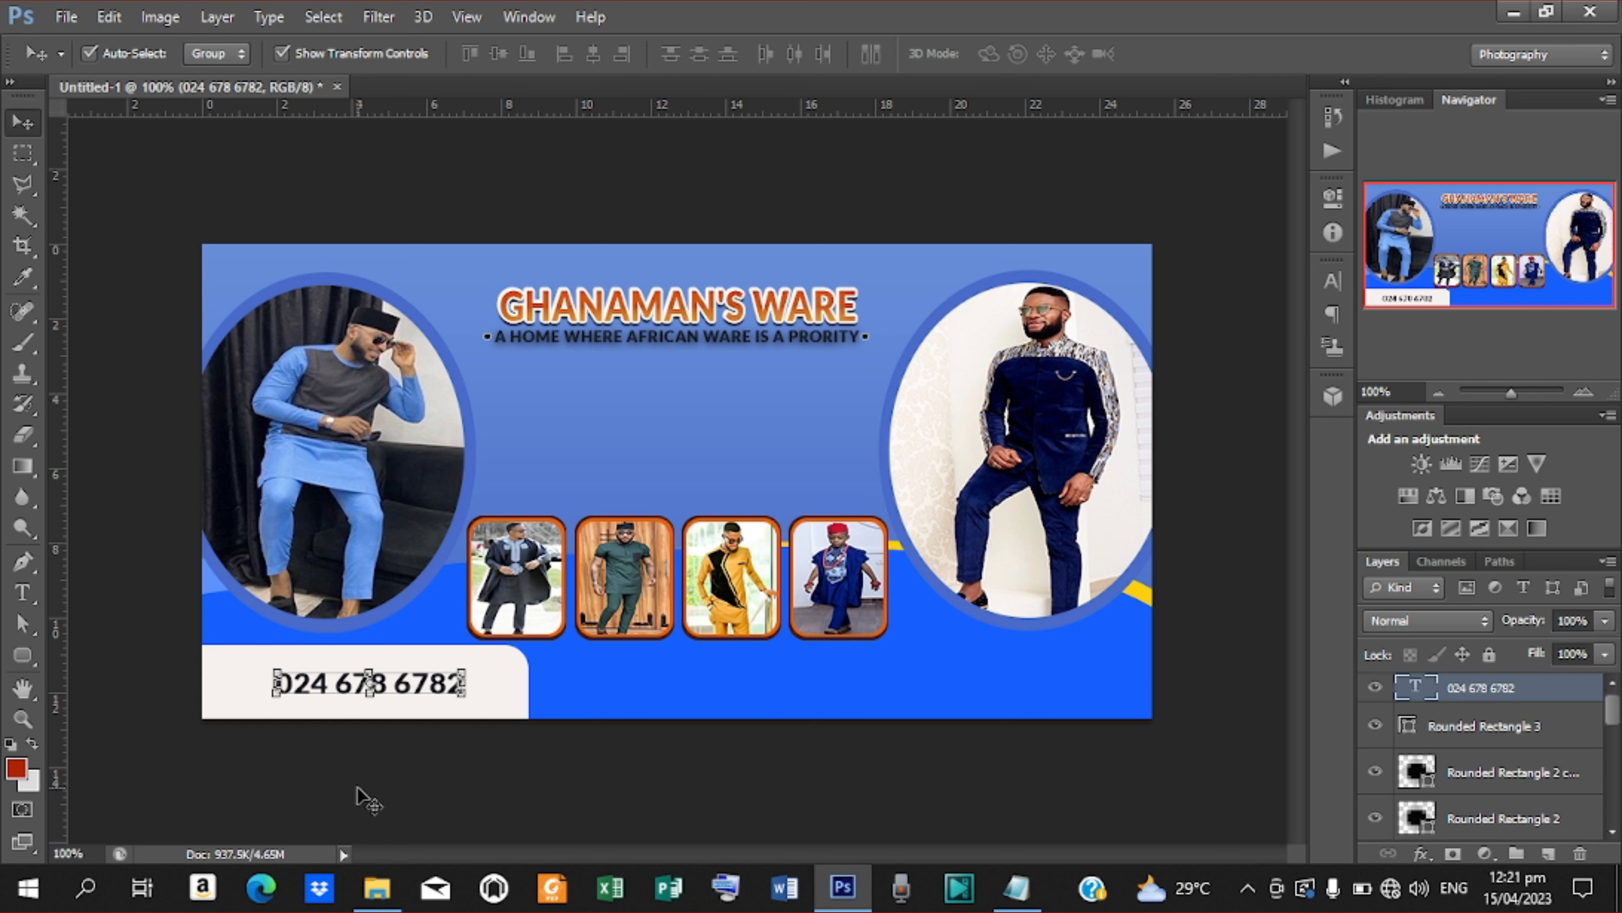
Nudge the enlarged telephone number slightly left and down to centre it on the off-white panel
{"action": "key", "text": "Left"}
{"action": "key", "text": "Left"}
{"action": "key", "text": "Left"}
{"action": "key", "text": "Left"}
{"action": "key", "text": "Left"}
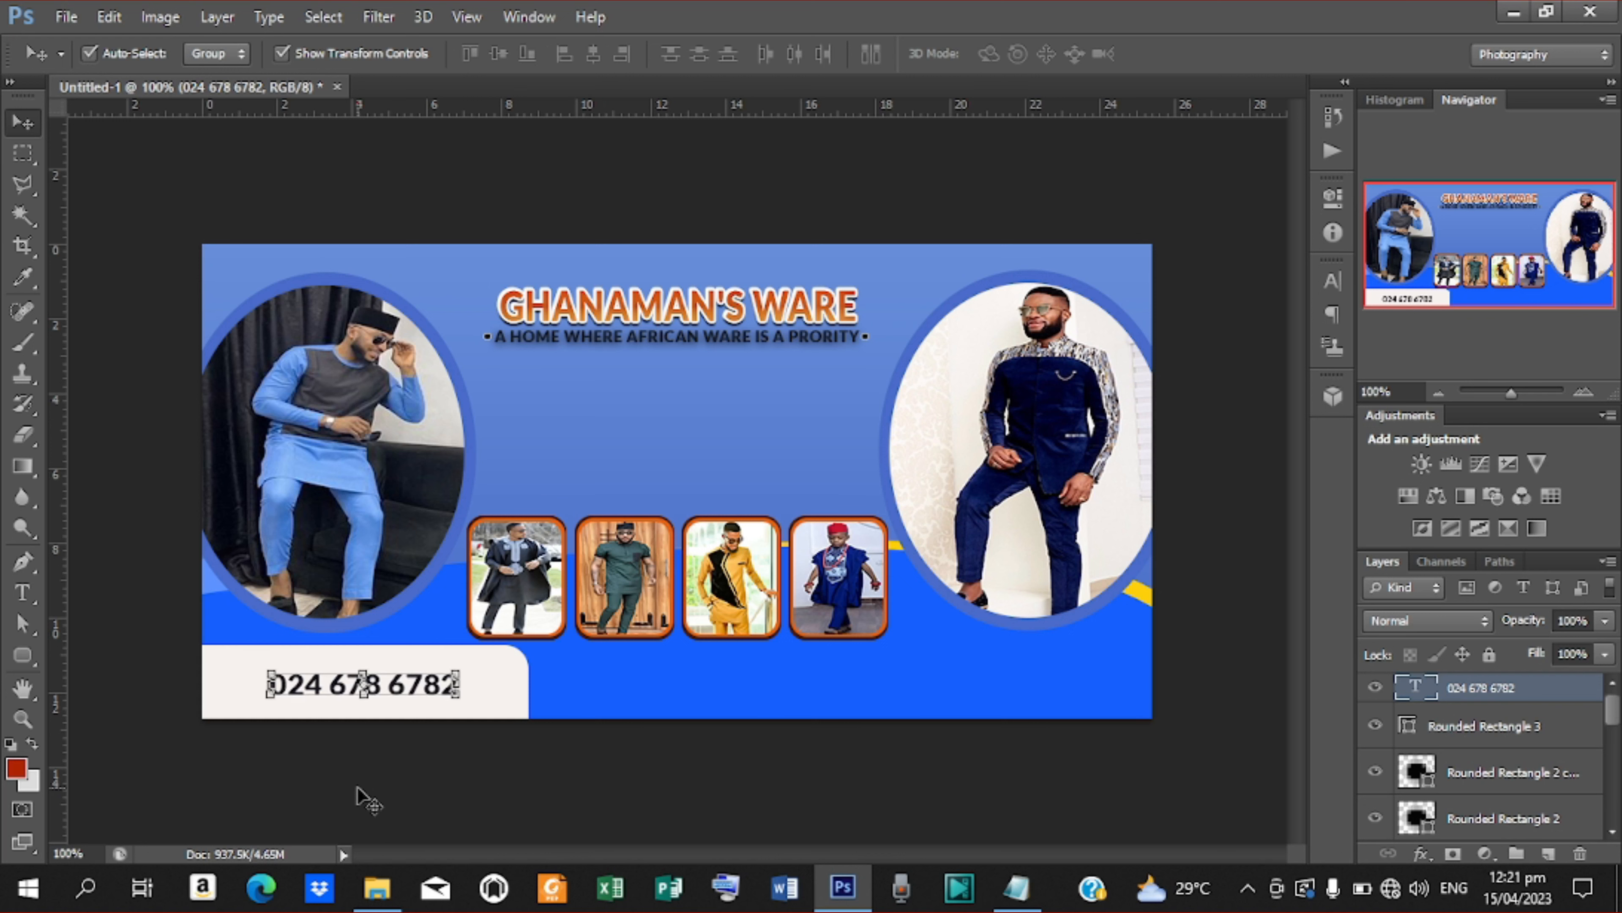
{"action": "key", "text": "Down"}
{"action": "key", "text": "Right"}
{"action": "key", "text": "Right"}
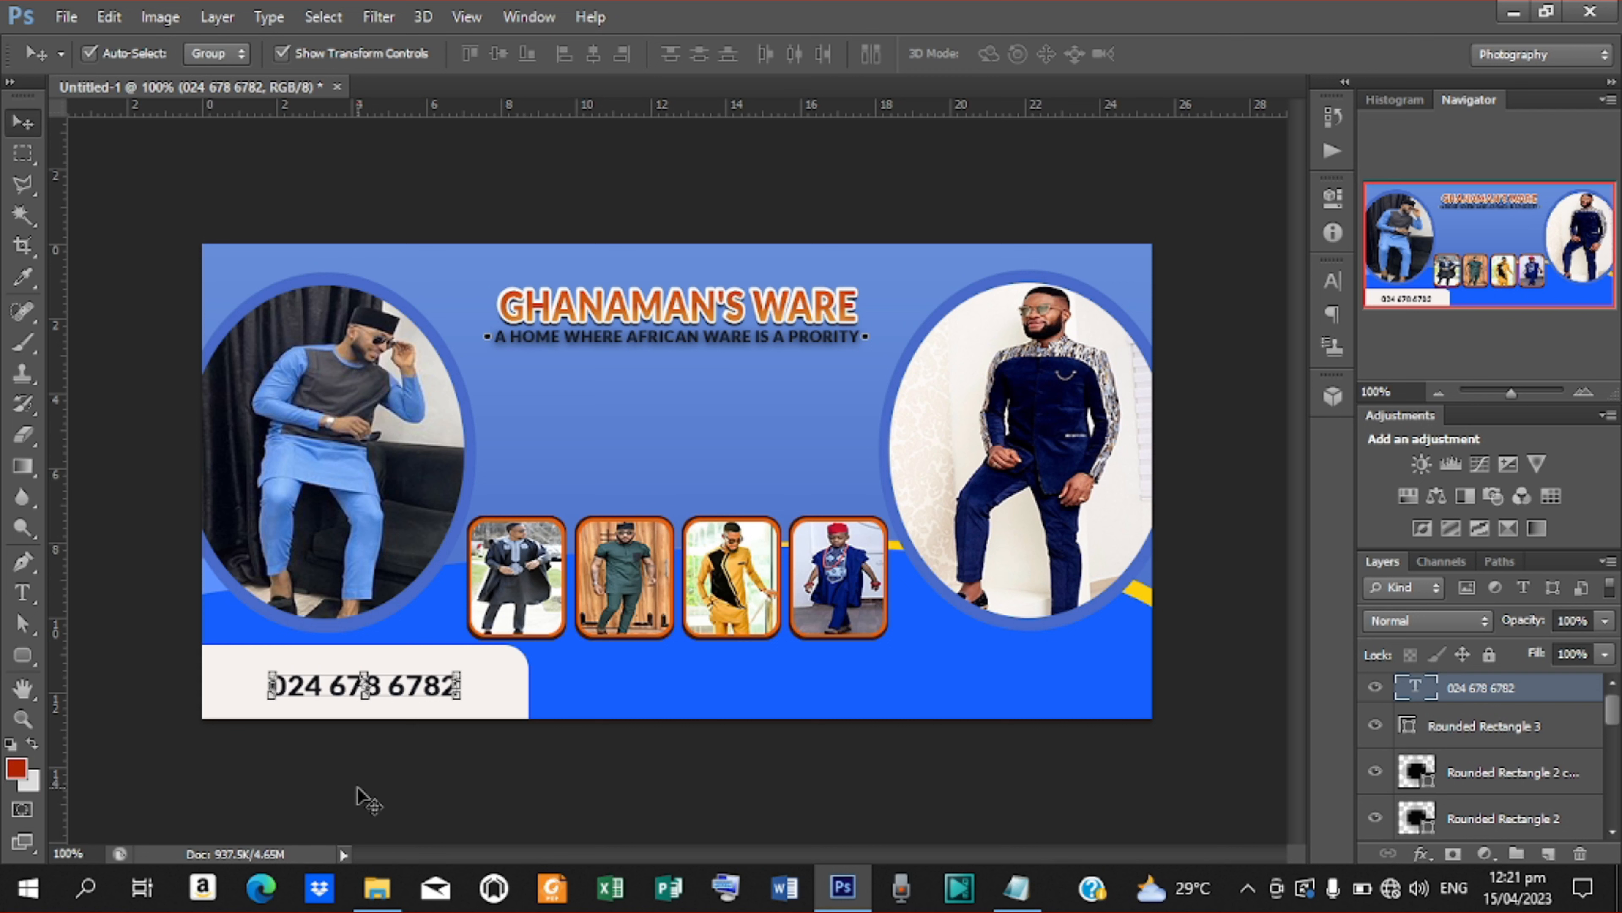
Duplicate the off-white panel together with the telephone number and move the copies to the banner's lower-right corner
{"action": "left_click", "coordinate": [523, 700]}
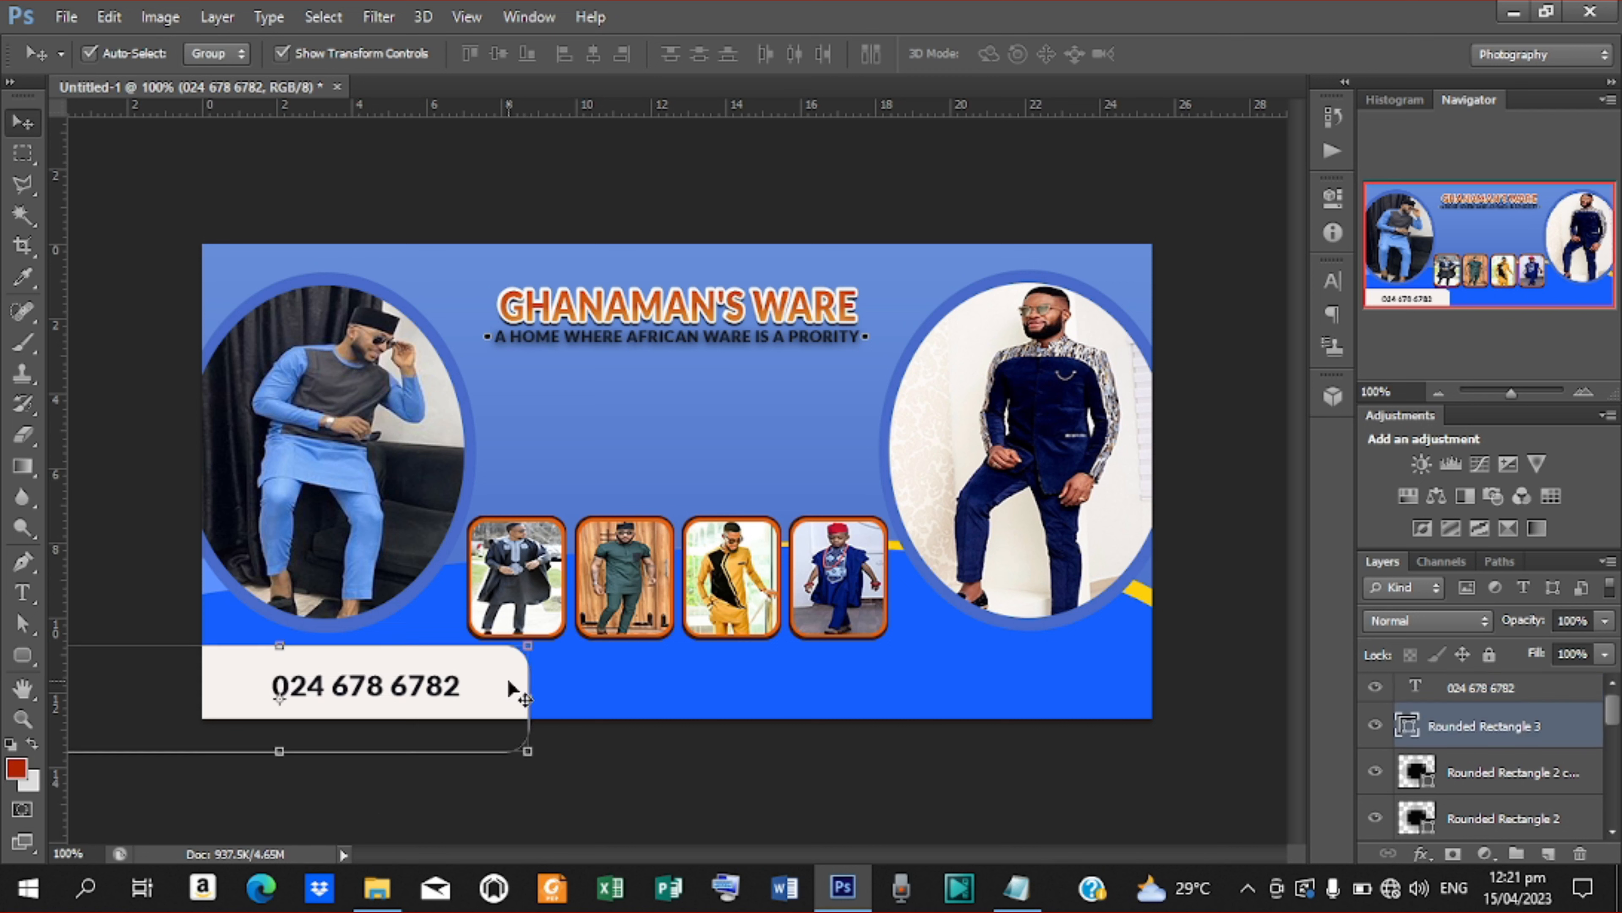
{"action": "left_click", "coordinate": [1524, 690], "text": "shift"}
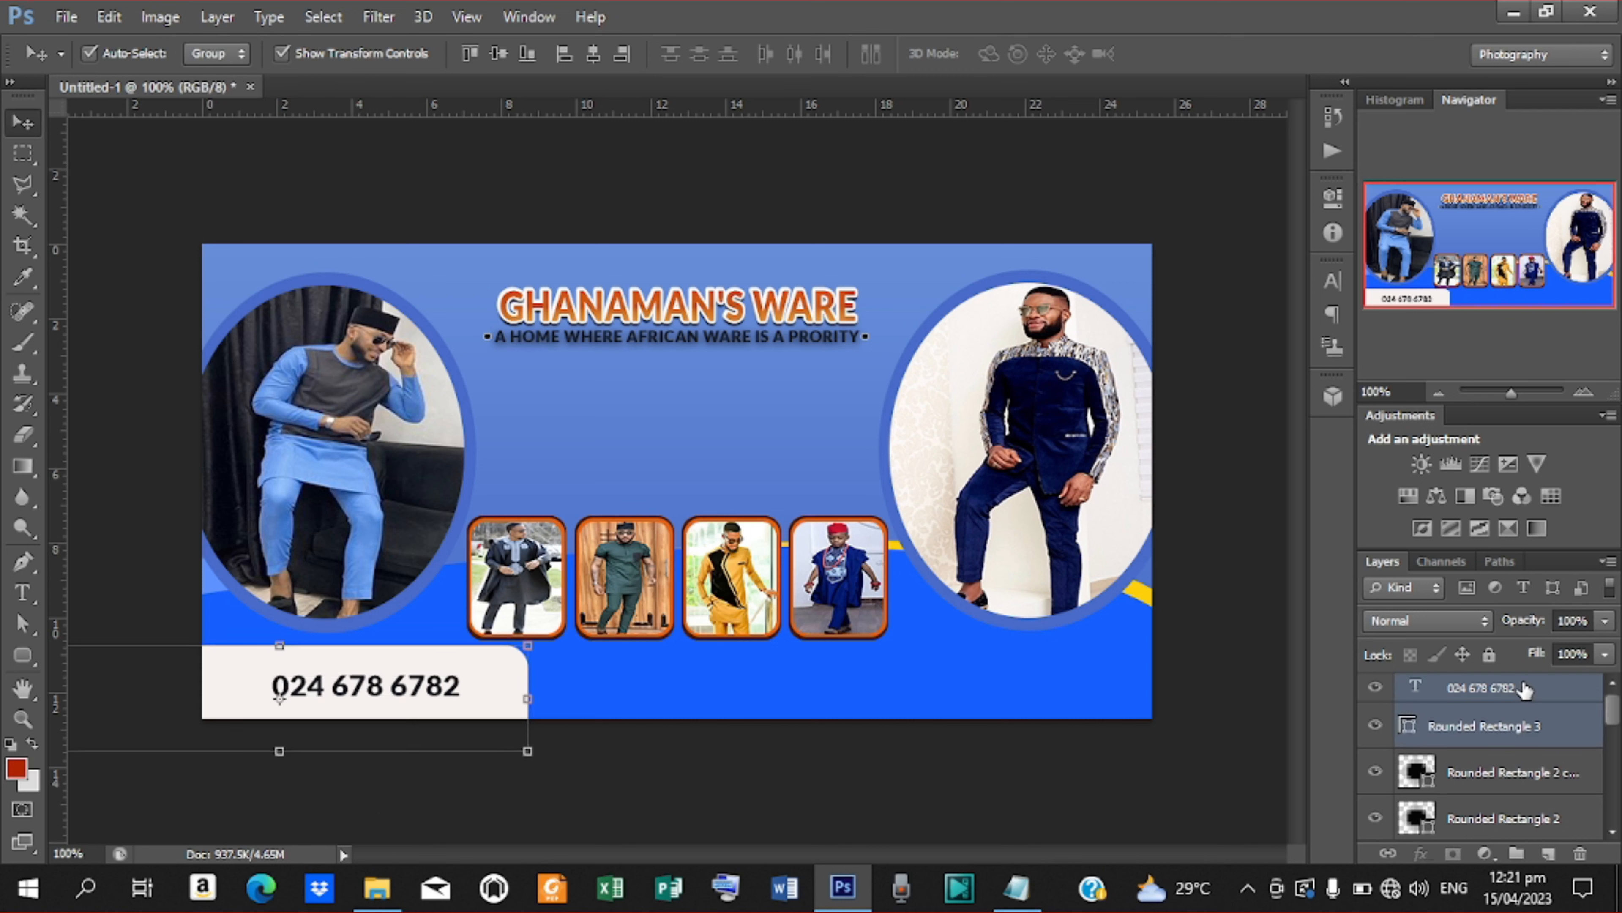
{"action": "key", "text": "ctrl+j"}
{"action": "left_click_drag", "start_coordinate": [450, 686], "coordinate": [1236, 681]}
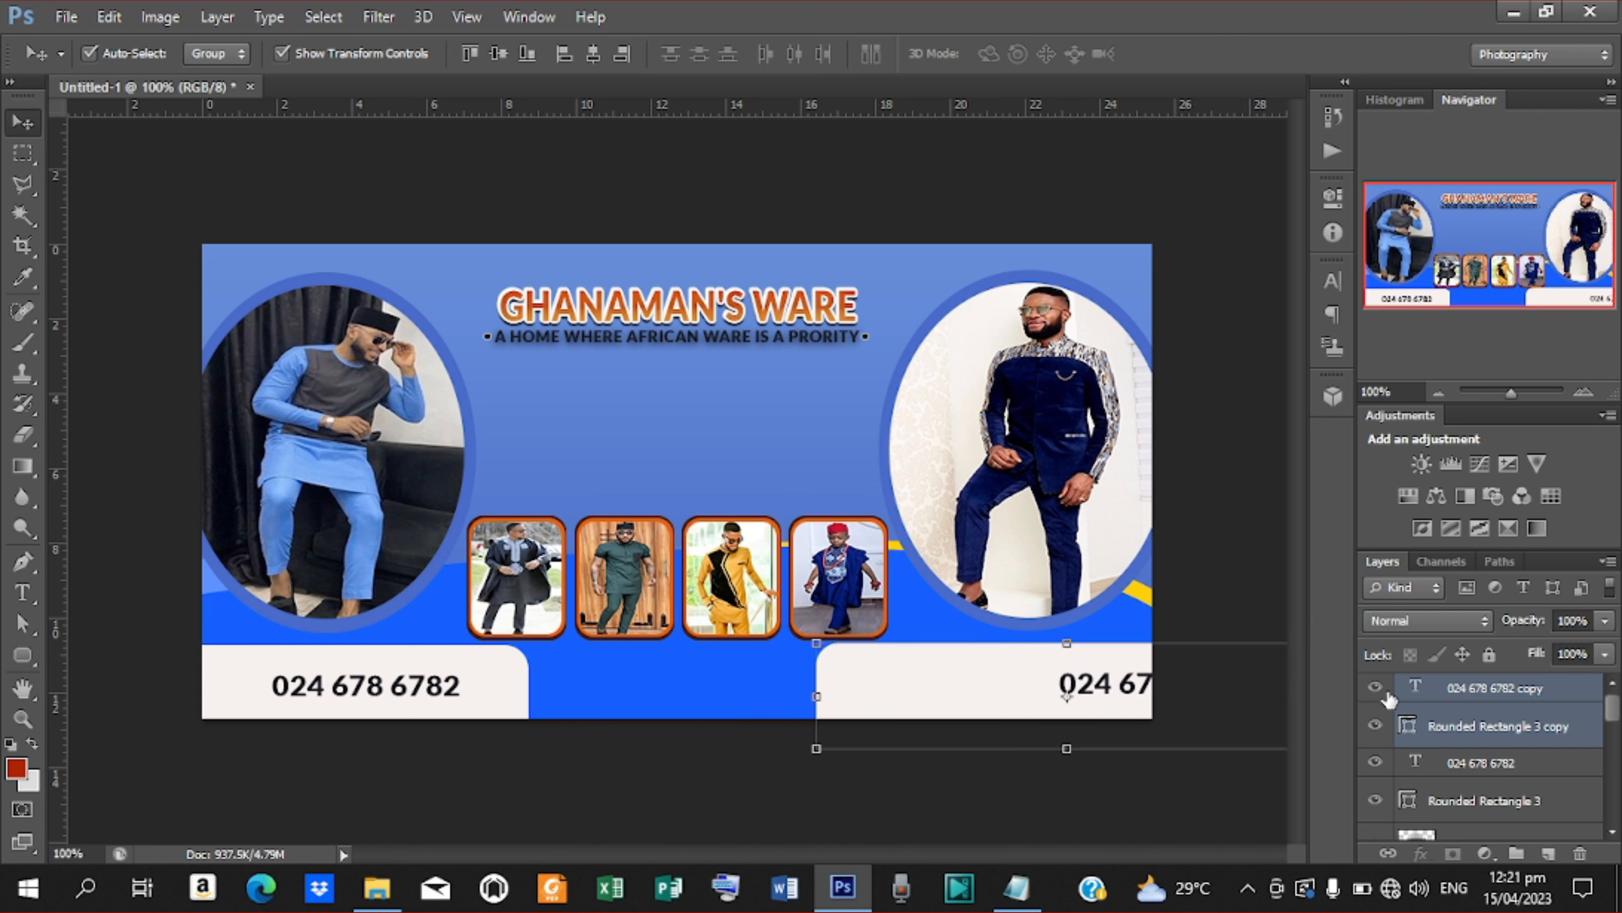
Move the duplicate telephone number left so it sits fully inside the lower-right panel, and select its text for editing
{"action": "left_click", "coordinate": [1474, 696]}
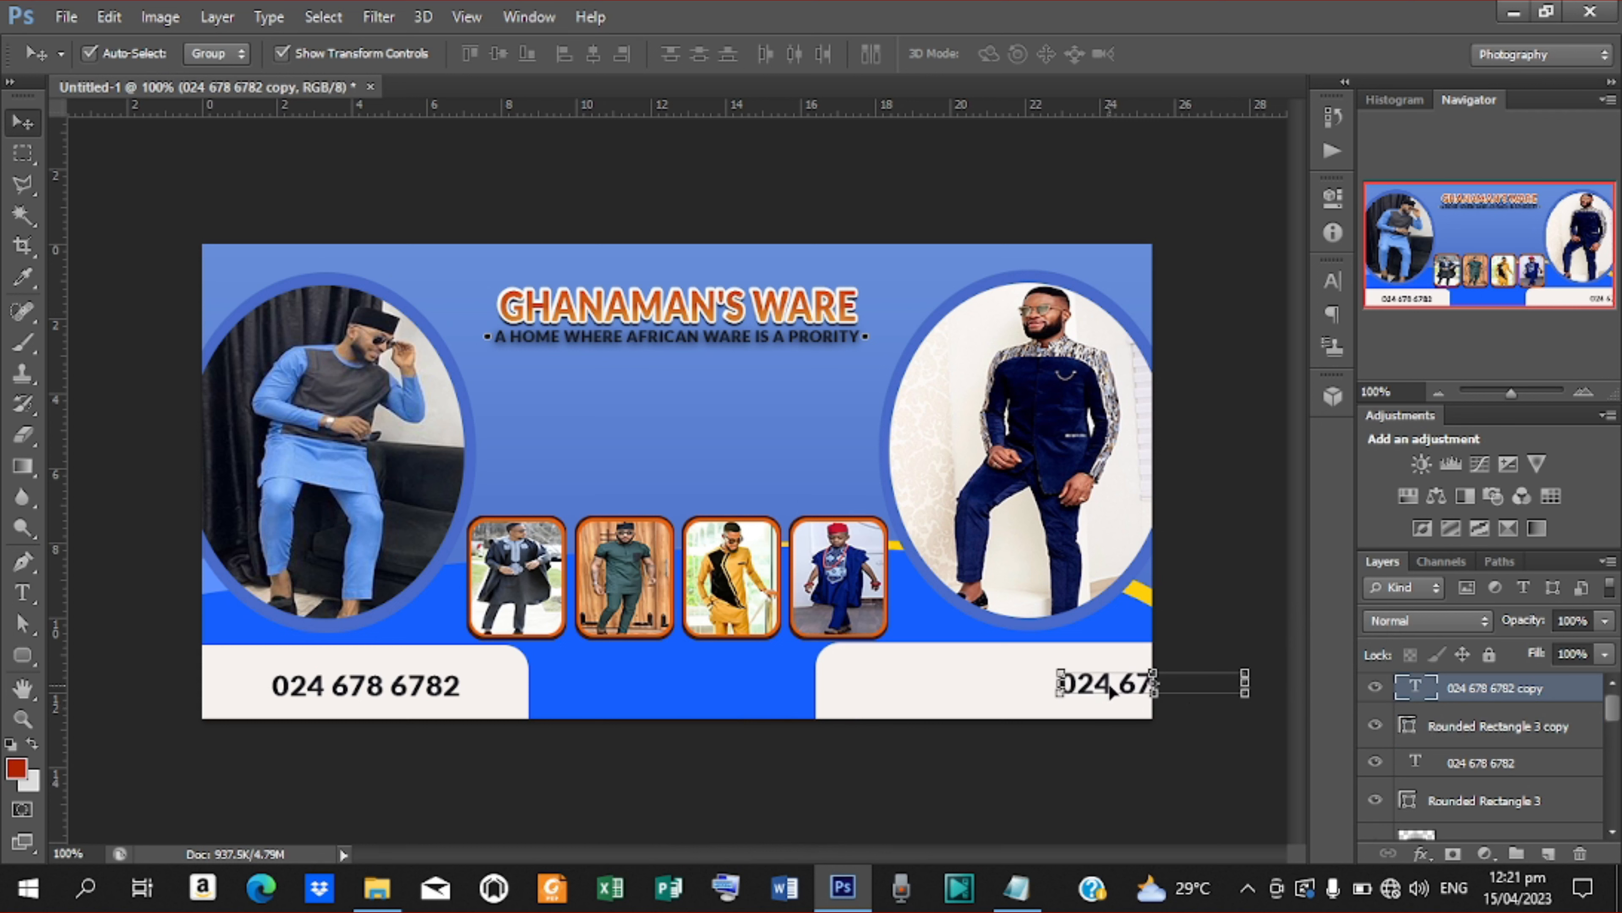
{"action": "left_click_drag", "start_coordinate": [1100, 691], "coordinate": [1202, 681]}
{"action": "key", "text": "ctrl+c"}
{"action": "key", "text": "t"}
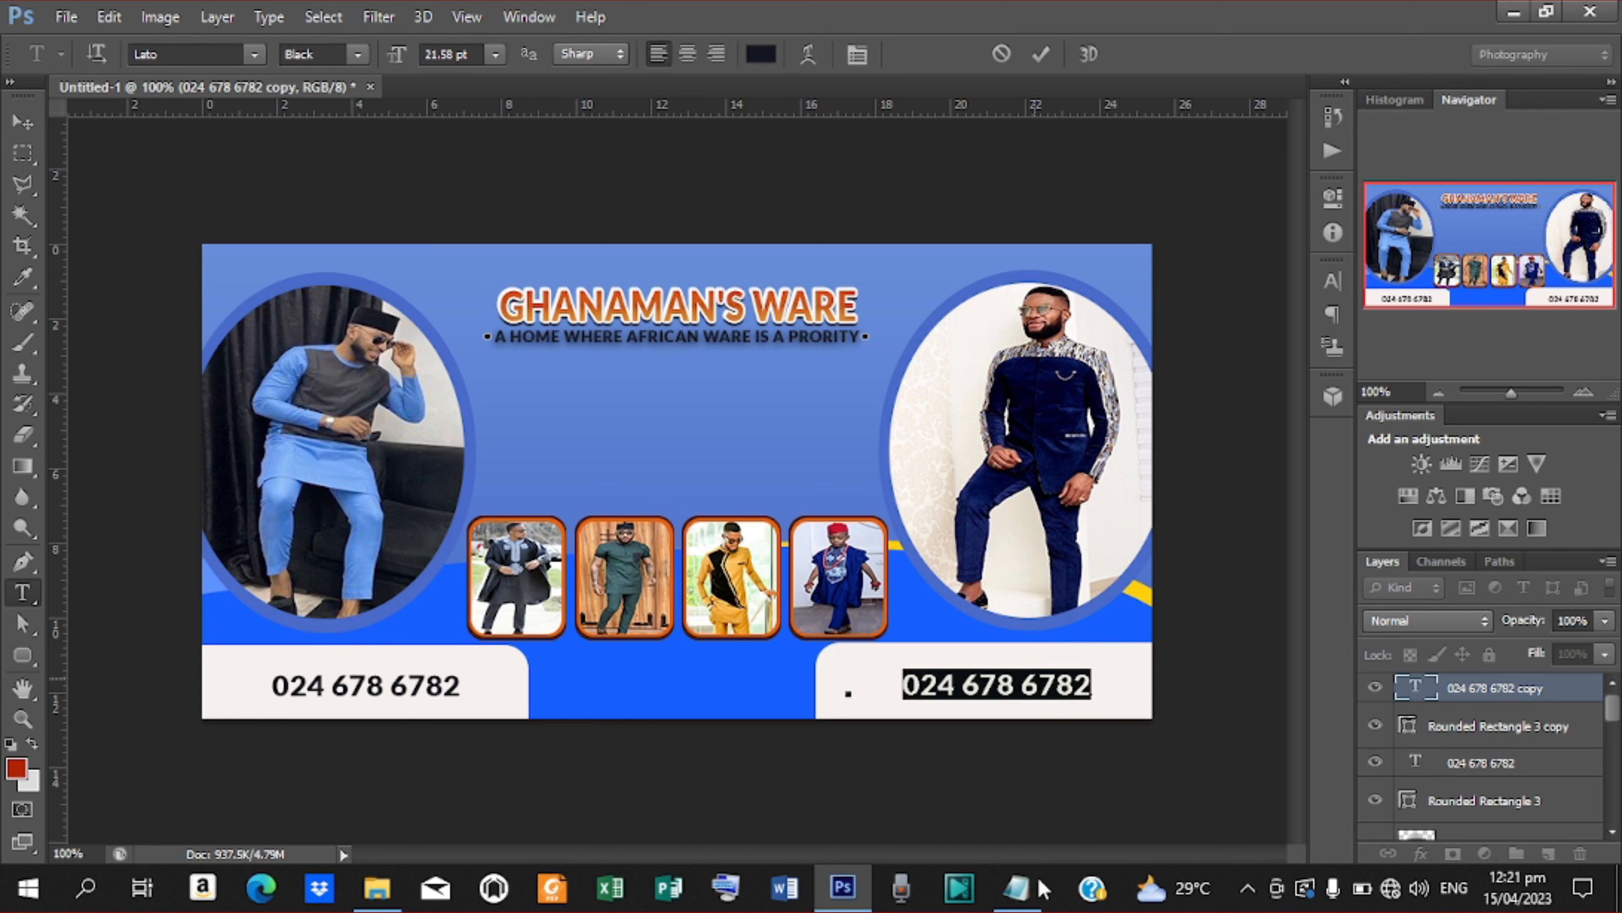
{"action": "left_click", "coordinate": [1015, 891]}
{"action": "left_click_drag", "start_coordinate": [383, 381], "coordinate": [340, 384]}
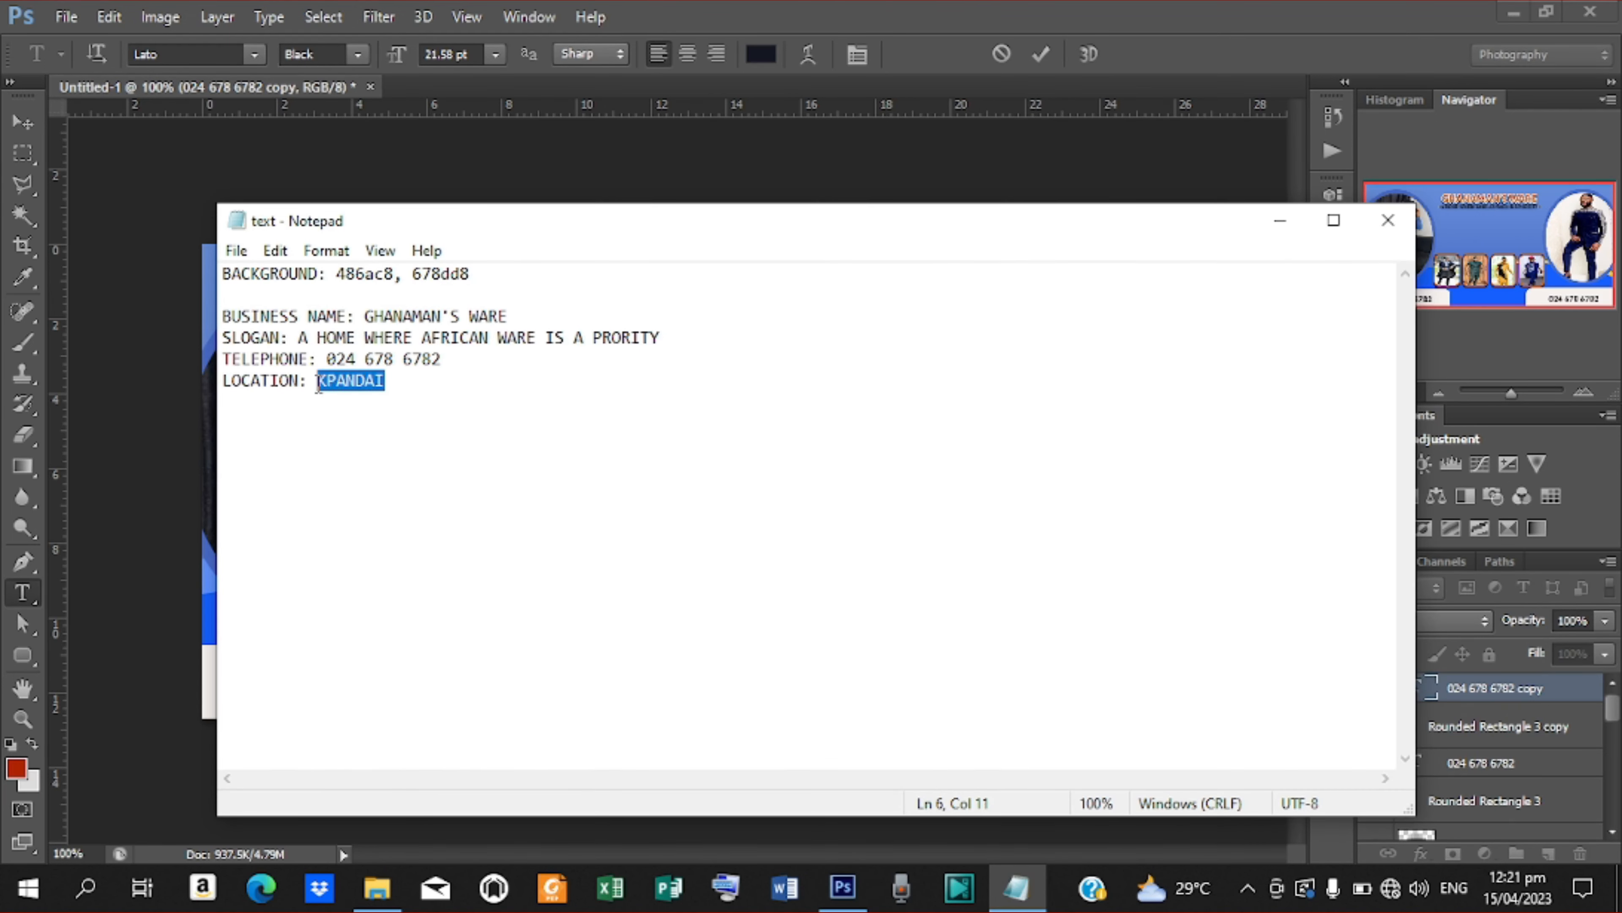
{"action": "key", "text": "ctrl+v"}
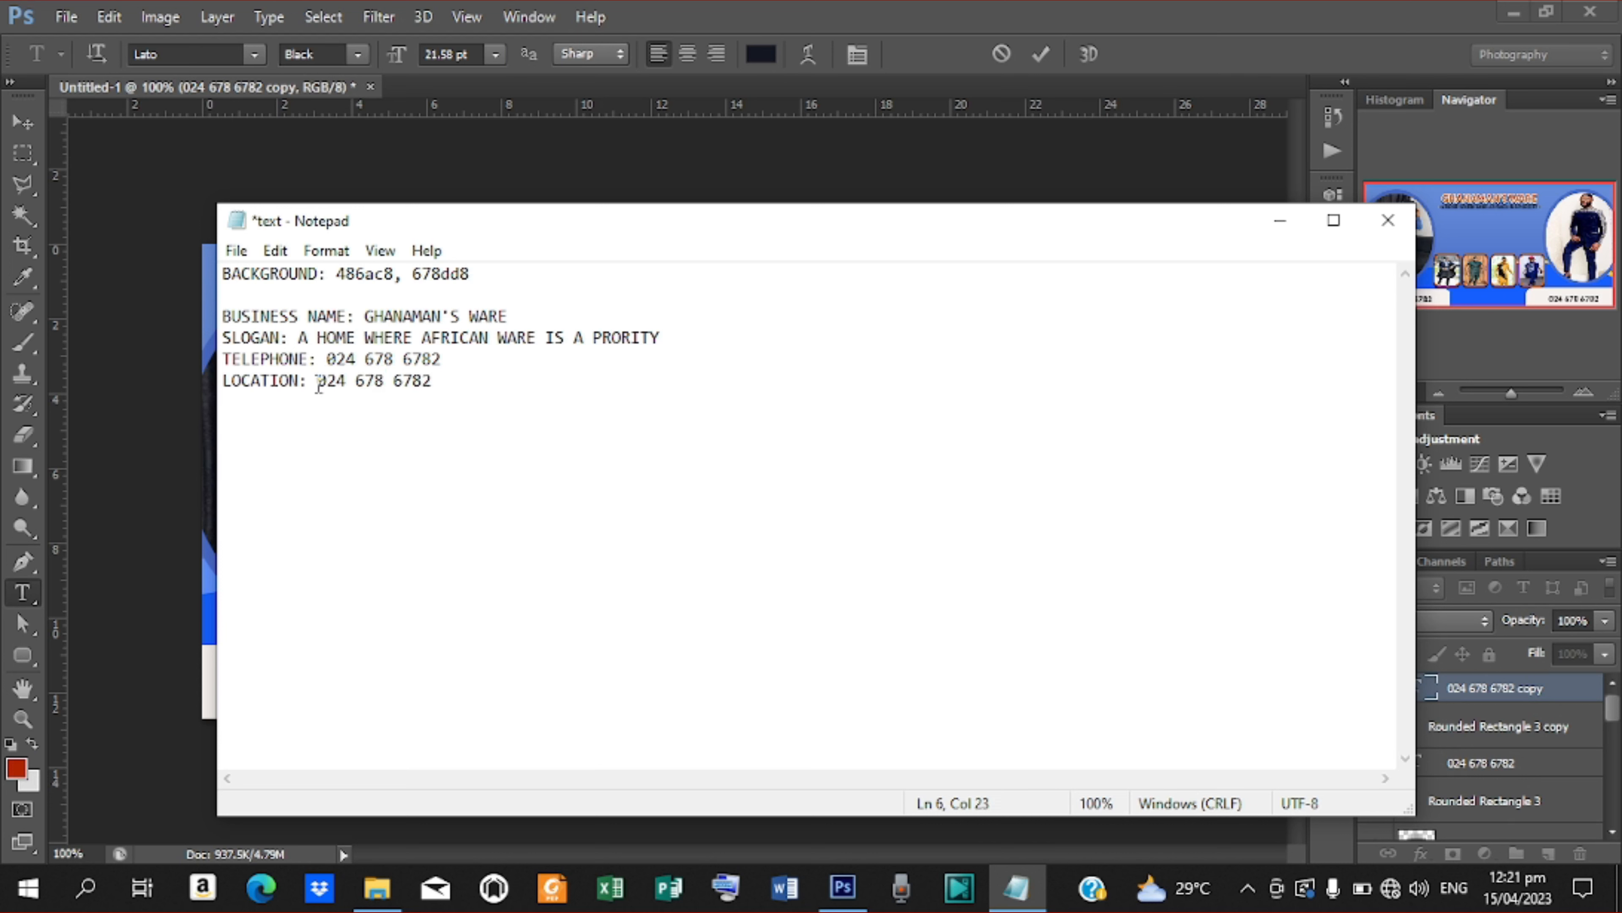
{"action": "left_click", "coordinate": [1387, 219]}
{"action": "left_click", "coordinate": [836, 469]}
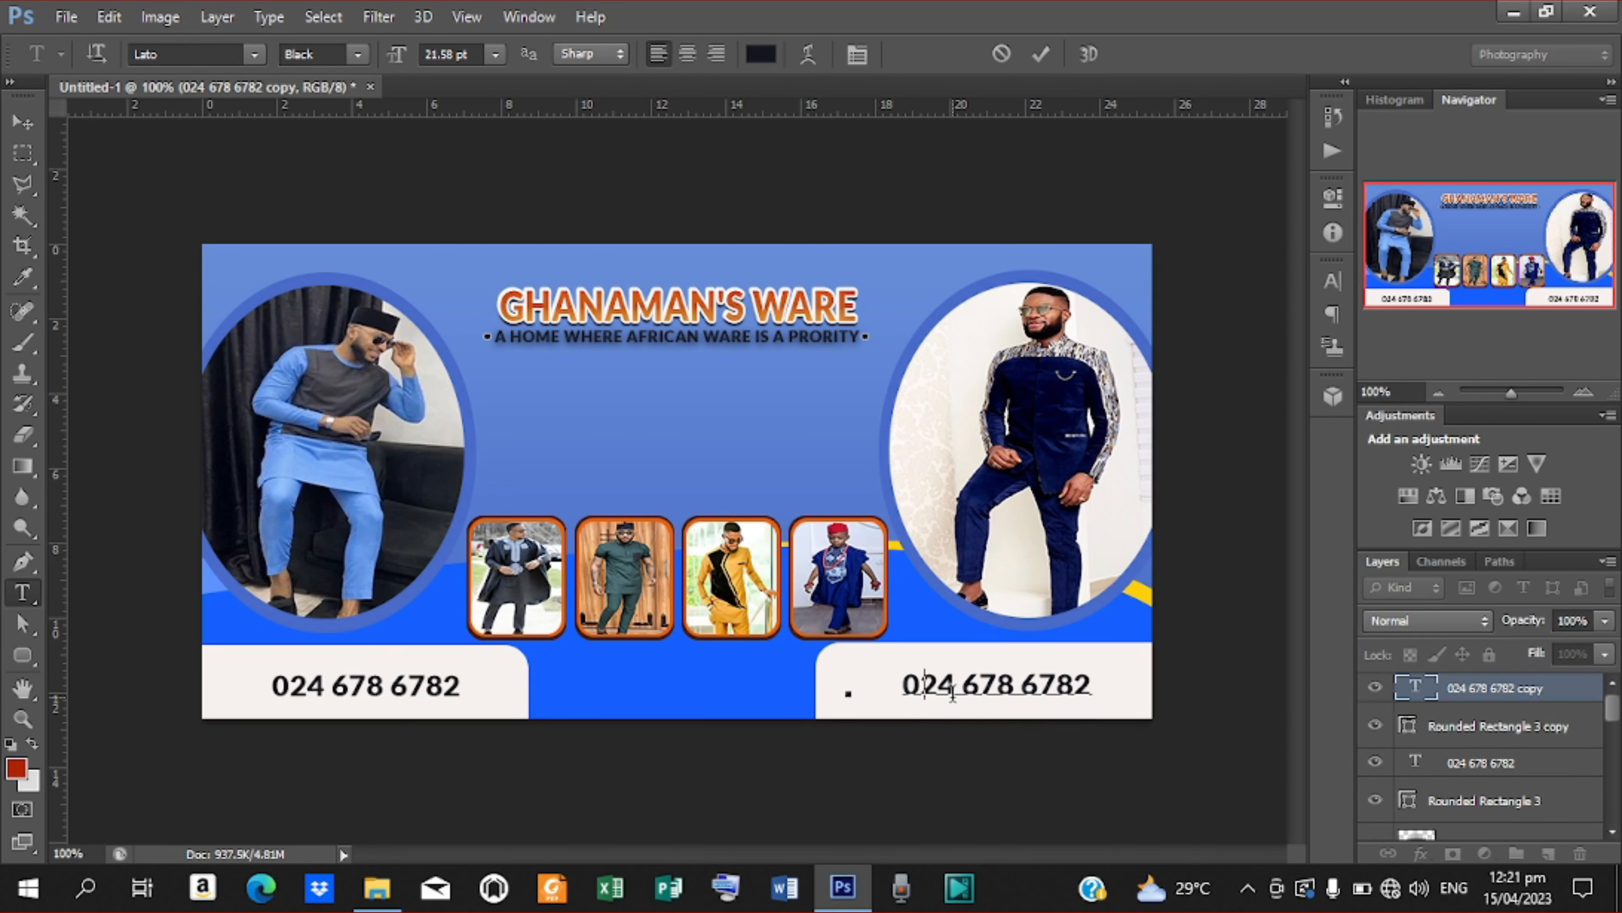
Replace the duplicate telephone number with the location KPANDAI and nudge it right along the lower-right panel
{"action": "type", "text": "KPANDAI"}
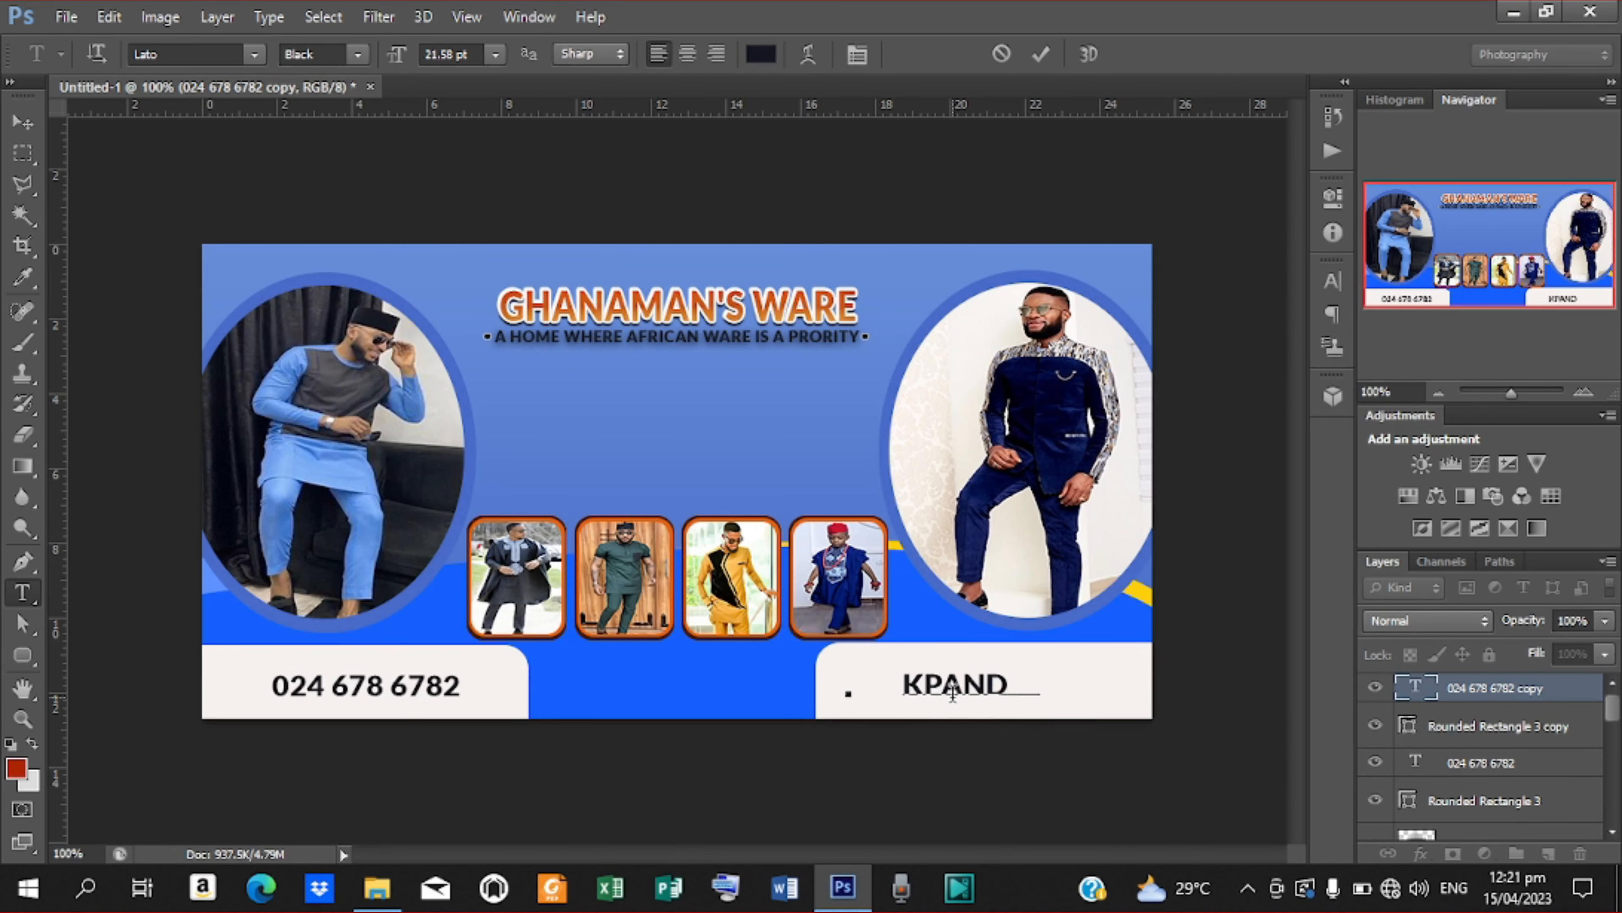
{"action": "left_click", "coordinate": [1041, 53]}
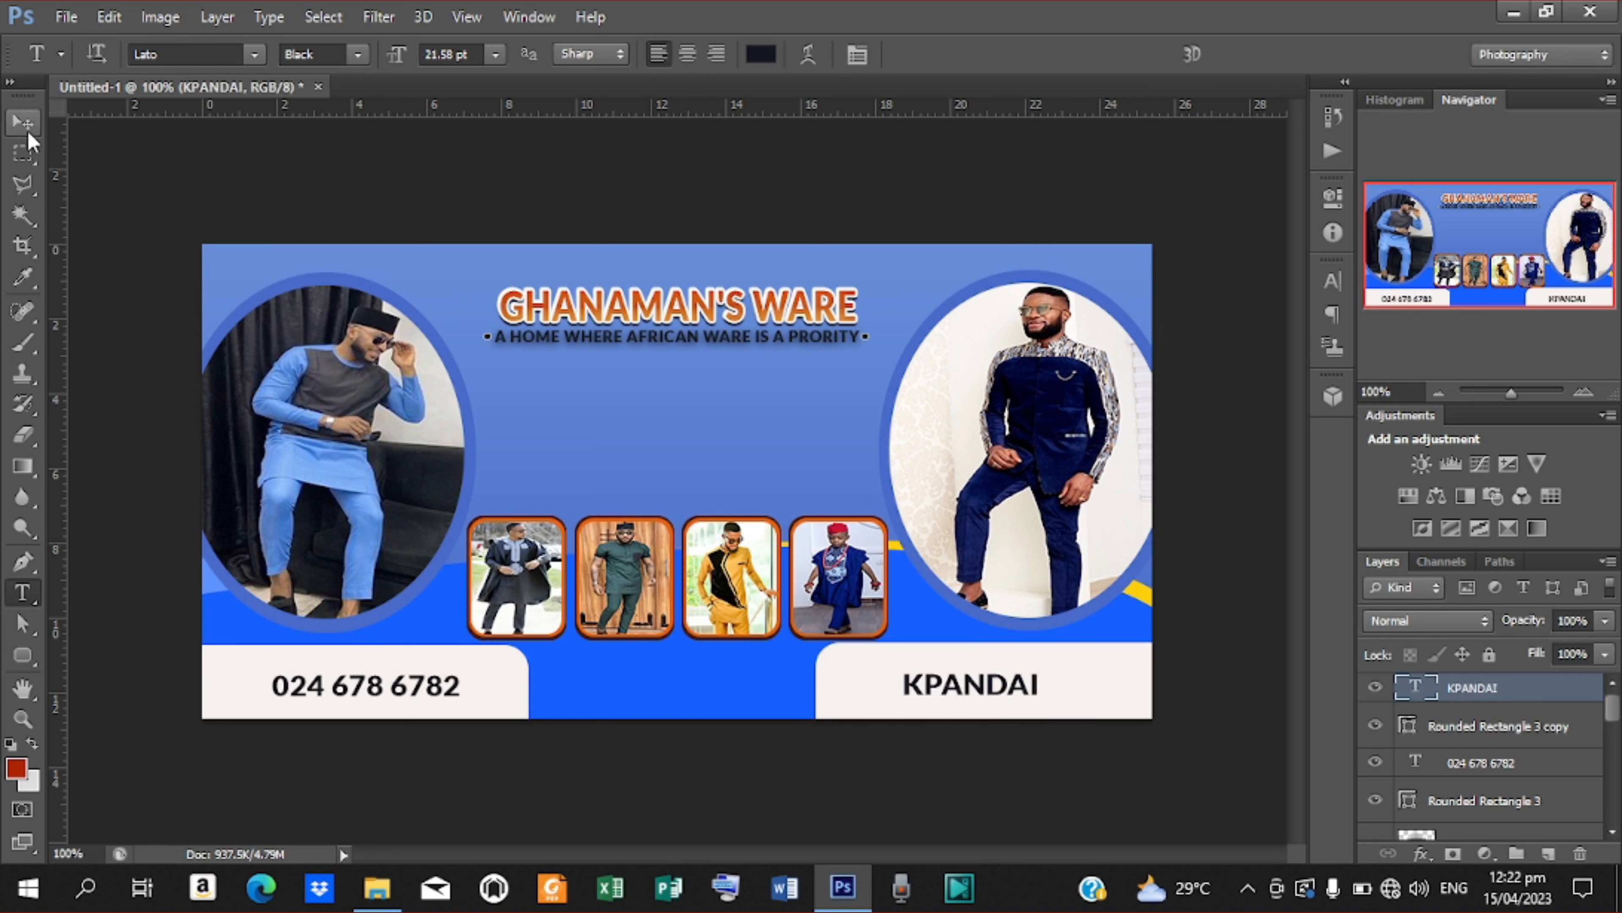
{"action": "left_click", "coordinate": [17, 128]}
{"action": "key", "text": "Right"}
{"action": "key", "text": "Right"}
{"action": "key", "text": "Right"}
{"action": "key", "text": "Right"}
{"action": "key", "text": "Right"}
{"action": "key", "text": "Right"}
{"action": "key", "text": "Right"}
{"action": "key", "text": "Right"}
{"action": "key", "text": "Right"}
{"action": "key", "text": "Right"}
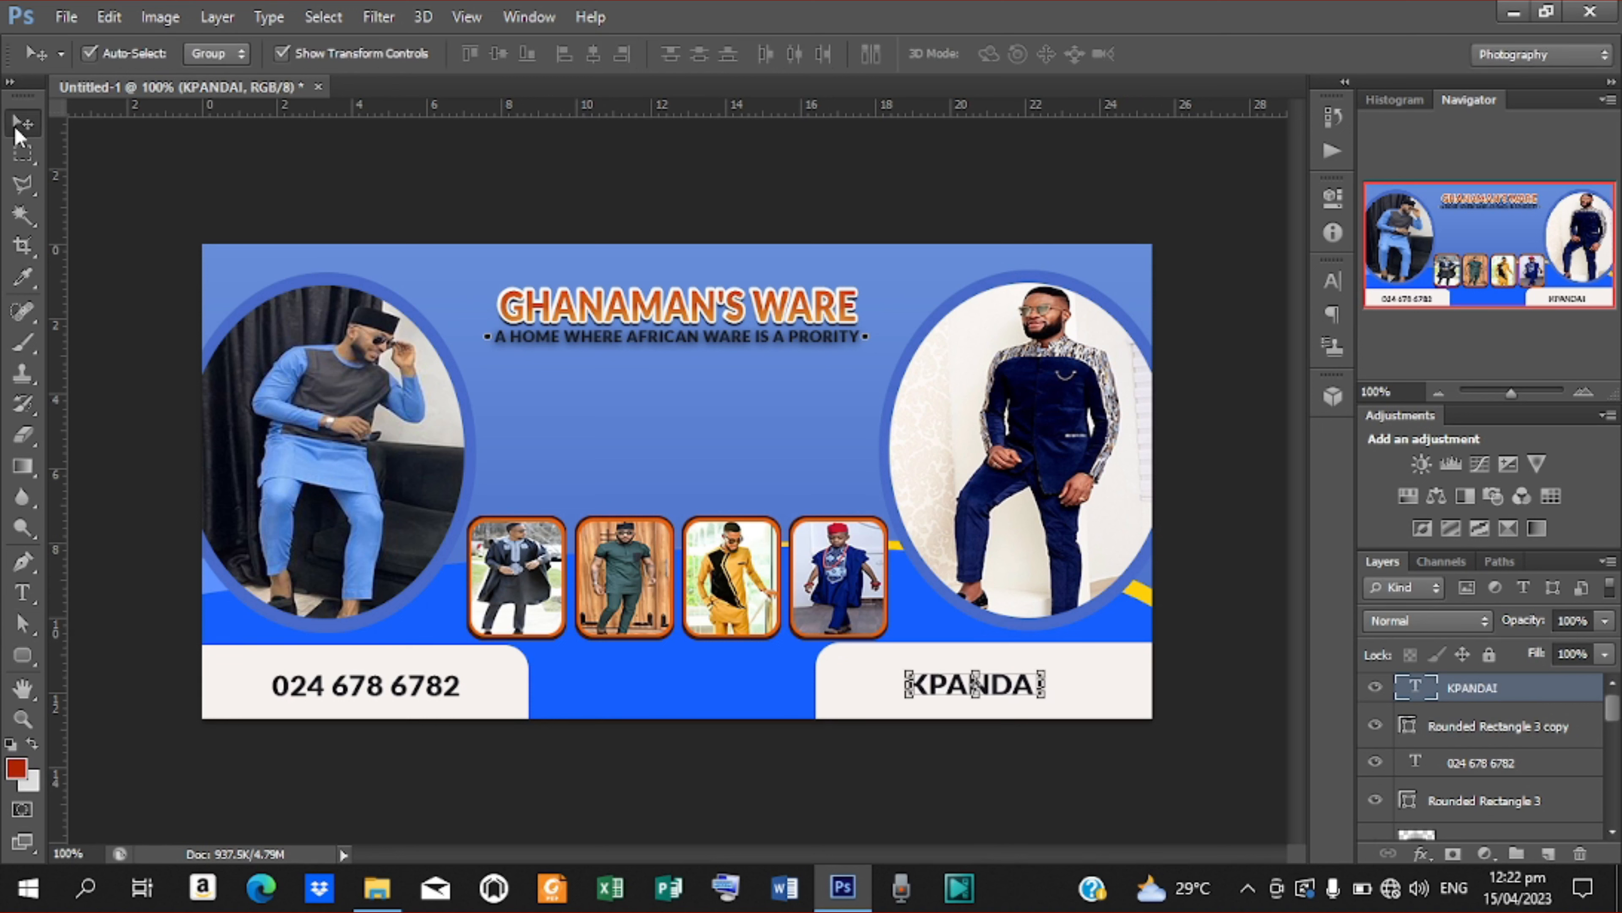
{"action": "key", "text": "Right"}
{"action": "key", "text": "Right"}
{"action": "key", "text": "Right"}
{"action": "key", "text": "Right"}
{"action": "key", "text": "Right"}
{"action": "key", "text": "Right"}
{"action": "key", "text": "Right"}
{"action": "key", "text": "Right"}
{"action": "key", "text": "Right"}
{"action": "key", "text": "Right"}
{"action": "key", "text": "Right"}
{"action": "key", "text": "Right"}
{"action": "key", "text": "Right"}
{"action": "key", "text": "Right"}
{"action": "key", "text": "Right"}
{"action": "key", "text": "Right"}
{"action": "key", "text": "Right"}
{"action": "key", "text": "Right"}
{"action": "key", "text": "Right"}
{"action": "key", "text": "Right"}
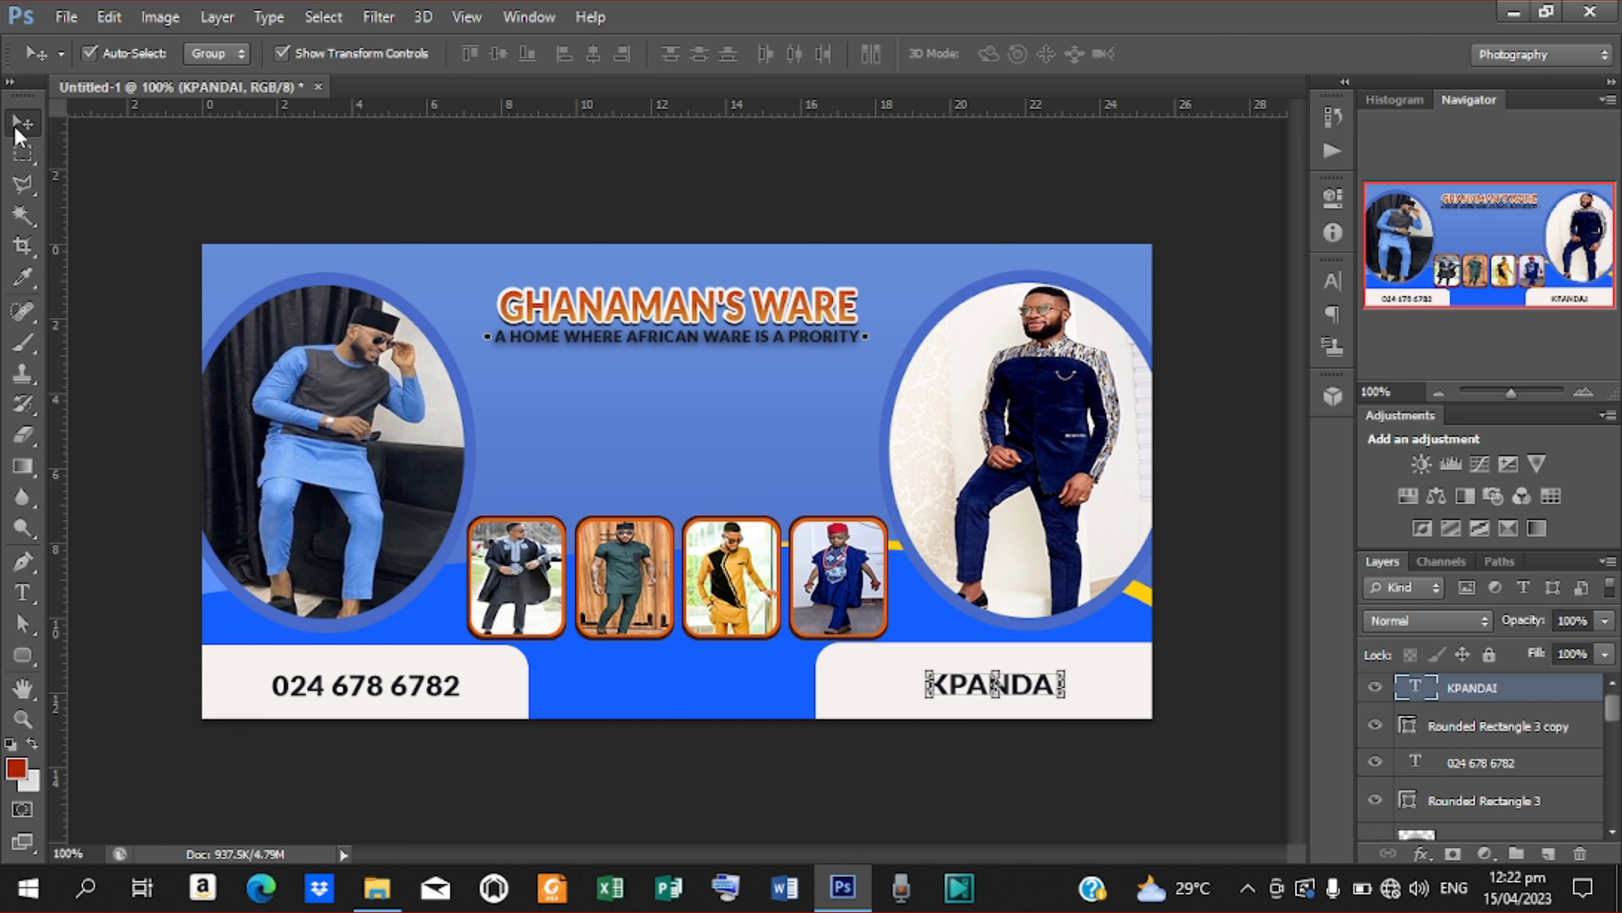
{"action": "key", "text": "Right"}
{"action": "key", "text": "Right"}
{"action": "key", "text": "Right"}
{"action": "key", "text": "Right"}
{"action": "key", "text": "Right"}
{"action": "key", "text": "Right"}
{"action": "key", "text": "Right"}
{"action": "key", "text": "Right"}
{"action": "key", "text": "Right"}
{"action": "key", "text": "Right"}
{"action": "key", "text": "Right"}
{"action": "key", "text": "Right"}
{"action": "key", "text": "Right"}
{"action": "key", "text": "Right"}
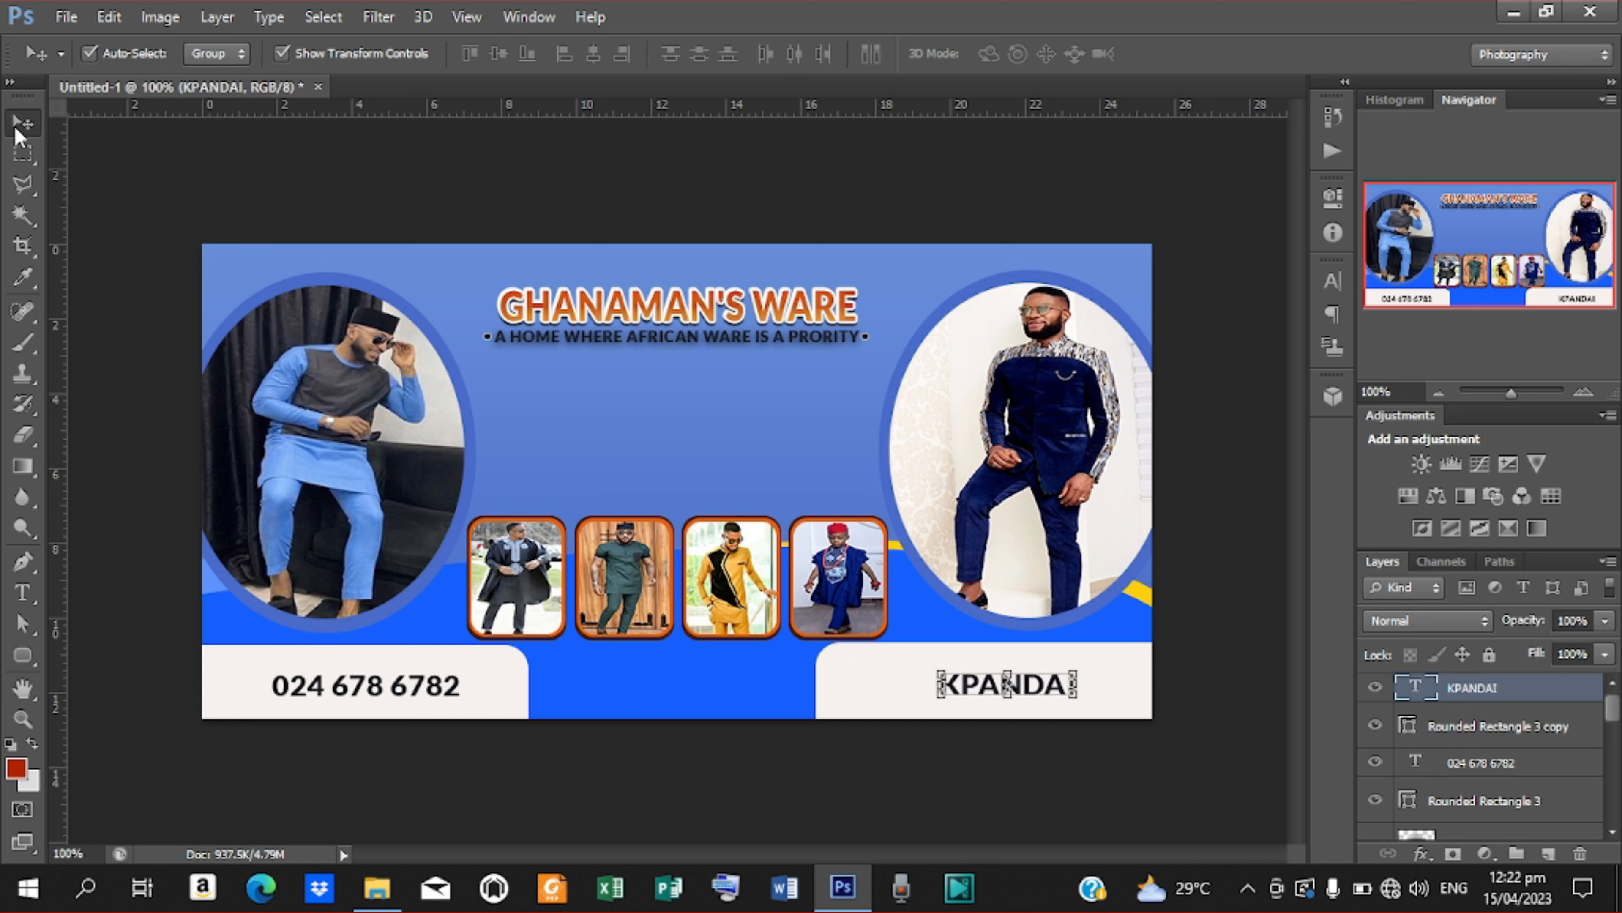
Place the black location pin image from the MENS WARE folder into the banner
{"action": "left_click", "coordinate": [75, 21]}
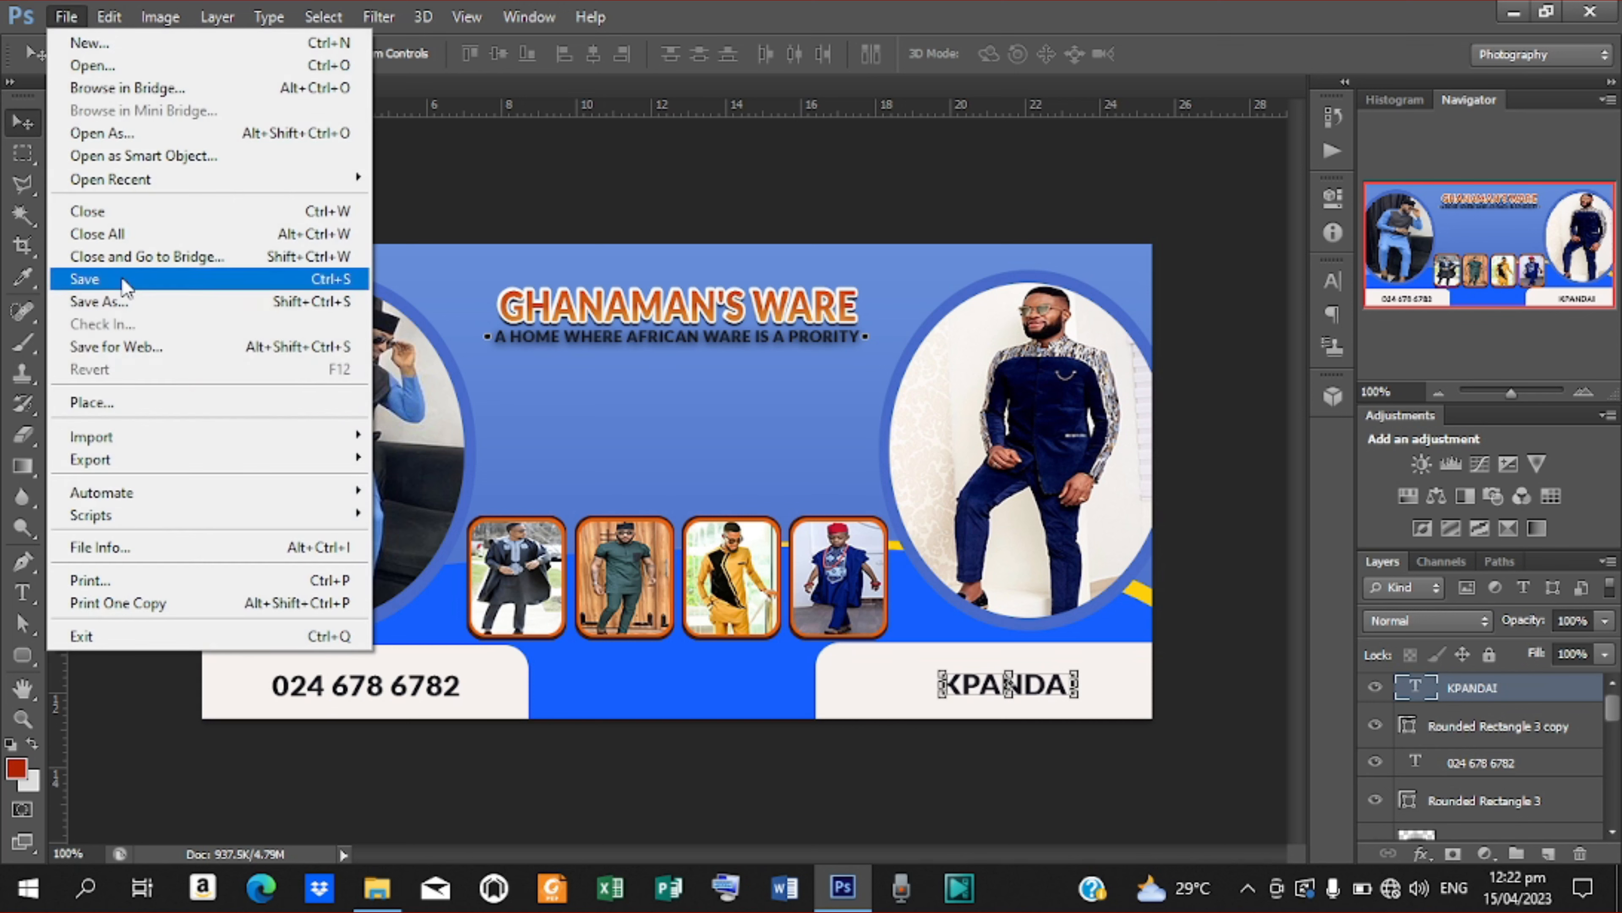
{"action": "left_click", "coordinate": [134, 398]}
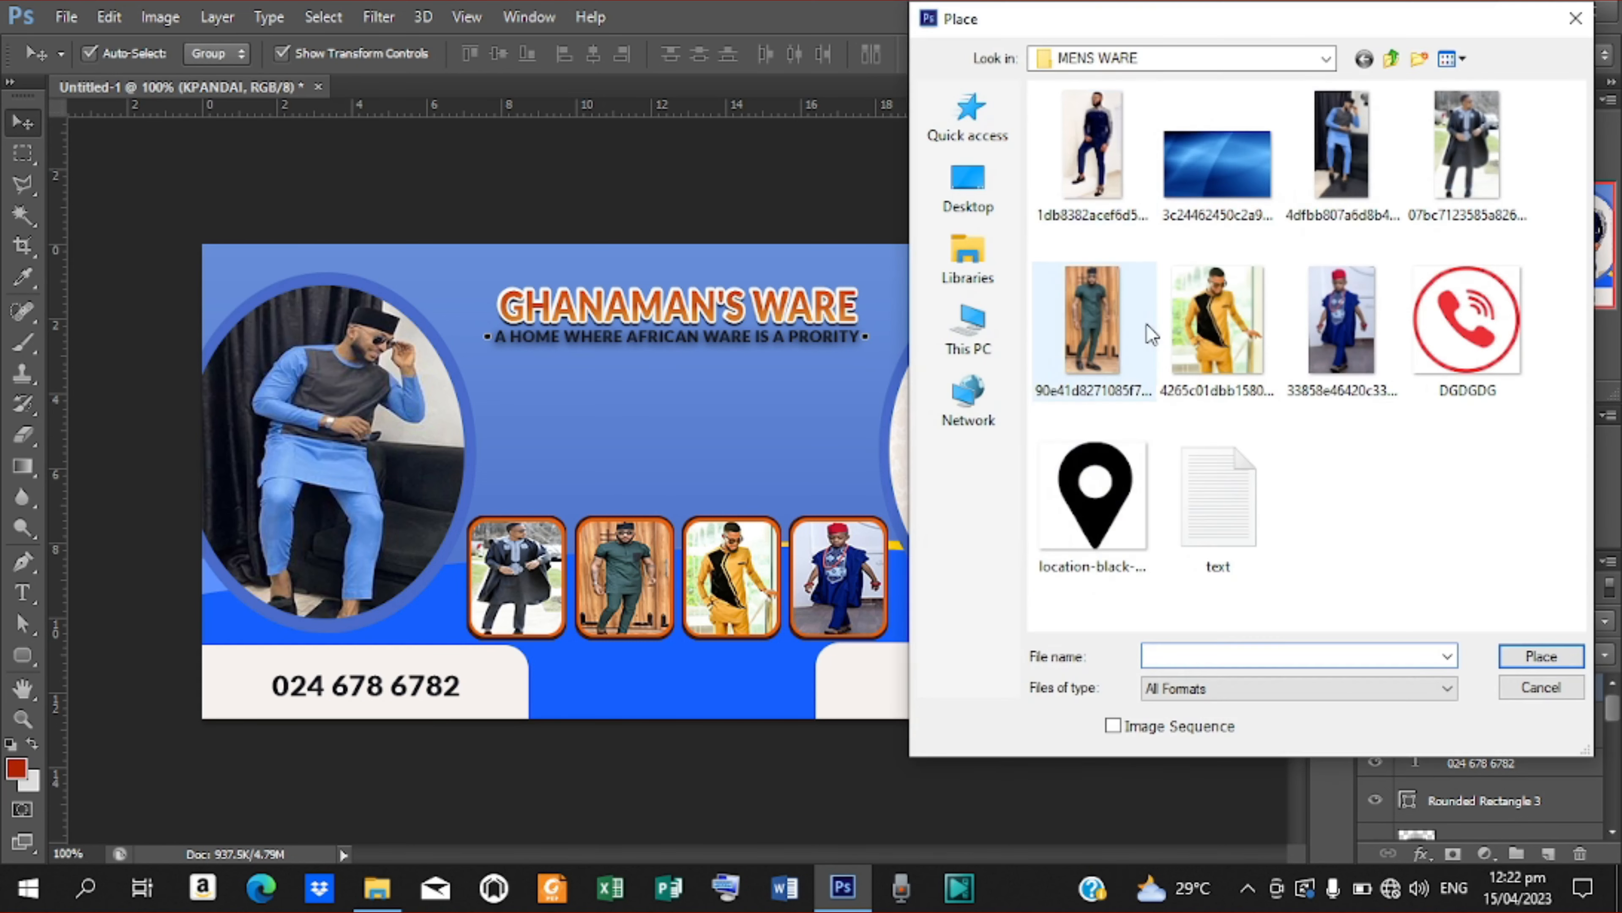
{"action": "left_click", "coordinate": [1094, 505]}
{"action": "left_click", "coordinate": [1542, 656]}
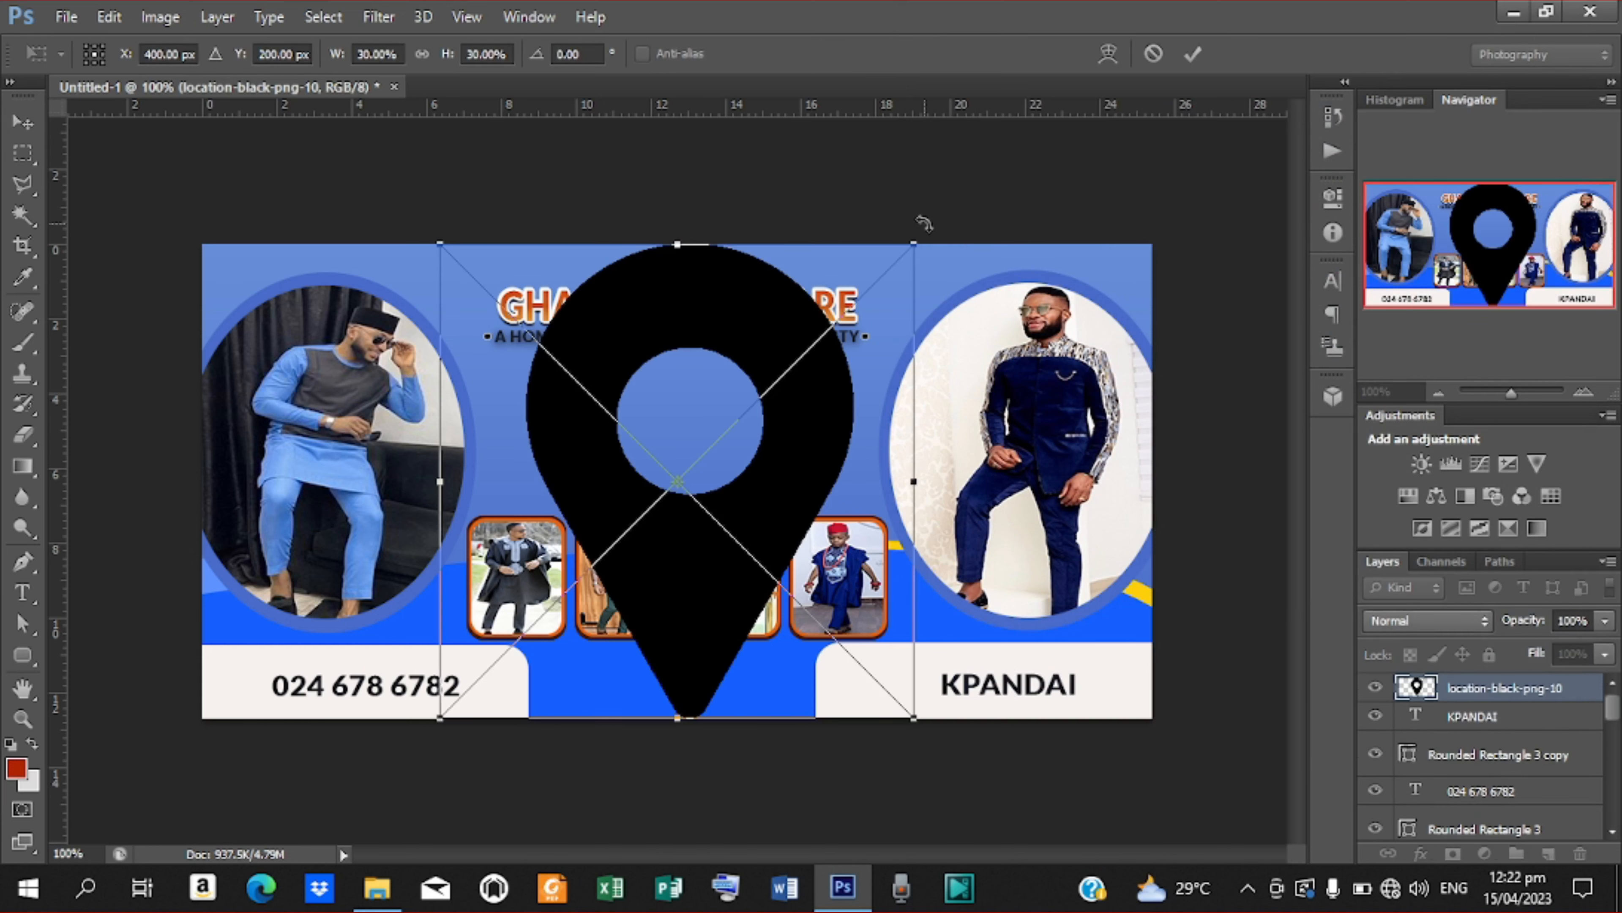
Shrink the location pin to 1.88% scale and move it beside KPANDAI in the lower-right panel
{"action": "left_click_drag", "start_coordinate": [921, 241], "coordinate": [729, 481]}
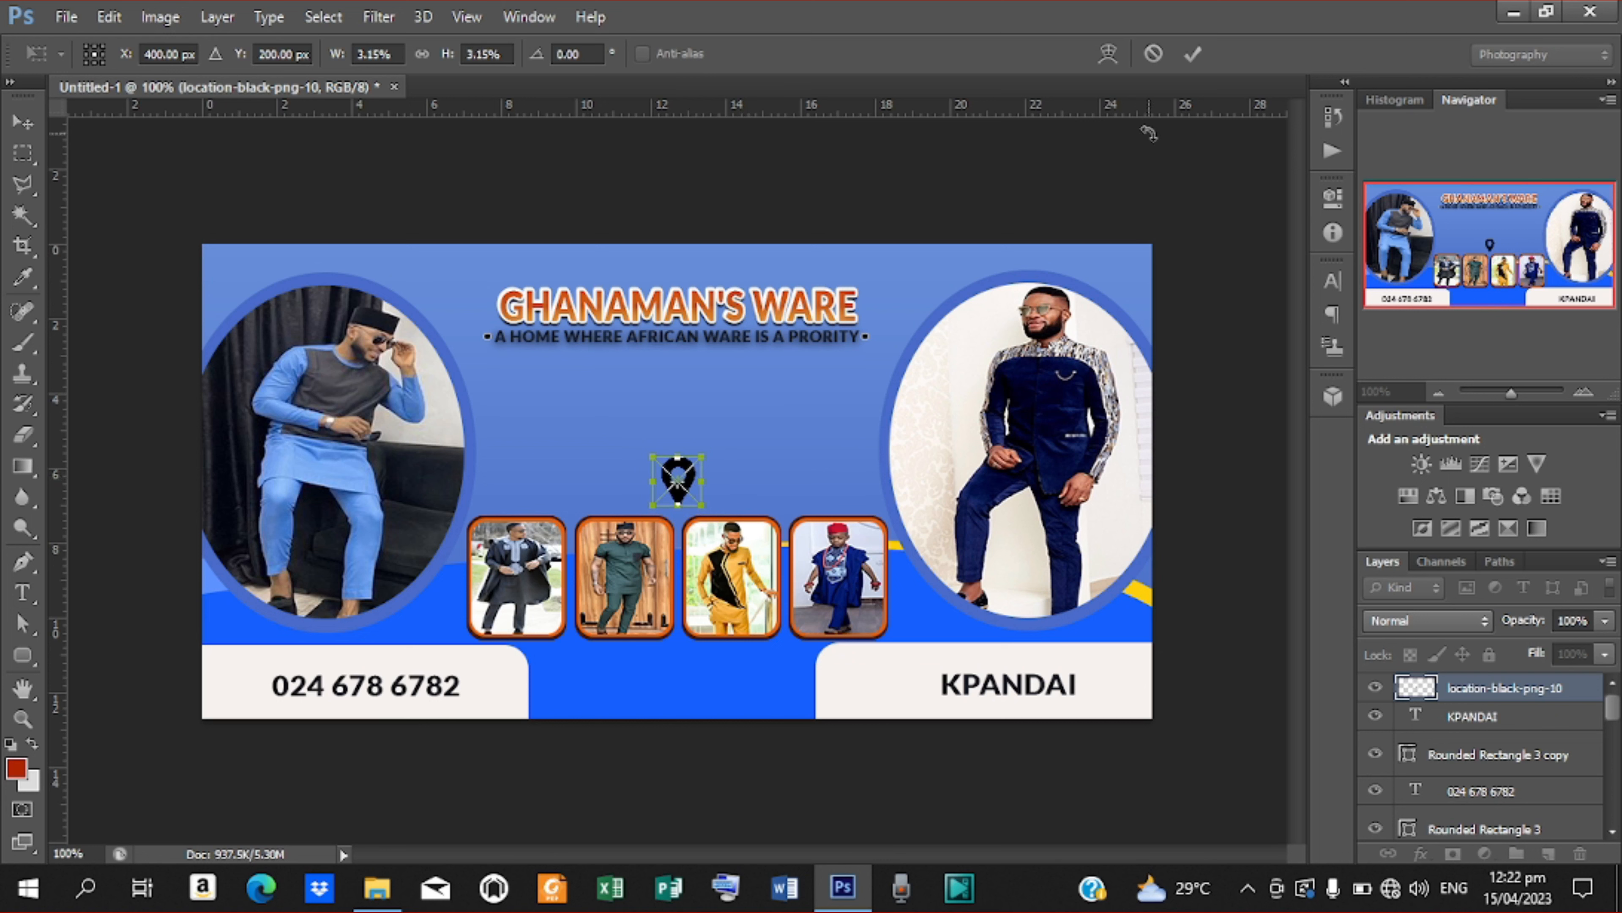
{"action": "left_click", "coordinate": [1193, 53]}
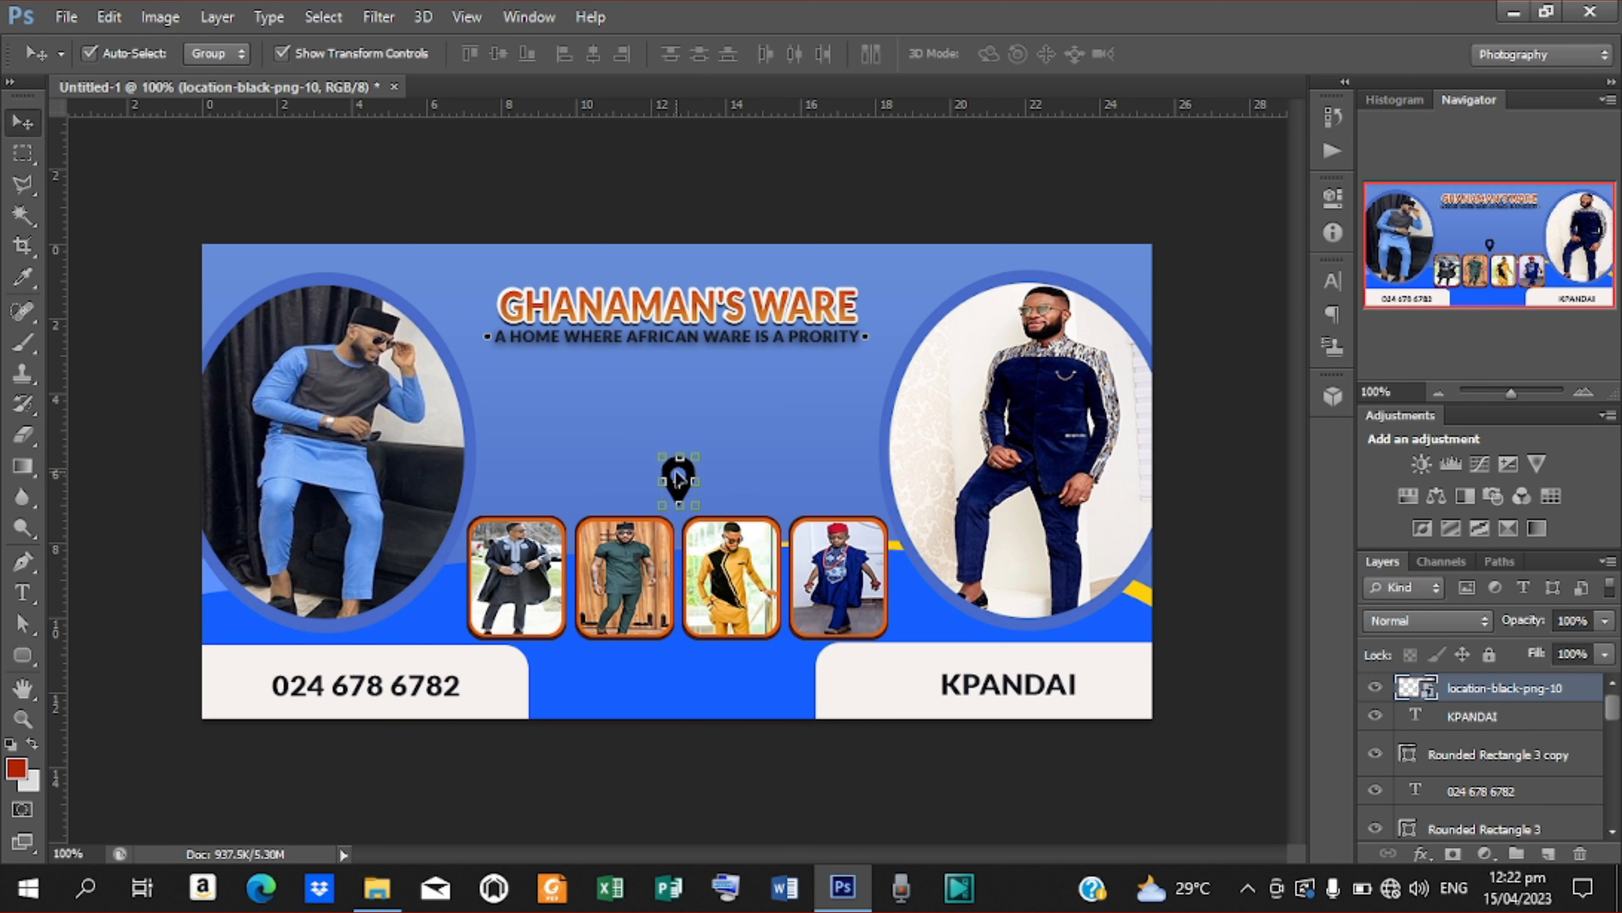
{"action": "left_click_drag", "start_coordinate": [679, 476], "coordinate": [923, 662]}
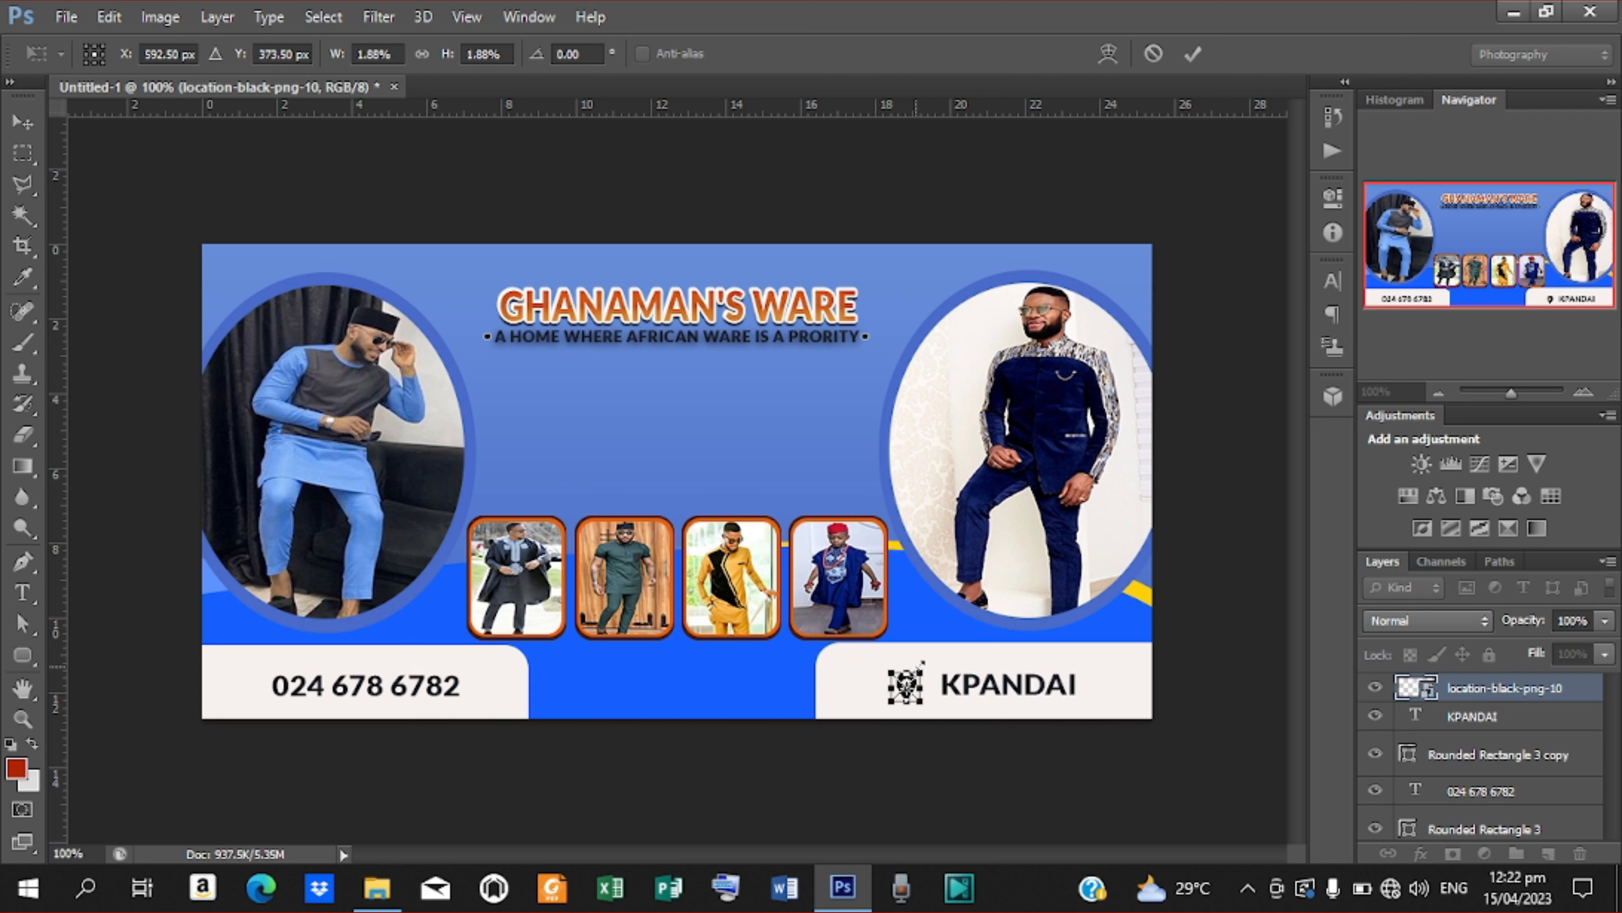
Nudge the location pin right and slightly up to X 603.50 px, Y 372.50 px, close to the KPANDAI text
{"action": "key", "text": "Right"}
{"action": "key", "text": "Right"}
{"action": "key", "text": "Right"}
{"action": "key", "text": "Right"}
{"action": "key", "text": "Right"}
{"action": "key", "text": "Right"}
{"action": "key", "text": "Right"}
{"action": "key", "text": "Right"}
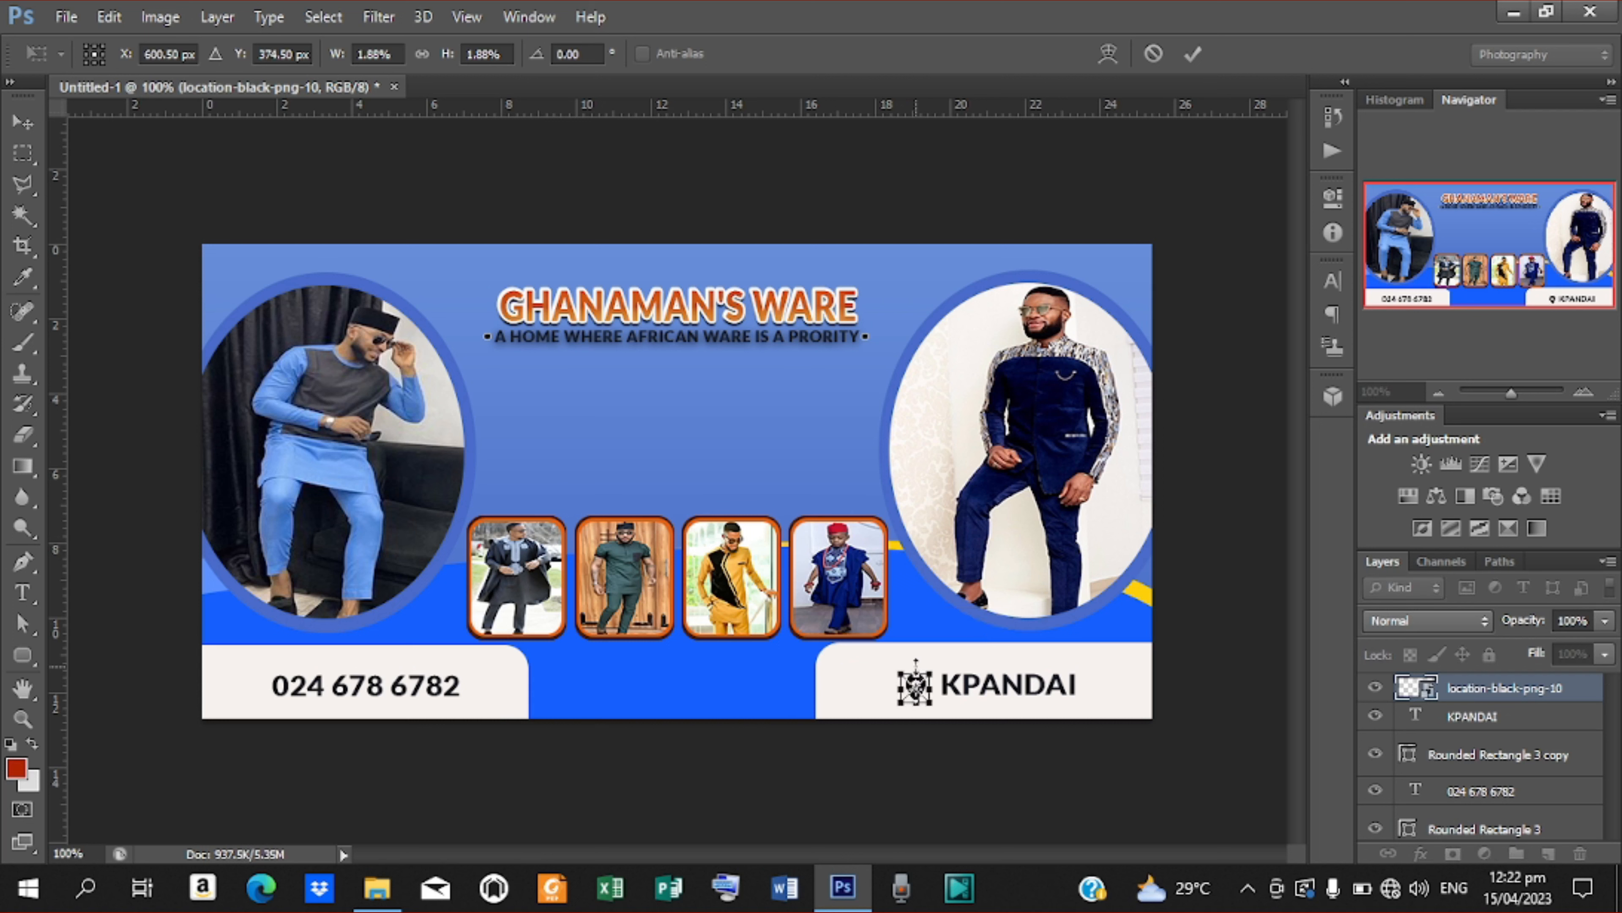
{"action": "key", "text": "Up"}
{"action": "key", "text": "Right"}
{"action": "key", "text": "Right"}
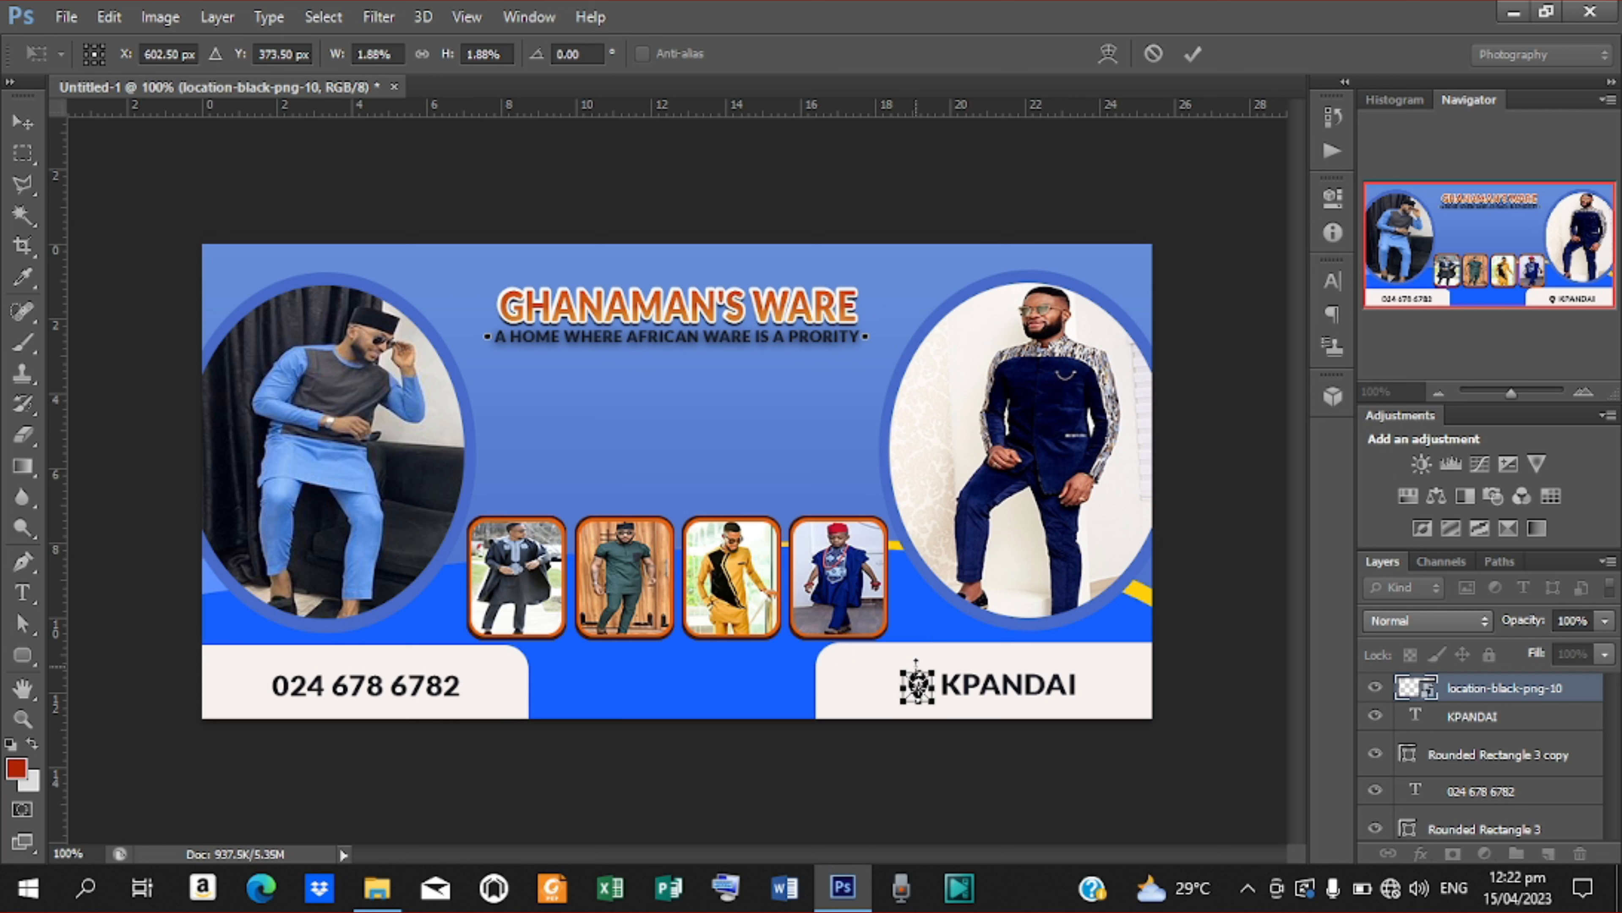
{"action": "key", "text": "Up"}
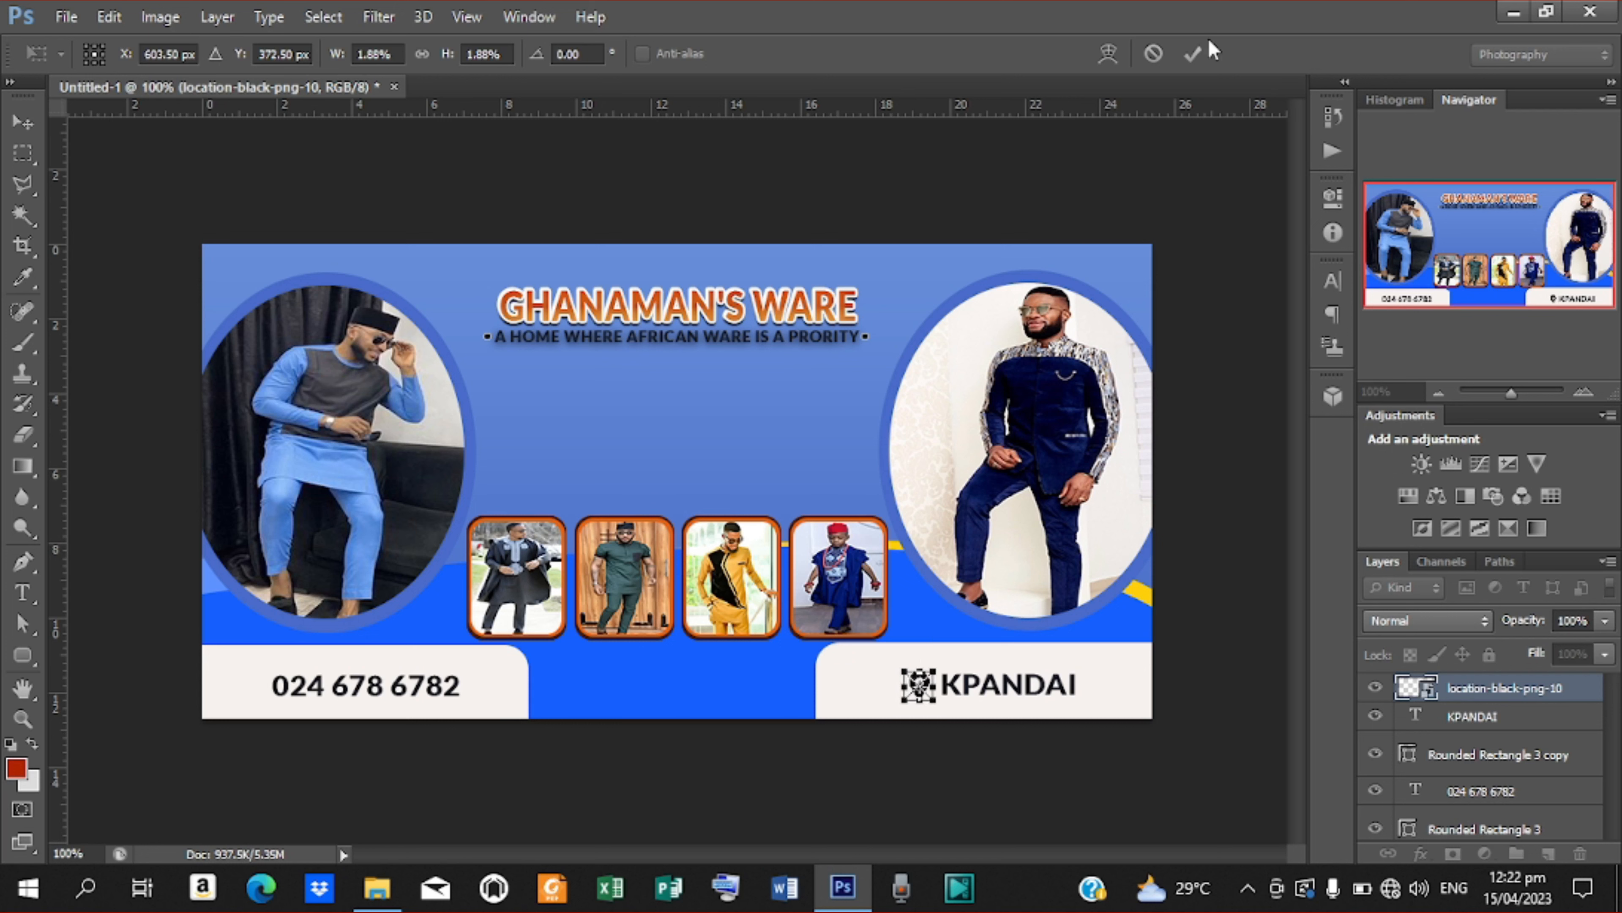
{"action": "left_click", "coordinate": [1193, 54]}
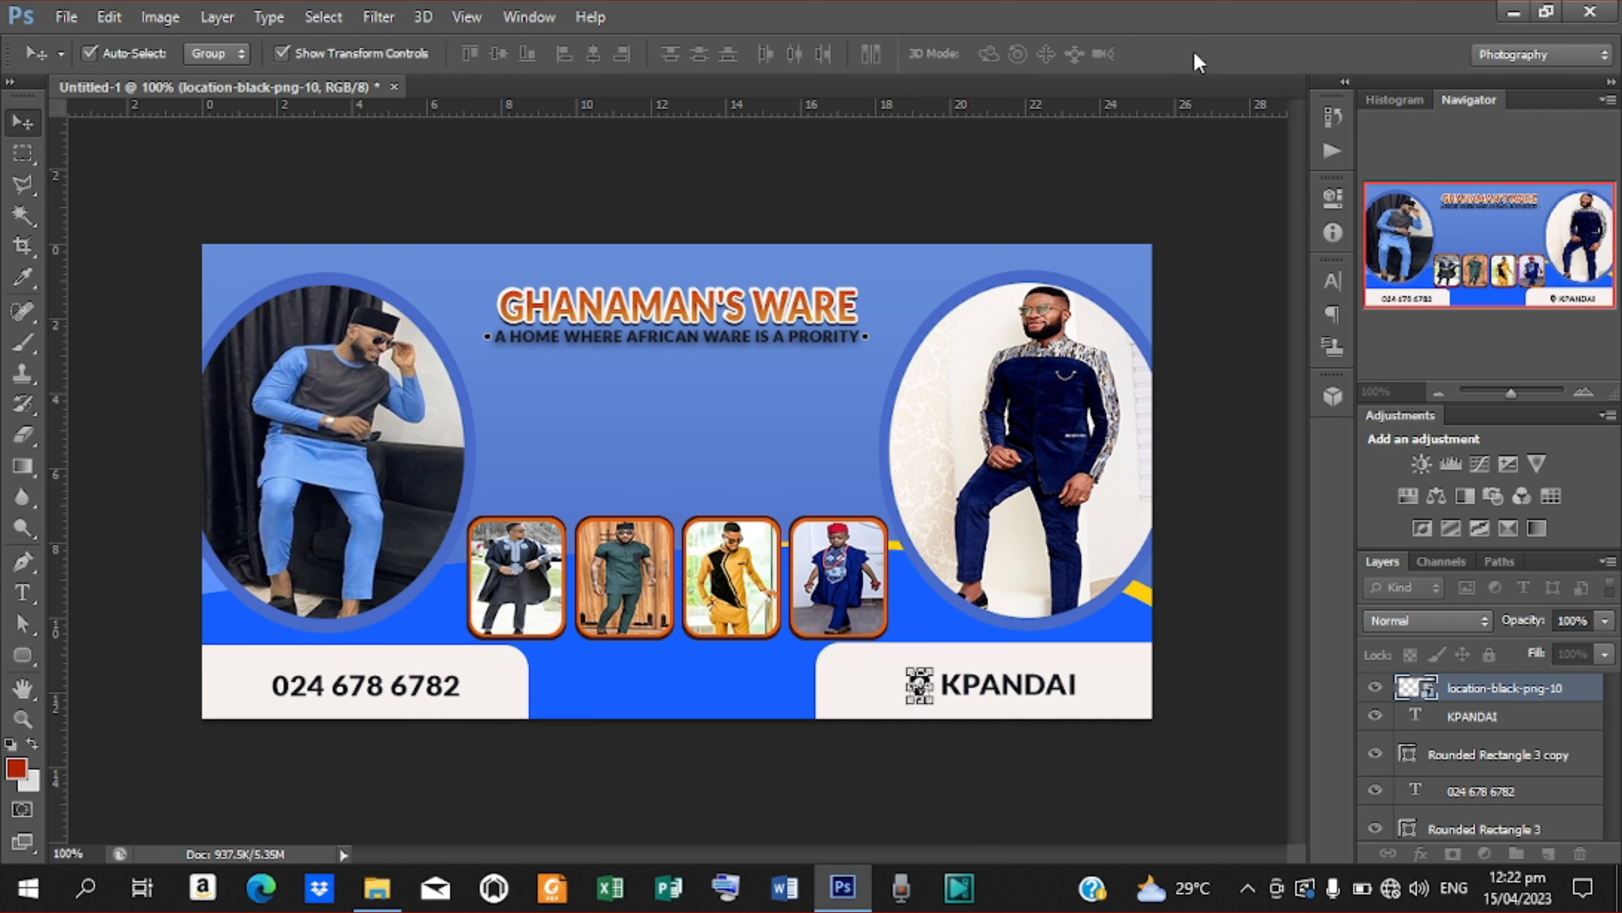
Place the red phone icon image DGDGDG from the MENS WARE folder into the banner
{"action": "left_click", "coordinate": [67, 19]}
{"action": "left_click", "coordinate": [143, 402]}
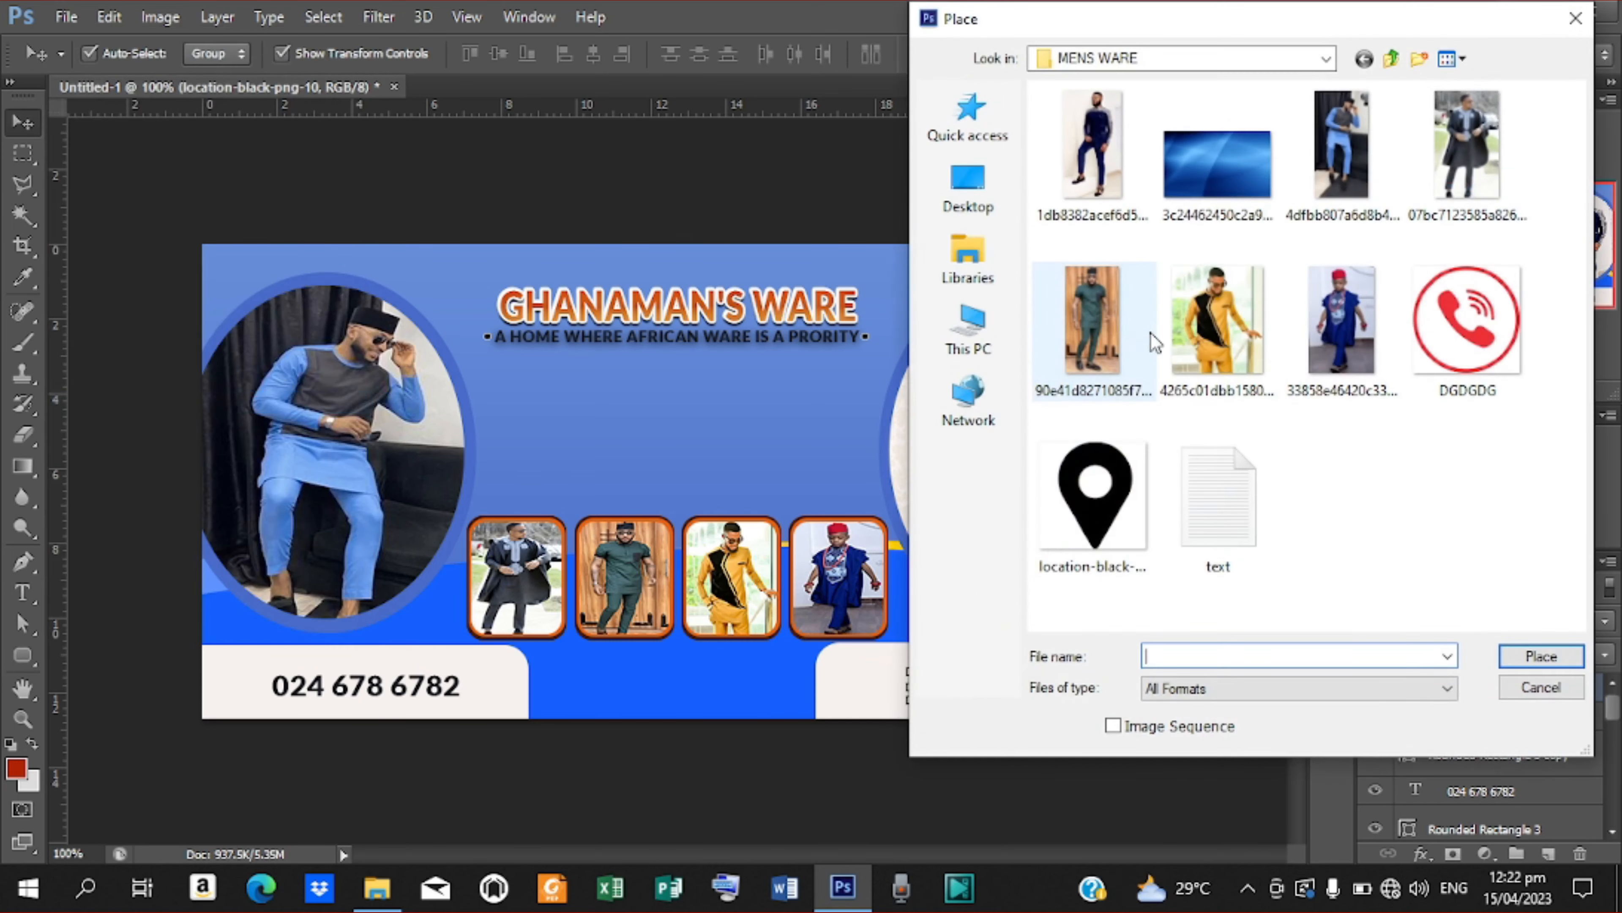
{"action": "left_click", "coordinate": [1464, 319]}
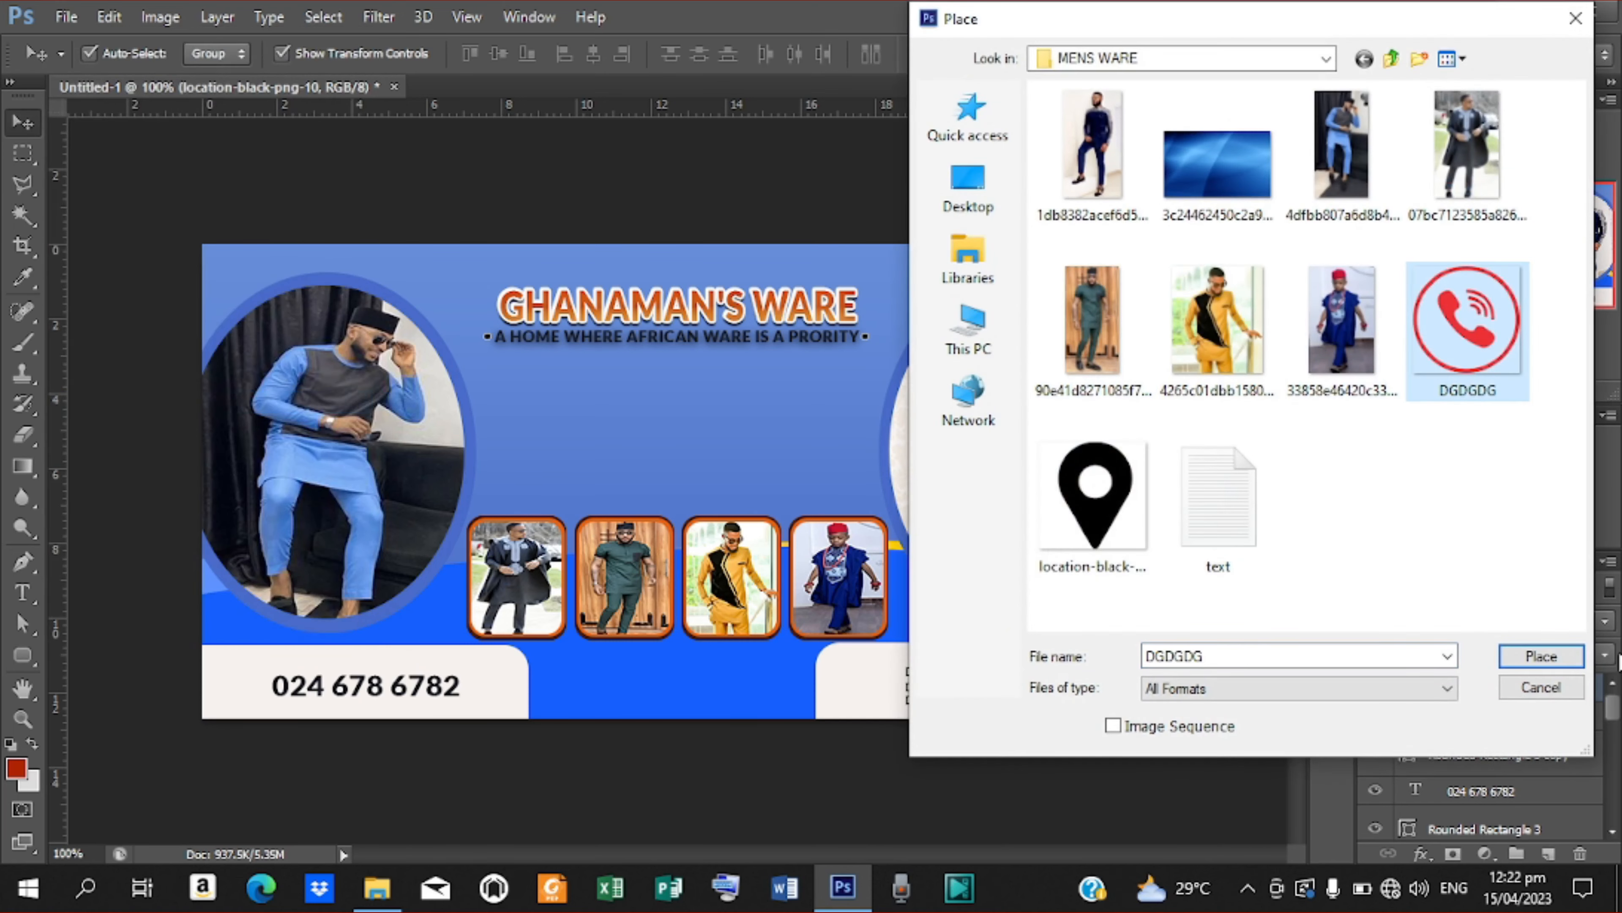
{"action": "left_click", "coordinate": [1532, 647]}
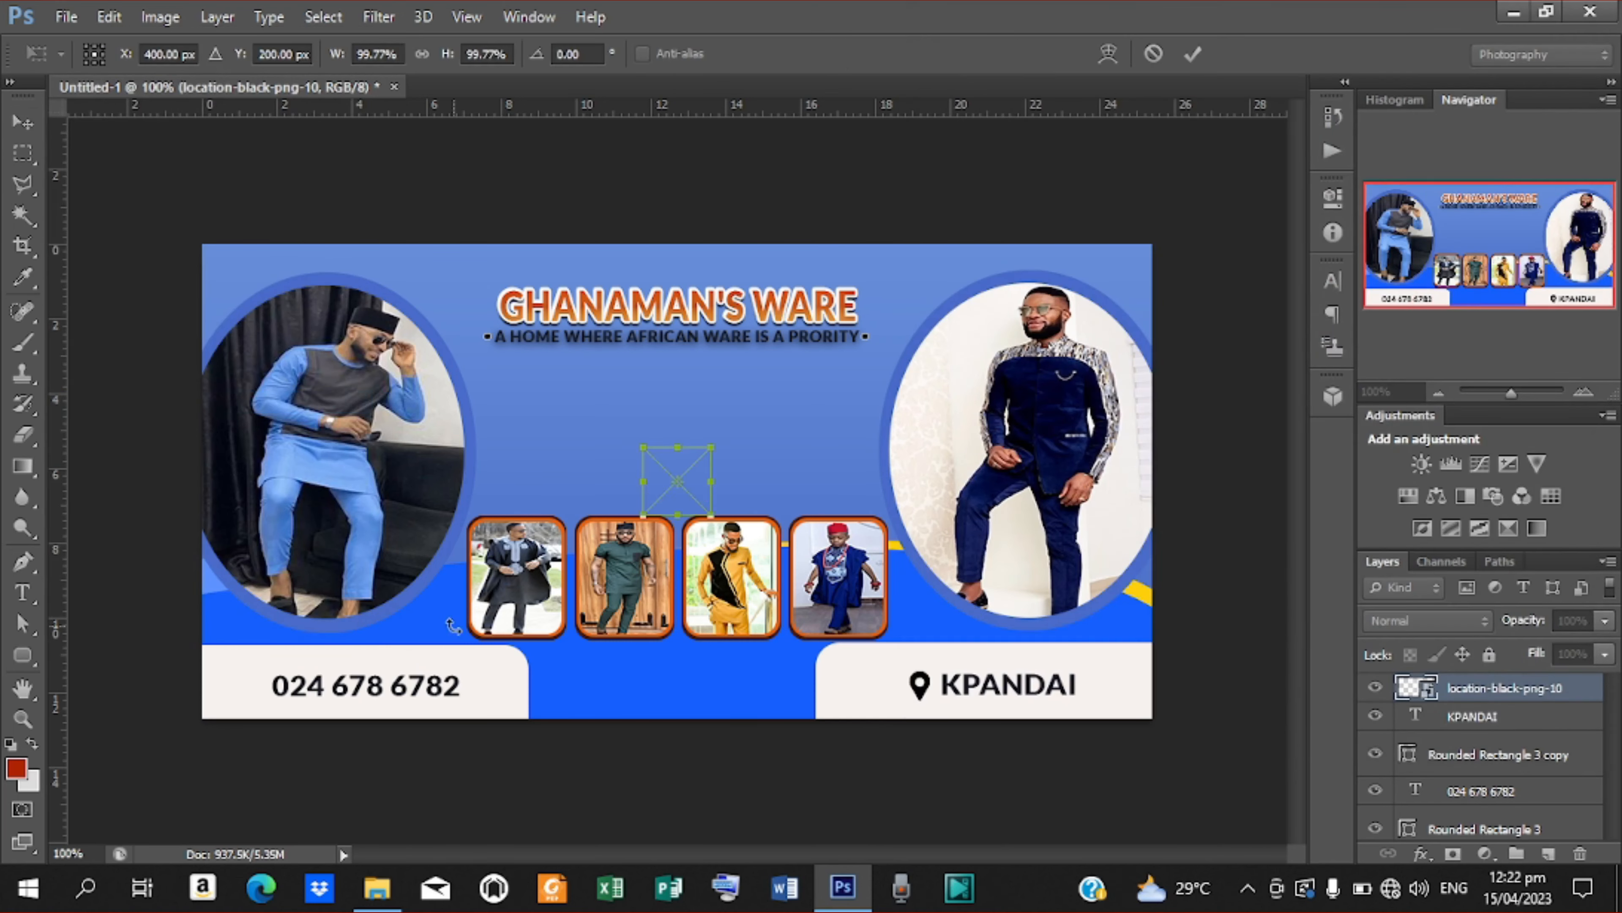
Move the phone icon in front of the telephone number in the lower-left panel and scale it to 43%
{"action": "left_click_drag", "start_coordinate": [694, 475], "coordinate": [266, 684]}
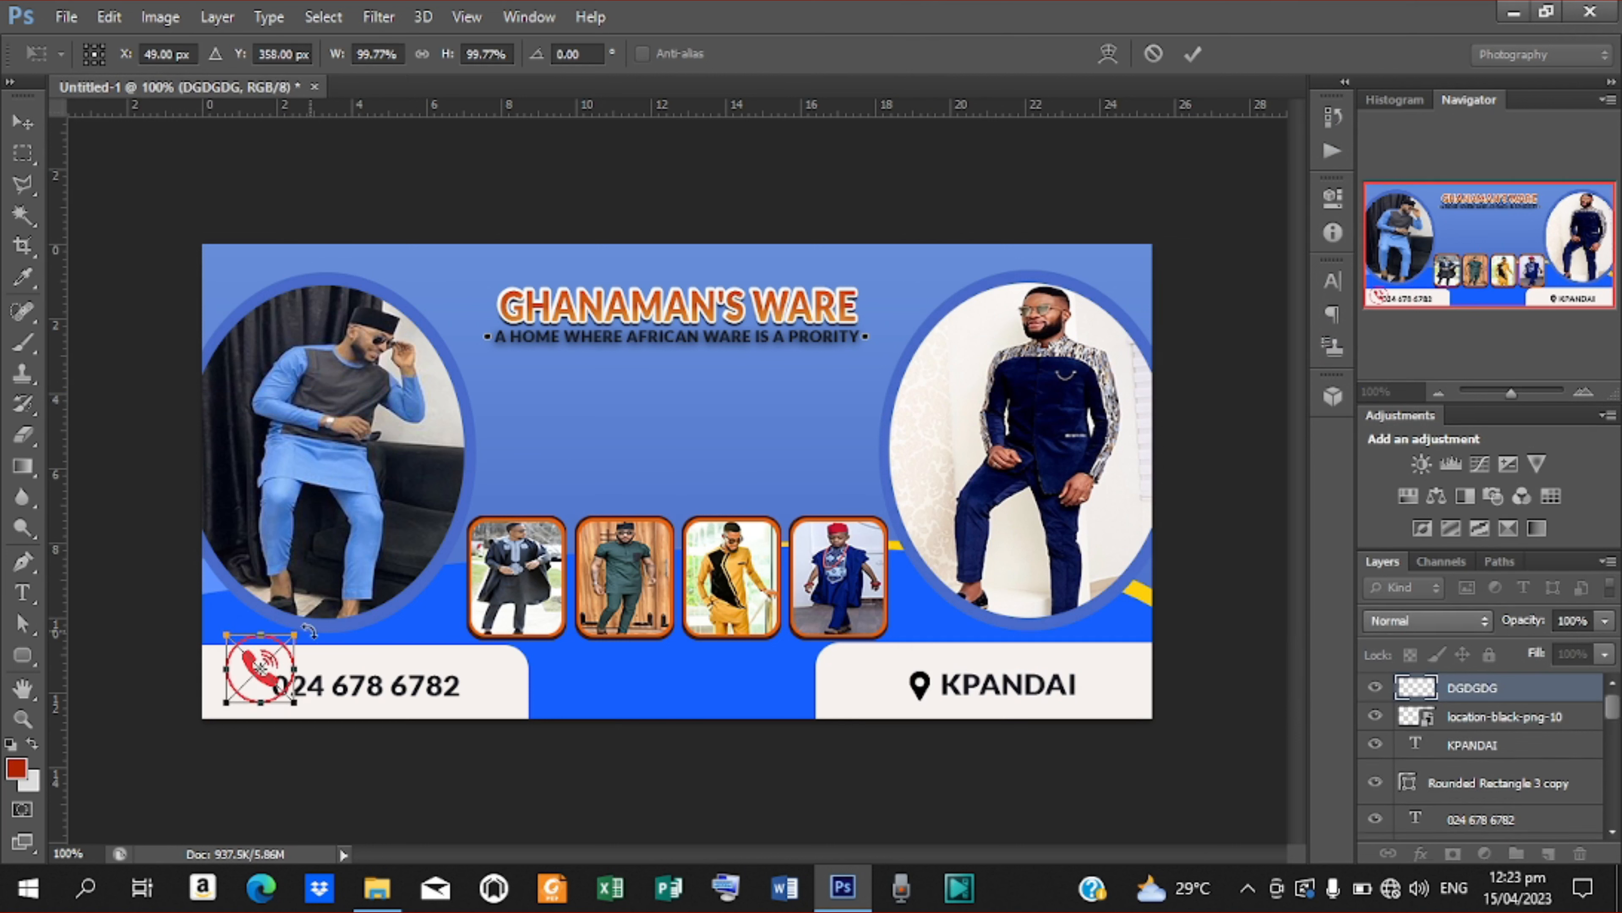
{"action": "left_click_drag", "start_coordinate": [294, 630], "coordinate": [257, 677]}
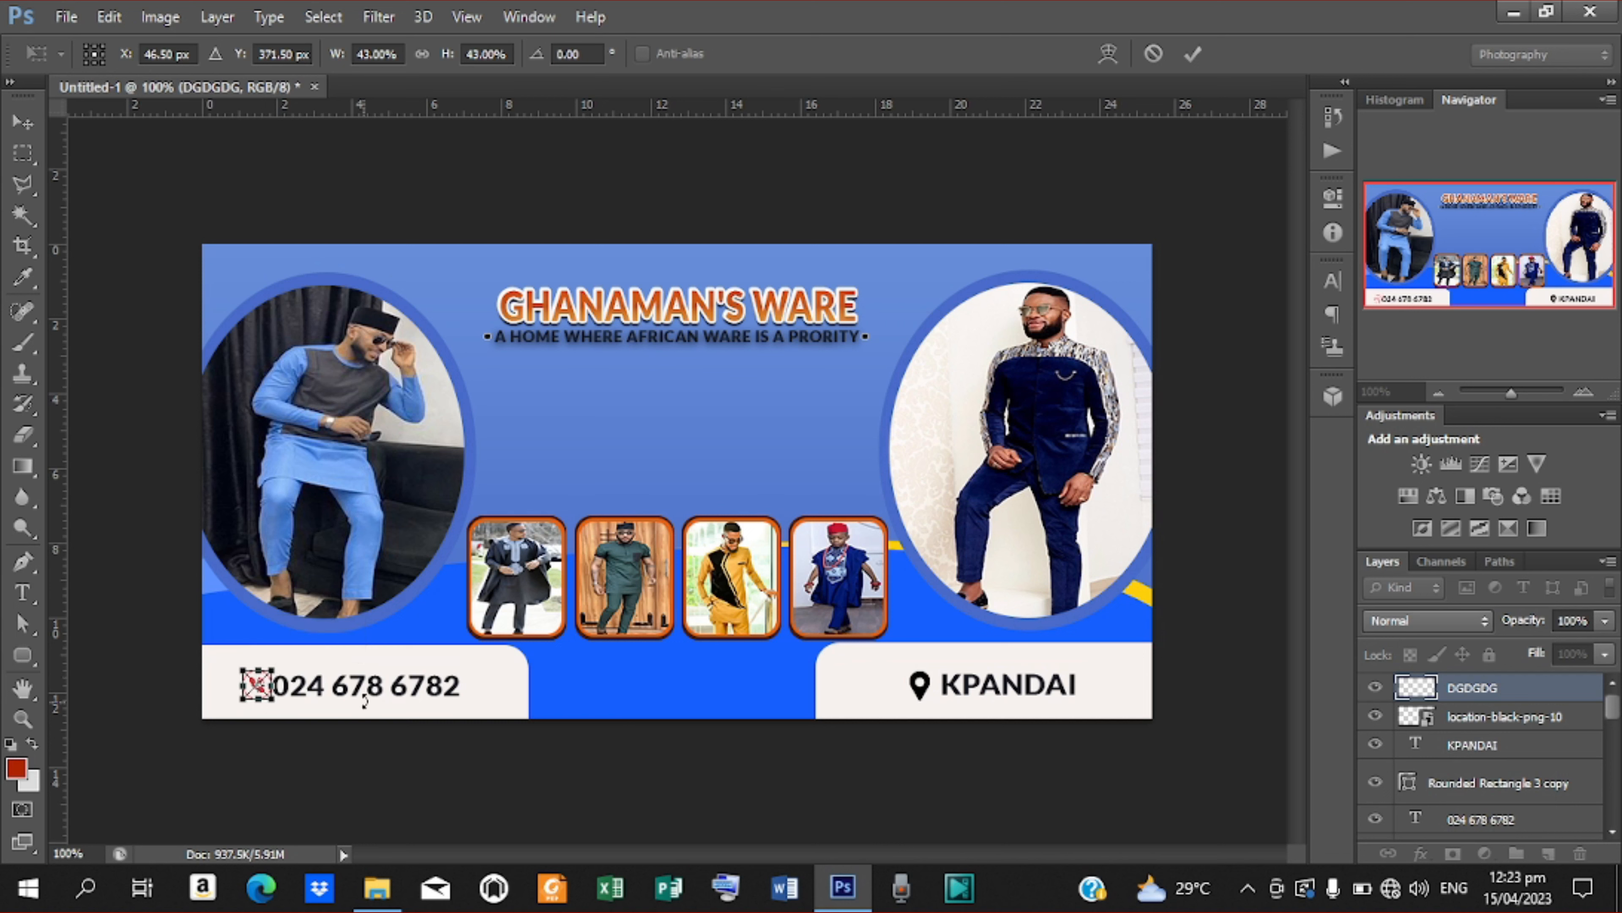
{"action": "left_click", "coordinate": [1184, 51]}
Nudge the telephone number right to leave a small gap after the phone icon
{"action": "left_click", "coordinate": [417, 692]}
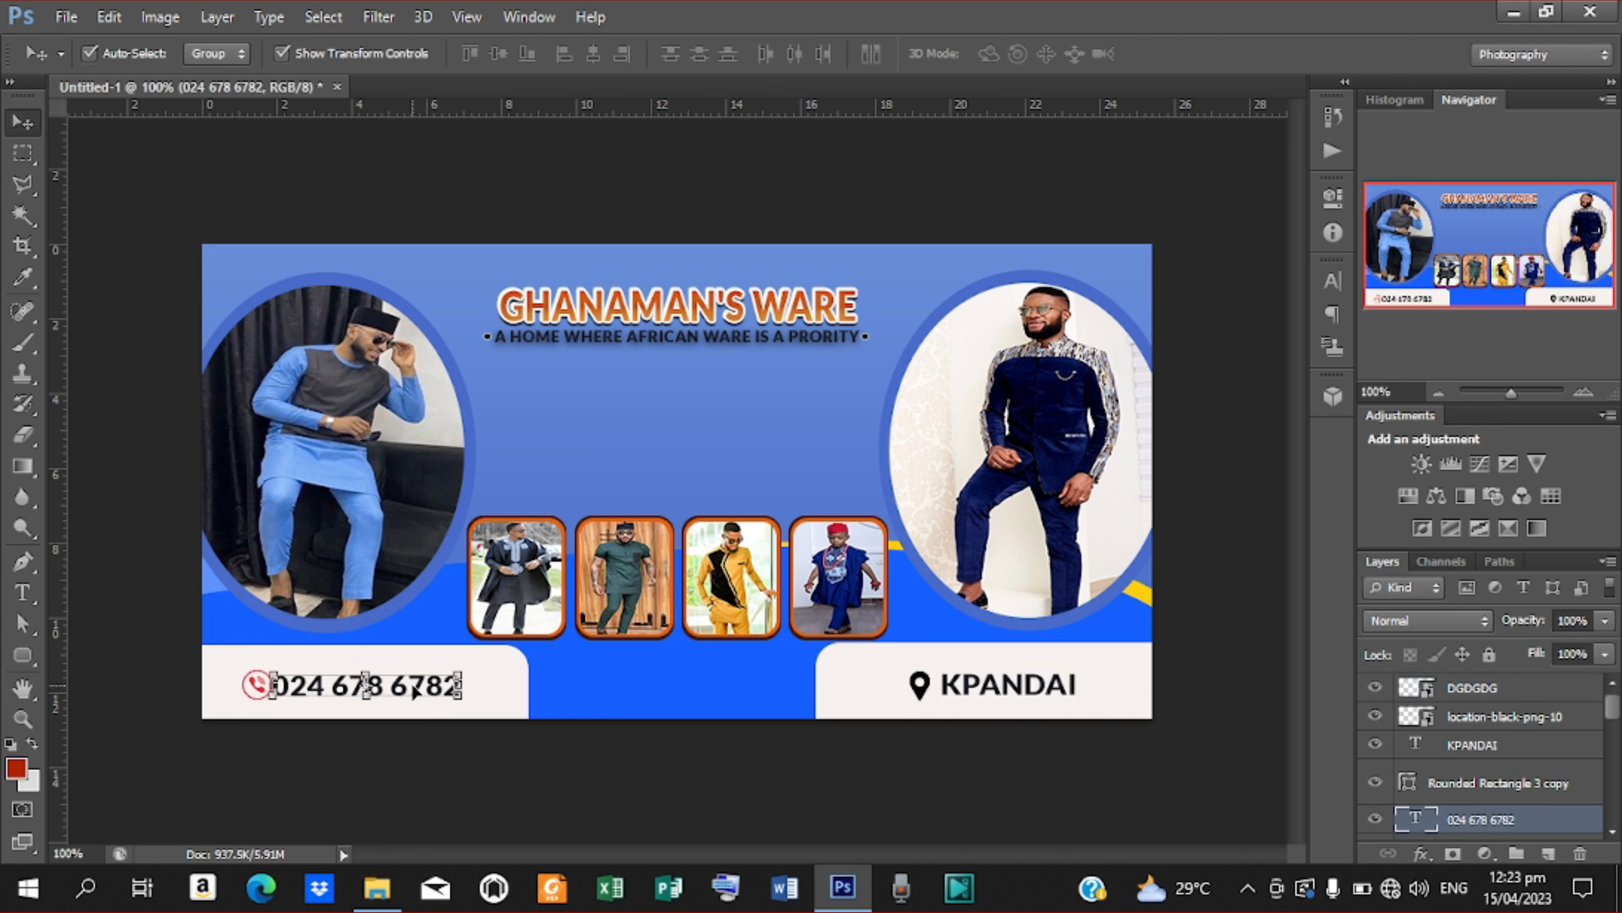
{"action": "key", "text": "Right"}
{"action": "key", "text": "Right"}
{"action": "key", "text": "Right"}
{"action": "key", "text": "Right"}
{"action": "key", "text": "Right"}
{"action": "key", "text": "Right"}
{"action": "key", "text": "Right"}
{"action": "key", "text": "Right"}
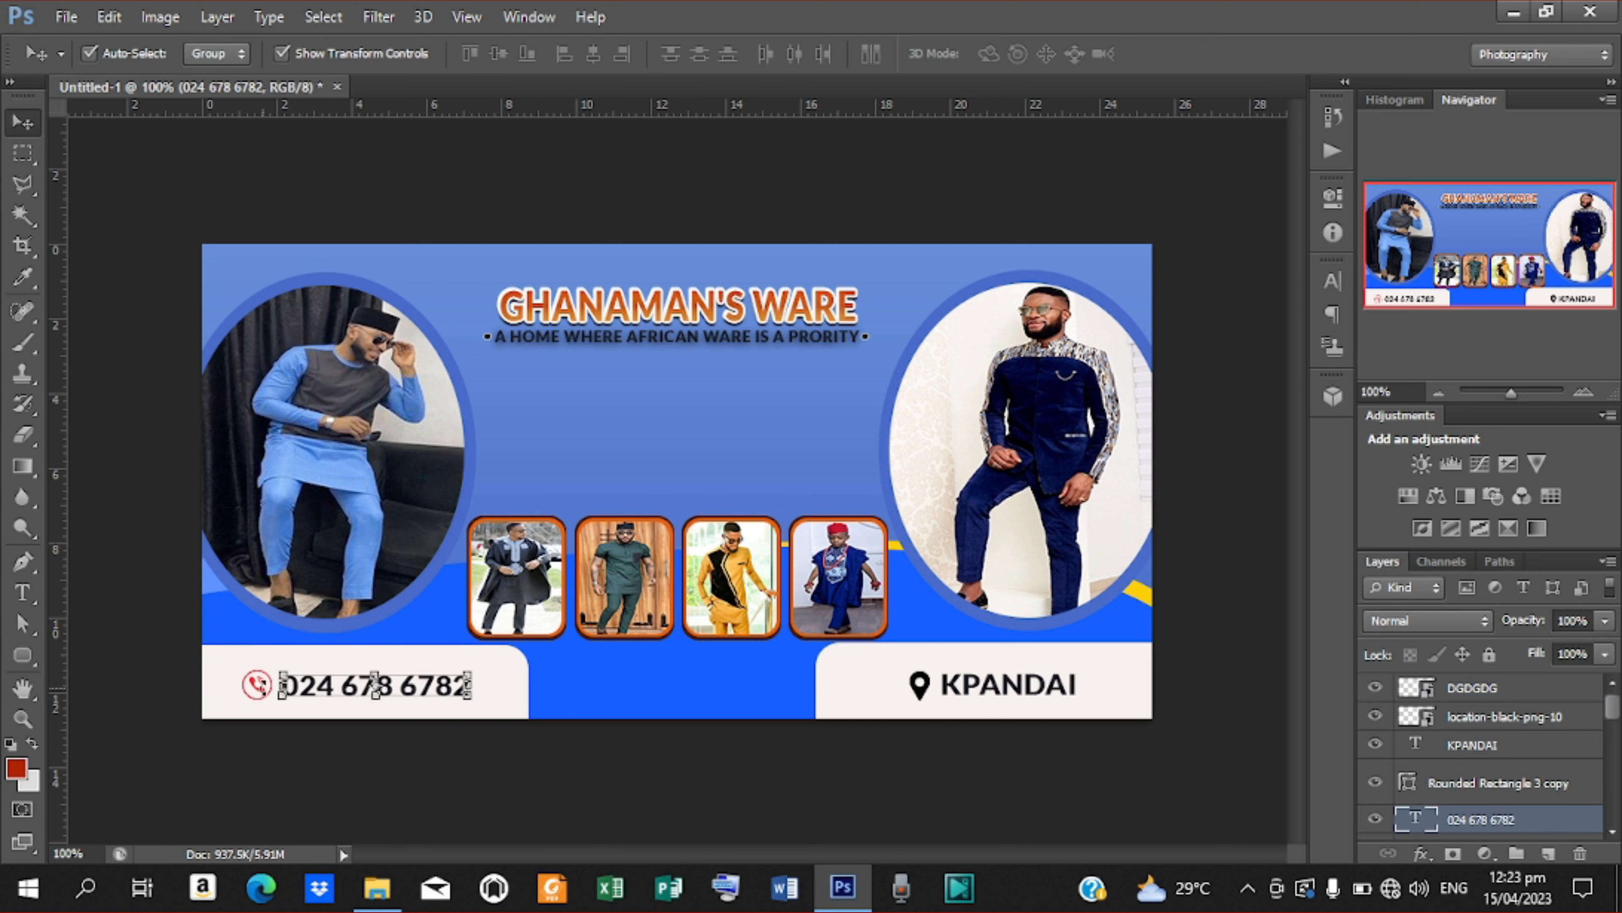
Apply a Color Overlay to the phone icon in near-black 131721, sampled from the left model's cap
{"action": "left_click", "coordinate": [1468, 688]}
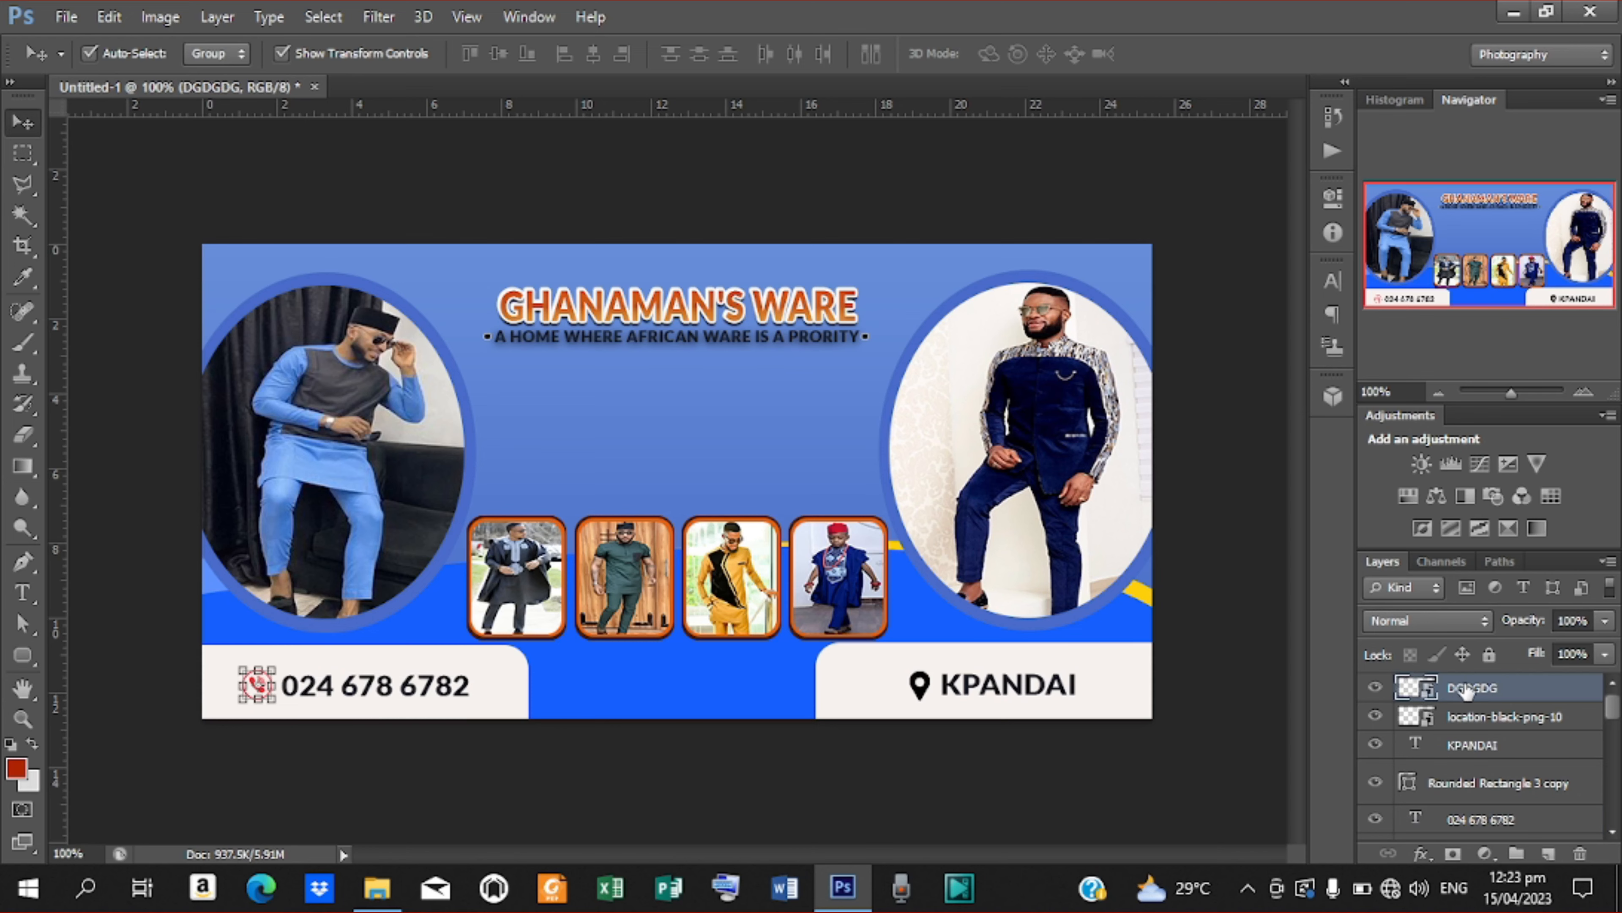
{"action": "right_click", "coordinate": [1468, 689]}
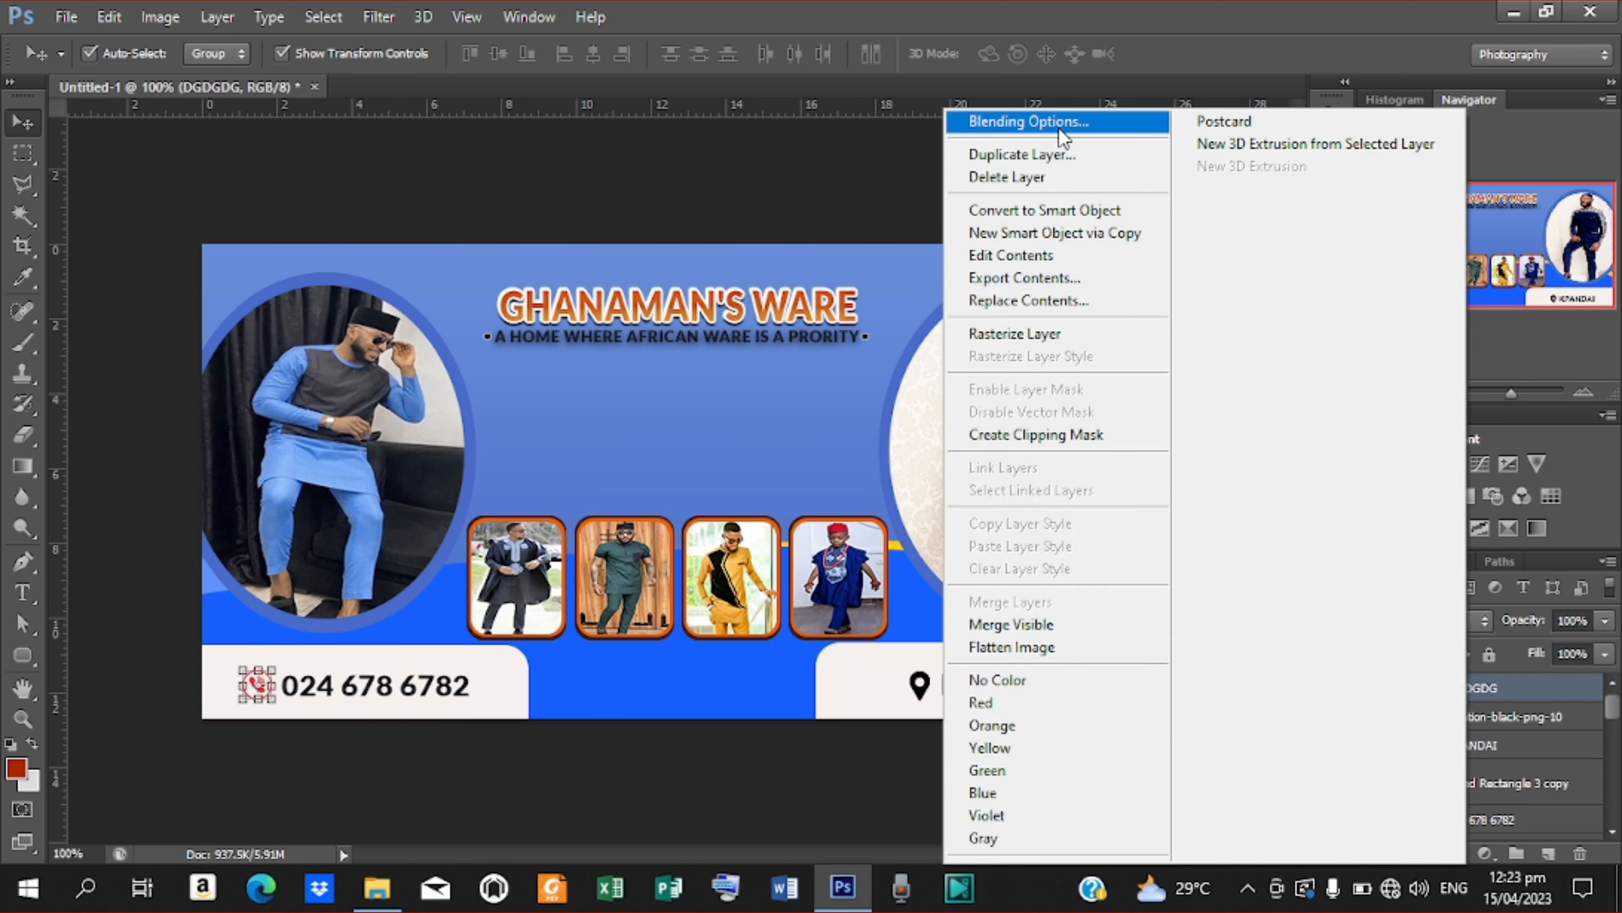
{"action": "left_click", "coordinate": [1059, 129]}
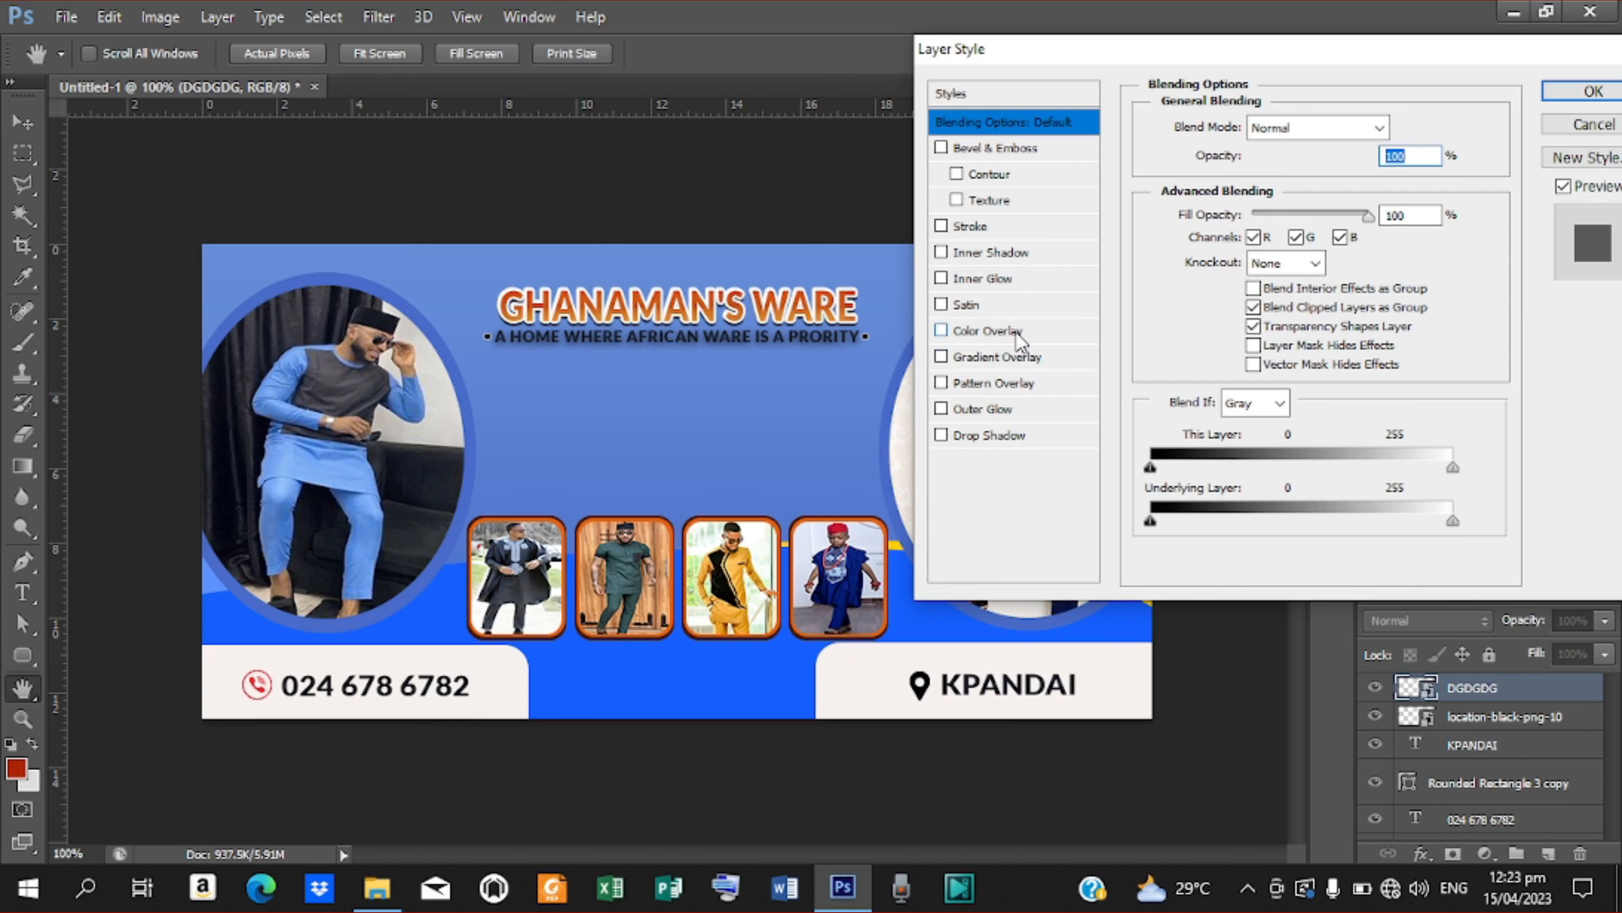
{"action": "left_click", "coordinate": [1021, 334]}
{"action": "left_click", "coordinate": [1400, 128]}
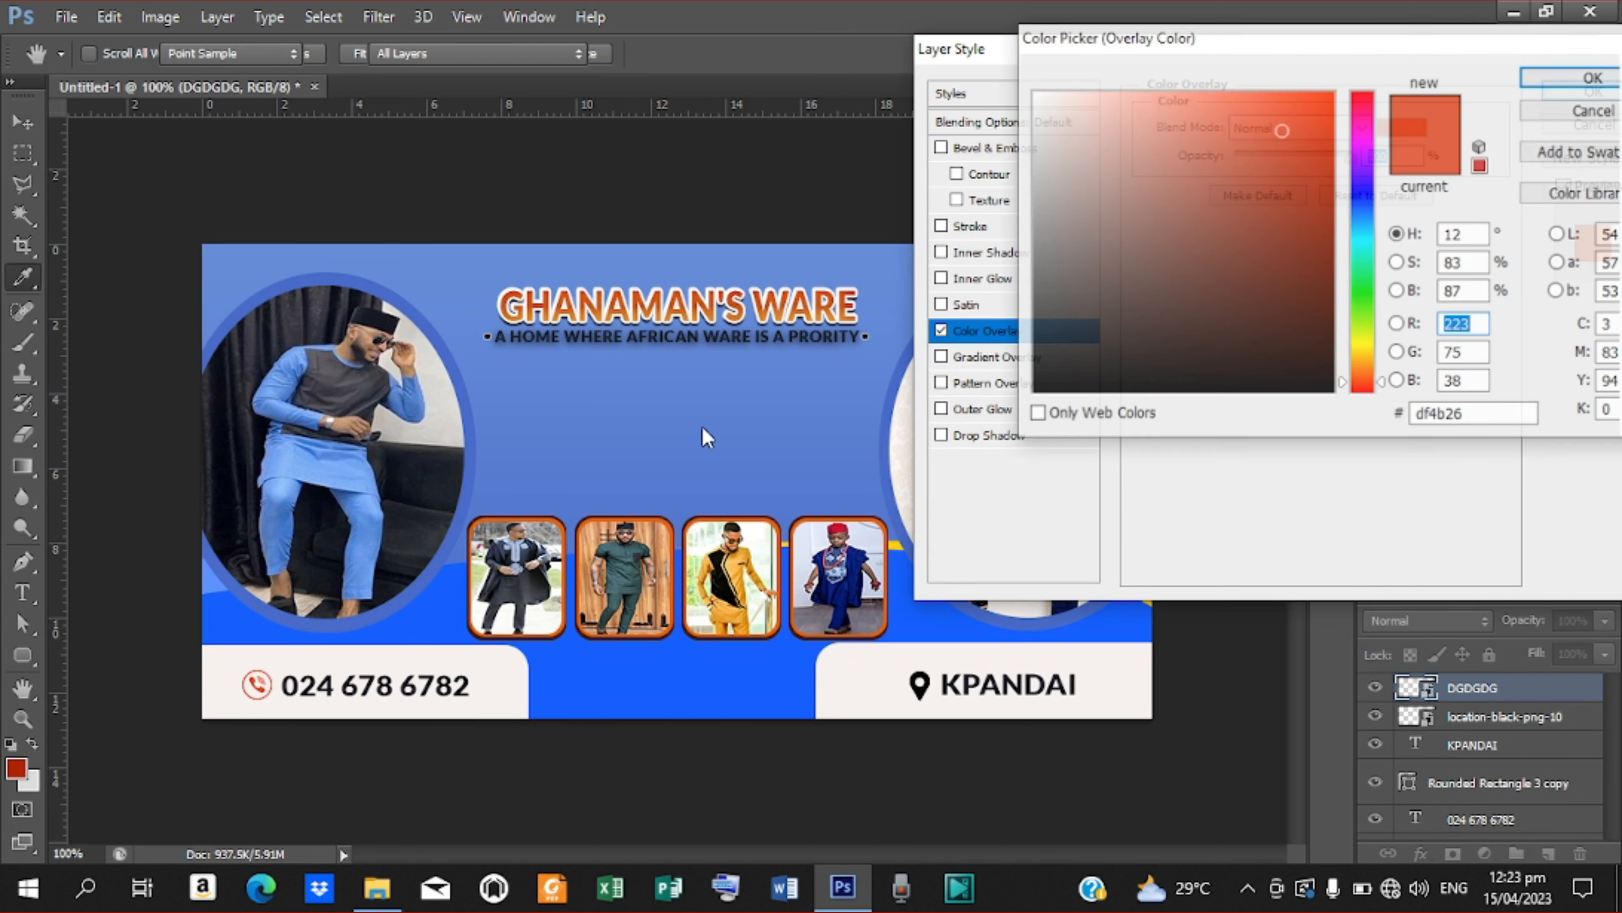
{"action": "left_click", "coordinate": [382, 320]}
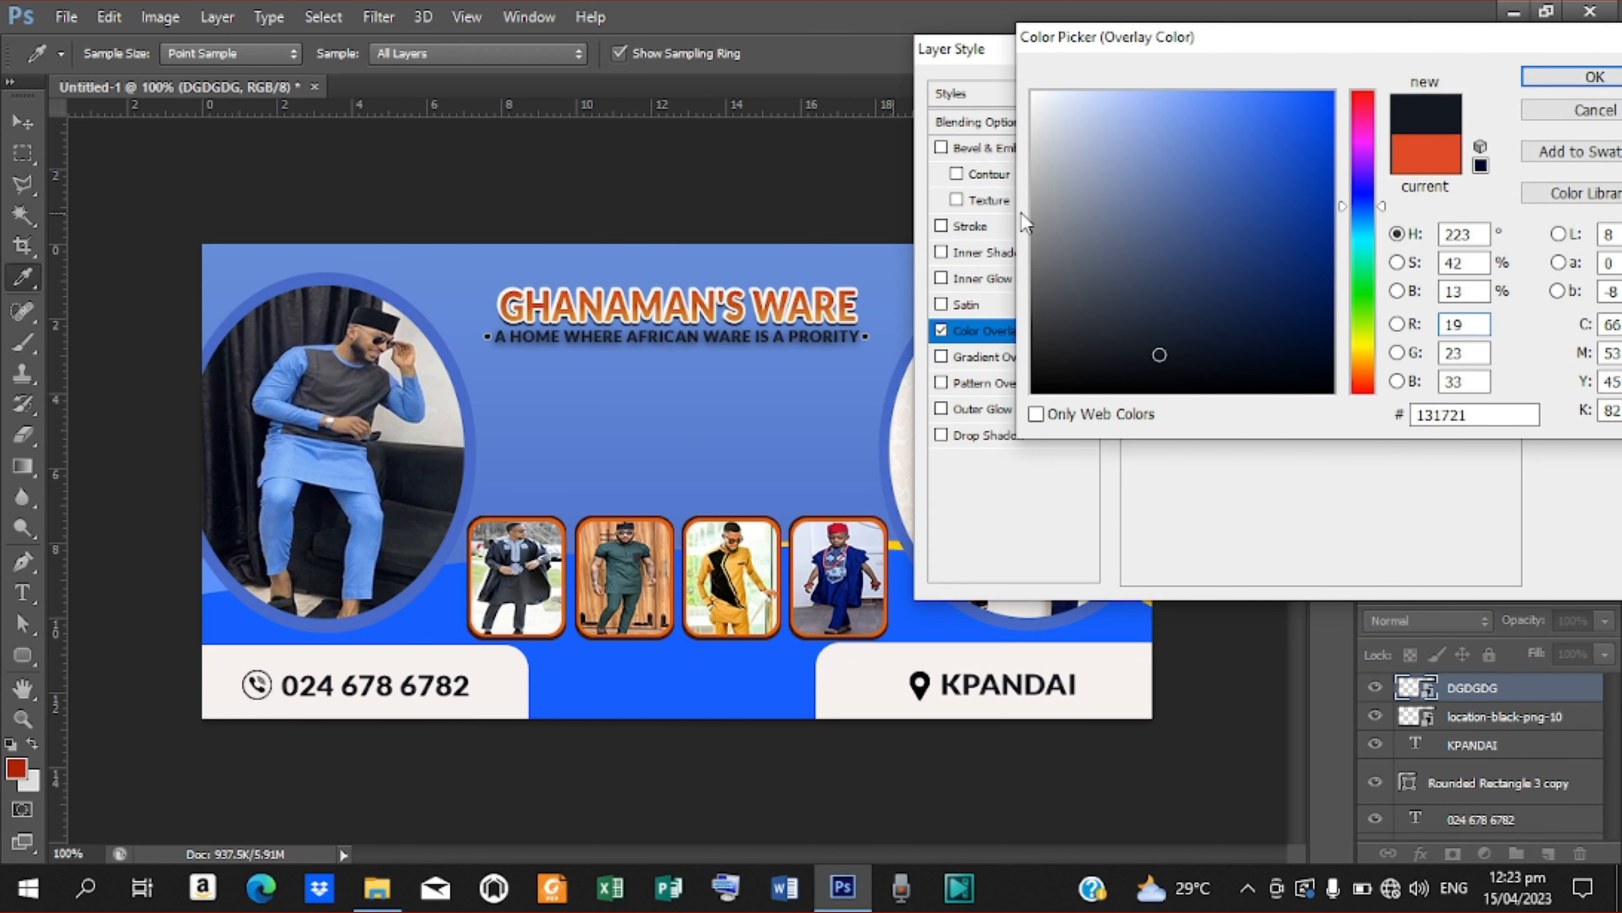
{"action": "left_click", "coordinate": [1560, 78]}
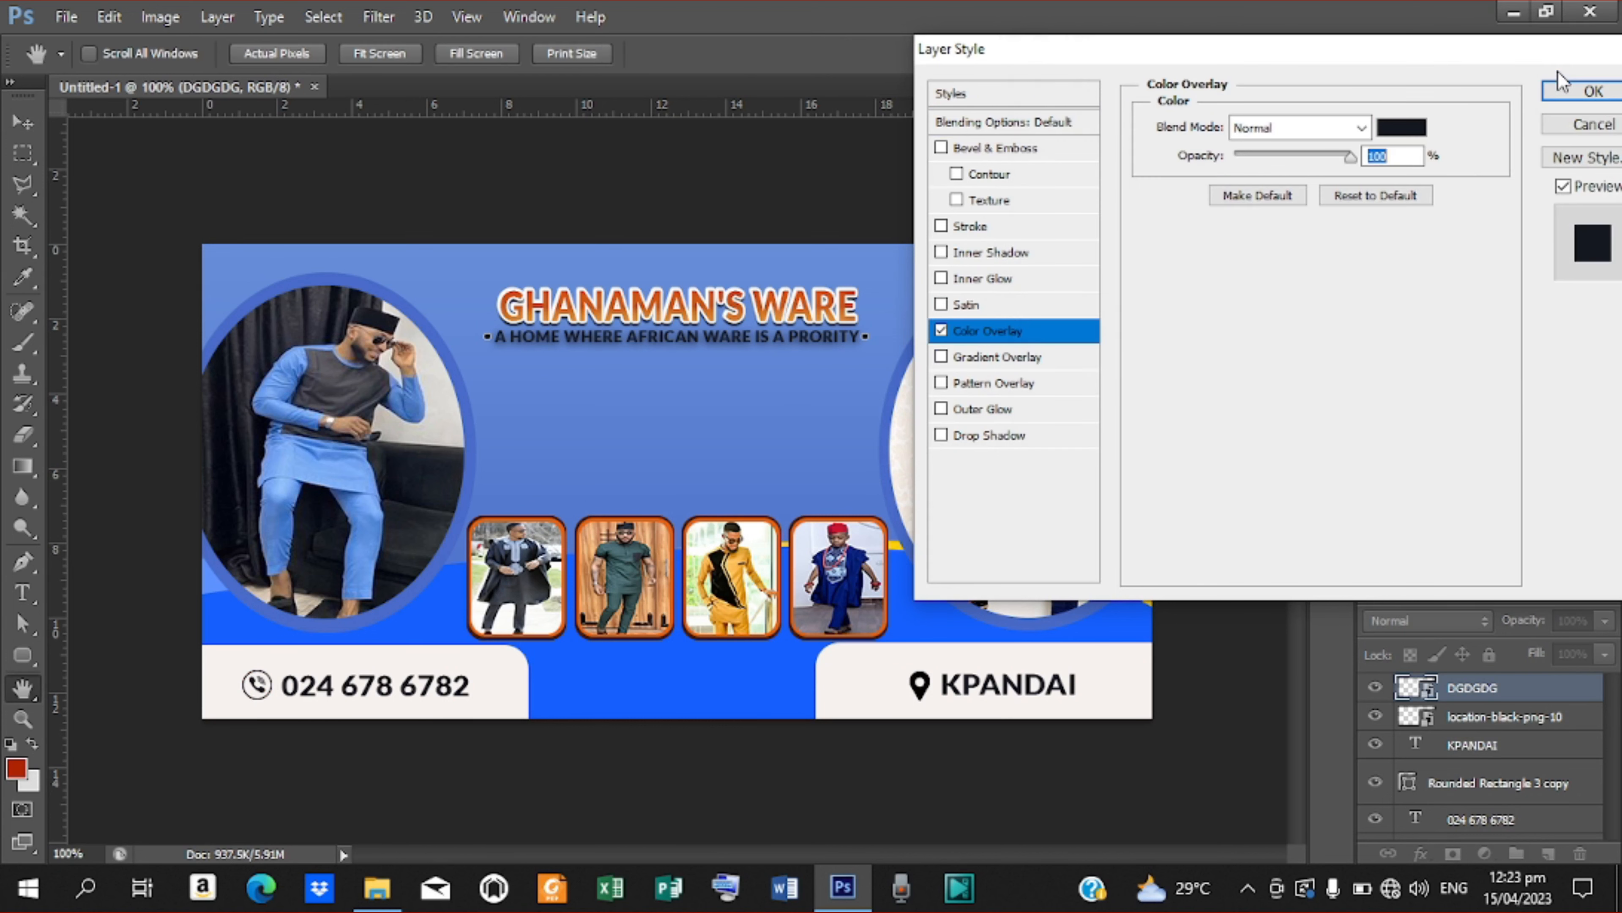
{"action": "left_click", "coordinate": [1591, 91]}
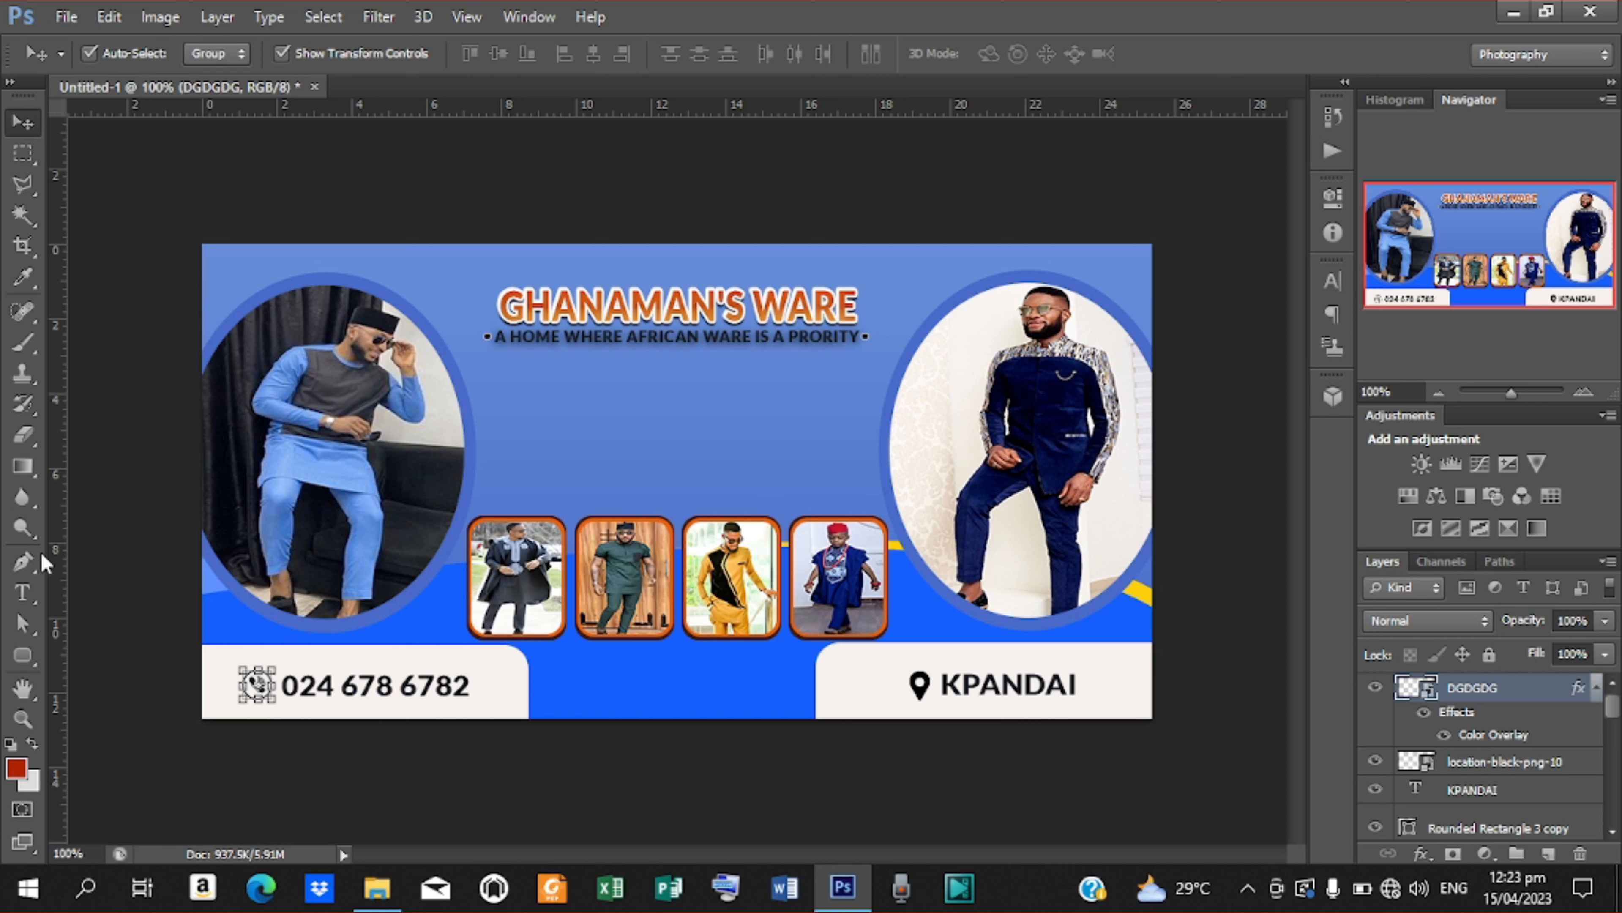
Draw a 6 px circle with the Ellipse tool below the slogan's left end and fill it light grey
{"action": "left_click", "coordinate": [31, 662]}
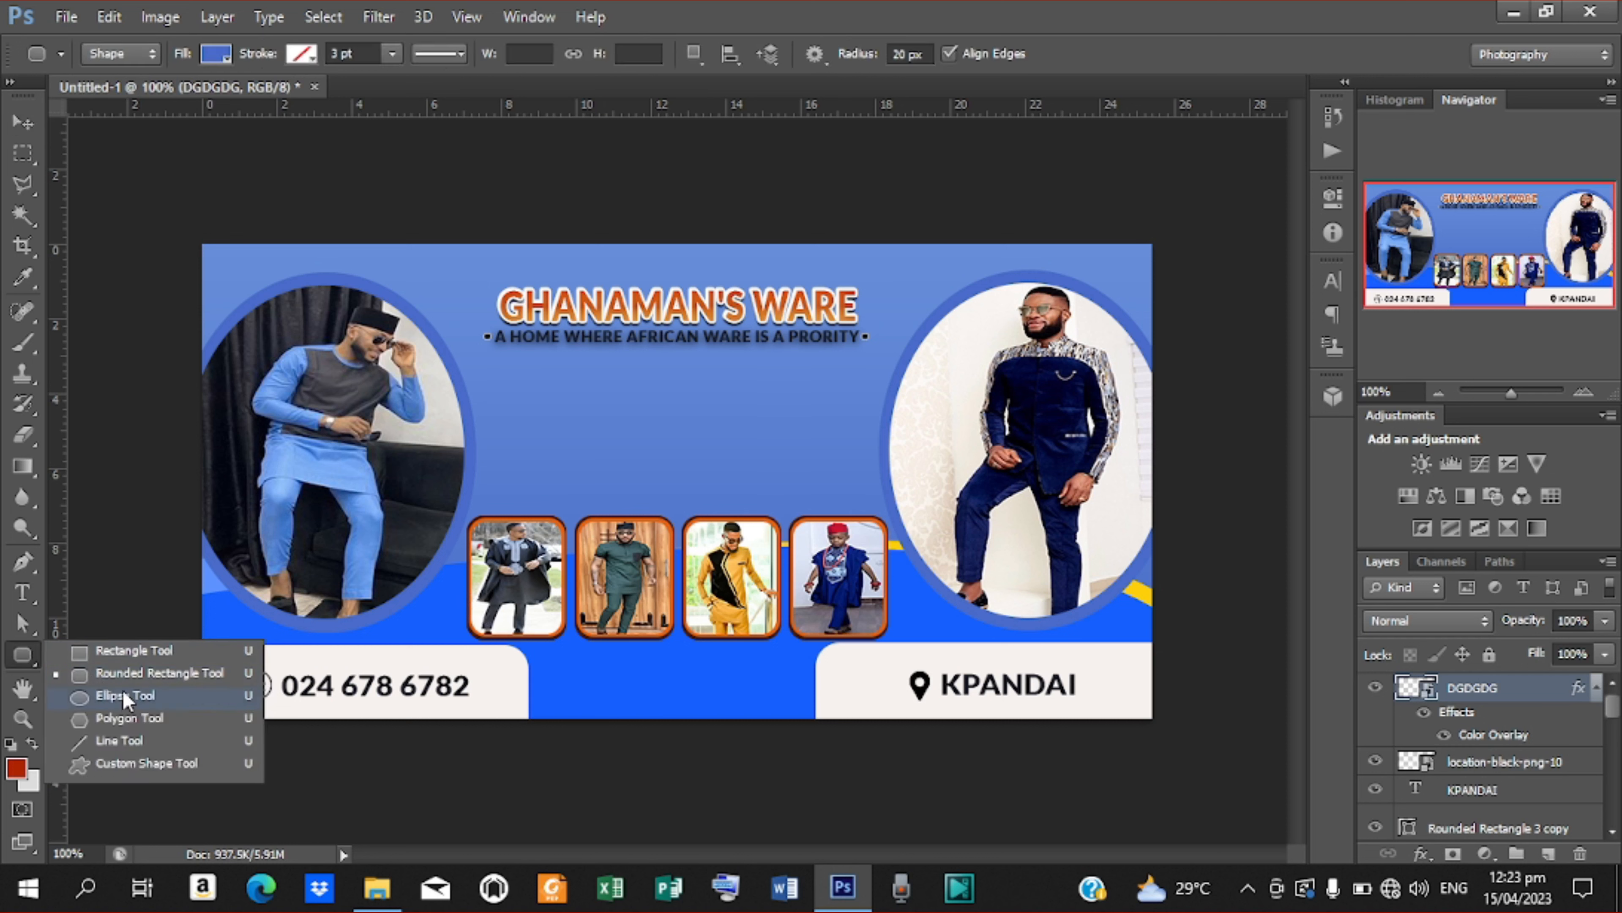
{"action": "left_click", "coordinate": [128, 697]}
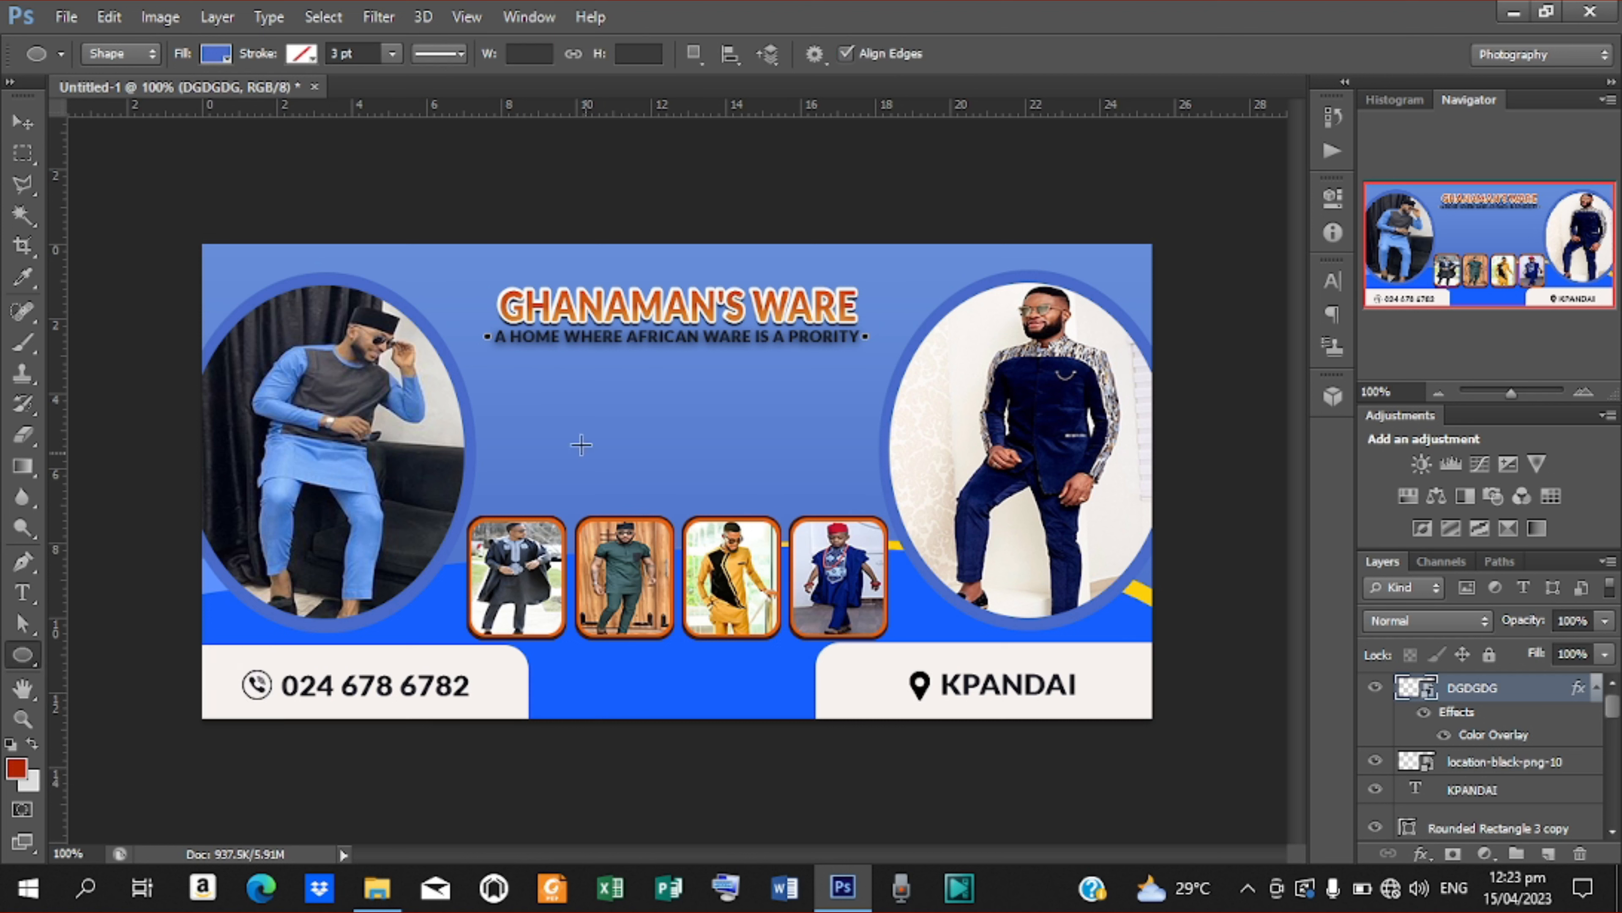
{"action": "left_click_drag", "start_coordinate": [505, 378], "coordinate": [514, 387]}
{"action": "left_click_drag", "start_coordinate": [514, 386], "coordinate": [514, 386]}
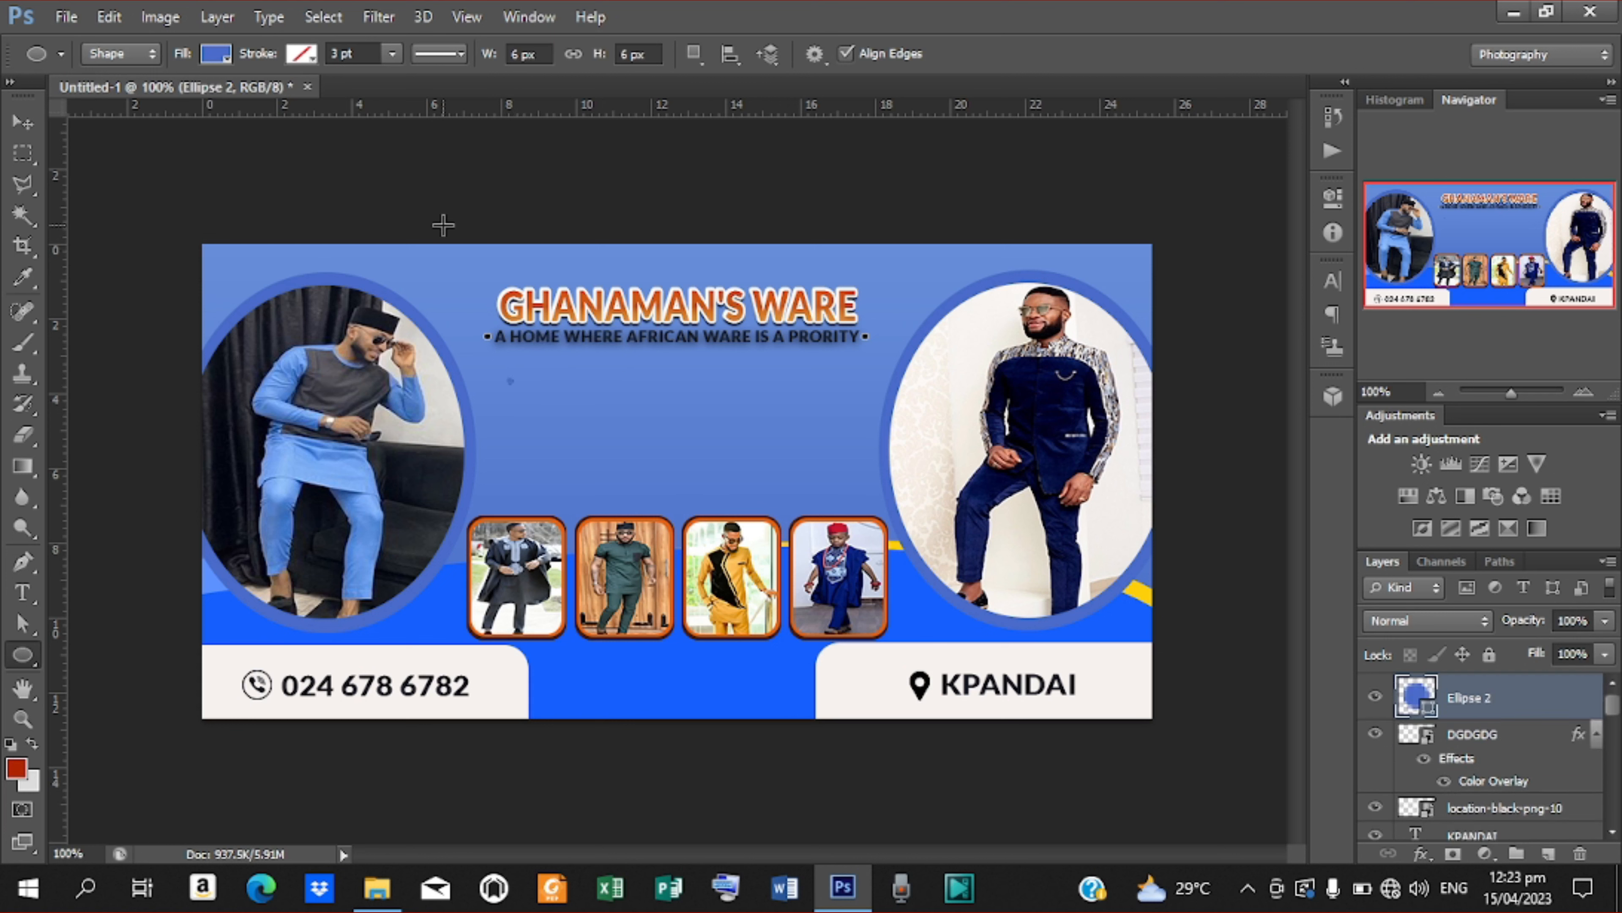
{"action": "left_click", "coordinate": [229, 59]}
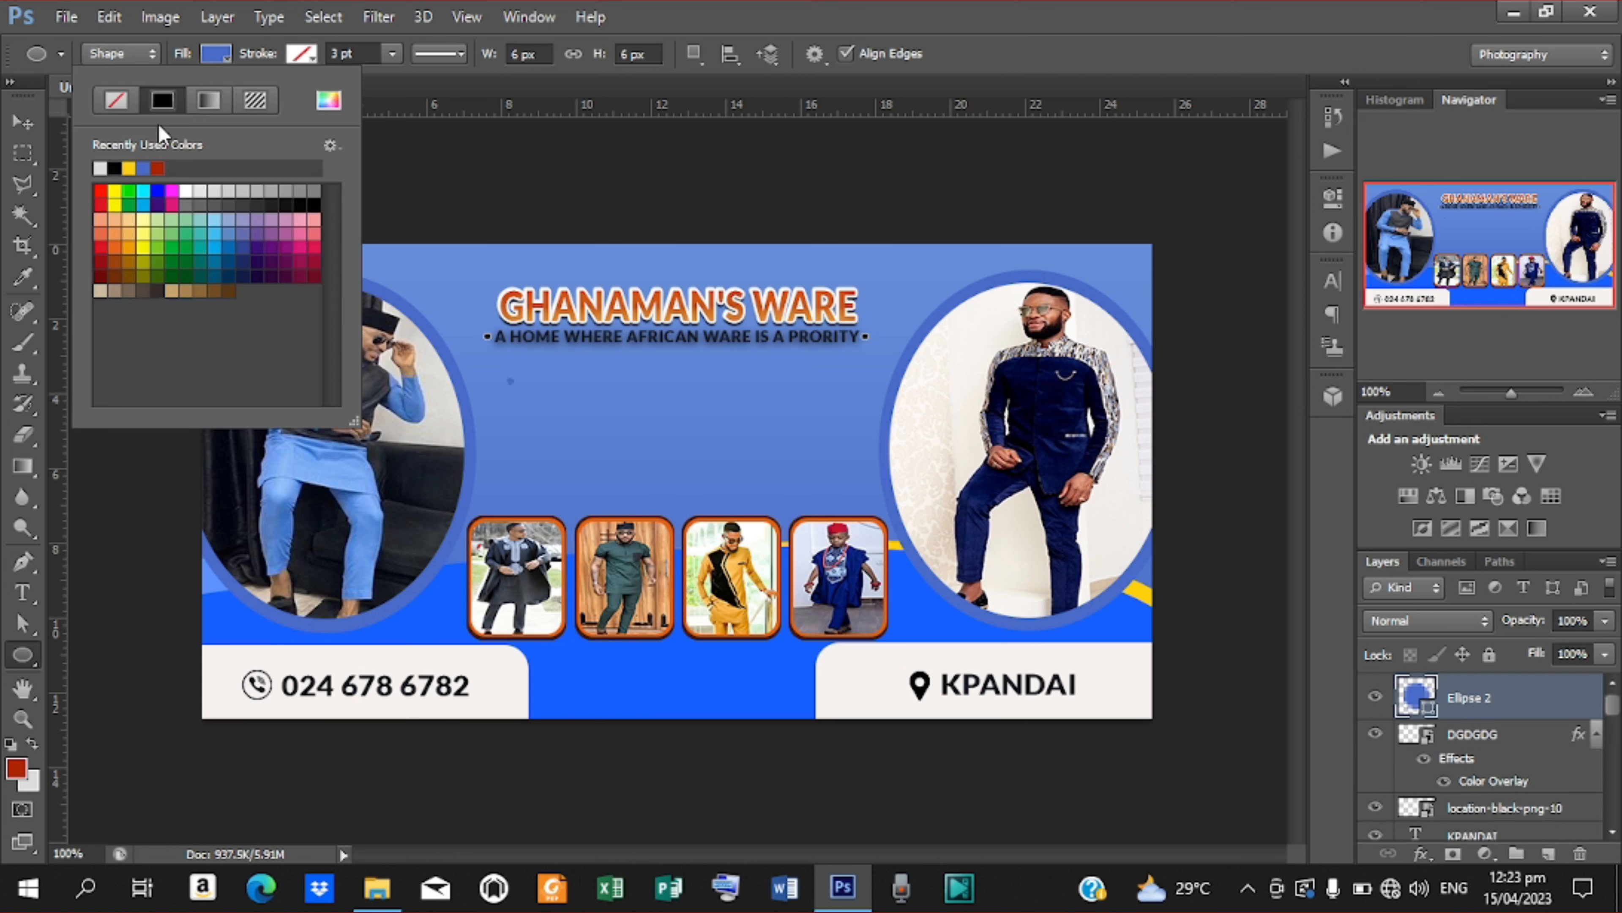
{"action": "left_click", "coordinate": [100, 168]}
Hide the transform controls and duplicate the dot downward repeatedly to form an evenly spaced vertical column of six dots
{"action": "left_click", "coordinate": [21, 122]}
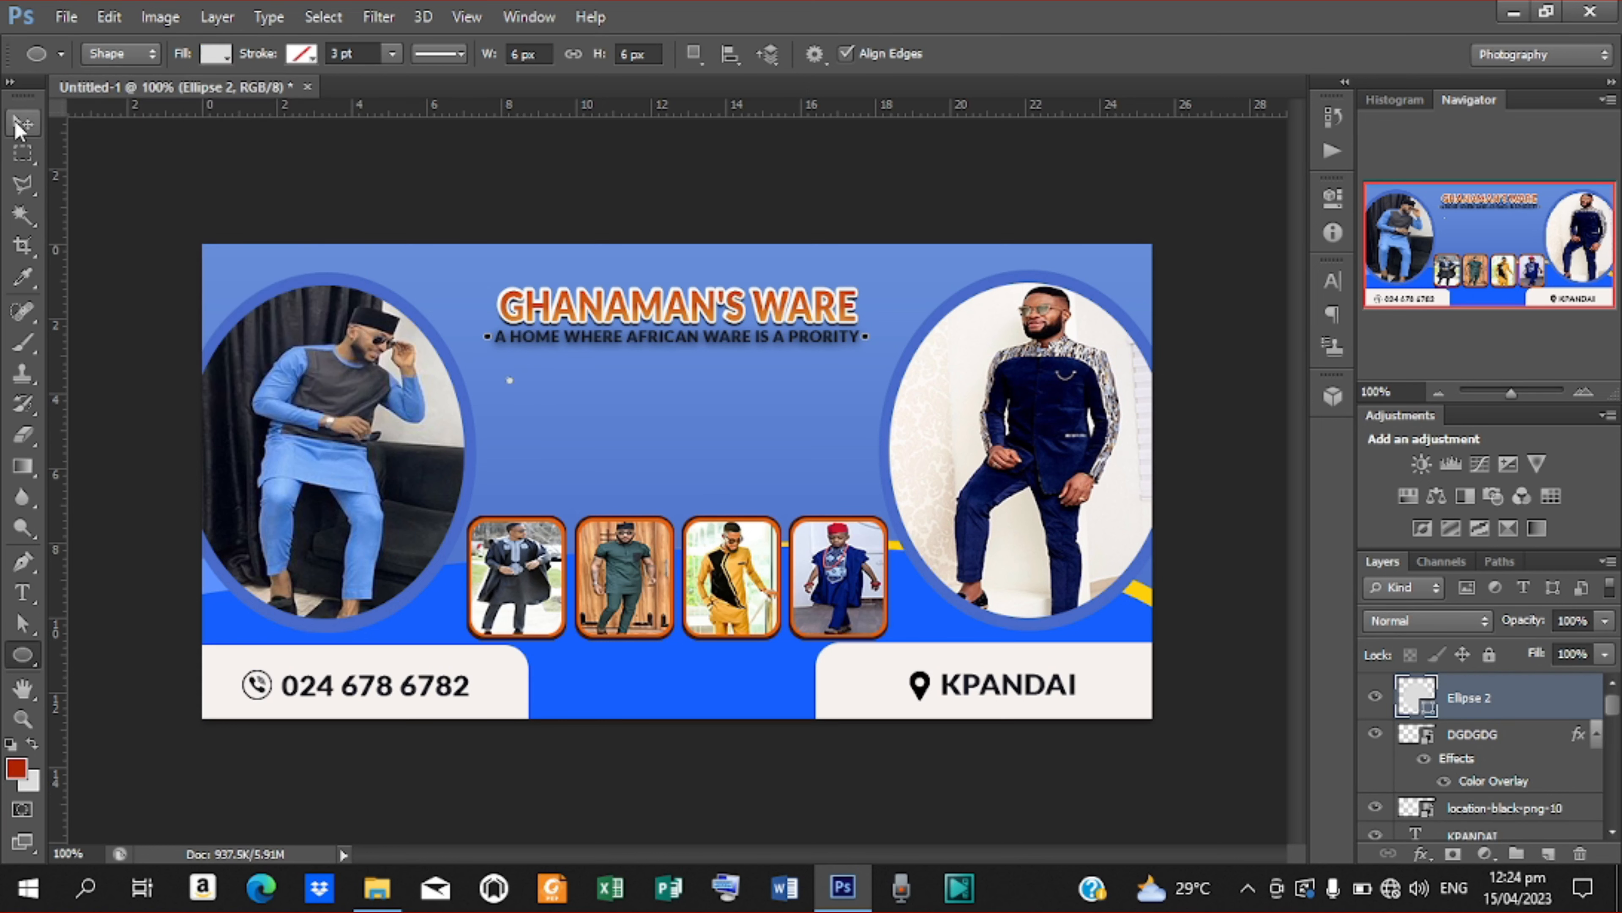
{"action": "left_click", "coordinate": [281, 54]}
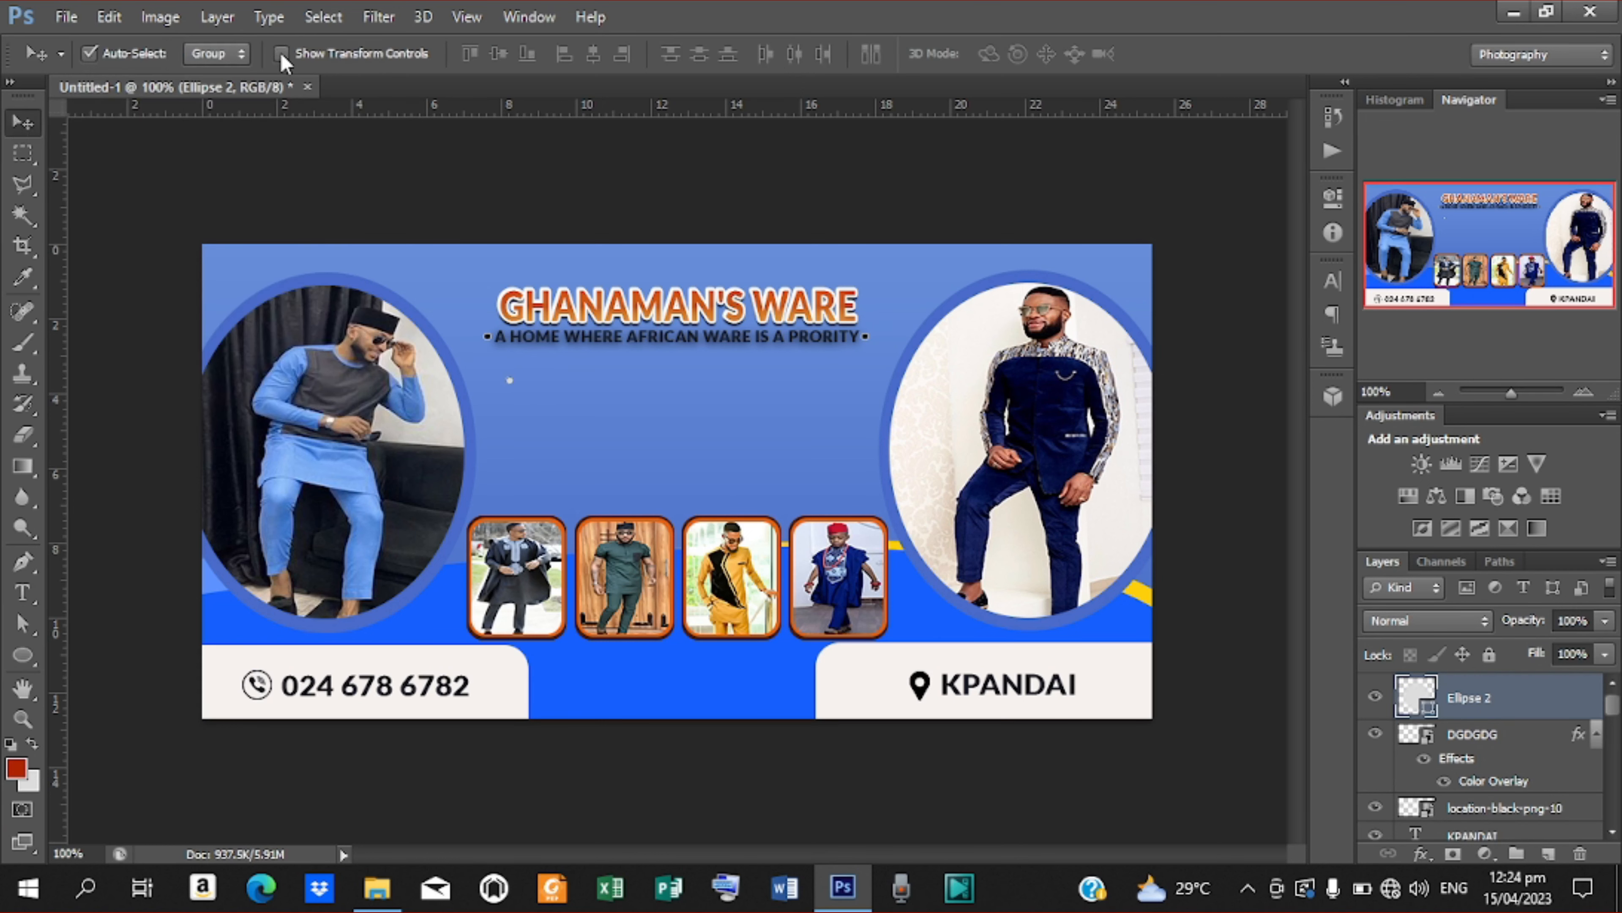
{"action": "key", "text": "ctrl+j"}
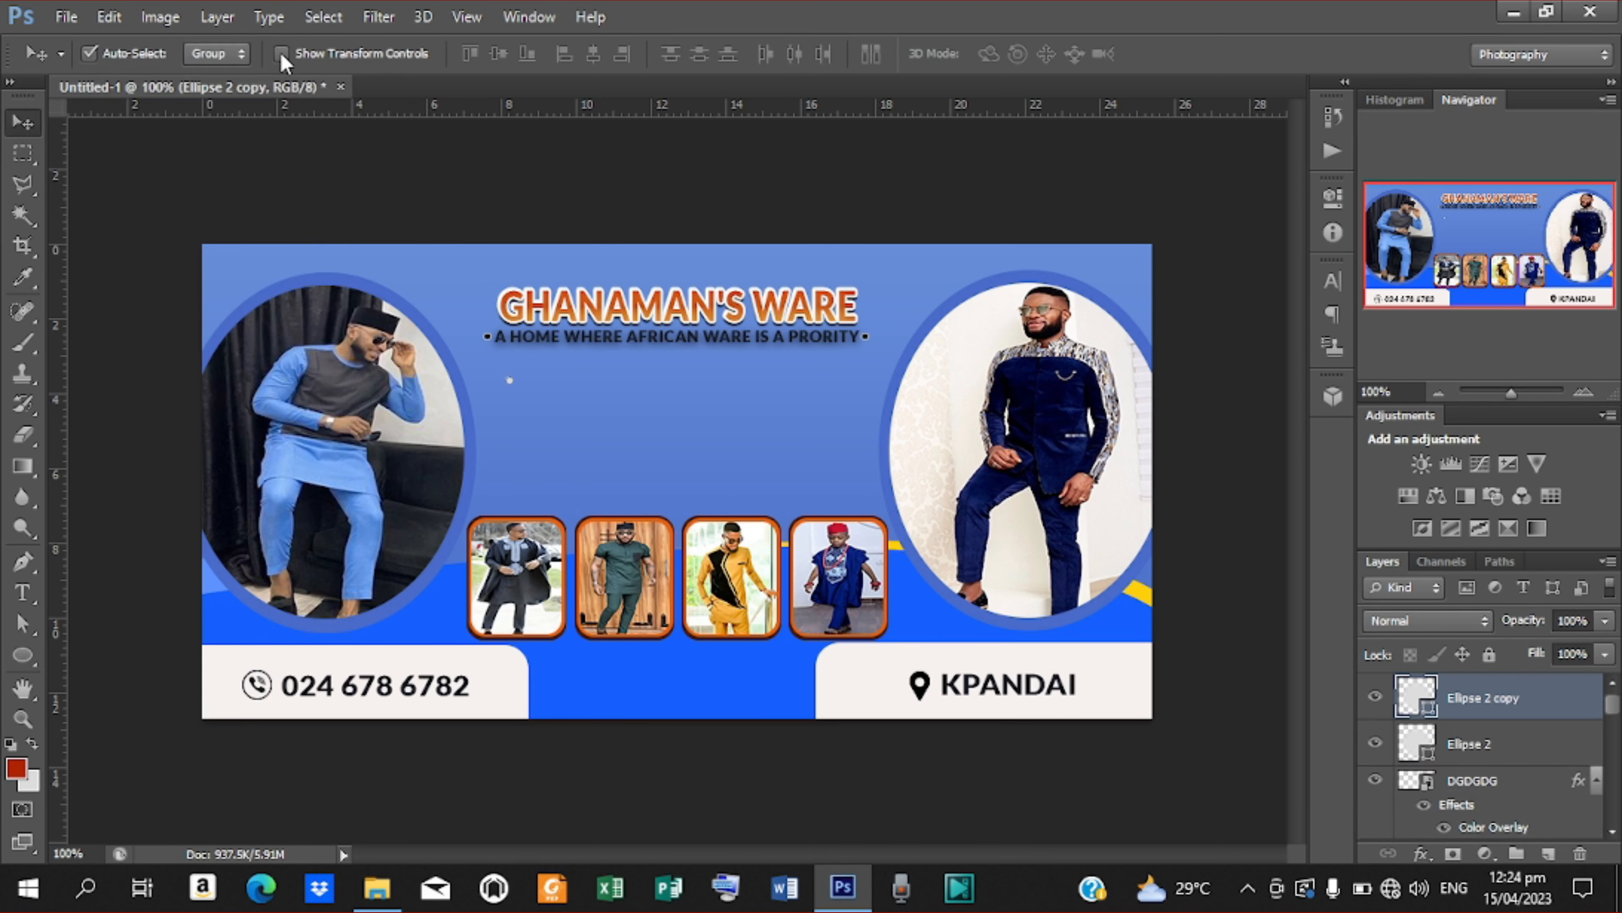
{"action": "key", "text": "shift+Down"}
{"action": "key", "text": "ctrl+j"}
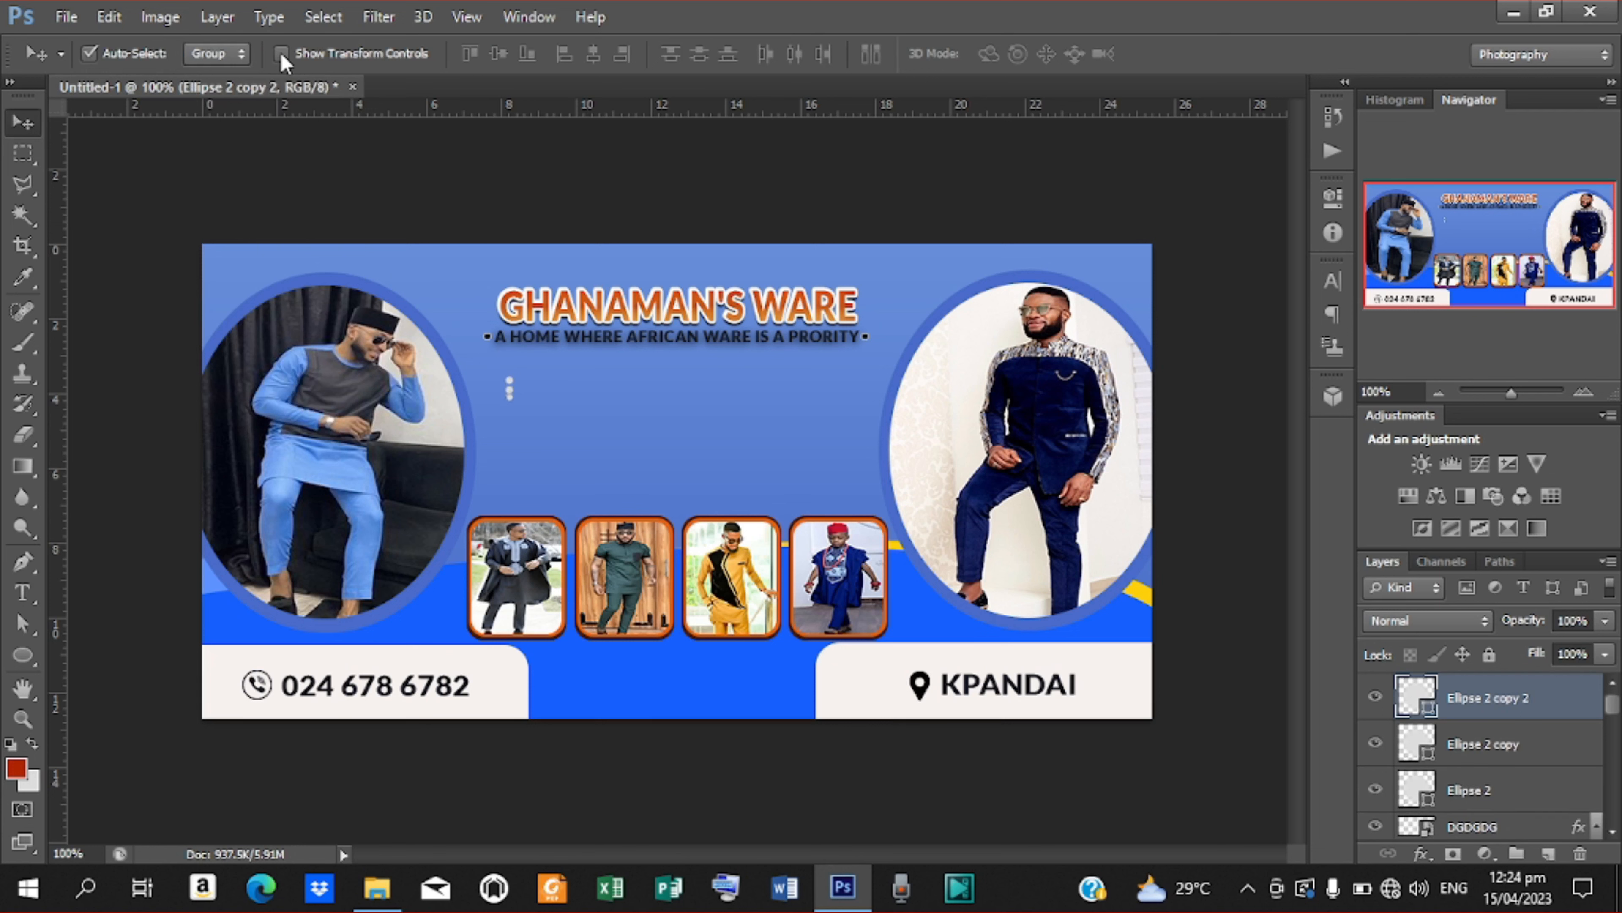
{"action": "key", "text": "shift+Down"}
{"action": "key", "text": "ctrl+j"}
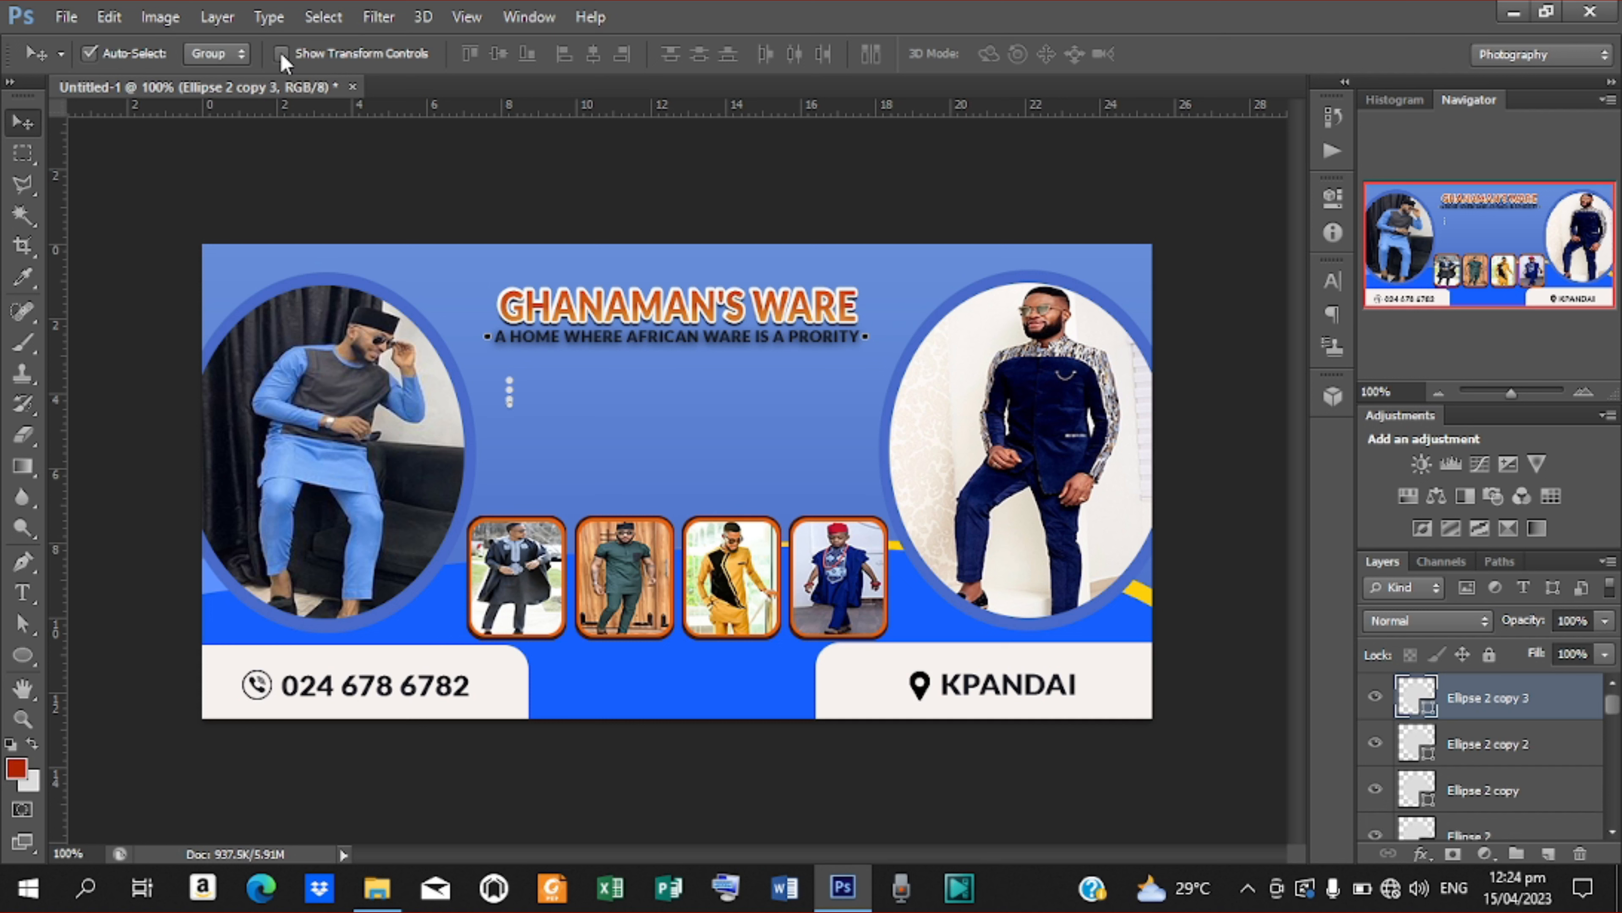
{"action": "key", "text": "ctrl+j"}
{"action": "key", "text": "Down"}
{"action": "key", "text": "Down"}
{"action": "key", "text": "Down"}
{"action": "key", "text": "Down"}
{"action": "key", "text": "Down"}
{"action": "key", "text": "Down"}
{"action": "key", "text": "Down"}
{"action": "key", "text": "Down"}
{"action": "key", "text": "Down"}
{"action": "key", "text": "Down"}
Select all six dot layers and duplicate them to the right to form a second column
{"action": "scroll", "coordinate": [1615, 726], "scroll_direction": "down", "scroll_amount": 2}
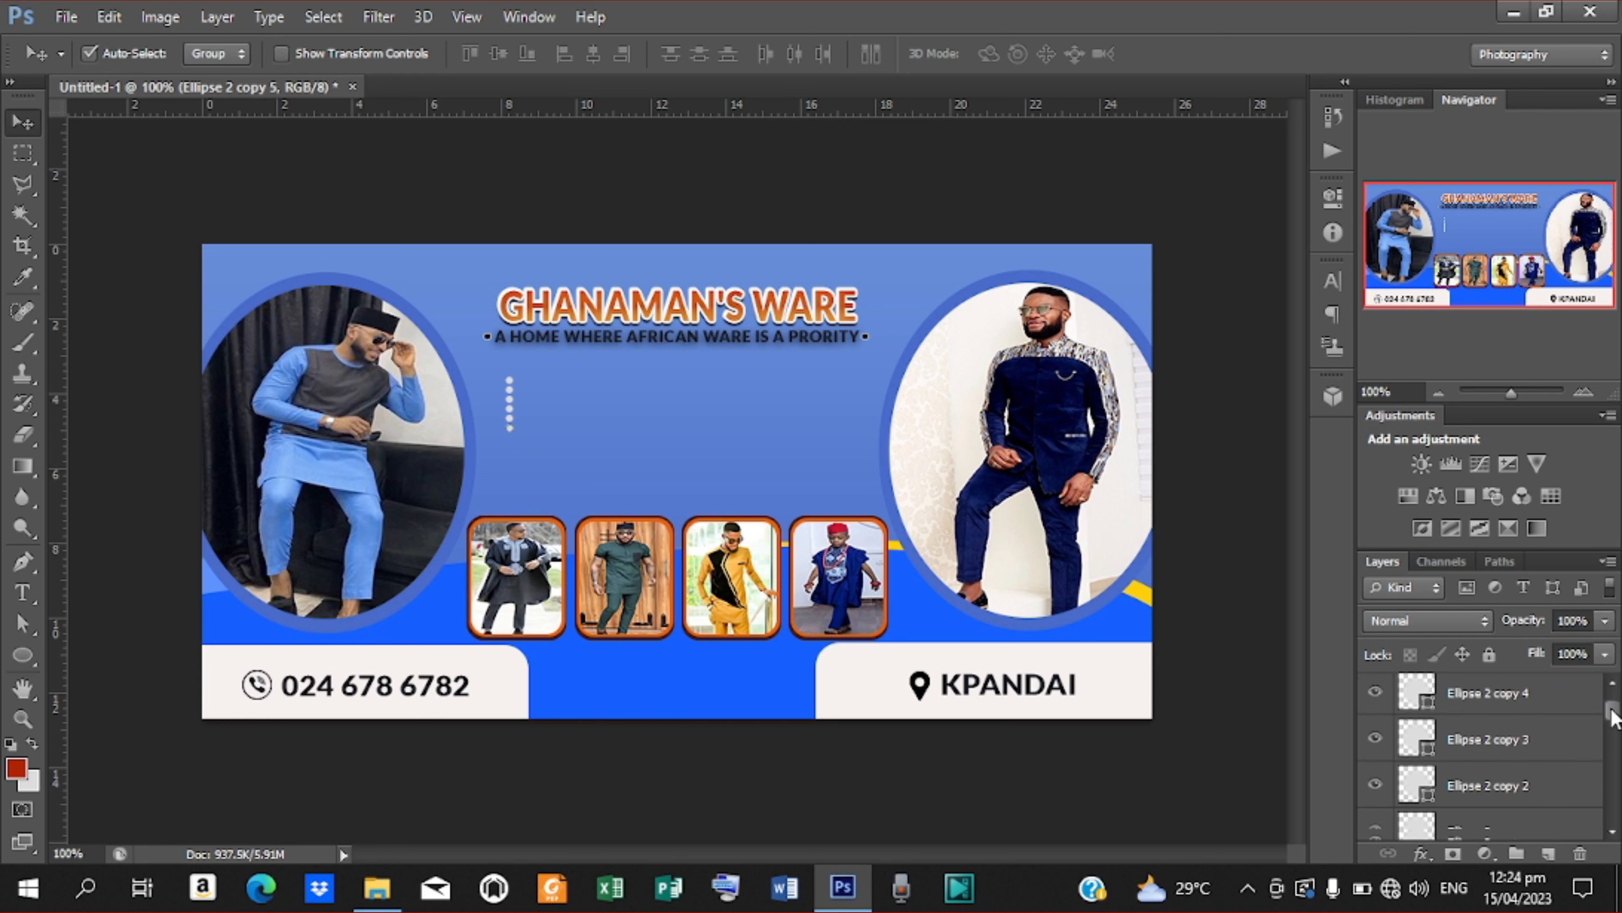
{"action": "scroll", "coordinate": [1615, 726], "scroll_direction": "down", "scroll_amount": 2}
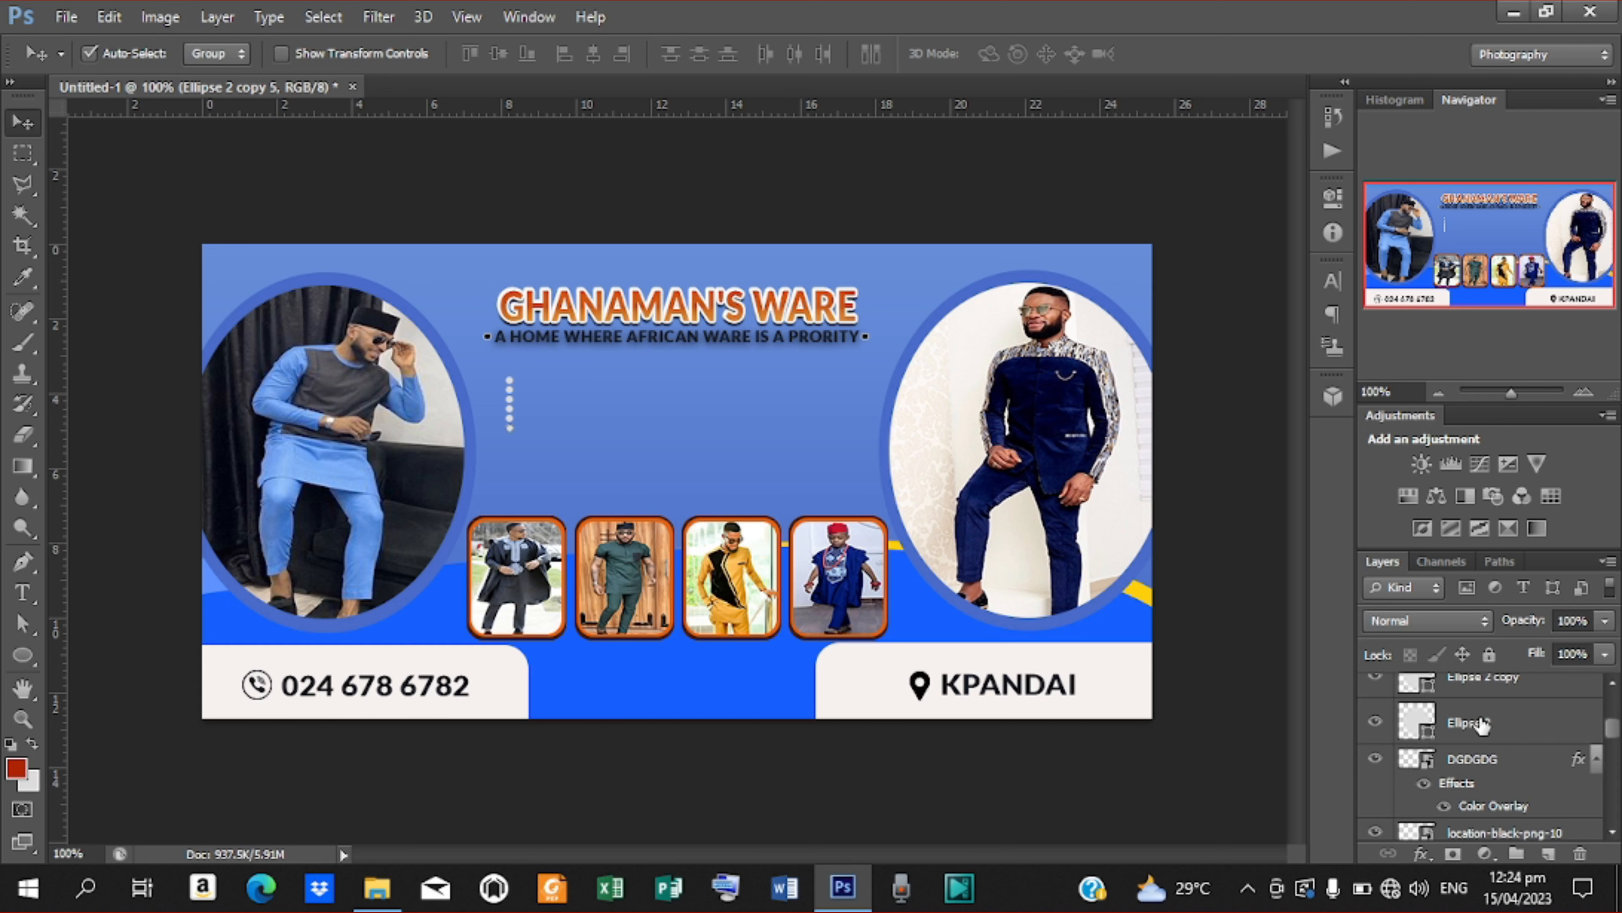
{"action": "left_click", "coordinate": [1481, 725], "text": "shift"}
{"action": "scroll", "coordinate": [1482, 725], "scroll_direction": "up", "scroll_amount": 5}
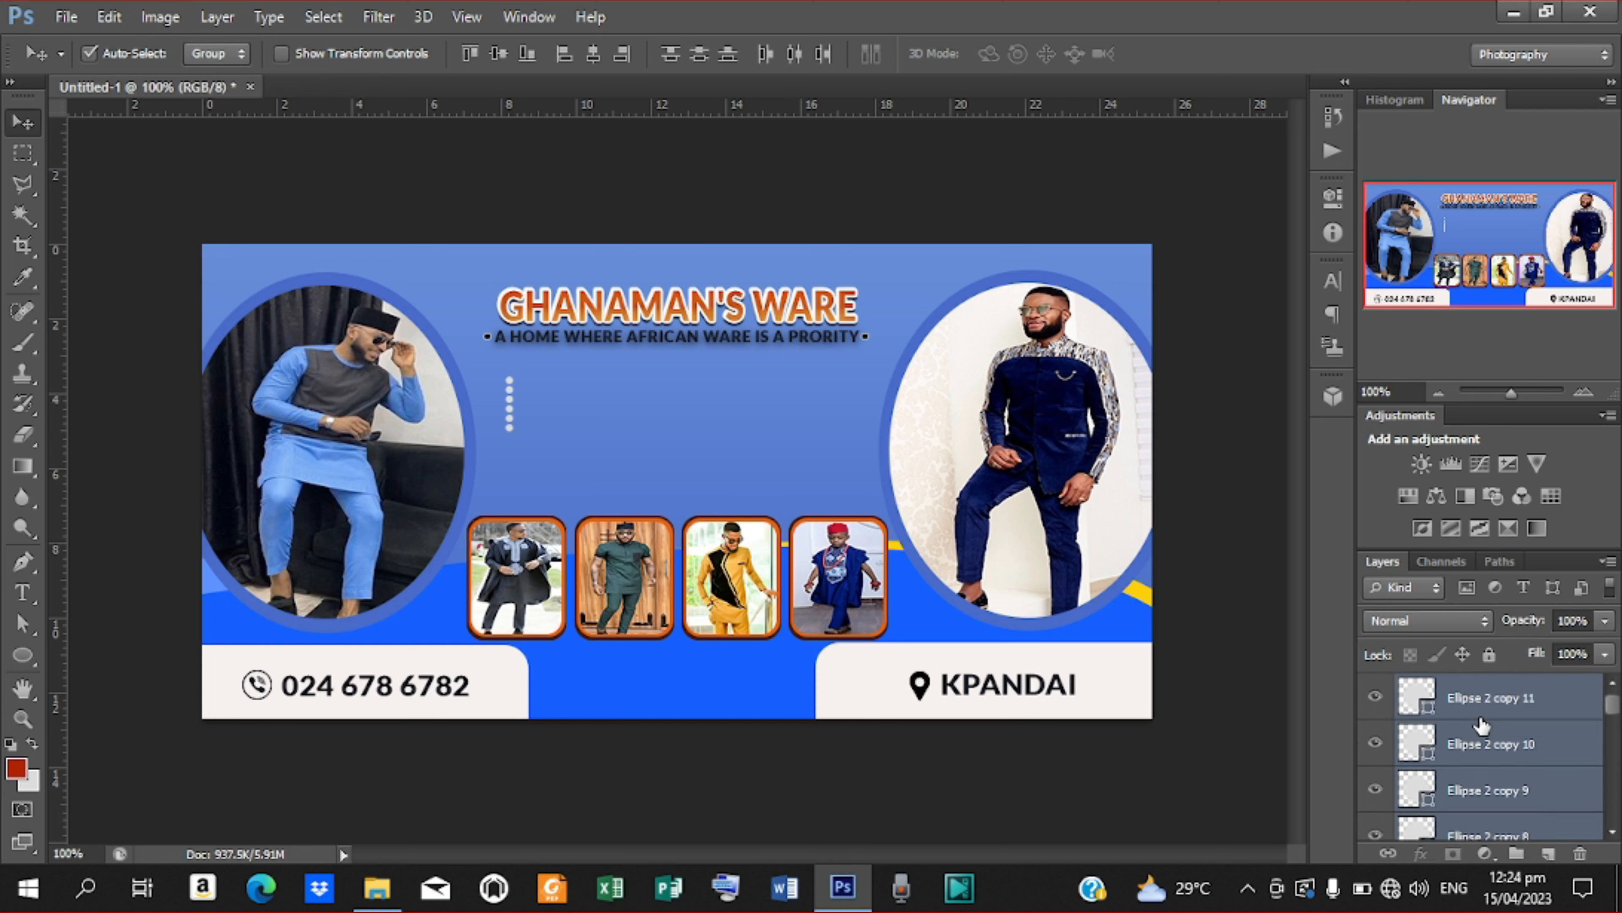
{"action": "key", "text": "Right"}
{"action": "key", "text": "Right"}
{"action": "key", "text": "Right"}
{"action": "key", "text": "Right"}
{"action": "key", "text": "Right"}
{"action": "key", "text": "Right"}
{"action": "key", "text": "Right"}
{"action": "key", "text": "Right"}
Duplicate the selected column of six dots and nudge the copy to the right to form a third column
{"action": "key", "text": "j"}
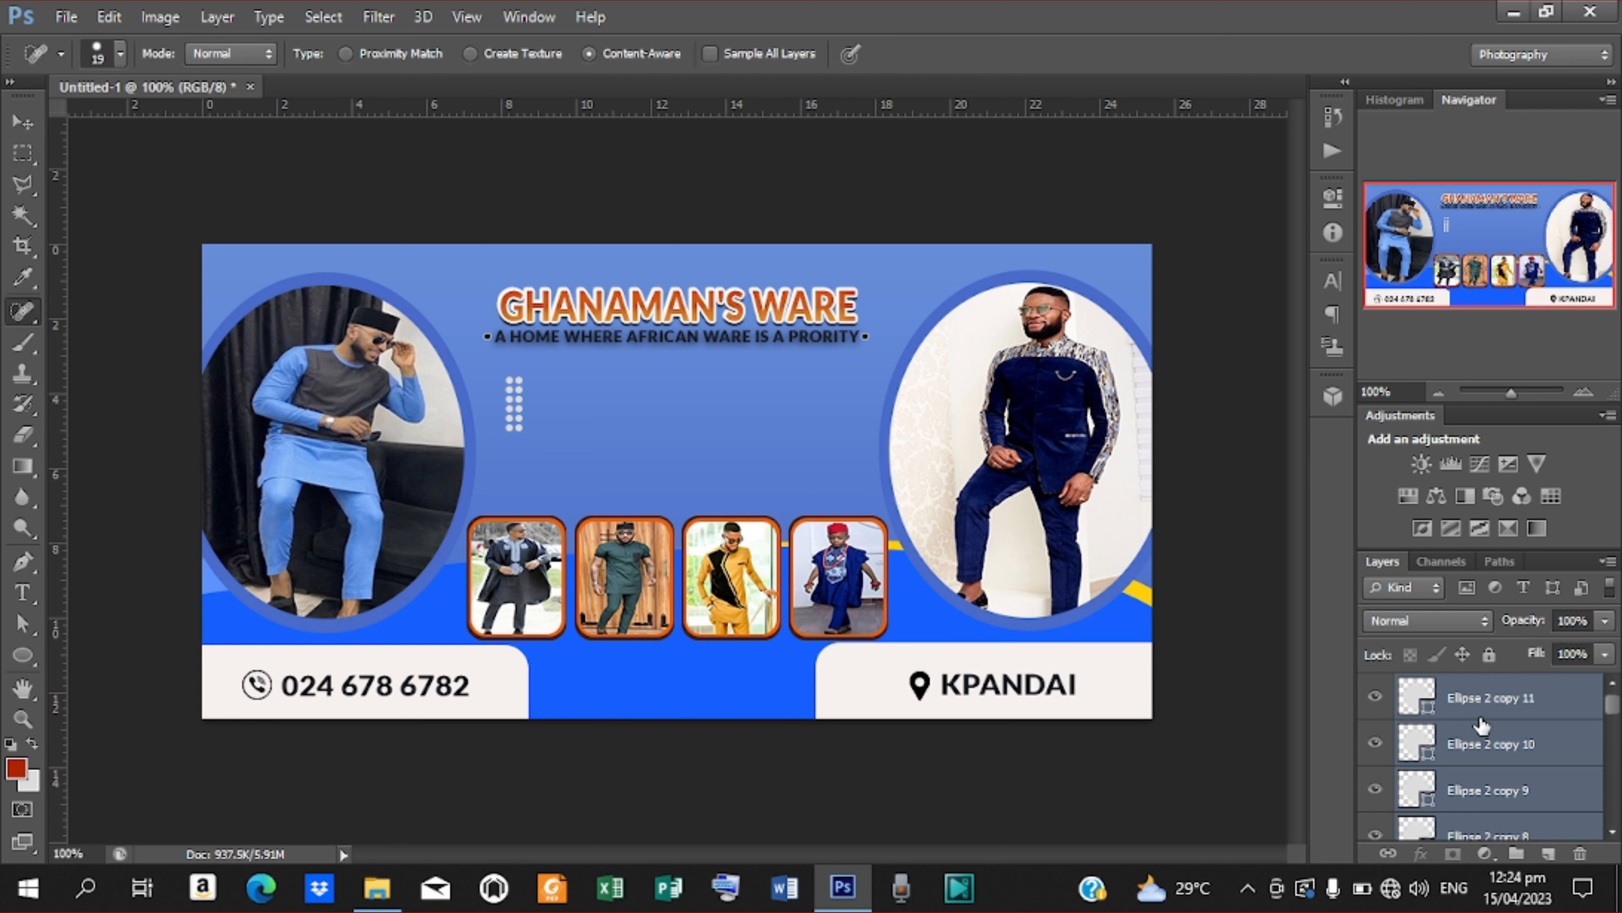
{"action": "key", "text": "ctrl+j"}
{"action": "left_click", "coordinate": [23, 125]}
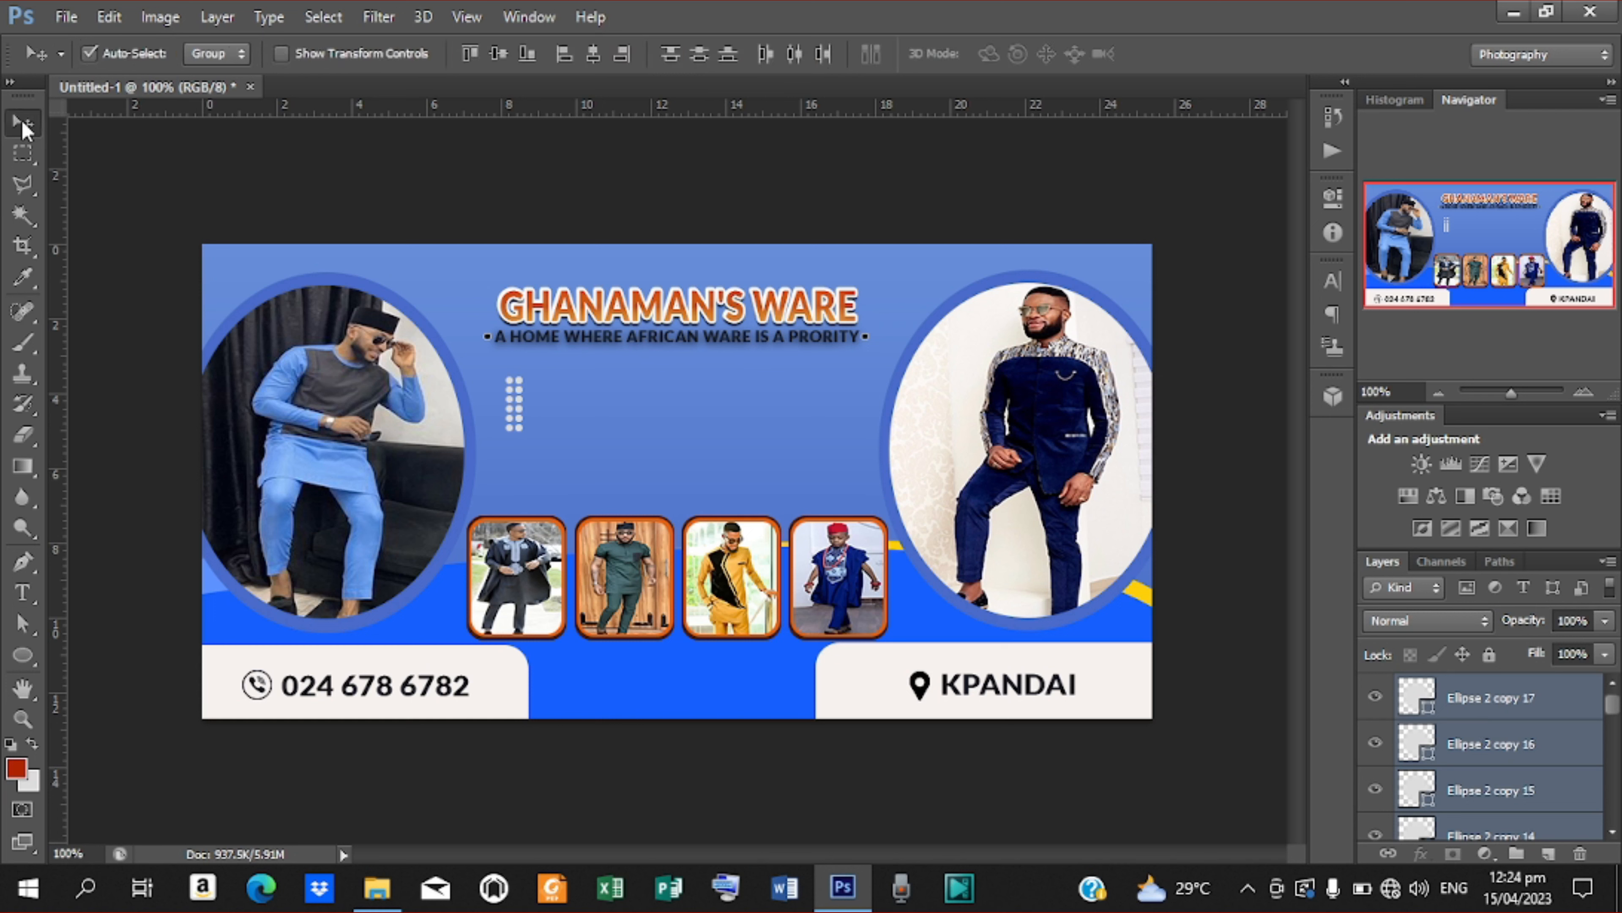
{"action": "key", "text": "Right"}
{"action": "key", "text": "Right"}
{"action": "key", "text": "Right"}
{"action": "key", "text": "Right"}
{"action": "key", "text": "Right"}
{"action": "key", "text": "Right"}
Duplicate the third dot column and space the copy evenly to its right as the fourth column
{"action": "key", "text": "ctrl+j"}
{"action": "key", "text": "Right"}
{"action": "key", "text": "Right"}
{"action": "key", "text": "Right"}
{"action": "key", "text": "Right"}
{"action": "key", "text": "Right"}
{"action": "key", "text": "Right"}
{"action": "key", "text": "Right"}
{"action": "key", "text": "Right"}
{"action": "key", "text": "Left"}
{"action": "key", "text": "Left"}
{"action": "key", "text": "Right"}
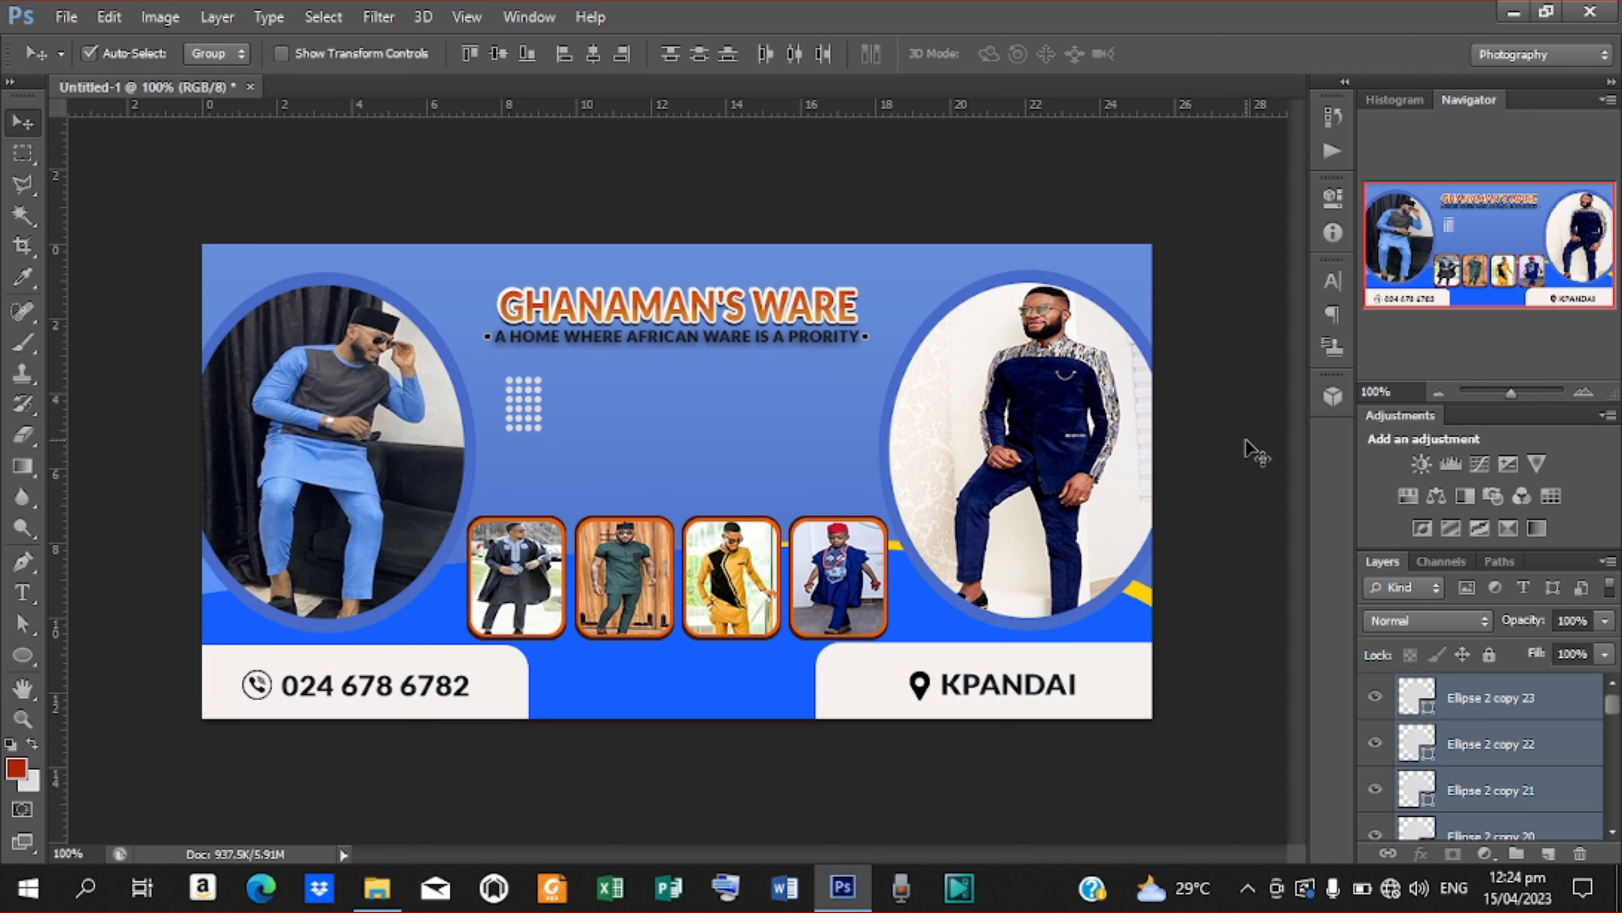
Select all the dot layers from Ellipse 2 copy 23 through Ellipse 2 and merge them into one shape layer
{"action": "left_click", "coordinate": [1521, 695]}
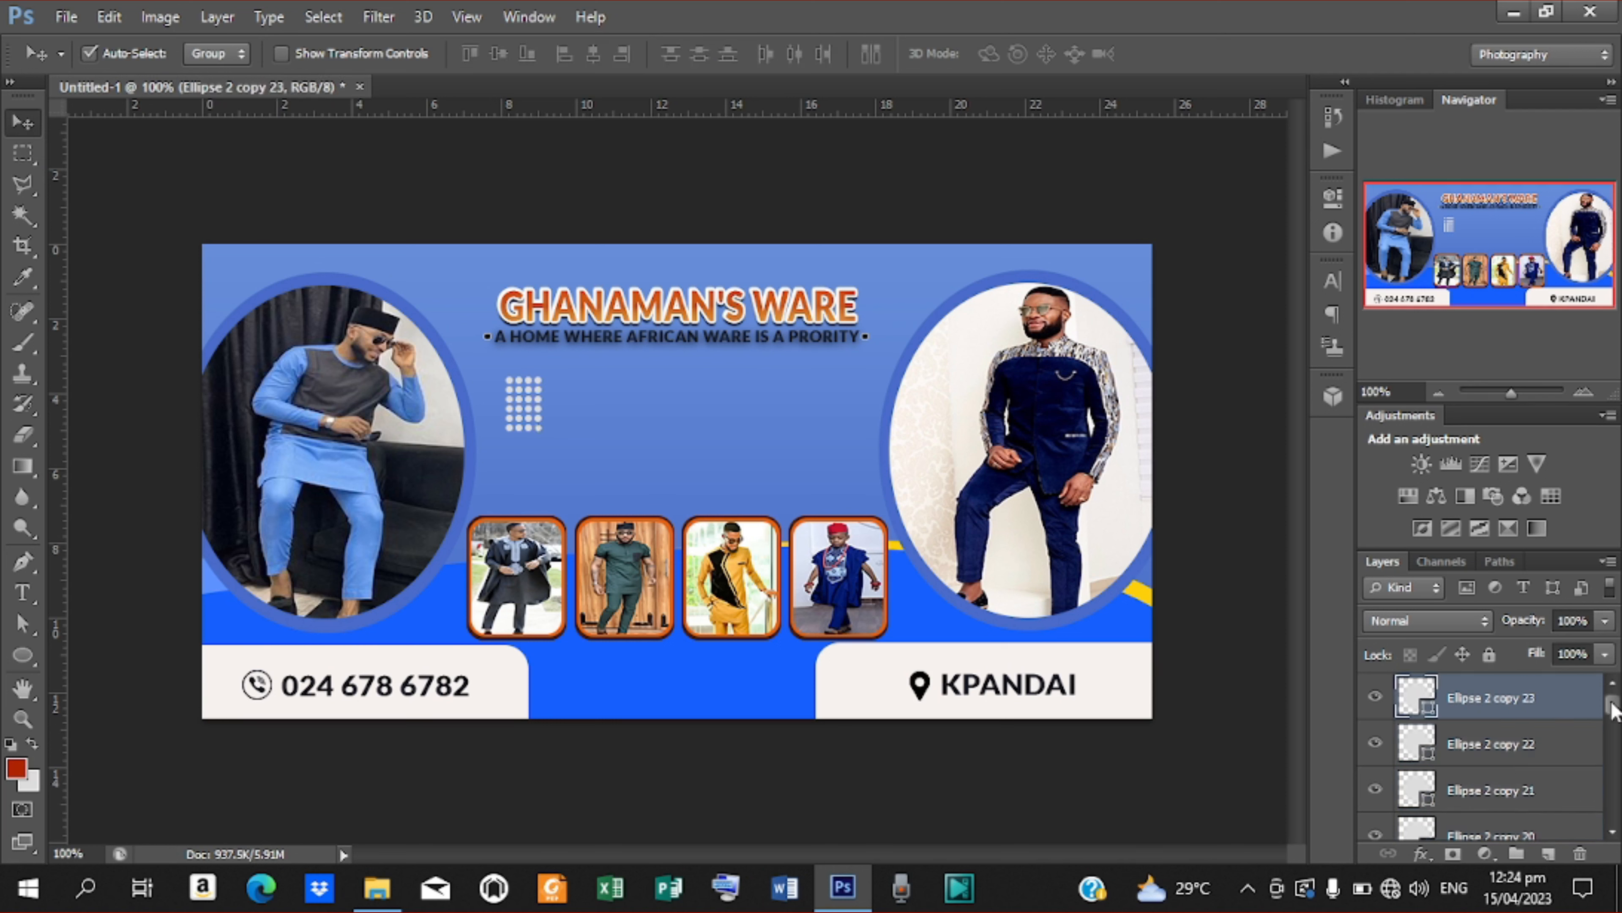
{"action": "left_click_drag", "start_coordinate": [1612, 704], "coordinate": [1617, 770]}
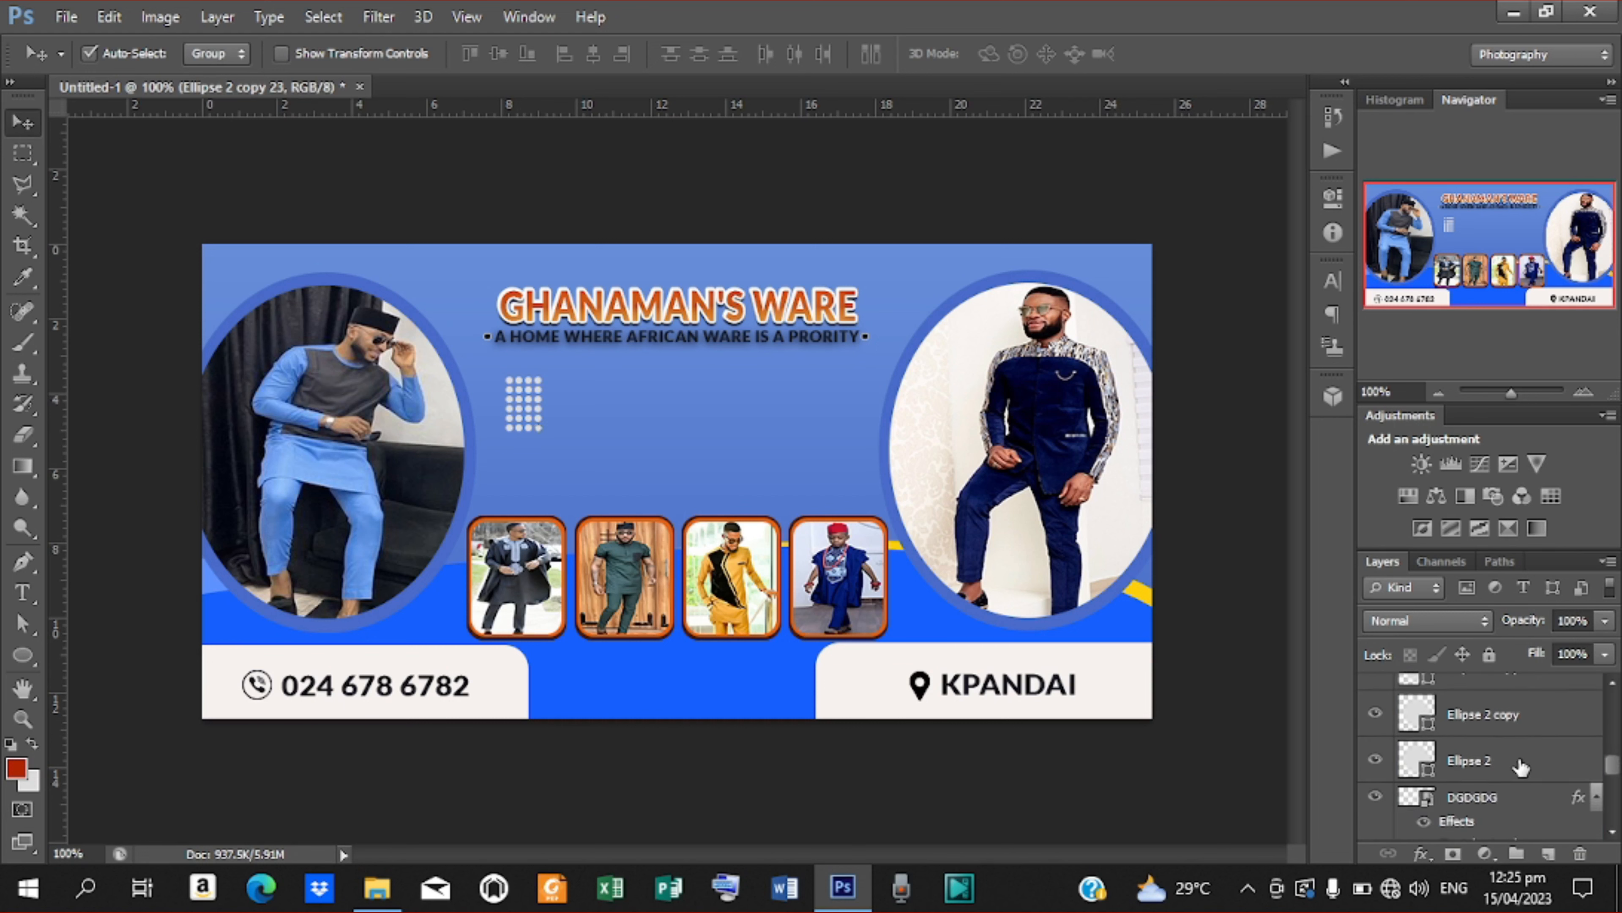
{"action": "left_click", "coordinate": [1500, 761], "text": "shift"}
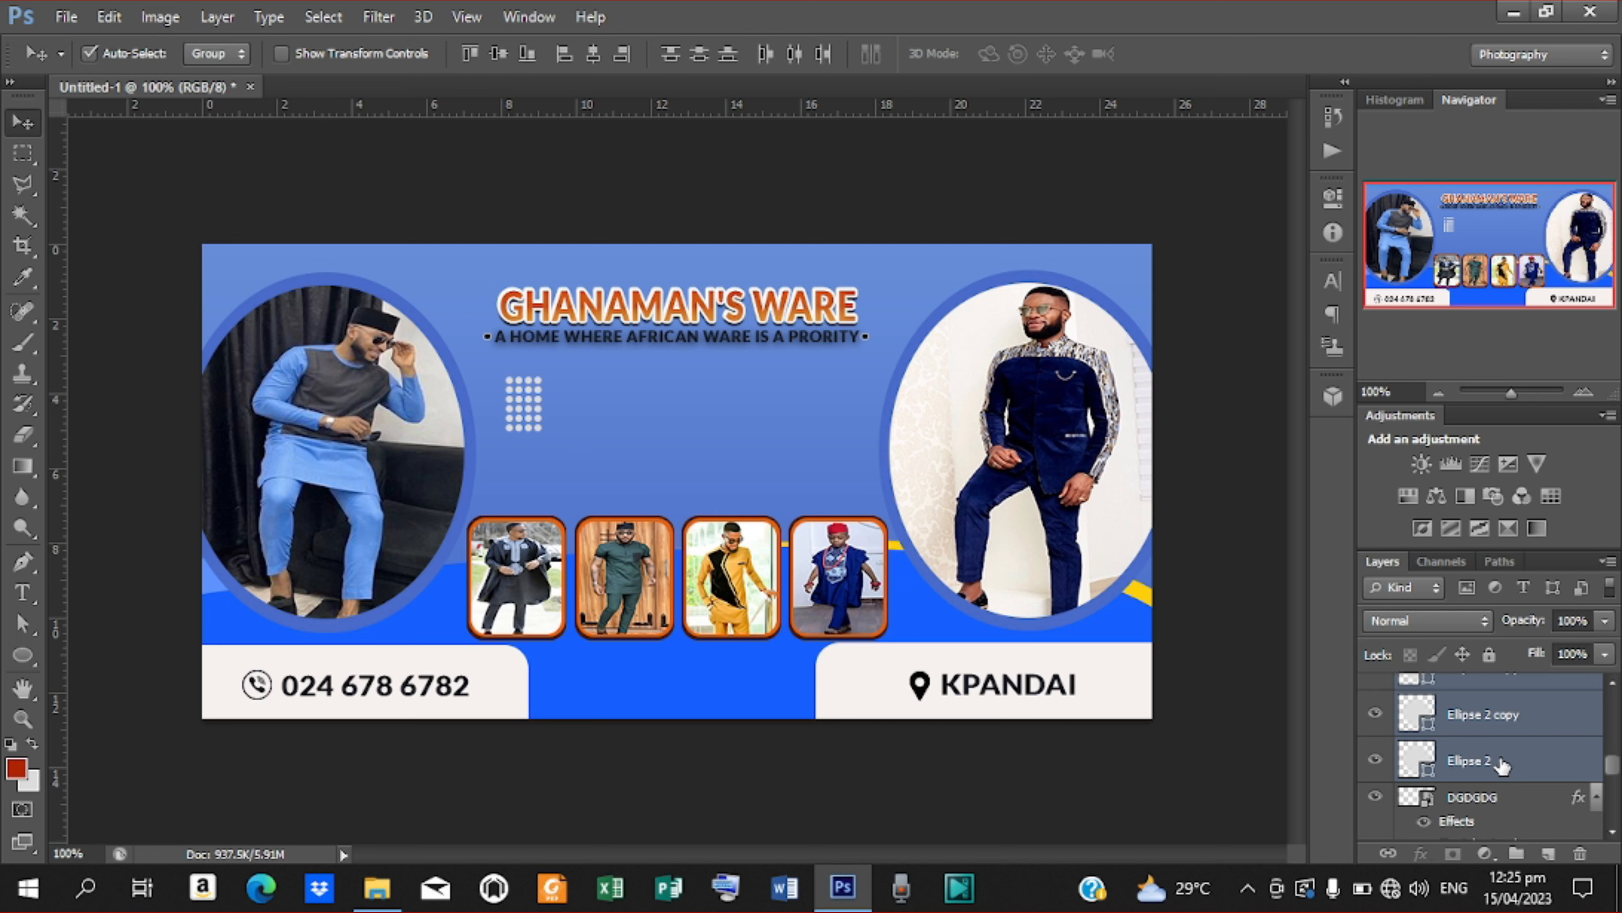
{"action": "key", "text": "ctrl+e"}
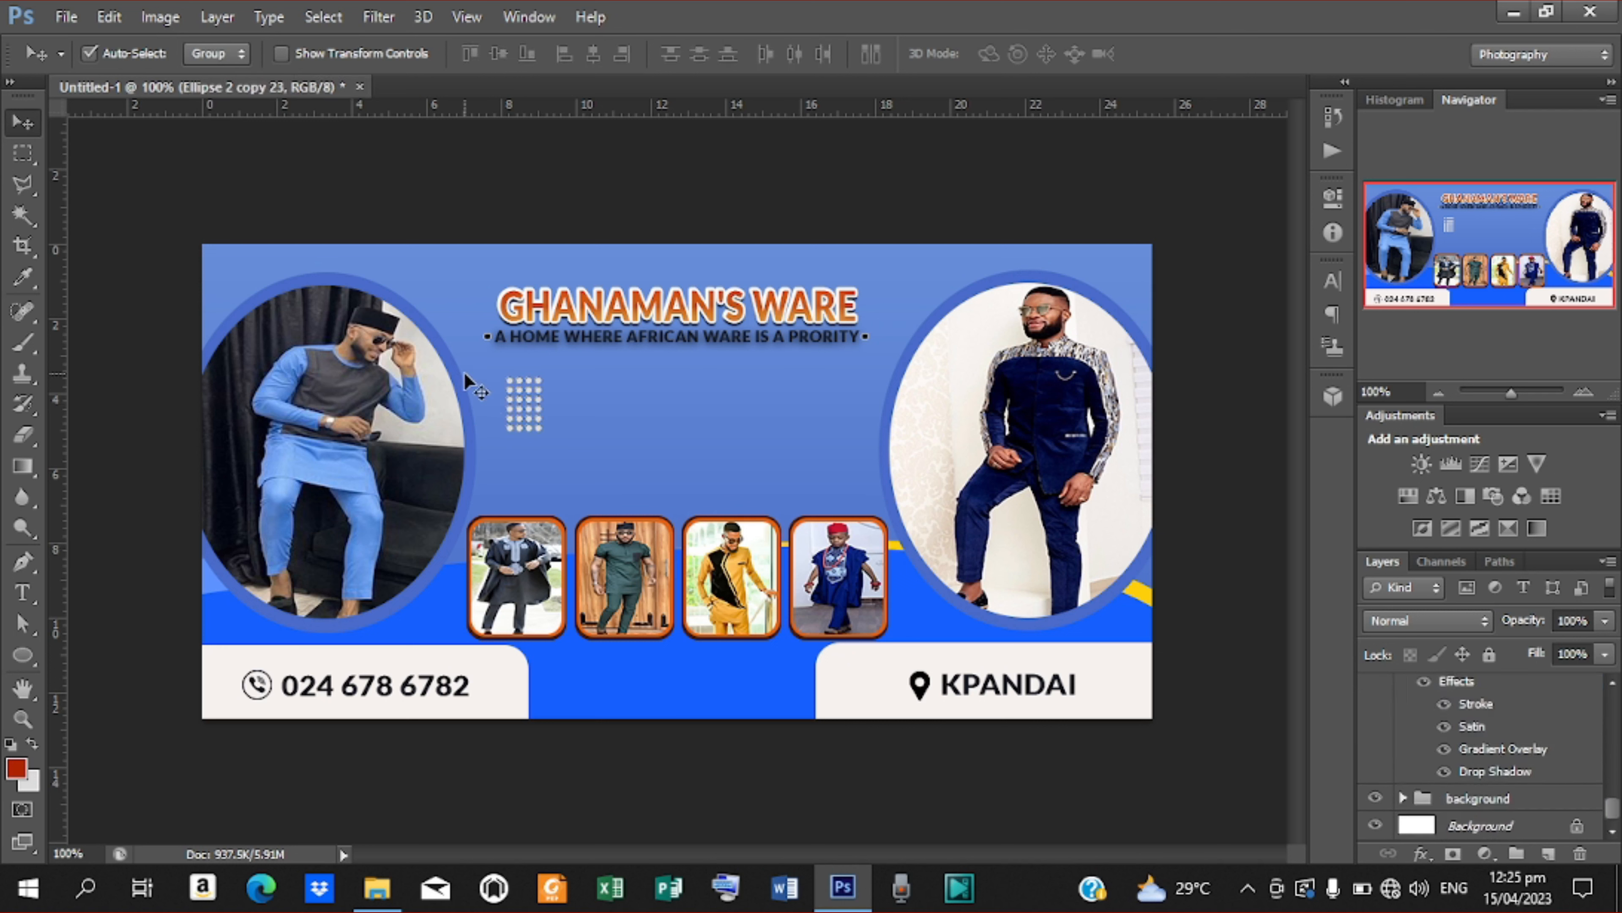
Shift the merged dot grid slightly left beneath the start of the slogan and lower its opacity to 63%
{"action": "left_click", "coordinate": [281, 54]}
{"action": "left_click_drag", "start_coordinate": [540, 385], "coordinate": [550, 375]}
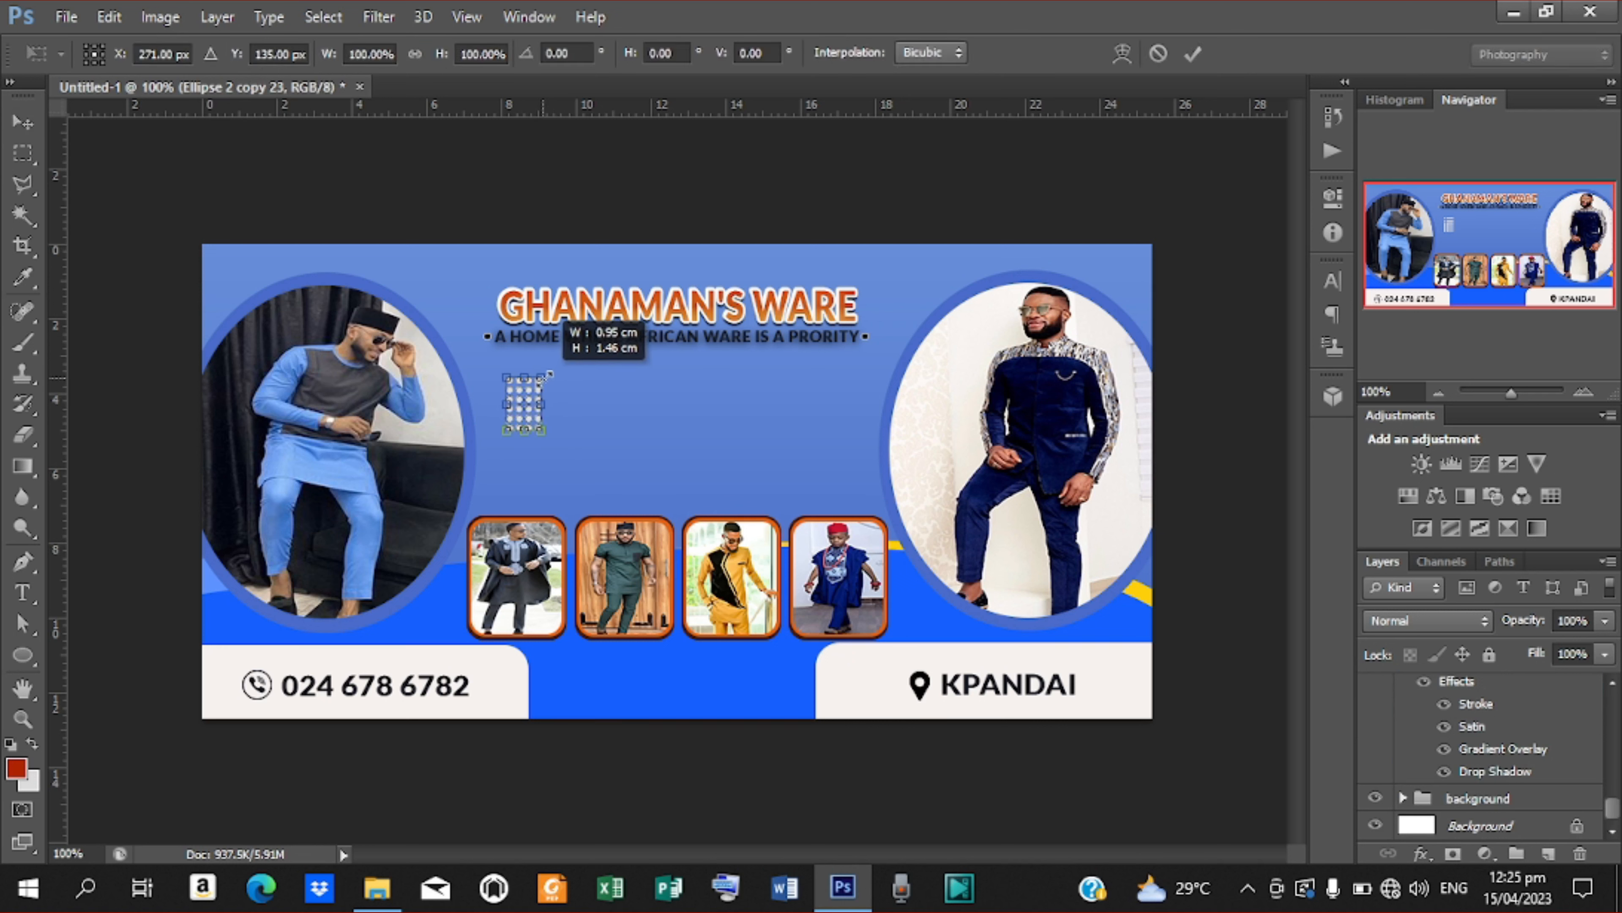
{"action": "left_click", "coordinate": [1193, 54]}
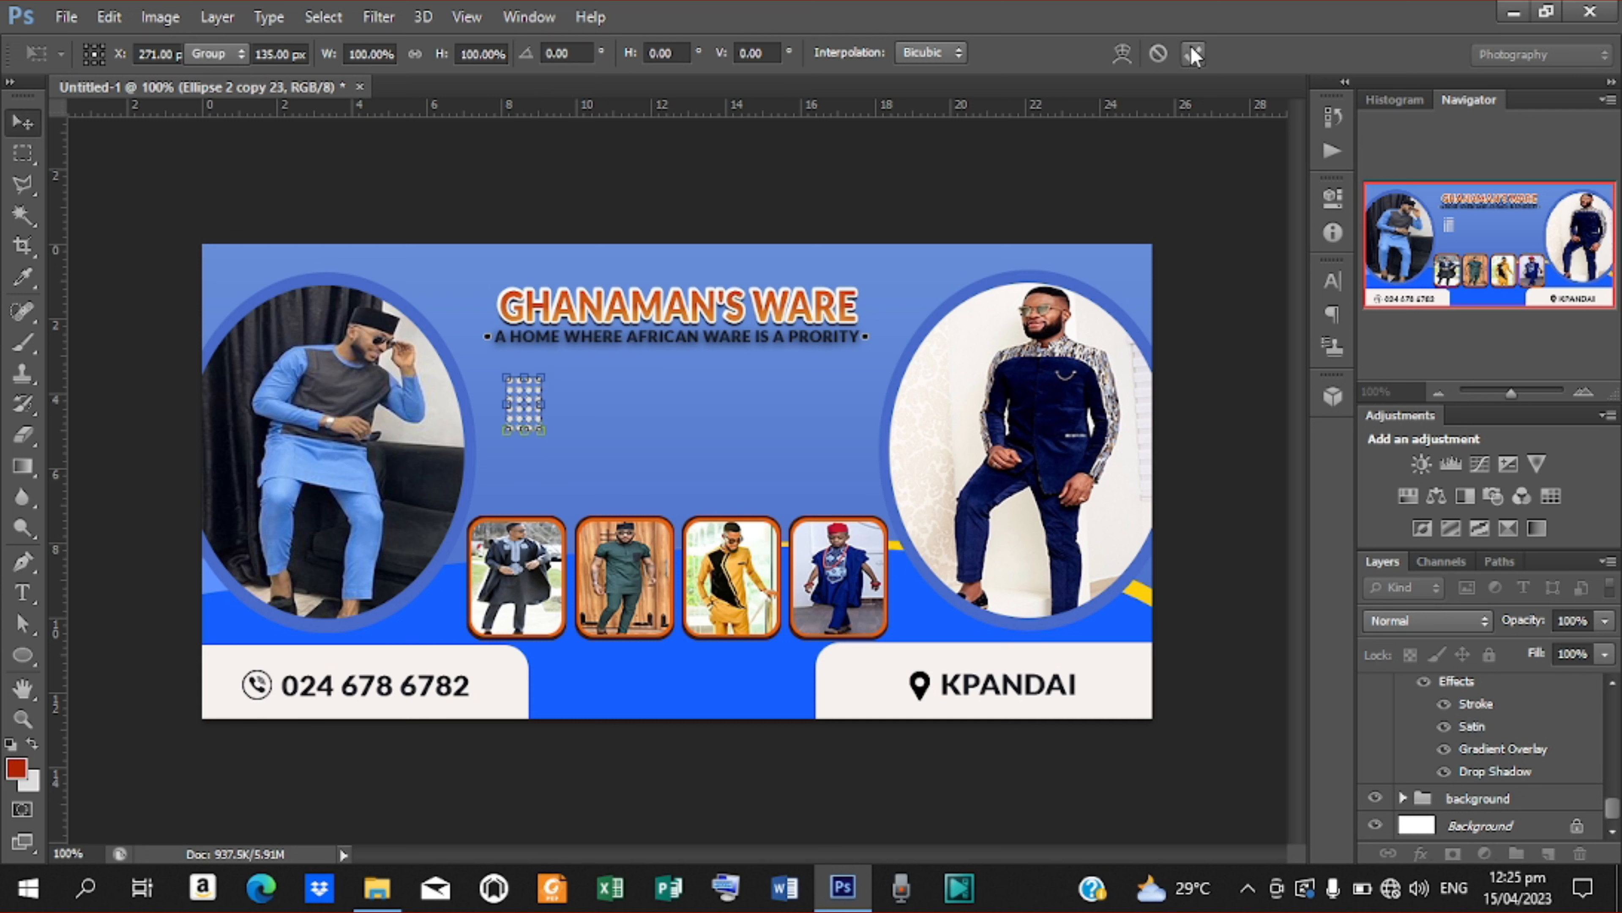
{"action": "left_click_drag", "start_coordinate": [526, 399], "coordinate": [510, 401]}
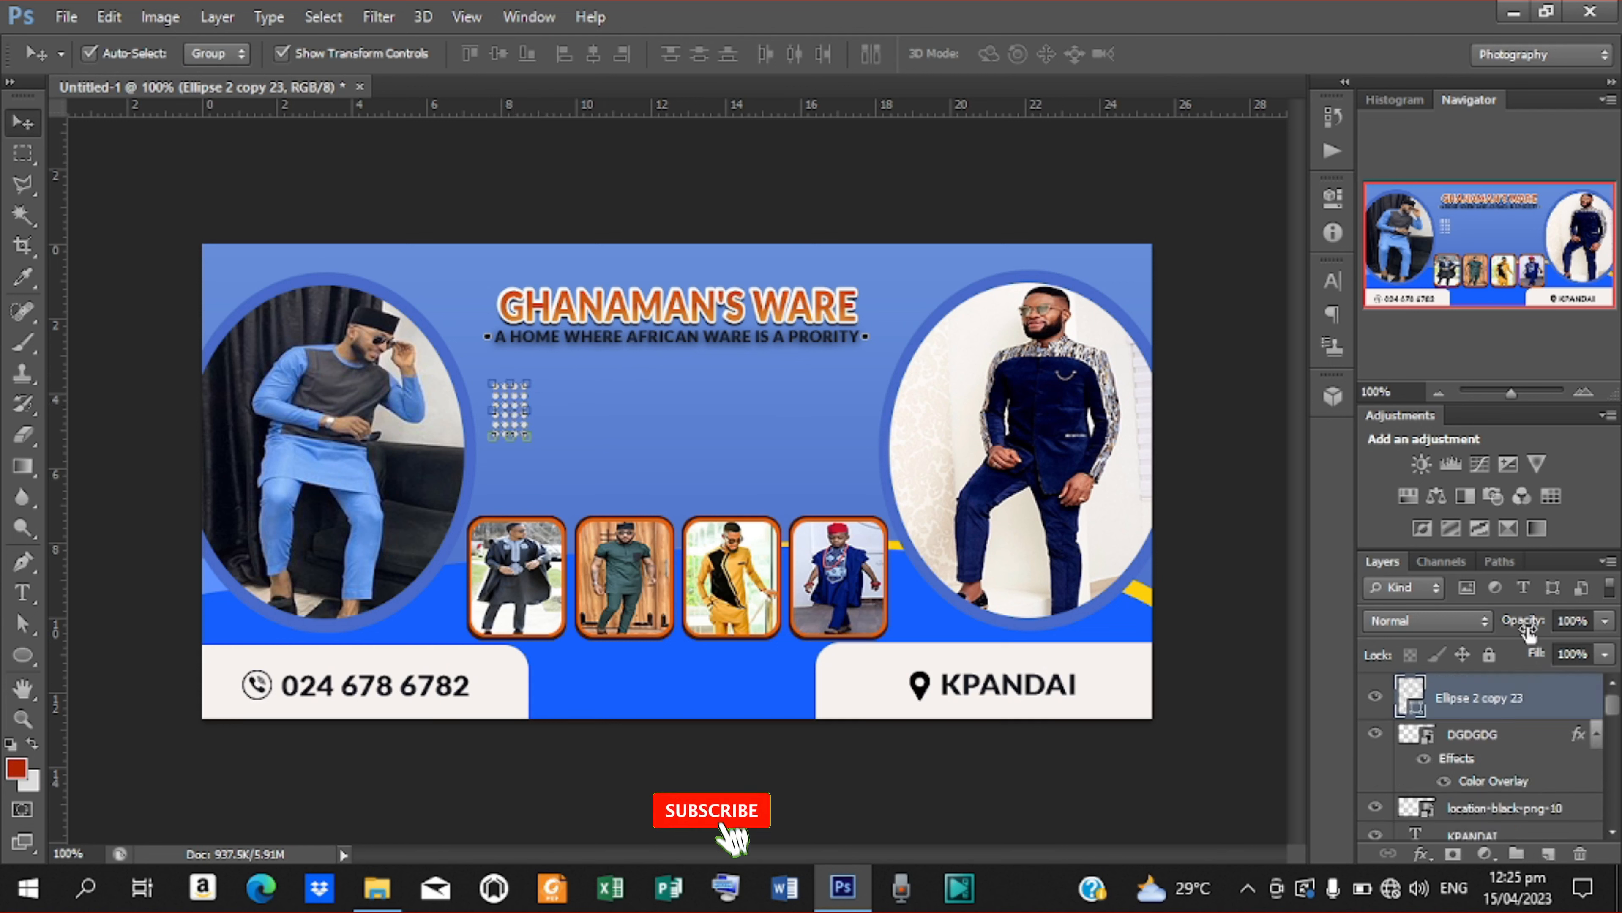
{"action": "left_click_drag", "start_coordinate": [1529, 625], "coordinate": [1486, 635]}
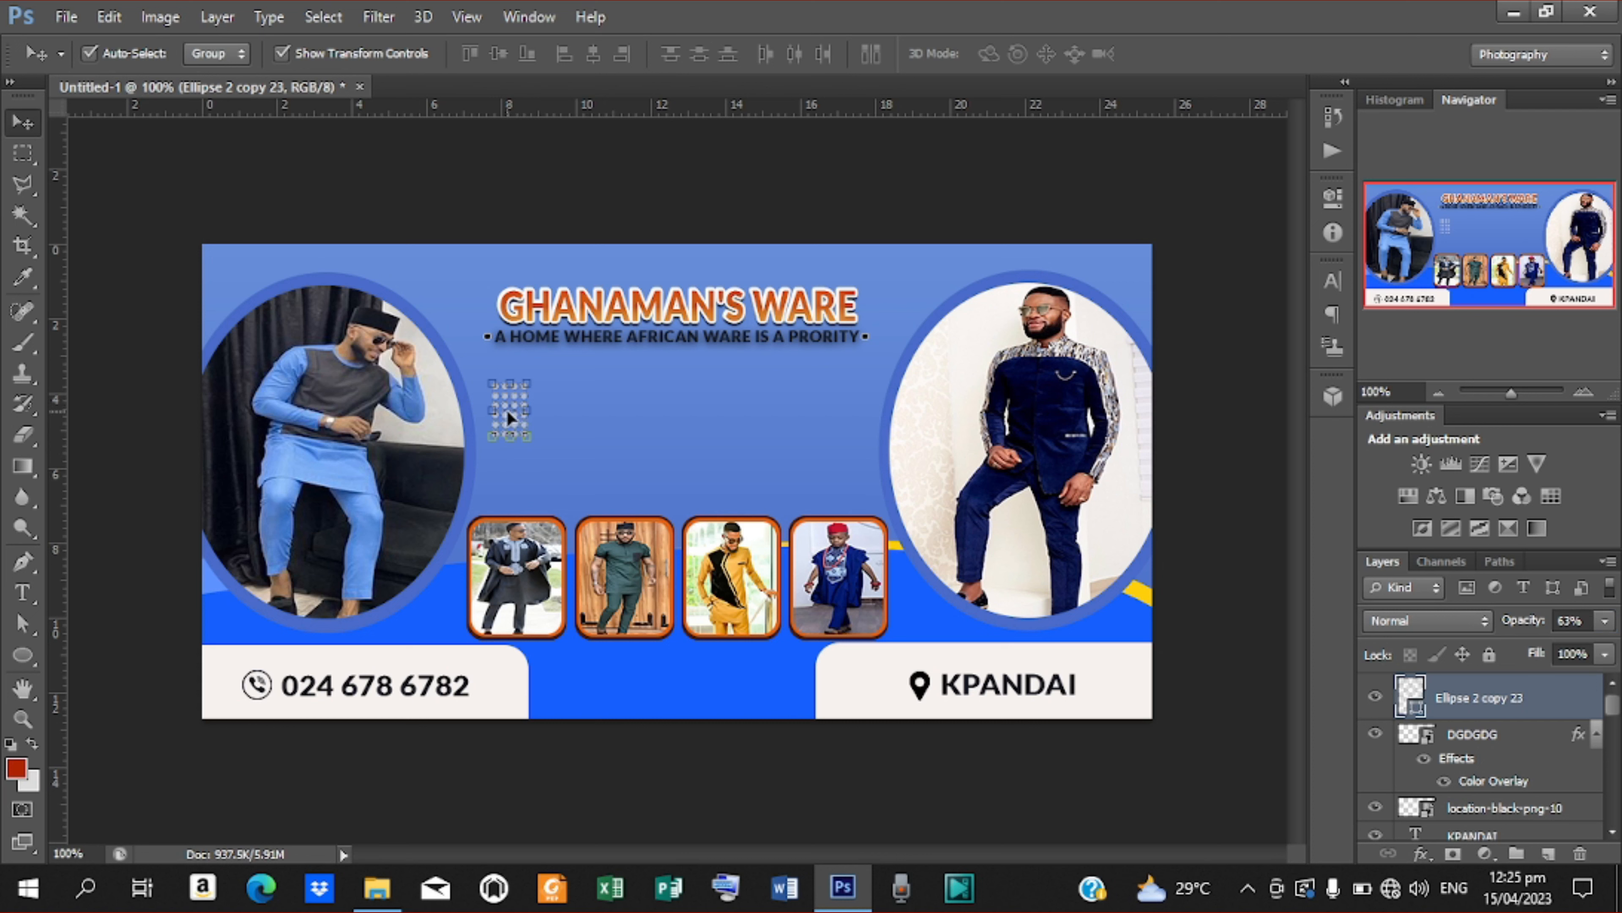
Duplicate the dot grid twice, placing one copy above the fourth small photo and the other in the banner's upper-right corner
{"action": "key", "text": "ctrl+j"}
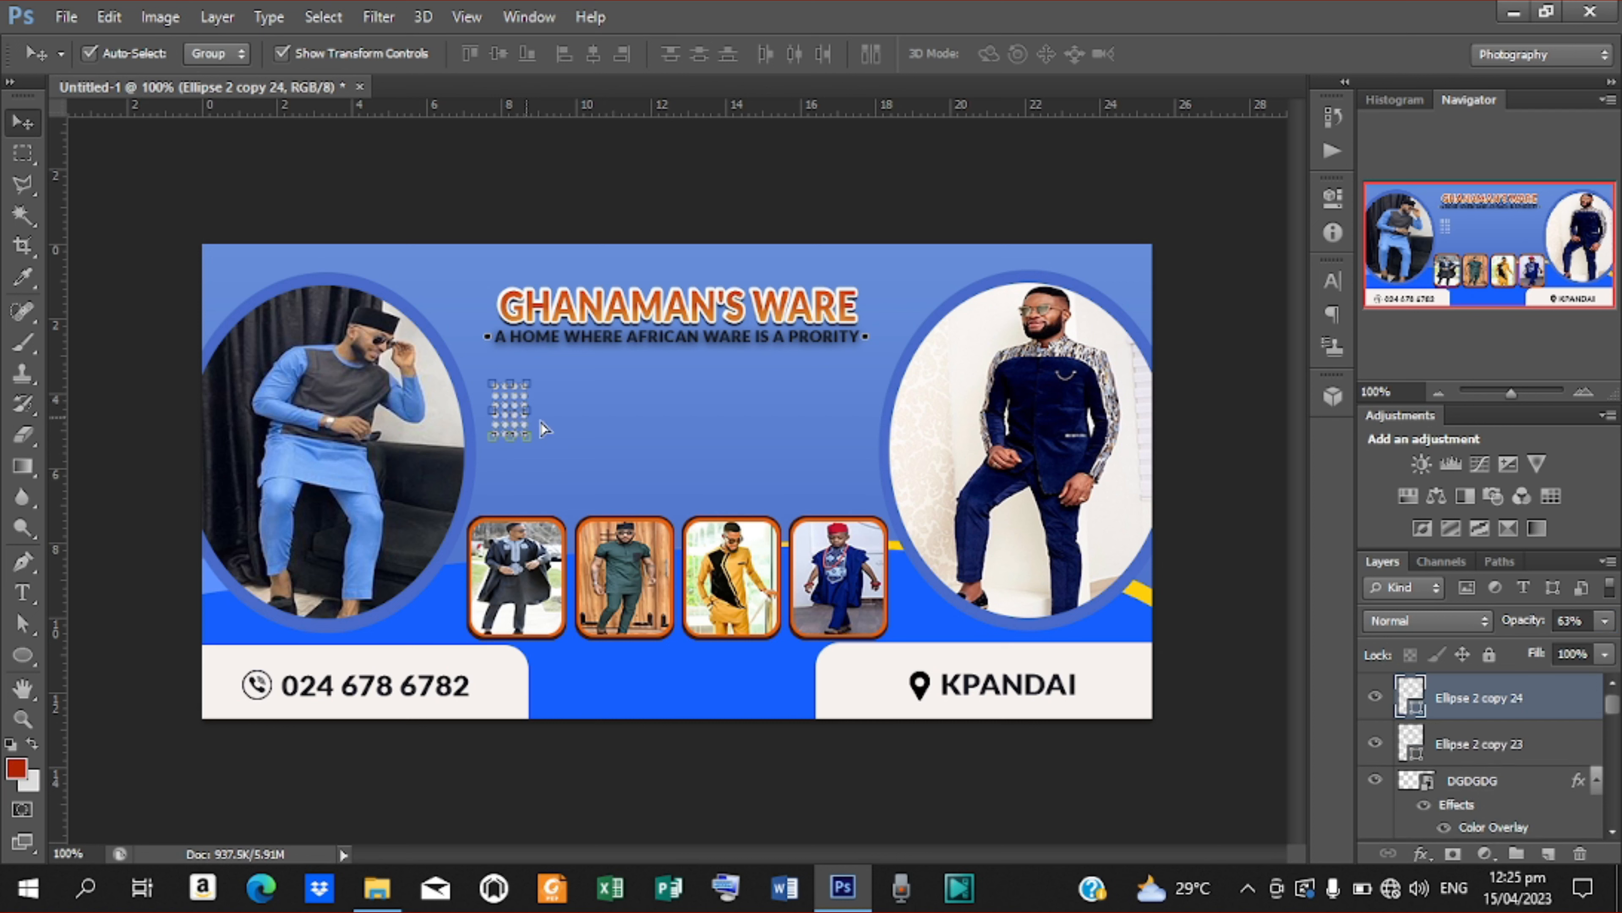
{"action": "left_click_drag", "start_coordinate": [506, 408], "coordinate": [1121, 275]}
{"action": "key", "text": "ctrl+j"}
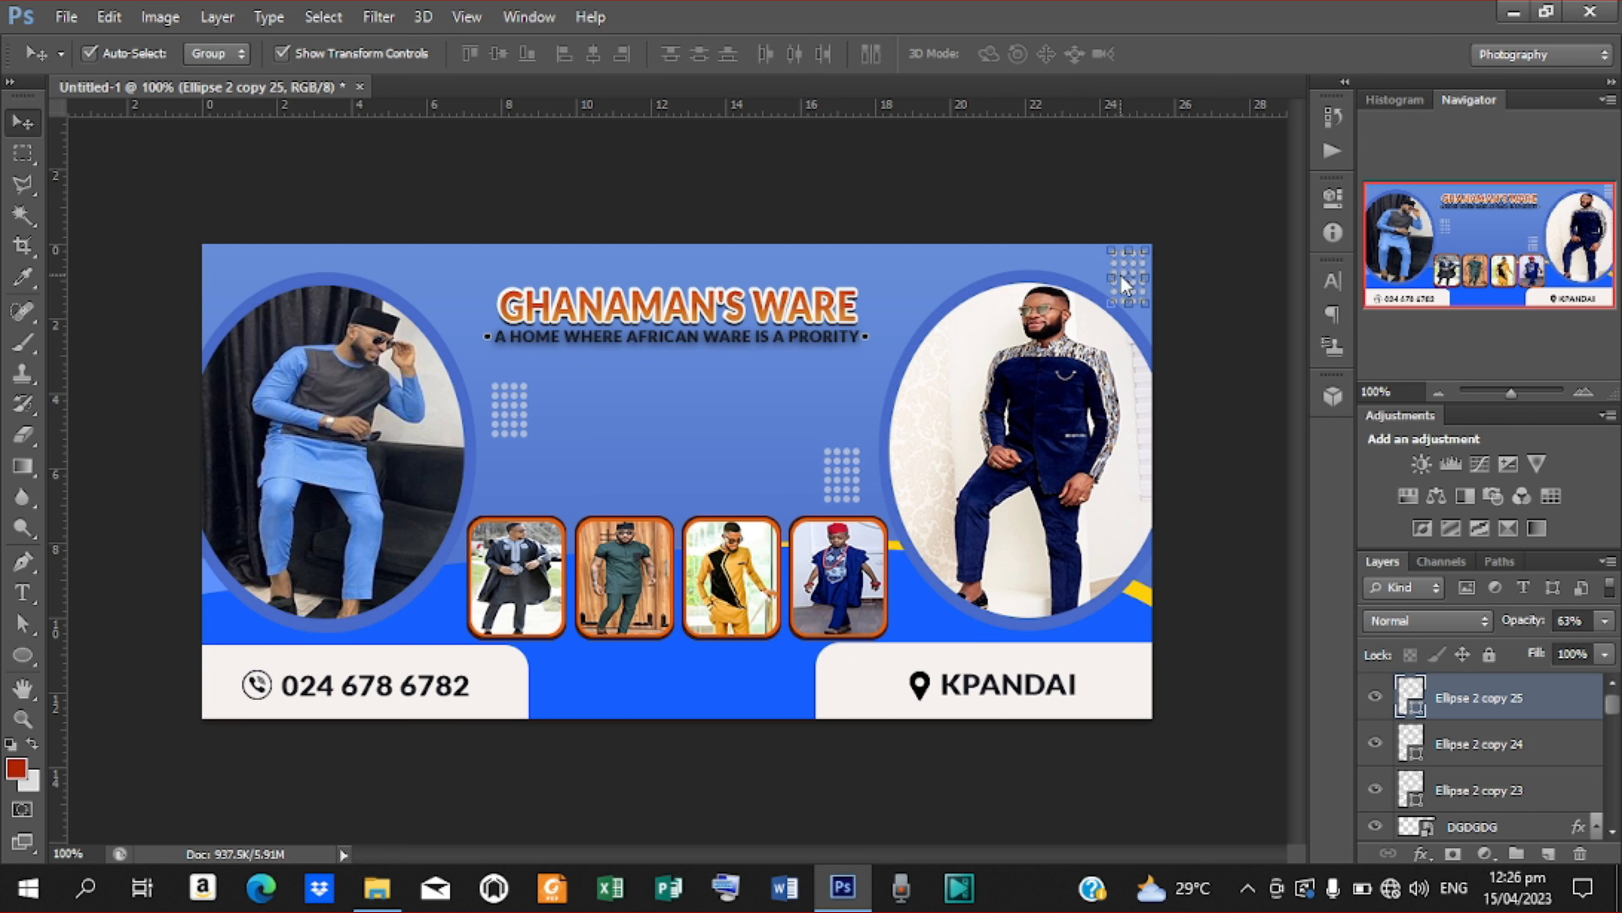
Duplicate the upper-right dot grid, place the copy in the banner's upper-left corner close to the edge, and deselect it
{"action": "key", "text": "ctrl+j"}
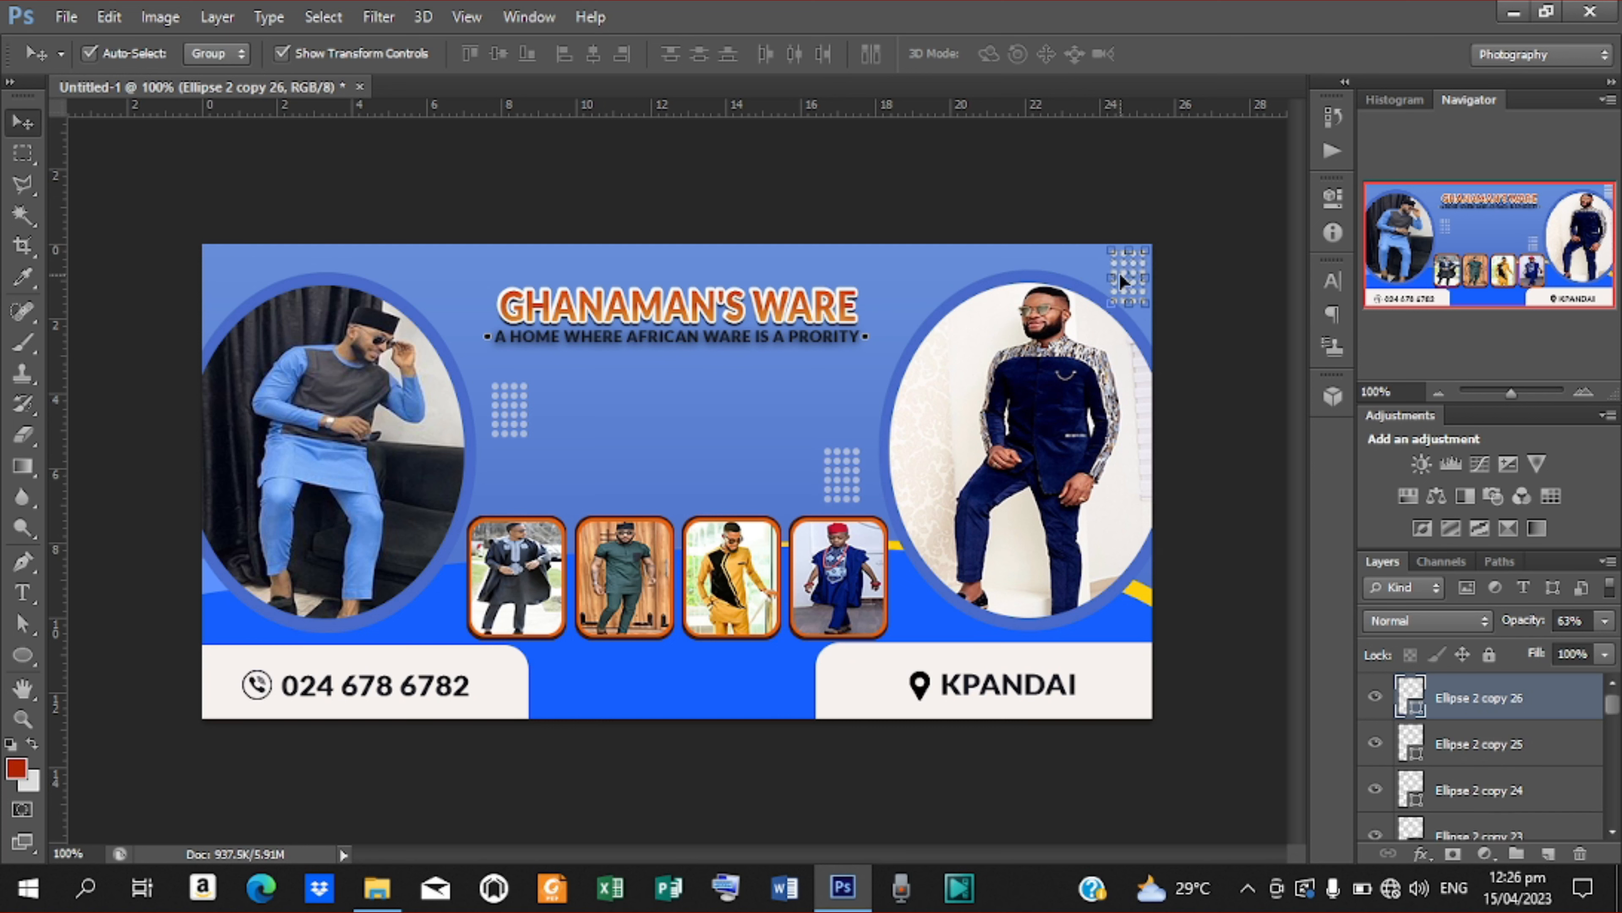
{"action": "left_click_drag", "start_coordinate": [1119, 271], "coordinate": [229, 282]}
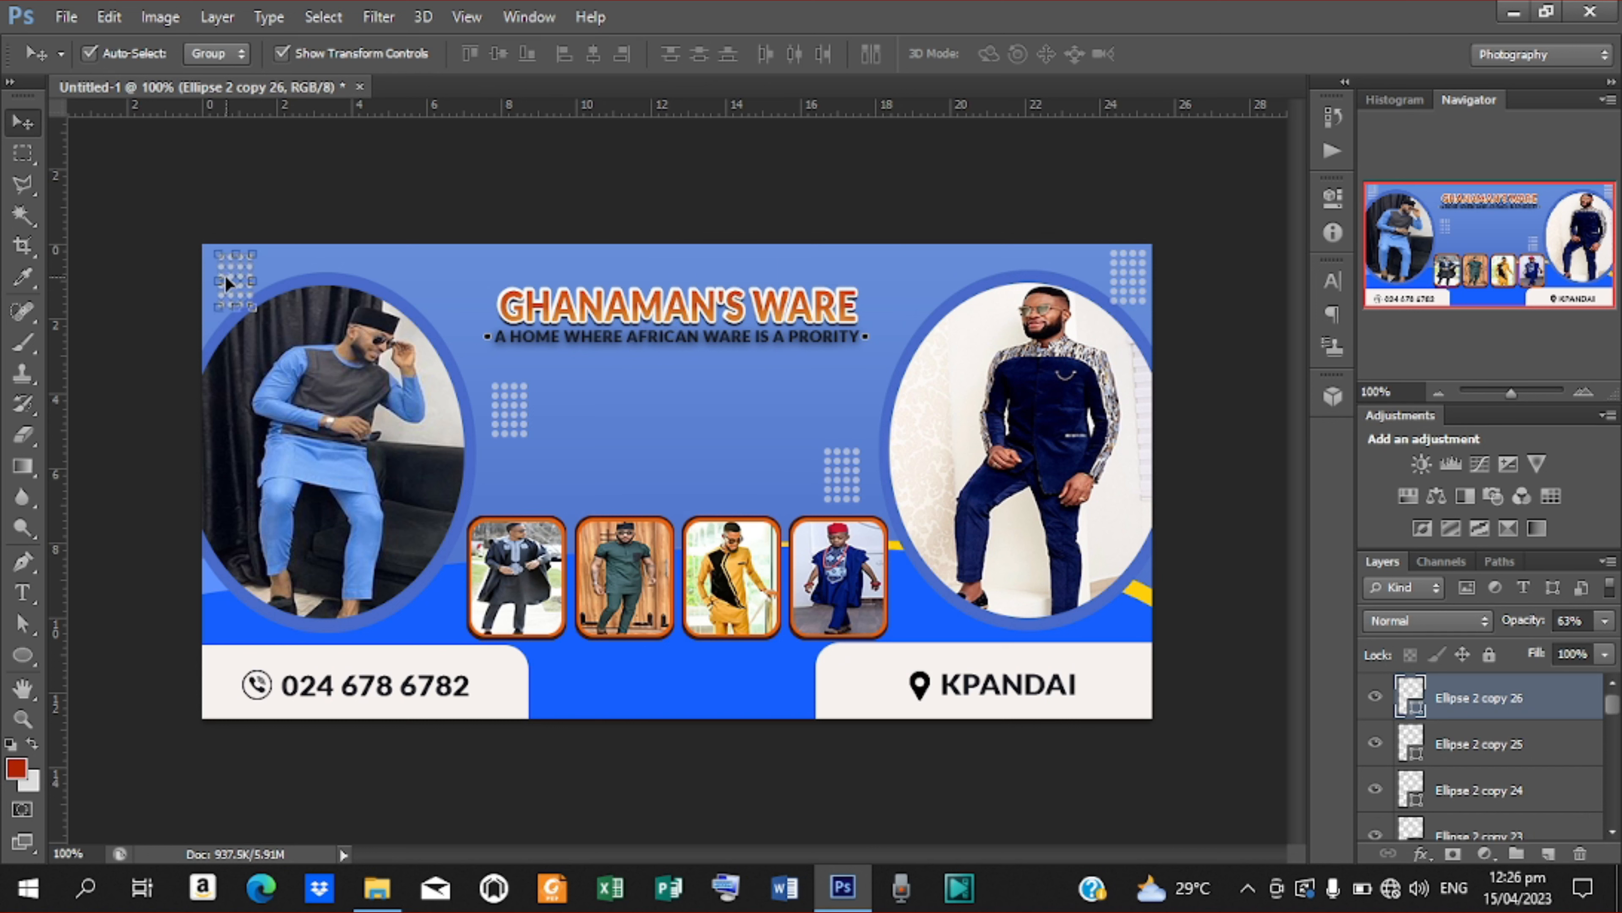
{"action": "key", "text": "Left"}
{"action": "key", "text": "Left"}
{"action": "key", "text": "Left"}
{"action": "key", "text": "Left"}
{"action": "key", "text": "Left"}
{"action": "key", "text": "Left"}
{"action": "left_click", "coordinate": [1202, 700]}
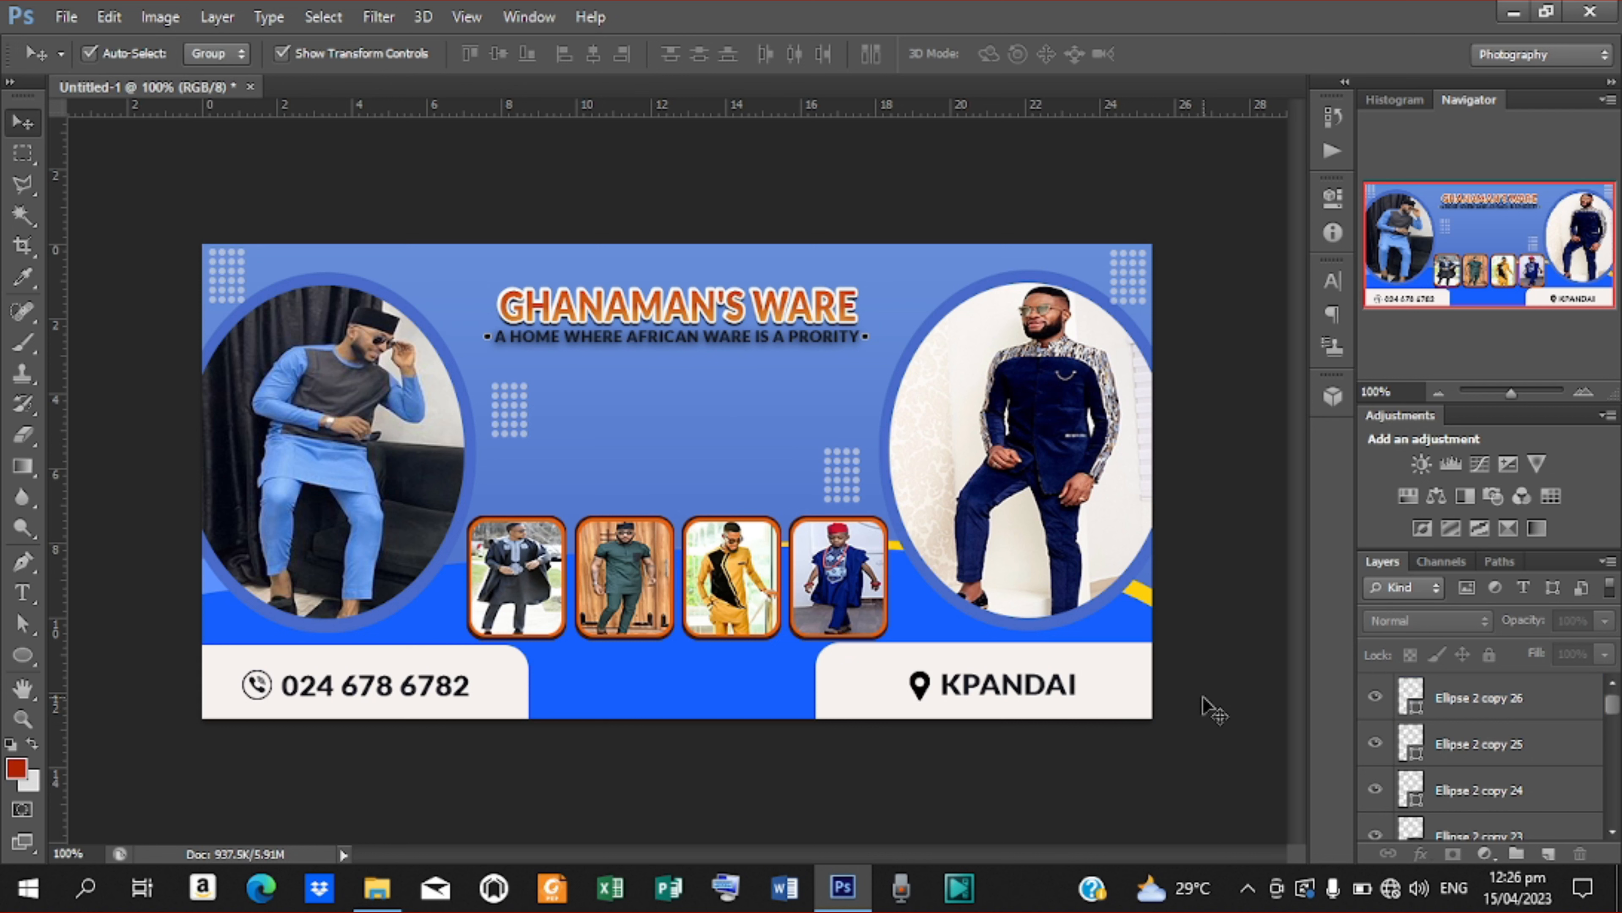